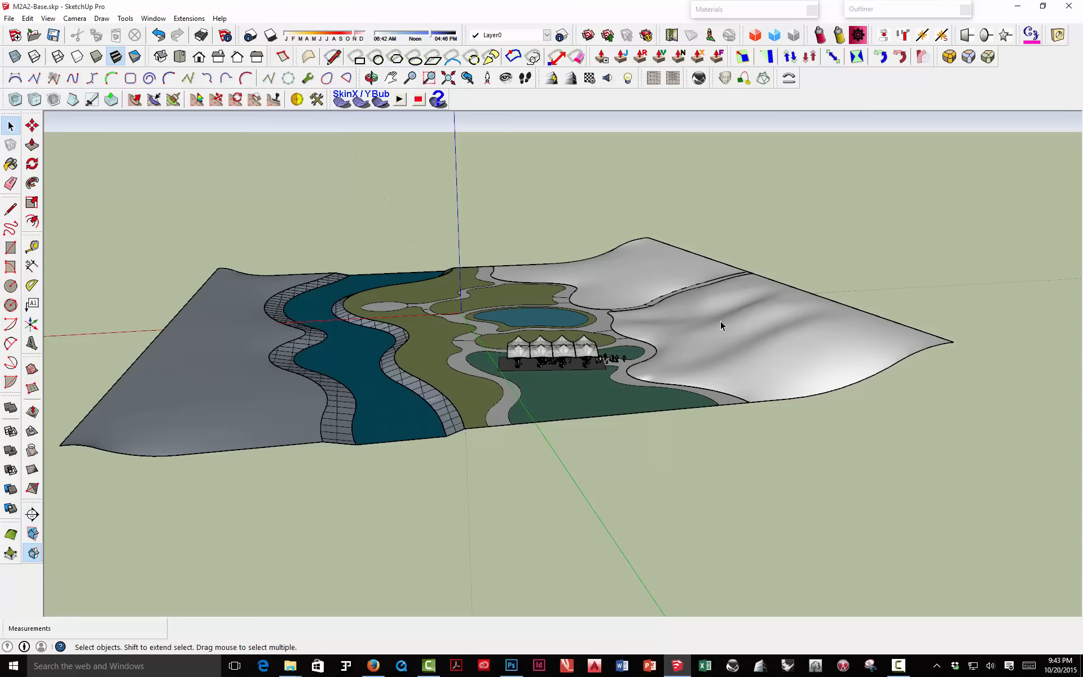
# Step: Examine the landscape model from several viewpoints, concentrating on the pond and the paths and planting areas around it
pyautogui.moveTo(524, 300); pyautogui.dragTo(460, 346, button='middle')
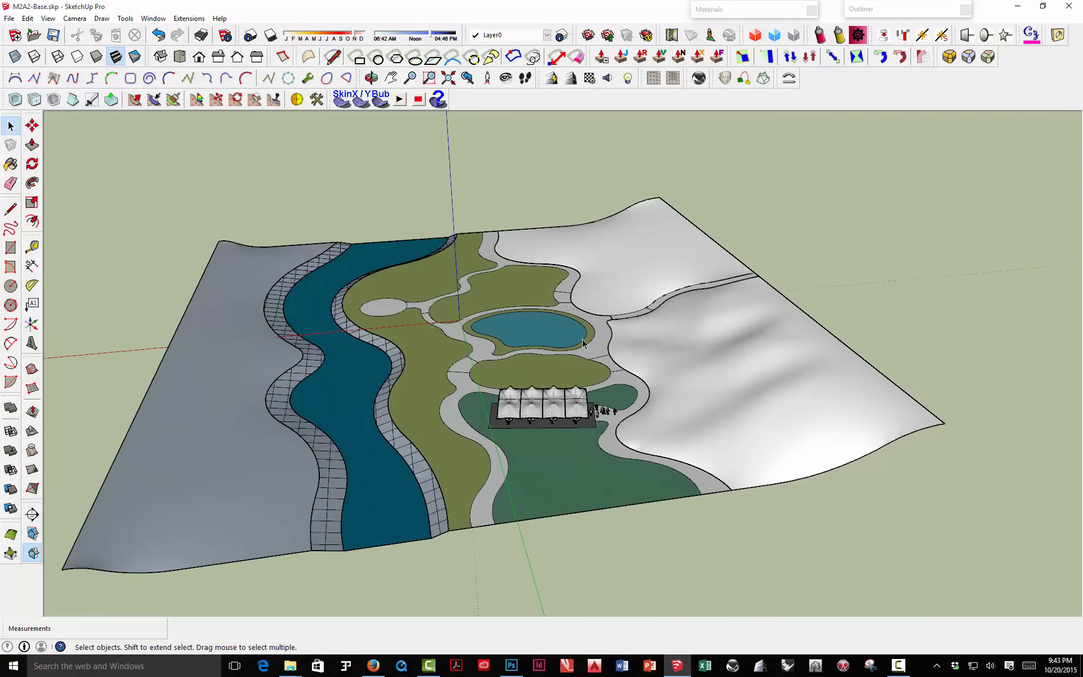
pyautogui.moveTo(582, 343); pyautogui.dragTo(514, 333, button='middle')
pyautogui.scroll(3, 508, 271)
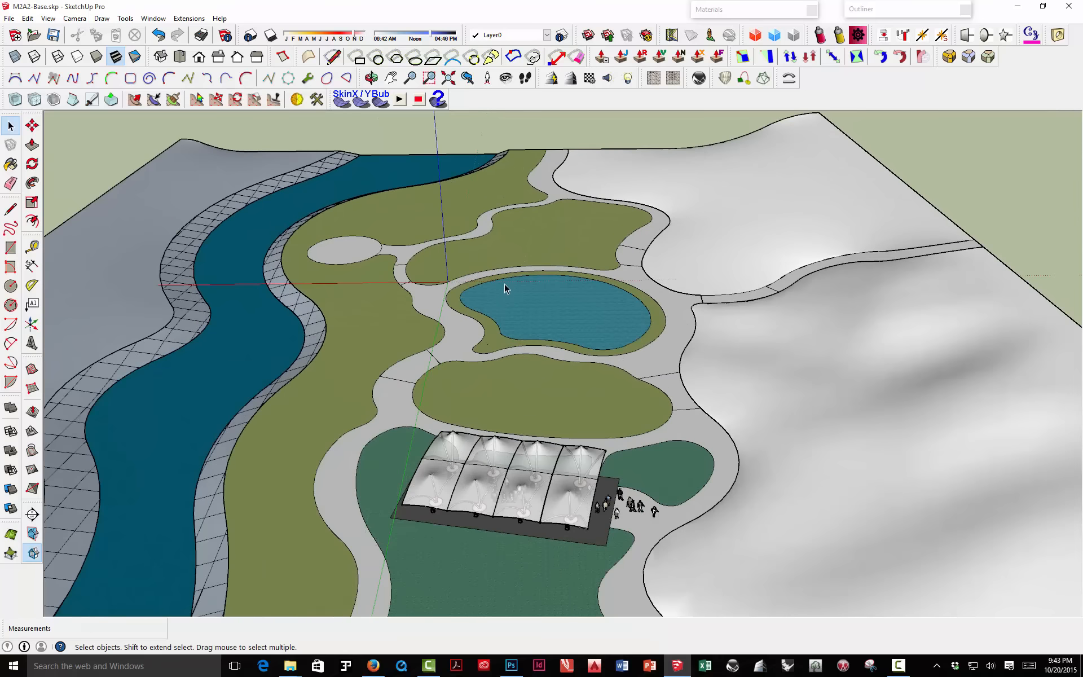
pyautogui.scroll(5, 485, 289)
pyautogui.scroll(-2, 440, 285)
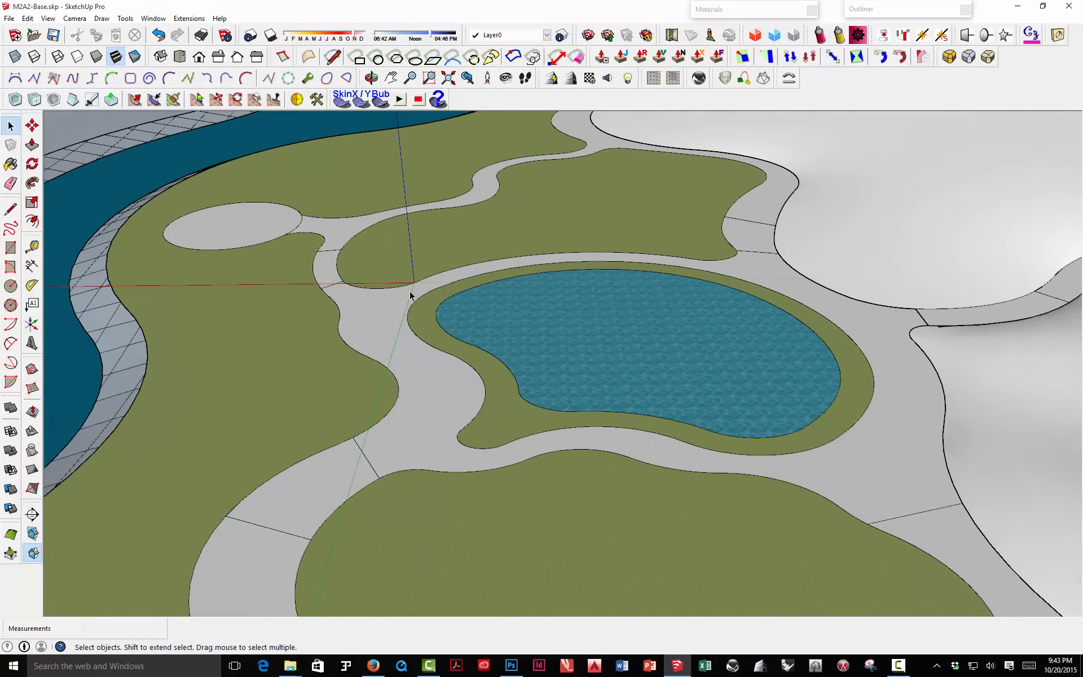
pyautogui.scroll(-2, 406, 297)
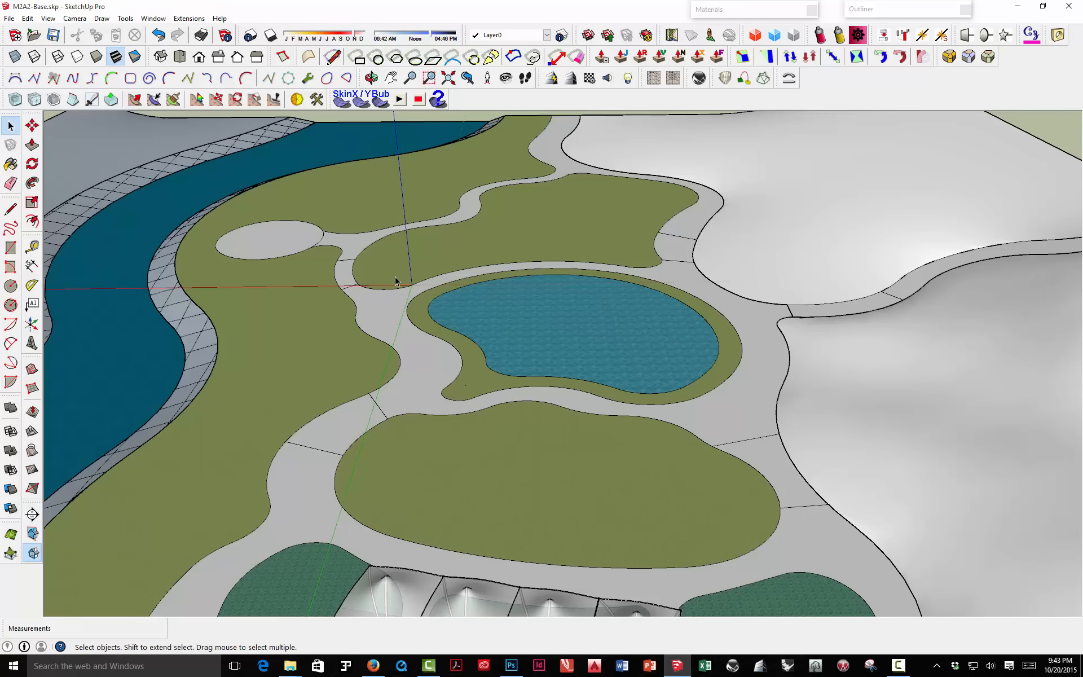
pyautogui.scroll(-2, 401, 280)
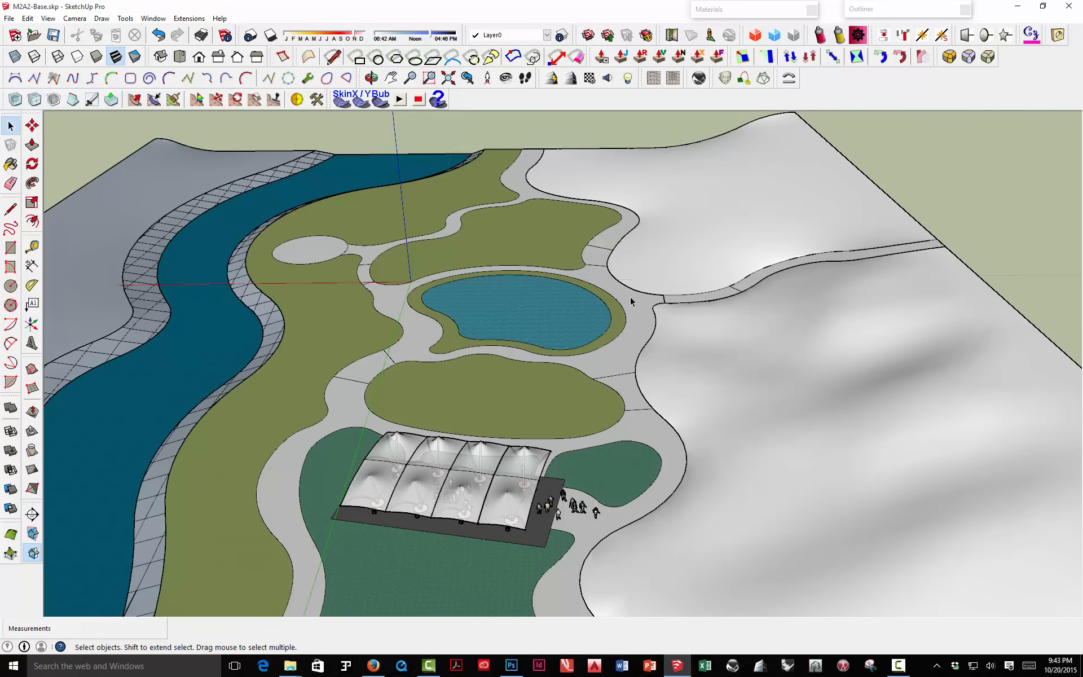
pyautogui.moveTo(518, 356); pyautogui.dragTo(507, 385, button='middle')
pyautogui.scroll(2, 489, 381)
pyautogui.moveTo(420, 337); pyautogui.dragTo(431, 360, button='middle')
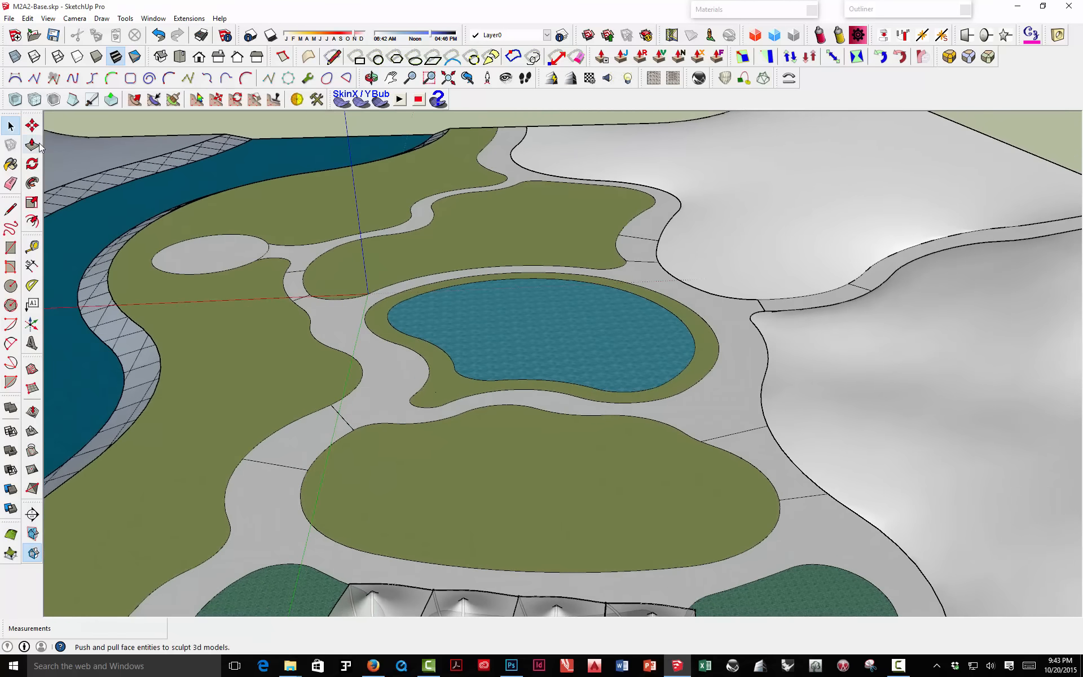
# Step: Lower the path surrounding the pond by 2' with Push/Pull
pyautogui.scroll(3, 288, 285)
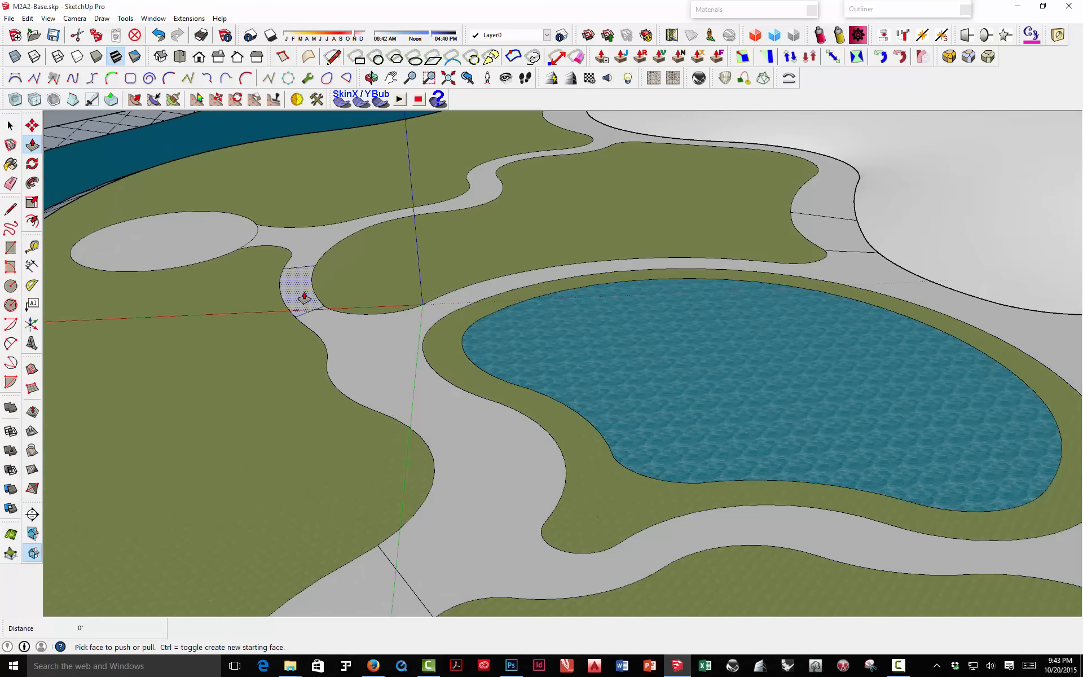
pyautogui.scroll(-3, 701, 223)
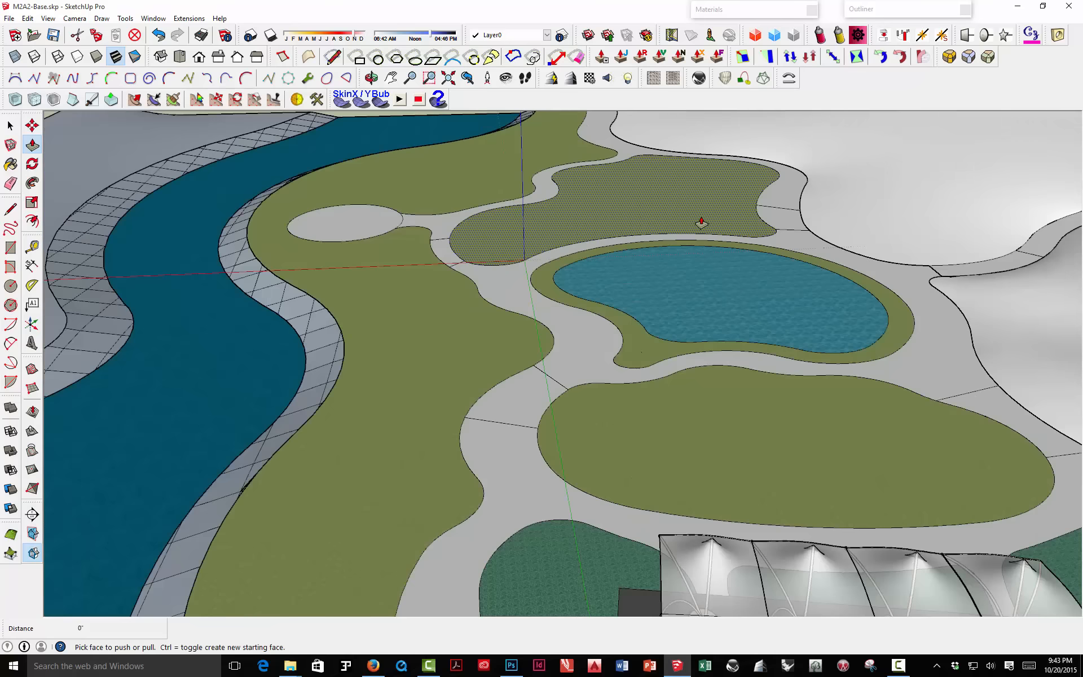
pyautogui.moveTo(702, 223); pyautogui.dragTo(648, 269, button='middle')
pyautogui.scroll(2, 560, 296)
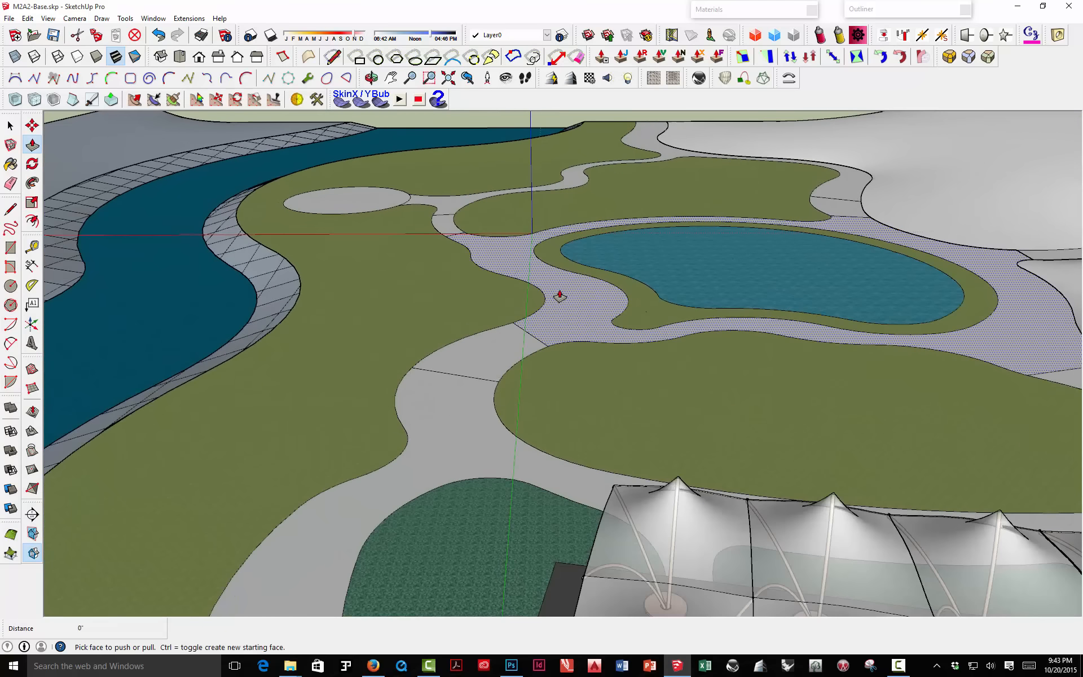
pyautogui.click(587, 309)
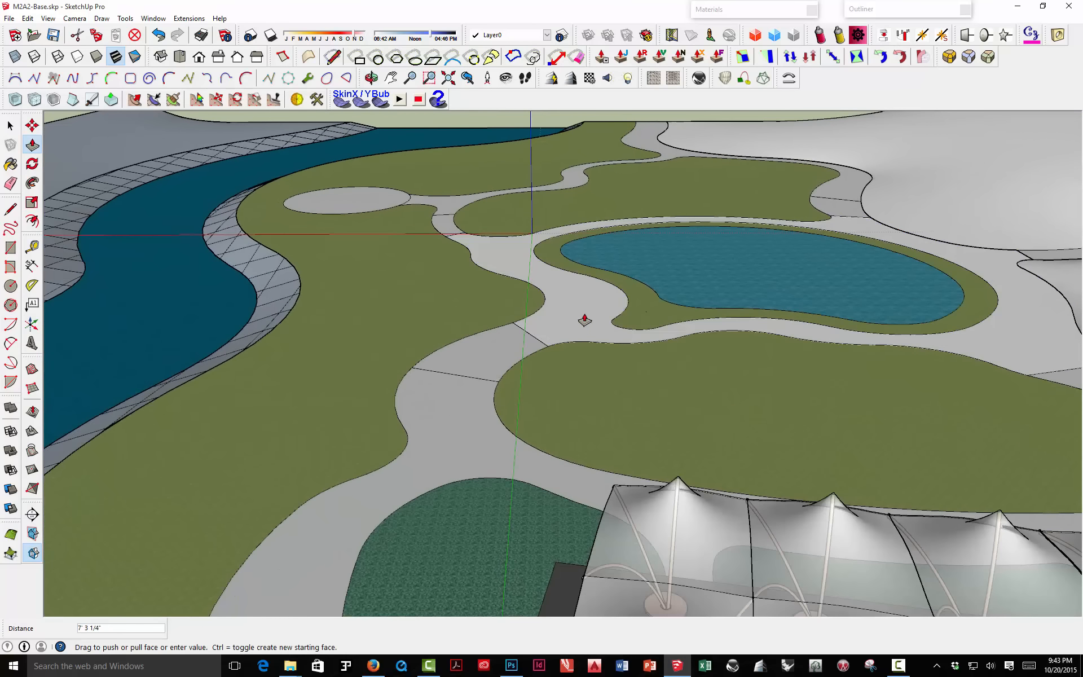
pyautogui.press('Escape')
pyautogui.moveTo(571, 327); pyautogui.dragTo(570, 372, button='middle')
pyautogui.click(569, 397)
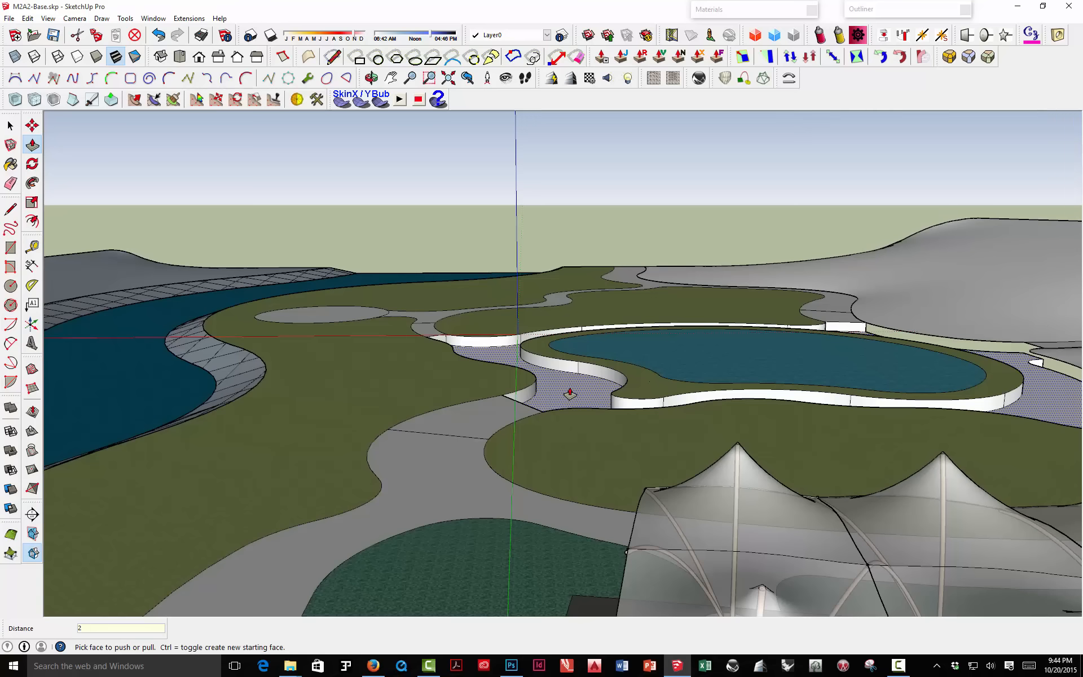
pyautogui.click(570, 393)
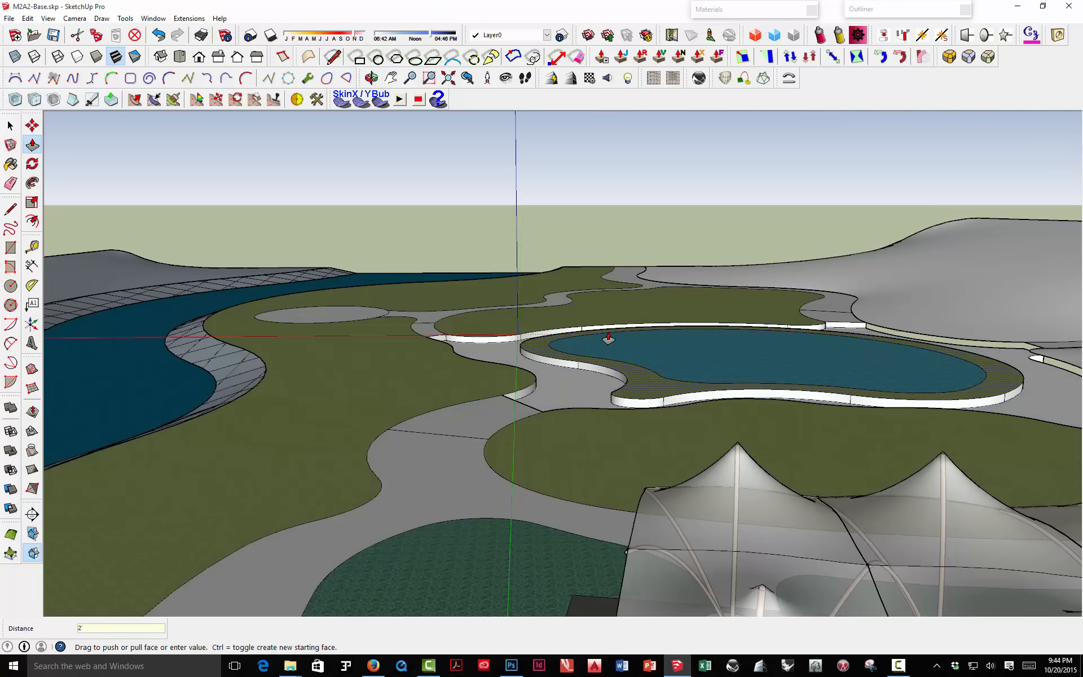
pyautogui.press('Return')
# Step: Push the short path segment between the lawn behind the pond and the hillside down flush with the lowered pond path
pyautogui.moveTo(608, 338); pyautogui.dragTo(810, 350, button='middle')
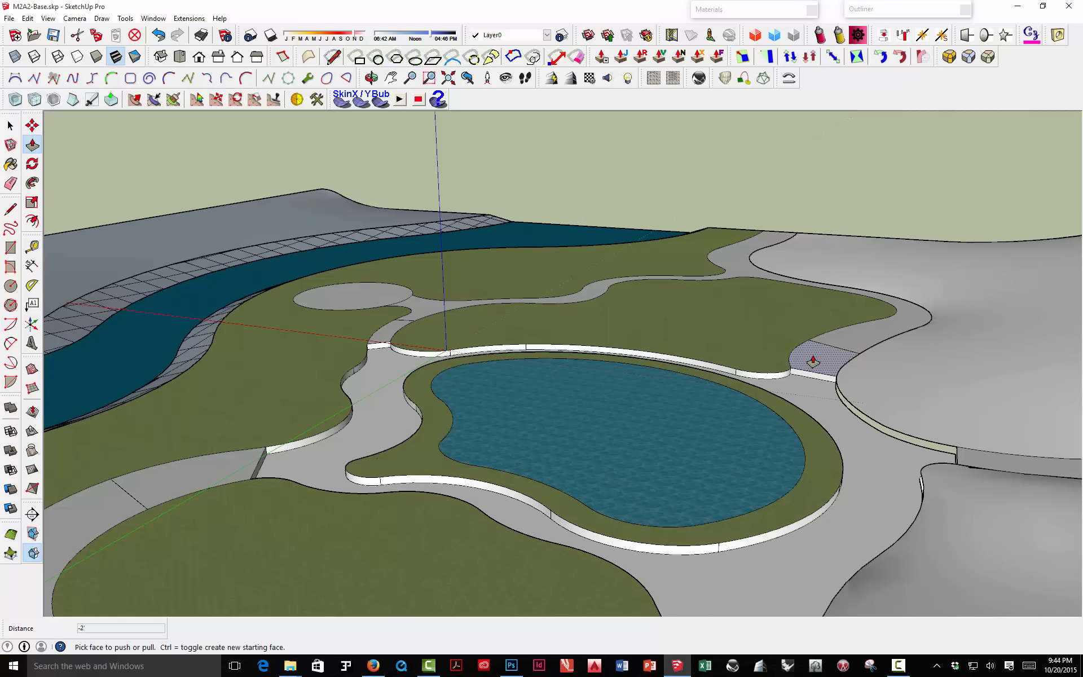
pyautogui.doubleClick(813, 361)
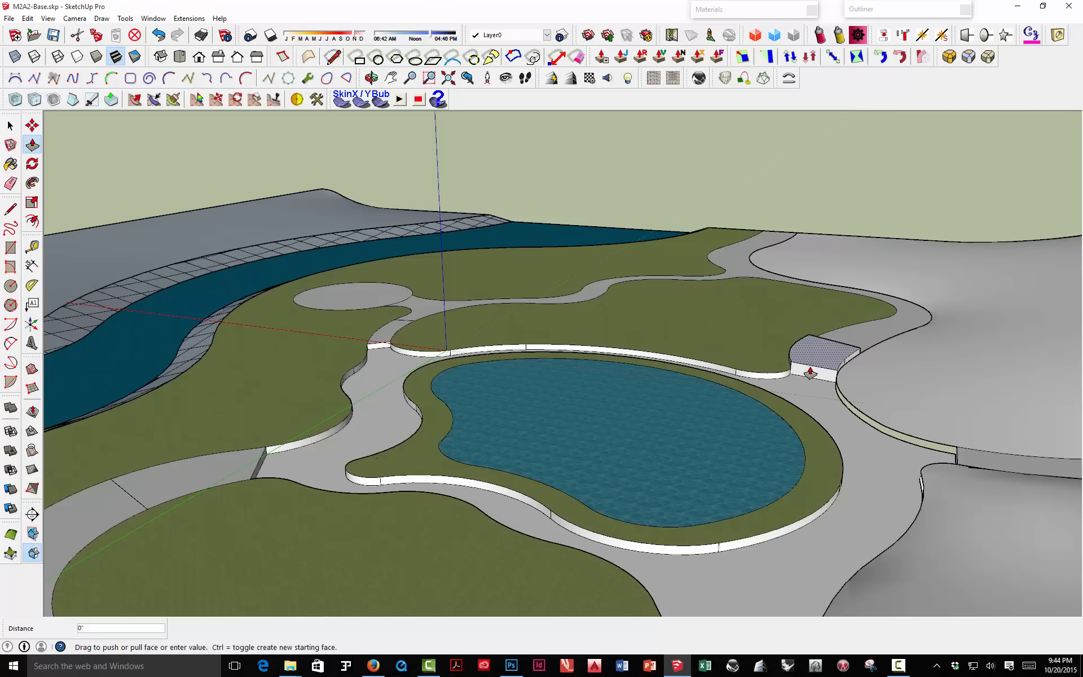
pyautogui.click(812, 371)
pyautogui.scroll(3, 801, 378)
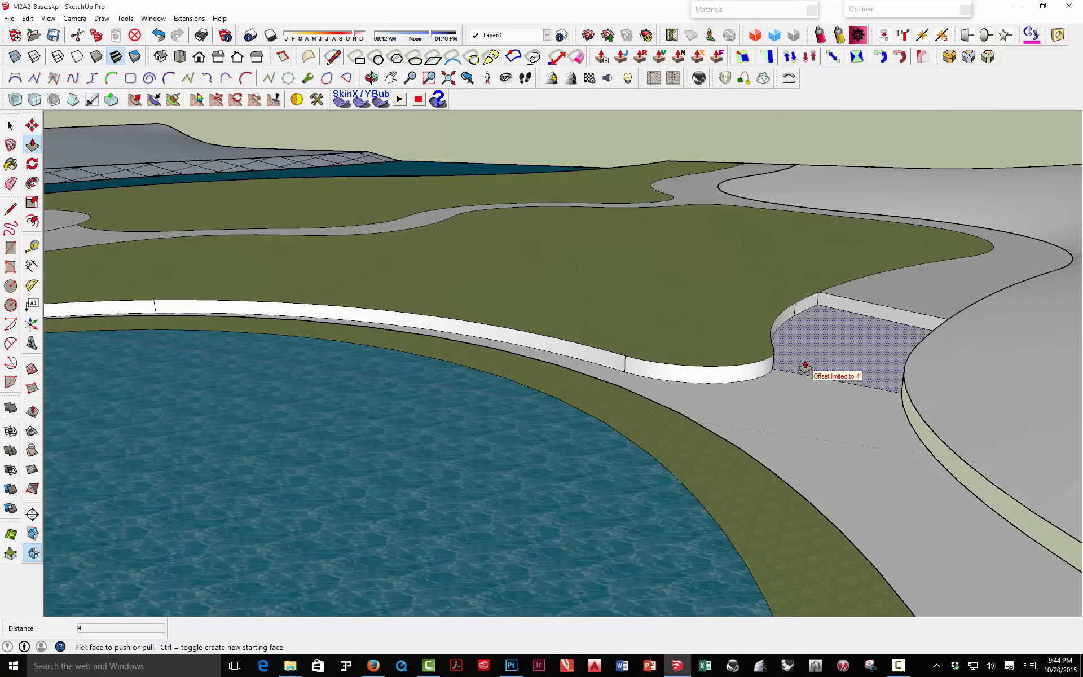
# Step: Push the short path segment leading to the oval plaza down 2' to the level of the pond path
pyautogui.moveTo(805, 367)
pyautogui.mouseDown(button='middle')
pyautogui.moveTo(713, 350)
pyautogui.moveTo(679, 367)
pyautogui.mouseUp(button='middle')
pyautogui.scroll(-5, 679, 367)
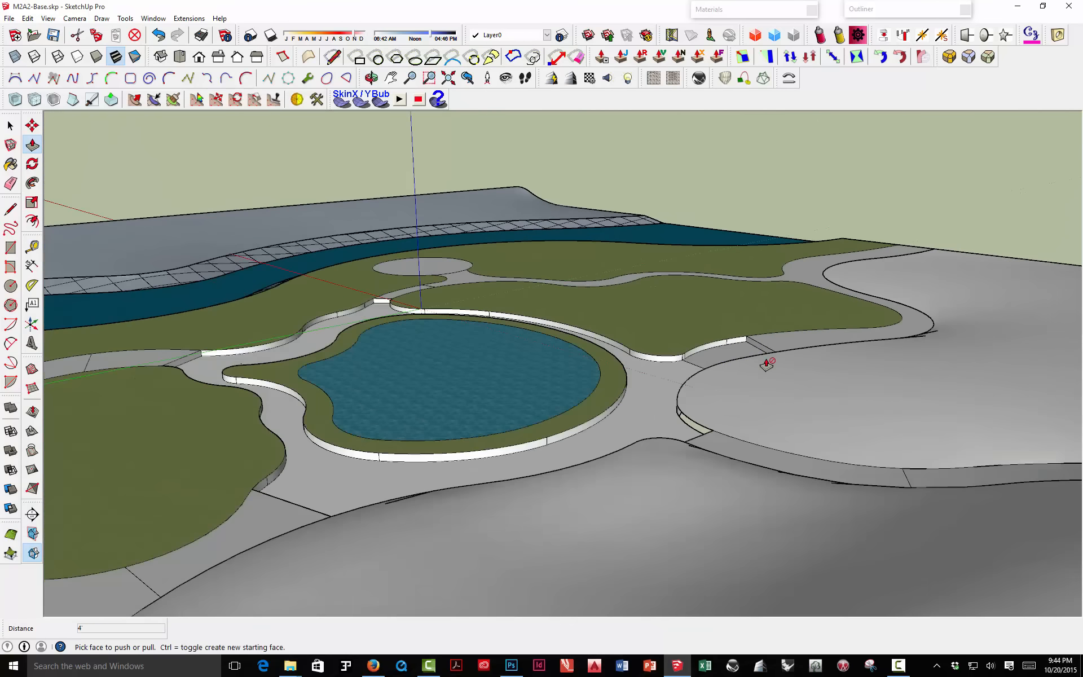
pyautogui.scroll(4, 399, 309)
pyautogui.click(396, 311)
pyautogui.click(391, 326)
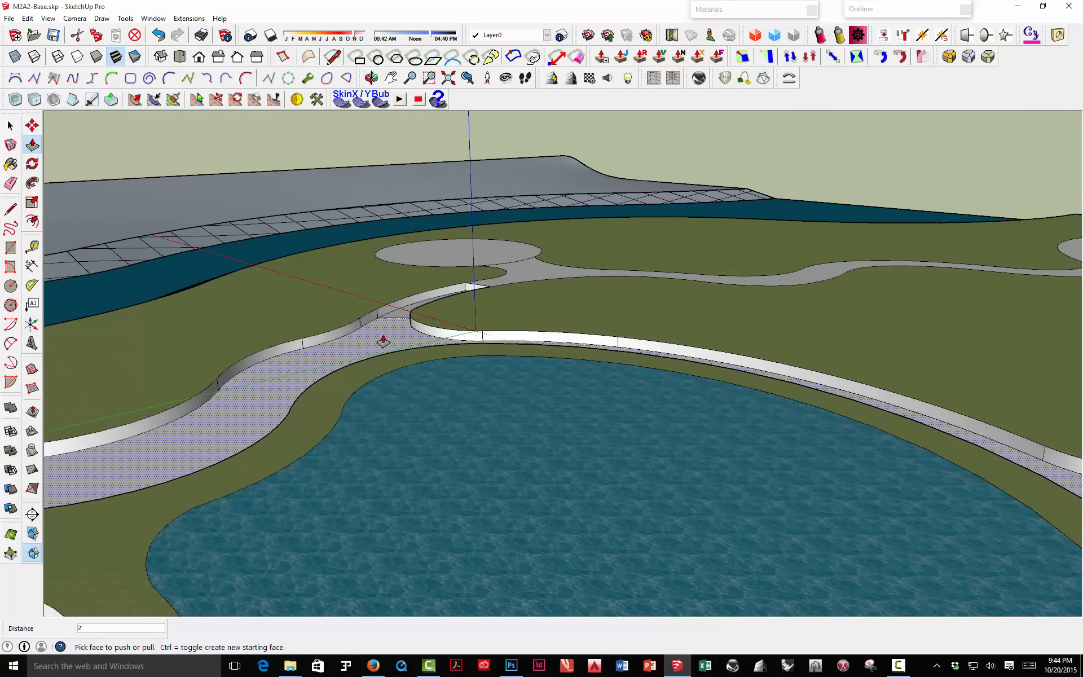
# Step: Push the two short path segments at either end of the large lawn near the tents down 2' to the pond path's level
pyautogui.scroll(-4, 465, 324)
pyautogui.scroll(-3, 497, 333)
pyautogui.click(348, 382)
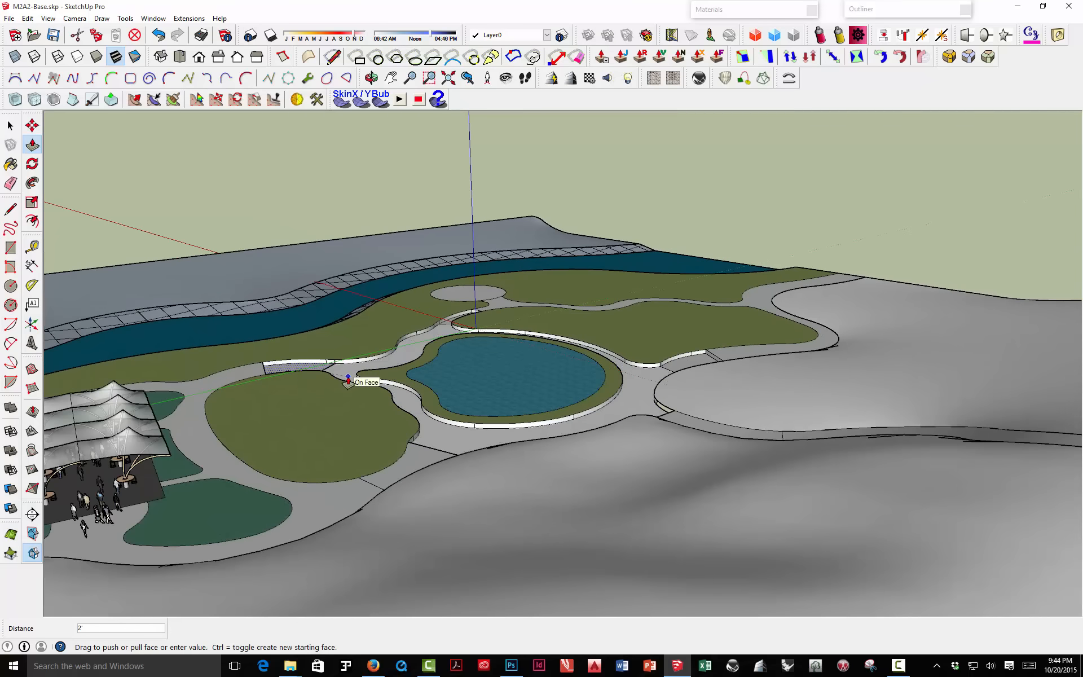
pyautogui.click(418, 461)
pyautogui.click(486, 441)
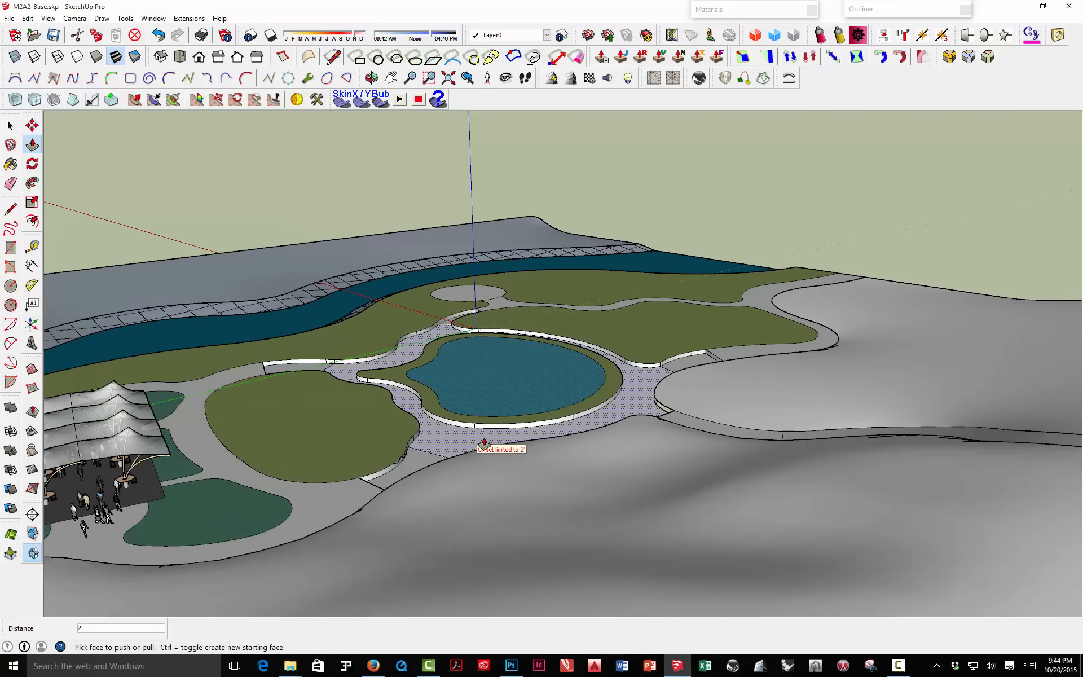
# Step: Inspect the lowered path and segments from all sides, including the edge where the pond path meets the hillside path
pyautogui.scroll(-1, 501, 423)
pyautogui.moveTo(502, 423); pyautogui.dragTo(623, 434, button='middle')
pyautogui.scroll(4, 424, 370)
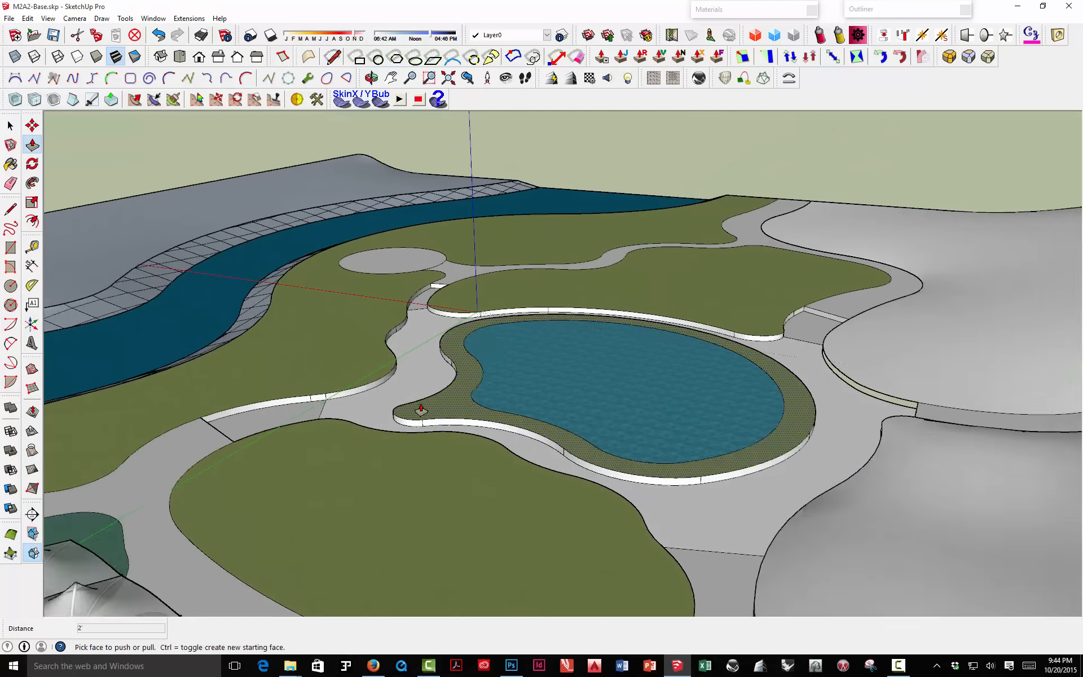
pyautogui.moveTo(424, 370); pyautogui.dragTo(611, 328, button='middle')
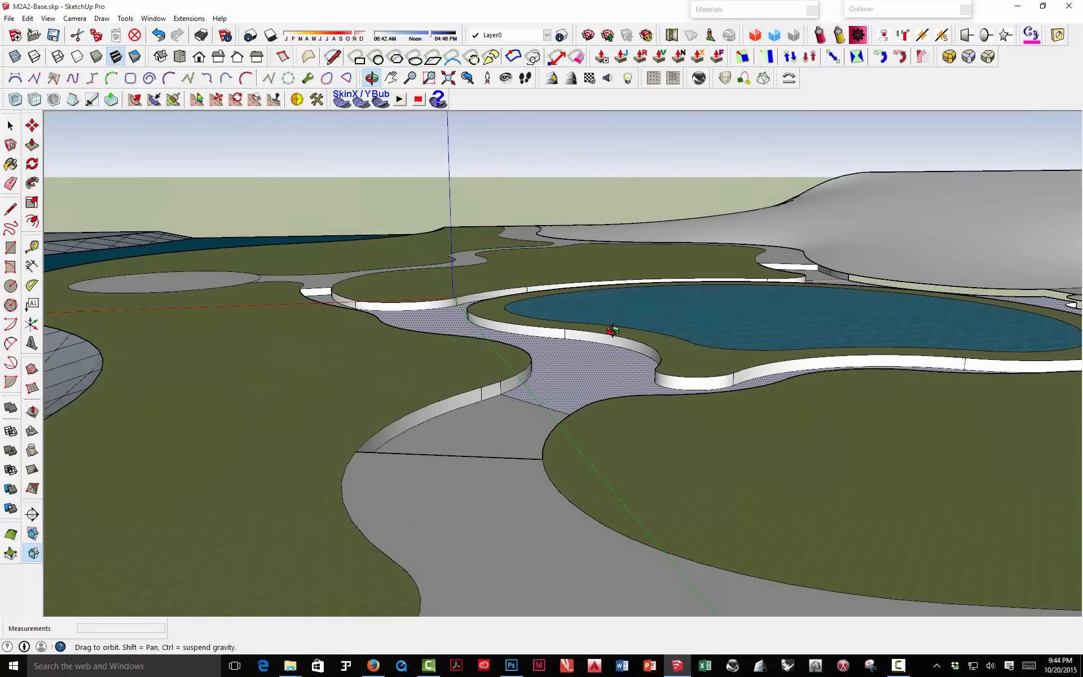
pyautogui.scroll(3, 493, 376)
pyautogui.moveTo(510, 372); pyautogui.dragTo(775, 423, button='middle')
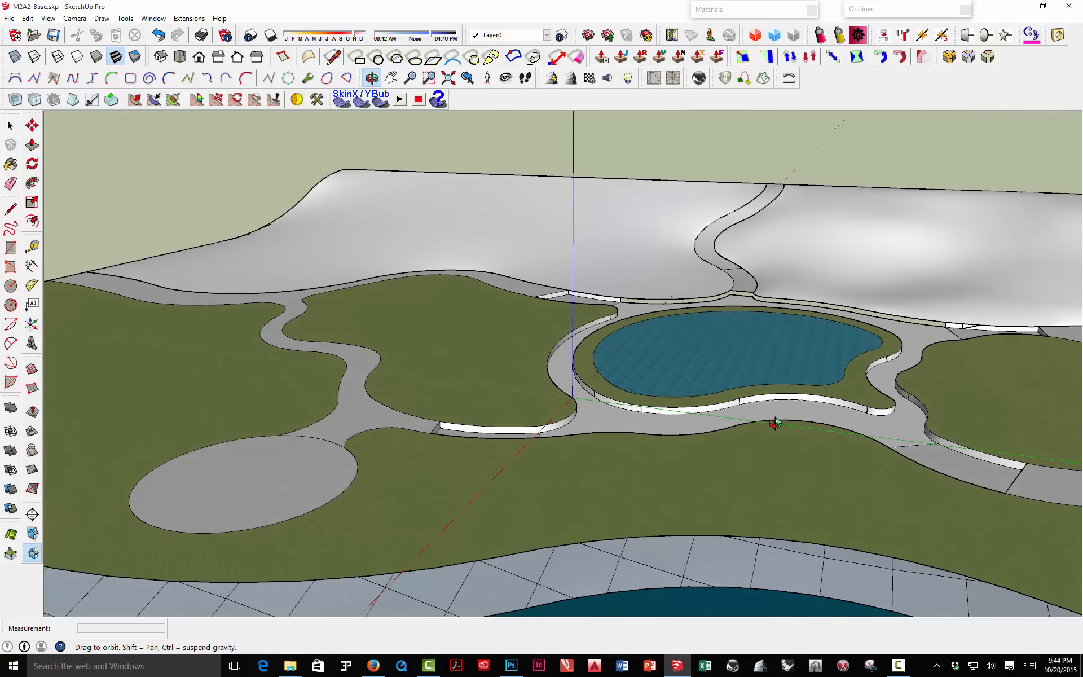
pyautogui.scroll(1, 765, 295)
pyautogui.moveTo(765, 295); pyautogui.dragTo(709, 321, button='middle')
pyautogui.scroll(5, 764, 285)
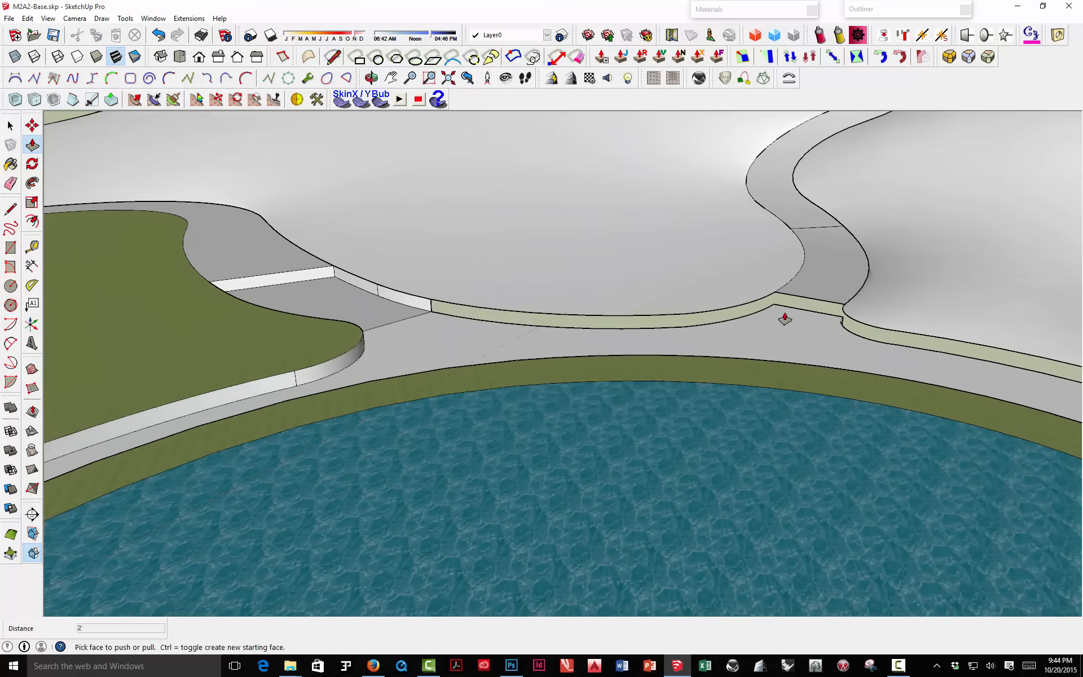
pyautogui.moveTo(784, 317); pyautogui.dragTo(711, 309, button='middle')
pyautogui.press('p')
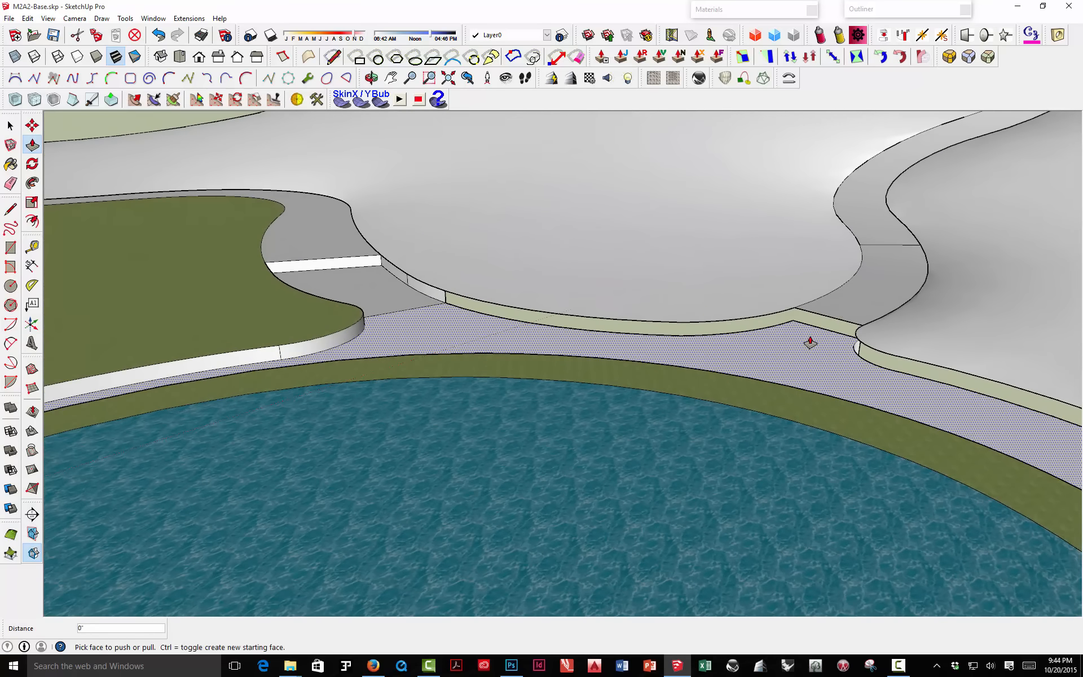
pyautogui.moveTo(675, 326)
pyautogui.mouseDown(button='middle')
pyautogui.moveTo(459, 283)
pyautogui.moveTo(484, 254)
pyautogui.moveTo(509, 249)
pyautogui.moveTo(549, 269)
pyautogui.moveTo(541, 293)
pyautogui.moveTo(566, 297)
pyautogui.moveTo(428, 283)
pyautogui.moveTo(610, 260)
pyautogui.moveTo(770, 284)
pyautogui.moveTo(646, 302)
pyautogui.mouseUp(button='middle')
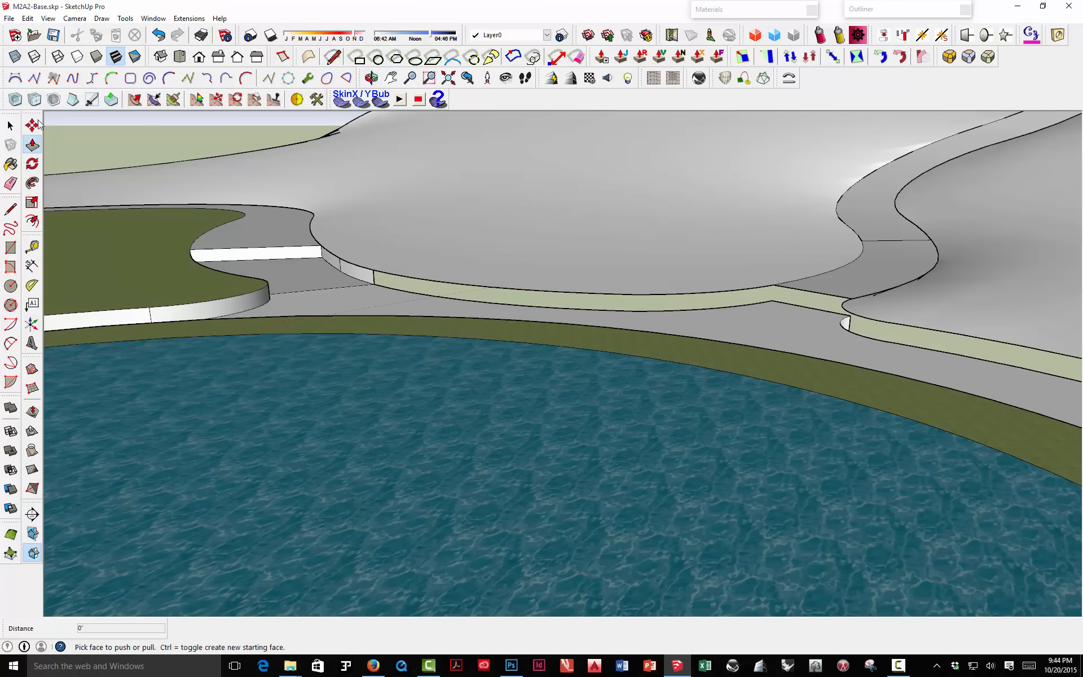
# Step: Open the hillside terrain group to check its short path segment beside the pond path, and close the group
pyautogui.click(11, 127)
pyautogui.doubleClick(866, 276)
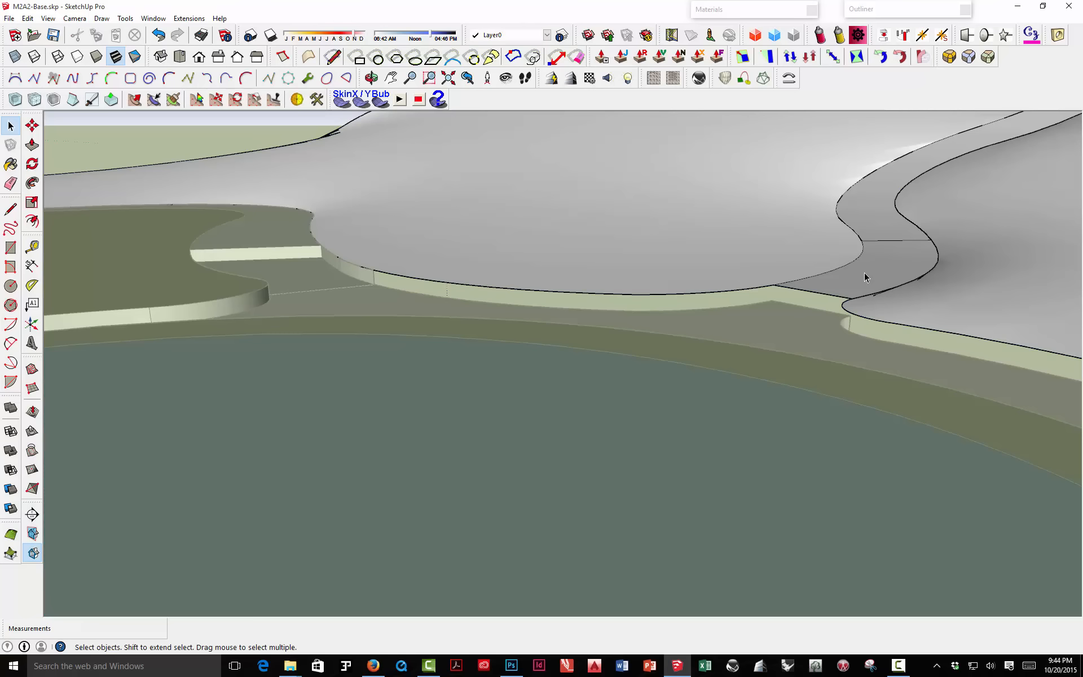
pyautogui.click(866, 276)
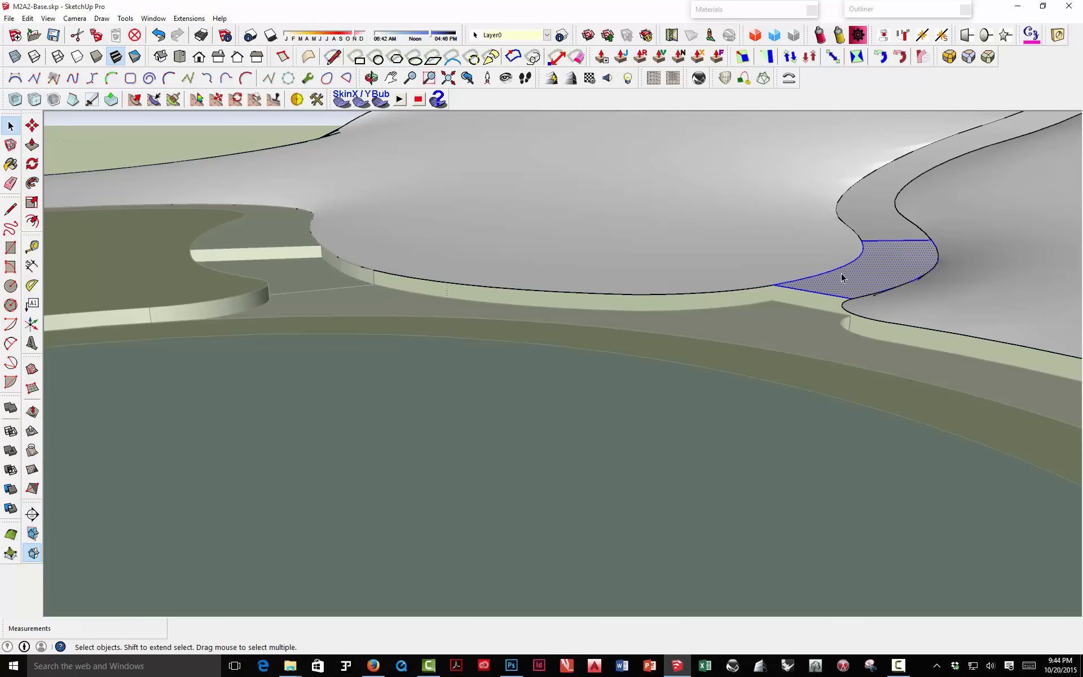
pyautogui.click(746, 315)
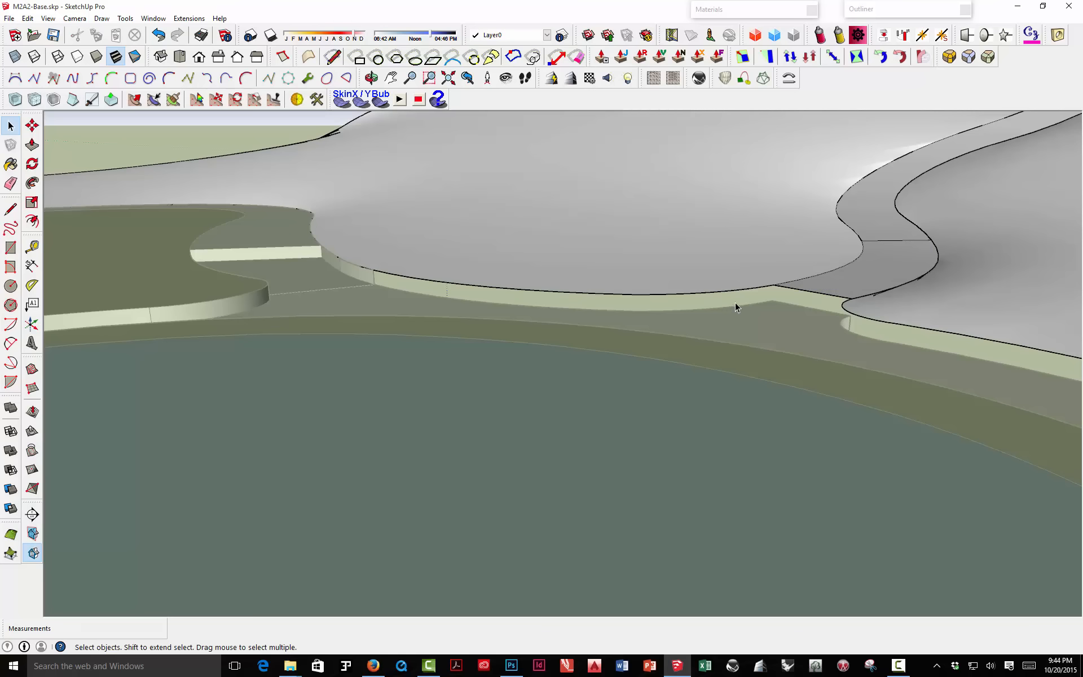
pyautogui.click(289, 123)
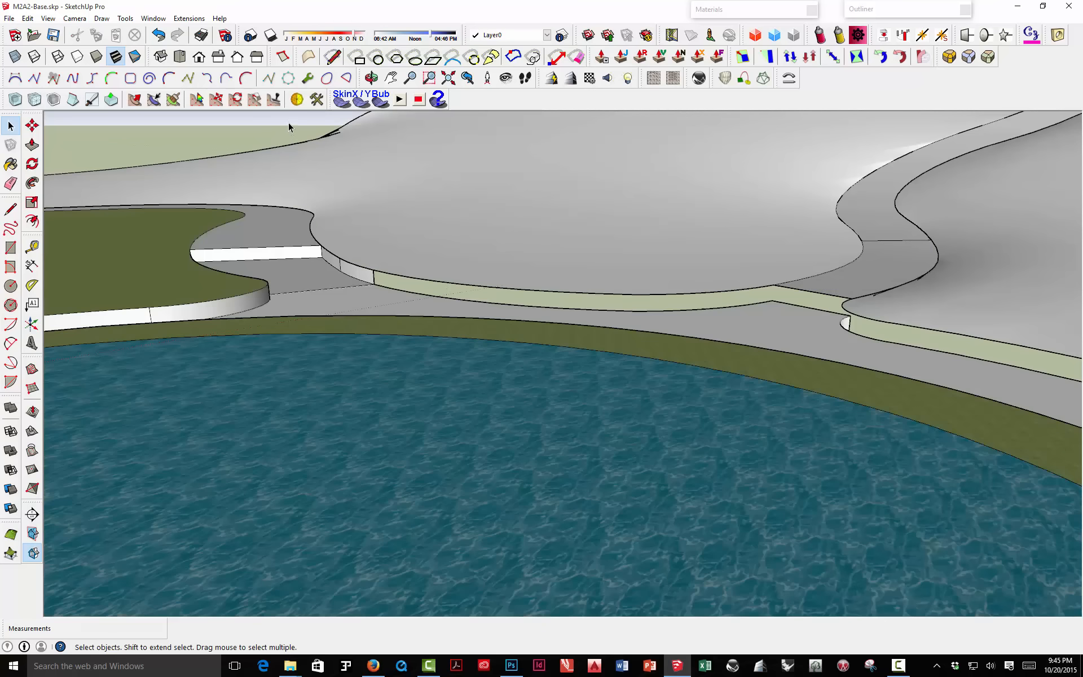
# Step: Examine the vertical edges between the lowered pond path, its connecting segments and the hillside terrain
pyautogui.scroll(-5, 590, 283)
pyautogui.moveTo(636, 304); pyautogui.dragTo(707, 369, button='middle')
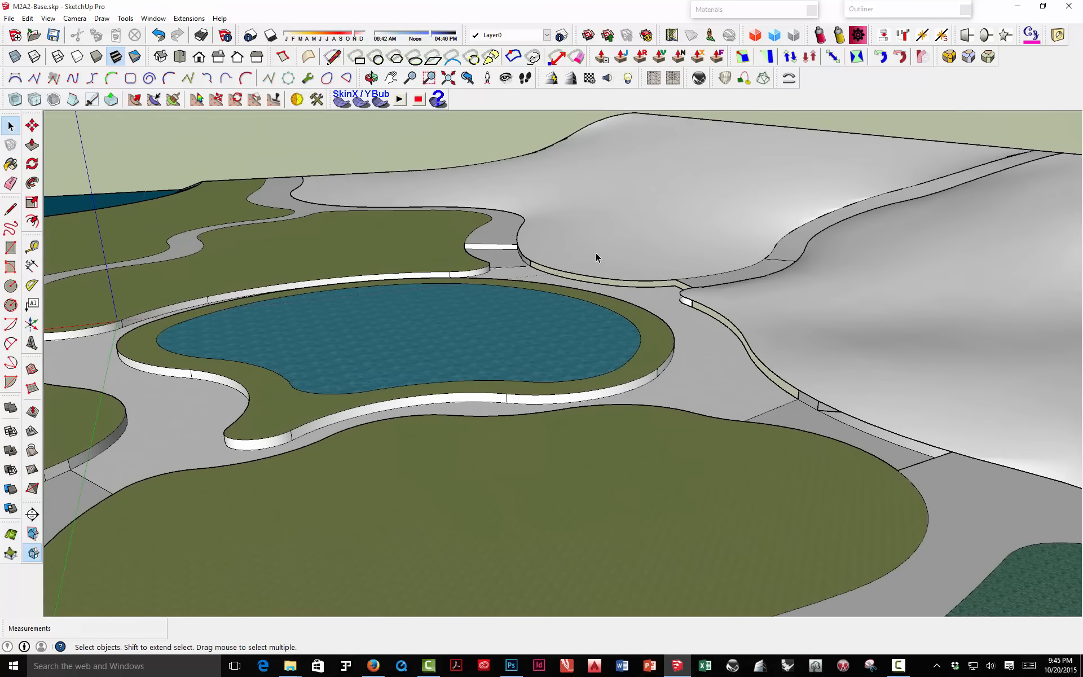
pyautogui.scroll(5, 515, 290)
pyautogui.moveTo(515, 290); pyautogui.dragTo(760, 258, button='middle')
pyautogui.scroll(2, 657, 273)
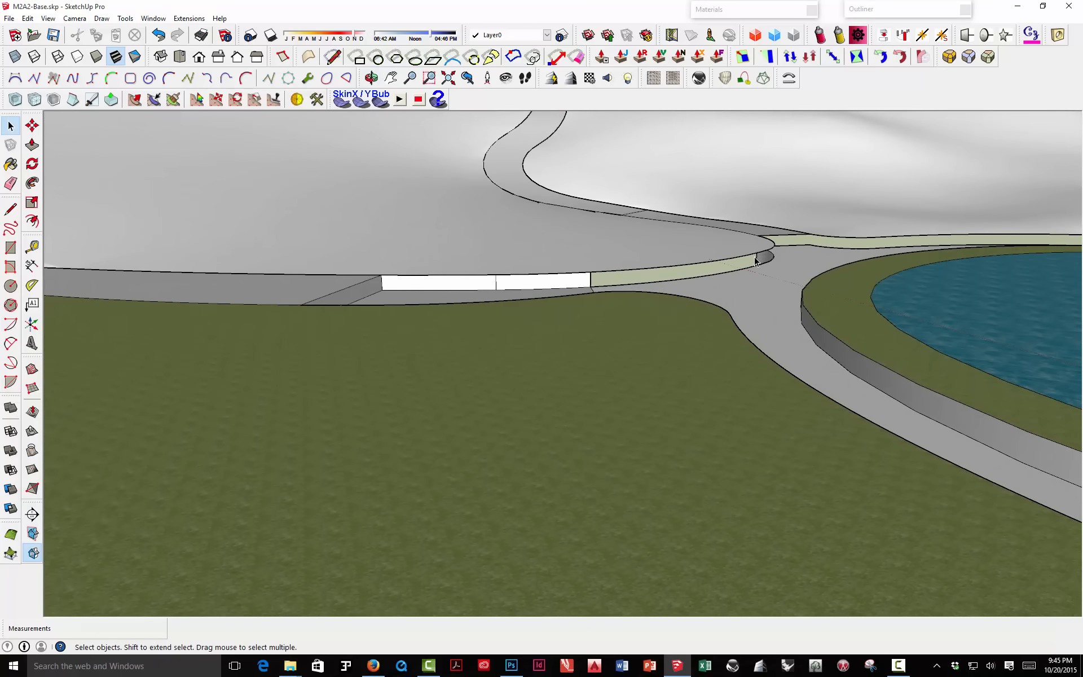
pyautogui.scroll(4, 754, 260)
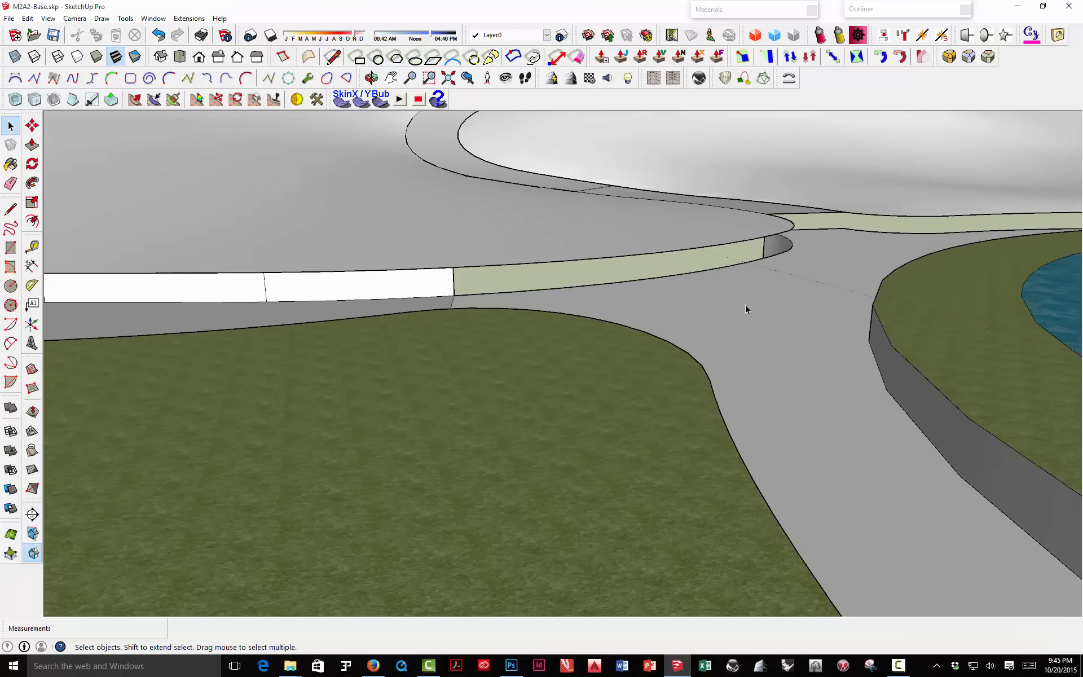
pyautogui.moveTo(745, 309); pyautogui.dragTo(610, 280, button='middle')
pyautogui.scroll(4, 745, 244)
pyautogui.scroll(-5, 744, 244)
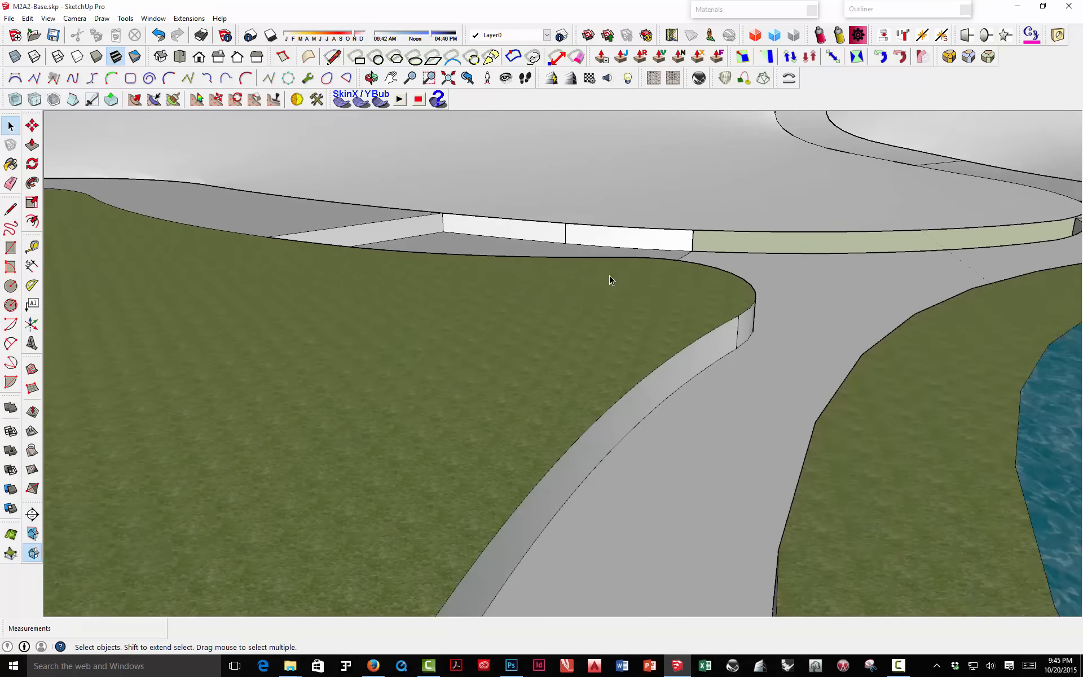
pyautogui.scroll(-3, 609, 280)
pyautogui.moveTo(750, 232); pyautogui.dragTo(370, 207, button='middle')
pyautogui.scroll(-5, 552, 270)
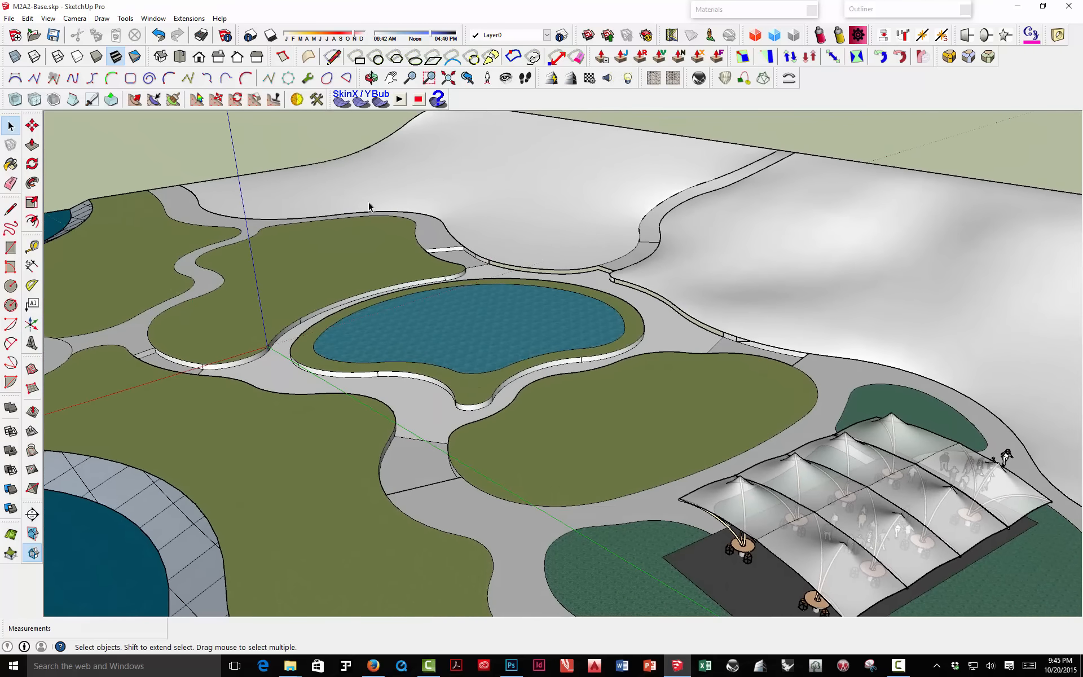
# Step: Undo the group opening and the Push/Pull changes that lowered the pond path and its short connecting segments
pyautogui.click(159, 36)
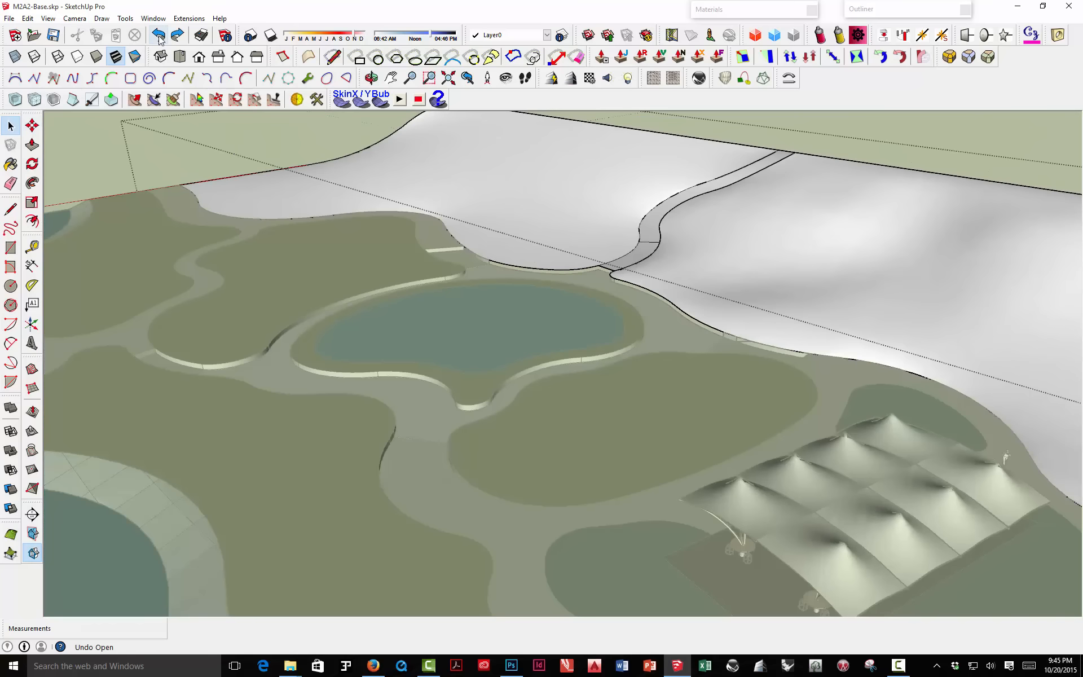
pyautogui.click(158, 36)
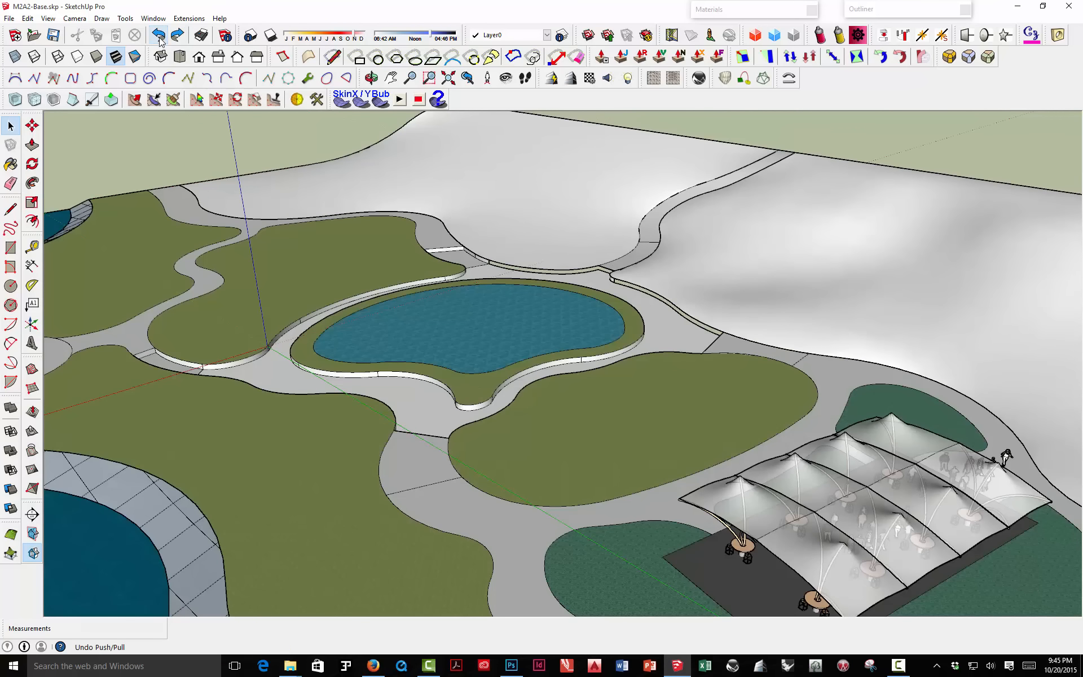
pyautogui.click(158, 36)
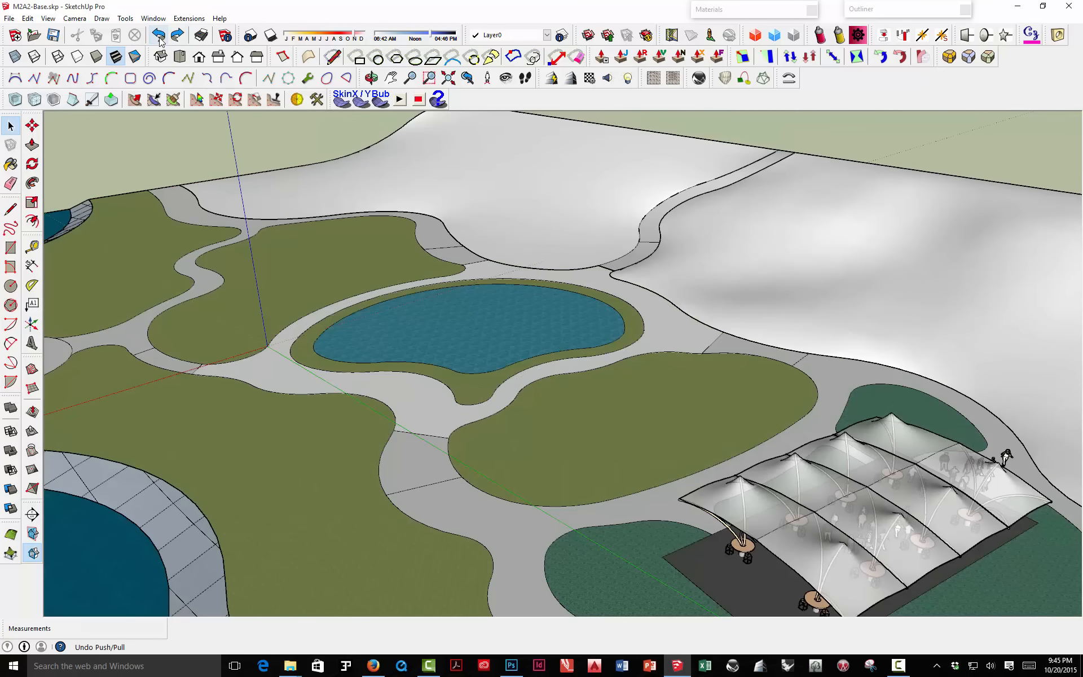
# Step: Explode the hillside terrain group beside the pond, along with the terrain group nested inside it
pyautogui.click(650, 280)
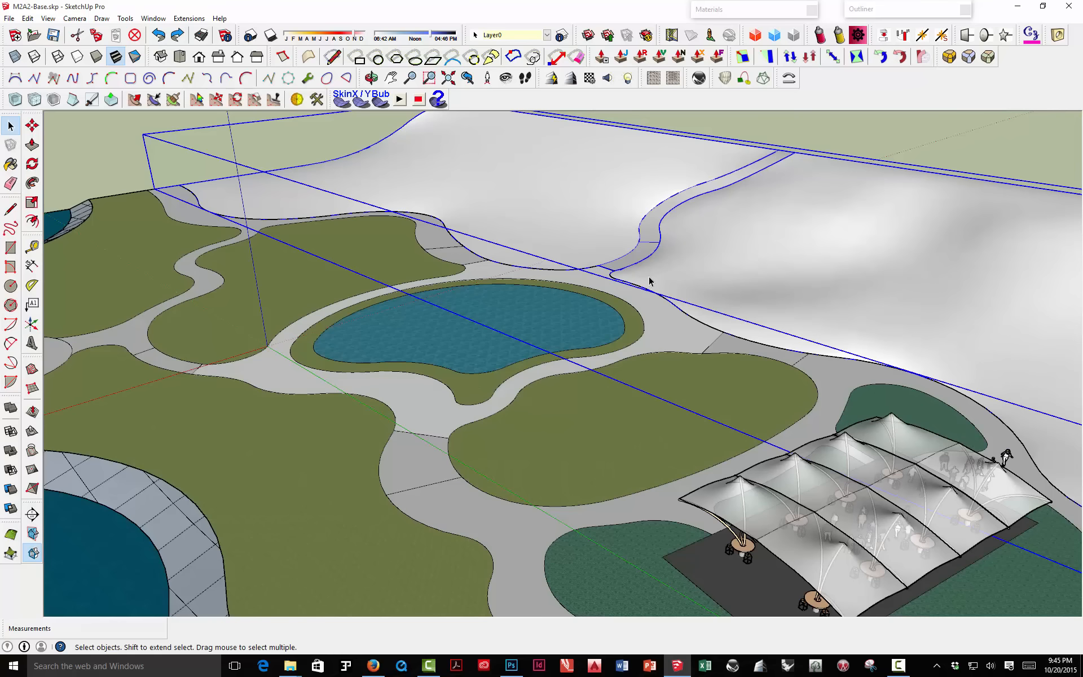
pyautogui.rightClick(650, 280)
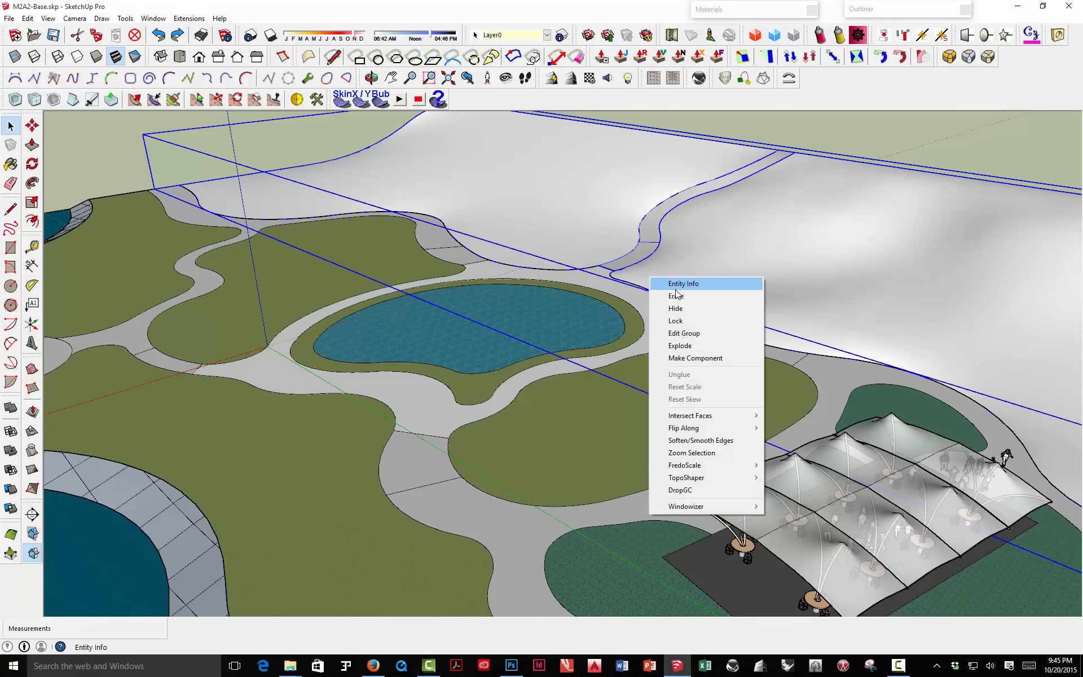
pyautogui.click(697, 346)
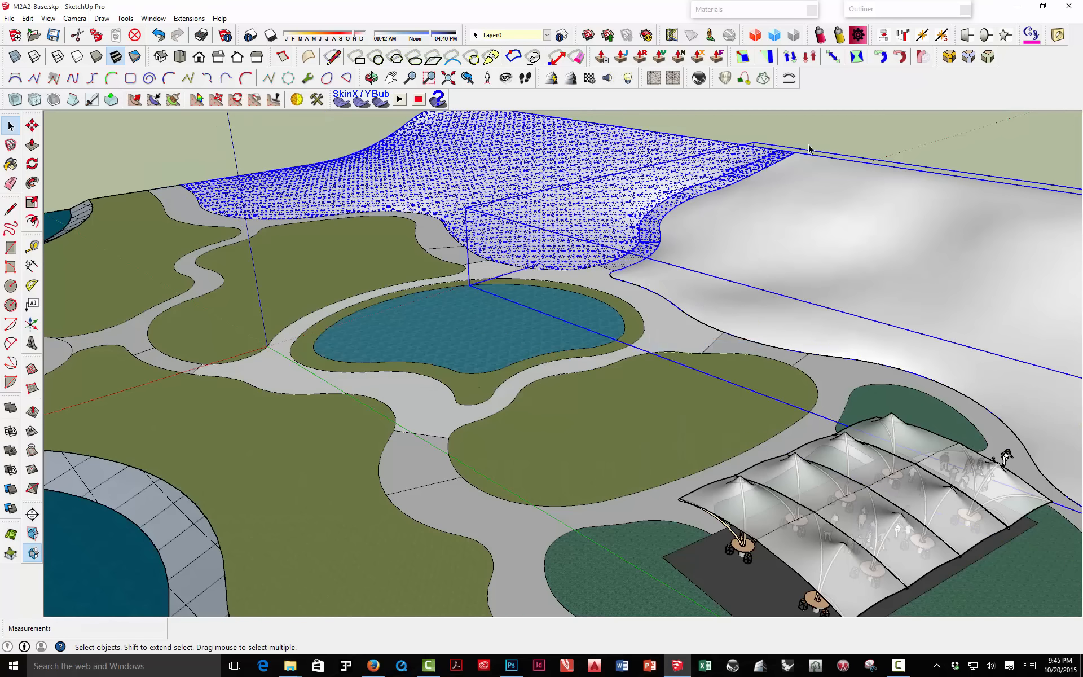
pyautogui.click(838, 141)
pyautogui.click(754, 218)
pyautogui.rightClick(754, 218)
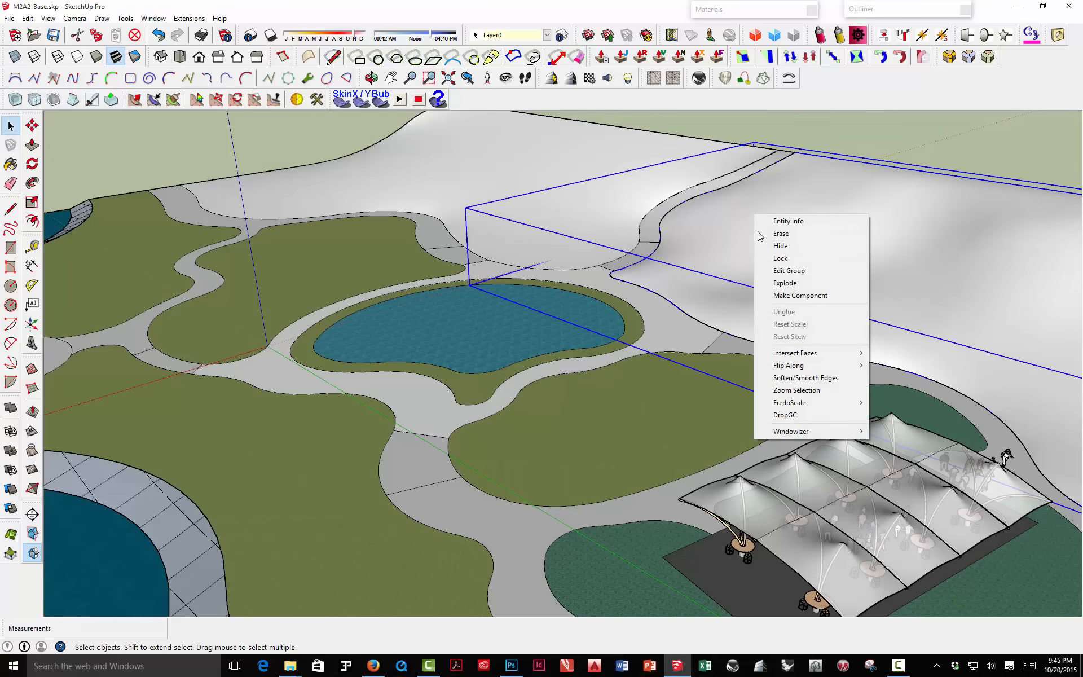
pyautogui.click(778, 283)
pyautogui.click(640, 156)
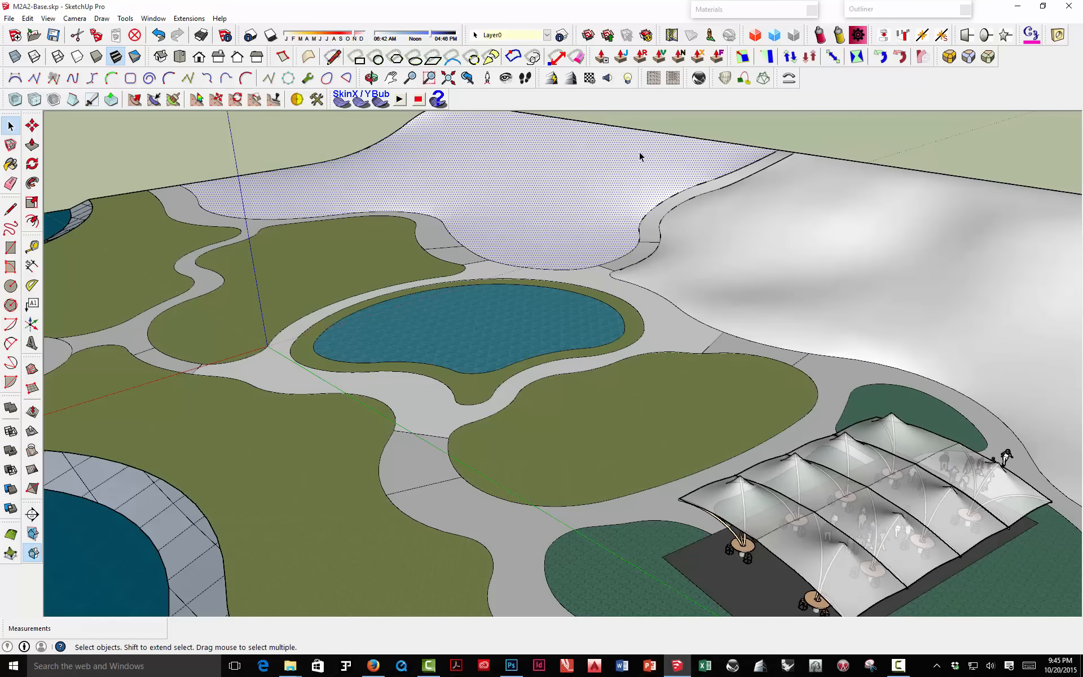
pyautogui.click(828, 136)
# Step: Push the path surface surrounding the pond down 2'
pyautogui.moveTo(631, 309); pyautogui.dragTo(488, 316, button='middle')
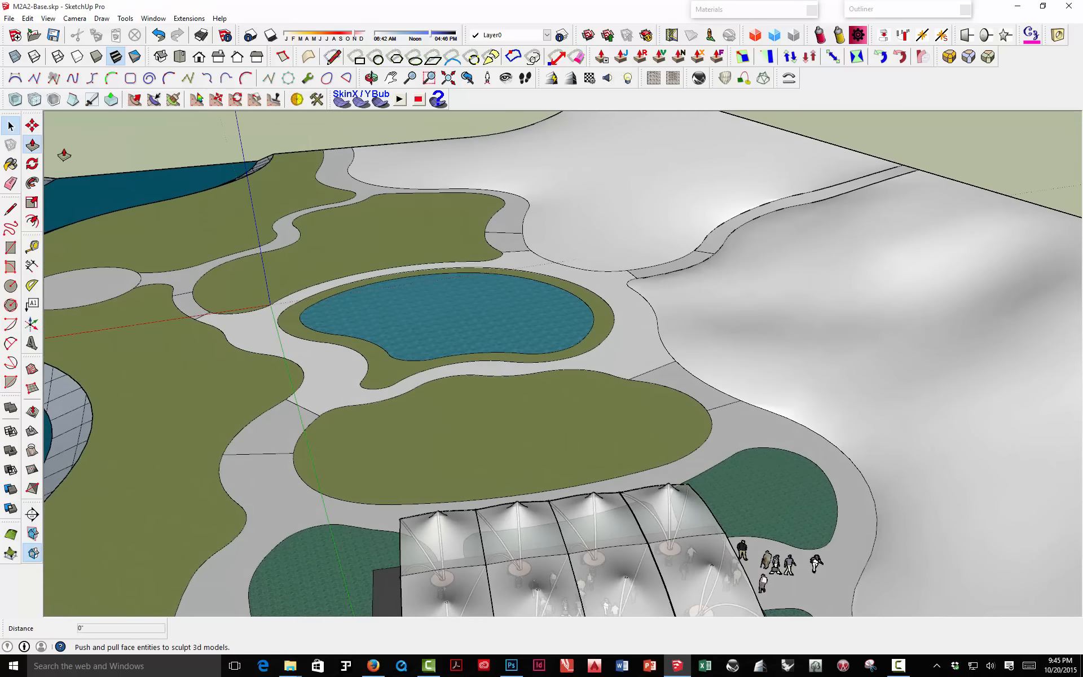
pyautogui.scroll(4, 611, 280)
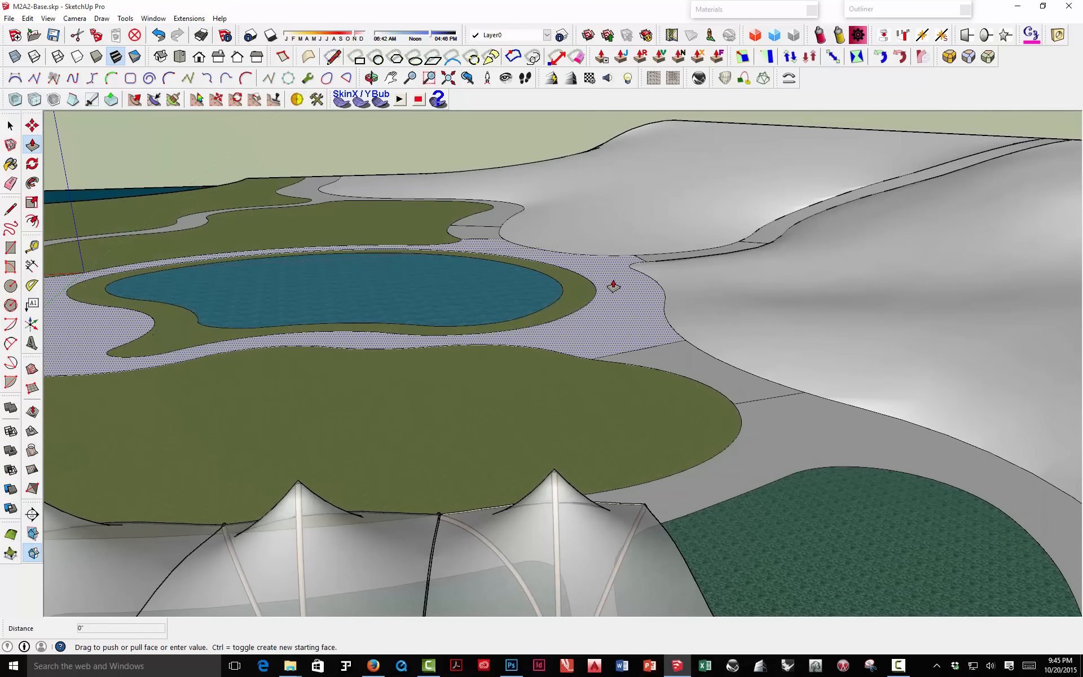
pyautogui.click(613, 286)
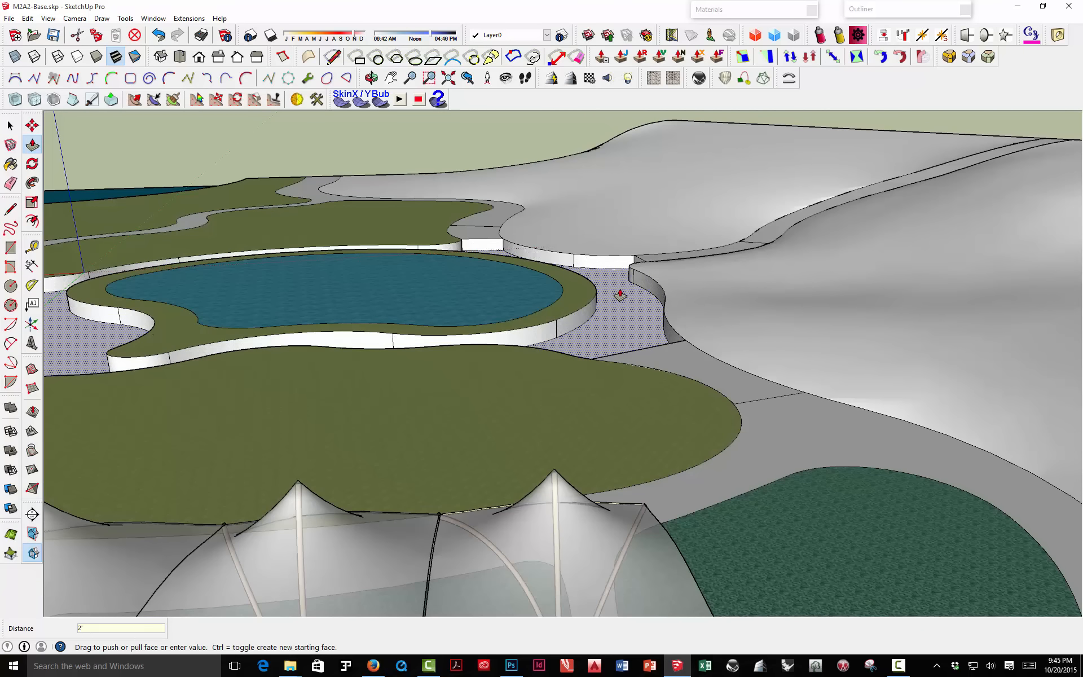
pyautogui.press('Return')
pyautogui.scroll(5, 620, 294)
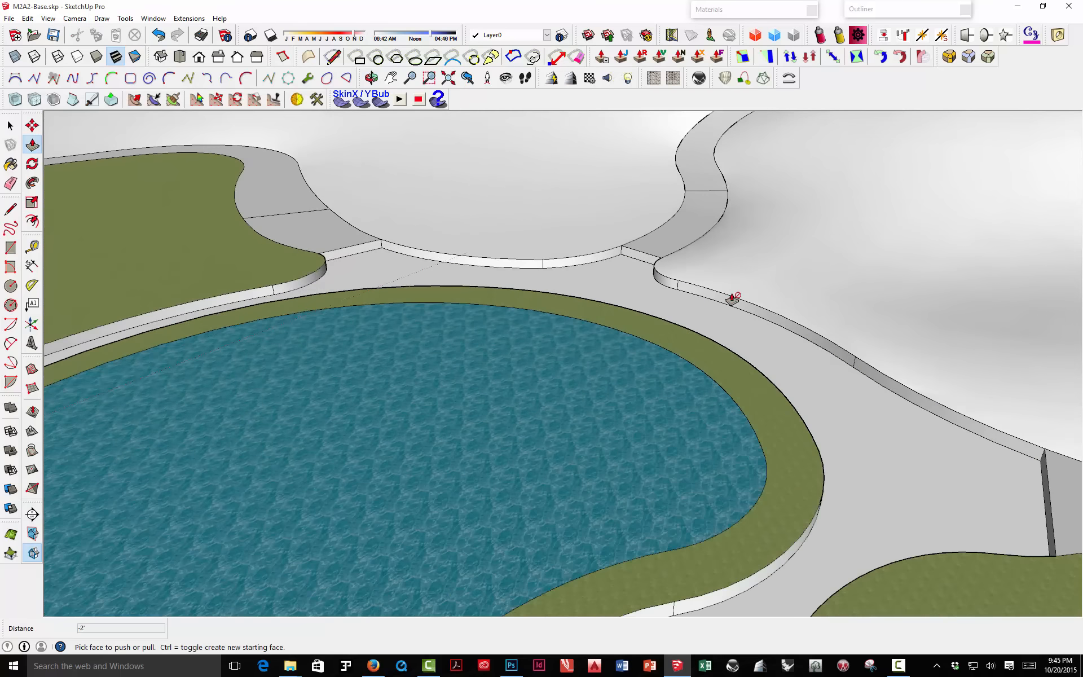
pyautogui.moveTo(732, 297); pyautogui.dragTo(418, 234, button='middle')
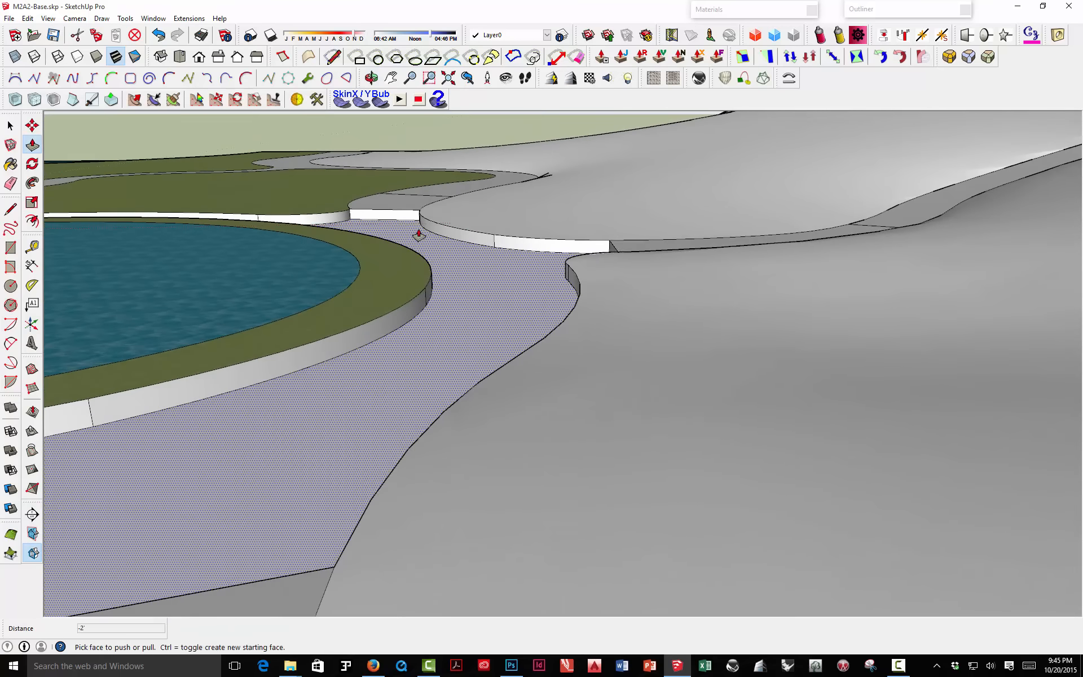
pyautogui.moveTo(551, 248); pyautogui.dragTo(692, 307, button='middle')
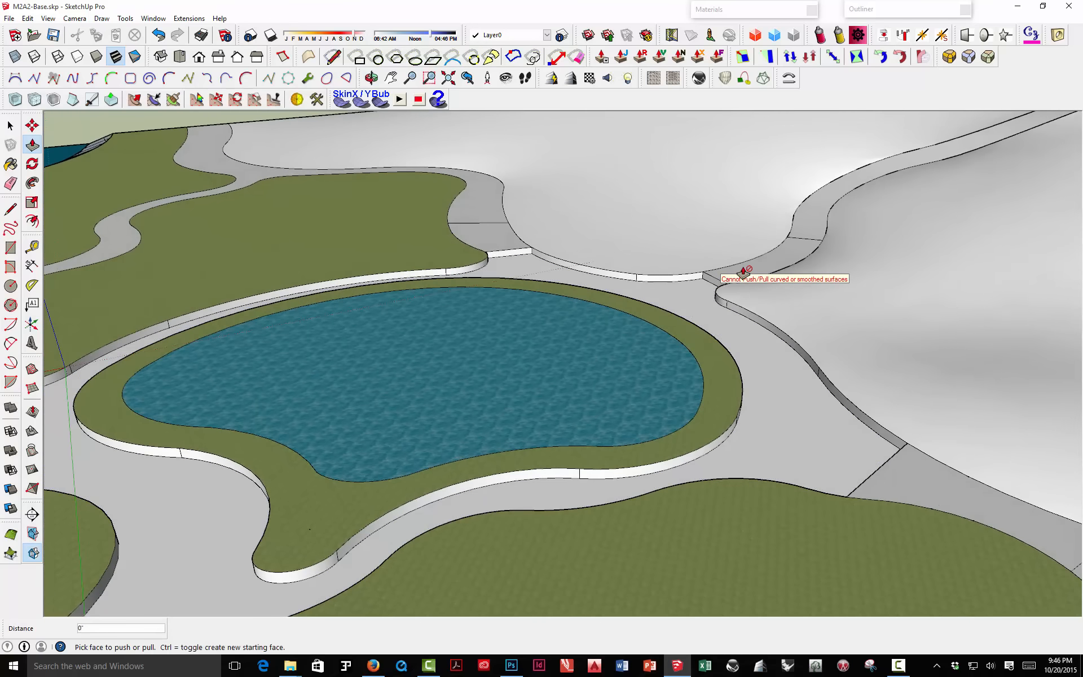
# Step: Push the four short path segments that connect to the pond path down 2' to match its level
pyautogui.scroll(2, 744, 272)
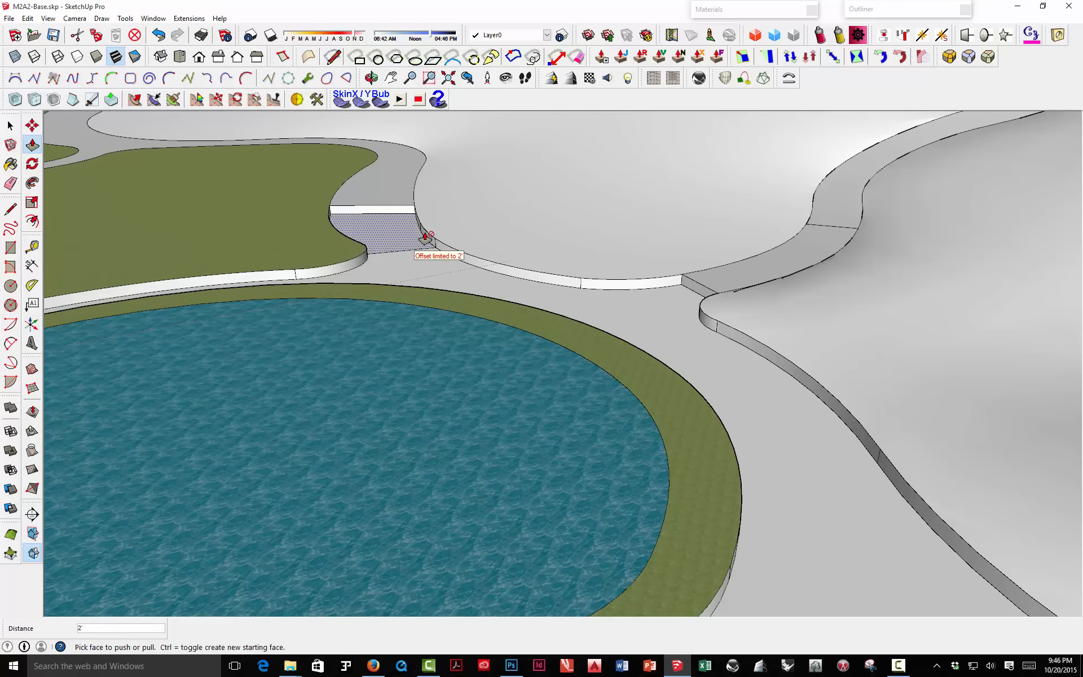
pyautogui.scroll(-5, 420, 242)
pyautogui.moveTo(420, 242); pyautogui.dragTo(330, 259, button='middle')
pyautogui.click(287, 236)
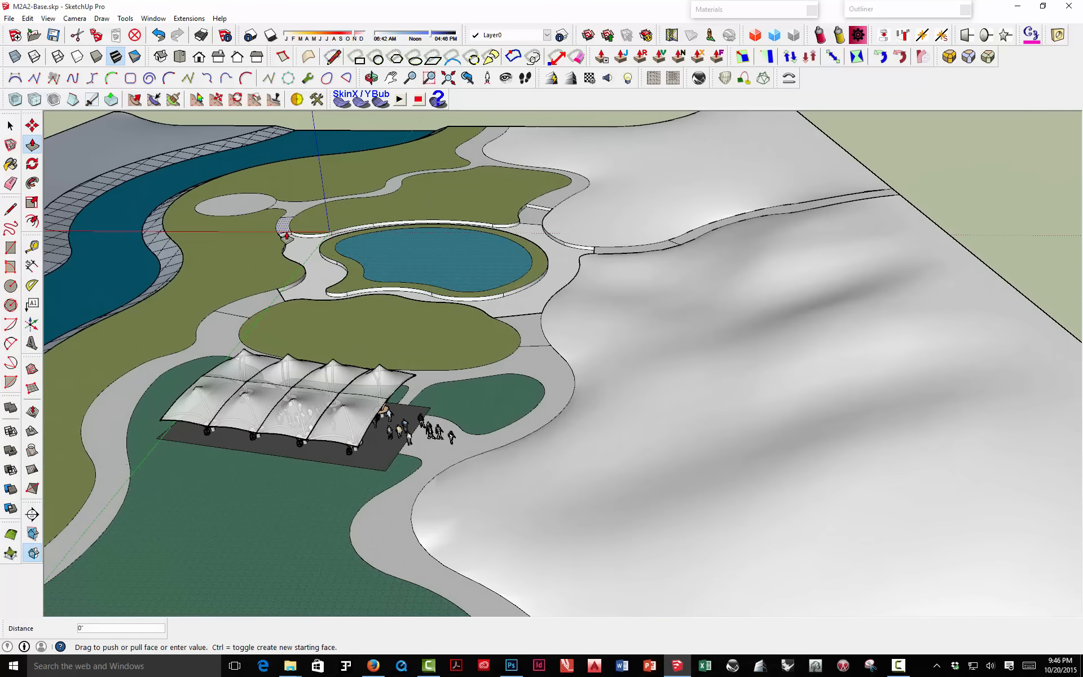
pyautogui.click(294, 253)
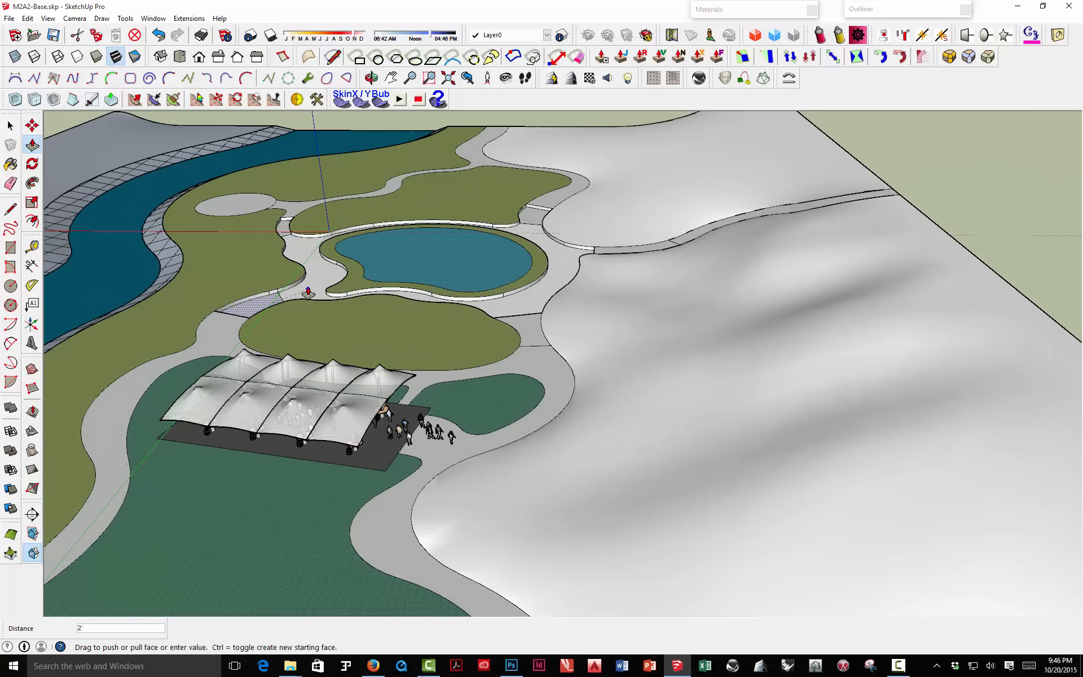
pyautogui.click(532, 333)
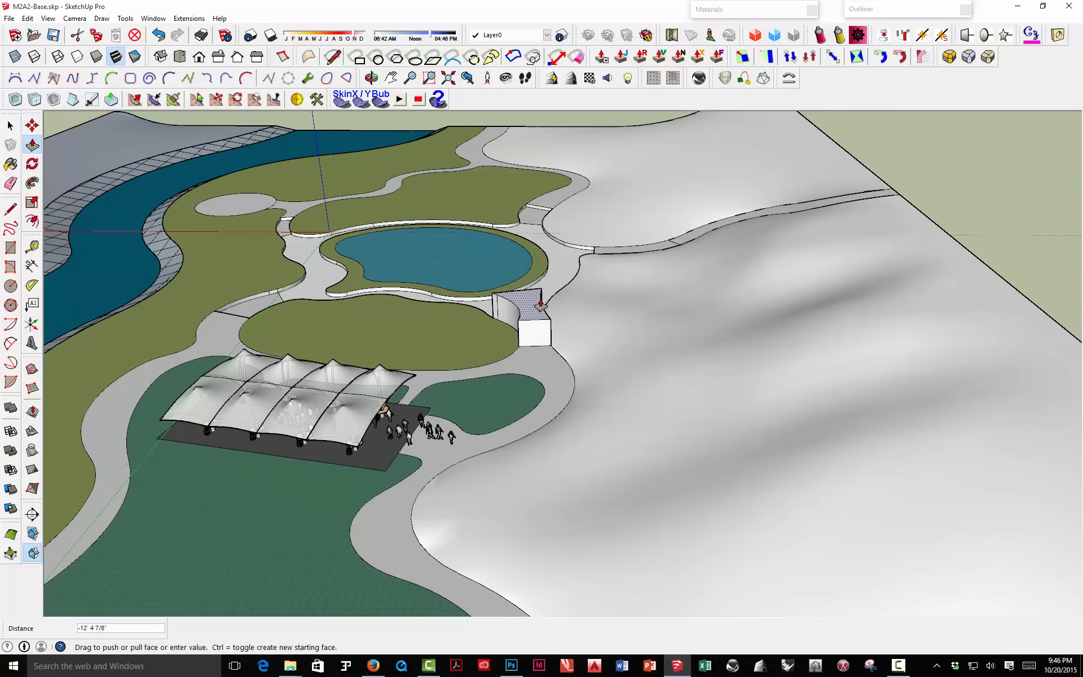
# Step: Examine the lowered pond path, its connecting segments and the vertical faces along the lawns and exploded terrain
pyautogui.moveTo(456, 313); pyautogui.dragTo(529, 370, button='middle')
pyautogui.scroll(3, 563, 271)
pyautogui.moveTo(569, 284); pyautogui.dragTo(643, 220, button='middle')
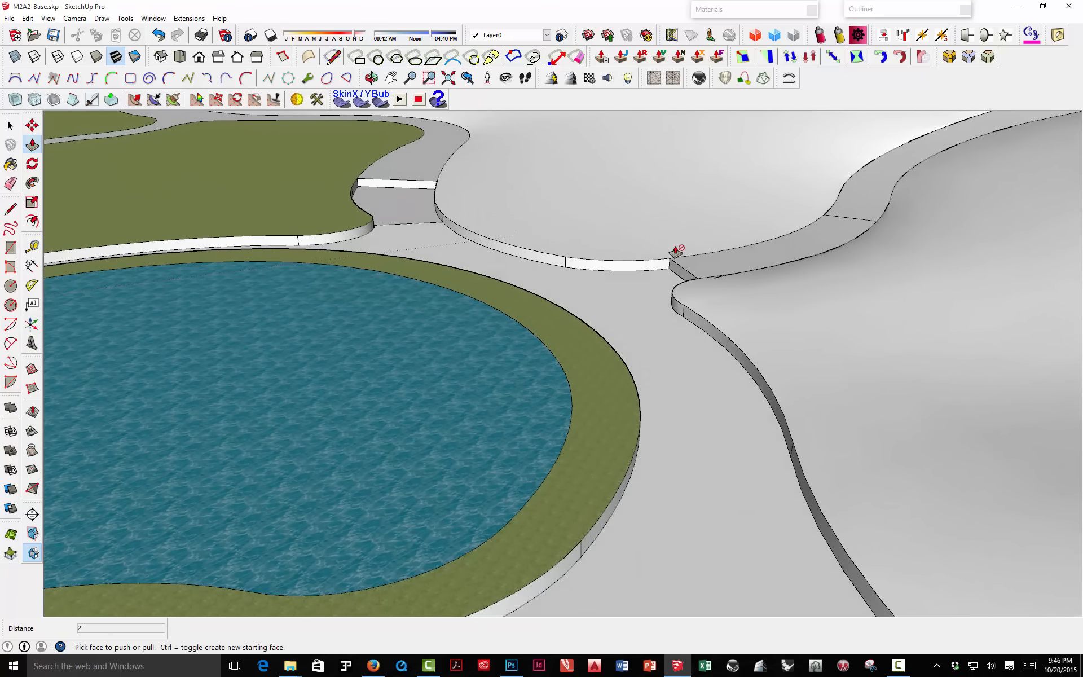
pyautogui.scroll(-3, 709, 260)
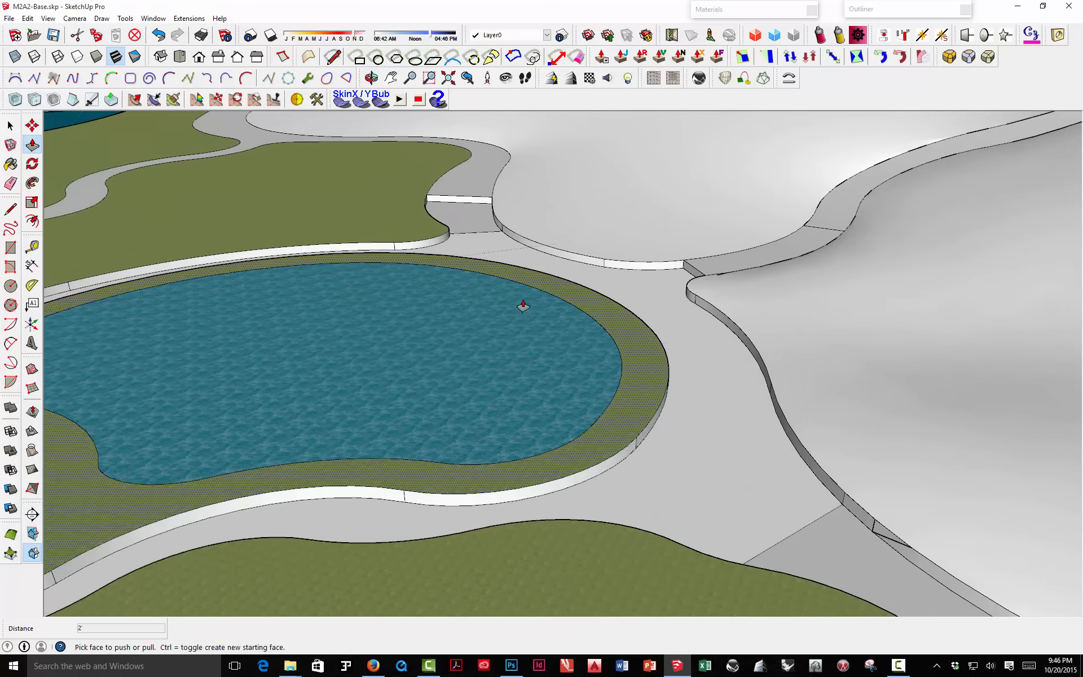
pyautogui.moveTo(523, 303)
pyautogui.mouseDown(button='middle')
pyautogui.moveTo(440, 271)
pyautogui.moveTo(608, 259)
pyautogui.moveTo(467, 290)
pyautogui.moveTo(665, 283)
pyautogui.moveTo(524, 280)
pyautogui.mouseUp(button='middle')
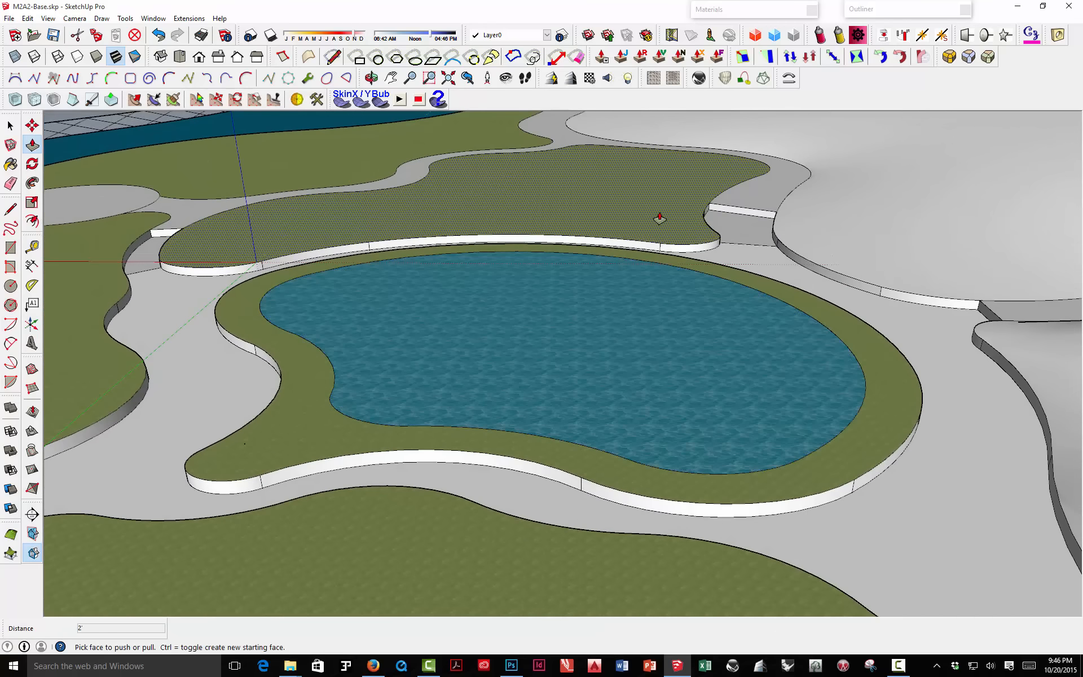
pyautogui.scroll(5, 747, 235)
pyautogui.moveTo(745, 239); pyautogui.dragTo(650, 281, button='middle')
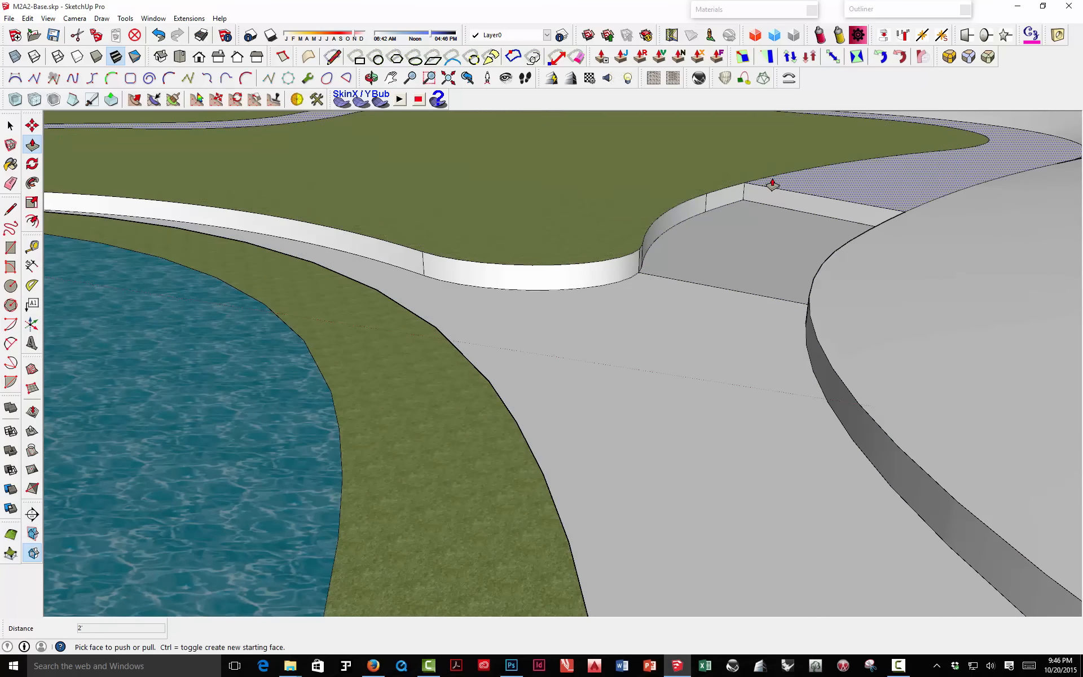
pyautogui.doubleClick(749, 197)
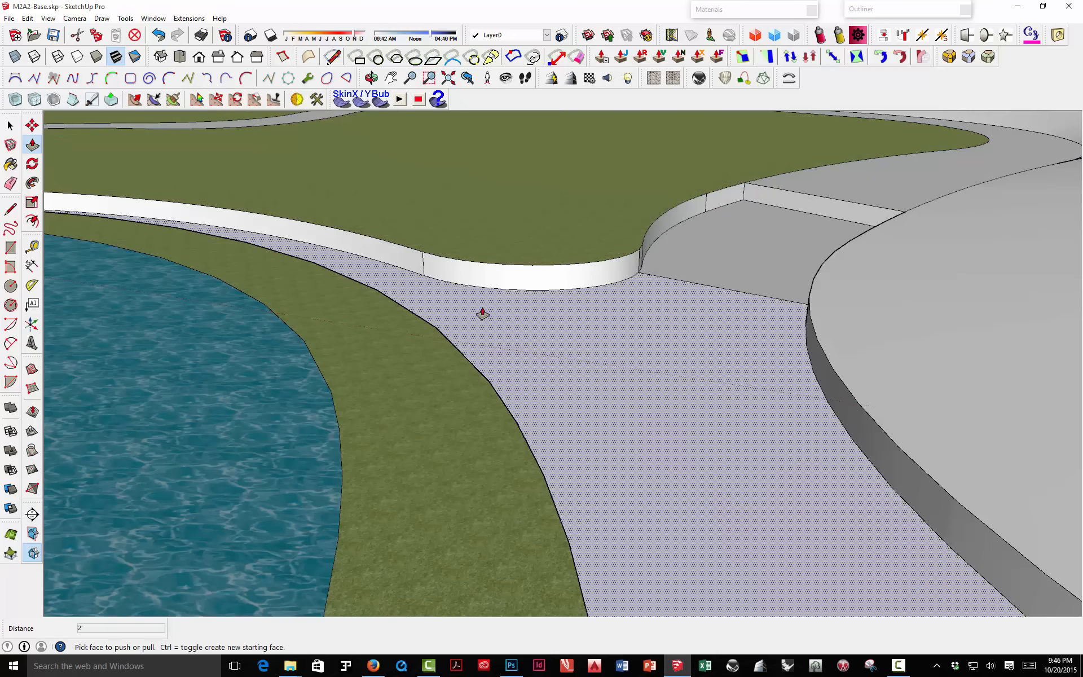
pyautogui.scroll(-5, 290, 285)
pyautogui.scroll(-4, 709, 266)
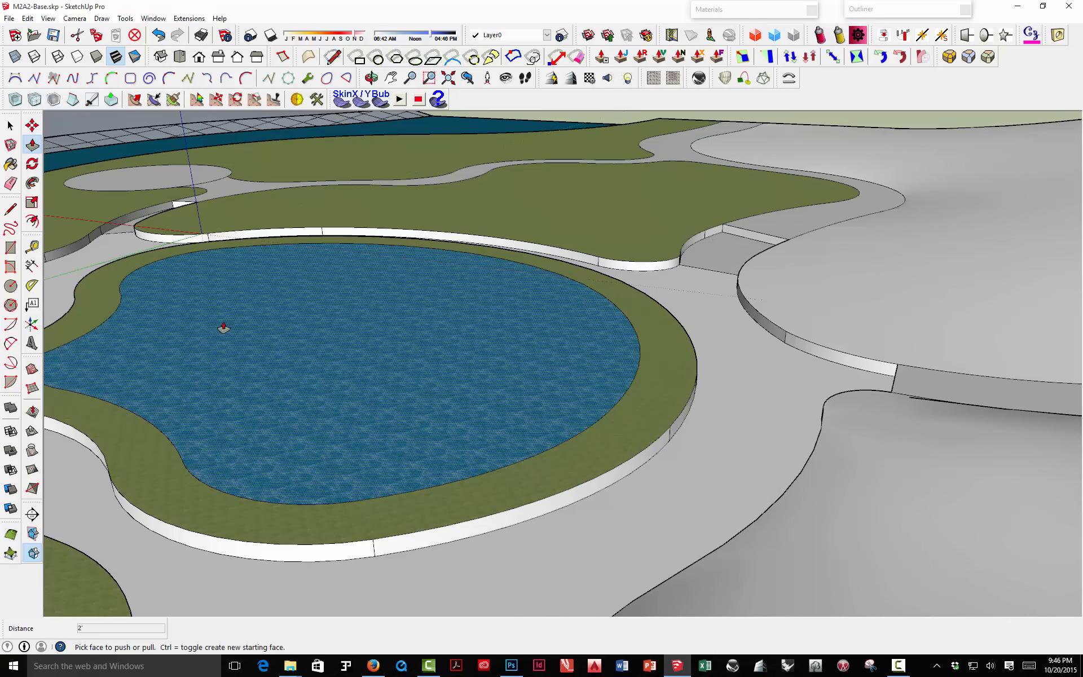
pyautogui.scroll(-5, 281, 366)
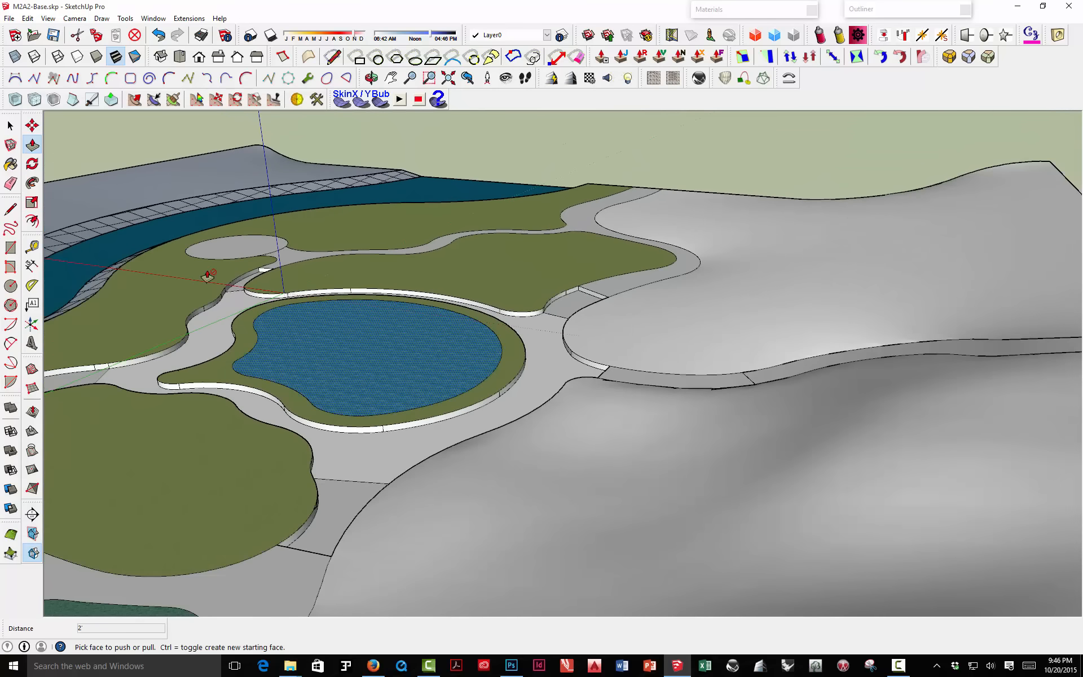
pyautogui.moveTo(348, 346); pyautogui.dragTo(458, 301, button='middle')
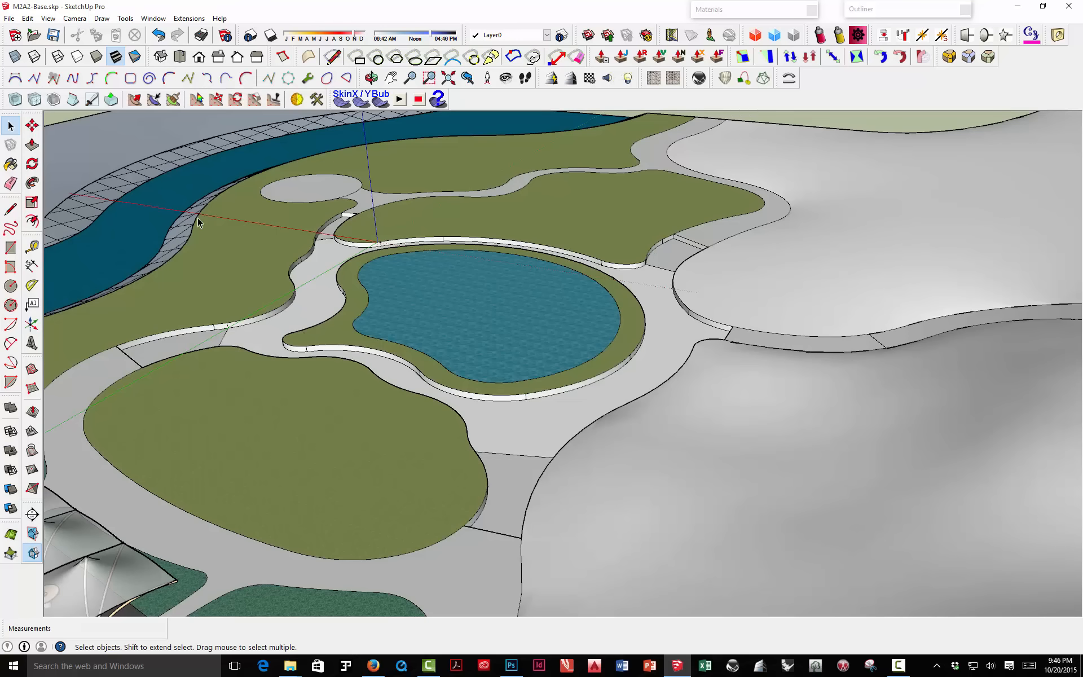
# Step: Offset the lawn's edges along the pond path and its two adjoining connecting segments 2' into the lawn between the pond and the round plaza
pyautogui.moveTo(199, 223); pyautogui.dragTo(669, 310, button='middle')
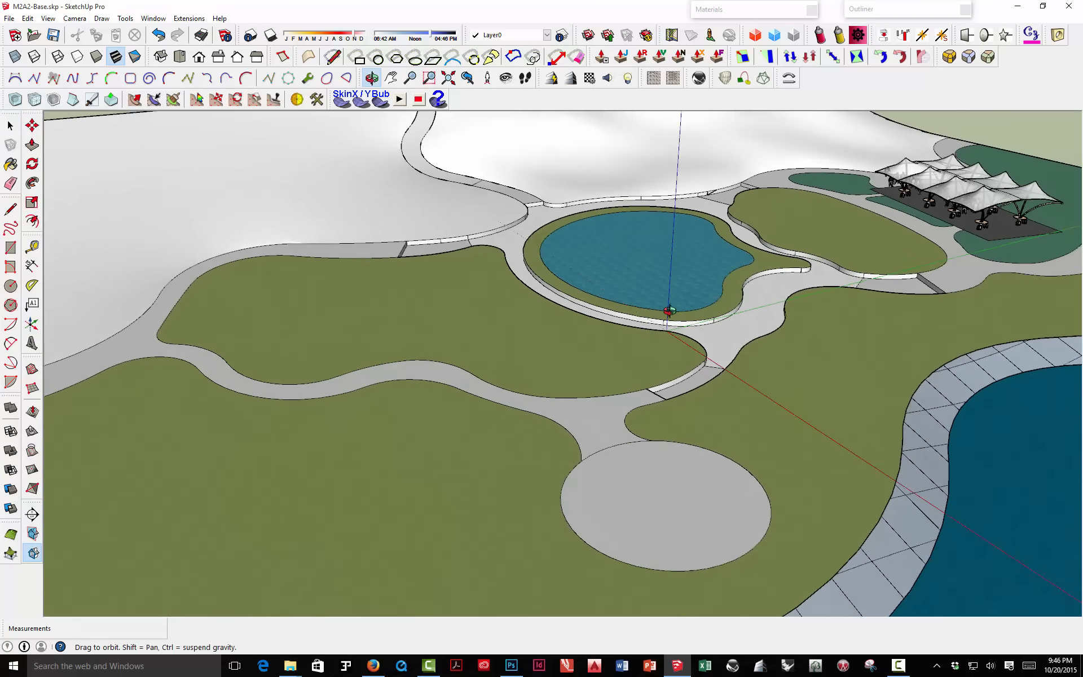
pyautogui.scroll(4, 670, 310)
pyautogui.press('space')
pyautogui.scroll(3, 331, 258)
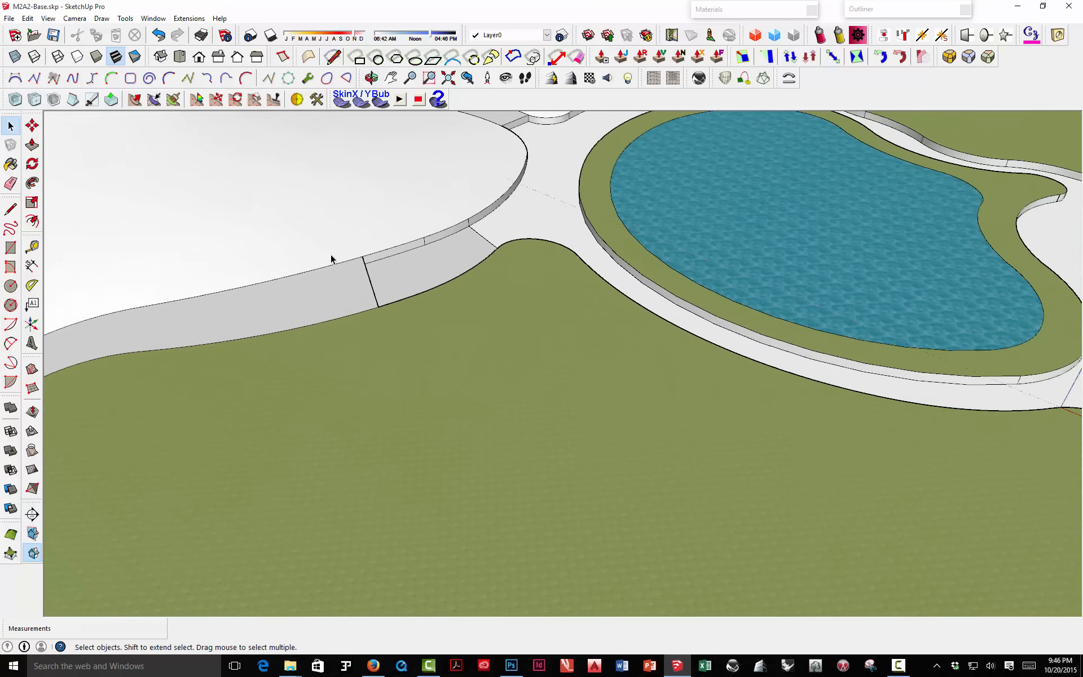
pyautogui.moveTo(331, 259); pyautogui.dragTo(523, 262, button='middle')
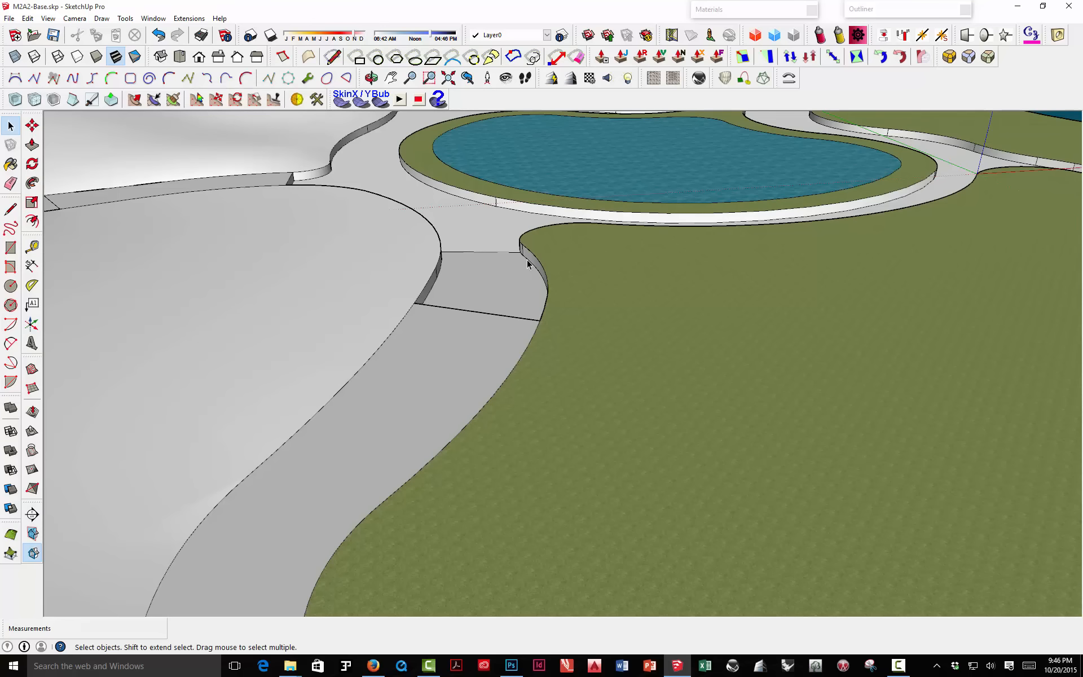
pyautogui.moveTo(543, 326); pyautogui.dragTo(427, 315, button='middle')
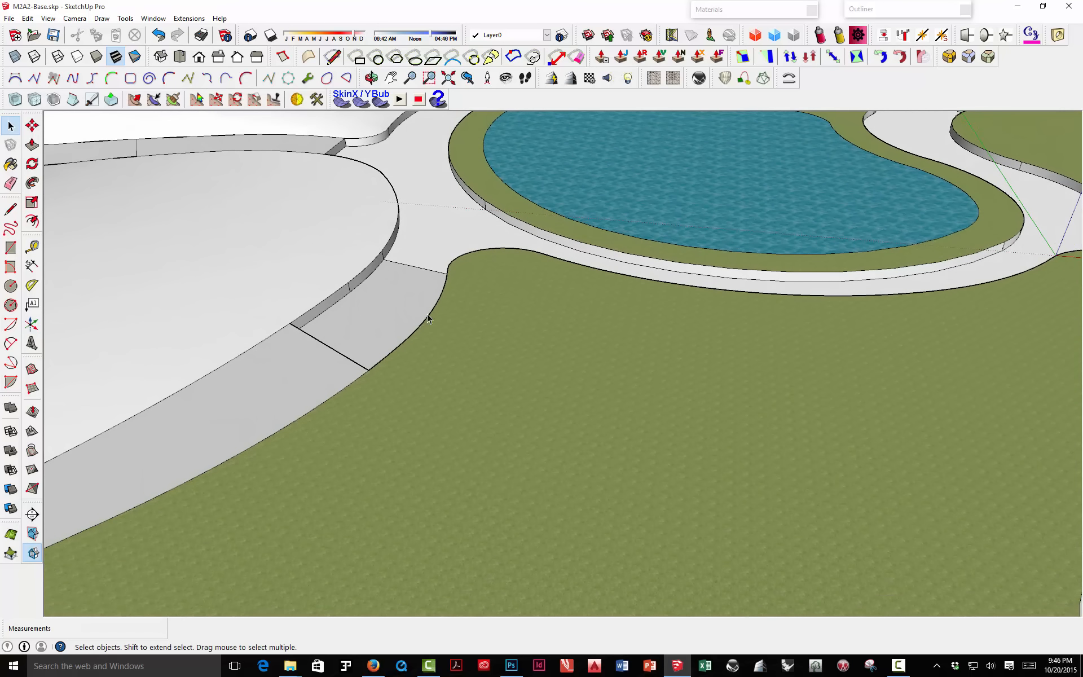
pyautogui.click(376, 366)
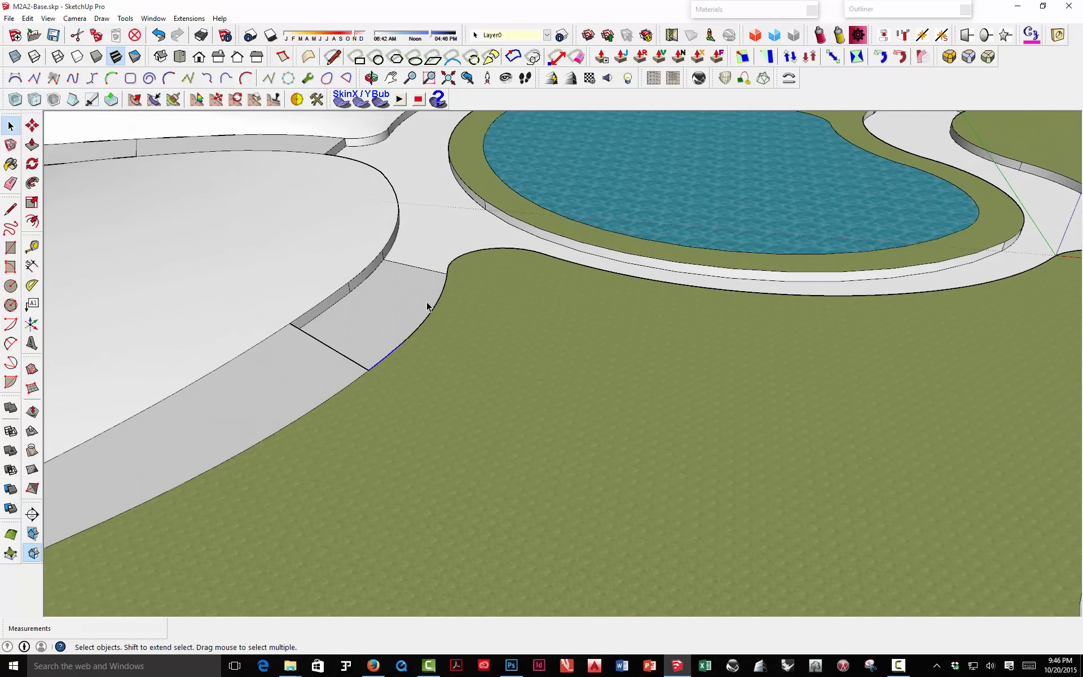
pyautogui.keyDown('shift'); pyautogui.click(424, 324); pyautogui.keyUp('shift')
pyautogui.keyDown('shift'); pyautogui.click(446, 275); pyautogui.keyUp('shift')
pyautogui.keyDown('shift'); pyautogui.click(962, 289); pyautogui.keyUp('shift')
pyautogui.keyDown('shift'); pyautogui.moveTo(967, 285); pyautogui.dragTo(570, 349, button='middle'); pyautogui.keyUp('shift')
pyautogui.scroll(2, 708, 329)
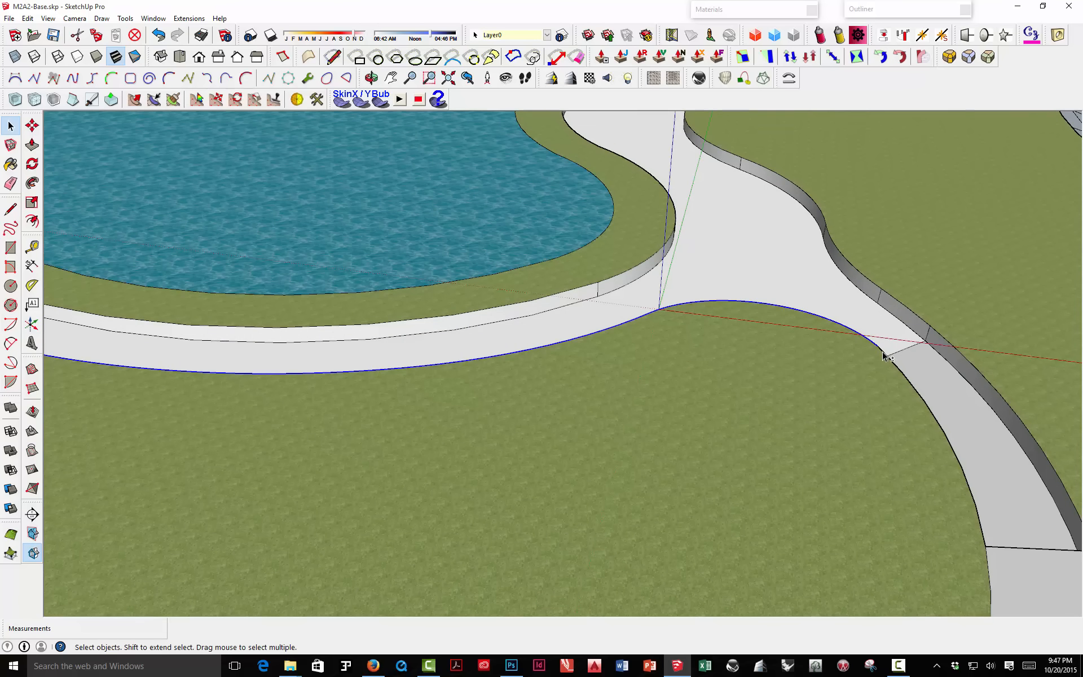
pyautogui.scroll(-5, 892, 366)
pyautogui.moveTo(774, 321); pyautogui.dragTo(718, 331, button='middle')
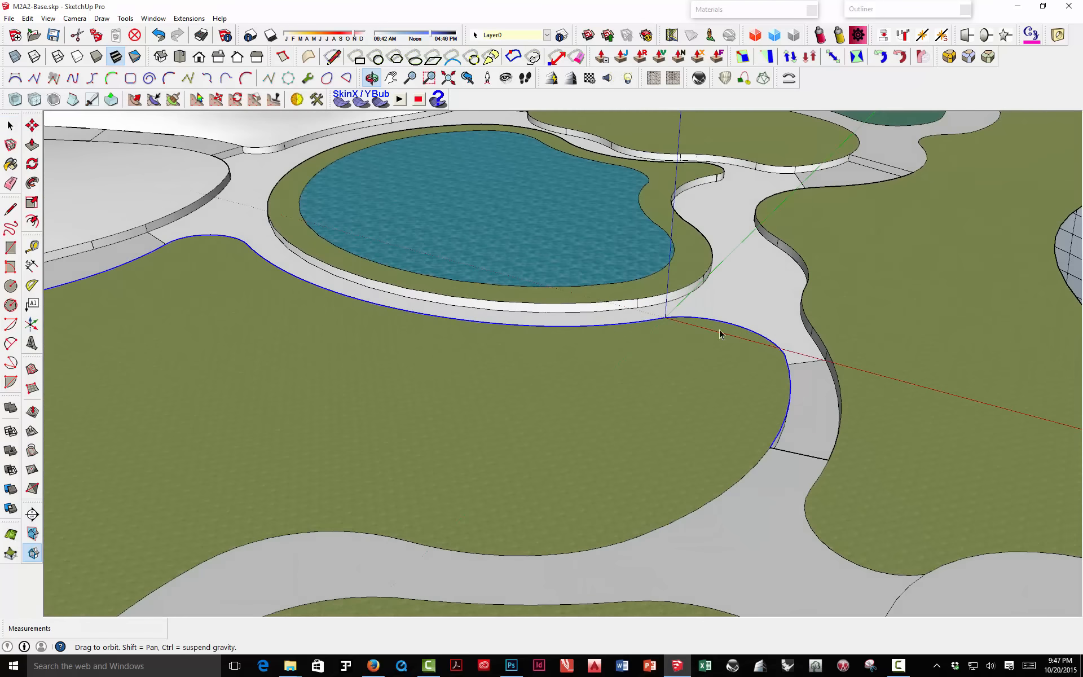
pyautogui.click(31, 223)
pyautogui.click(480, 326)
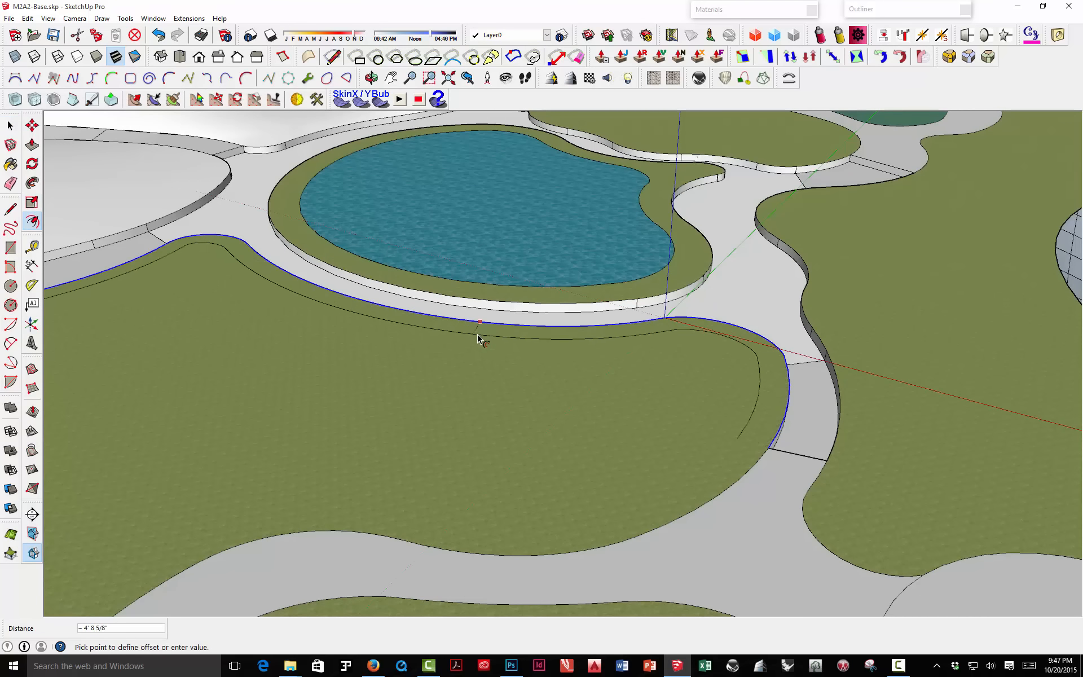
pyautogui.write('2')
pyautogui.press('Return')
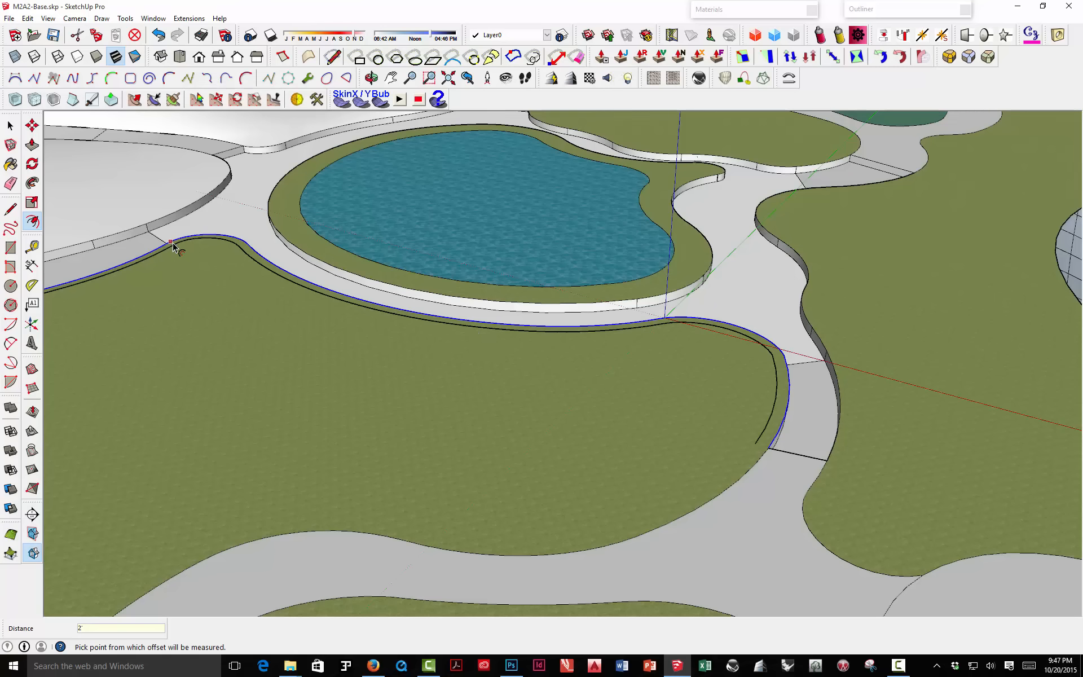
# Step: Draw short lines closing both ends of the 2' strip between the lawn's edge and its offset outline
pyautogui.press('l')
pyautogui.scroll(2, 103, 265)
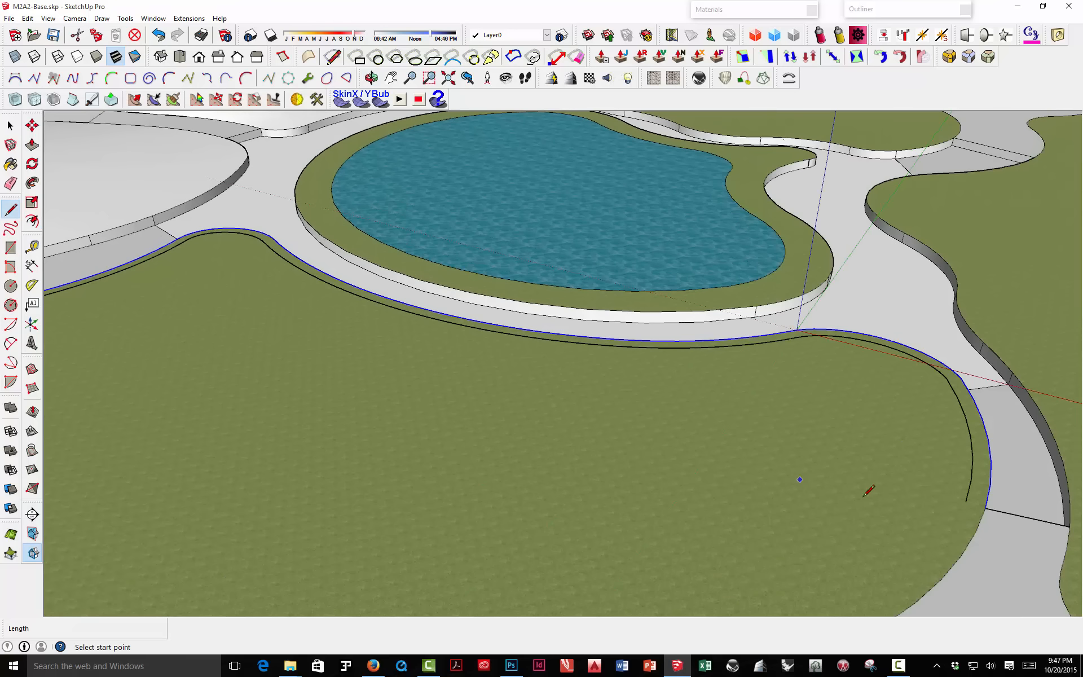
pyautogui.click(985, 508)
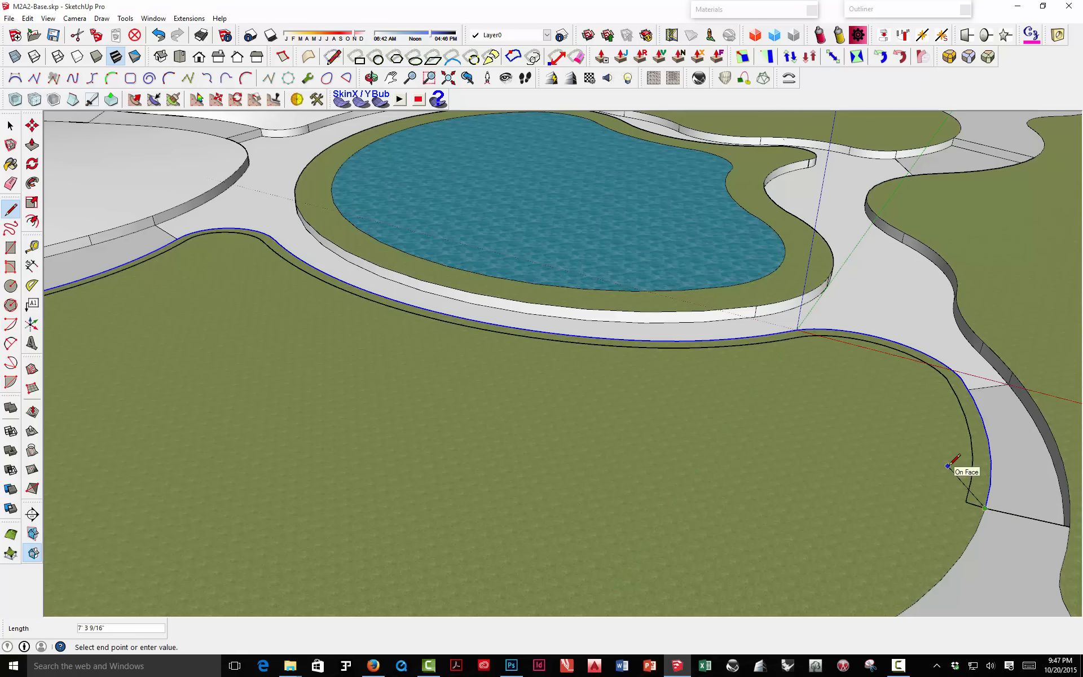
pyautogui.press('Escape')
pyautogui.moveTo(344, 346); pyautogui.dragTo(497, 327, button='middle')
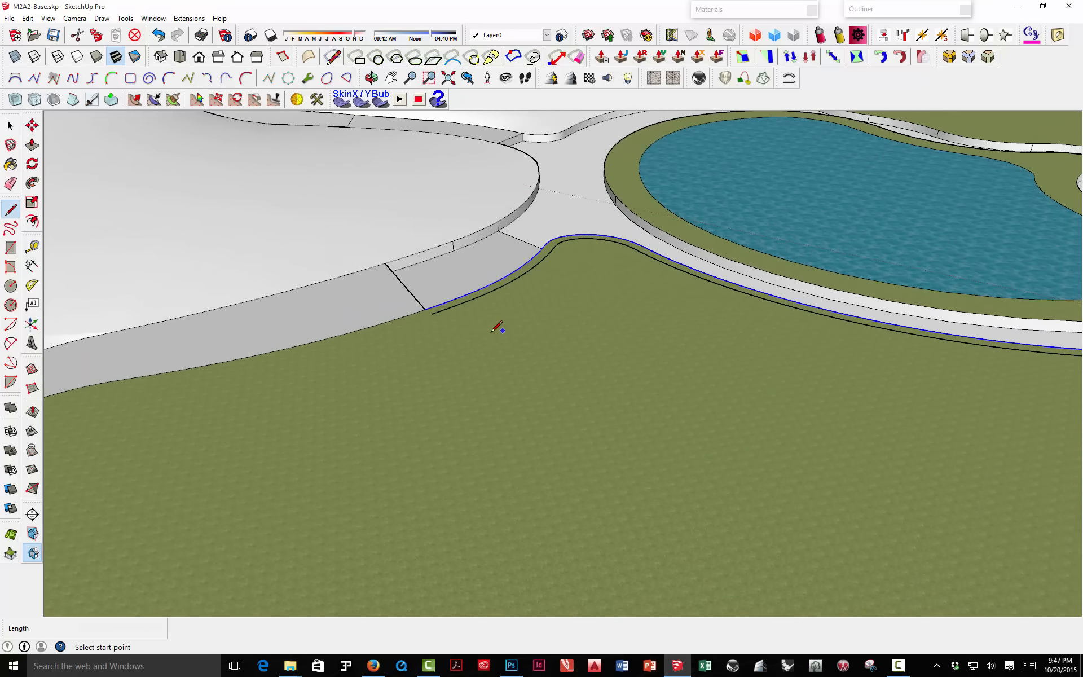
pyautogui.scroll(4, 406, 290)
pyautogui.click(397, 307)
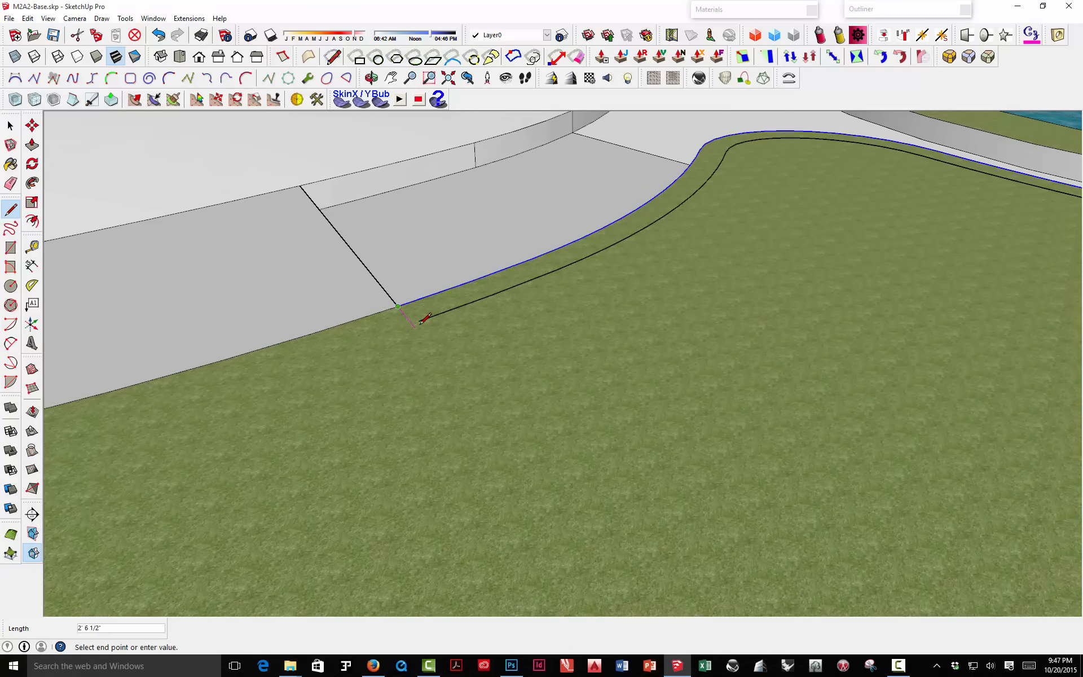
pyautogui.click(421, 320)
pyautogui.scroll(-3, 433, 320)
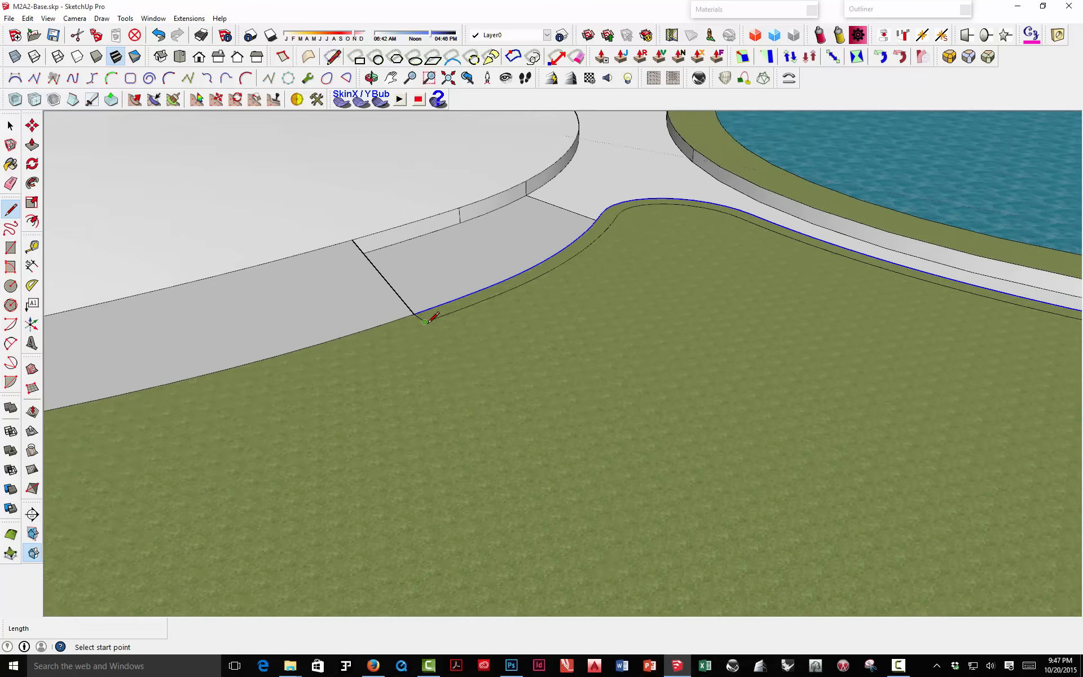
pyautogui.press('space')
# Step: Soften the vertical seam edges on the lawn's wall face along the pond path and its connecting segments
pyautogui.moveTo(419, 323); pyautogui.dragTo(814, 382, button='middle')
pyautogui.scroll(2, 752, 337)
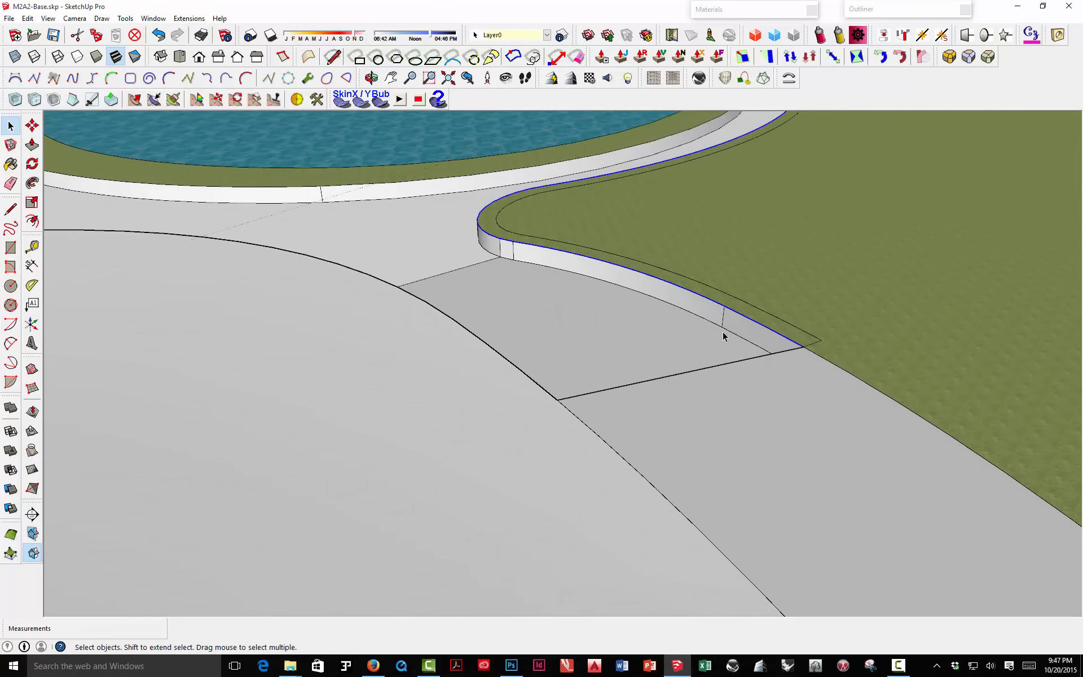
pyautogui.press('e')
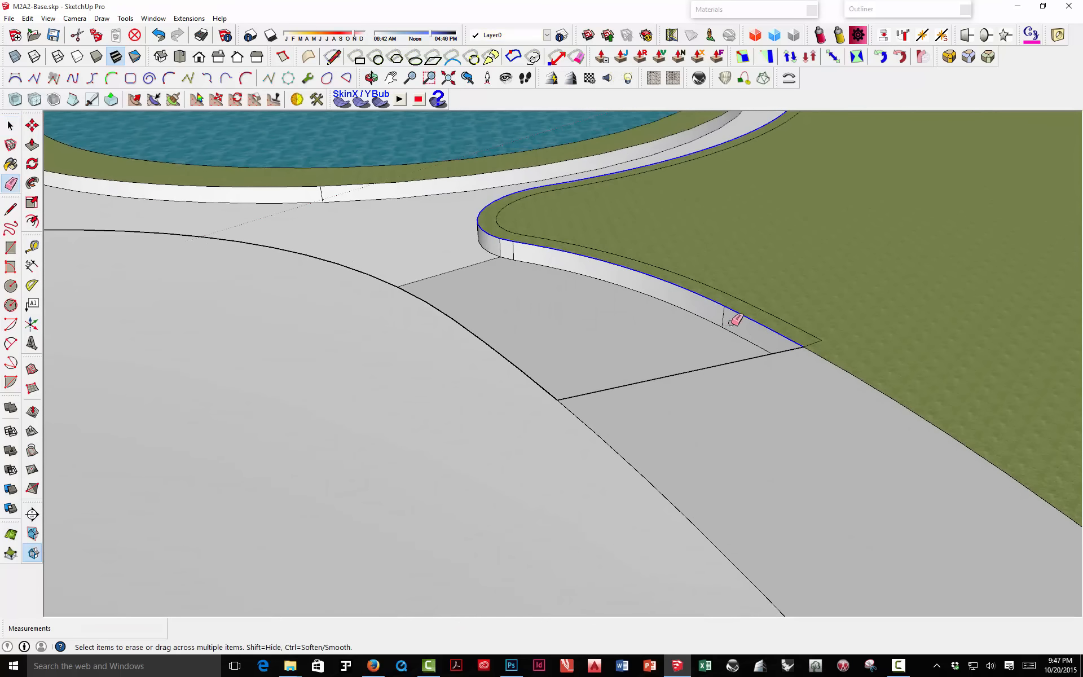
pyautogui.click(728, 315)
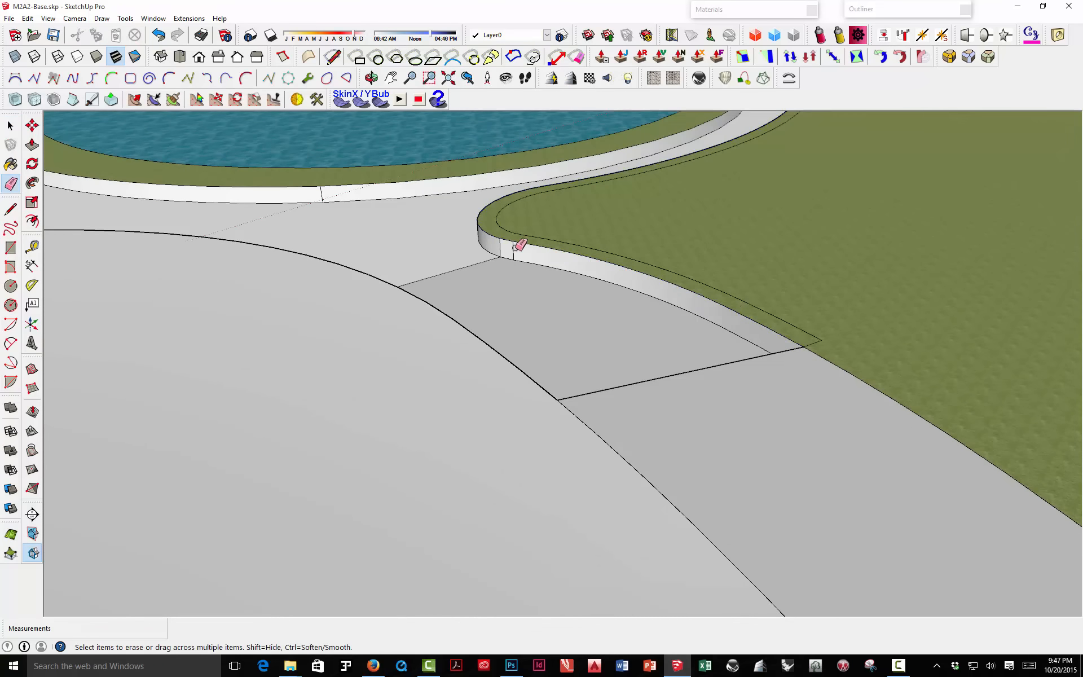
pyautogui.moveTo(510, 252); pyautogui.dragTo(494, 247)
pyautogui.moveTo(478, 235)
pyautogui.mouseDown(button='middle')
pyautogui.moveTo(903, 228)
pyautogui.moveTo(515, 210)
pyautogui.mouseUp(button='middle')
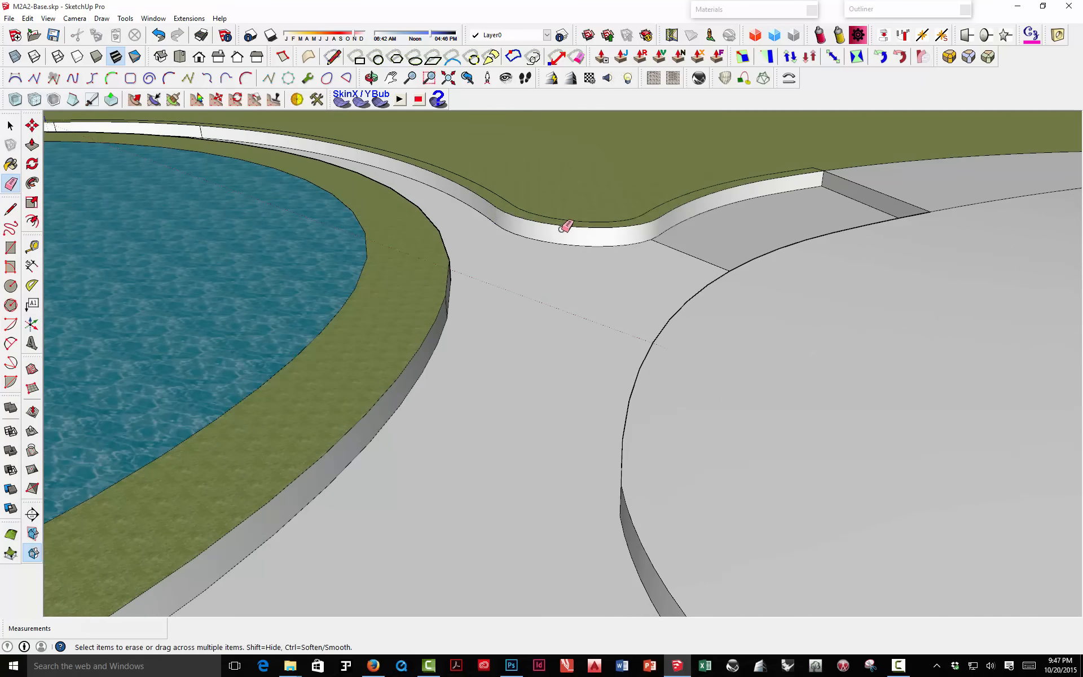
pyautogui.scroll(-3, 471, 199)
pyautogui.scroll(5, 321, 165)
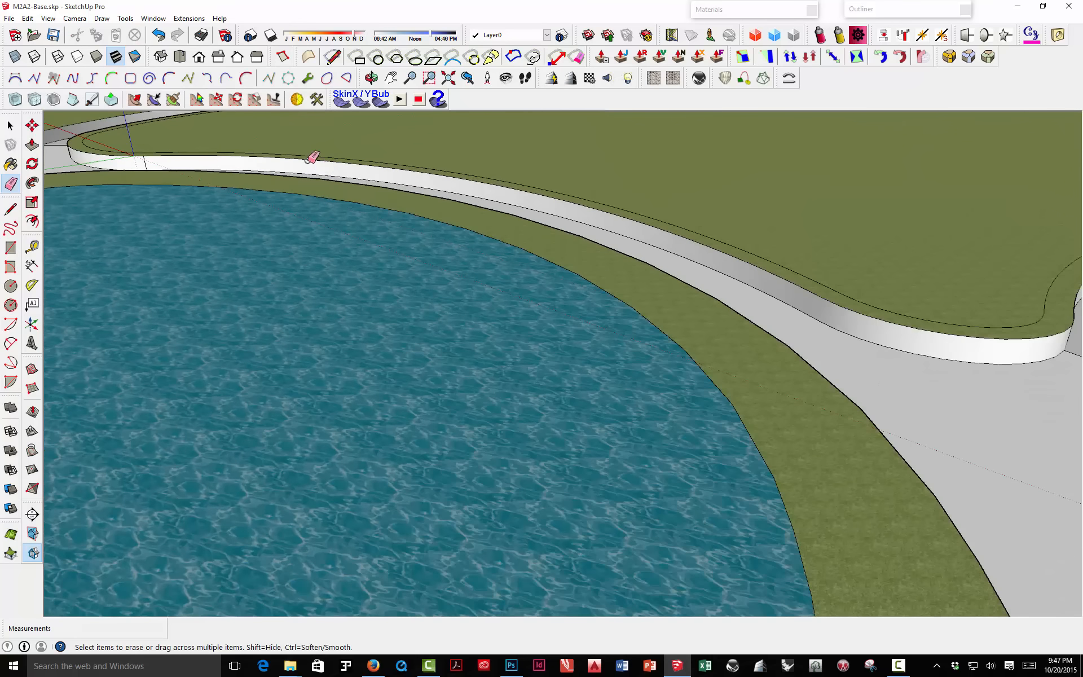
pyautogui.moveTo(150, 162)
pyautogui.mouseDown(button='middle')
pyautogui.moveTo(636, 236)
pyautogui.moveTo(503, 213)
pyautogui.moveTo(469, 242)
pyautogui.mouseUp(button='middle')
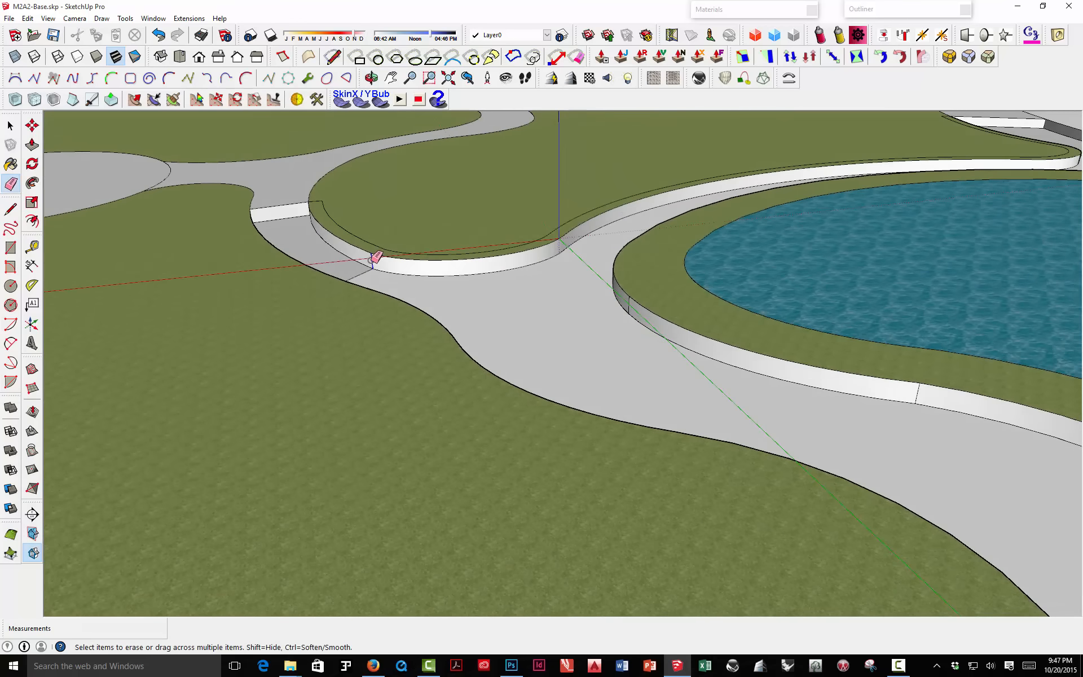
pyautogui.moveTo(351, 220)
pyautogui.mouseDown(button='middle')
pyautogui.moveTo(467, 193)
pyautogui.moveTo(471, 220)
pyautogui.moveTo(316, 231)
pyautogui.mouseUp(button='middle')
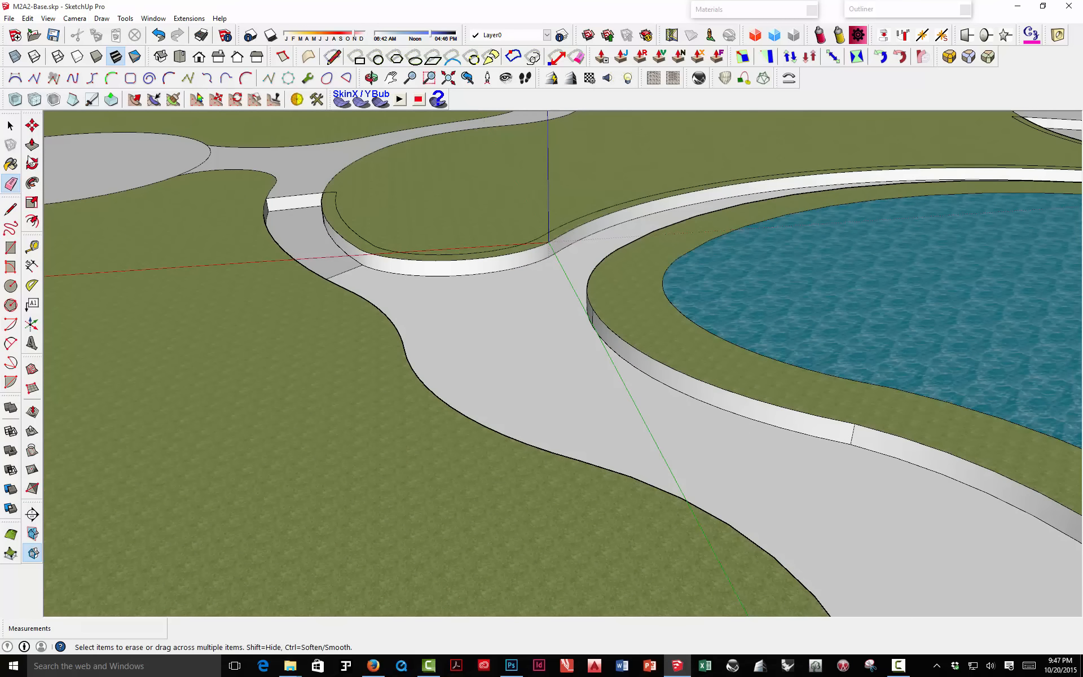
# Step: Paint the lawn's vertical wall face along the pond path with the Stone_Coursed_Rough material from the Stone collection
pyautogui.click(10, 164)
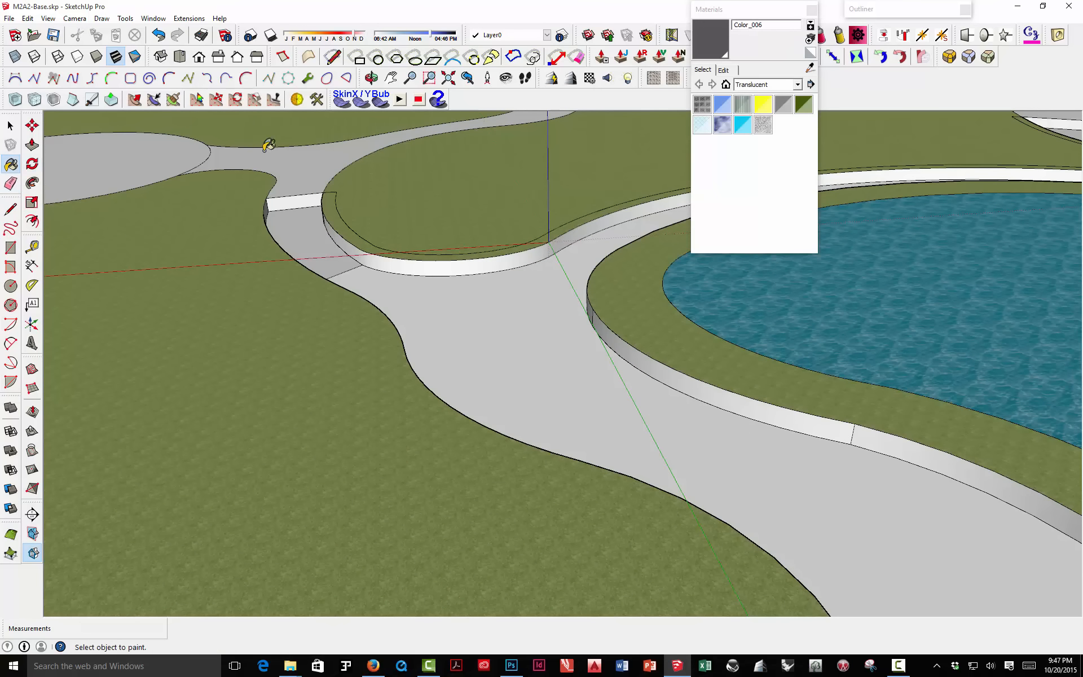
pyautogui.click(792, 86)
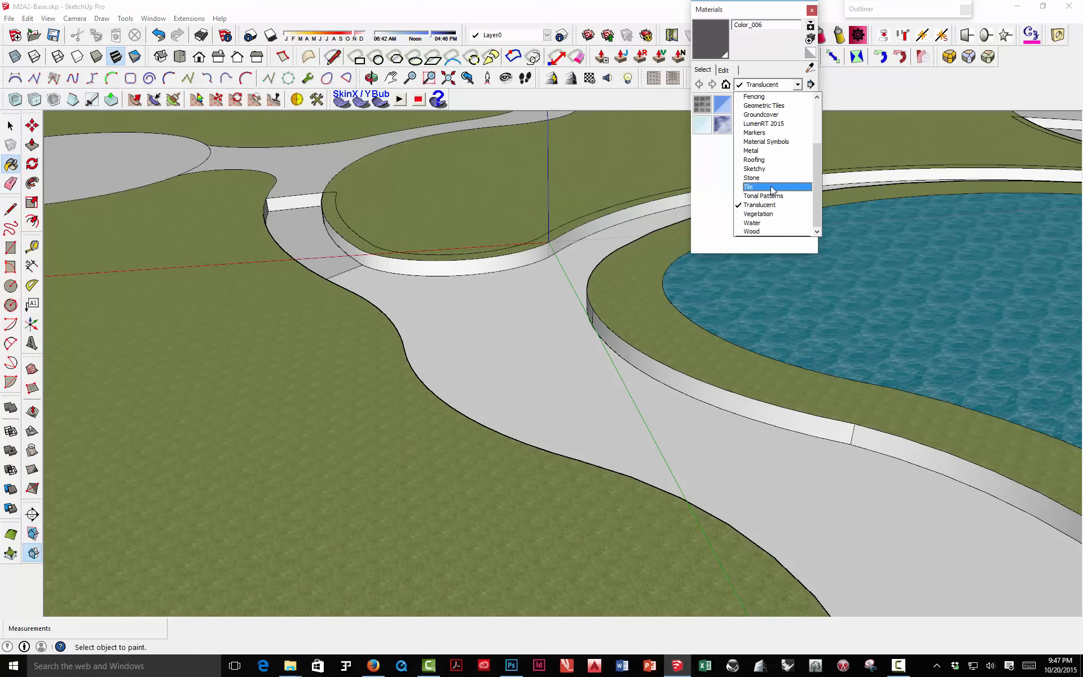
pyautogui.click(756, 178)
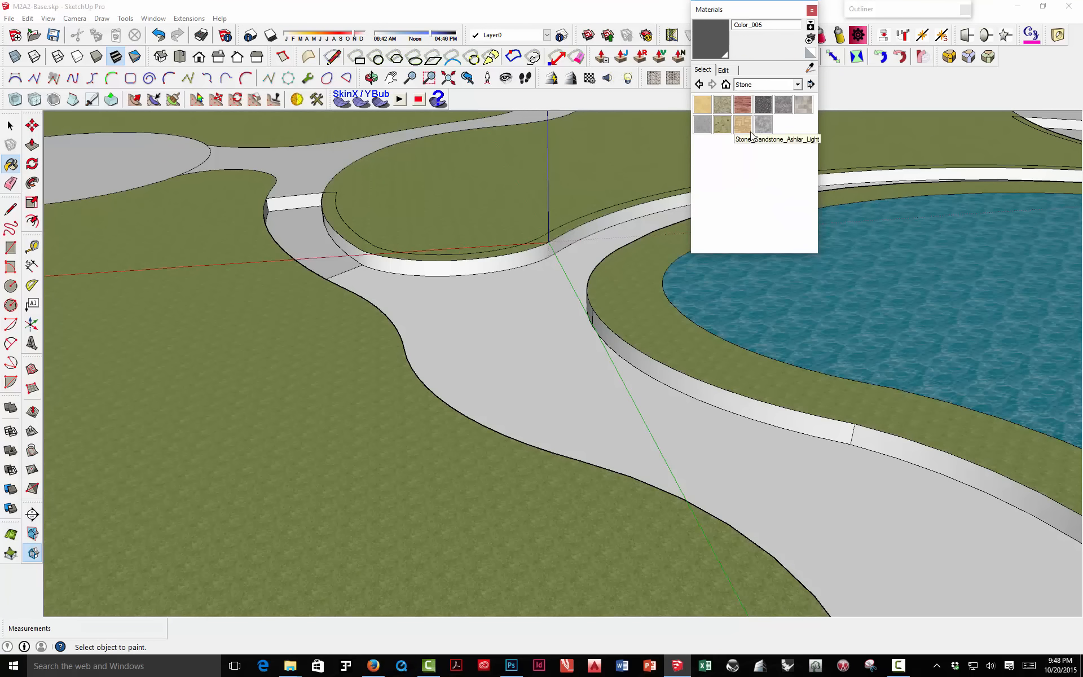
pyautogui.click(726, 111)
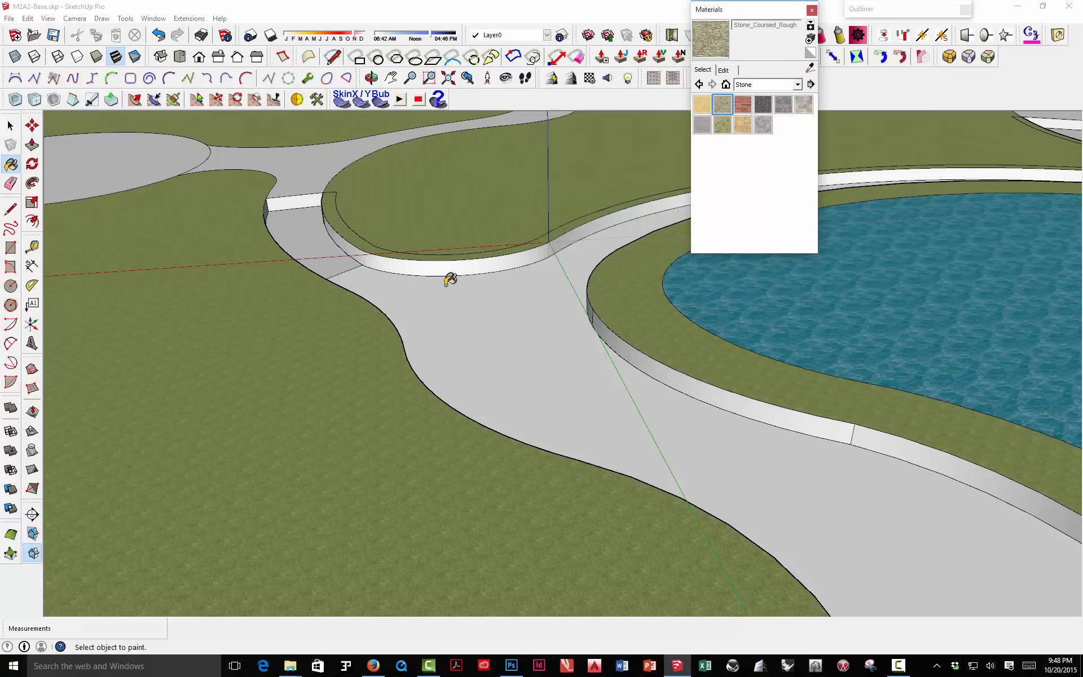
pyautogui.click(450, 259)
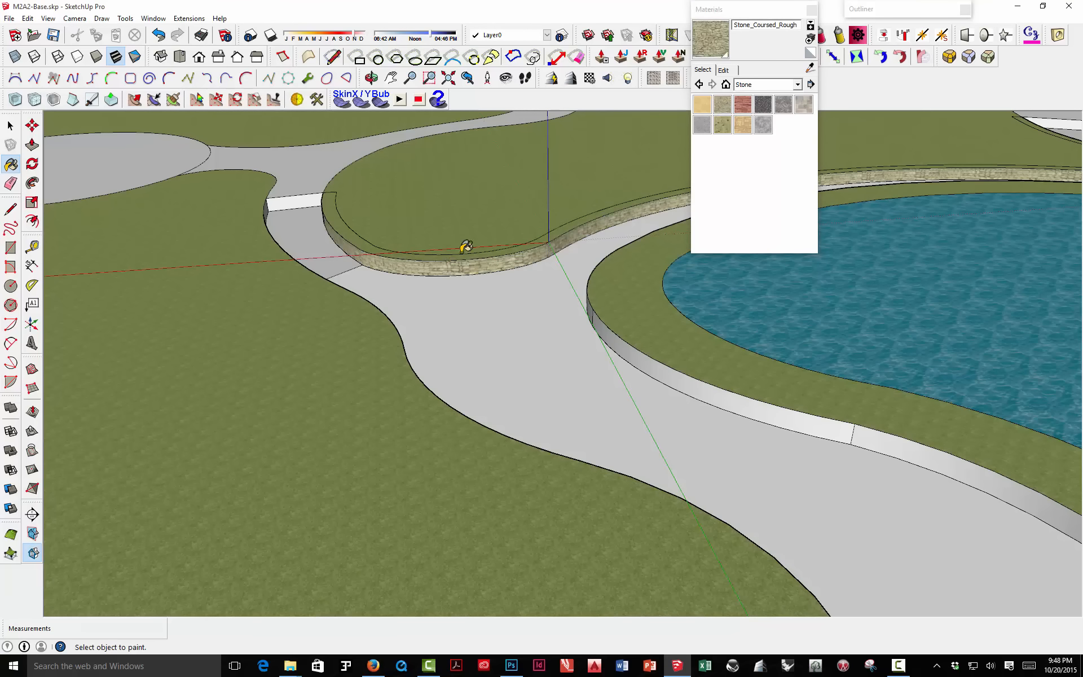
# Step: Paint the 2' strip on top of the wall with the Stone_Pavers_Flagstone material
pyautogui.click(703, 132)
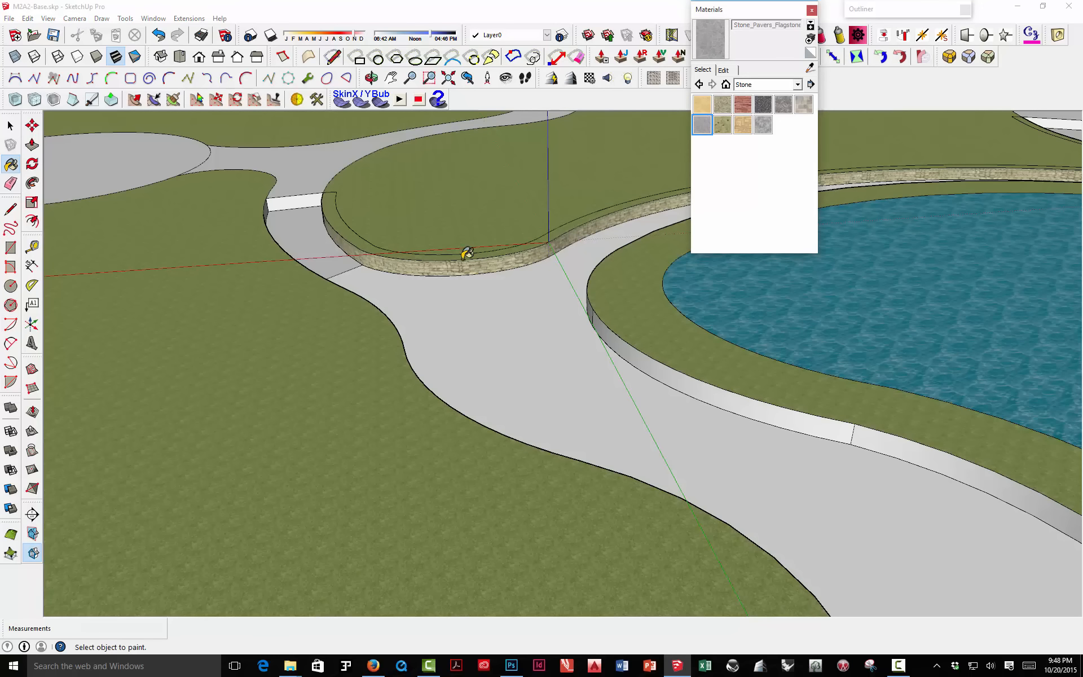
pyautogui.click(799, 85)
pyautogui.scroll(5, 782, 121)
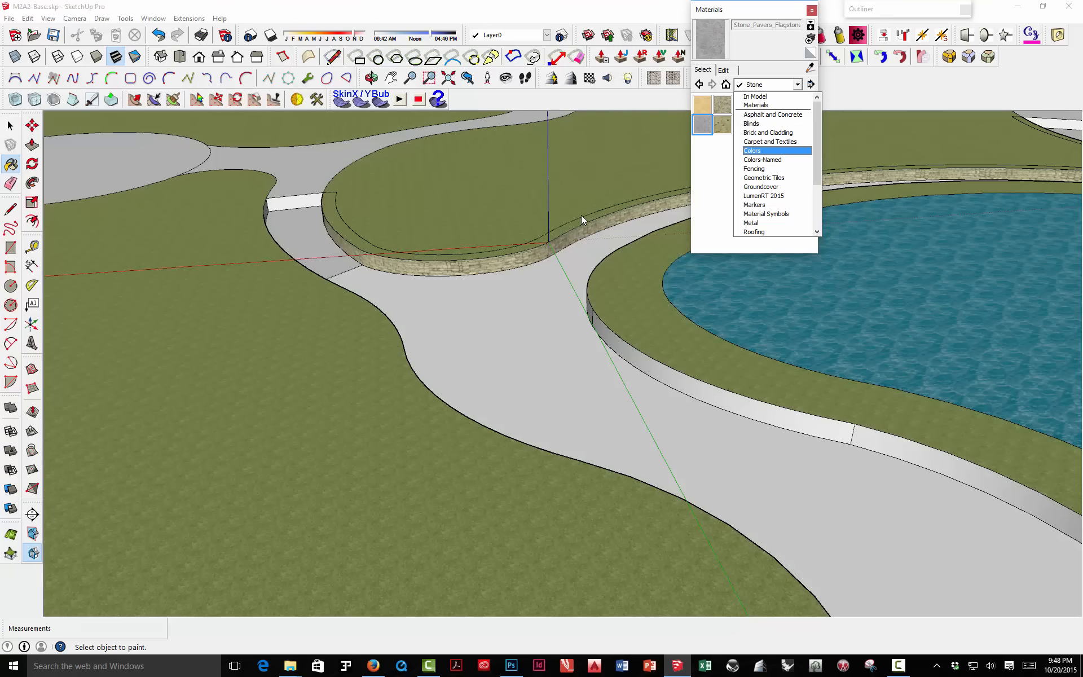
pyautogui.click(760, 15)
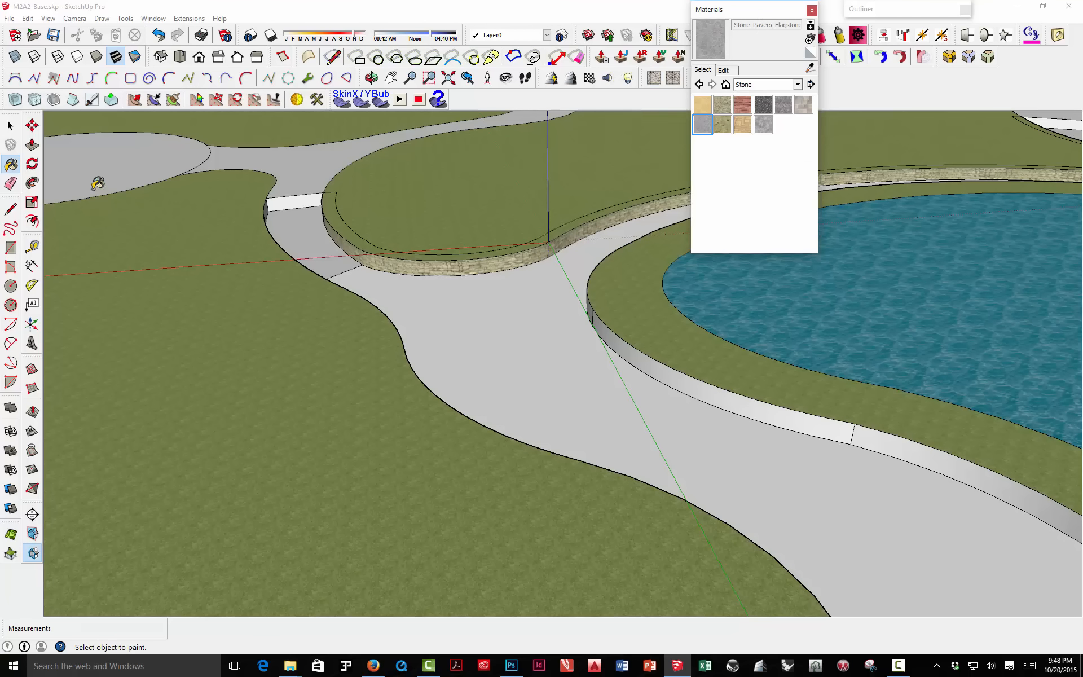
pyautogui.click(360, 232)
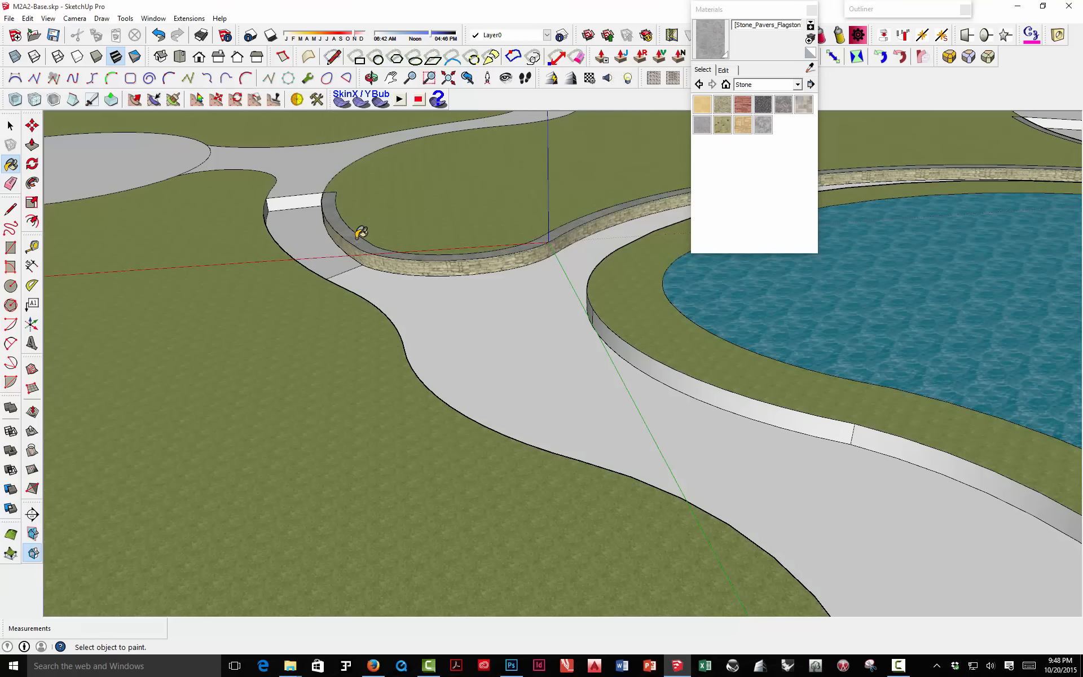
pyautogui.moveTo(360, 232)
pyautogui.mouseDown(button='middle')
pyautogui.moveTo(544, 282)
pyautogui.moveTo(484, 275)
pyautogui.mouseUp(button='middle')
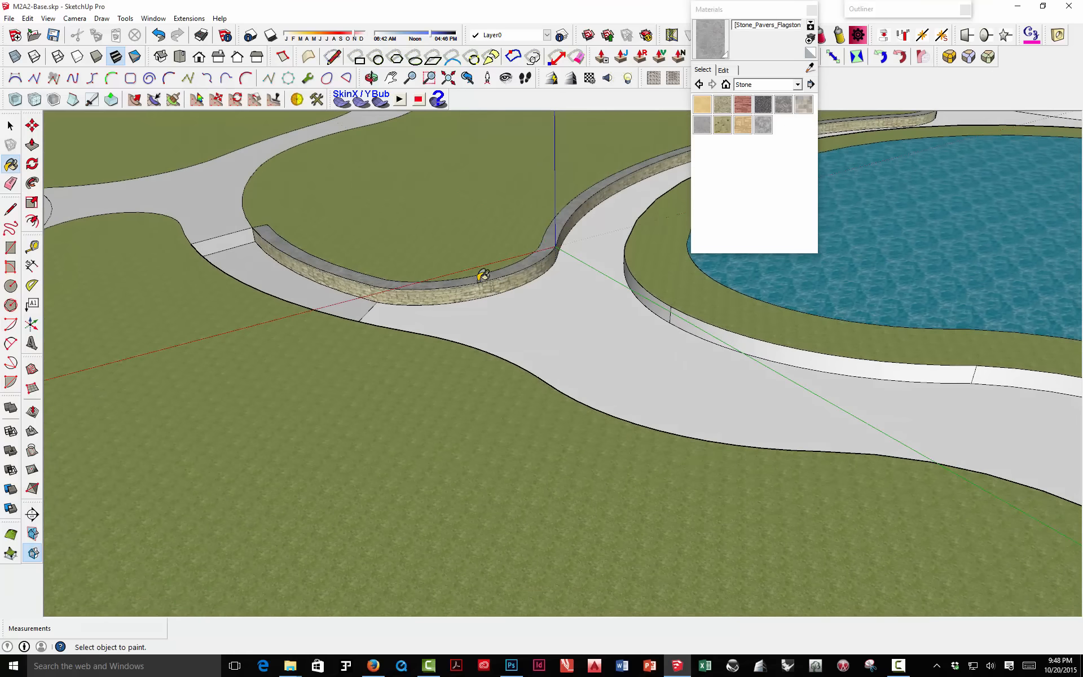
# Step: Sample the wall face's Stone_Coursed_Rough material and paint the 2' top strip with it
pyautogui.keyDown('alt'); pyautogui.click(481, 290); pyautogui.keyUp('alt')
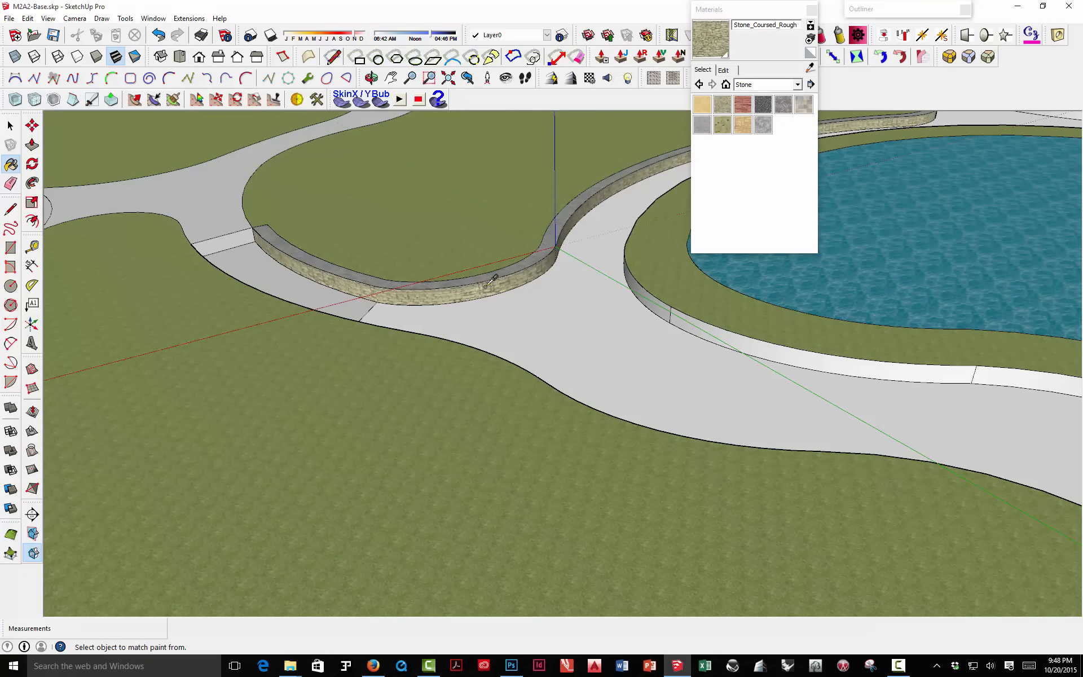
pyautogui.scroll(5, 488, 295)
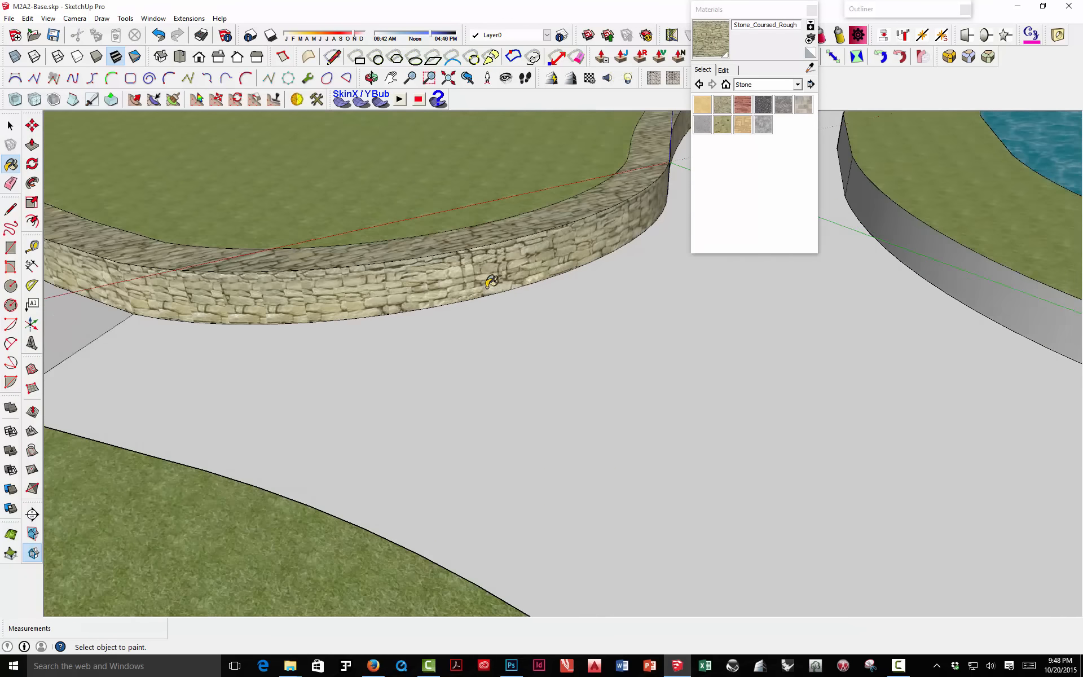
pyautogui.moveTo(491, 273)
pyautogui.mouseDown(button='middle')
pyautogui.moveTo(508, 226)
pyautogui.moveTo(641, 249)
pyautogui.mouseUp(button='middle')
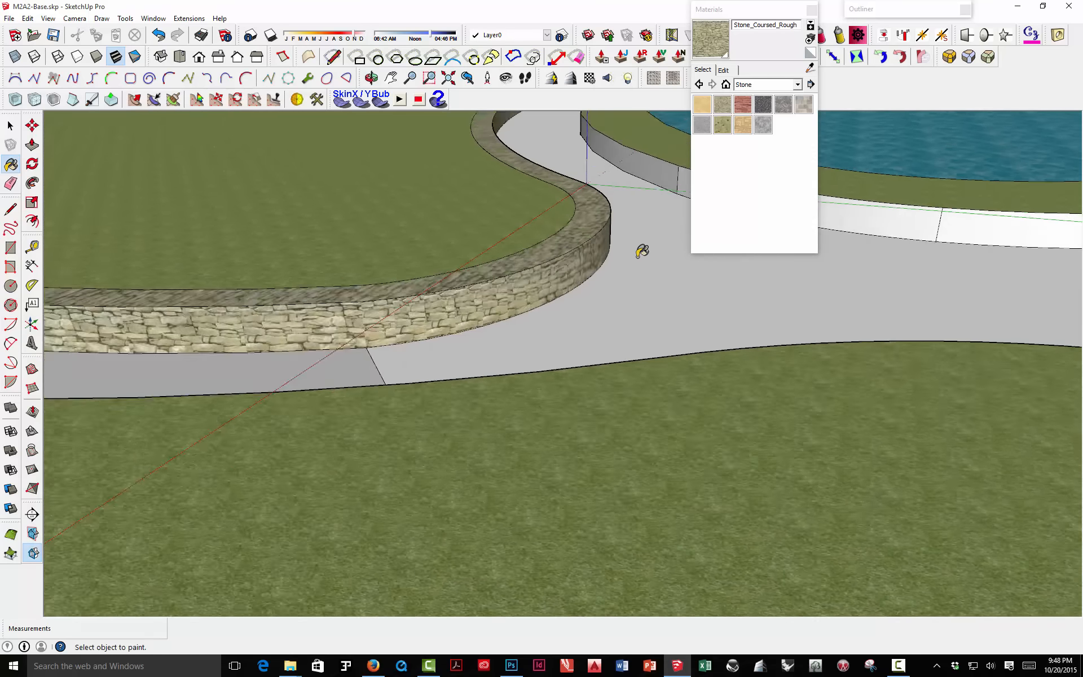
pyautogui.scroll(-2, 680, 167)
pyautogui.click(781, 9)
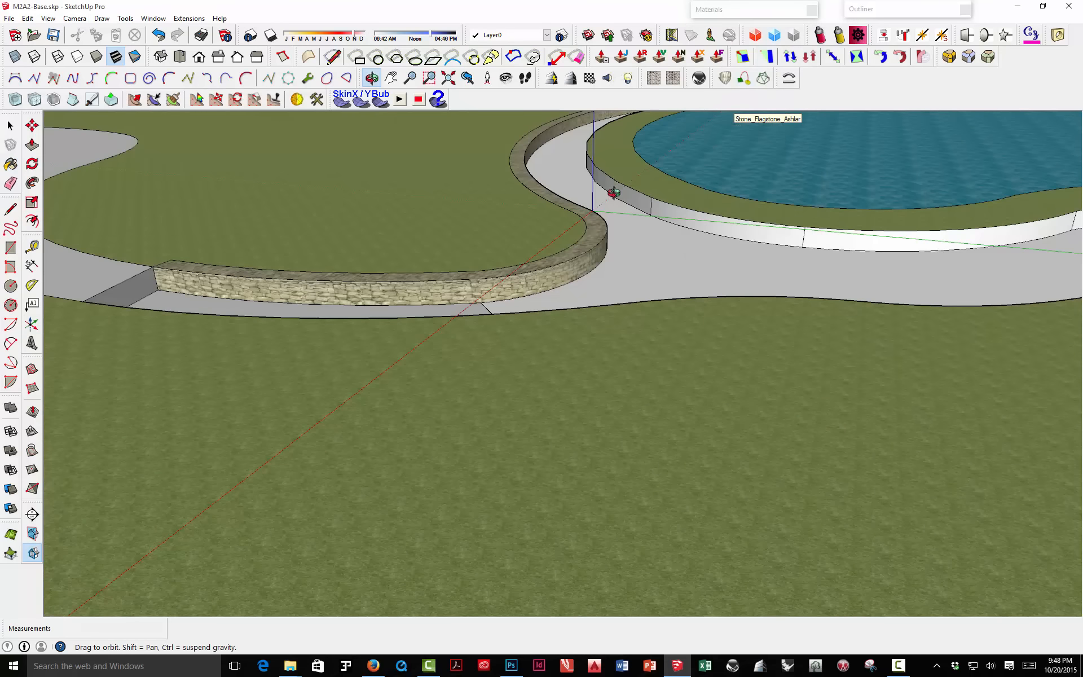
# Step: Pull the stone top strip up 6" so the wall rises above the lawn
pyautogui.moveTo(611, 189)
pyautogui.mouseDown(button='middle')
pyautogui.moveTo(410, 191)
pyautogui.moveTo(262, 160)
pyautogui.moveTo(575, 162)
pyautogui.moveTo(637, 186)
pyautogui.mouseUp(button='middle')
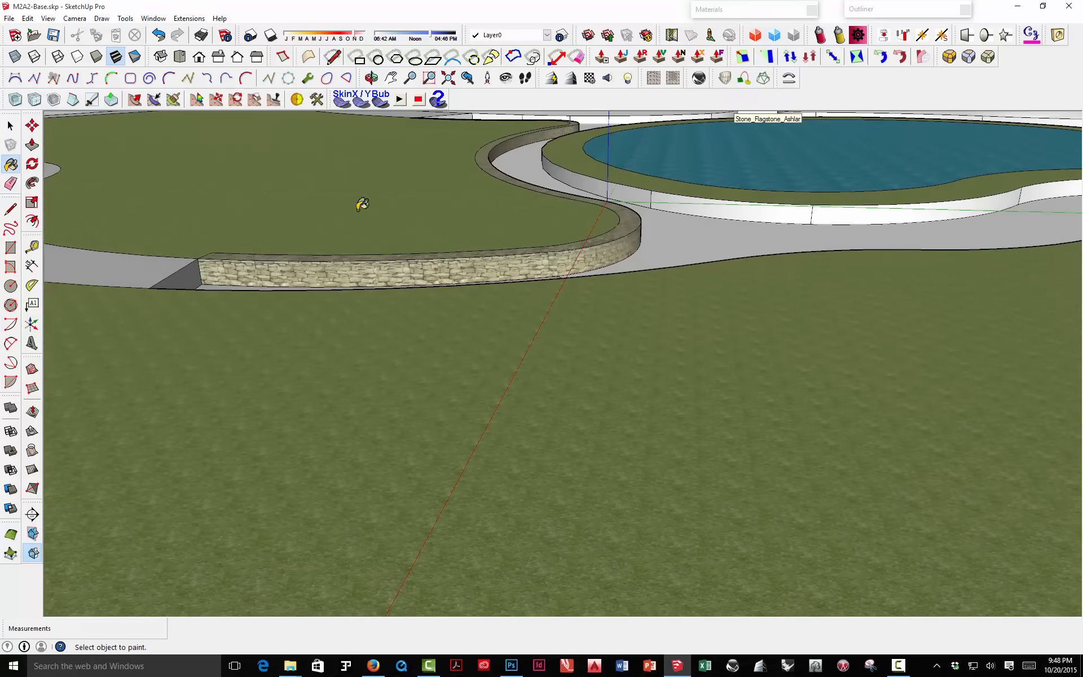
pyautogui.moveTo(360, 206); pyautogui.dragTo(624, 200, button='middle')
pyautogui.scroll(2, 610, 274)
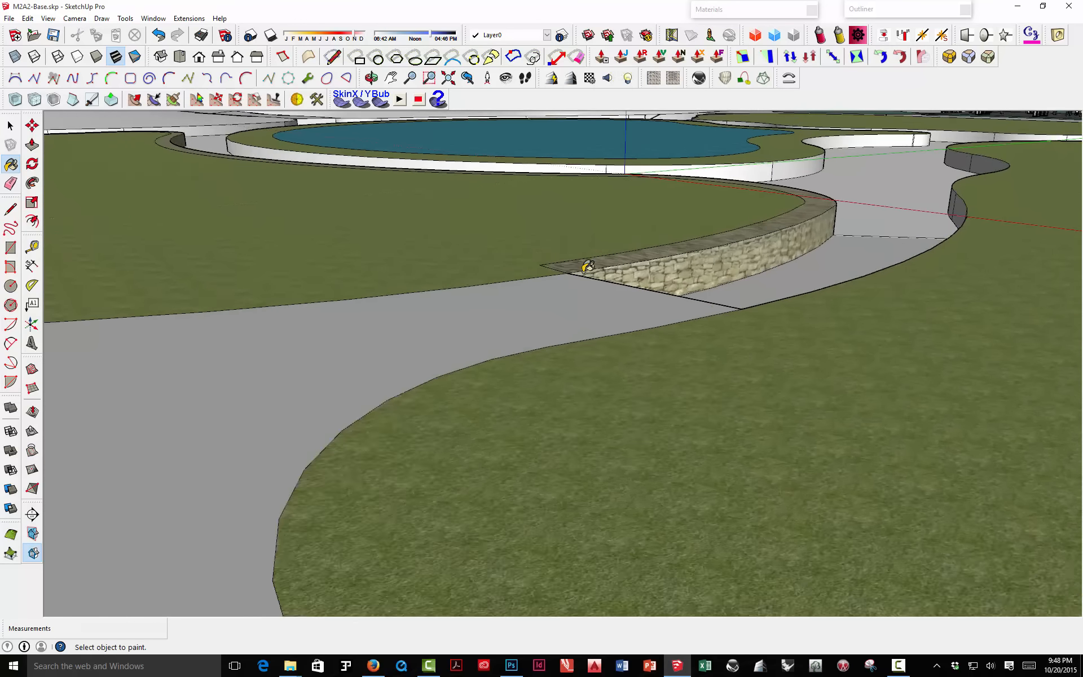
pyautogui.moveTo(585, 267); pyautogui.dragTo(597, 311, button='middle')
pyautogui.press('p')
pyautogui.click(589, 311)
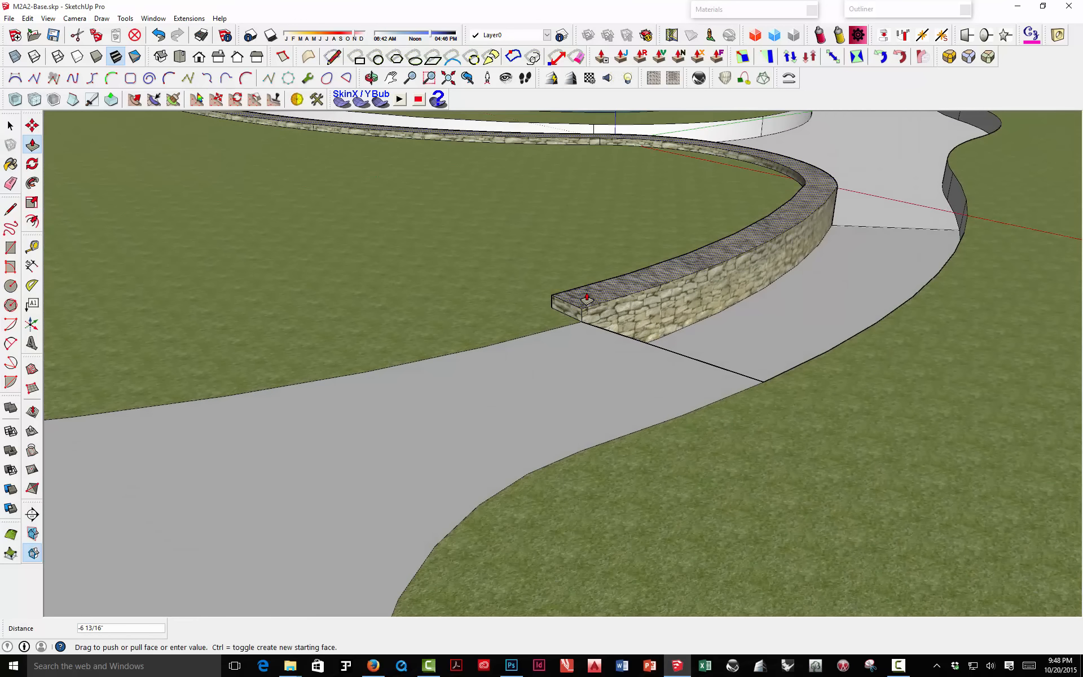
pyautogui.write('6')
pyautogui.press('Return')
# Step: Copy the wall's top face 2" straight up as the base for a cap
pyautogui.moveTo(598, 297); pyautogui.dragTo(220, 331, button='middle')
pyautogui.moveTo(718, 312); pyautogui.dragTo(673, 324, button='middle')
pyautogui.scroll(2, 786, 279)
pyautogui.press('space')
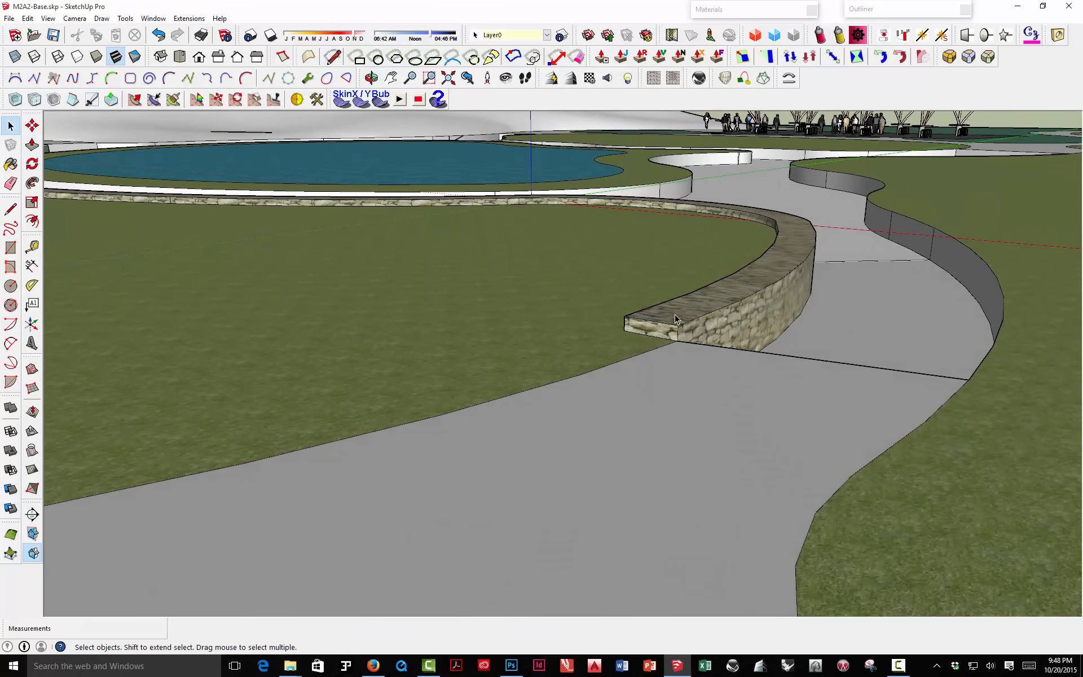
pyautogui.click(673, 319)
pyautogui.scroll(3, 673, 316)
pyautogui.moveTo(674, 341); pyautogui.dragTo(609, 286, button='middle')
pyautogui.press('m')
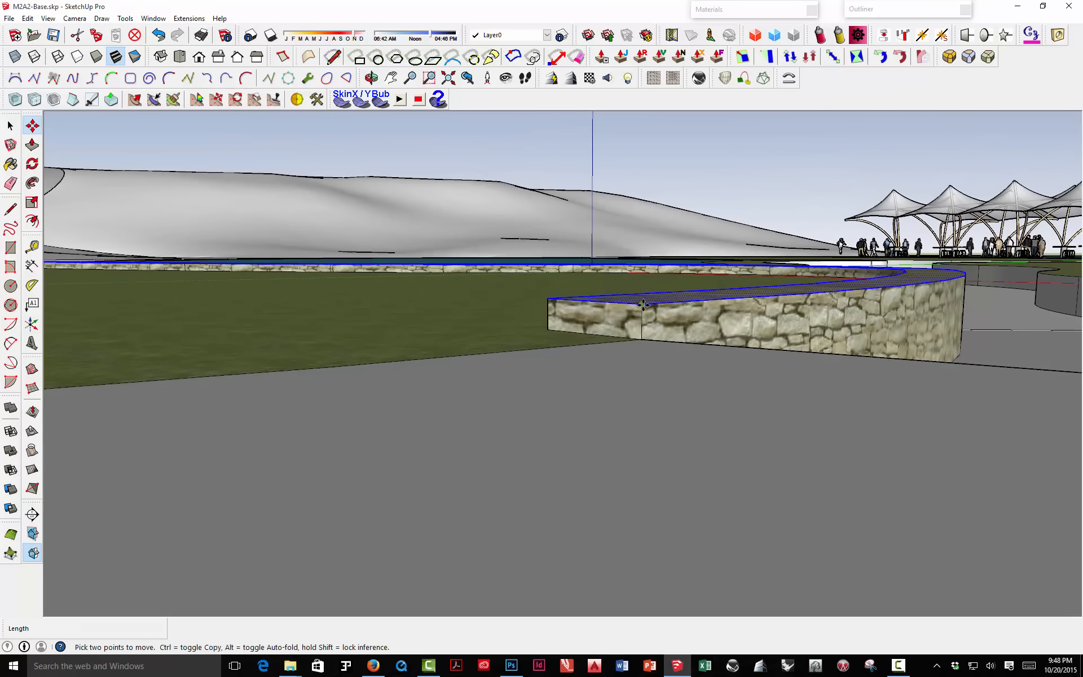
pyautogui.click(643, 304)
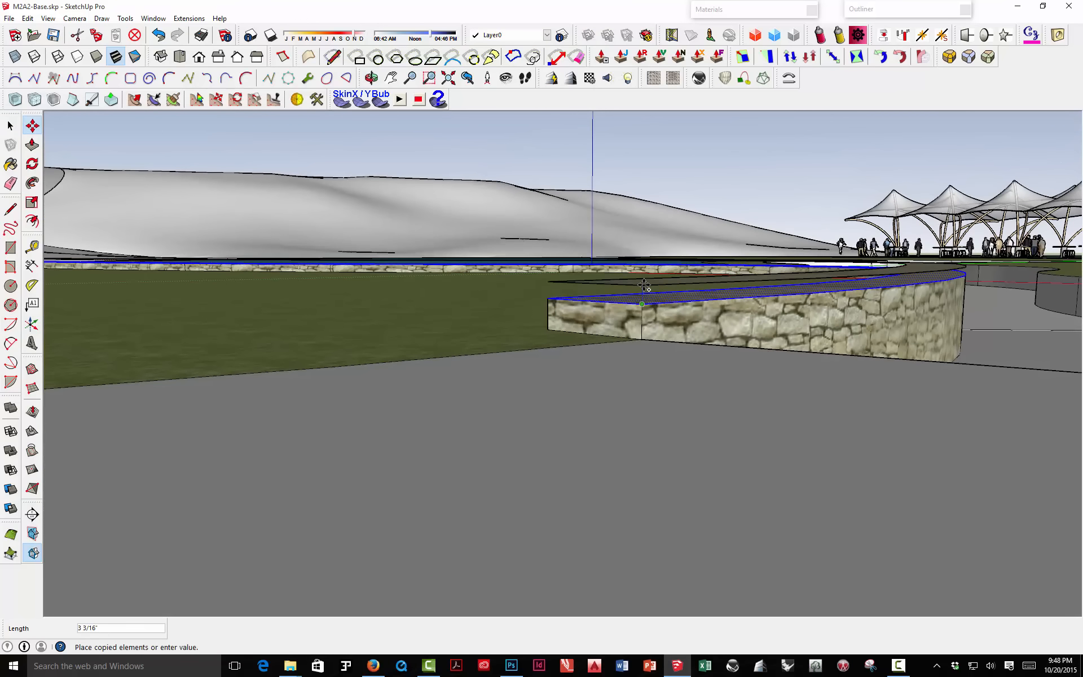
pyautogui.click(642, 289)
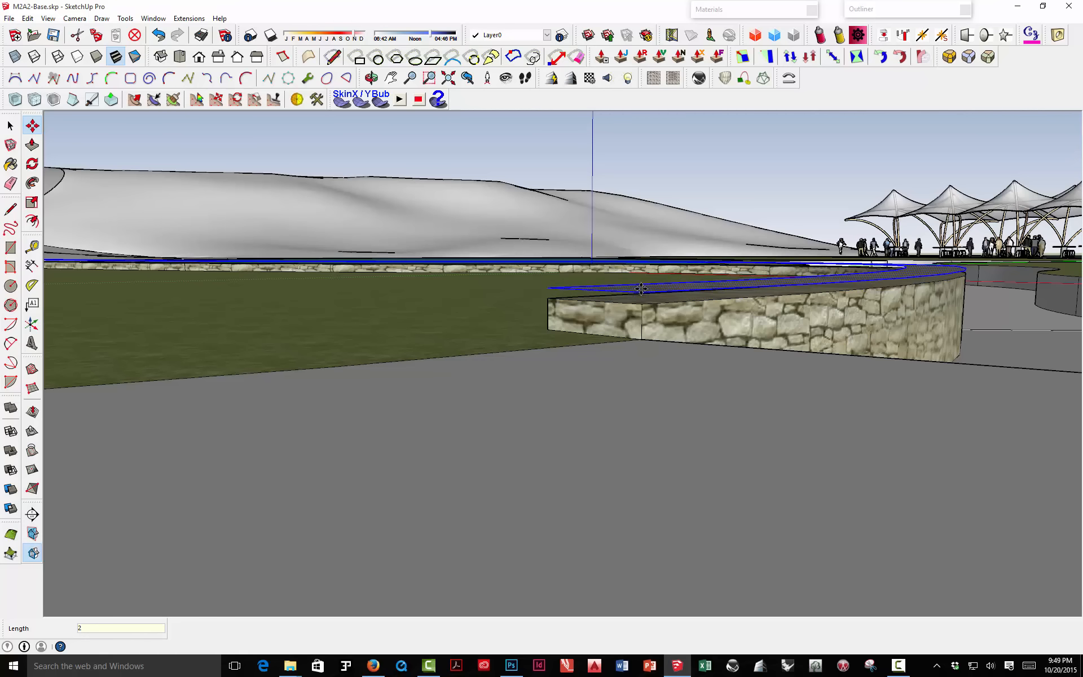
# Step: Offset the outline of the copied cap face outward by 2" to form the cap's overhang
pyautogui.moveTo(642, 288); pyautogui.dragTo(691, 349, button='middle')
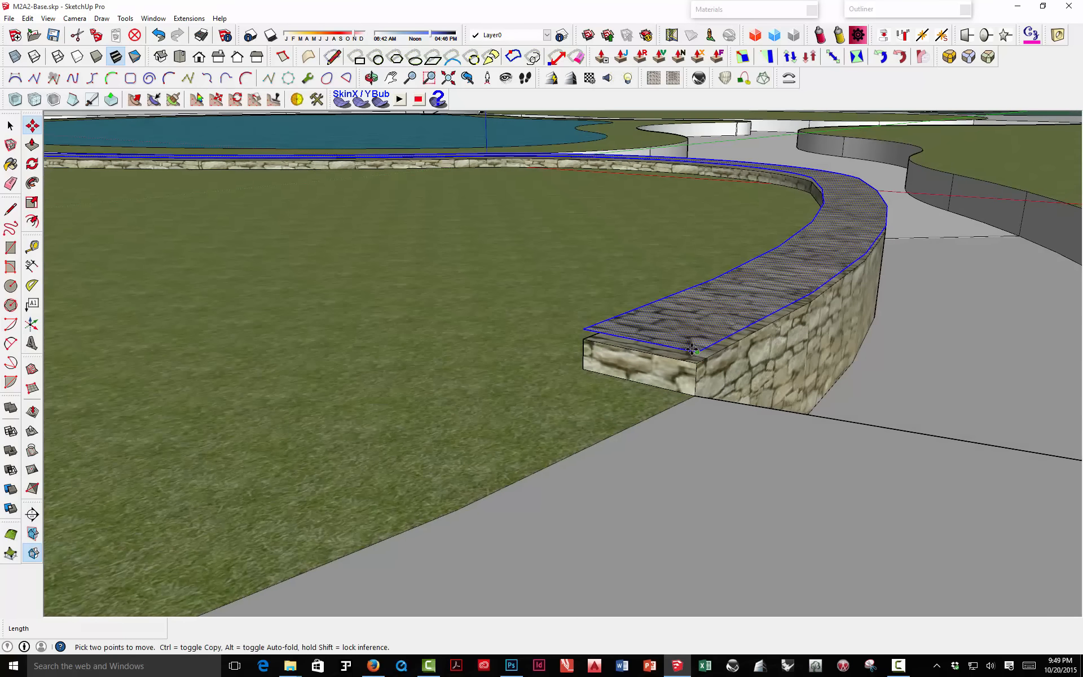
pyautogui.click(32, 221)
pyautogui.click(639, 309)
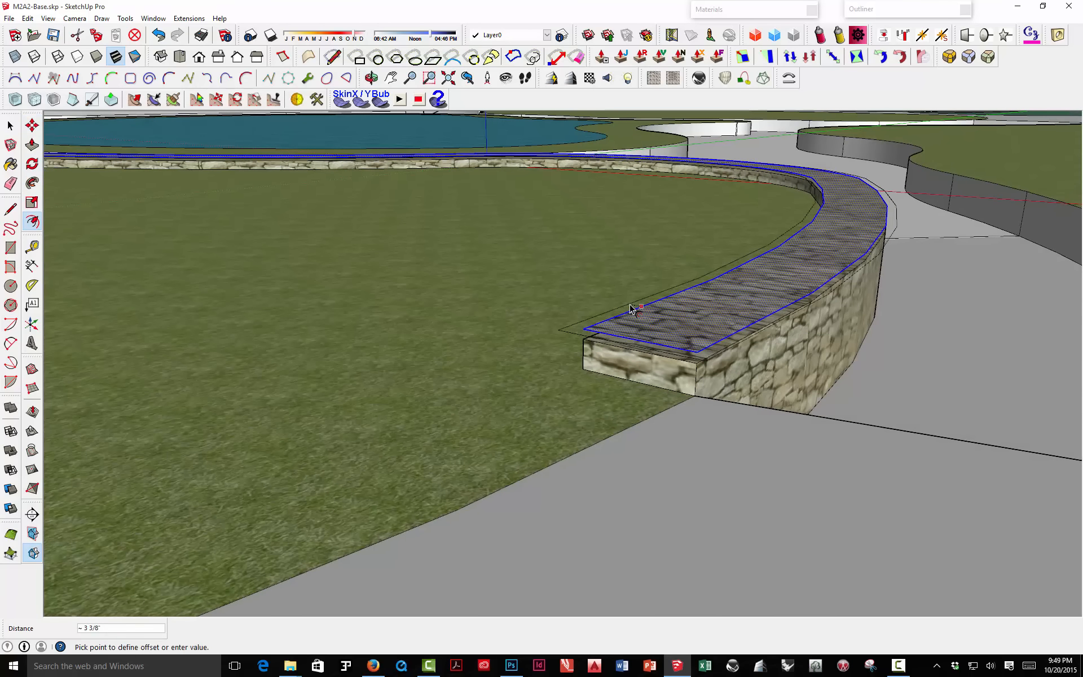
pyautogui.write('2')
pyautogui.press('Return')
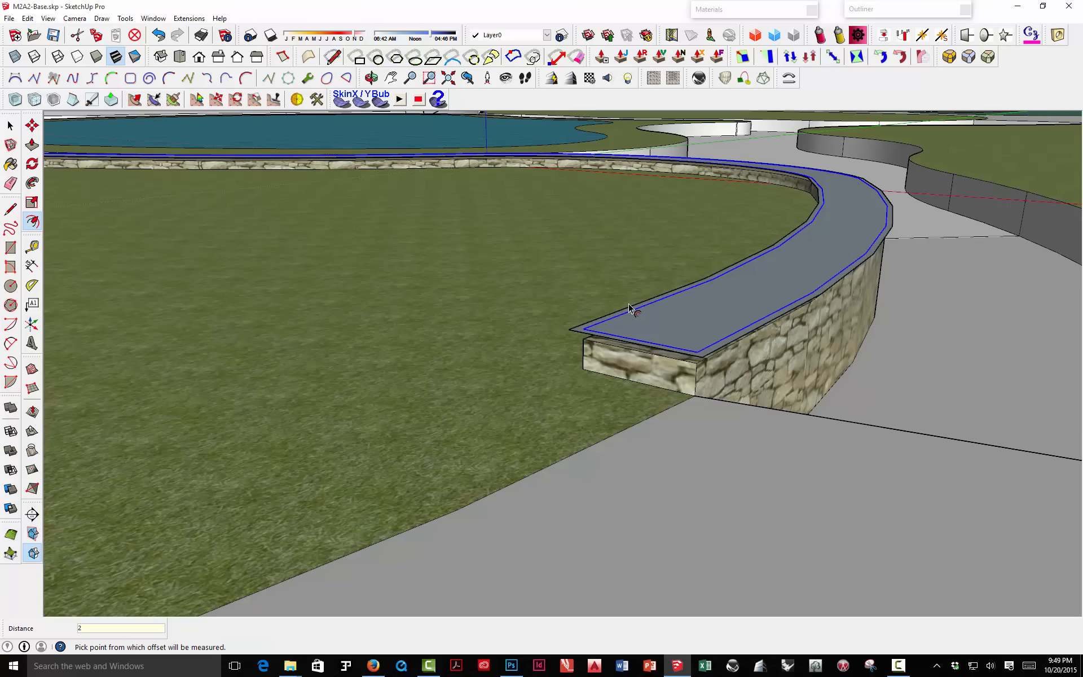
# Step: Delete the original inner outline from the offset cap so that it becomes one continuous face
pyautogui.press('space')
pyautogui.click(677, 322)
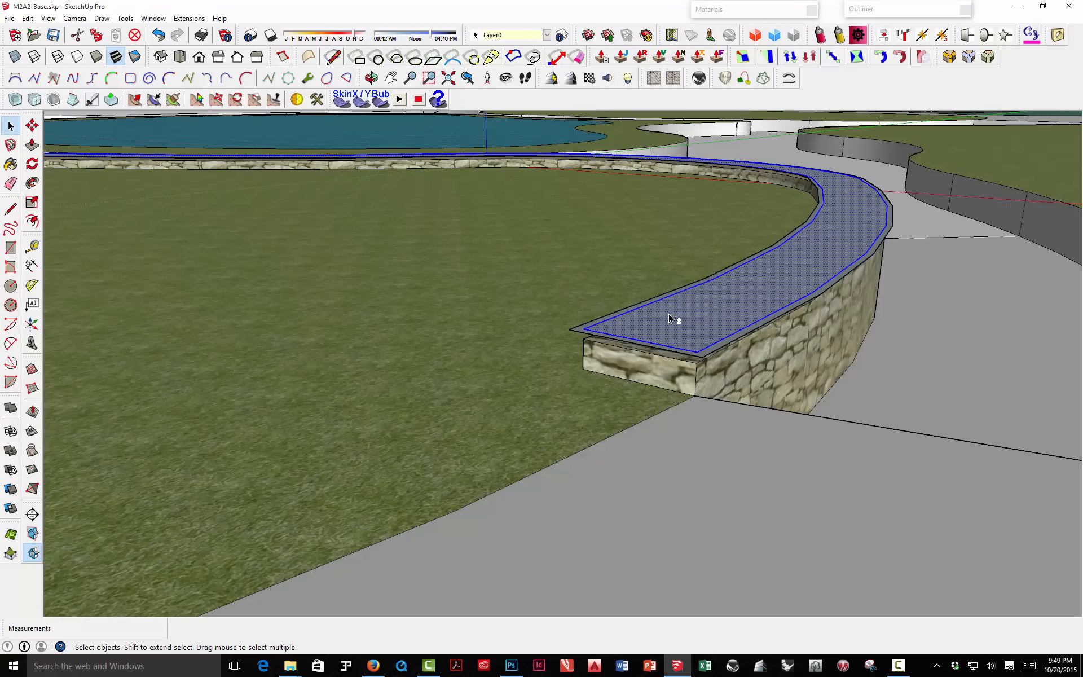
pyautogui.keyDown('shift'); pyautogui.click(670, 319); pyautogui.keyUp('shift')
pyautogui.press('Delete')
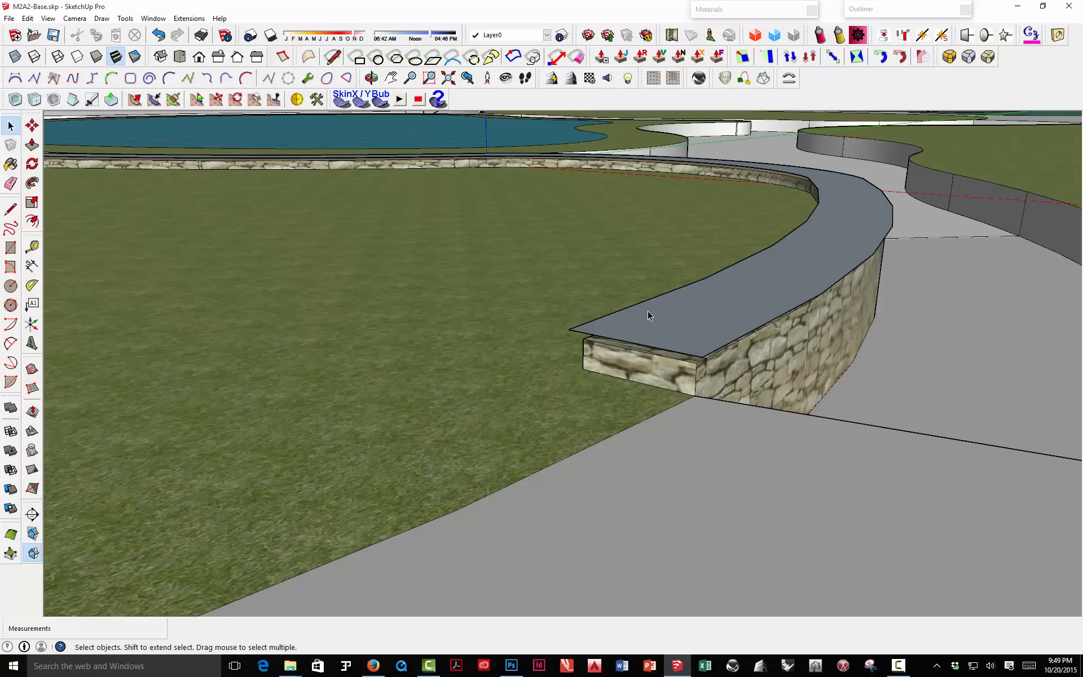
# Step: Make the cap face and its edges into a group and open the group for editing
pyautogui.click(648, 315)
pyautogui.rightClick(648, 316)
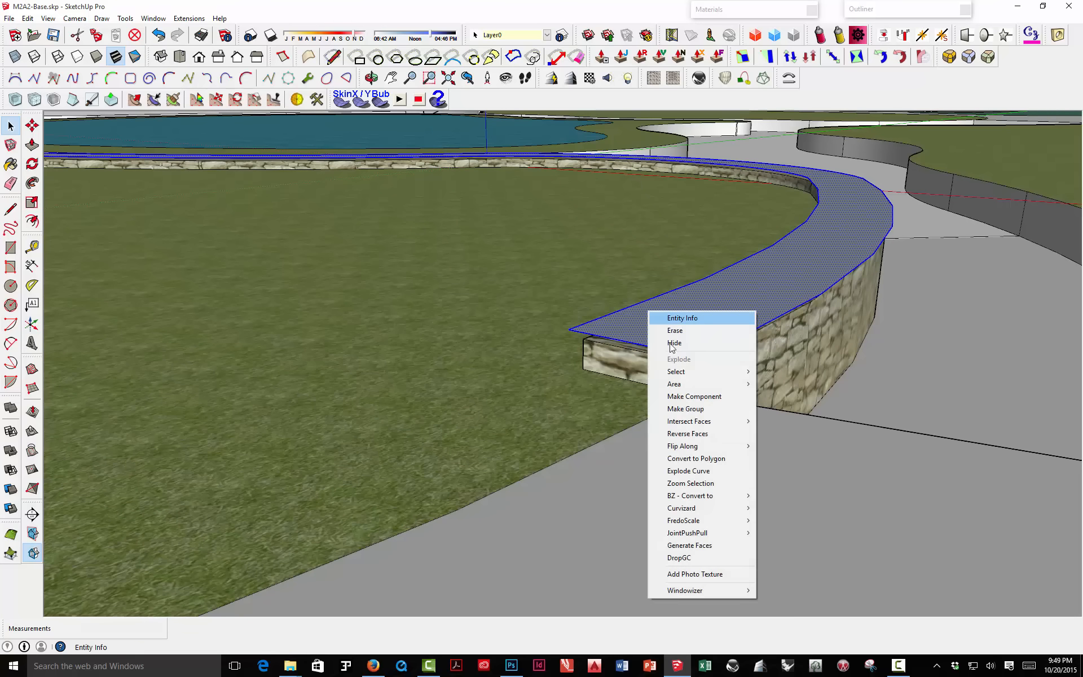
pyautogui.click(655, 411)
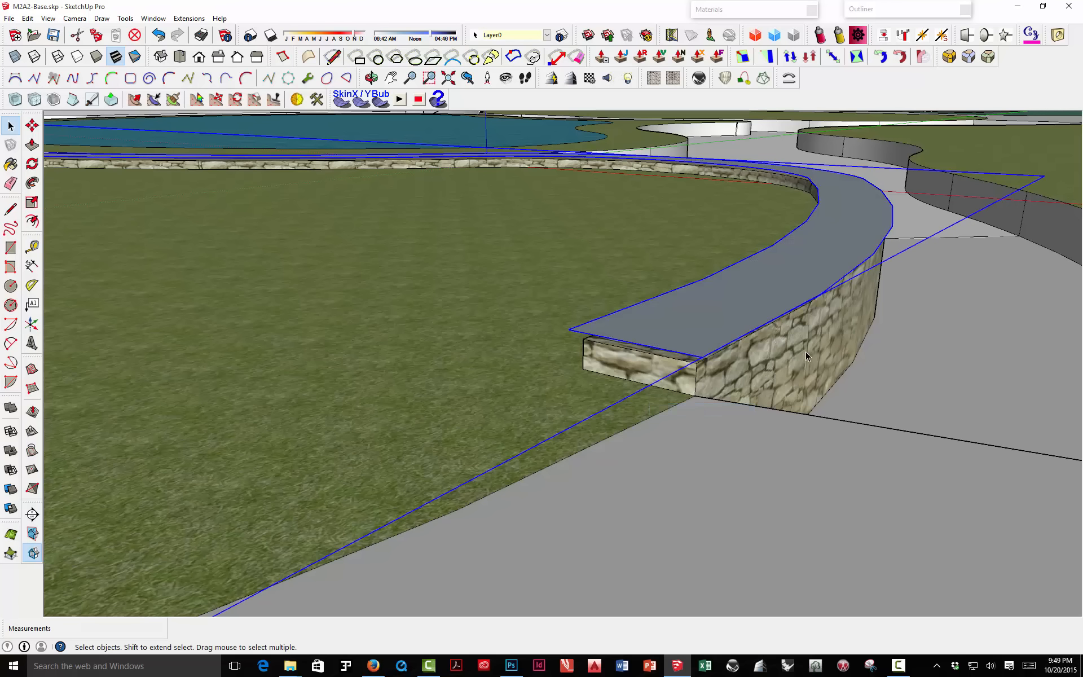
pyautogui.doubleClick(662, 326)
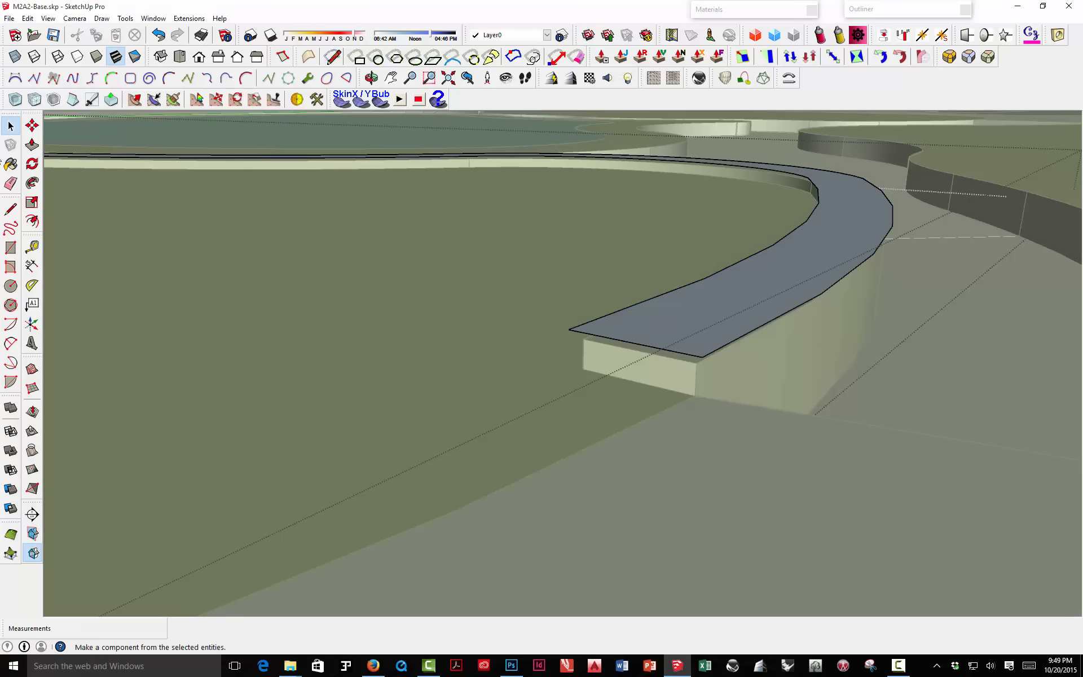
# Step: Paint the cap face with the gray Color_003 from the Colors material collection
pyautogui.click(11, 163)
pyautogui.click(798, 84)
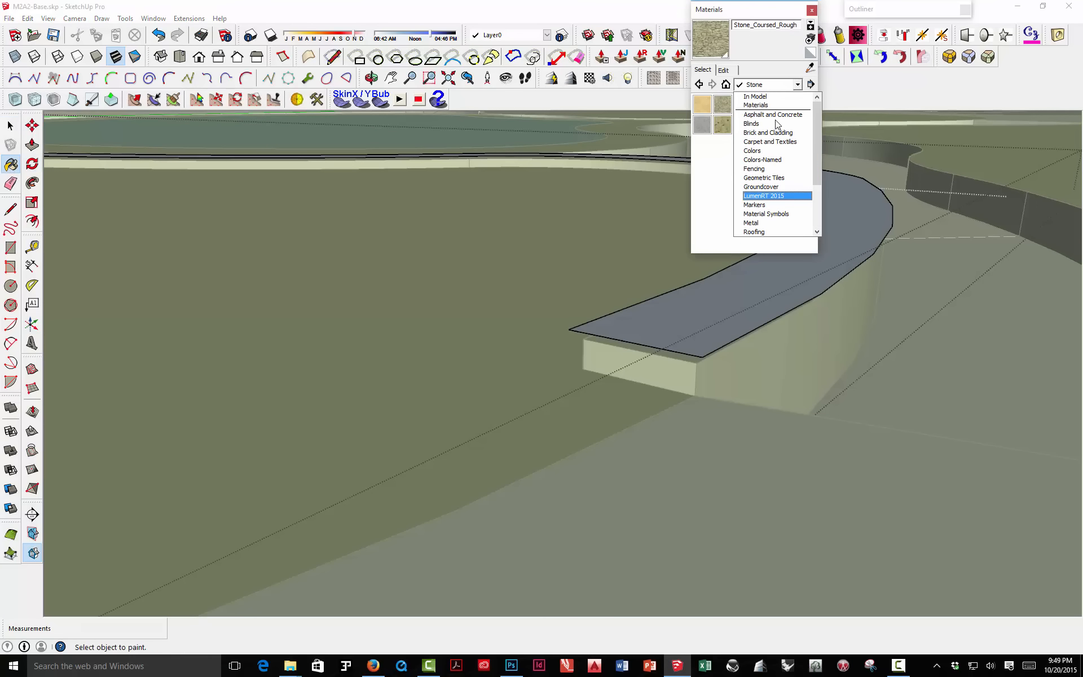
pyautogui.click(774, 151)
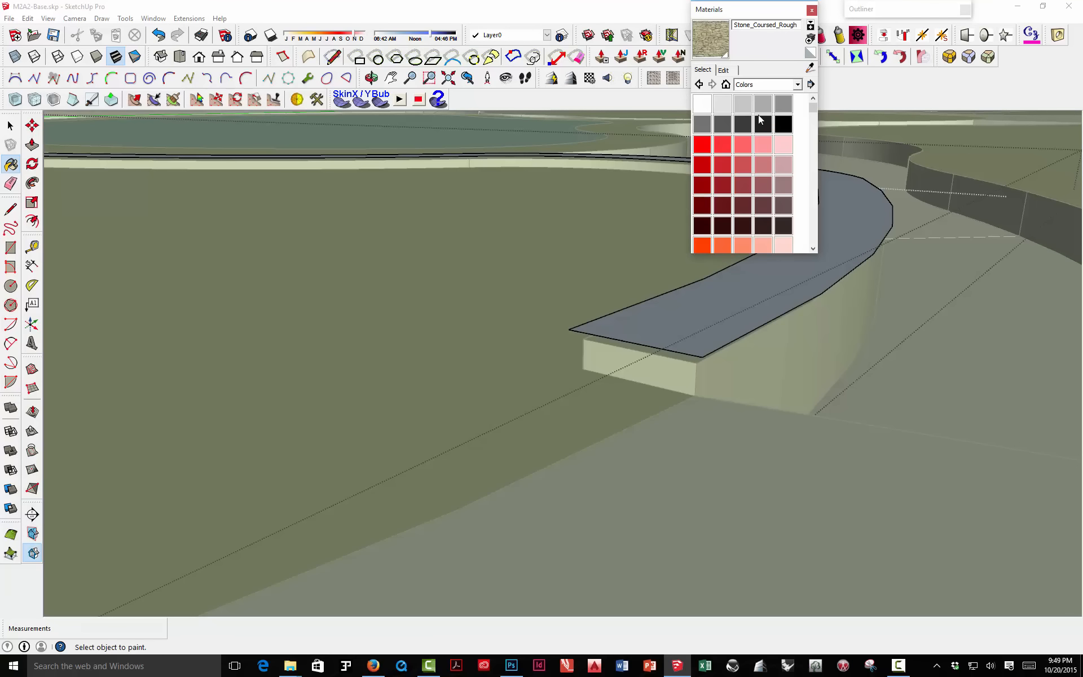
pyautogui.click(761, 111)
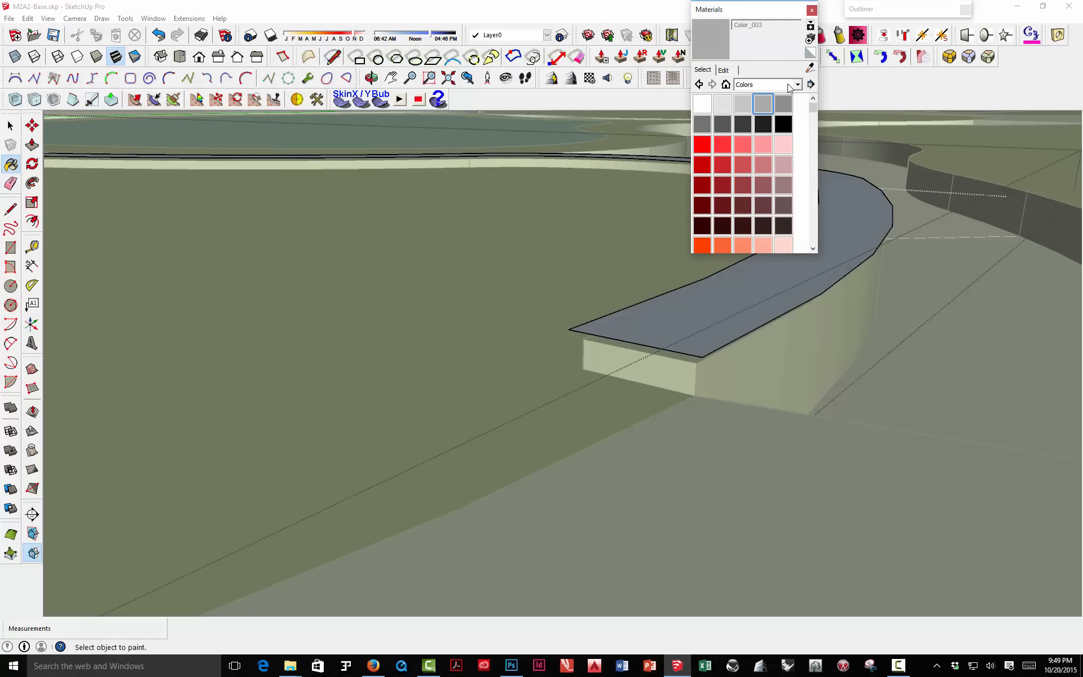
pyautogui.click(783, 15)
pyautogui.click(703, 308)
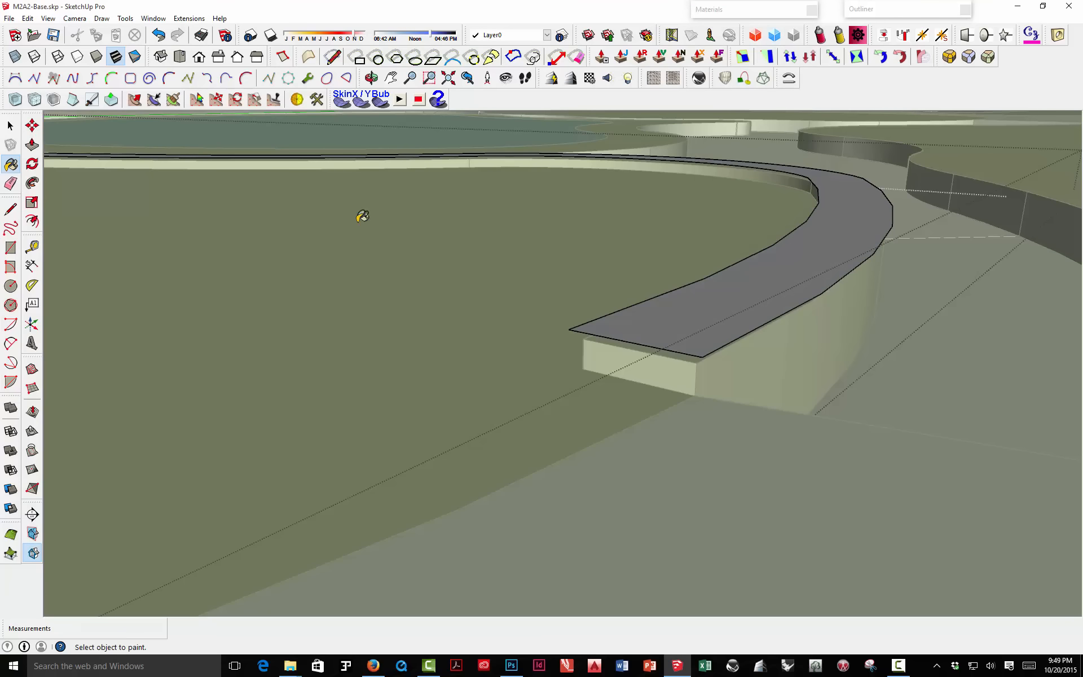
# Step: Extrude the cap face down to the top of the stone wall and leave the group
pyautogui.click(32, 144)
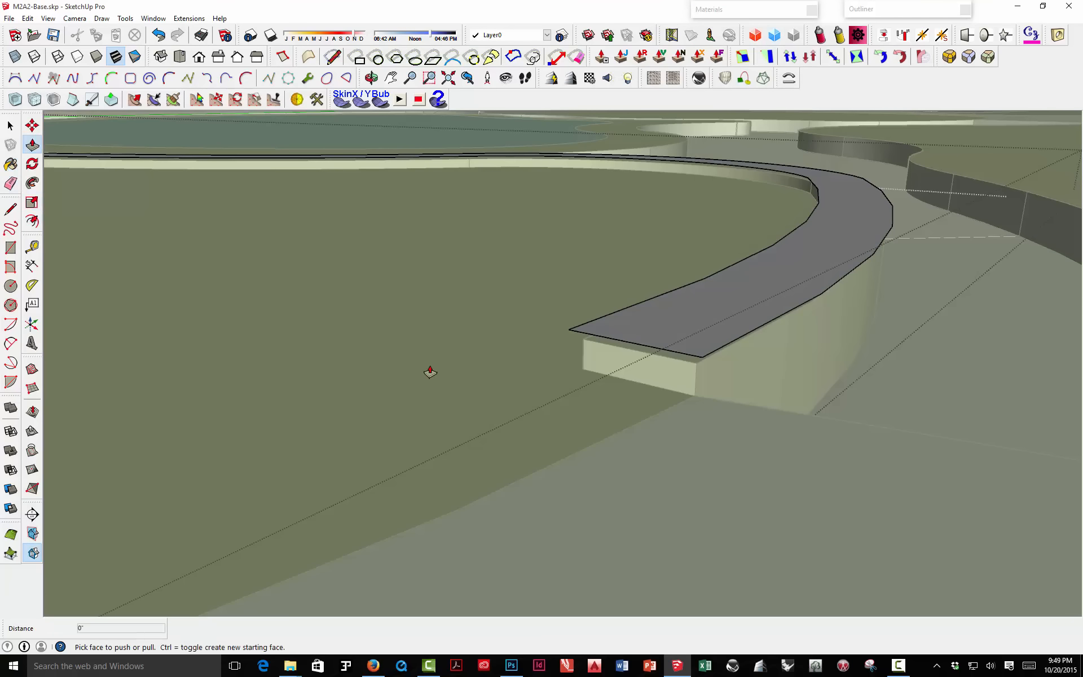
pyautogui.moveTo(675, 345); pyautogui.dragTo(677, 270, button='middle')
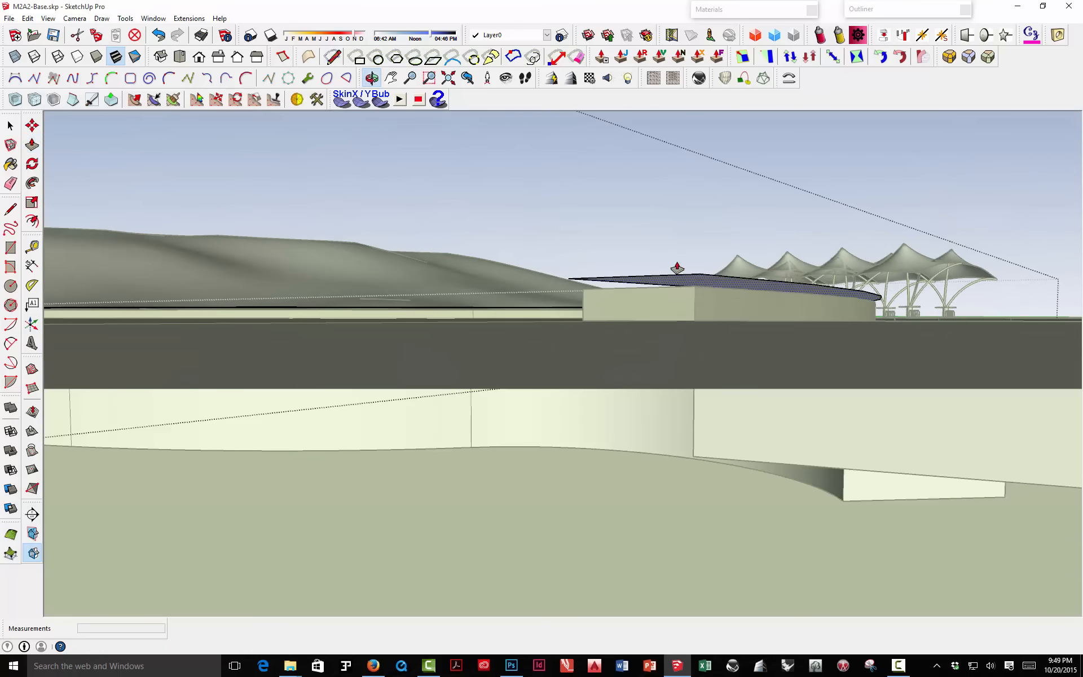
pyautogui.scroll(2, 687, 290)
pyautogui.click(701, 285)
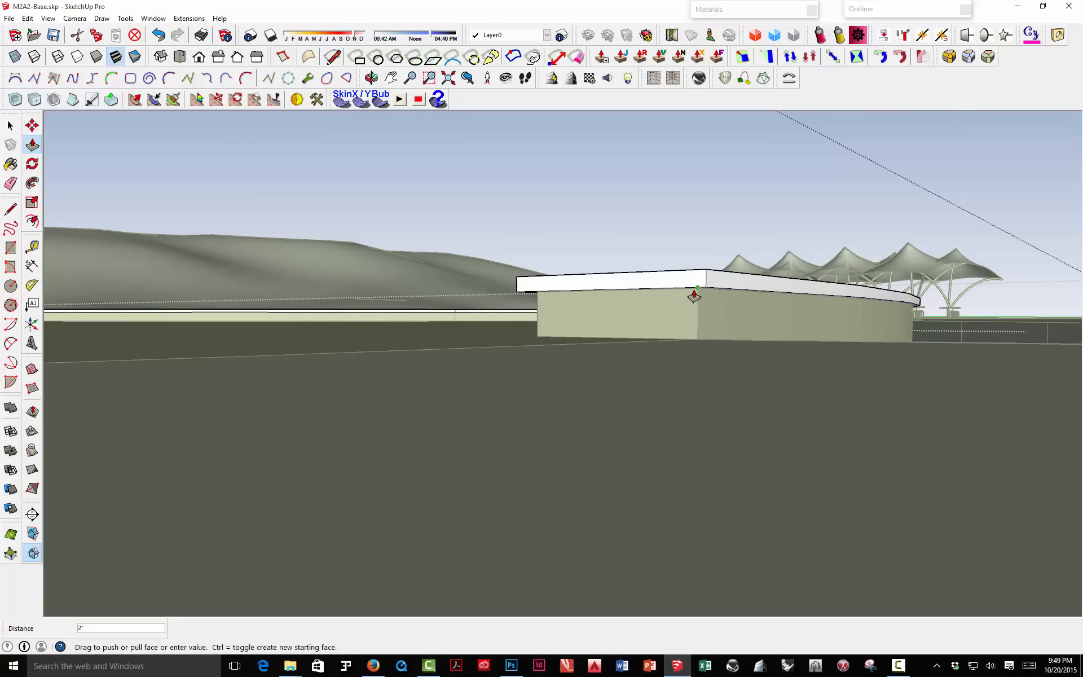
pyautogui.click(694, 295)
pyautogui.moveTo(640, 252); pyautogui.dragTo(684, 295, button='middle')
pyautogui.scroll(-6, 654, 305)
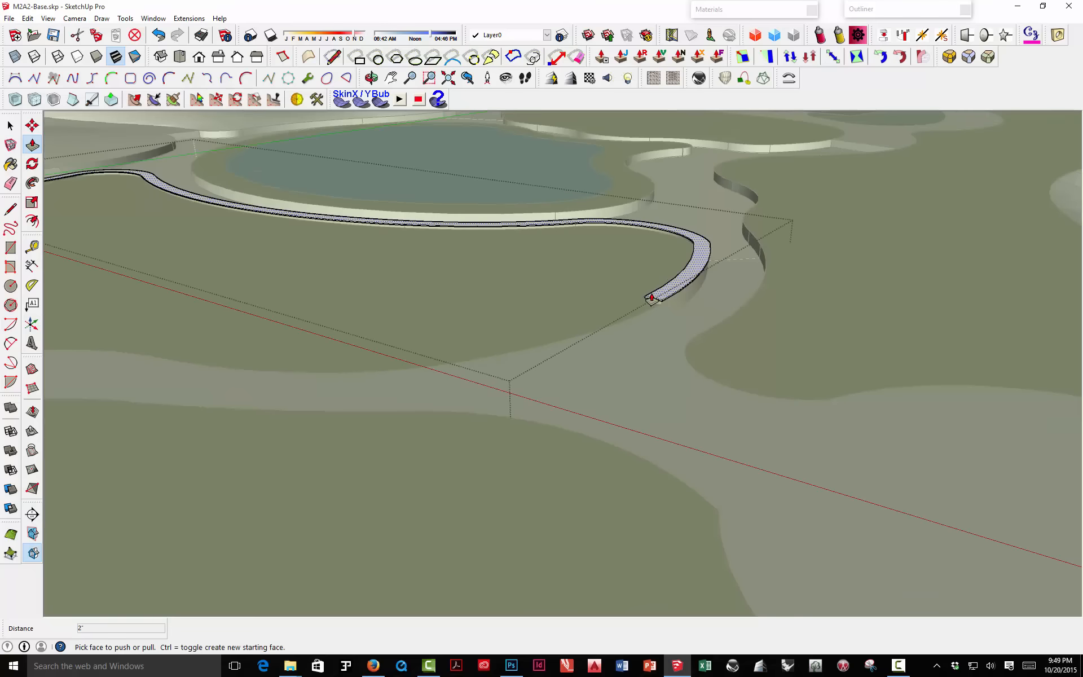
pyautogui.press('space')
pyautogui.click(886, 232)
# Step: Examine the finished wall and its overhanging cap along the lawn, and the raised grass border around the pond
pyautogui.moveTo(788, 232); pyautogui.dragTo(786, 179, button='middle')
pyautogui.scroll(5, 309, 303)
pyautogui.moveTo(744, 341); pyautogui.dragTo(363, 414, button='middle')
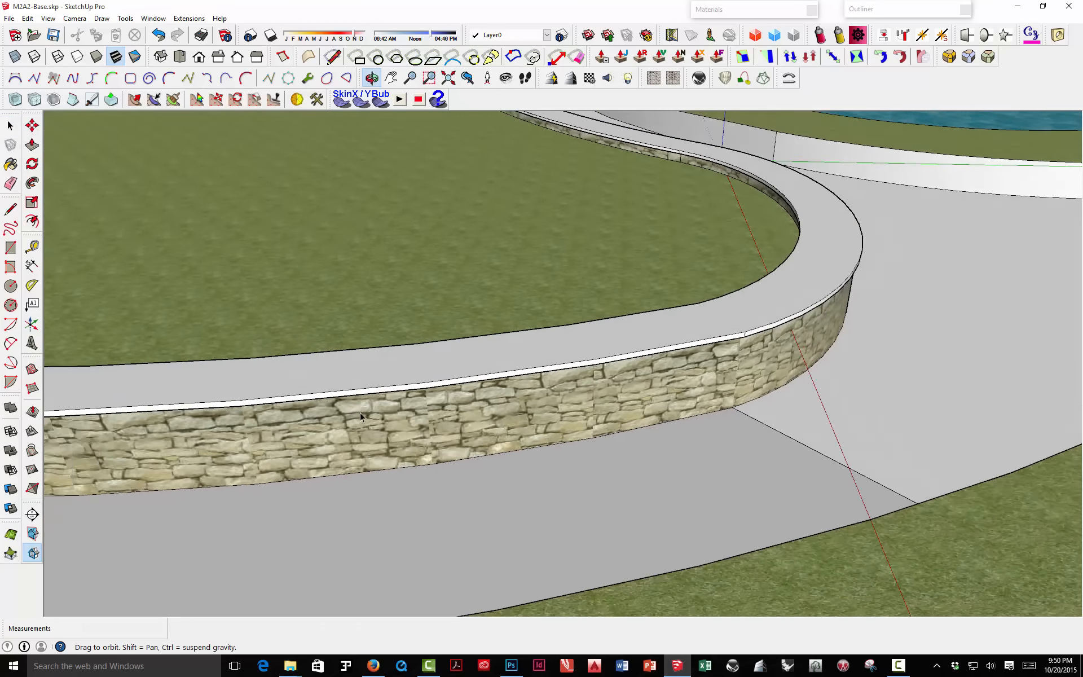
pyautogui.scroll(-3, 425, 364)
pyautogui.scroll(3, 511, 242)
pyautogui.moveTo(511, 242); pyautogui.dragTo(634, 217, button='middle')
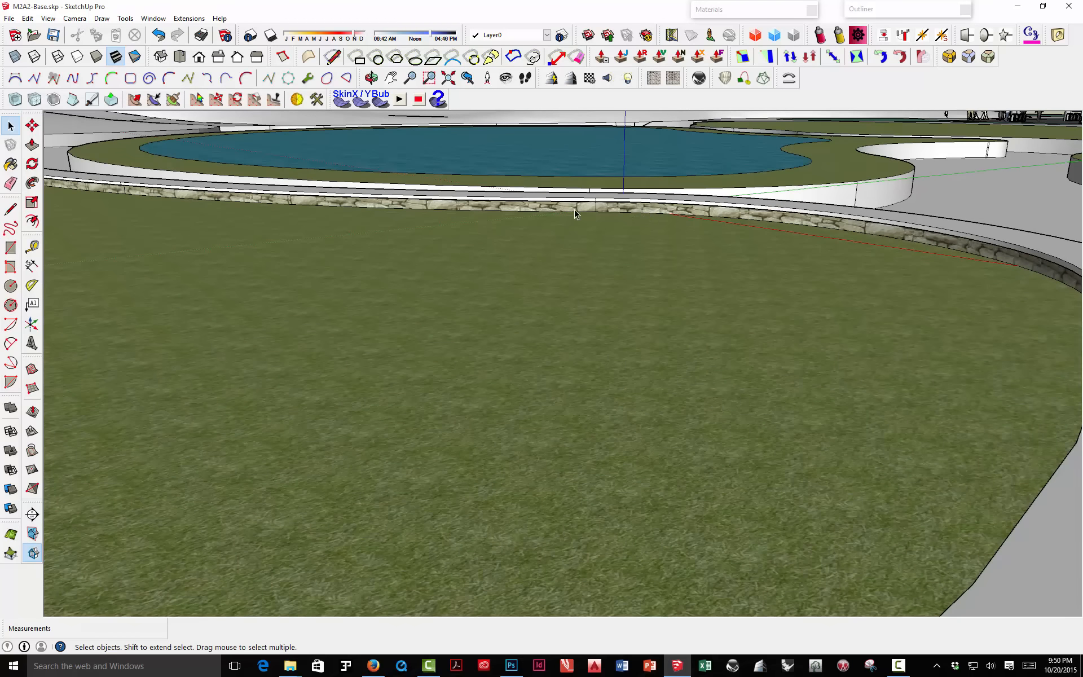
pyautogui.scroll(-3, 755, 197)
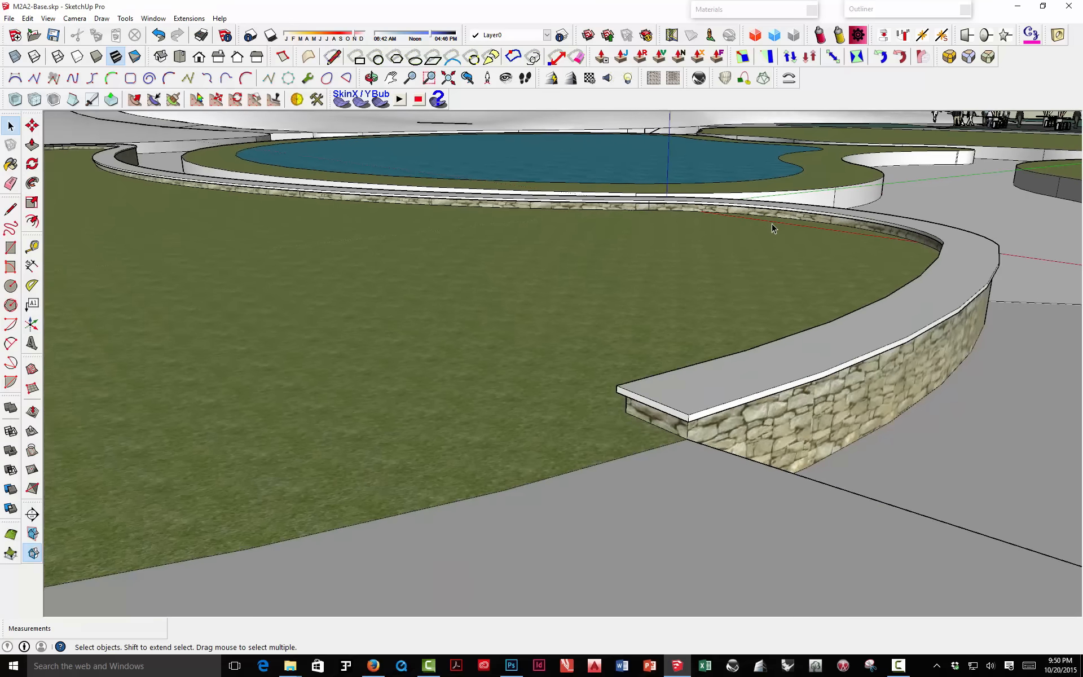
pyautogui.moveTo(755, 210); pyautogui.dragTo(193, 273, button='middle')
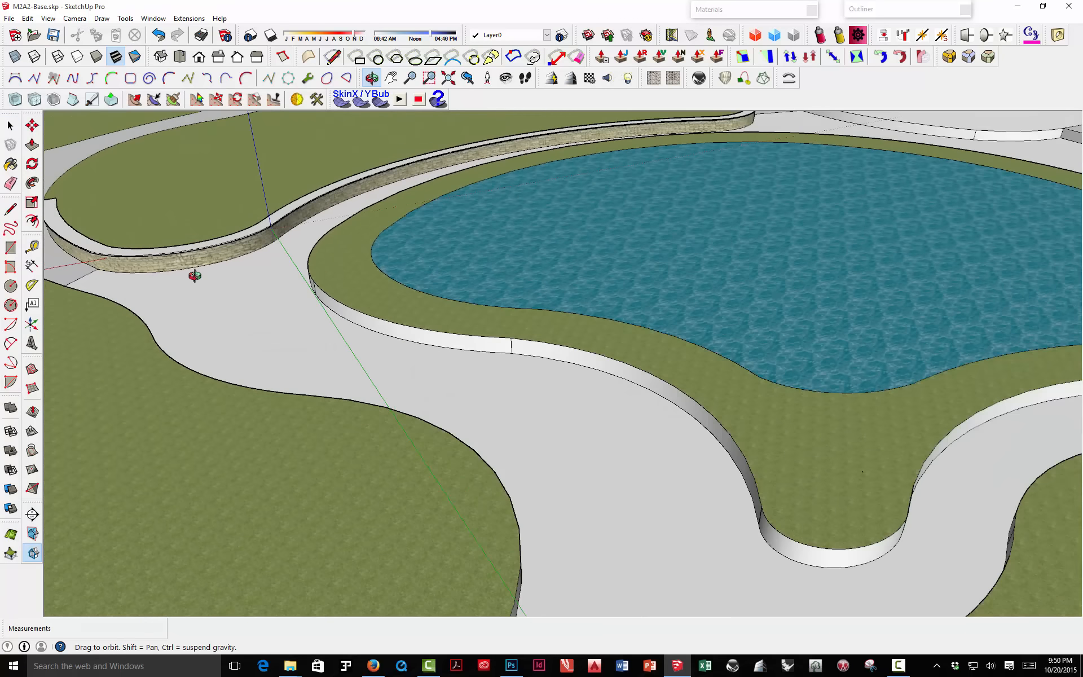
pyautogui.scroll(-3, 449, 259)
pyautogui.moveTo(449, 259); pyautogui.dragTo(424, 233, button='middle')
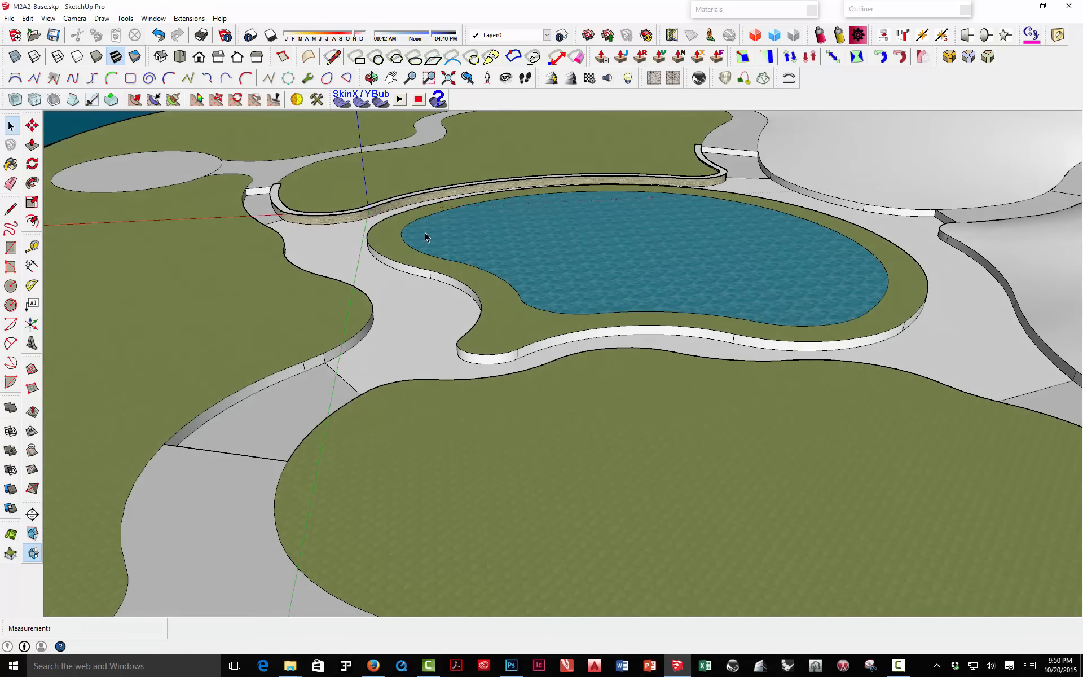
# Step: Lower the grass border around the pond and the water surface by 2' to the level of the path
pyautogui.click(31, 144)
pyautogui.click(377, 257)
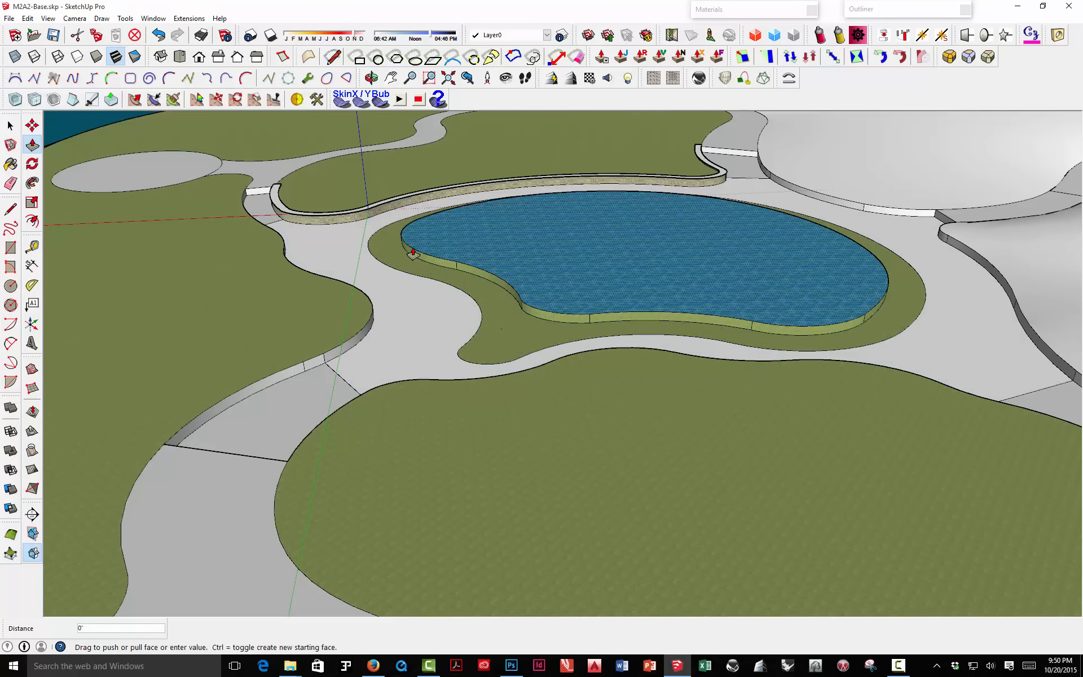
pyautogui.click(394, 256)
pyautogui.moveTo(394, 257); pyautogui.dragTo(428, 169, button='middle')
pyautogui.scroll(5, 1036, 259)
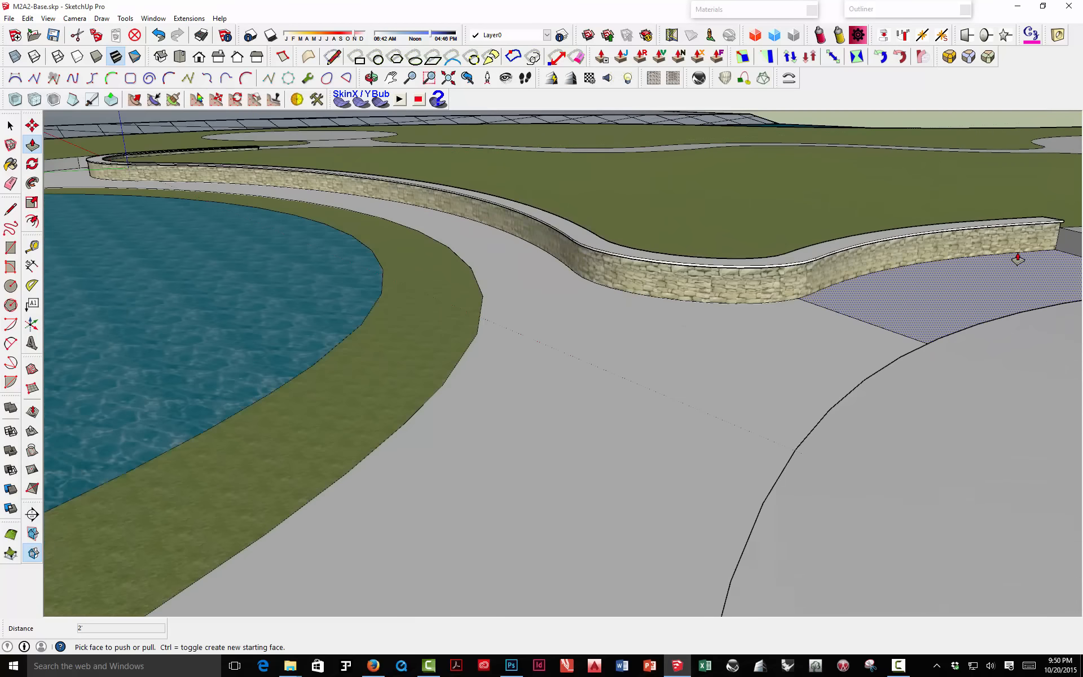
pyautogui.moveTo(861, 293); pyautogui.dragTo(829, 232, button='middle')
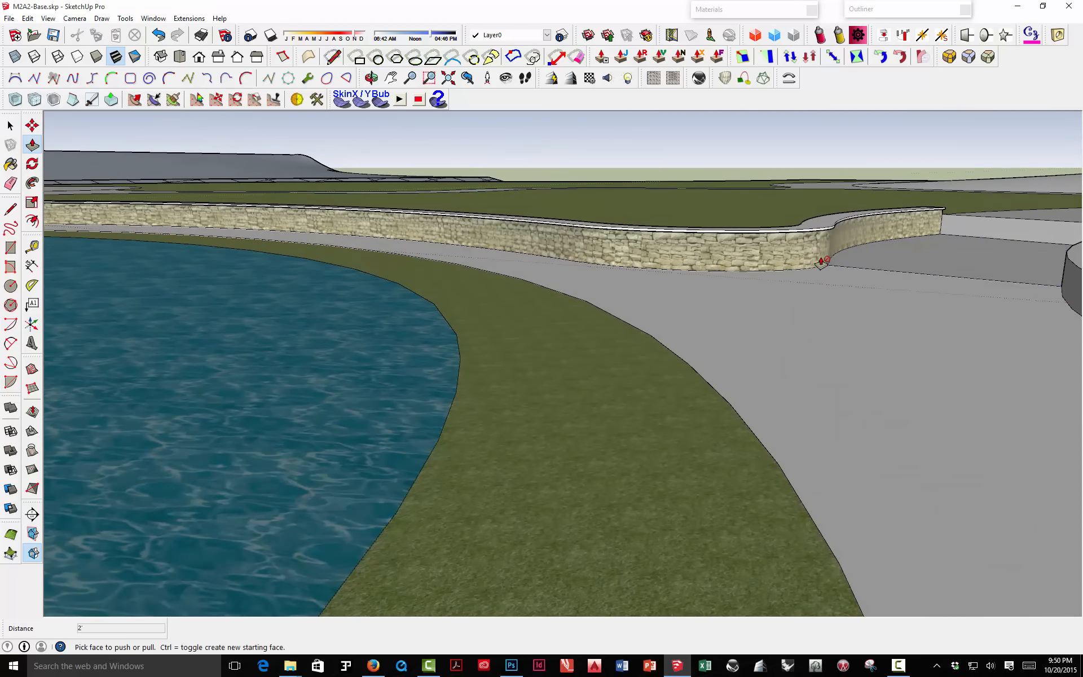
# Step: Select the curved edges of the large lawn on the opposite side of the pond and offset them 2' inward
pyautogui.scroll(-6, 822, 262)
pyautogui.moveTo(435, 244); pyautogui.dragTo(508, 231, button='middle')
pyautogui.click(215, 372)
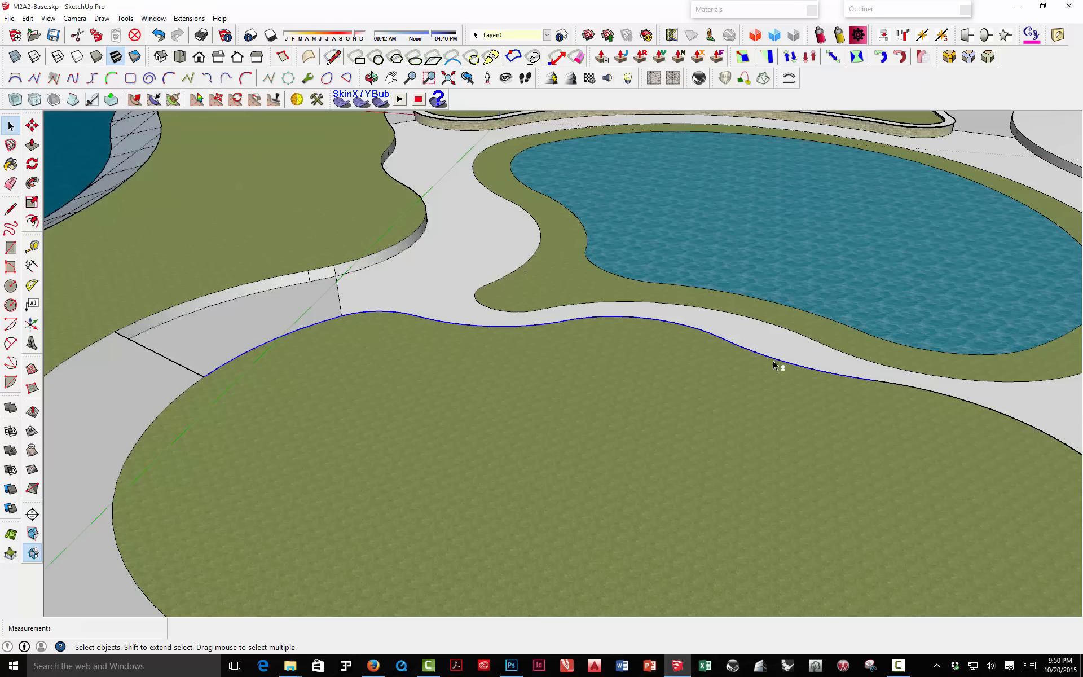
pyautogui.moveTo(905, 389); pyautogui.dragTo(645, 335, button='middle')
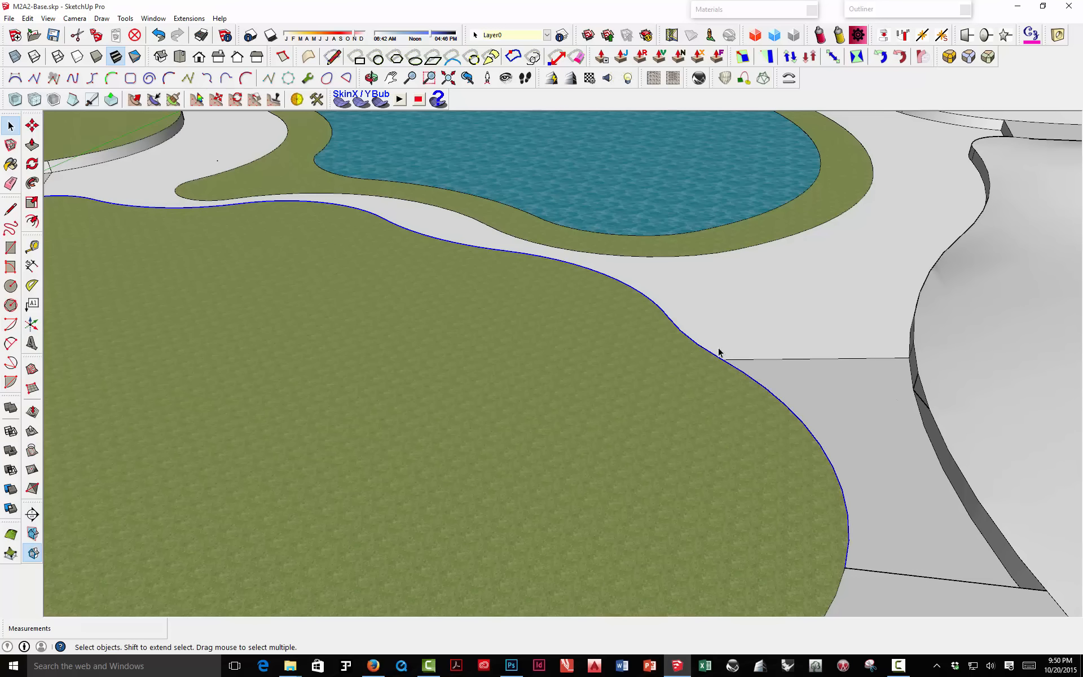
pyautogui.moveTo(720, 353); pyautogui.dragTo(452, 276, button='middle')
pyautogui.moveTo(352, 299); pyautogui.dragTo(262, 244, button='middle')
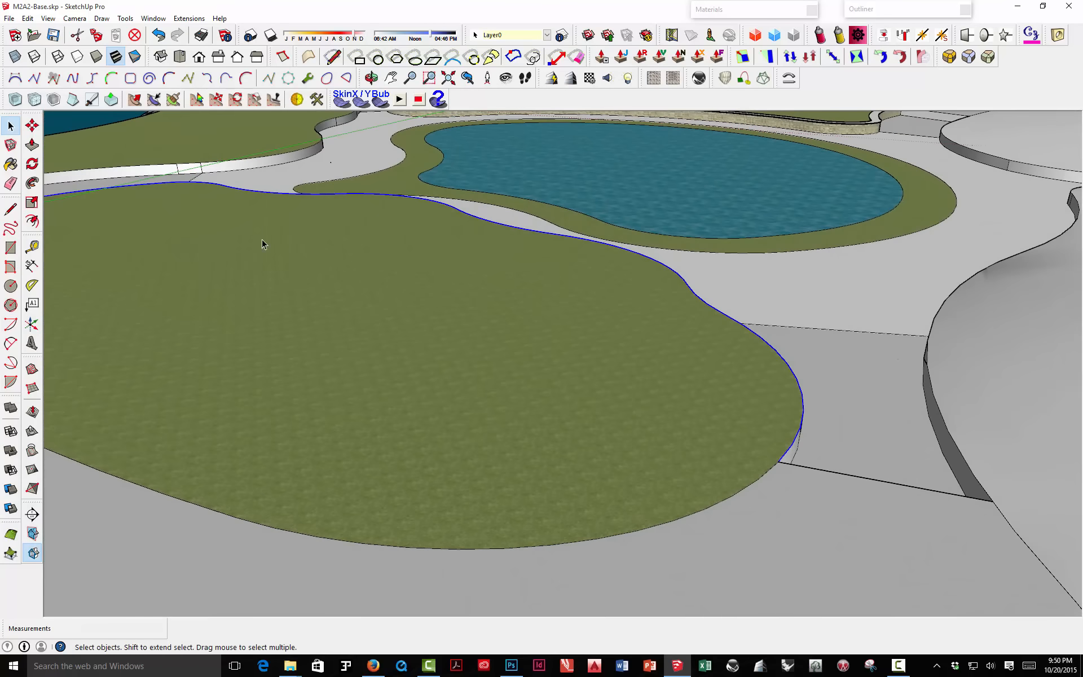
pyautogui.click(32, 221)
pyautogui.click(684, 306)
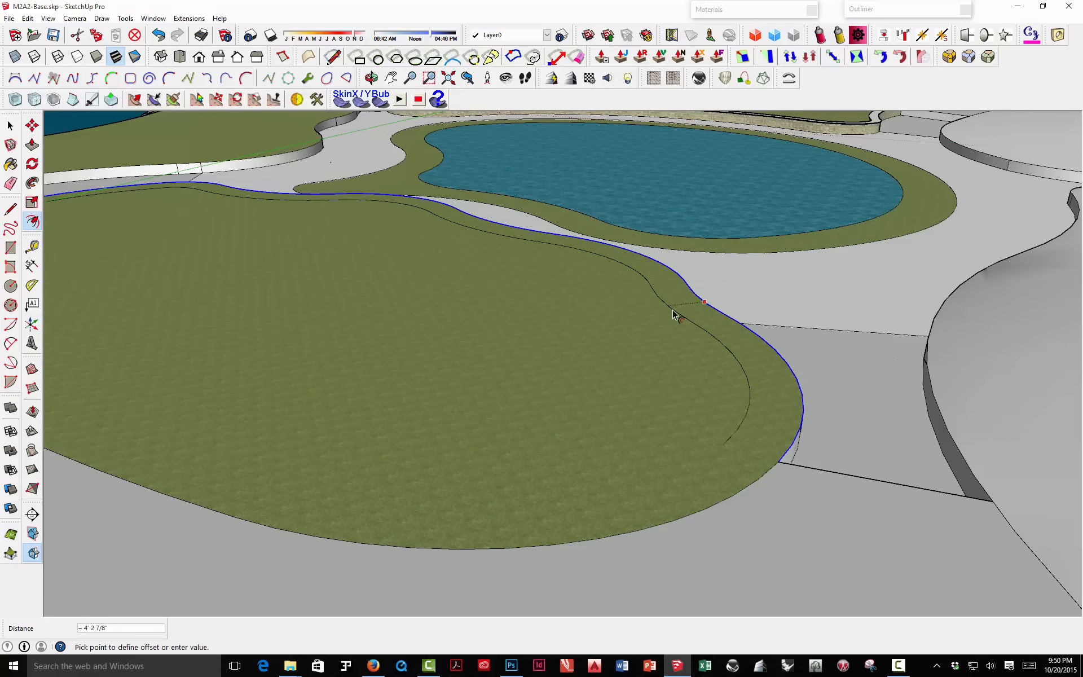
pyautogui.click(680, 307)
pyautogui.write('2')
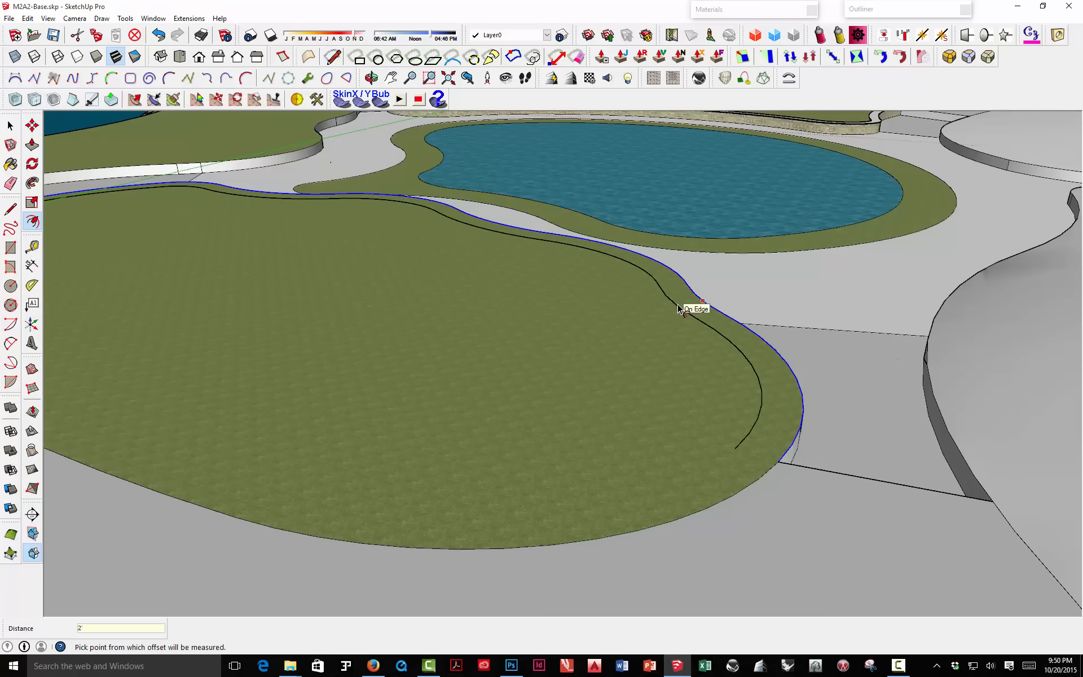
pyautogui.press('Return')
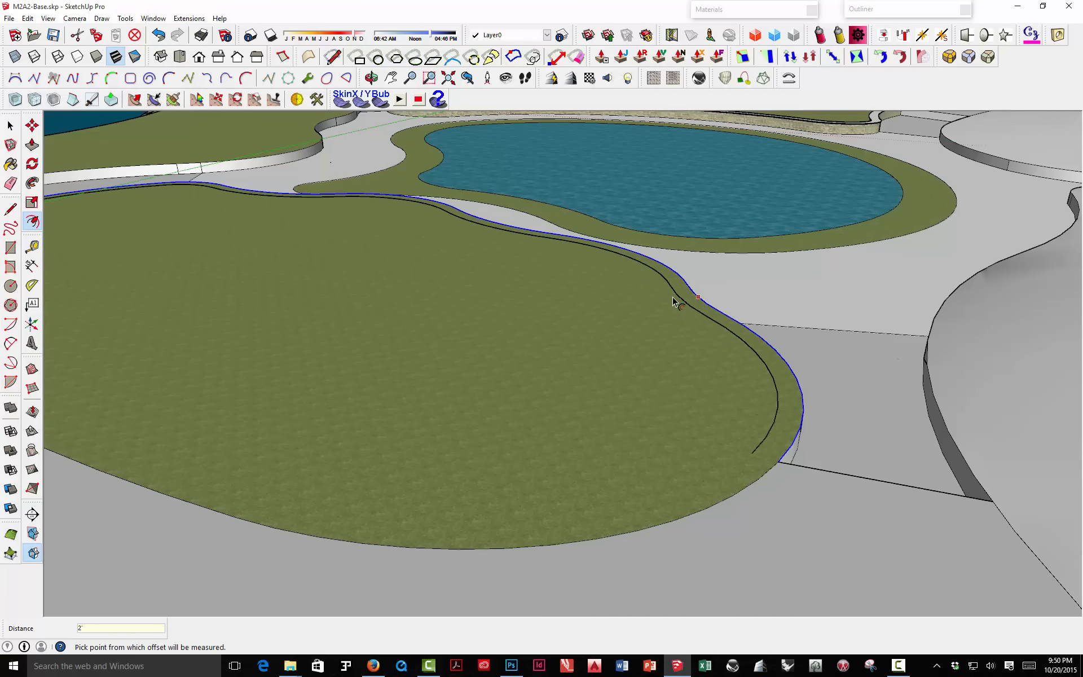
# Step: Draw short lines from both ends of the offset curve to the lawn's outer edge, closing the 2' wall strip
pyautogui.press('l')
pyautogui.click(751, 453)
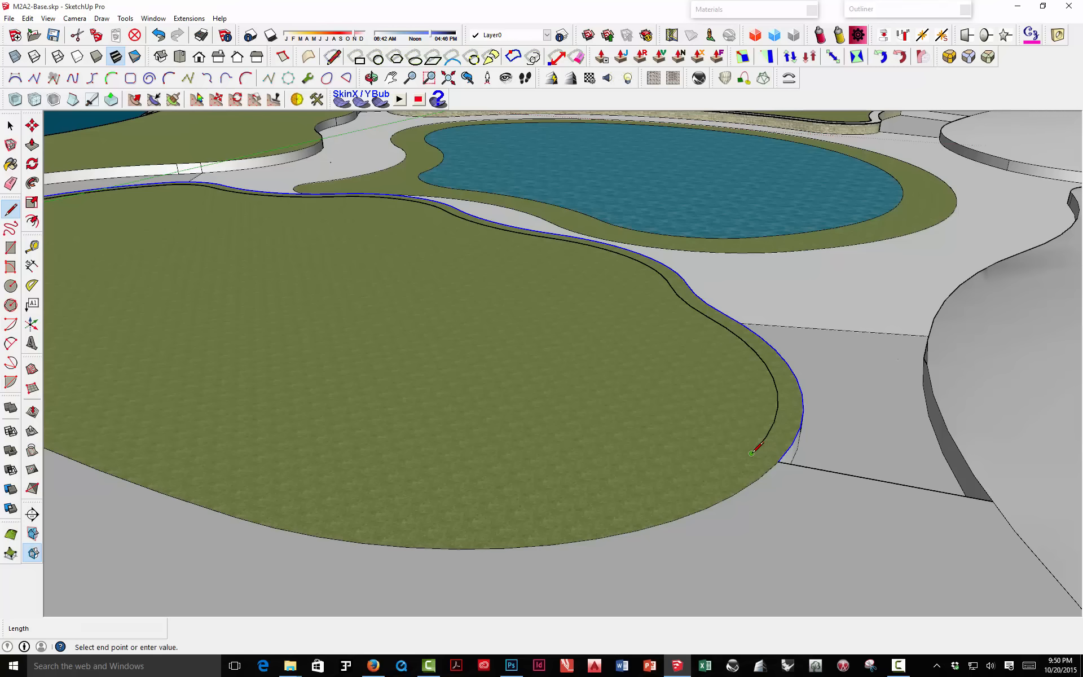
pyautogui.click(784, 455)
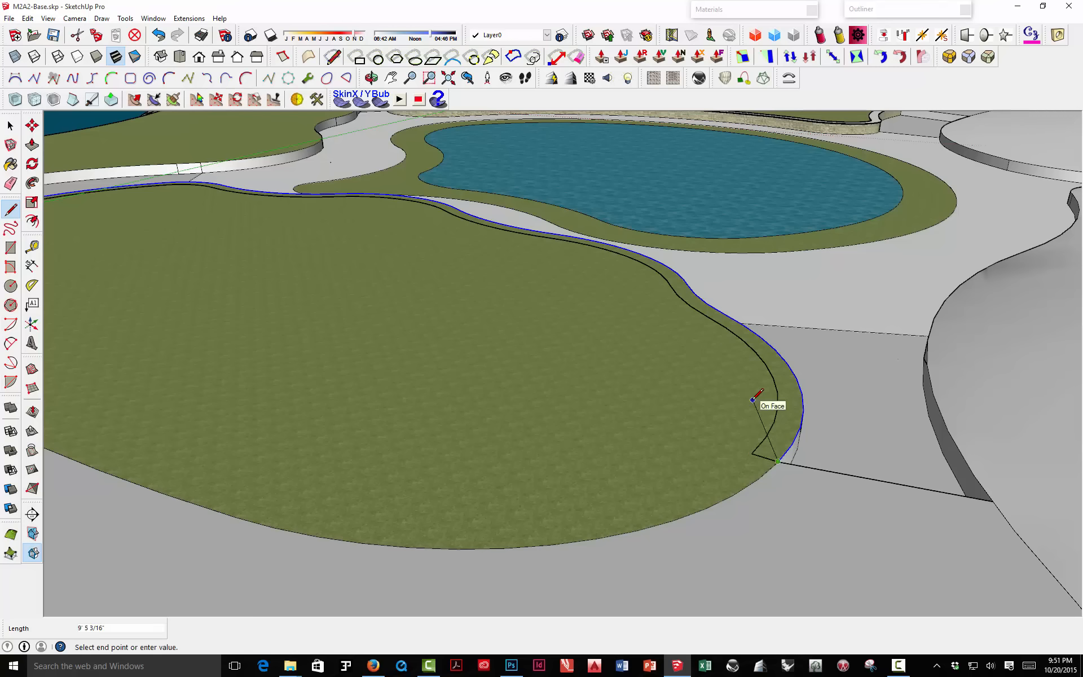
pyautogui.press('Escape')
pyautogui.keyDown('shift'); pyautogui.moveTo(379, 290); pyautogui.dragTo(1010, 378, button='middle'); pyautogui.keyUp('shift')
pyautogui.scroll(3, 488, 256)
pyautogui.scroll(3, 490, 255)
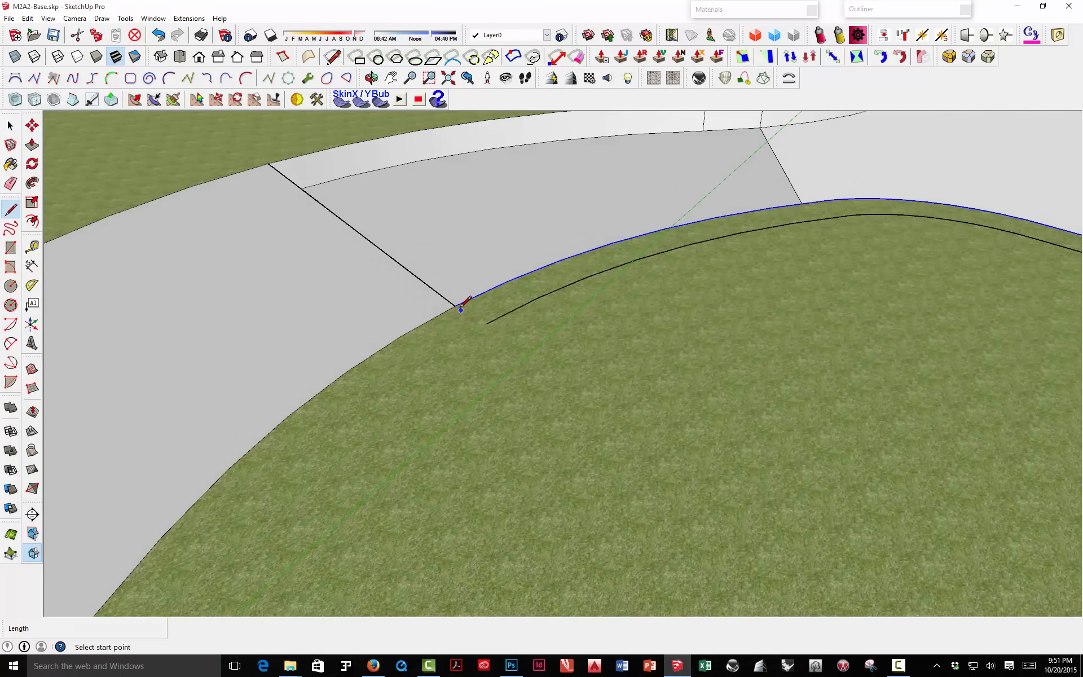
pyautogui.click(454, 306)
pyautogui.click(487, 322)
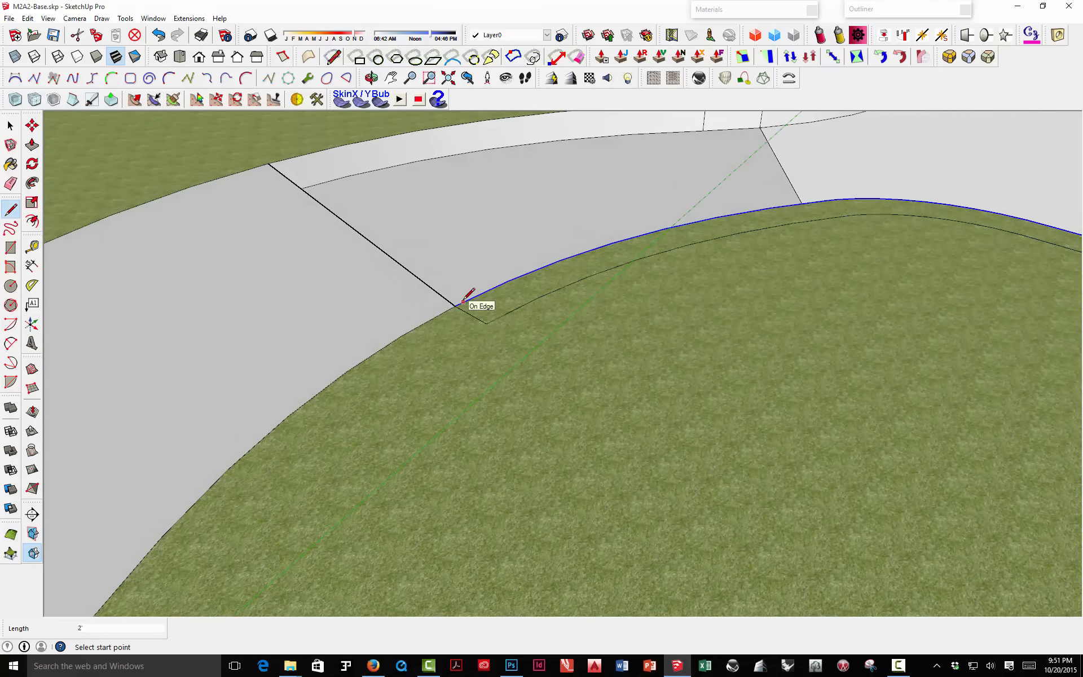
pyautogui.press('space')
pyautogui.moveTo(497, 307); pyautogui.dragTo(538, 295, button='middle')
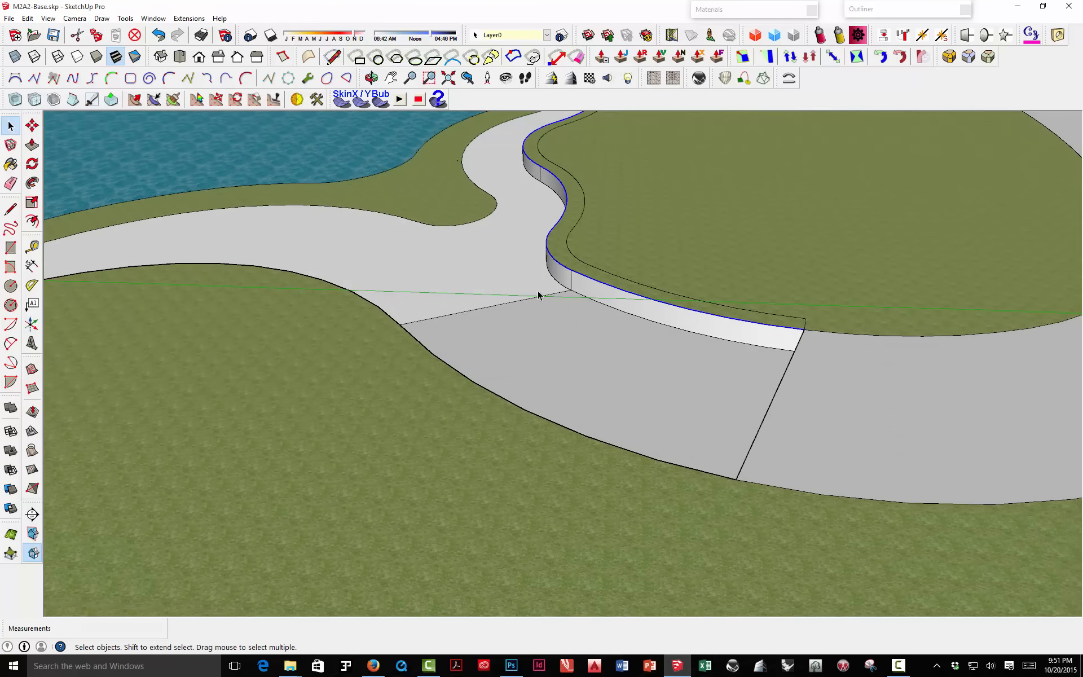
# Step: Paint a segment of the large lawn's wall face and the 2' strip on top of it with Stone_Coursed_Rough
pyautogui.click(14, 164)
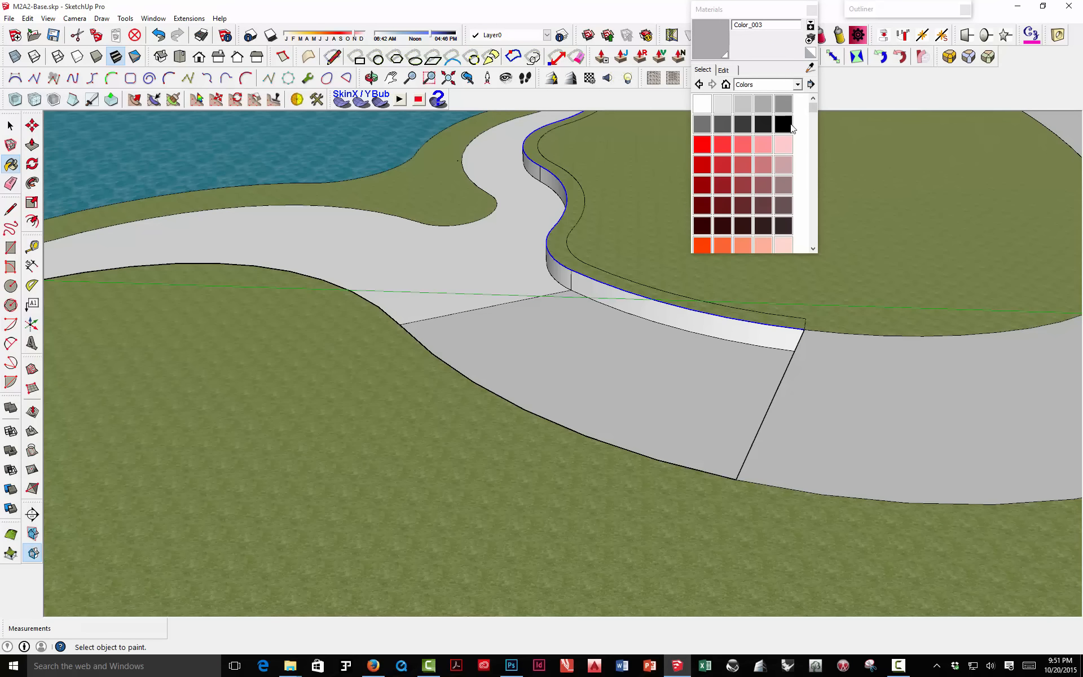
pyautogui.click(732, 215)
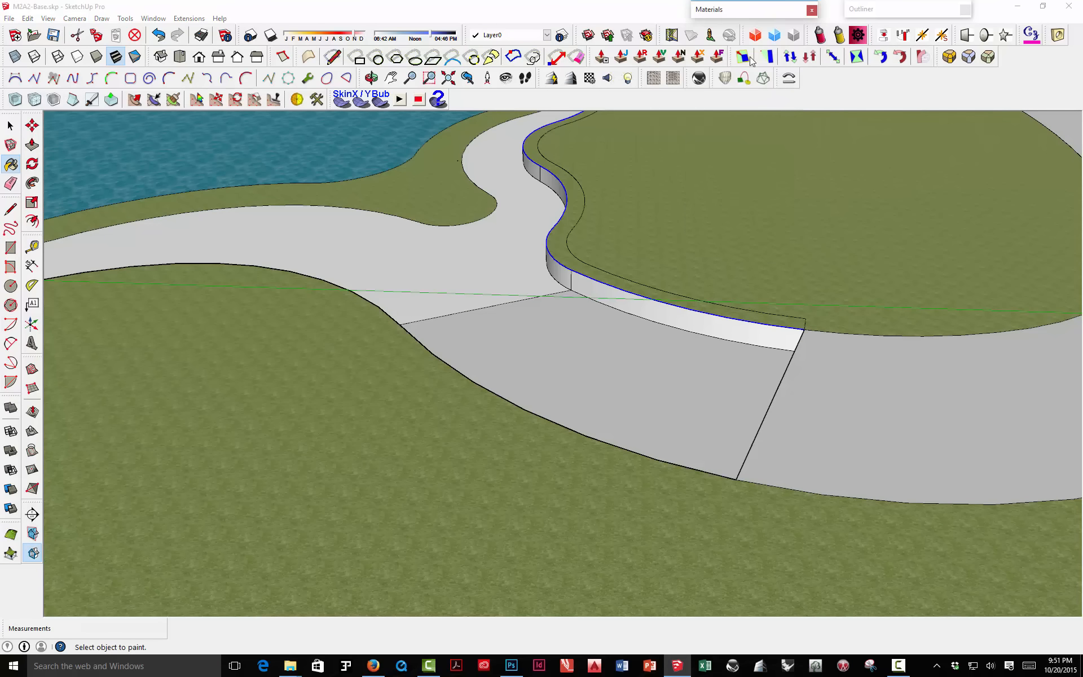
pyautogui.moveTo(646, 179)
pyautogui.mouseDown(button='middle')
pyautogui.moveTo(643, 188)
pyautogui.moveTo(899, 392)
pyautogui.moveTo(846, 366)
pyautogui.mouseUp(button='middle')
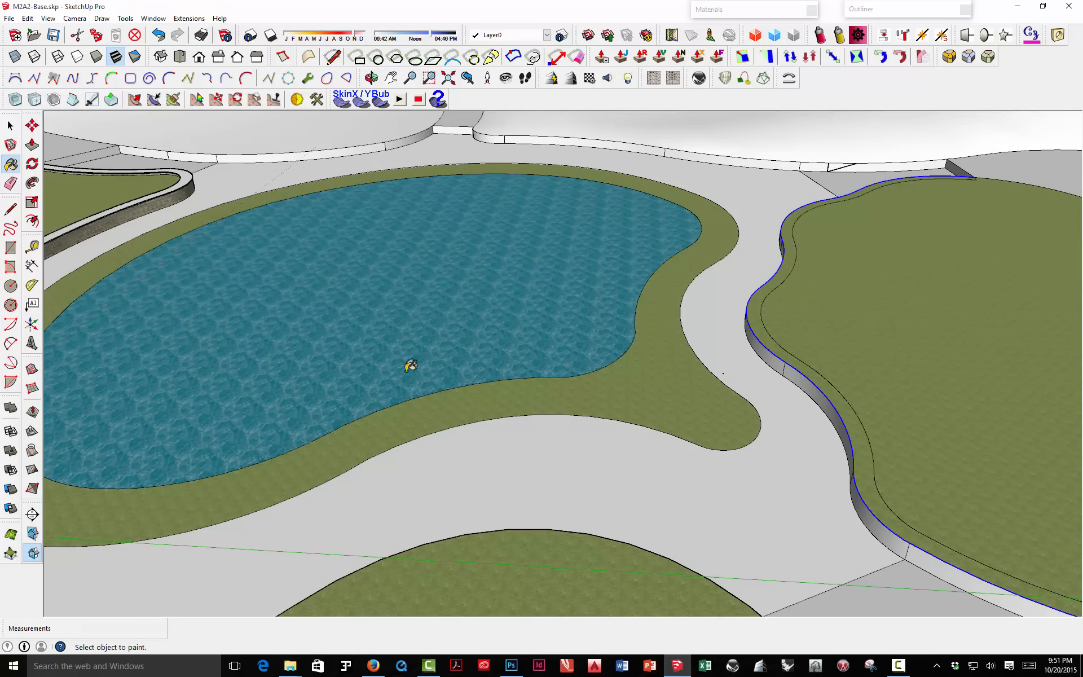
pyautogui.click(823, 403)
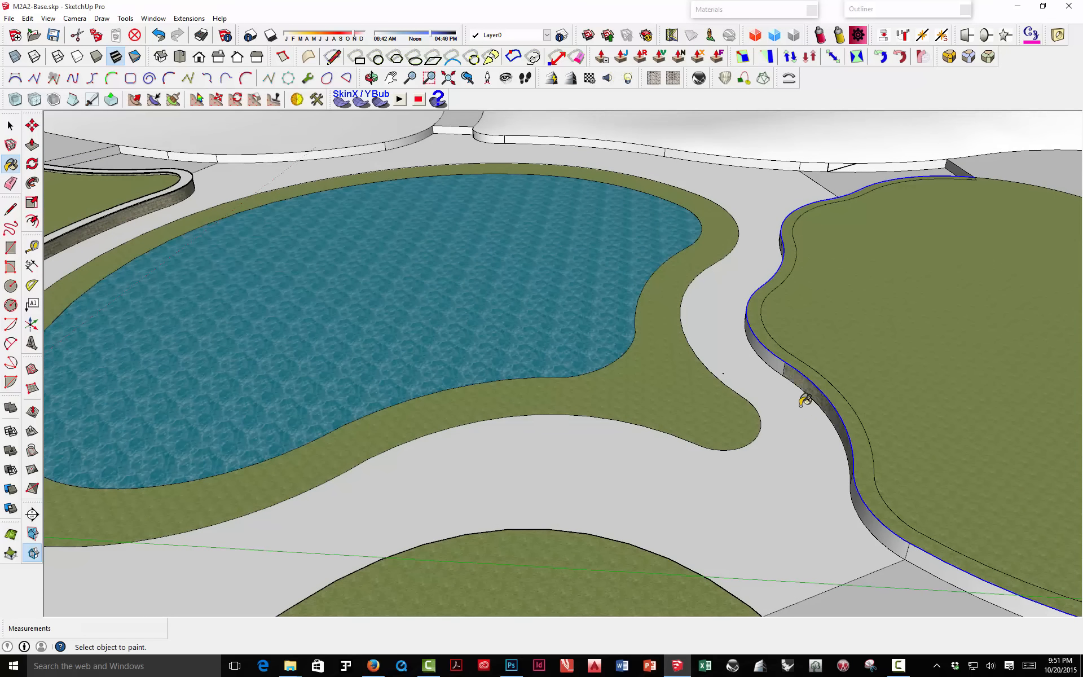
pyautogui.moveTo(805, 399); pyautogui.dragTo(844, 367, button='middle')
pyautogui.scroll(-2, 715, 355)
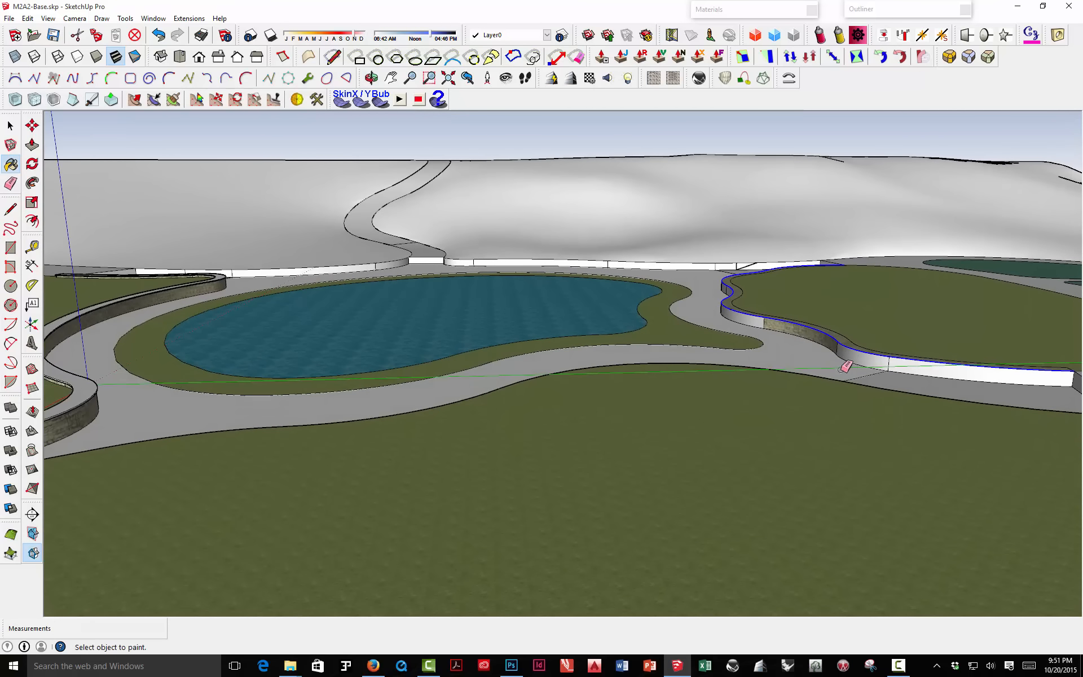
# Step: Soften the vertical seam edges along the curved wall face between the path and the large lawn
pyautogui.press('e')
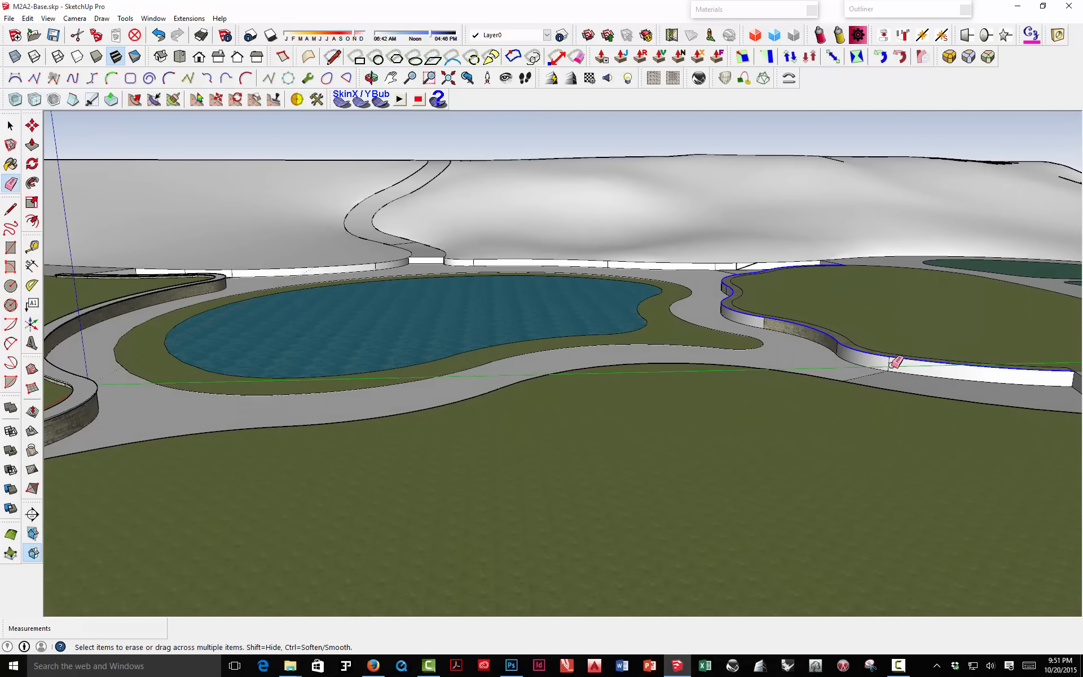
pyautogui.keyDown('ctrl'); pyautogui.click(890, 365); pyautogui.keyUp('ctrl')
pyautogui.keyDown('ctrl'); pyautogui.click(837, 348); pyautogui.keyUp('ctrl')
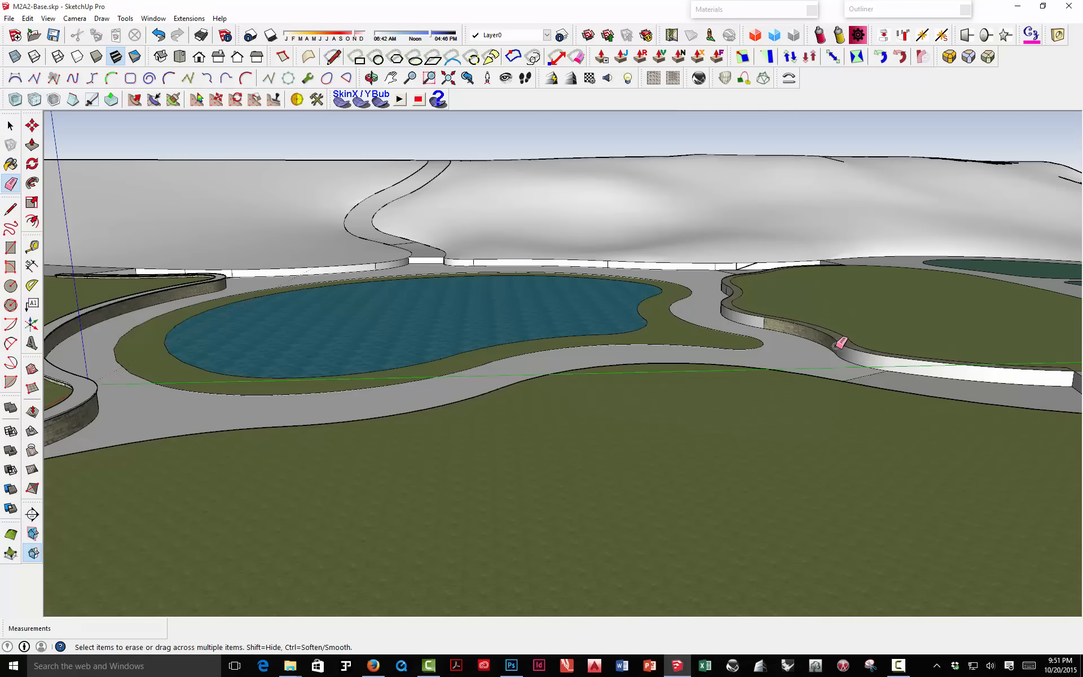
pyautogui.moveTo(735, 311); pyautogui.dragTo(955, 367, button='middle')
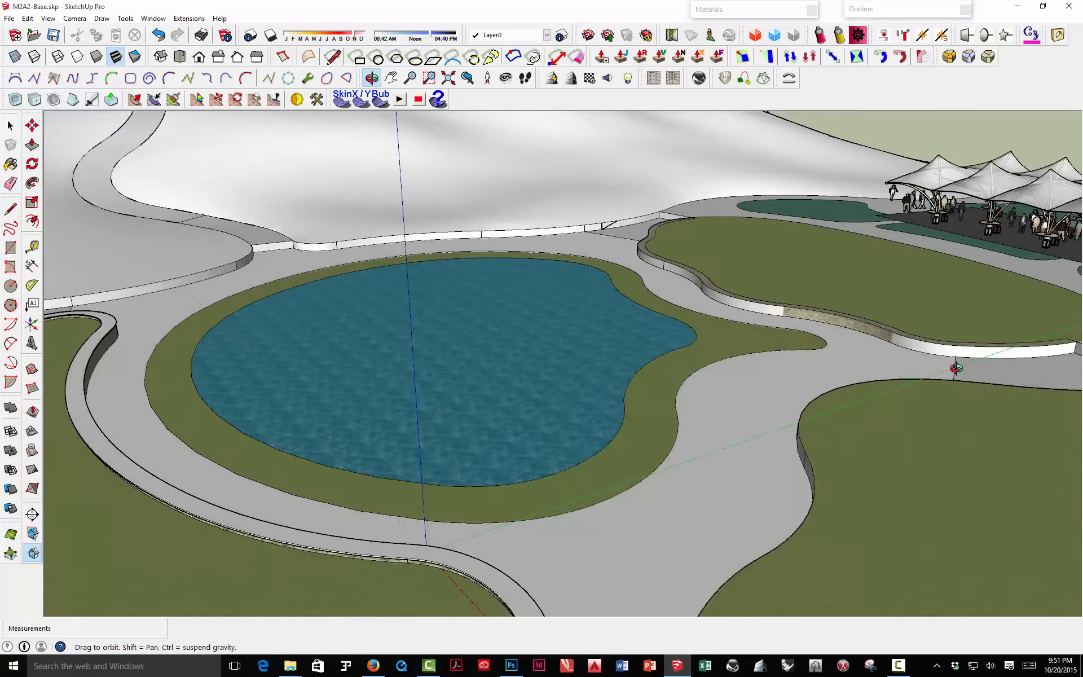
pyautogui.scroll(1, 688, 285)
pyautogui.scroll(3, 684, 271)
pyautogui.keyDown('ctrl'); pyautogui.click(683, 275); pyautogui.keyUp('ctrl')
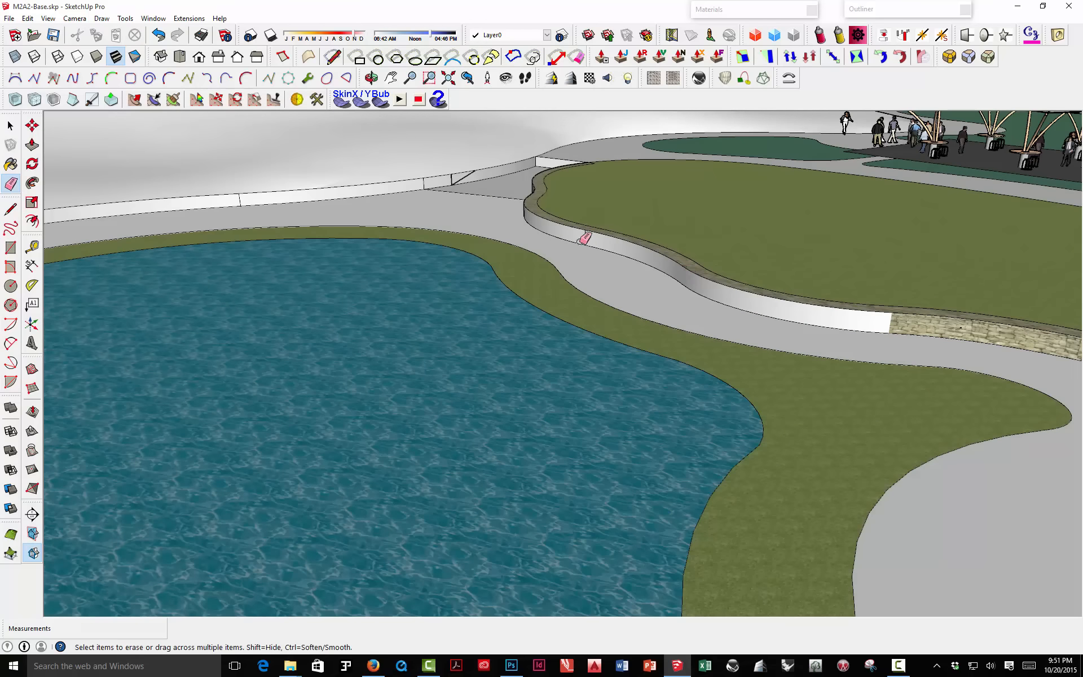
pyautogui.keyDown('ctrl'); pyautogui.click(586, 241); pyautogui.keyUp('ctrl')
# Step: Soften the short vertical edges clustered near the far end of the large lawn's wall
pyautogui.moveTo(507, 215); pyautogui.dragTo(846, 212, button='middle')
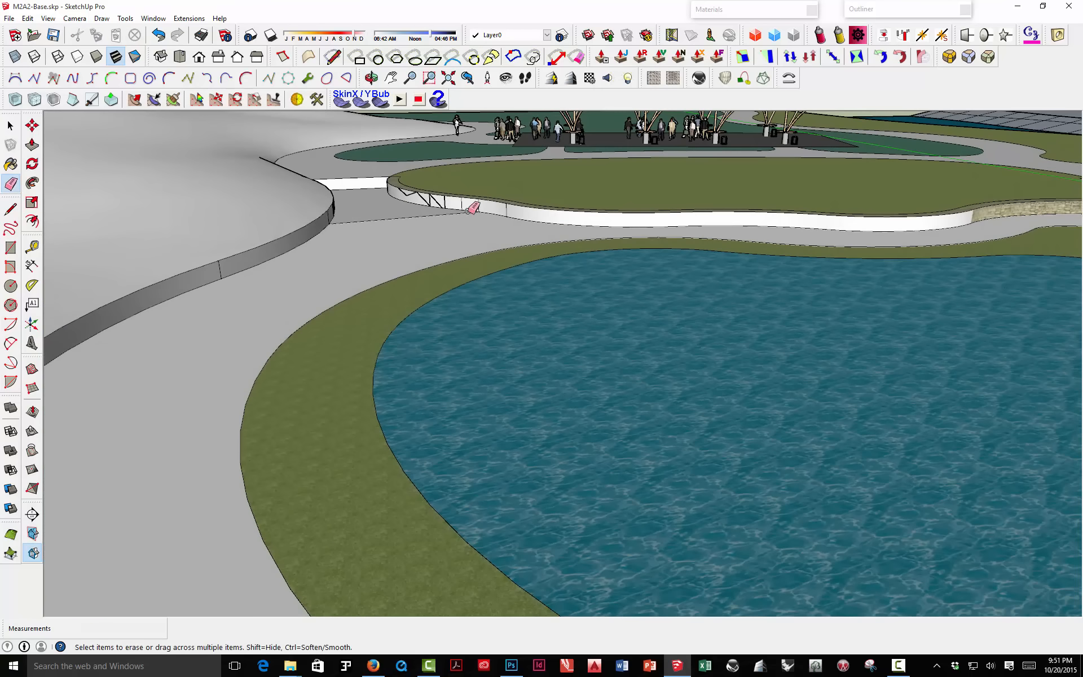
pyautogui.keyDown('ctrl'); pyautogui.moveTo(507, 213); pyautogui.dragTo(491, 206); pyautogui.keyUp('ctrl')
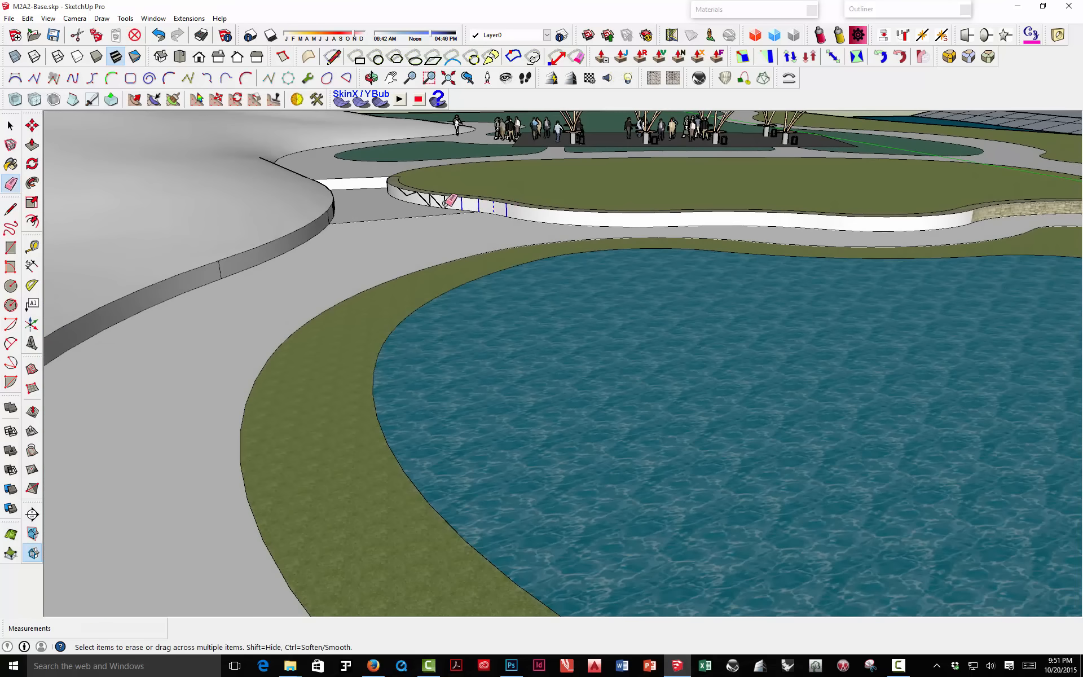
pyautogui.scroll(3, 422, 196)
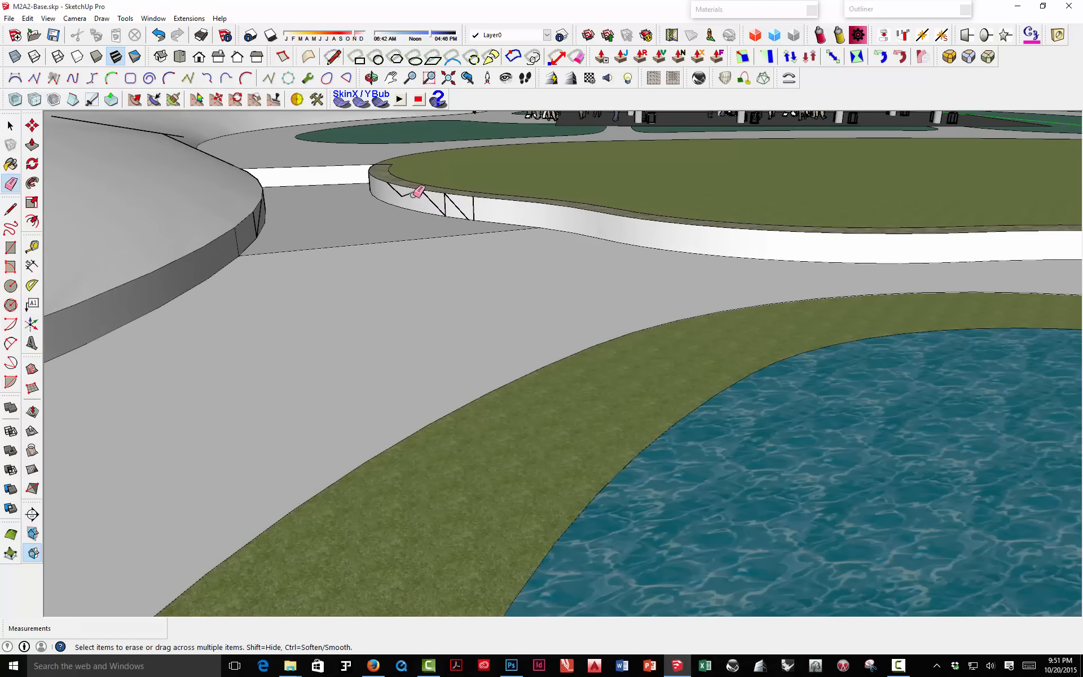
pyautogui.keyDown('ctrl'); pyautogui.moveTo(418, 194); pyautogui.dragTo(394, 181); pyautogui.keyUp('ctrl')
pyautogui.moveTo(394, 181)
pyautogui.mouseDown(button='middle')
pyautogui.moveTo(570, 198)
pyautogui.moveTo(511, 216)
pyautogui.mouseUp(button='middle')
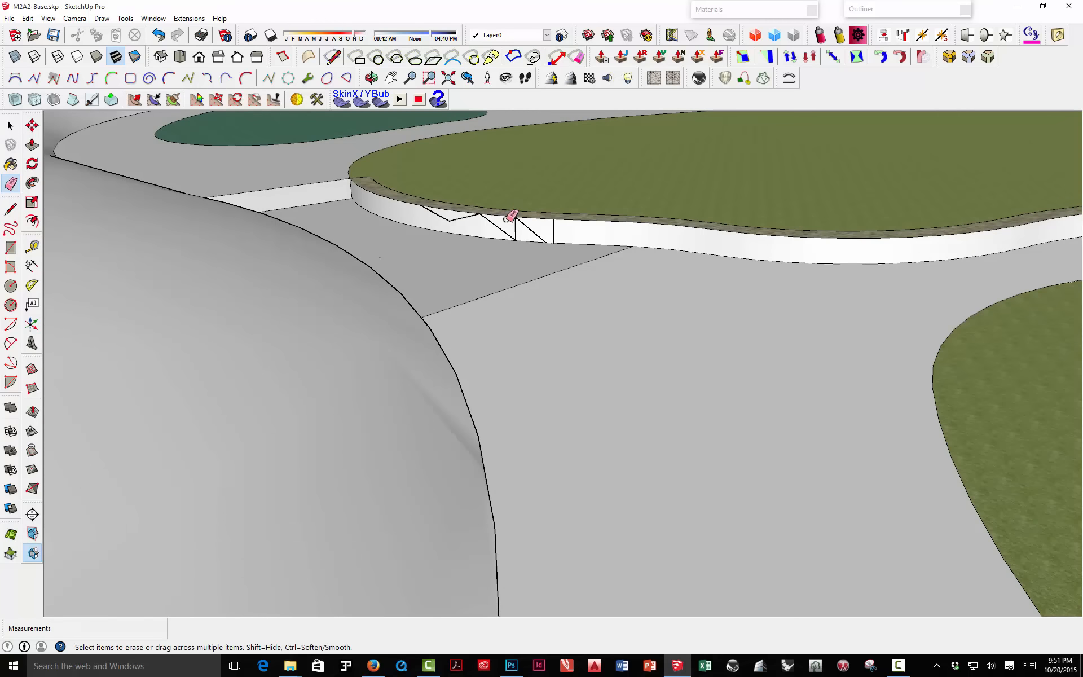
# Step: Delete the leftover vertical and diagonal stray lines on the wall face near its far end
pyautogui.press('space')
pyautogui.click(553, 231)
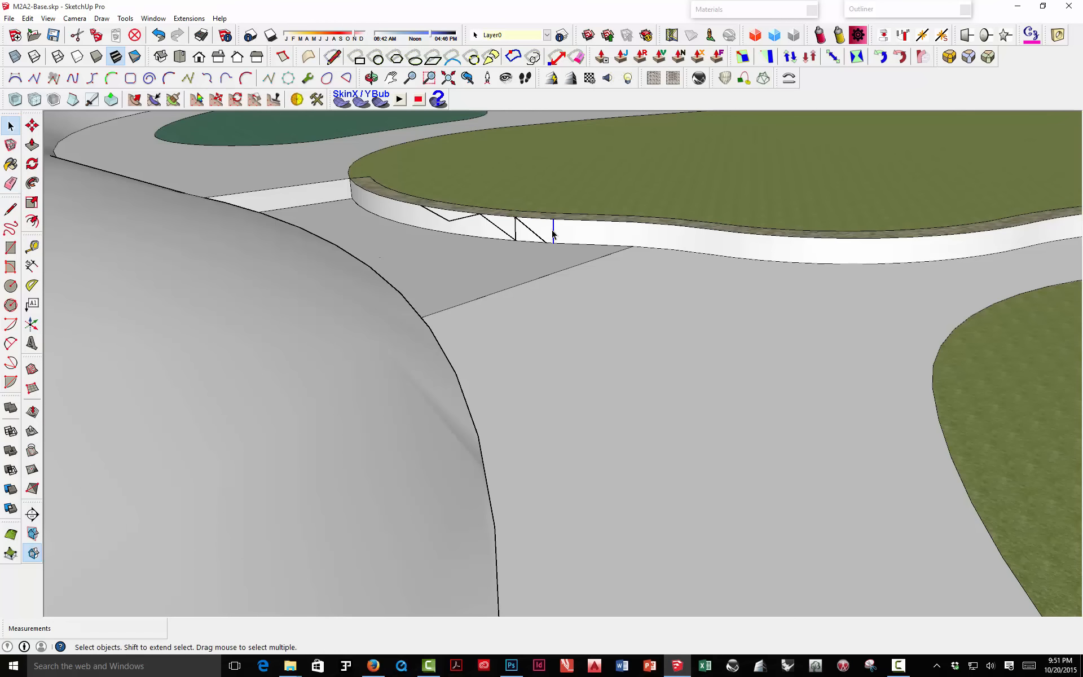
pyautogui.press('Delete')
pyautogui.click(516, 227)
pyautogui.press('Delete')
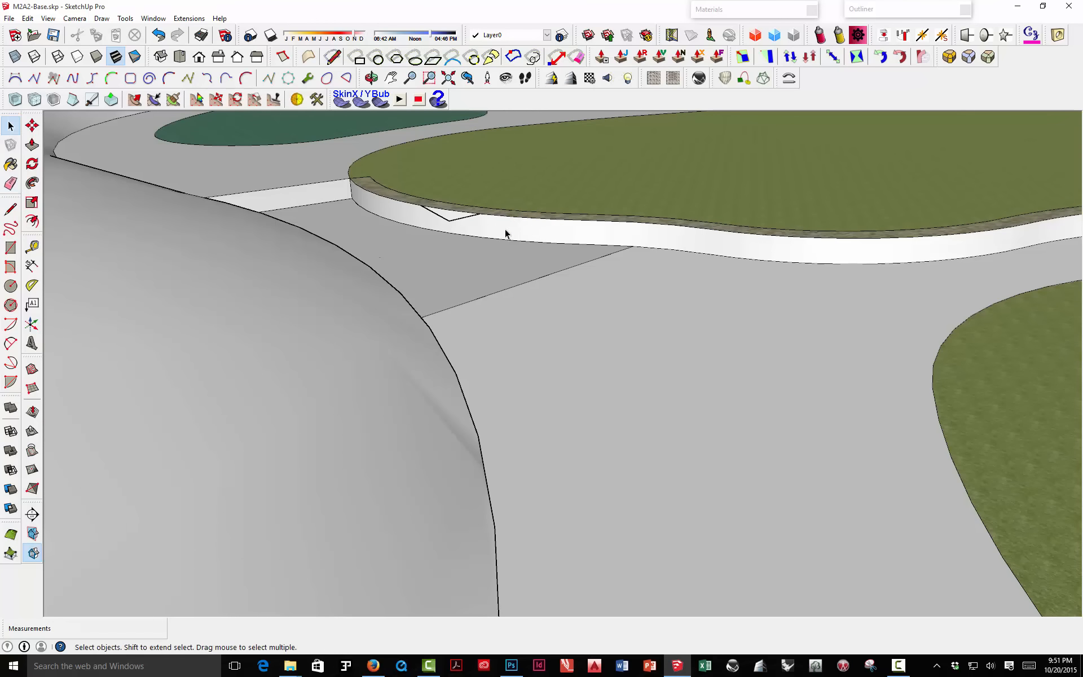
pyautogui.press('Delete')
pyautogui.click(443, 219)
pyautogui.press('Delete')
# Step: Paint the remaining unpainted face of the large lawn's wall with Stone_Coursed_Rough
pyautogui.scroll(-3, 481, 217)
pyautogui.moveTo(556, 235); pyautogui.dragTo(459, 254, button='middle')
pyautogui.click(10, 163)
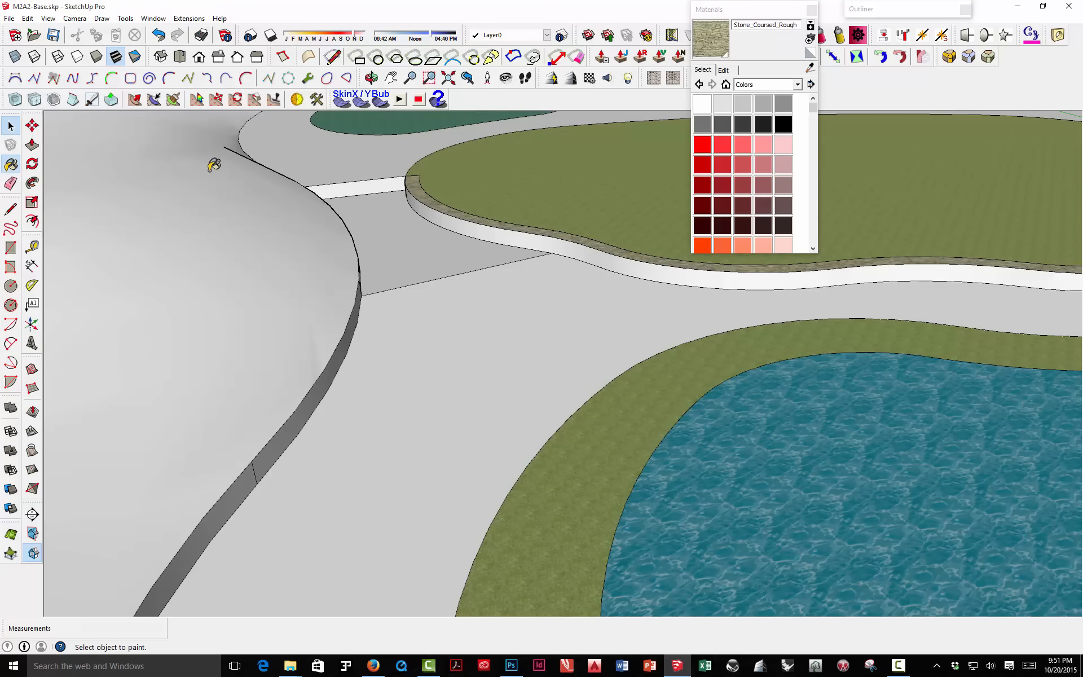
pyautogui.press('alt')
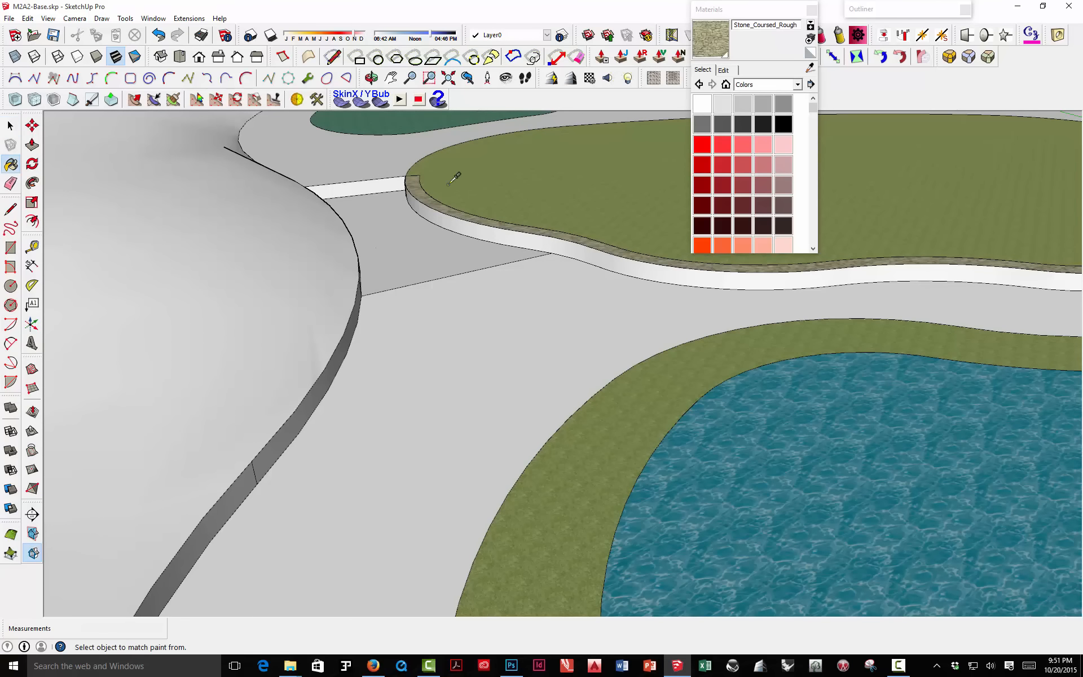
pyautogui.click(475, 222)
pyautogui.click(784, 10)
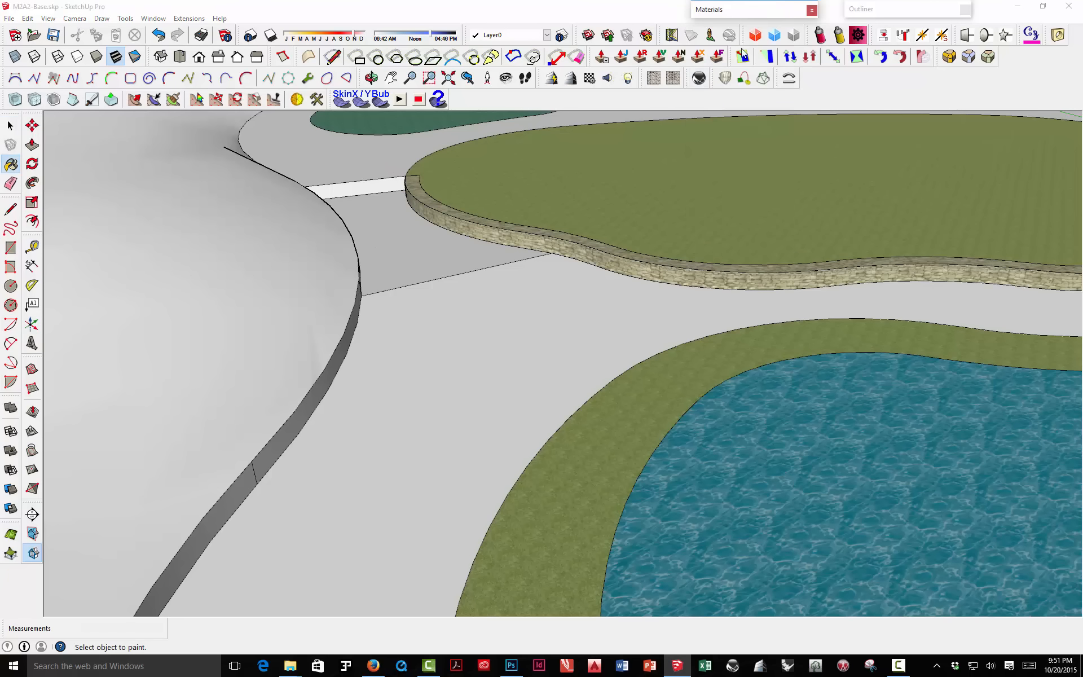
# Step: Raise the 2' stone strip 6" above the large lawn with Push/Pull to form the top of the wall
pyautogui.moveTo(525, 133)
pyautogui.mouseDown(button='middle')
pyautogui.moveTo(486, 160)
pyautogui.moveTo(464, 246)
pyautogui.moveTo(494, 305)
pyautogui.moveTo(434, 326)
pyautogui.mouseUp(button='middle')
pyautogui.scroll(3, 385, 334)
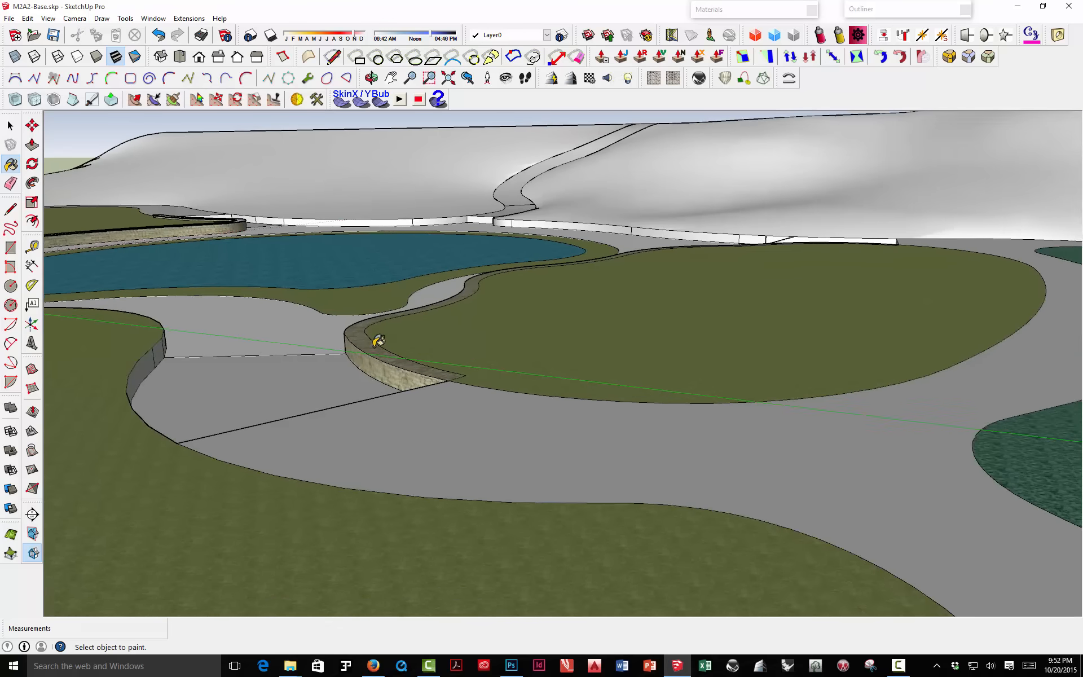
pyautogui.press('p')
pyautogui.click(396, 366)
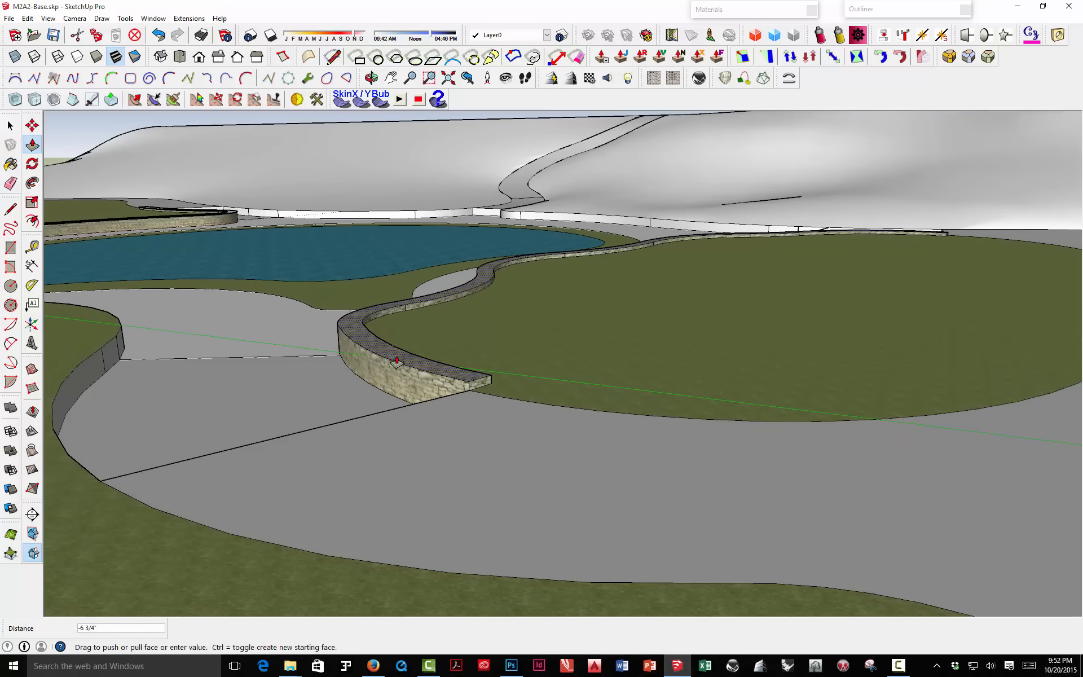
pyautogui.click(397, 359)
pyautogui.click(397, 359)
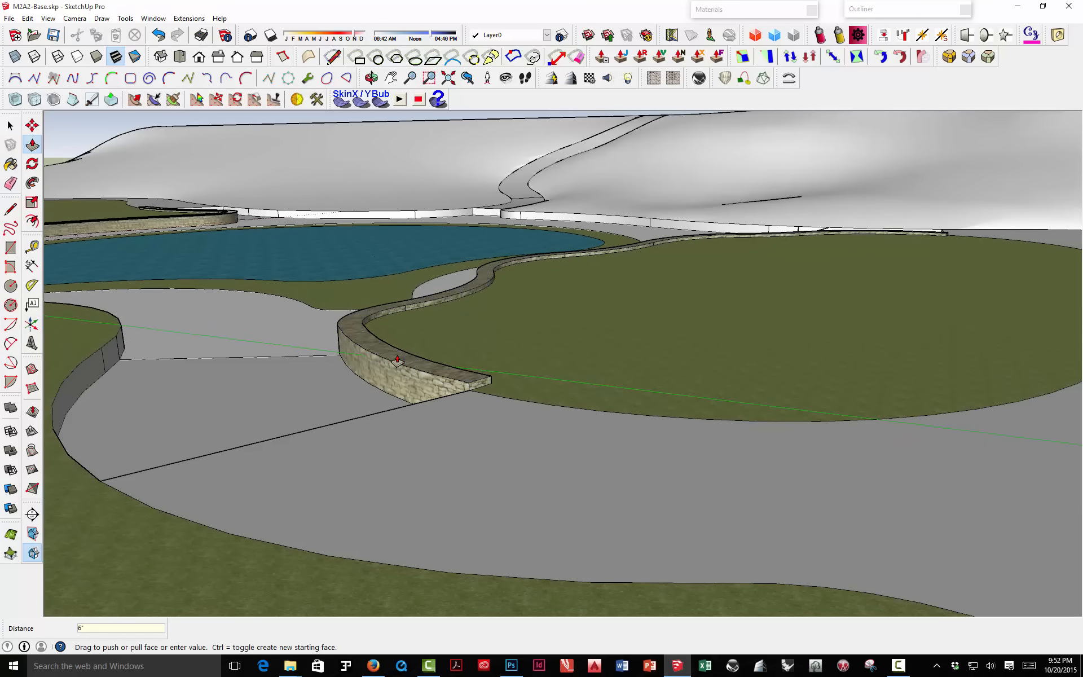
# Step: Select the wall's top face with its edges and copy it 2" straight up
pyautogui.moveTo(397, 359); pyautogui.dragTo(430, 334, button='middle')
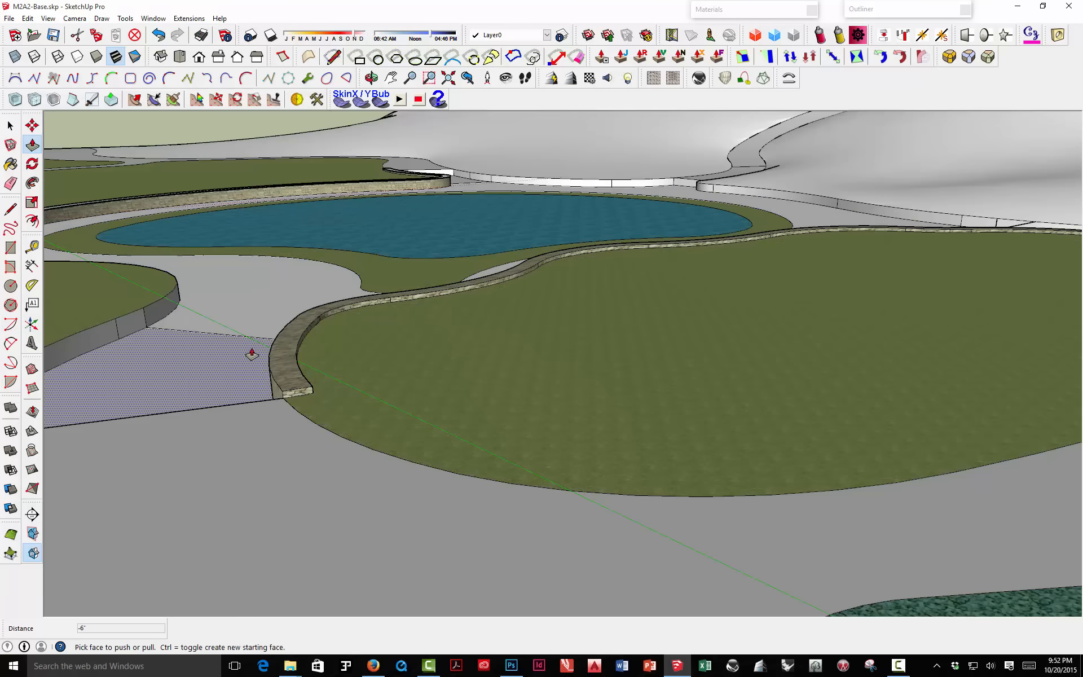
pyautogui.moveTo(248, 355); pyautogui.dragTo(522, 334, button='middle')
pyautogui.press('space')
pyautogui.doubleClick(437, 352)
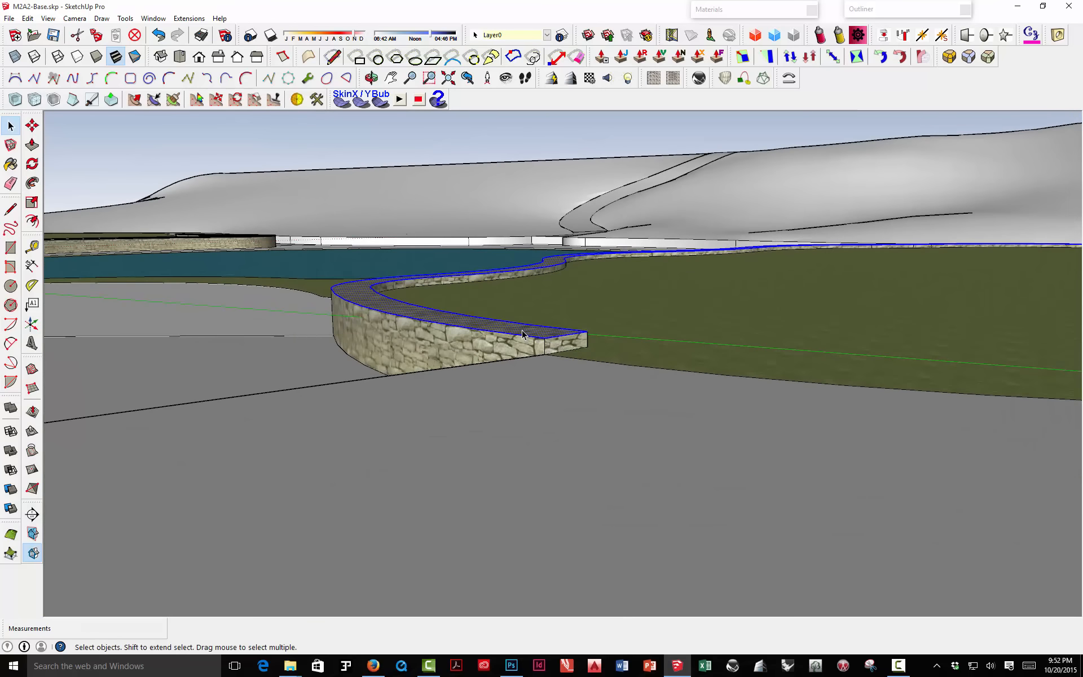
pyautogui.scroll(2, 532, 372)
pyautogui.press('m')
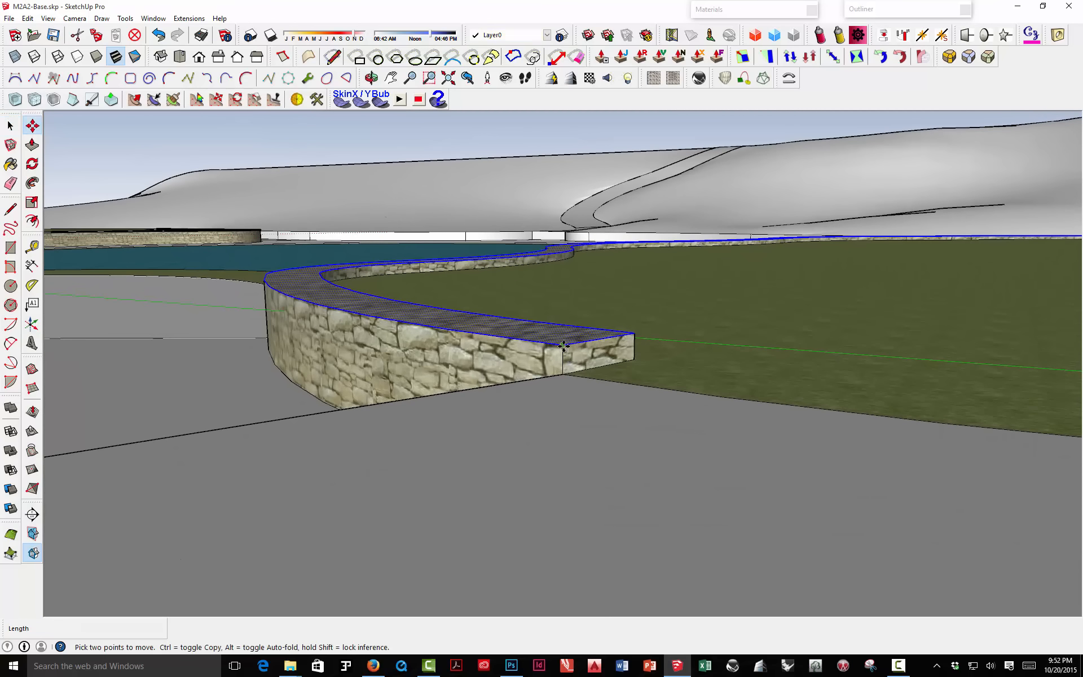
pyautogui.click(563, 345)
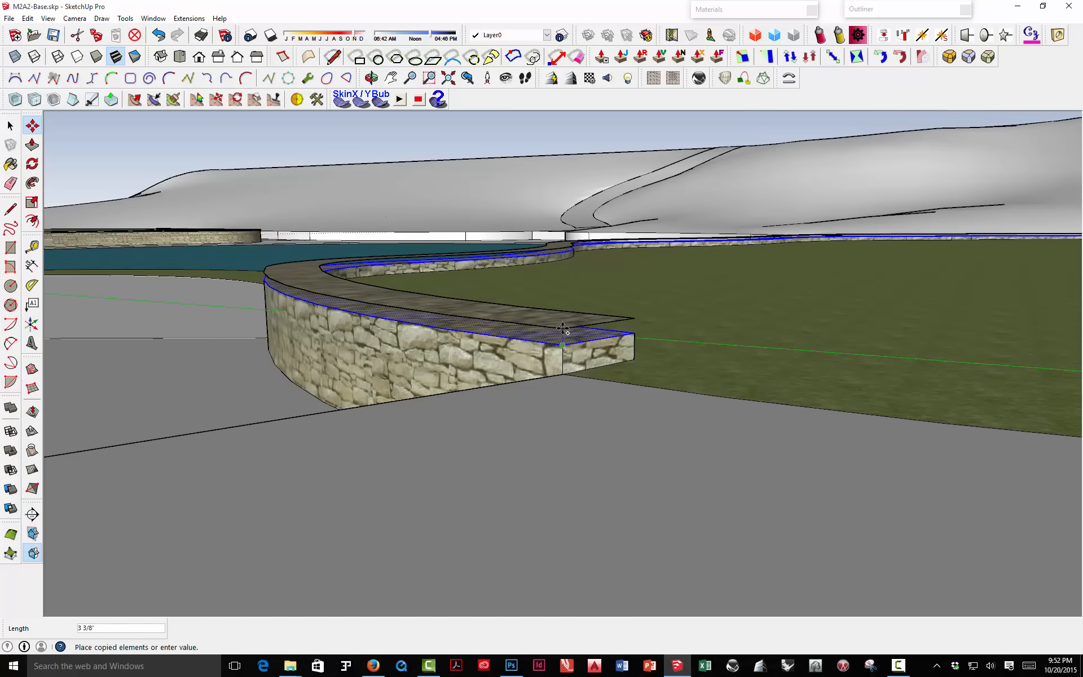
pyautogui.write('2')
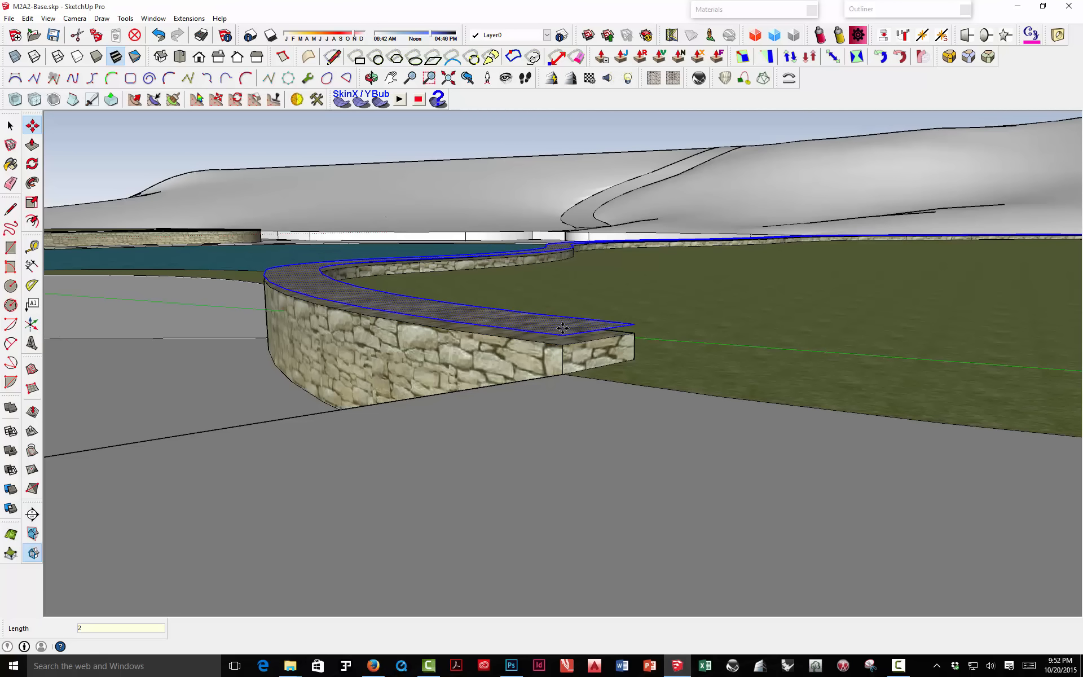
pyautogui.press('Return')
# Step: Make the copied top face a group and open that group for editing
pyautogui.press('space')
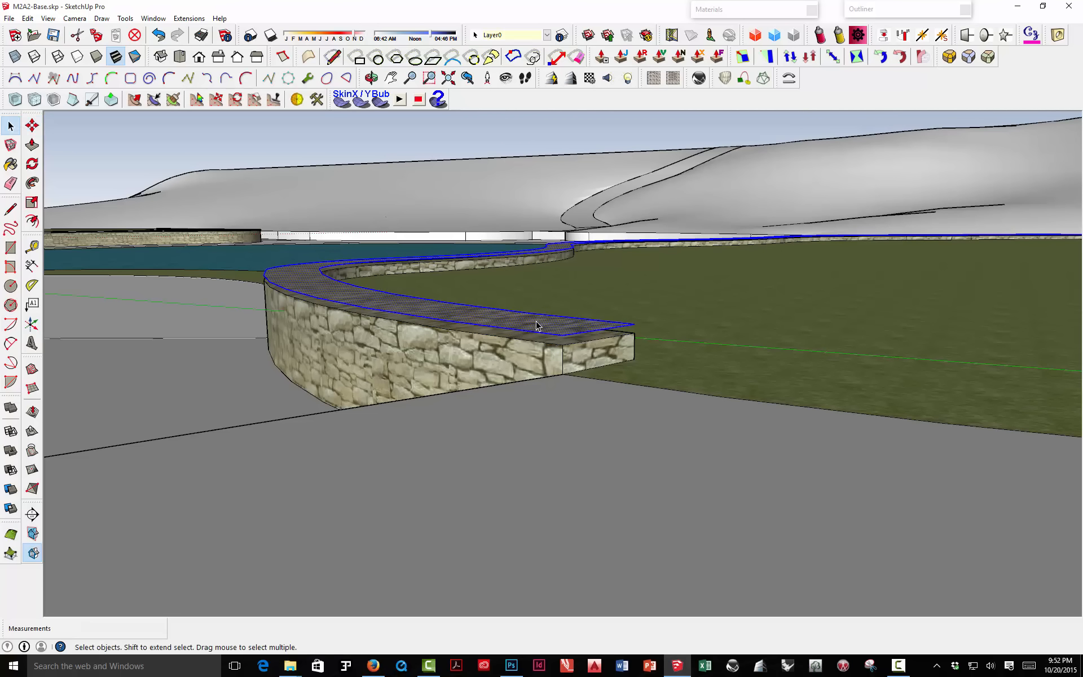
pyautogui.rightClick(537, 326)
pyautogui.click(573, 420)
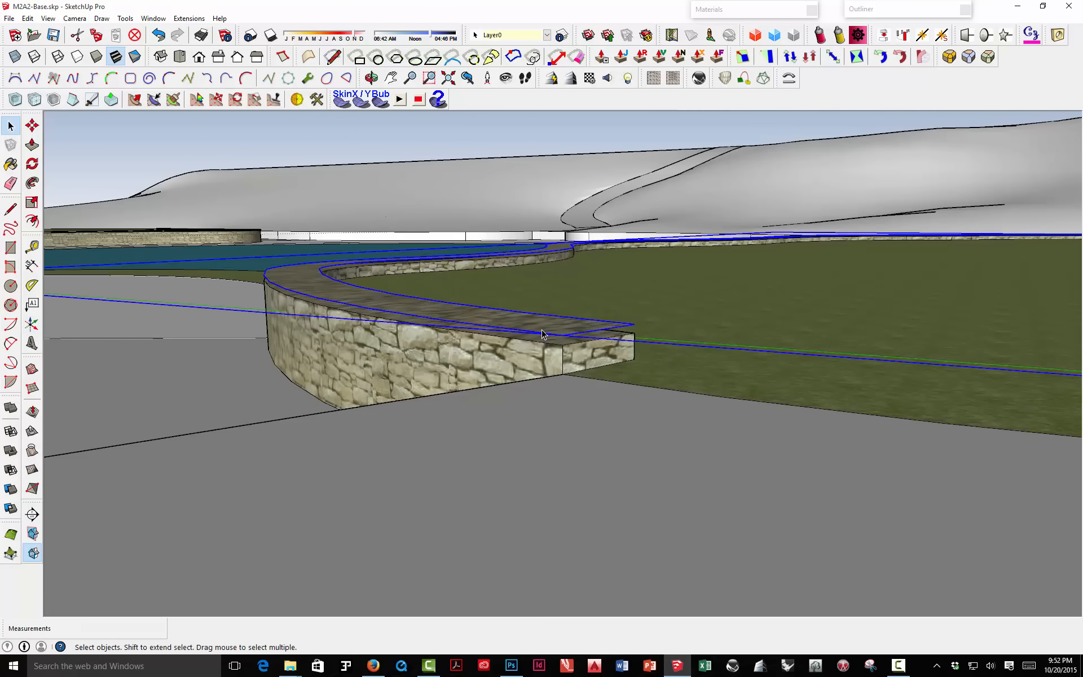
pyautogui.doubleClick(543, 330)
pyautogui.moveTo(544, 331); pyautogui.dragTo(484, 362, button='middle')
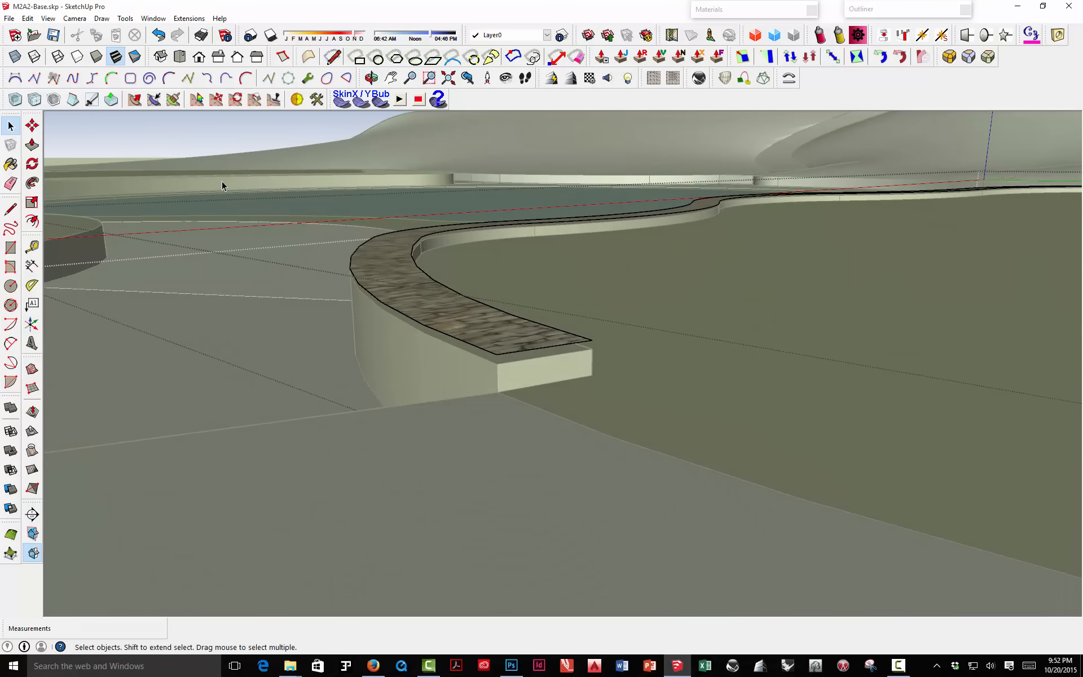
# Step: Sample the Default material from the finished wall across the pond and paint the new cap face with it
pyautogui.press('b')
pyautogui.moveTo(201, 176)
pyautogui.mouseDown(button='middle')
pyautogui.moveTo(424, 274)
pyautogui.moveTo(341, 295)
pyautogui.mouseUp(button='middle')
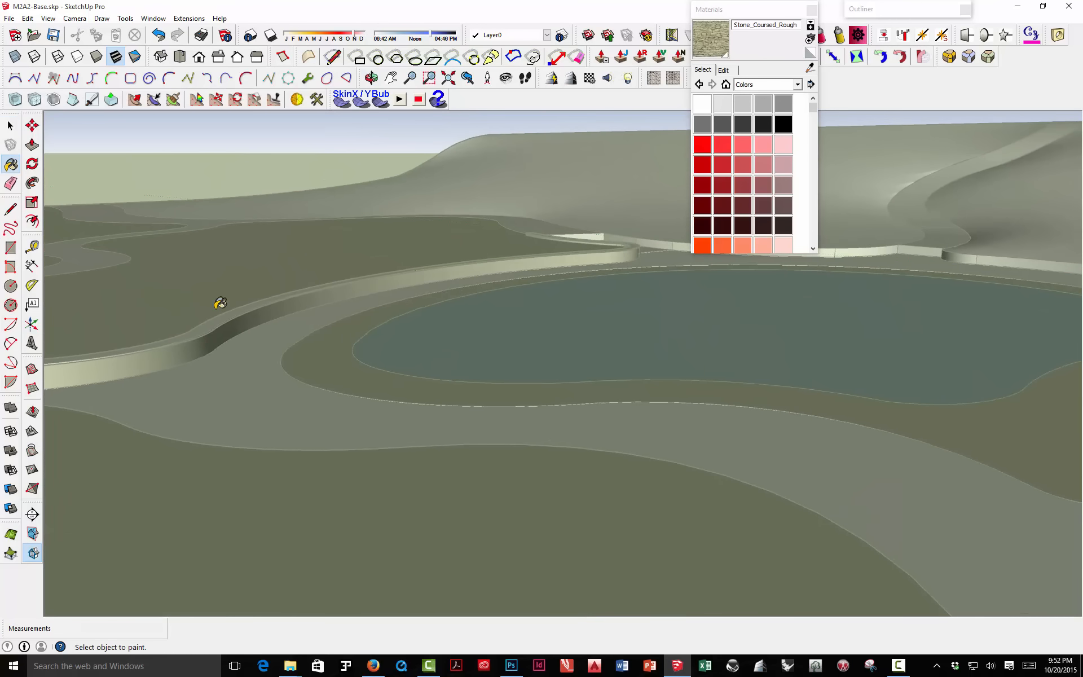
pyautogui.press('alt')
pyautogui.keyDown('alt'); pyautogui.click(220, 318); pyautogui.keyUp('alt')
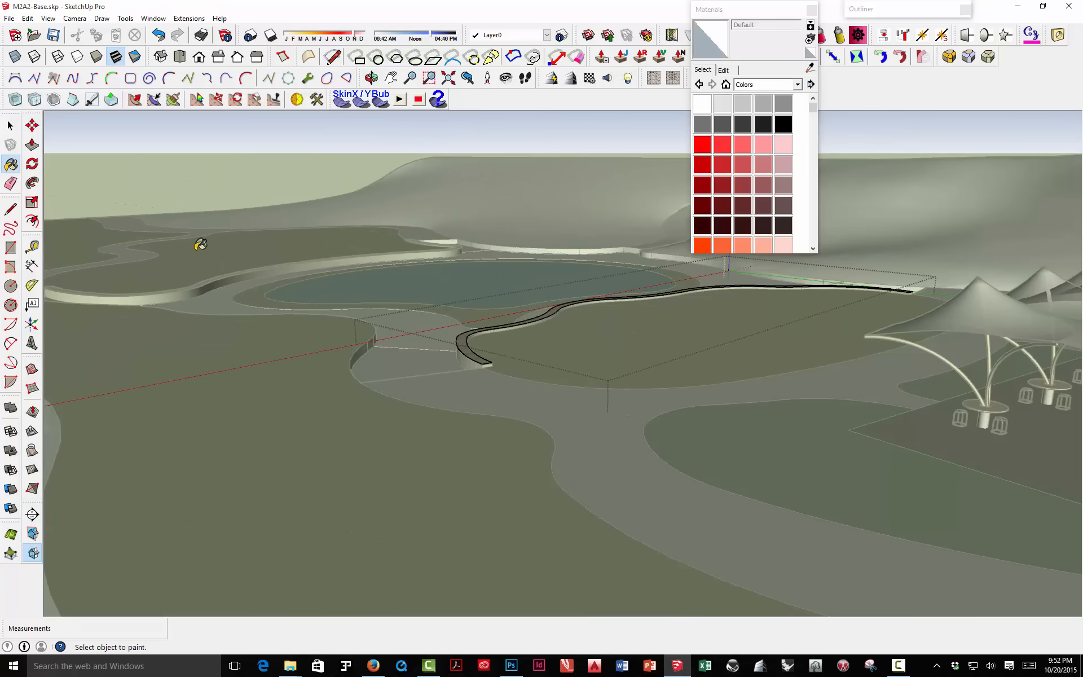
pyautogui.scroll(4, 462, 339)
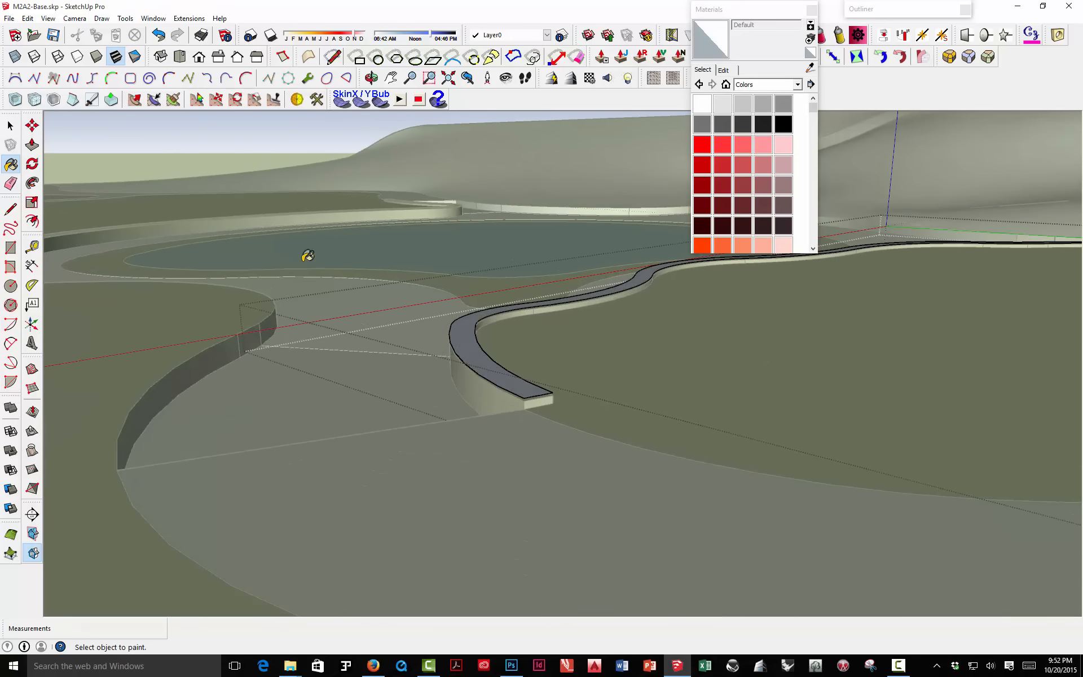
pyautogui.press('space')
# Step: Extrude the cap face about 2 1/2" with Push/Pull to give the wall cap its thickness
pyautogui.moveTo(535, 417); pyautogui.dragTo(500, 332, button='middle')
pyautogui.press('p')
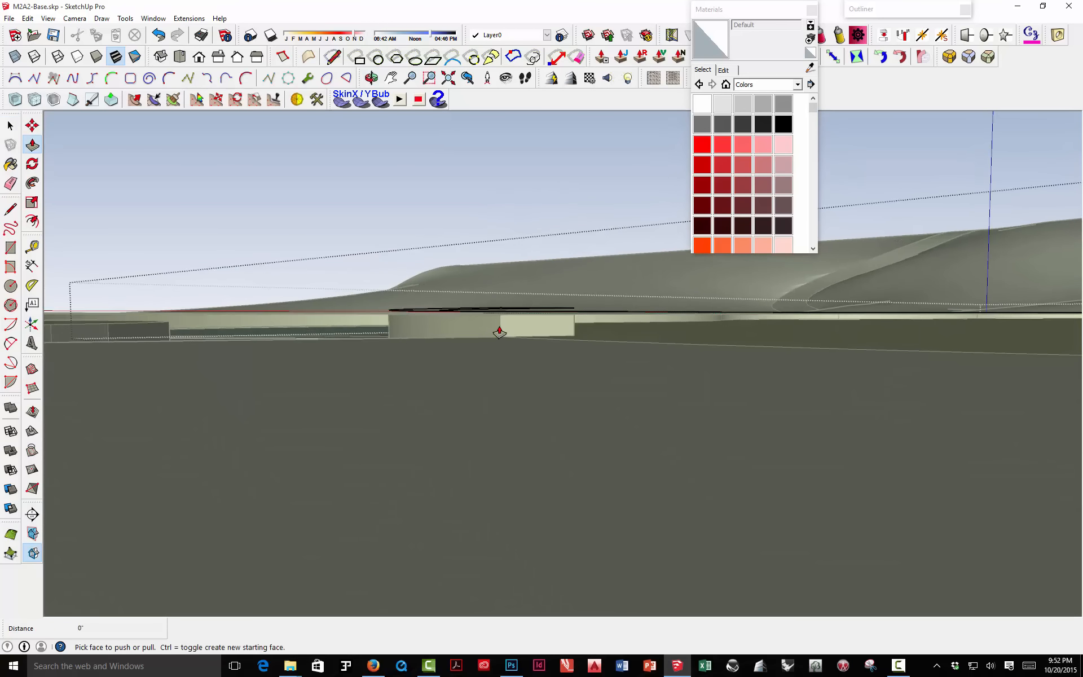
pyautogui.scroll(3, 499, 332)
pyautogui.click(506, 293)
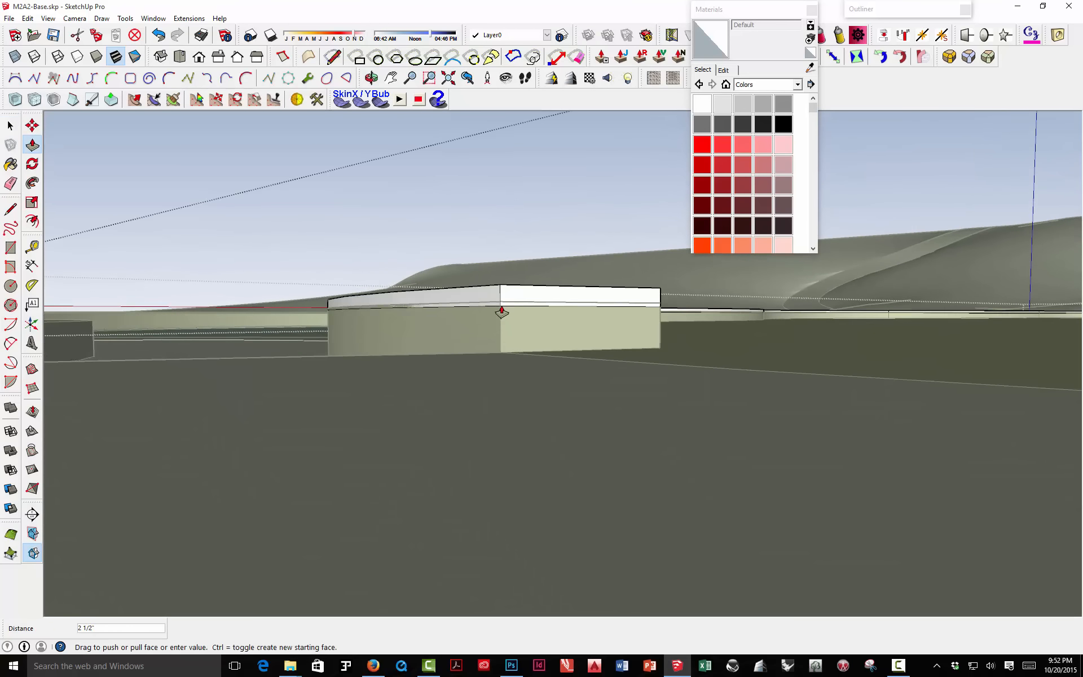
pyautogui.click(508, 307)
pyautogui.moveTo(518, 285); pyautogui.dragTo(495, 309, button='middle')
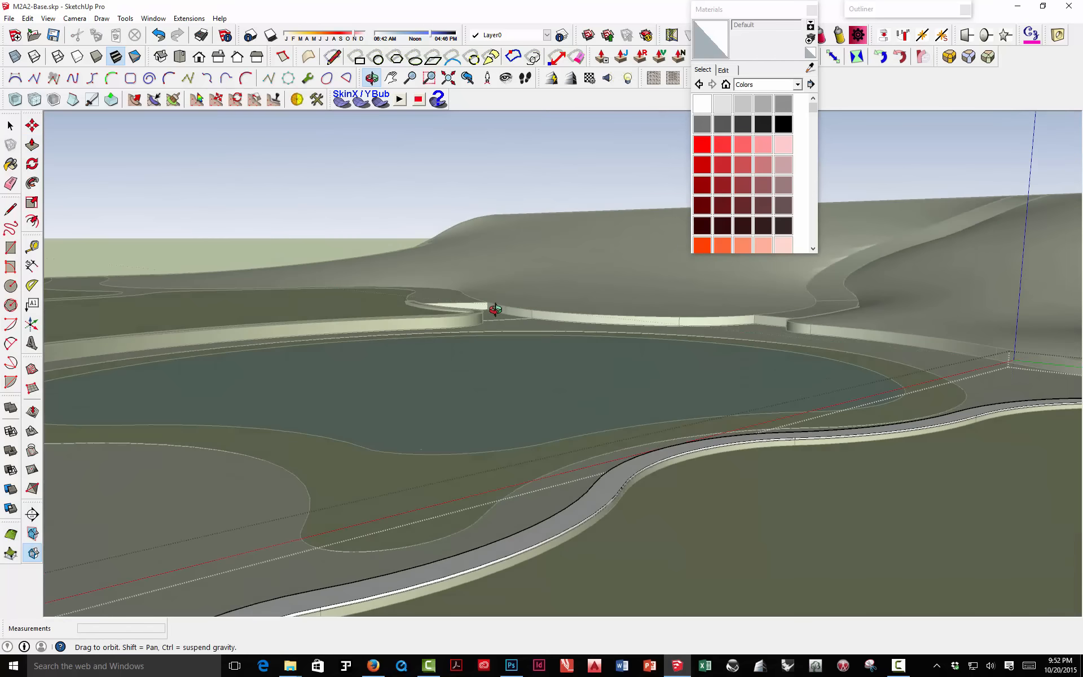
# Step: Undo the last extrusion of the wall cap face
pyautogui.scroll(6, 502, 305)
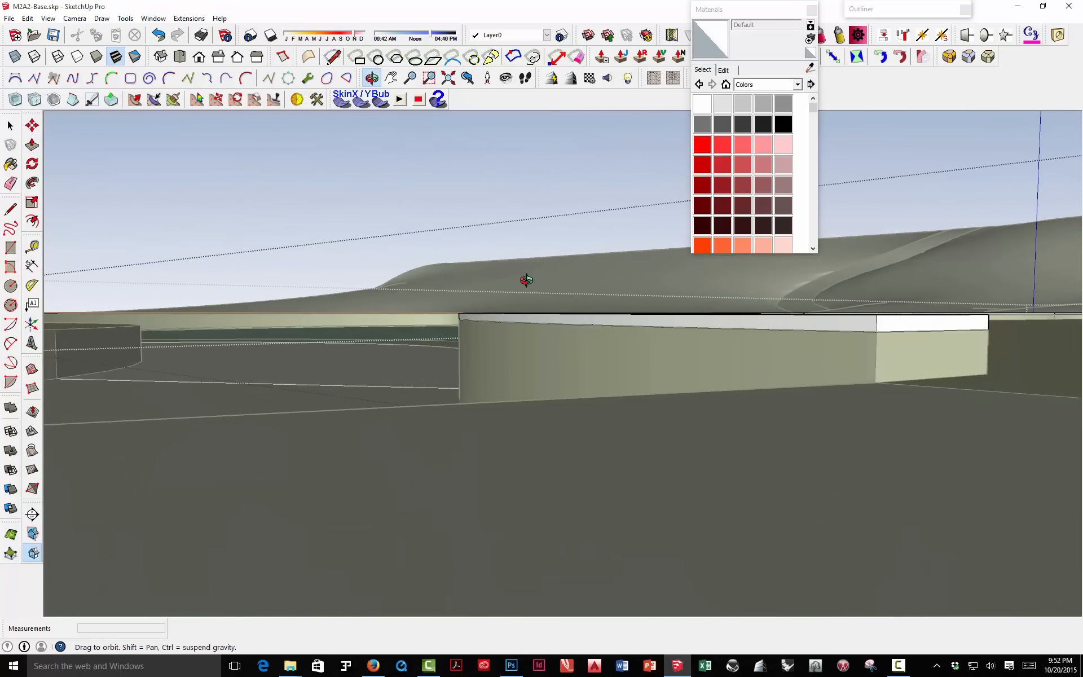
pyautogui.scroll(-5, 526, 280)
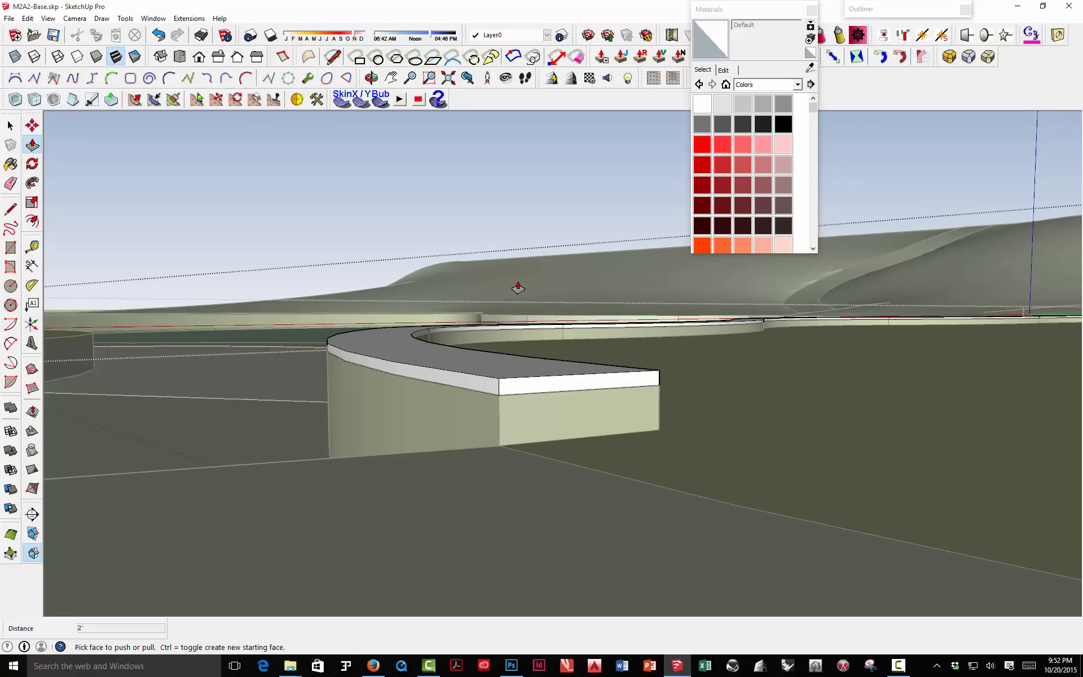
pyautogui.hotkey('ctrl', 'z')
pyautogui.press('space')
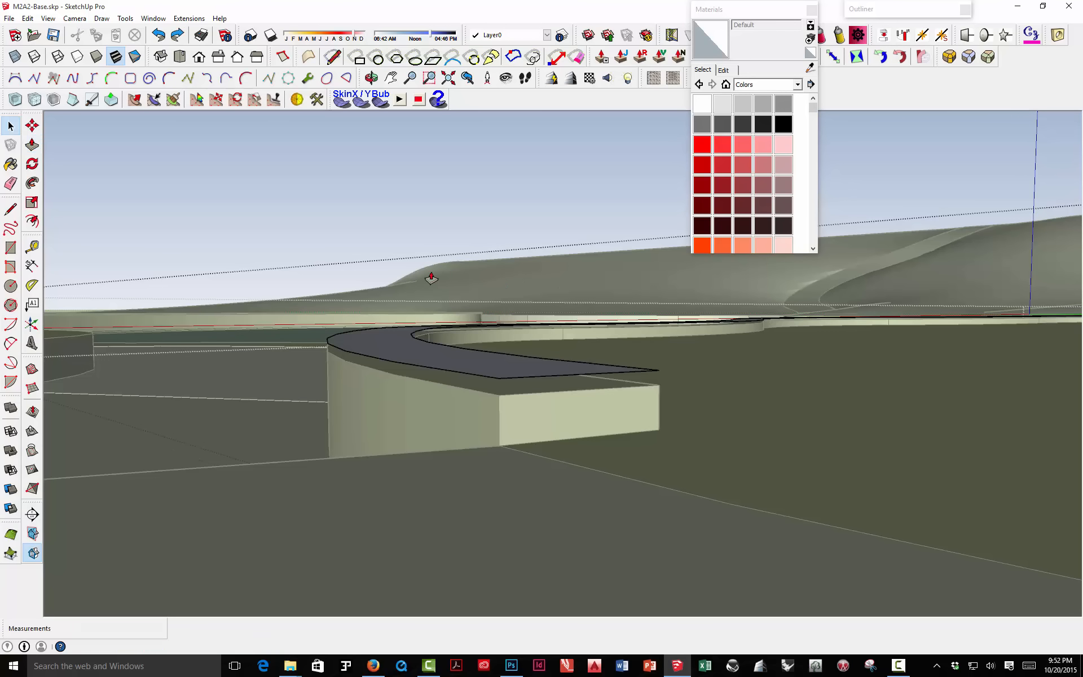
# Step: Offset the cap face's outline slightly outward so the cap overhangs the wall on all sides
pyautogui.moveTo(446, 338); pyautogui.dragTo(430, 358, button='middle')
pyautogui.scroll(-2, 432, 355)
pyautogui.click(382, 431)
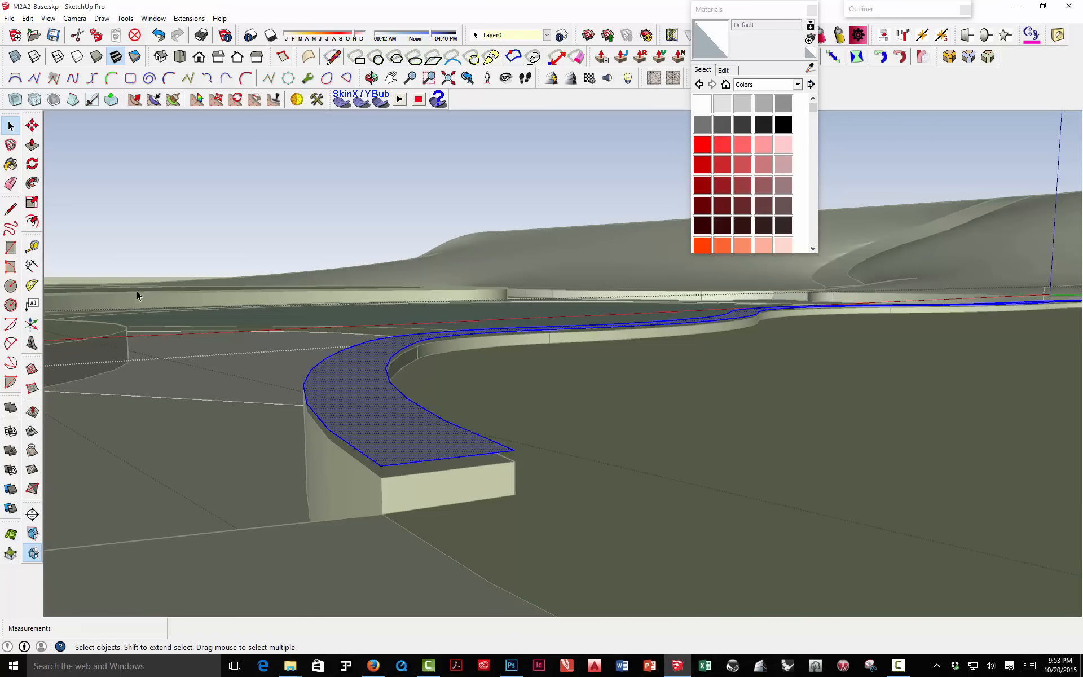
pyautogui.click(32, 221)
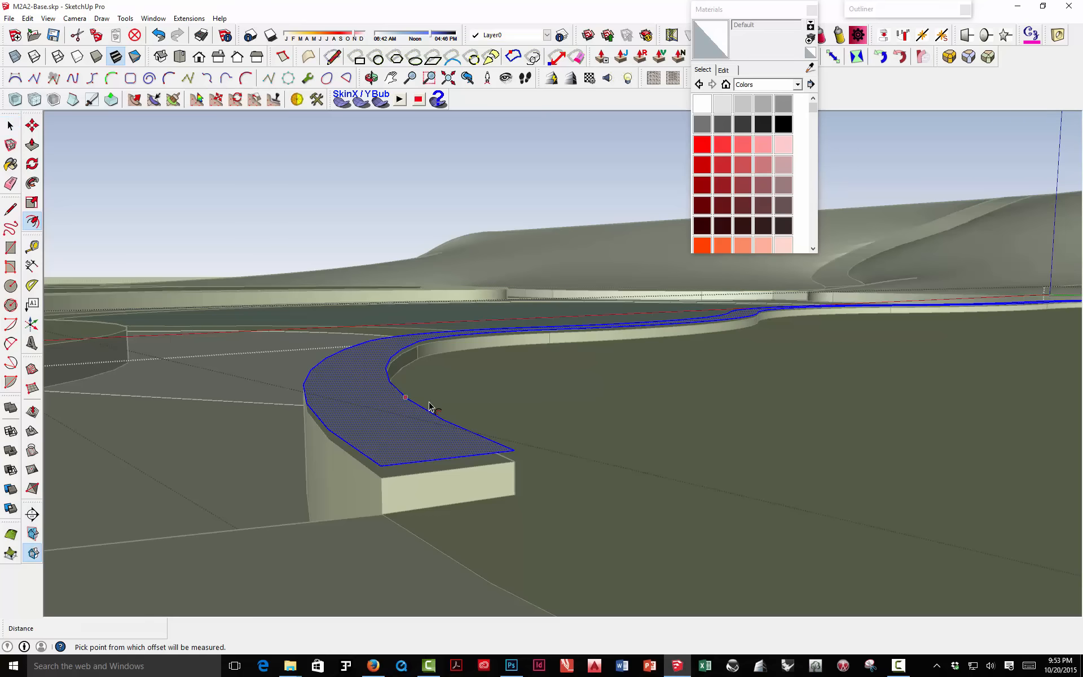
pyautogui.click(432, 415)
pyautogui.click(431, 411)
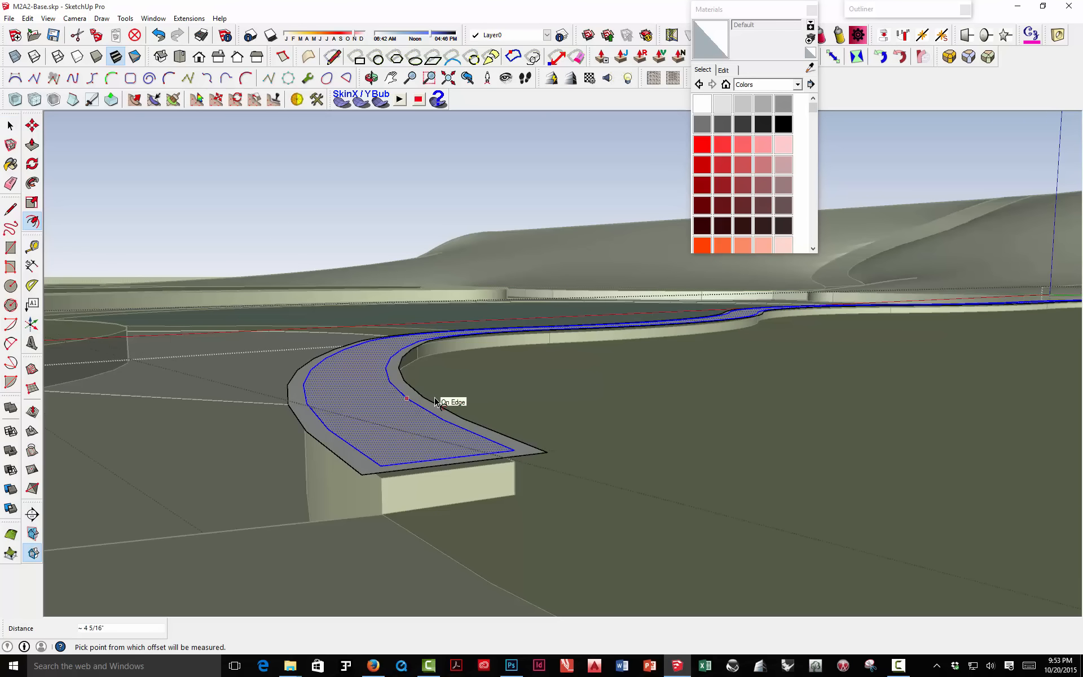
pyautogui.press('space')
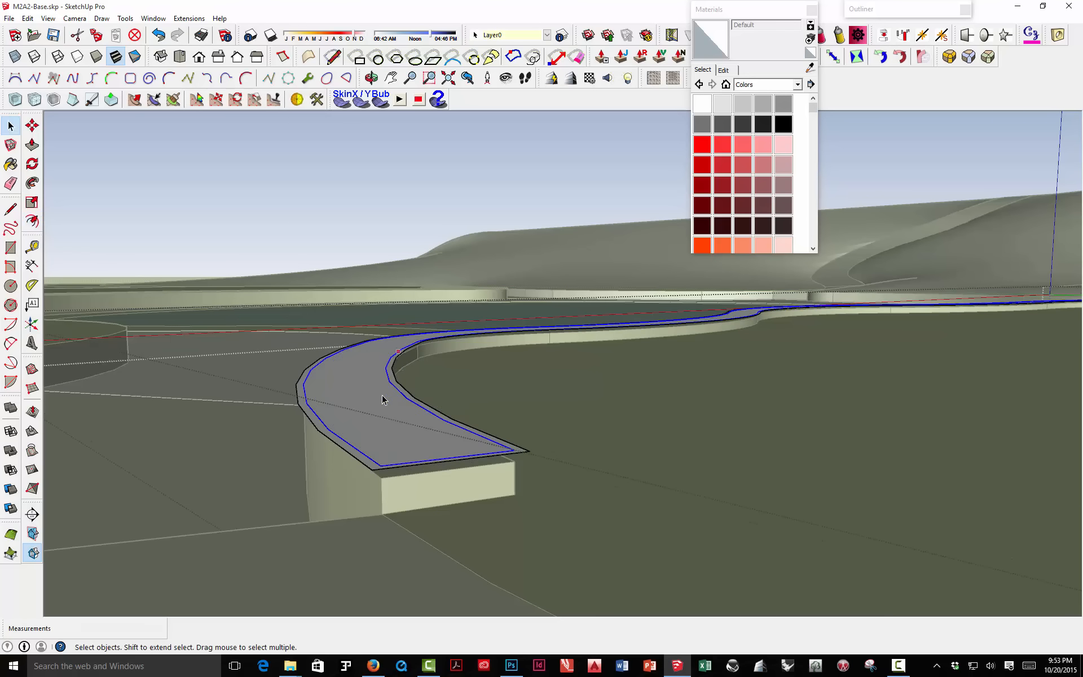
# Step: Delete the original inner outline and keep the widened cap as one face
pyautogui.click(376, 410)
pyautogui.keyDown('shift'); pyautogui.click(376, 410); pyautogui.keyUp('shift')
pyautogui.press('Delete')
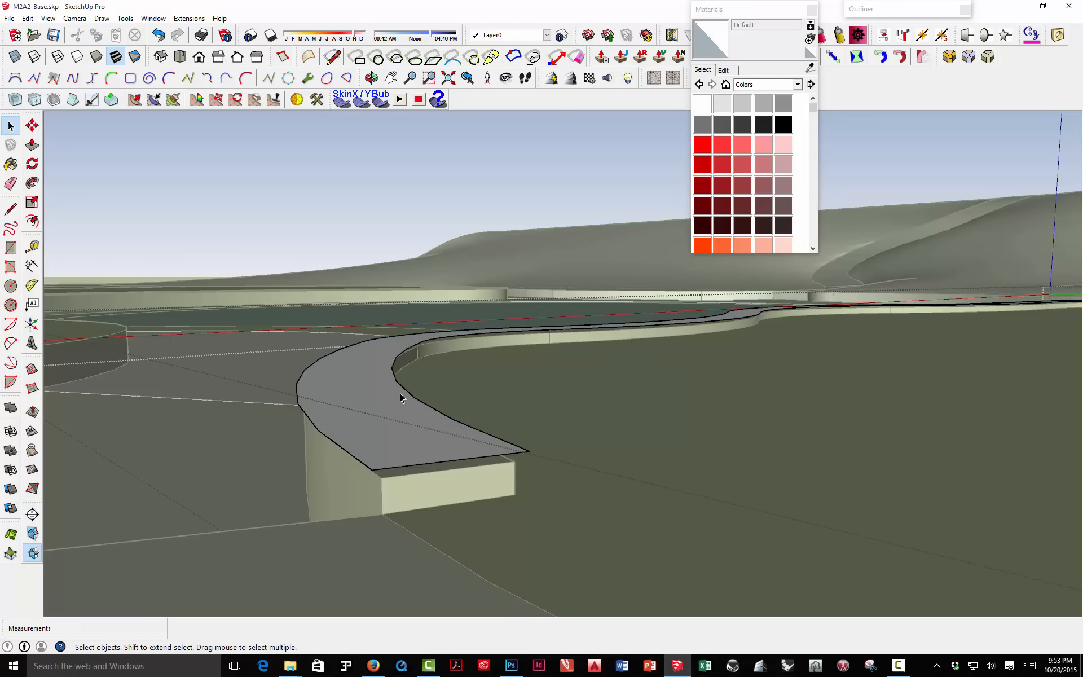
# Step: Select the widened cap face with its edges and make it a group
pyautogui.moveTo(393, 438); pyautogui.dragTo(369, 412, button='middle')
pyautogui.doubleClick(368, 412)
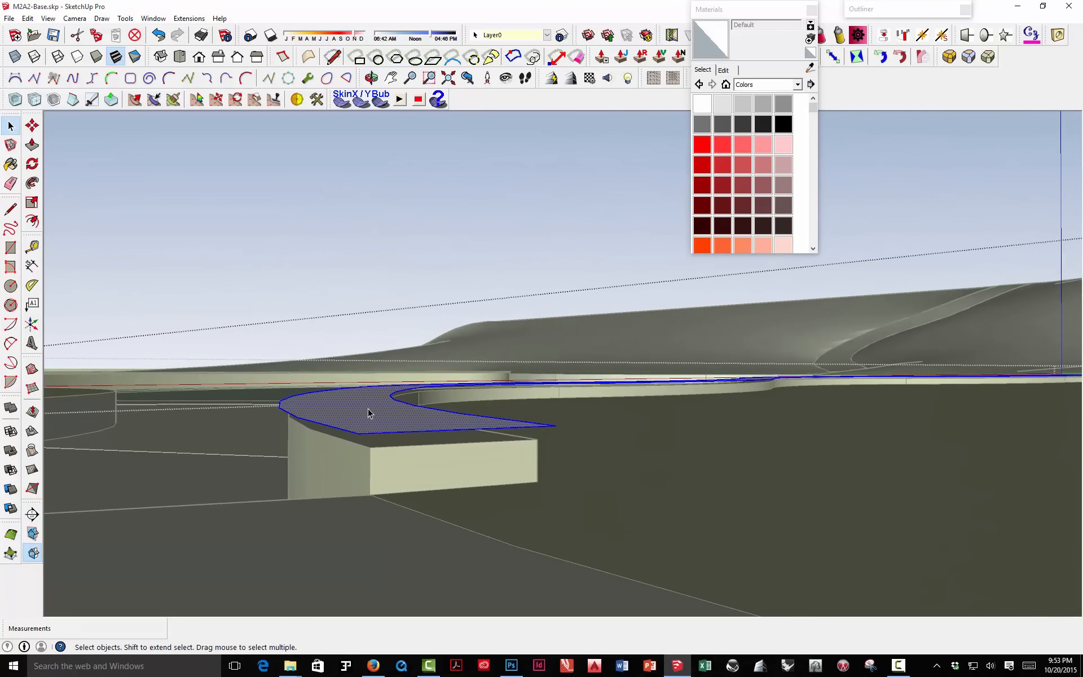
pyautogui.rightClick(368, 412)
pyautogui.click(409, 228)
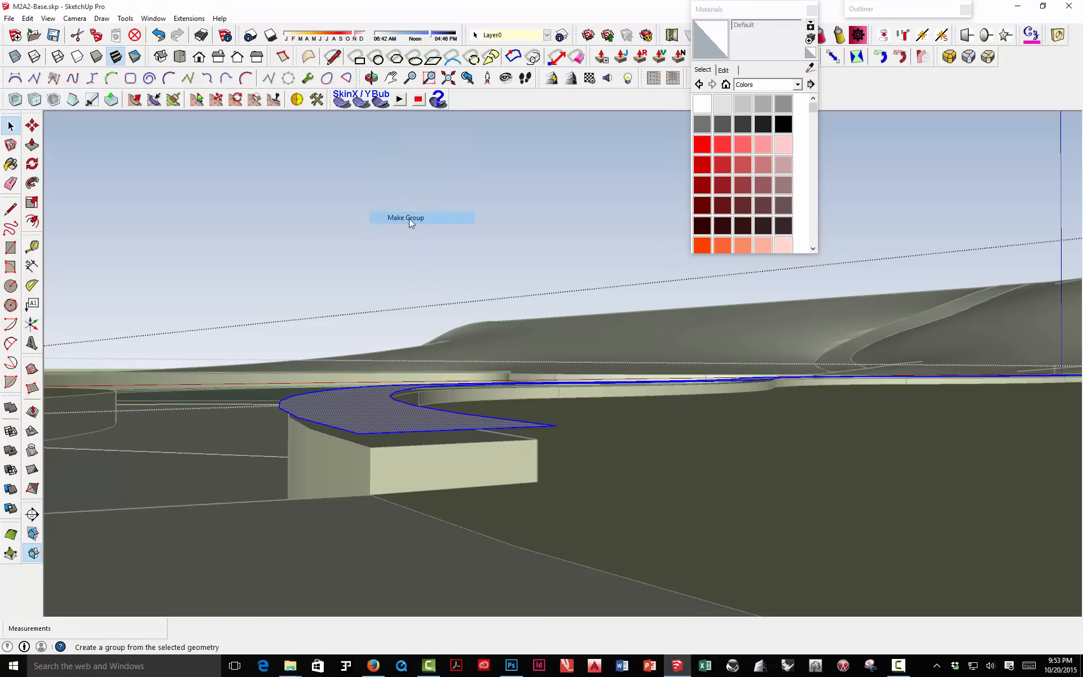
pyautogui.press('Escape')
# Step: Extrude the widened cap face 2" with Push/Pull so its thickness reaches the top corner of the wall
pyautogui.moveTo(370, 416)
pyautogui.mouseDown(button='middle')
pyautogui.moveTo(374, 387)
pyautogui.moveTo(371, 417)
pyautogui.mouseUp(button='middle')
pyautogui.moveTo(387, 422); pyautogui.dragTo(432, 419, button='middle')
pyautogui.scroll(-2, 412, 402)
pyautogui.scroll(-6, 435, 416)
pyautogui.scroll(-5, 443, 435)
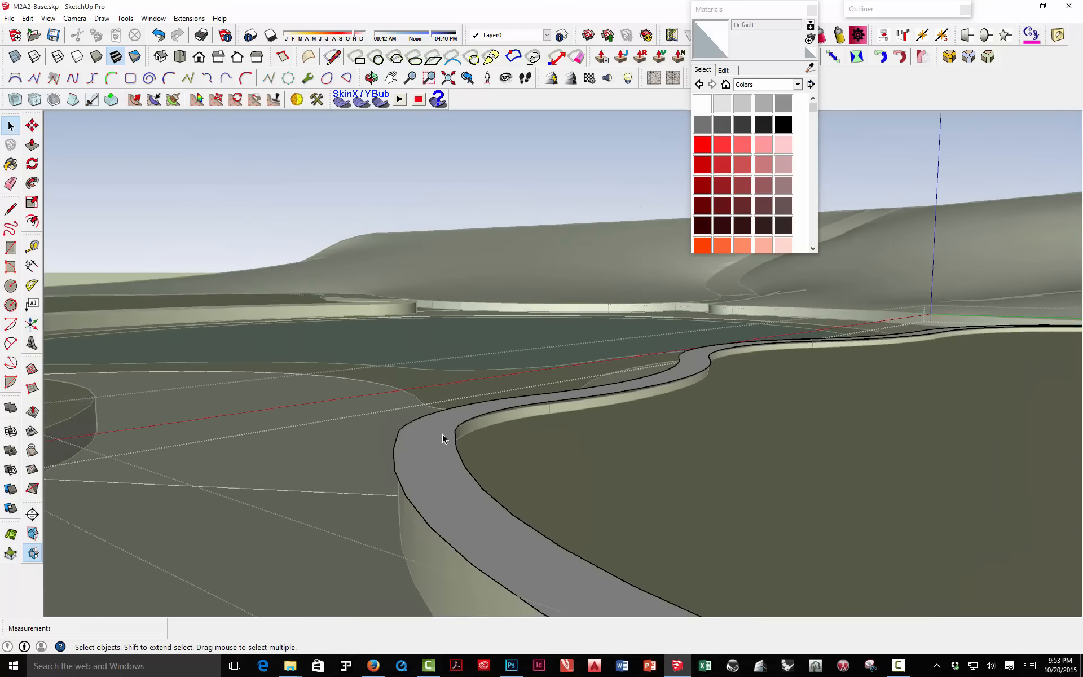
pyautogui.moveTo(536, 525); pyautogui.dragTo(531, 472, button='middle')
pyautogui.scroll(6, 507, 438)
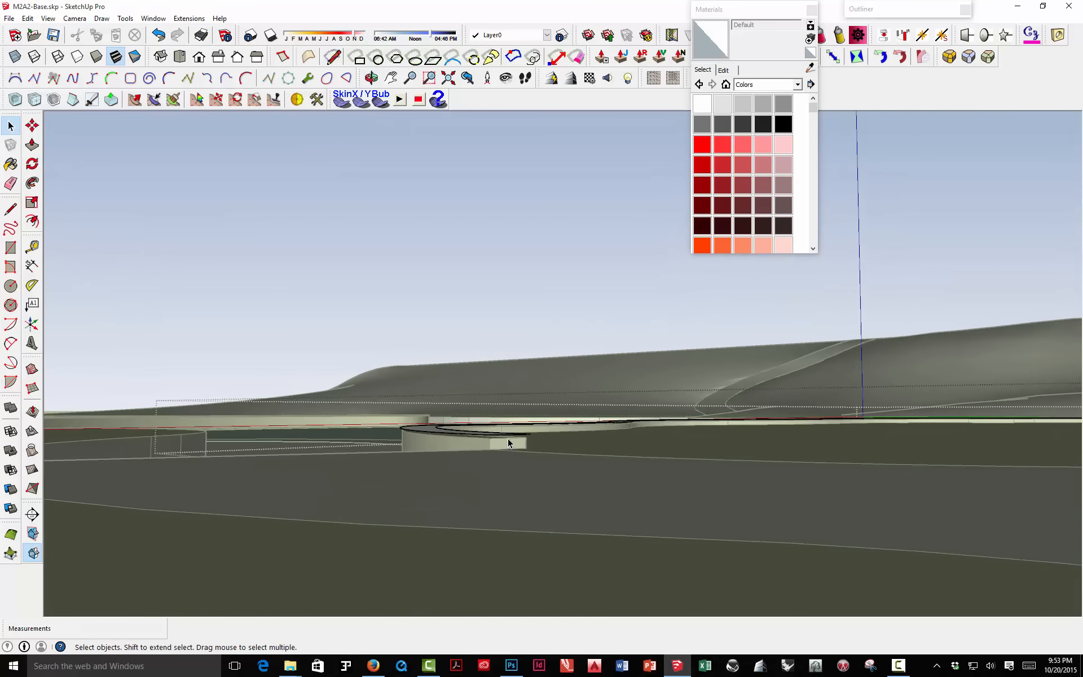
pyautogui.moveTo(477, 444); pyautogui.dragTo(478, 433, button='middle')
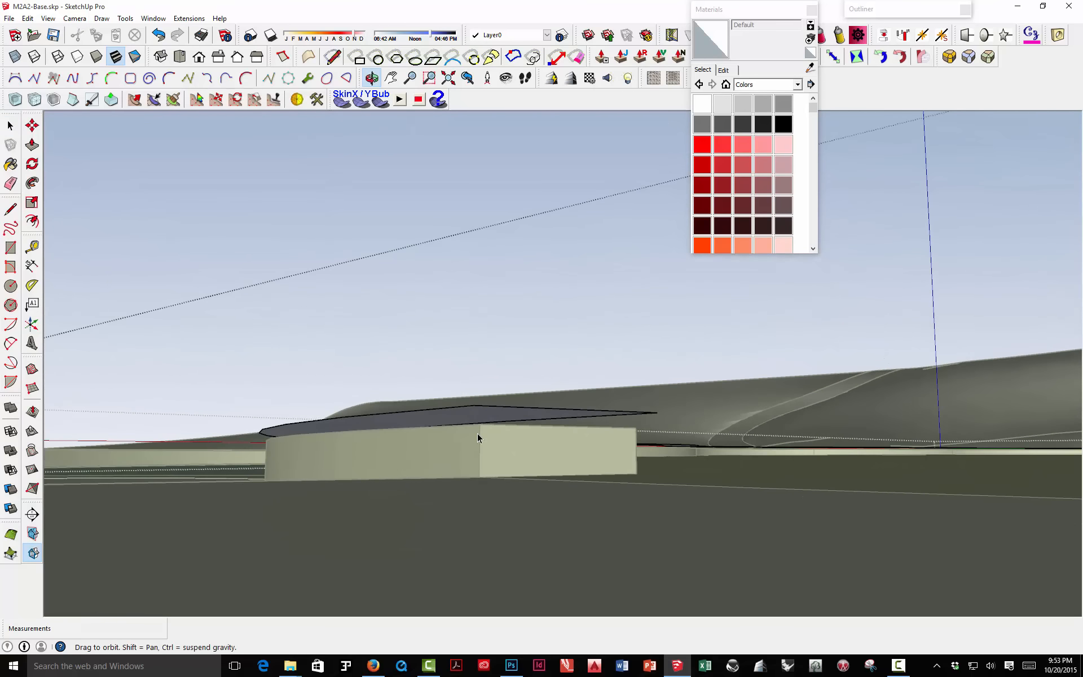
pyautogui.click(32, 145)
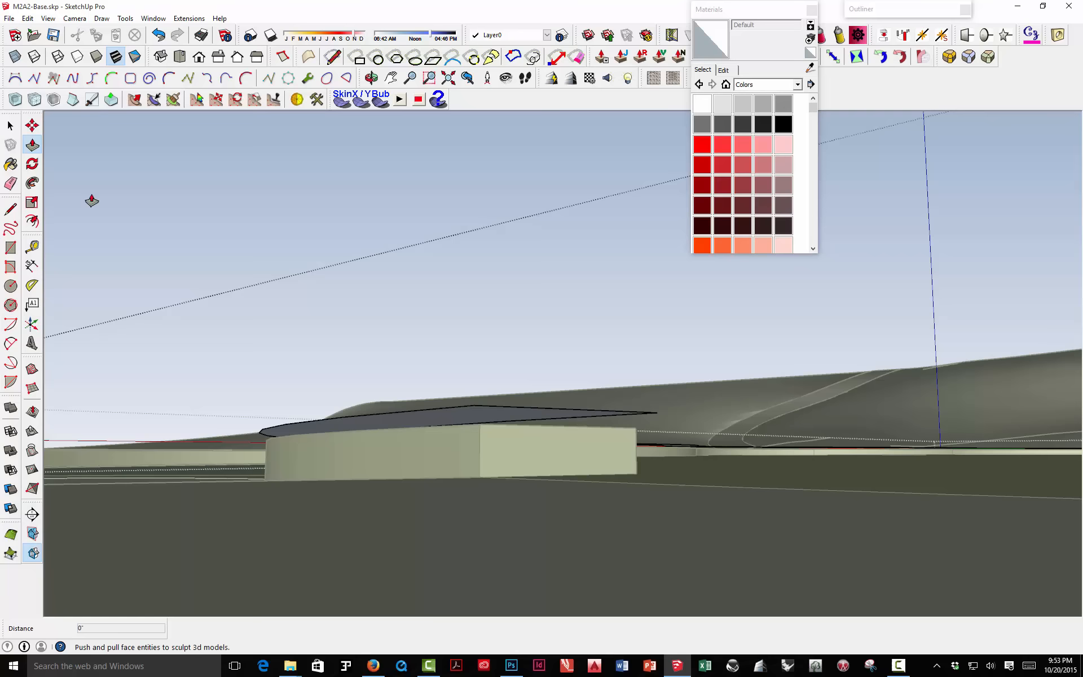
pyautogui.click(452, 420)
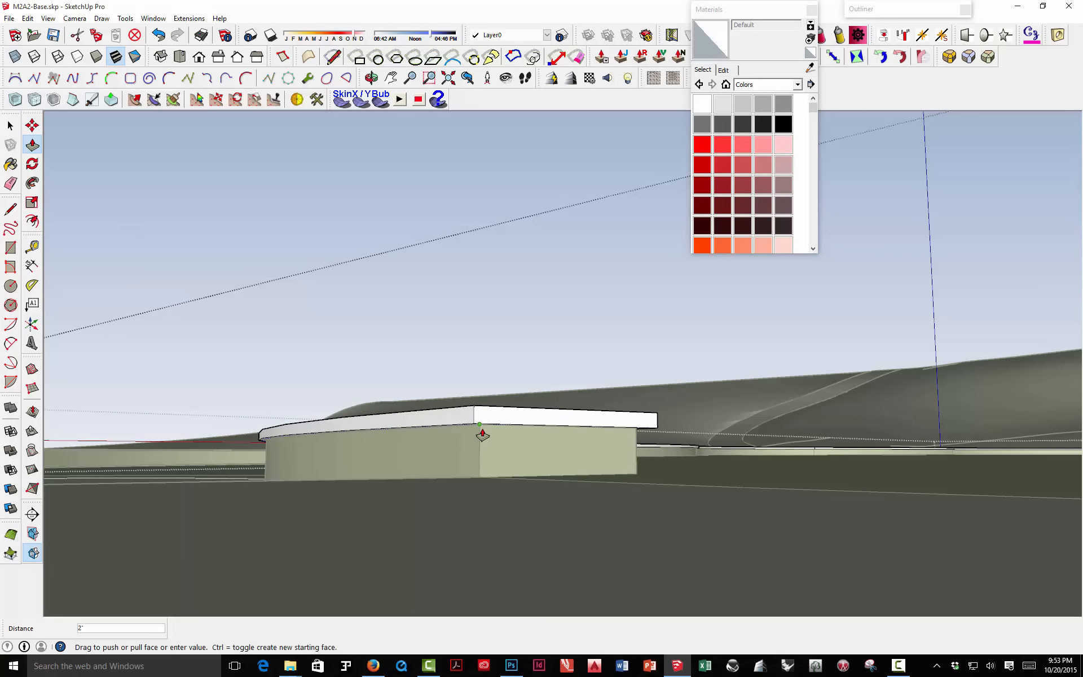
# Step: Close the open cap and wall groups and return to the whole model
pyautogui.scroll(-10, 482, 434)
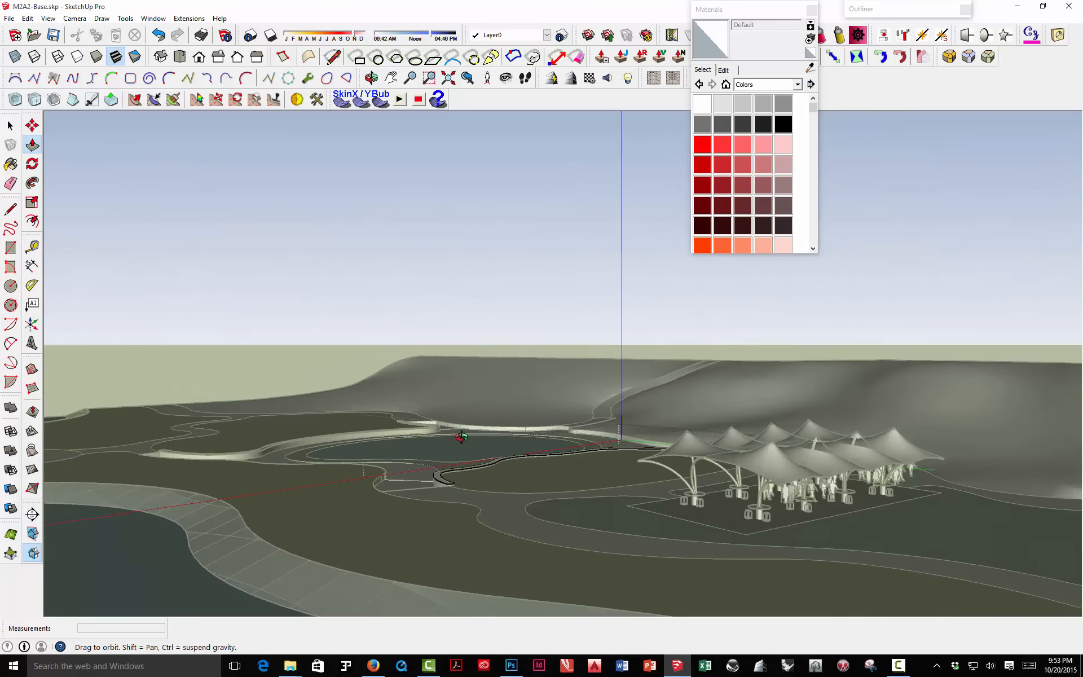
pyautogui.moveTo(461, 437); pyautogui.dragTo(457, 433, button='middle')
pyautogui.press('space')
pyautogui.click(470, 398)
pyautogui.click(457, 328)
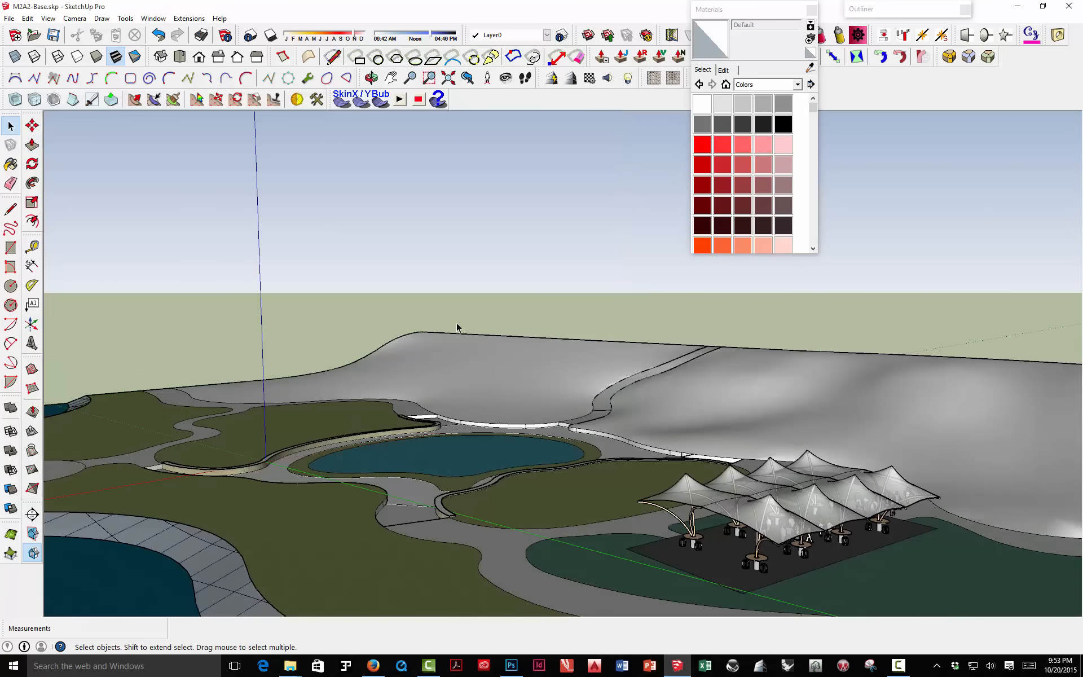
# Step: Select the sunken path panel's edge segments along the base of the curved stone wall across the pond
pyautogui.scroll(5, 457, 502)
pyautogui.moveTo(423, 496); pyautogui.dragTo(202, 463, button='middle')
pyautogui.scroll(3, 503, 459)
pyautogui.scroll(-3, 475, 484)
pyautogui.moveTo(600, 364); pyautogui.dragTo(338, 423, button='middle')
pyautogui.moveTo(395, 361); pyautogui.dragTo(302, 415, button='middle')
pyautogui.scroll(2, 424, 383)
pyautogui.scroll(3, 425, 383)
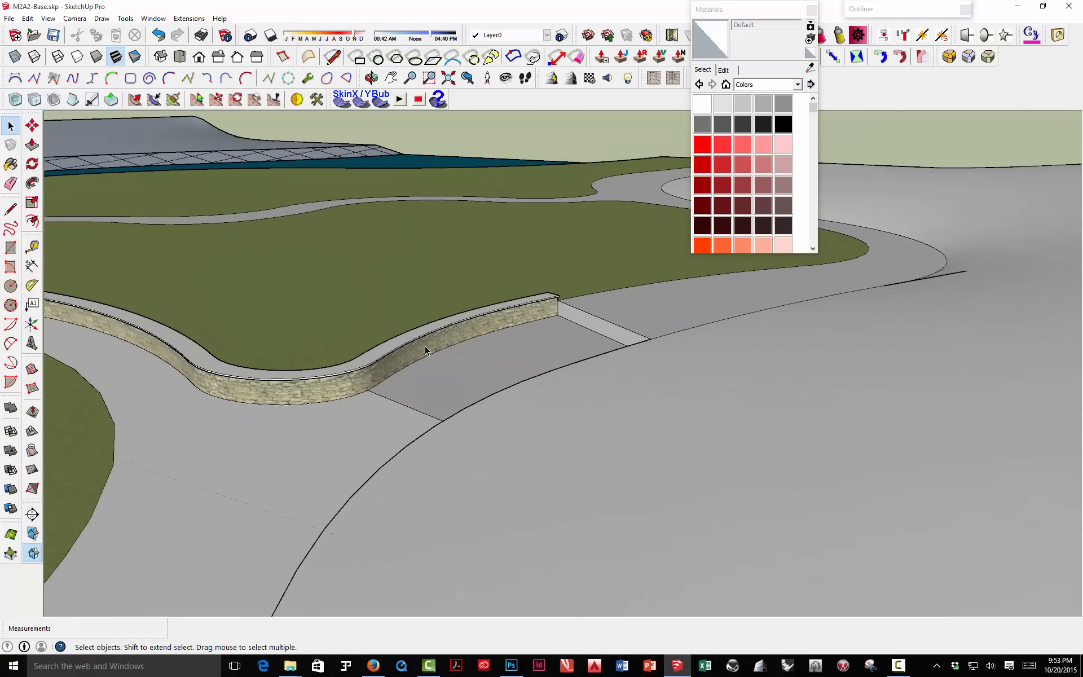
pyautogui.moveTo(427, 346); pyautogui.dragTo(348, 384, button='middle')
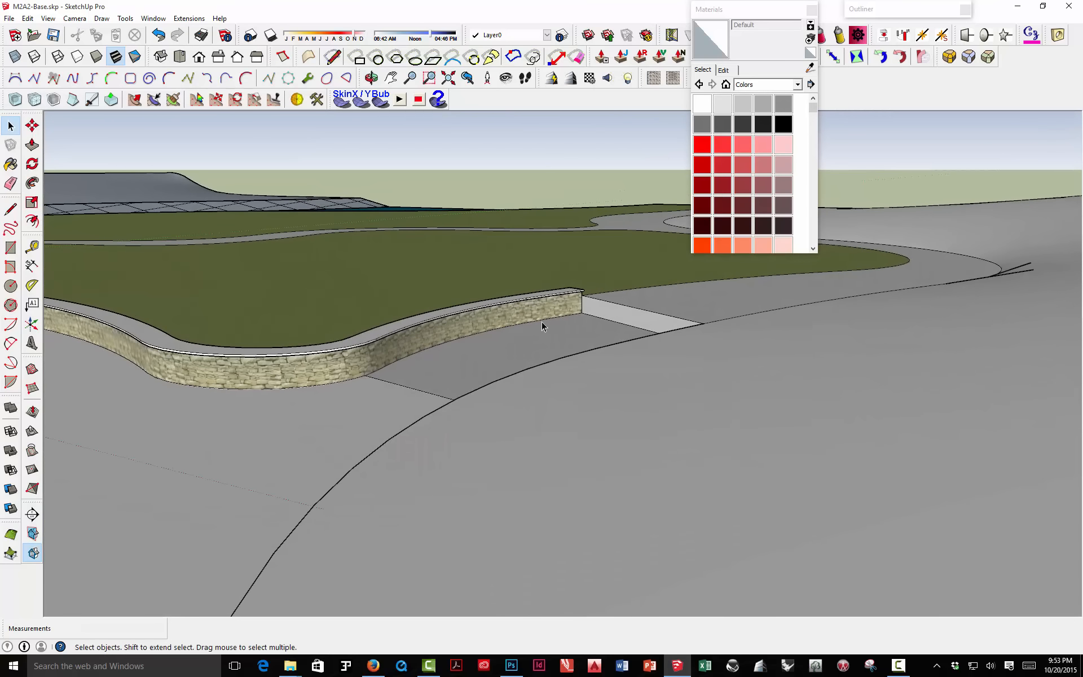
pyautogui.scroll(3, 433, 348)
pyautogui.click(432, 348)
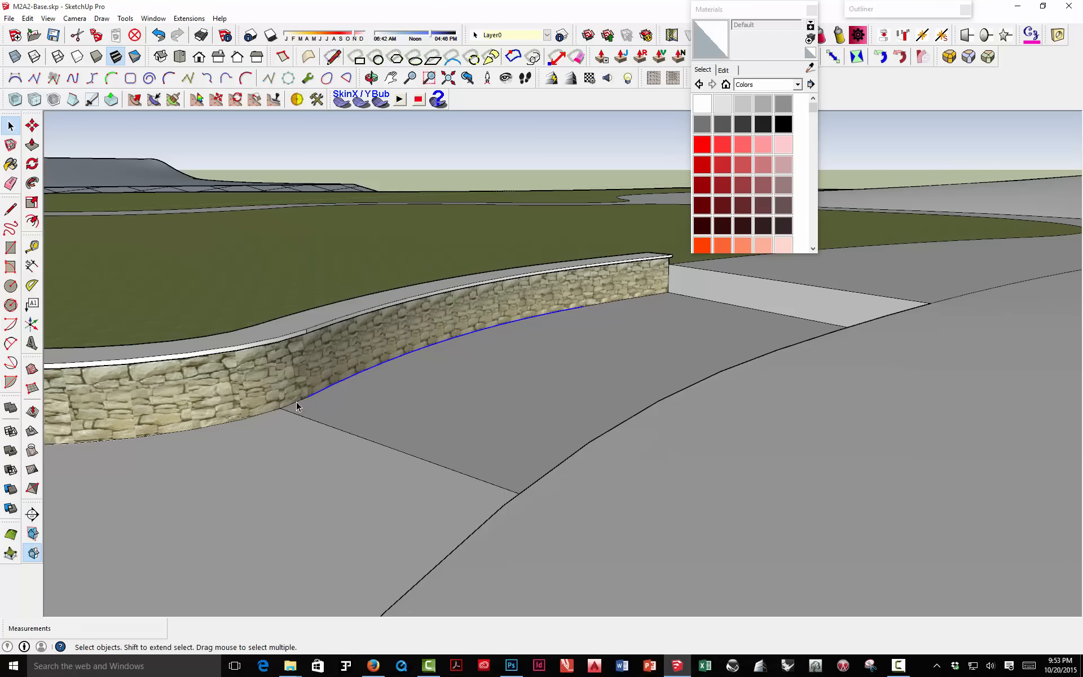
pyautogui.keyDown('shift'); pyautogui.click(296, 402); pyautogui.keyUp('shift')
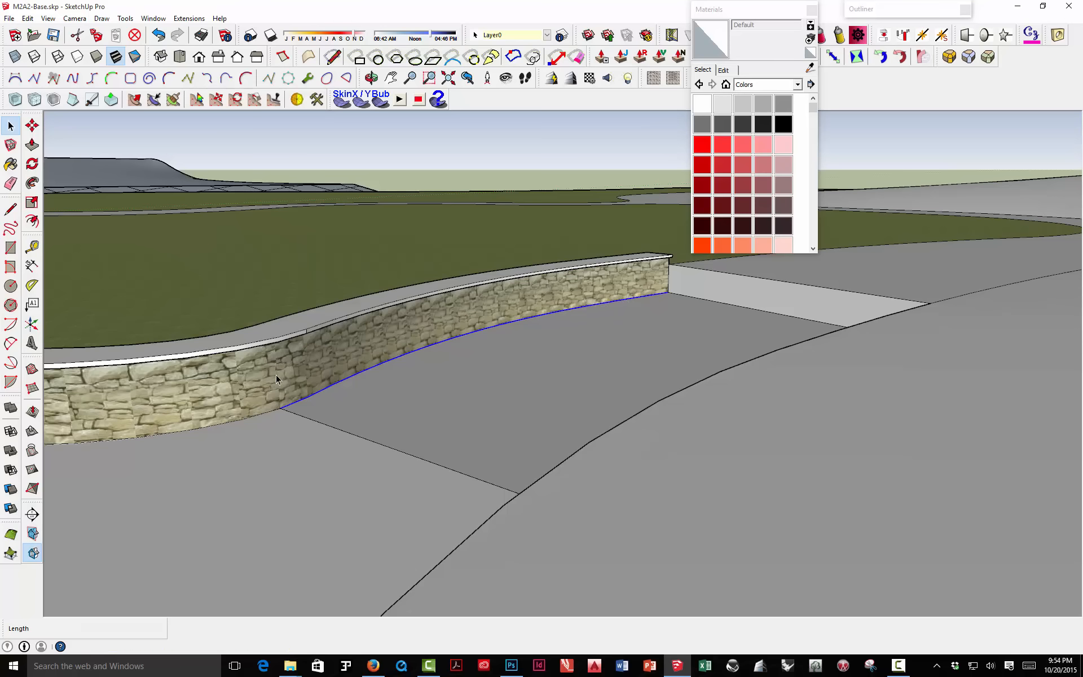
# Step: Copy the selected base edges about 4' 9 13/16" straight up and weld the copies into one curve
pyautogui.press('m')
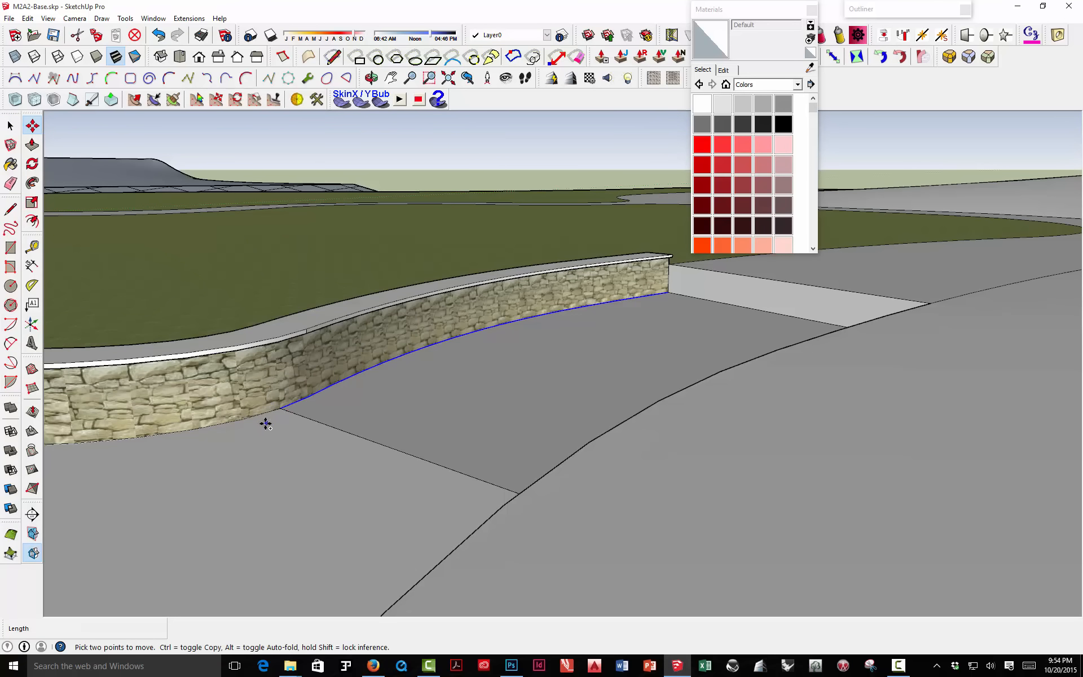
pyautogui.click(279, 407)
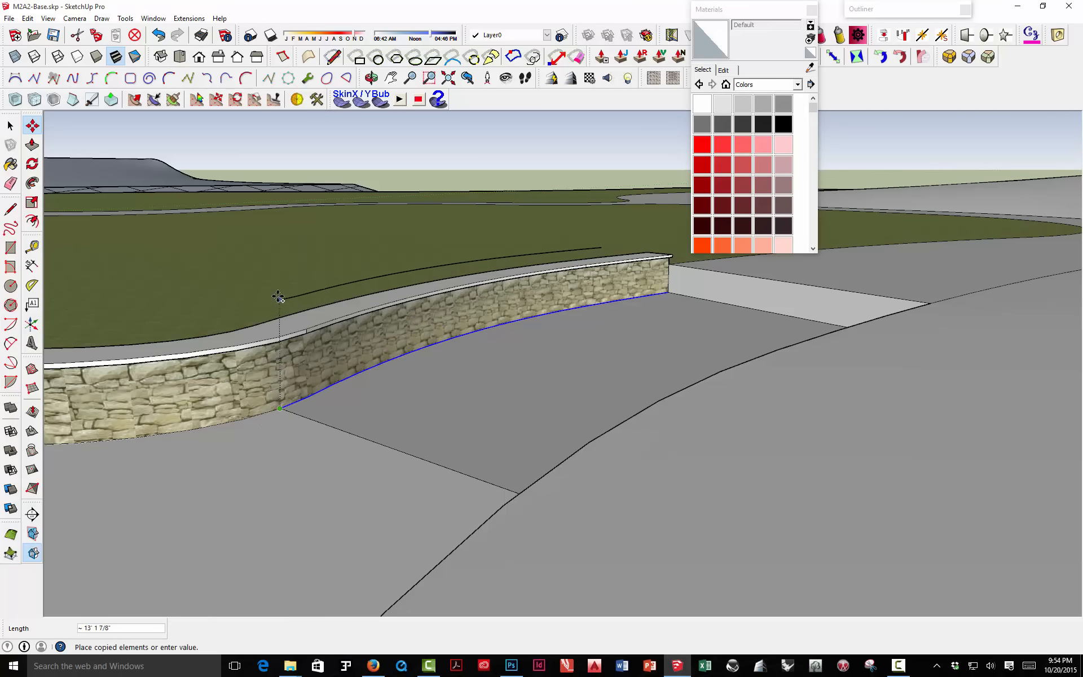
pyautogui.click(268, 277)
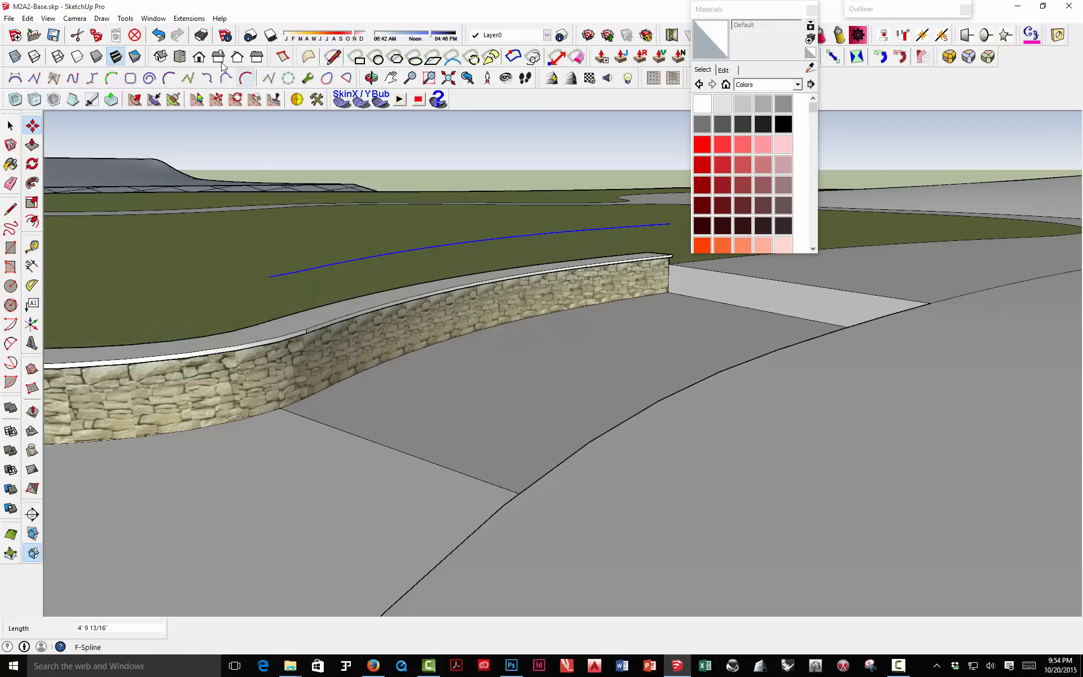
pyautogui.click(187, 19)
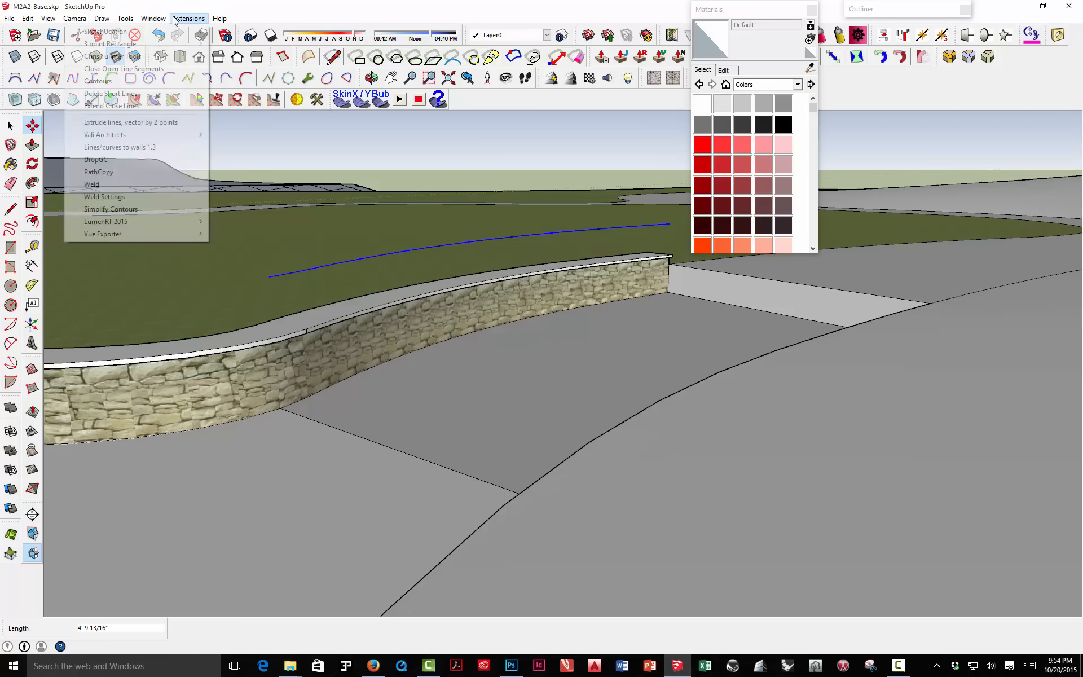
pyautogui.click(93, 184)
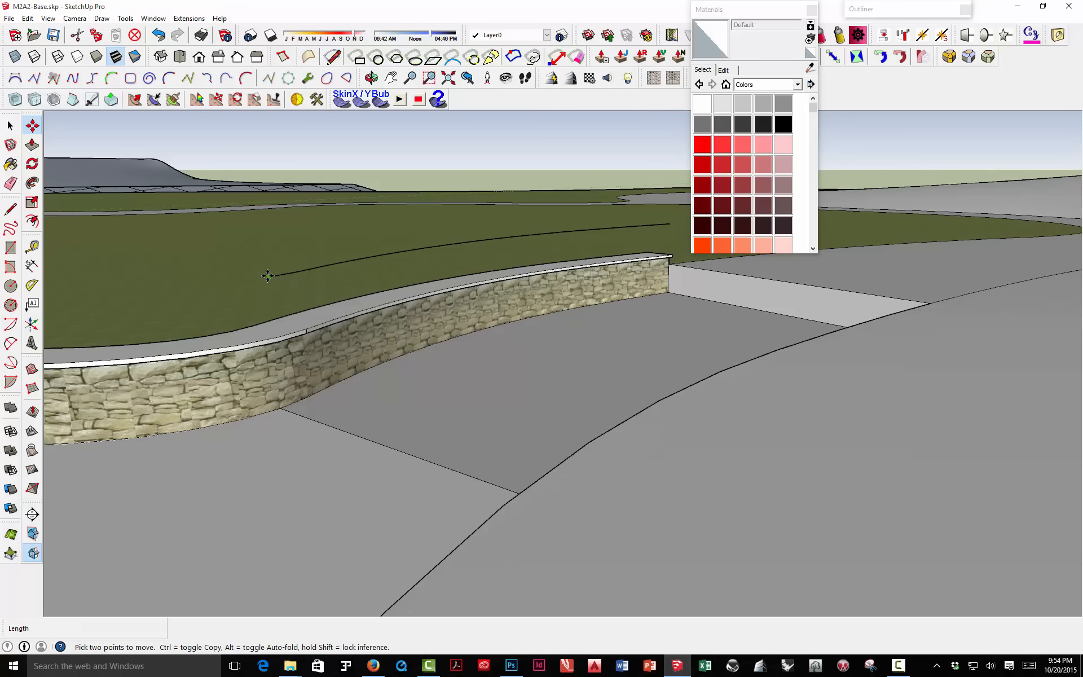
# Step: Lower the welded curve's near end to the wall's base corner and its far end to the top corner of the vertical step face
pyautogui.click(264, 277)
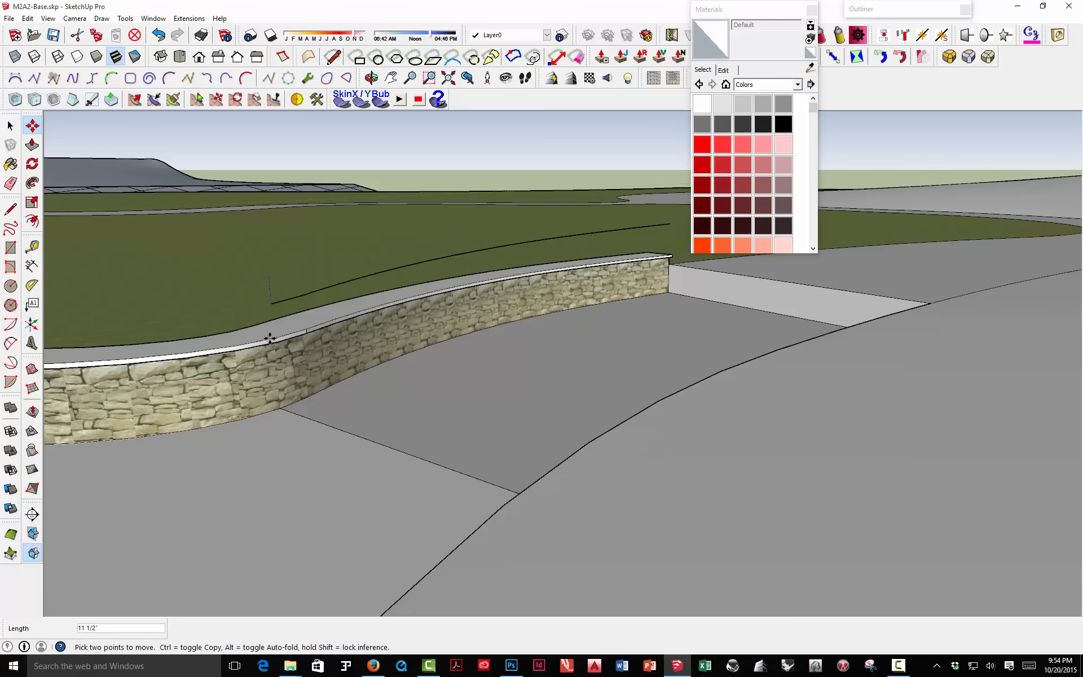
pyautogui.click(281, 404)
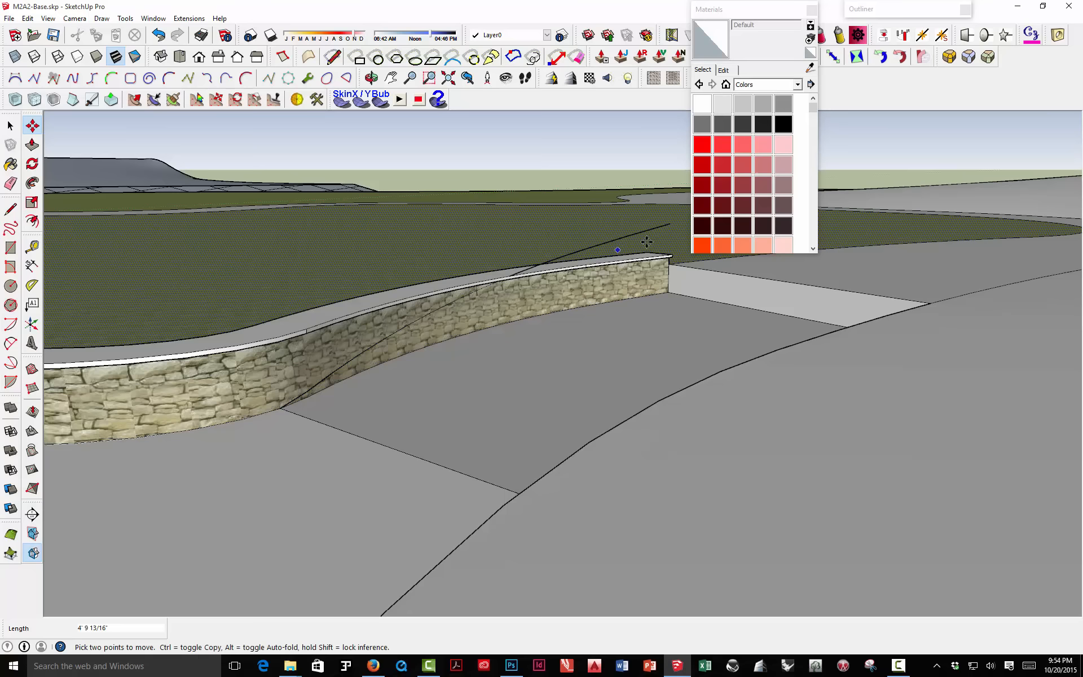
pyautogui.click(777, 10)
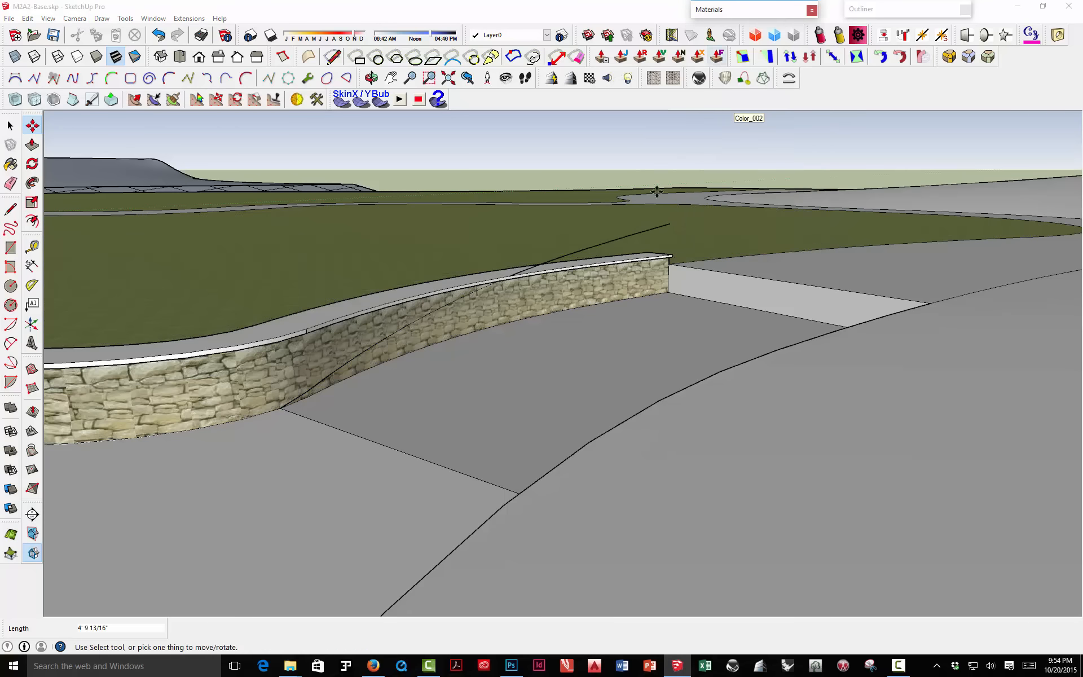
pyautogui.click(669, 225)
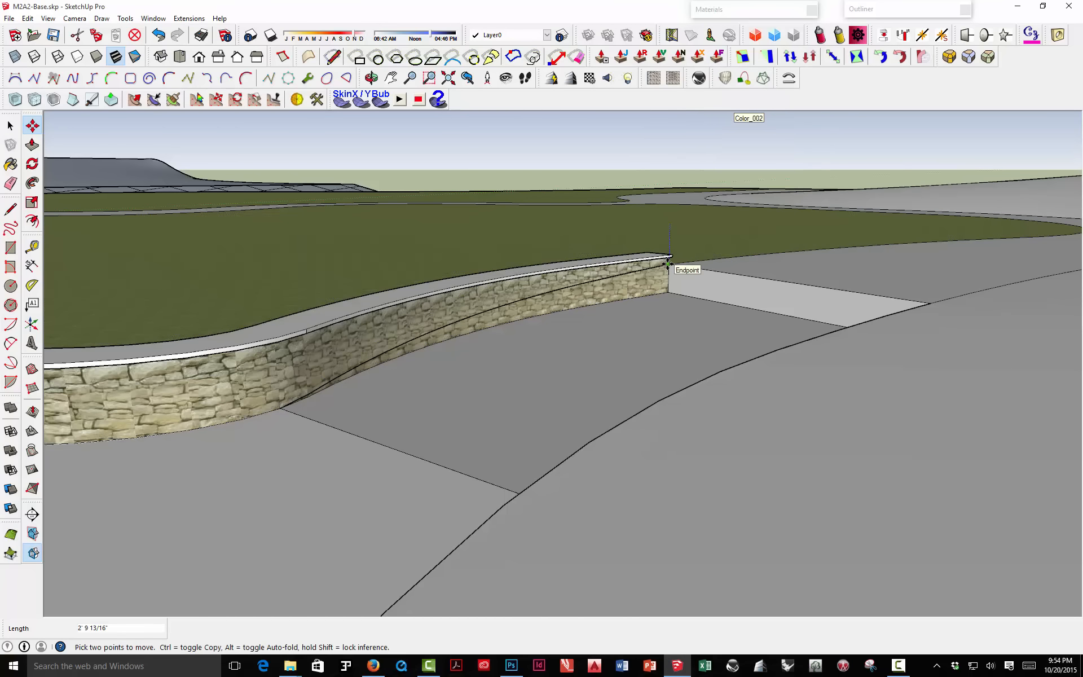
pyautogui.click(668, 261)
# Step: Soften the two vertical seam edges on the plain curved wall opposite the stone wall
pyautogui.scroll(3, 668, 263)
pyautogui.moveTo(667, 225); pyautogui.dragTo(654, 248, button='middle')
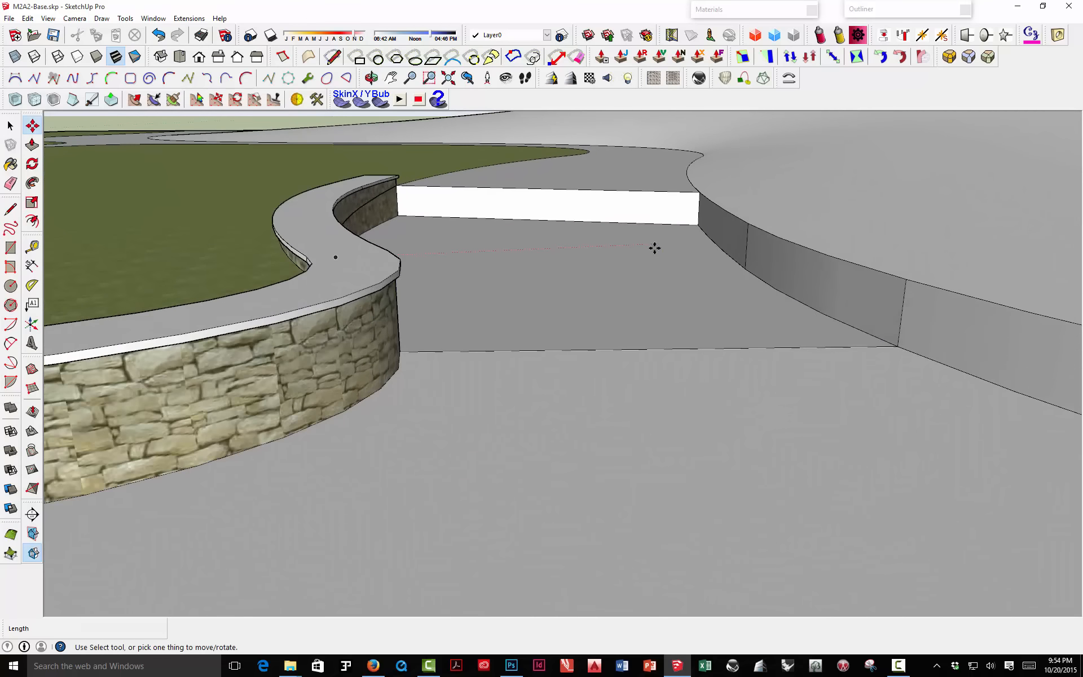
pyautogui.press('e')
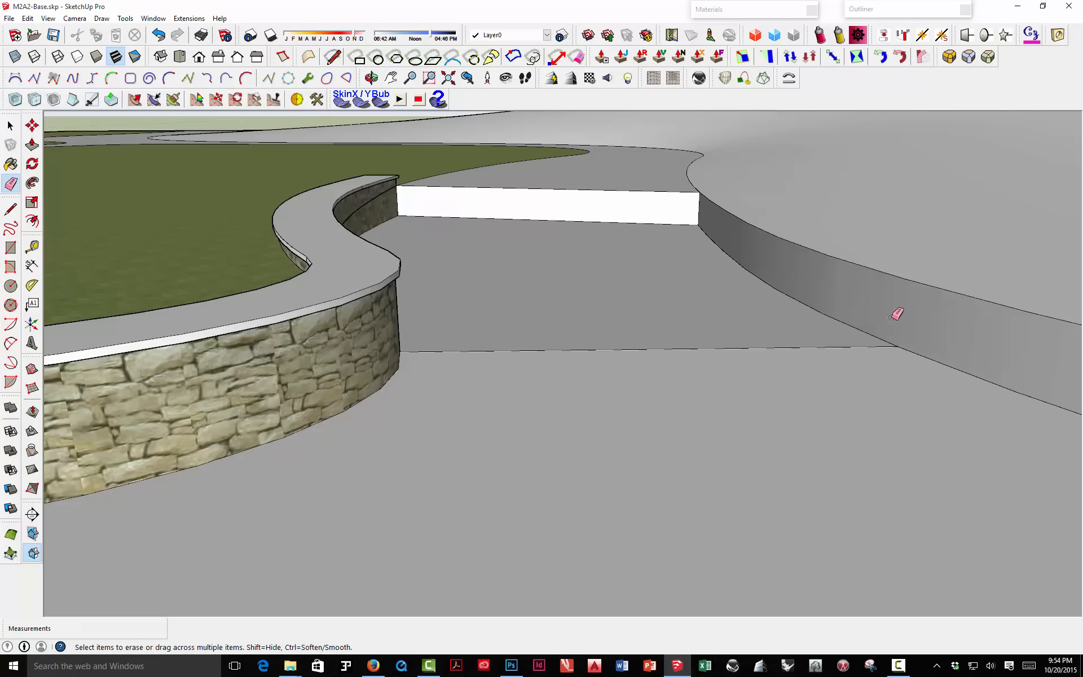
# Step: Copy the panel's base edges along the plain curved wall about 3' 1 9/16" straight up and weld the copies into one curve
pyautogui.moveTo(735, 293); pyautogui.dragTo(779, 315, button='middle')
pyautogui.press('space')
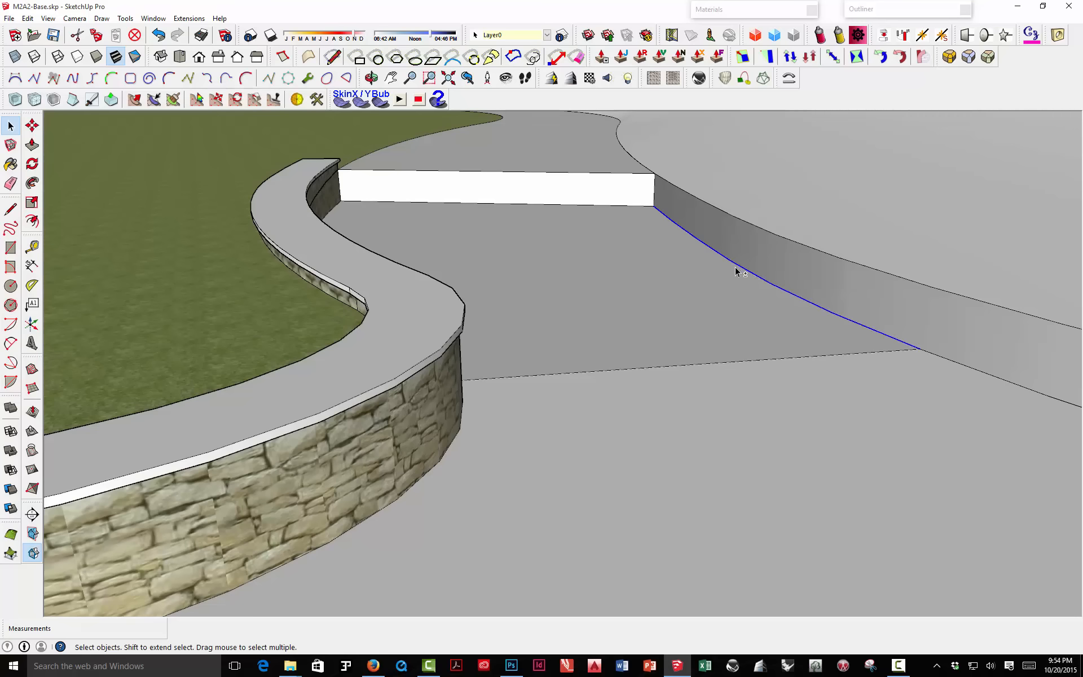
pyautogui.moveTo(768, 267); pyautogui.dragTo(714, 250, button='middle')
pyautogui.press('m')
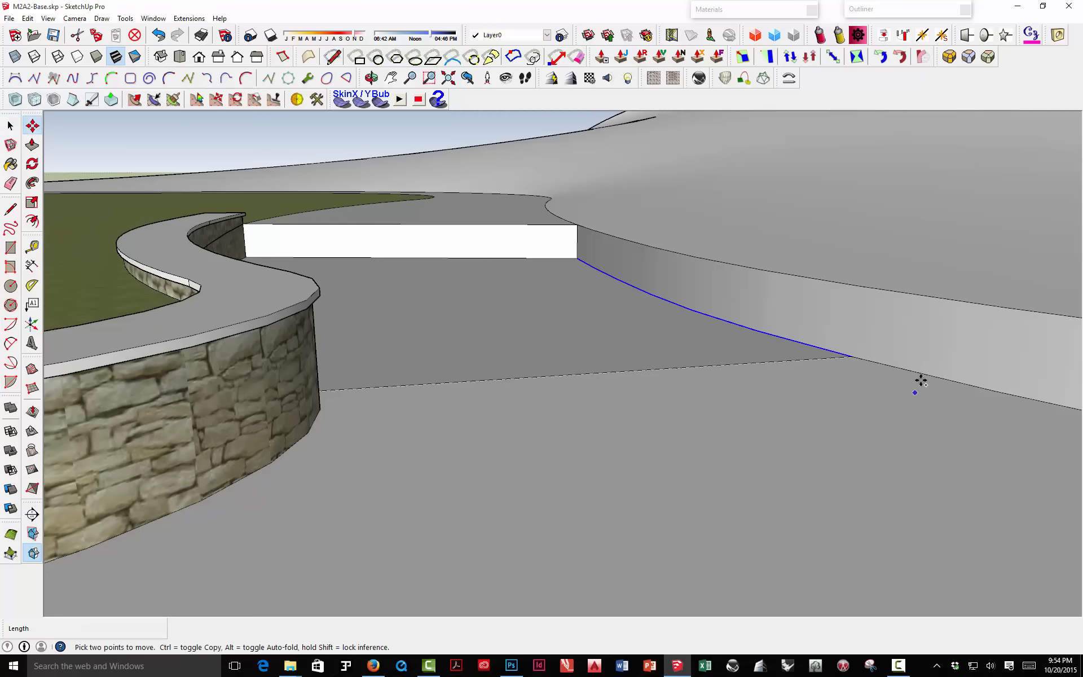
pyautogui.click(852, 357)
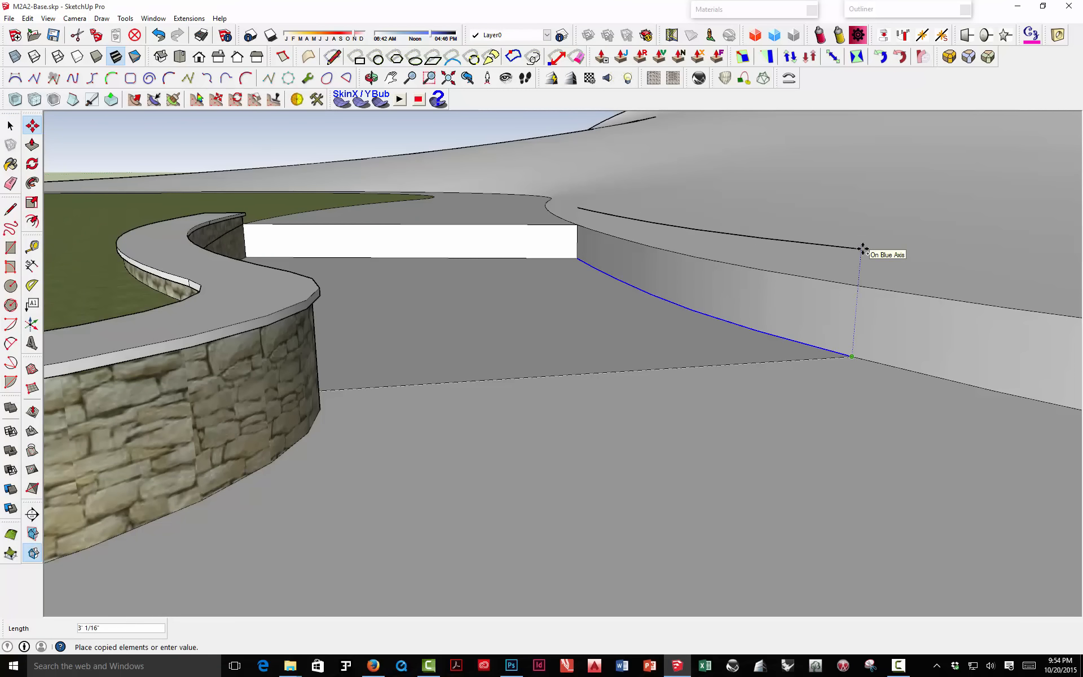
pyautogui.click(865, 243)
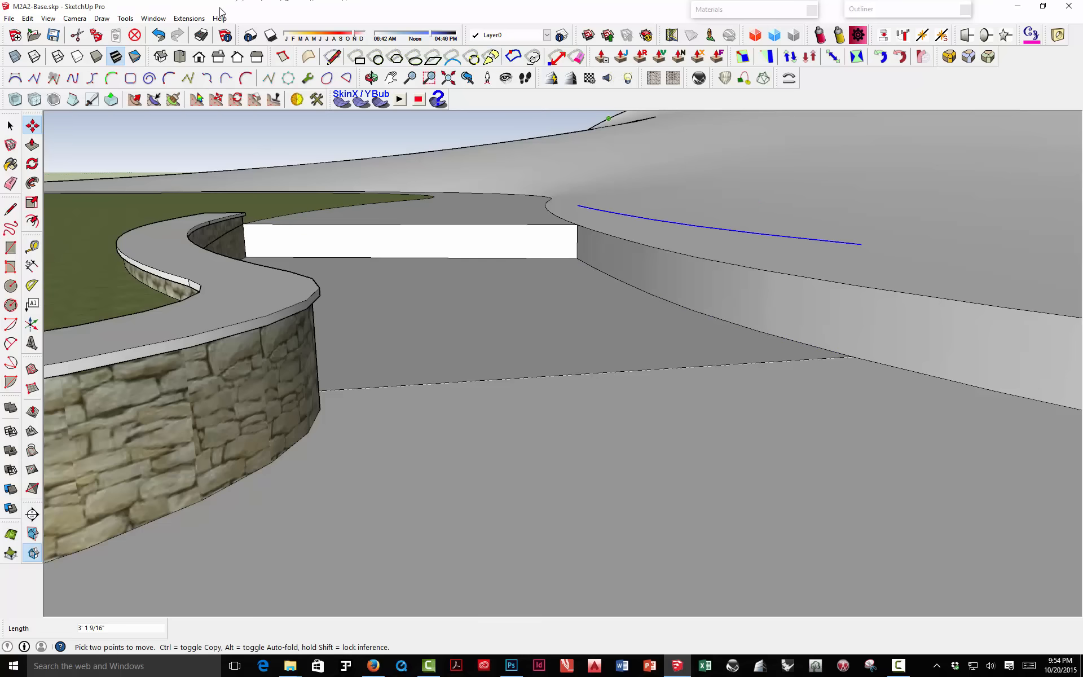
pyautogui.click(189, 18)
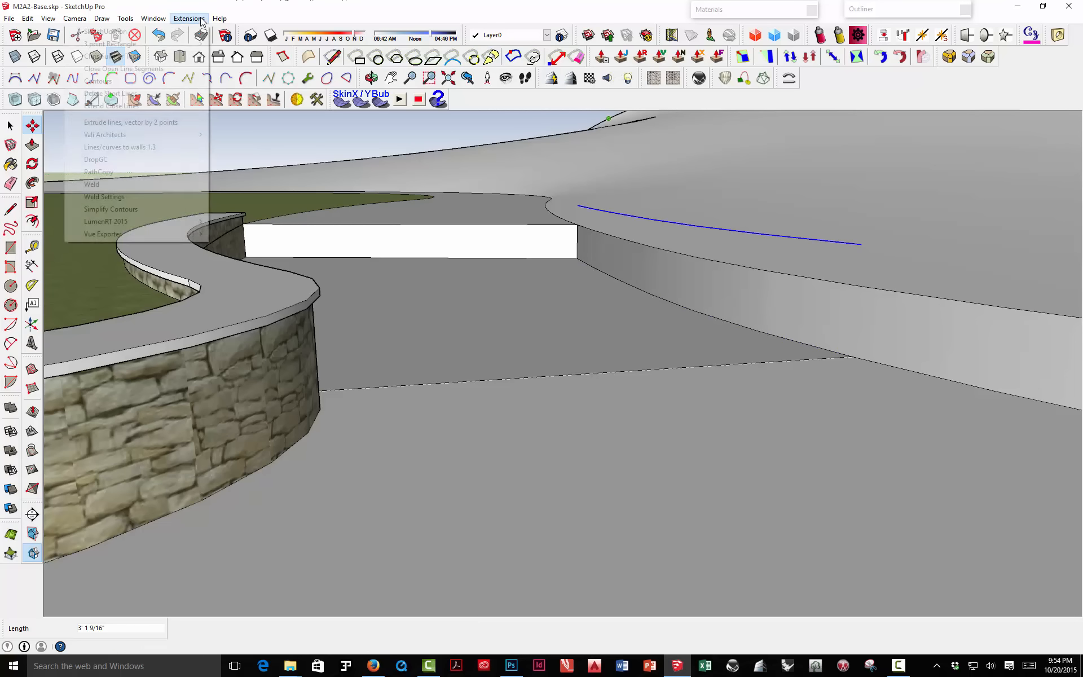
pyautogui.click(125, 174)
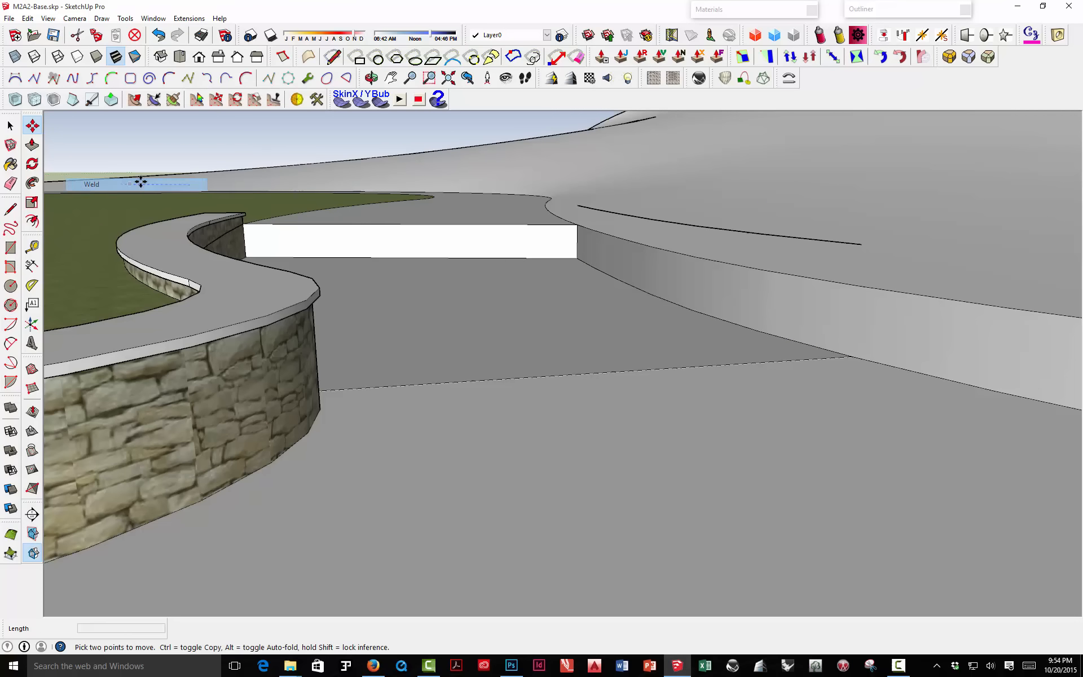
# Step: Lower the plain wall's welded curve so its near end meets the panel's base corner and its far end the step face's top corner
pyautogui.click(859, 243)
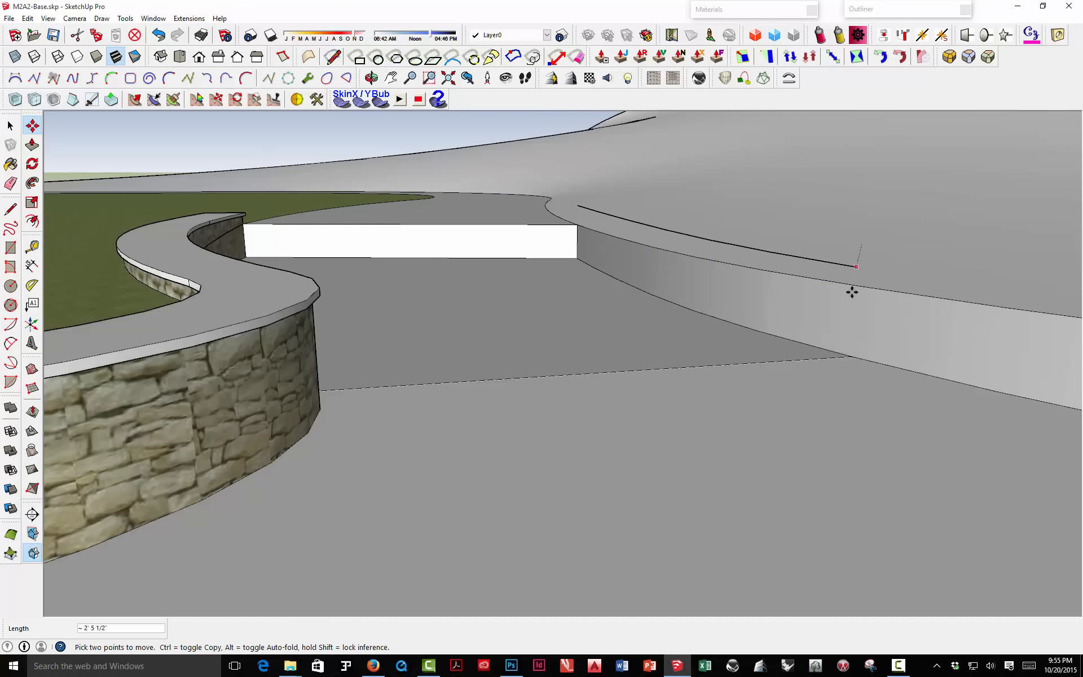
pyautogui.click(852, 356)
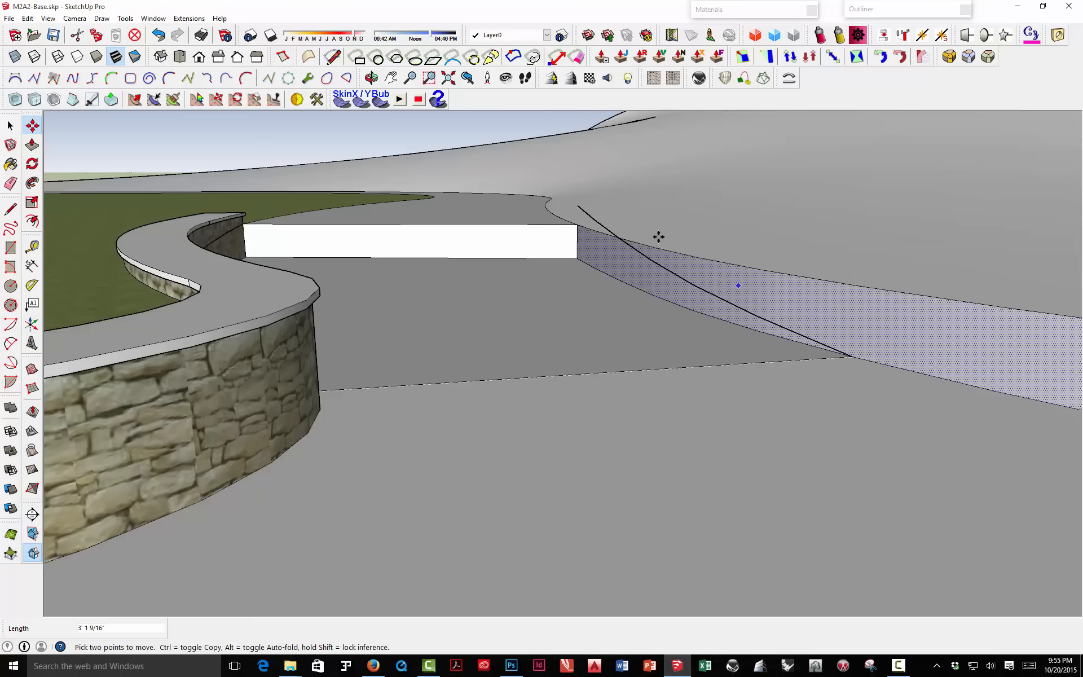
pyautogui.click(576, 205)
pyautogui.click(576, 227)
# Step: Delete the straight edge crossing the path at the near end of the sunken panel, between the stone wall and the plain wall
pyautogui.moveTo(573, 229); pyautogui.dragTo(501, 336, button='middle')
pyautogui.press('space')
pyautogui.click(513, 316)
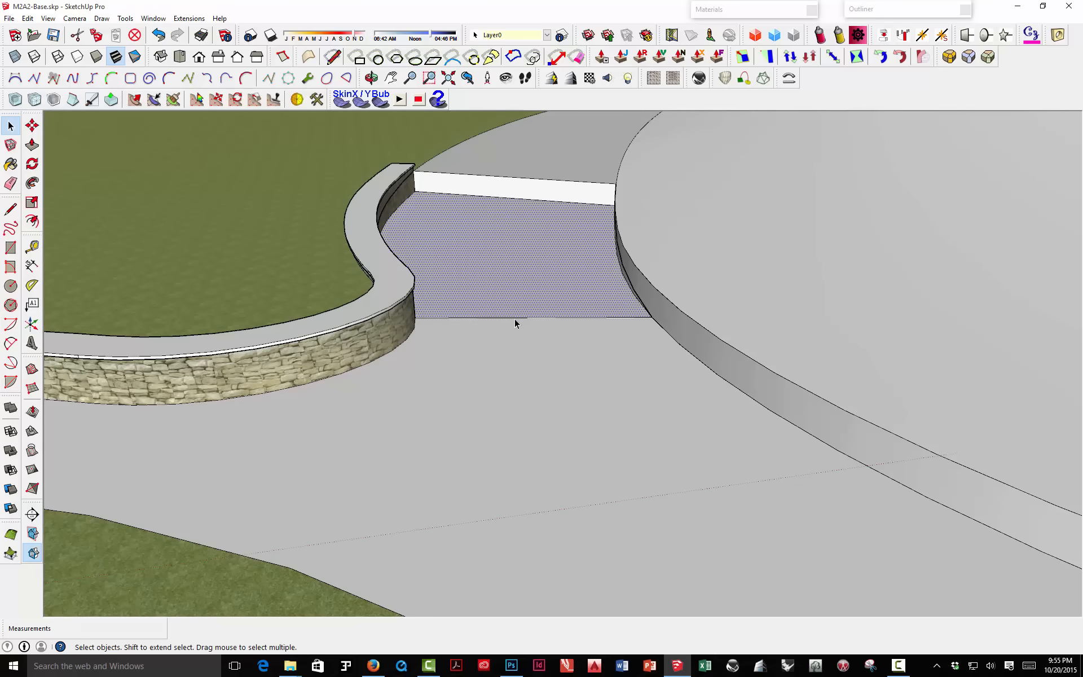
pyautogui.click(516, 317)
pyautogui.press('Delete')
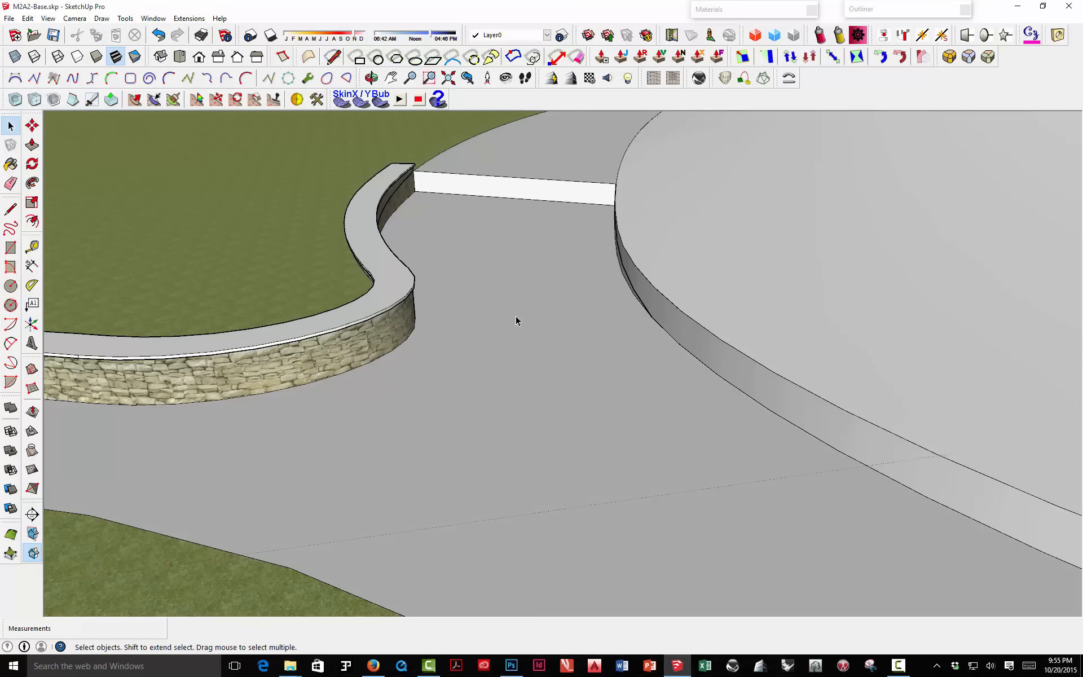
# Step: Delete the straight edge crossing the other sunken panel across the pond and remove the vertical seams on its plain wall
pyautogui.scroll(-3, 515, 316)
pyautogui.moveTo(533, 303); pyautogui.dragTo(644, 360, button='middle')
pyautogui.scroll(-2, 497, 282)
pyautogui.scroll(-2, 426, 287)
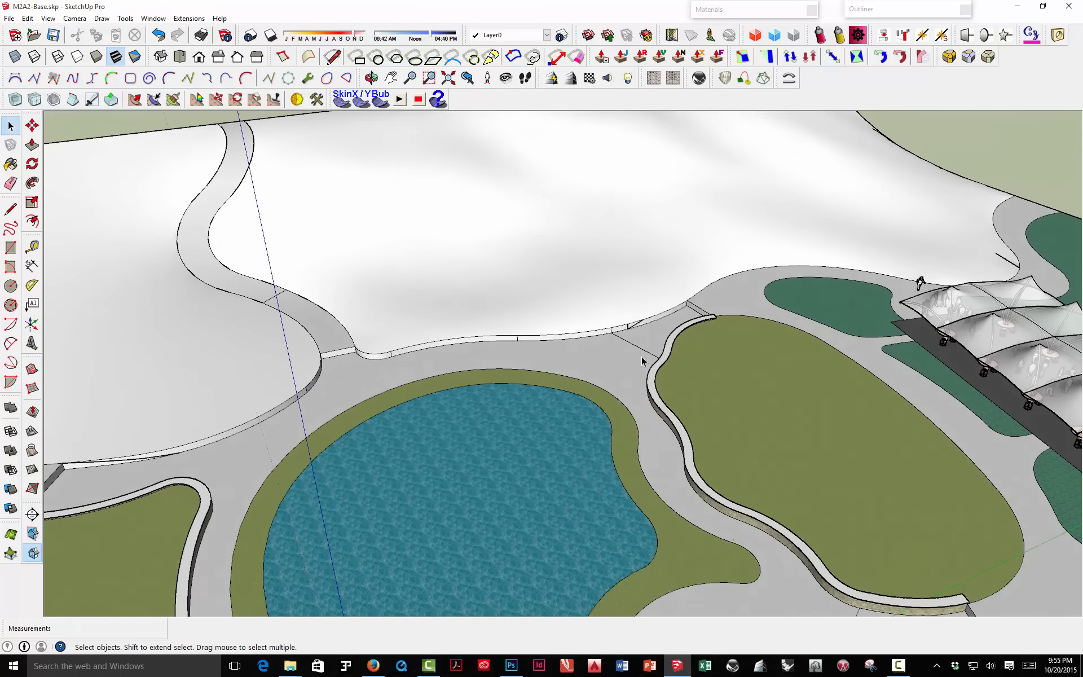
pyautogui.scroll(7, 621, 342)
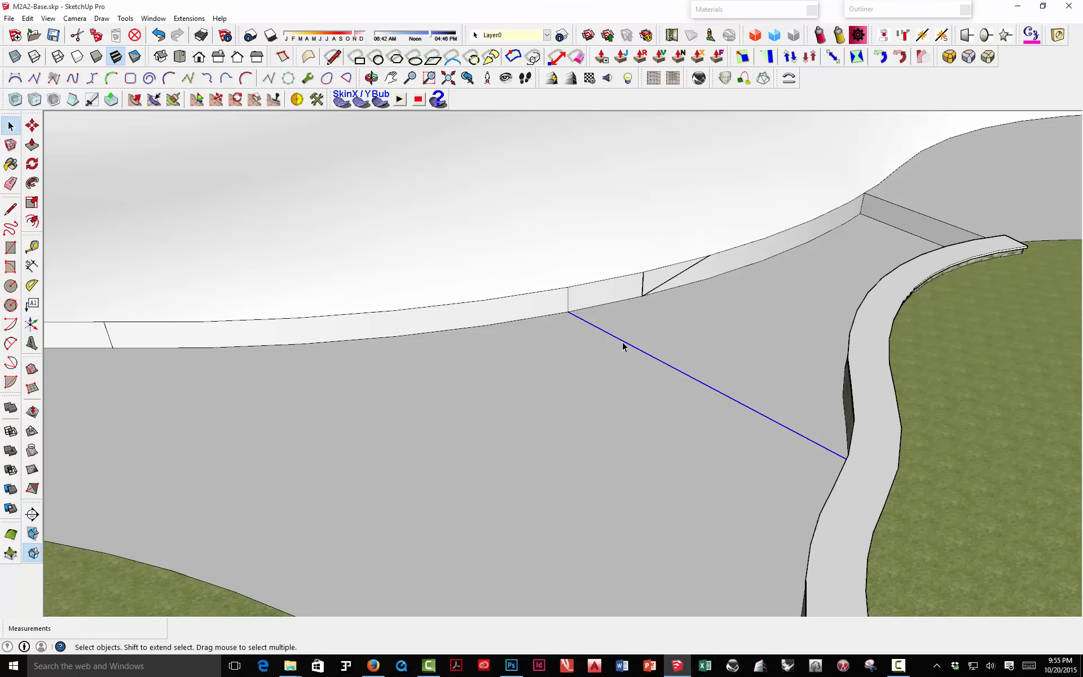
pyautogui.press('Delete')
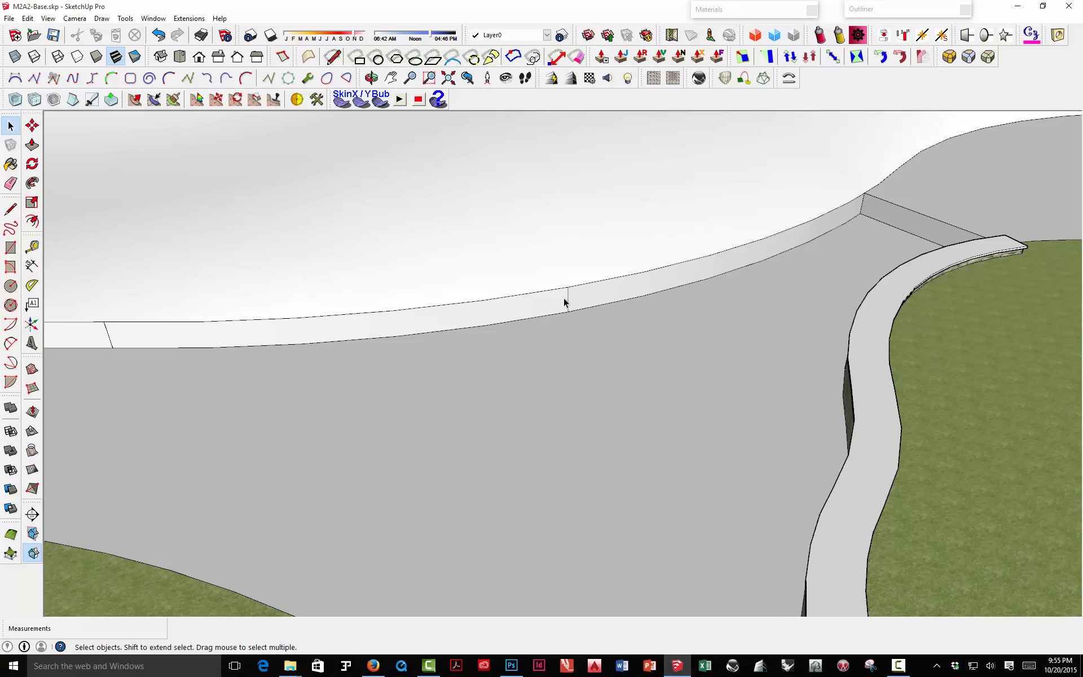
pyautogui.press('e')
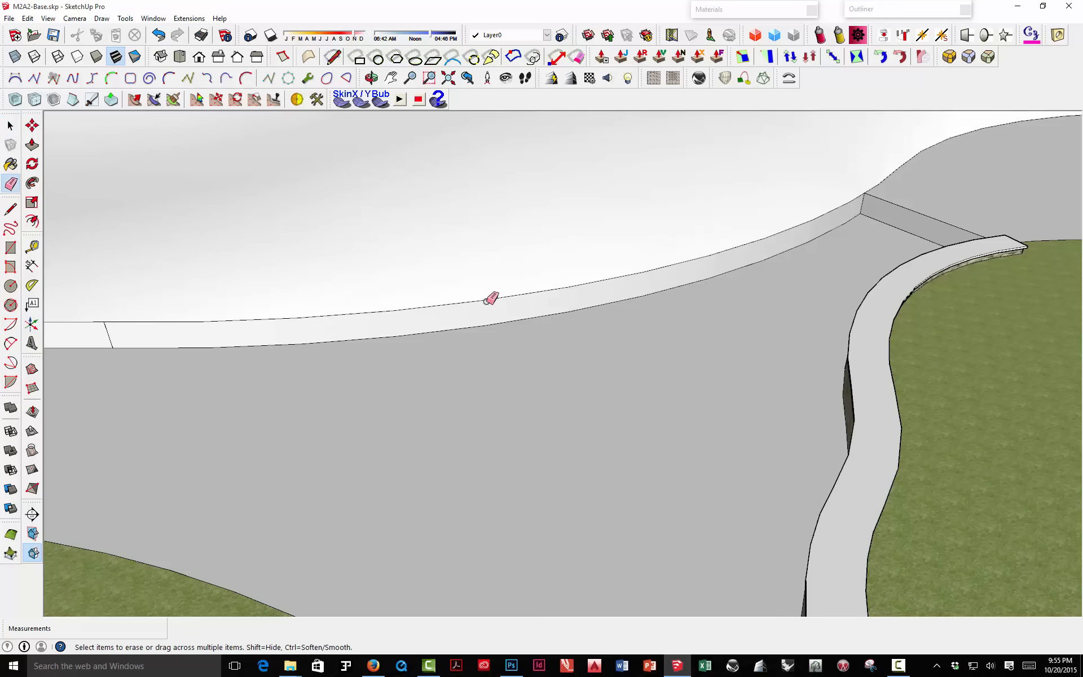
pyautogui.scroll(-4, 481, 317)
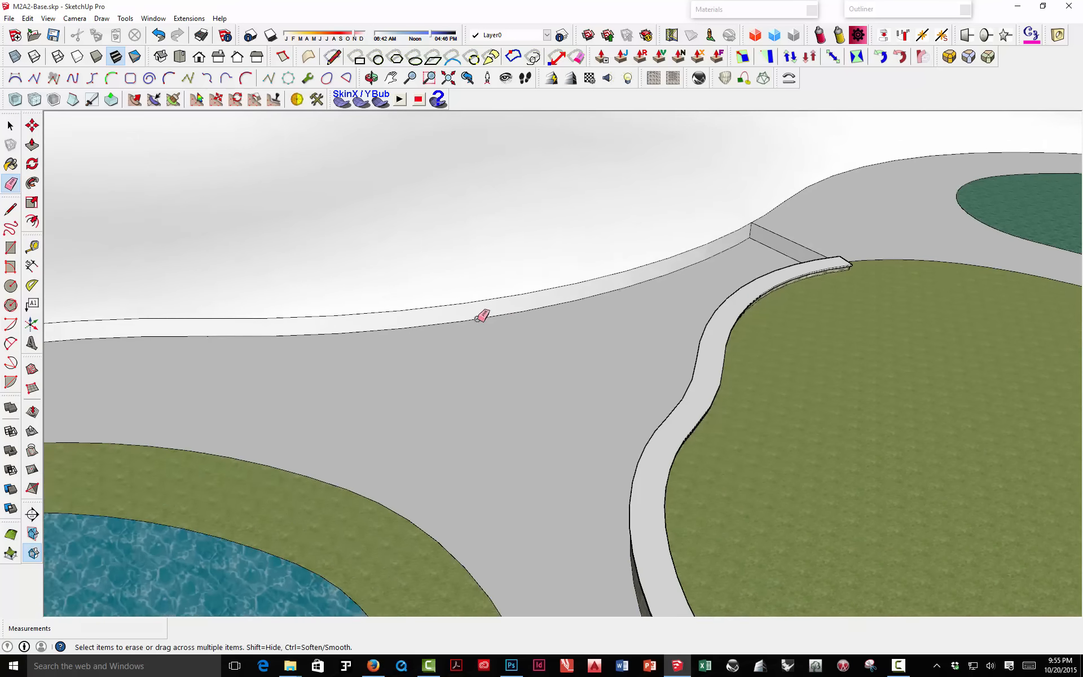
# Step: Undo the edge and seam removal at the panel across the pond, and clear the stray triangular lines from its plain wall
pyautogui.moveTo(457, 344)
pyautogui.mouseDown(button='middle')
pyautogui.moveTo(660, 190)
pyautogui.moveTo(518, 351)
pyautogui.moveTo(513, 373)
pyautogui.moveTo(520, 367)
pyautogui.mouseUp(button='middle')
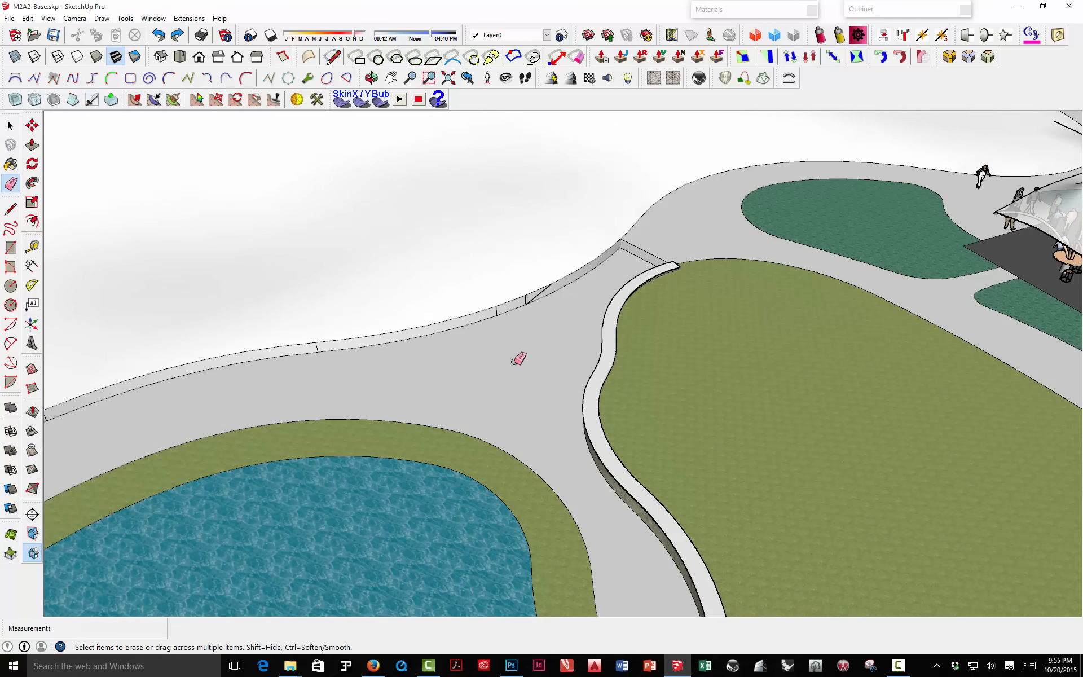
pyautogui.scroll(2, 521, 303)
pyautogui.moveTo(521, 303); pyautogui.dragTo(471, 323, button='middle')
pyautogui.scroll(2, 539, 294)
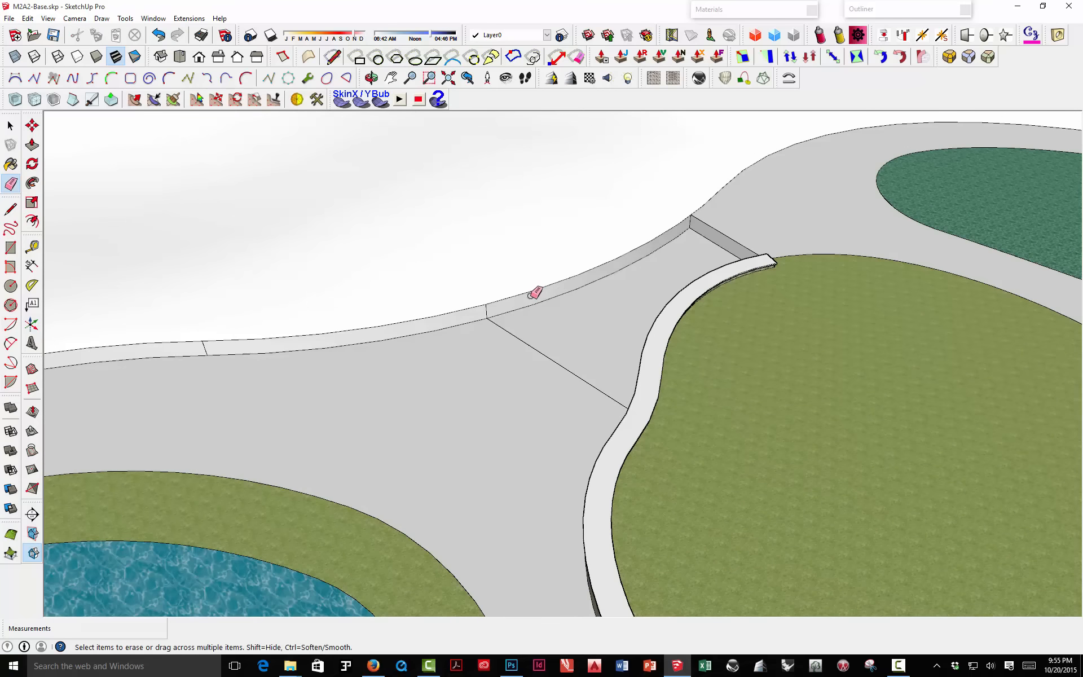
pyautogui.moveTo(533, 294); pyautogui.dragTo(496, 254, button='middle')
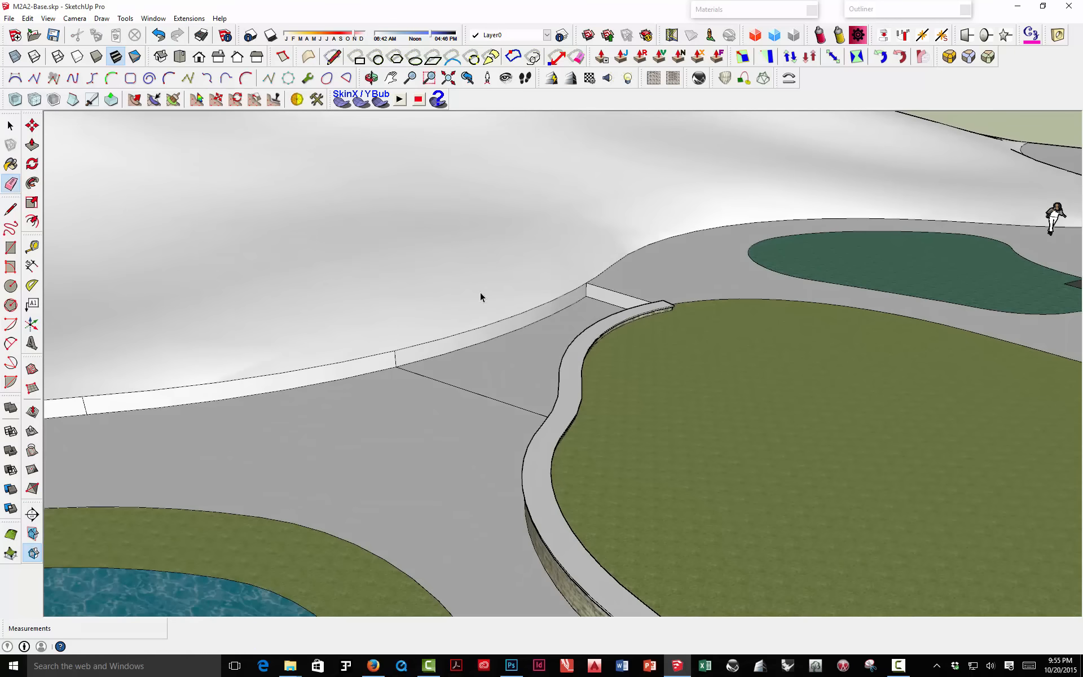
# Step: Copy this plain wall's base curve 1' straight up and slope it from the panel's base corner to the step face's top corner
pyautogui.press('space')
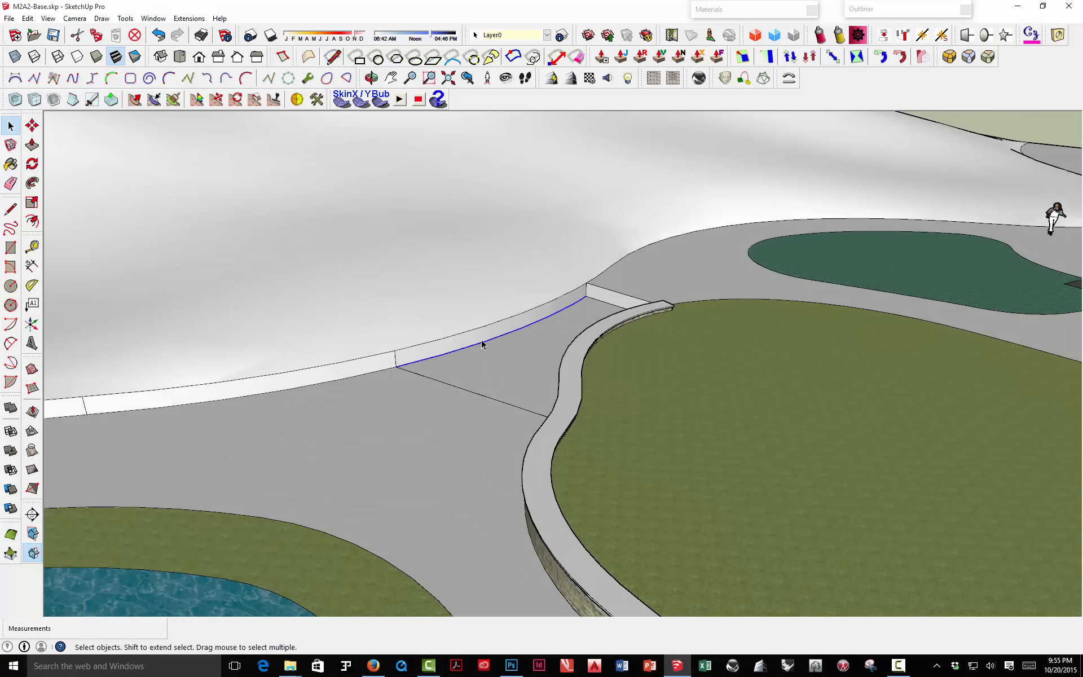
pyautogui.press('m')
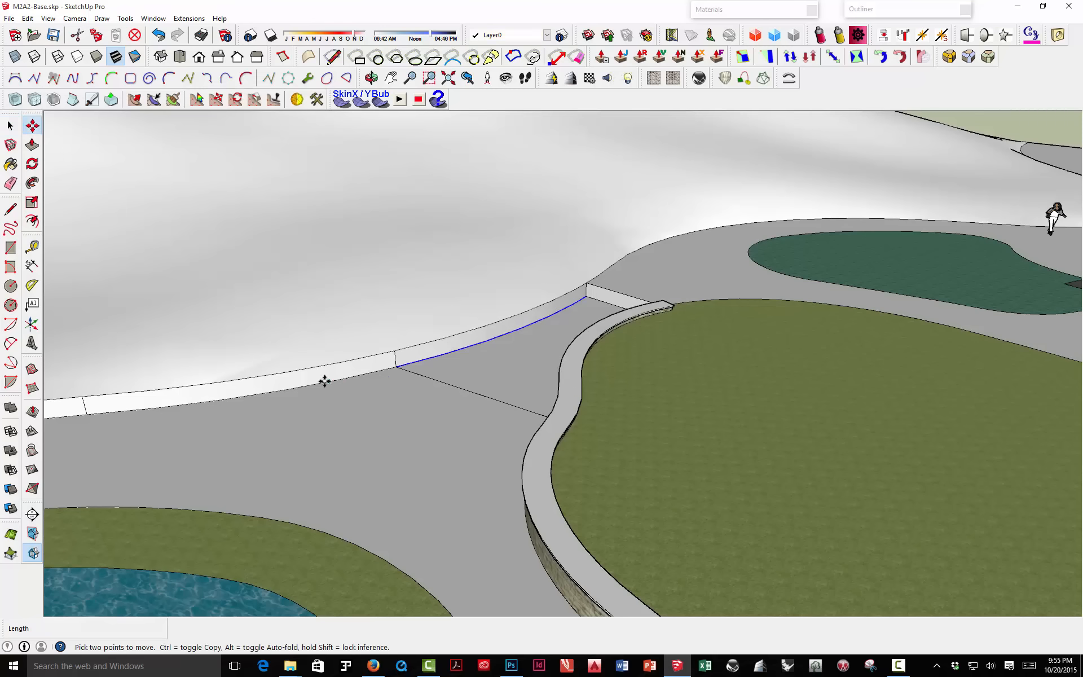
pyautogui.scroll(3, 361, 372)
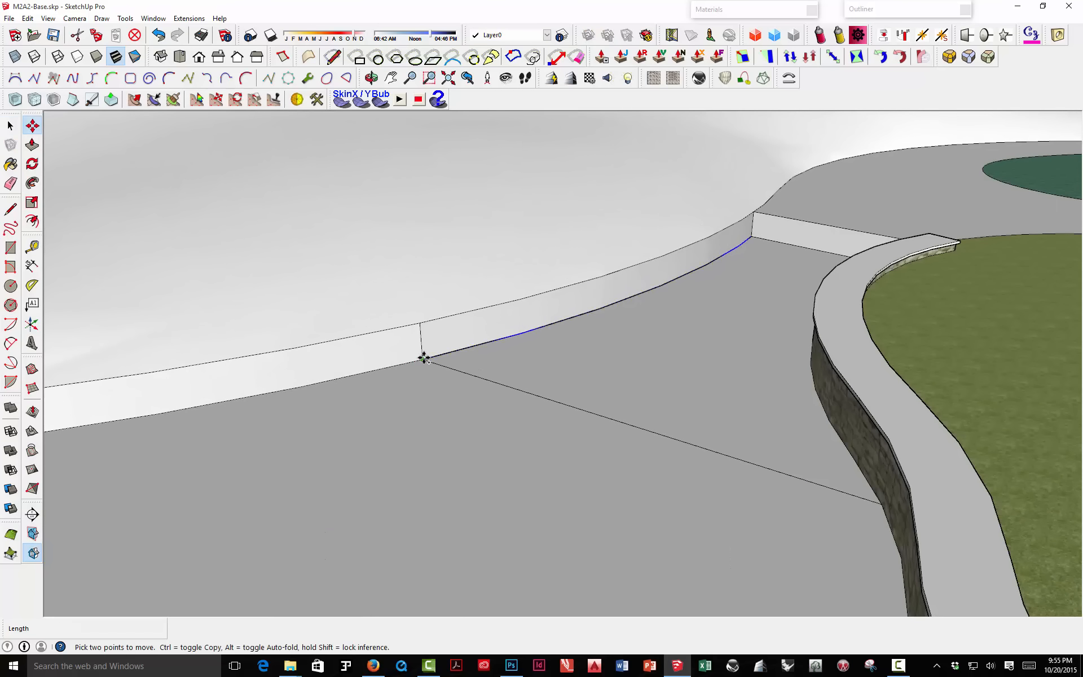
pyautogui.click(424, 358)
pyautogui.click(423, 339)
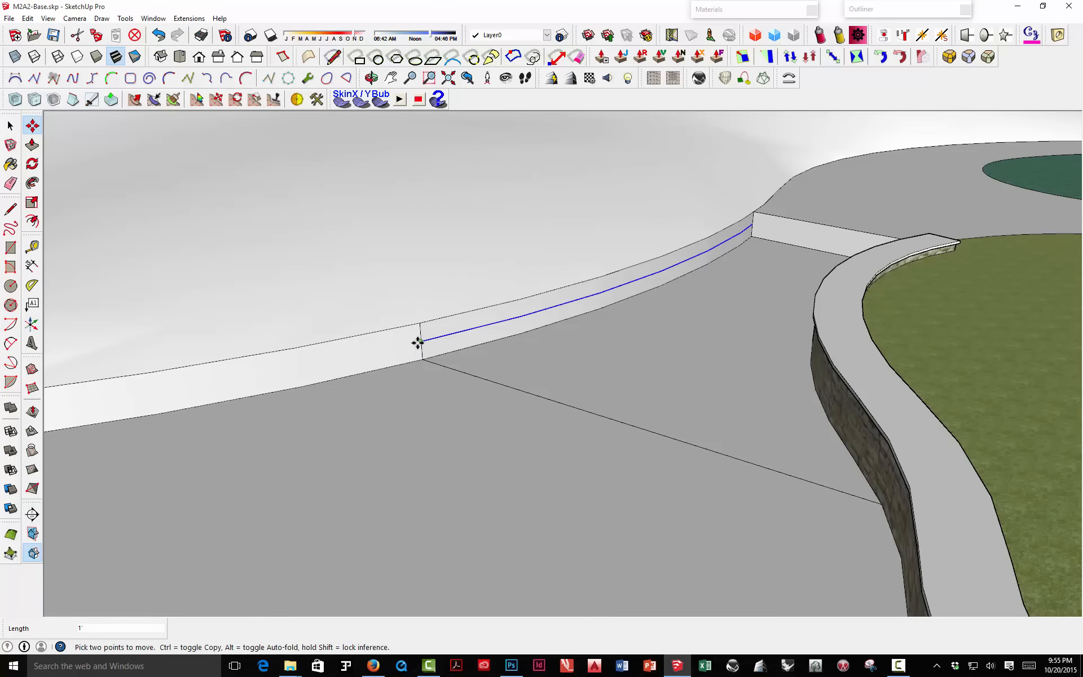
pyautogui.hotkey('ctrl', 't')
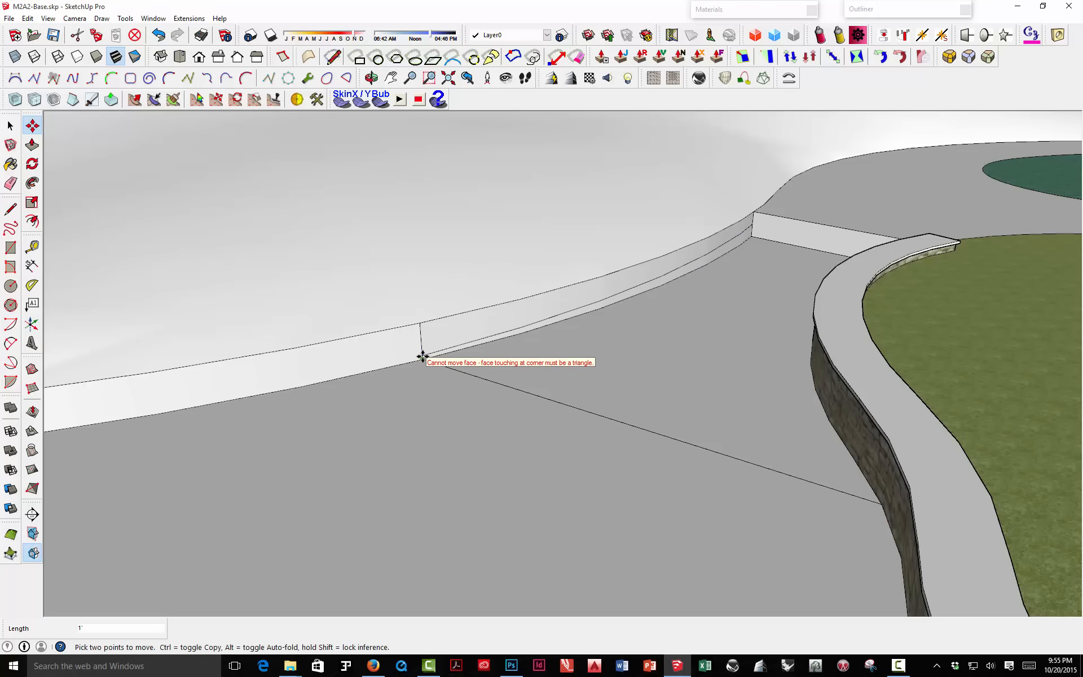
pyautogui.scroll(2, 421, 355)
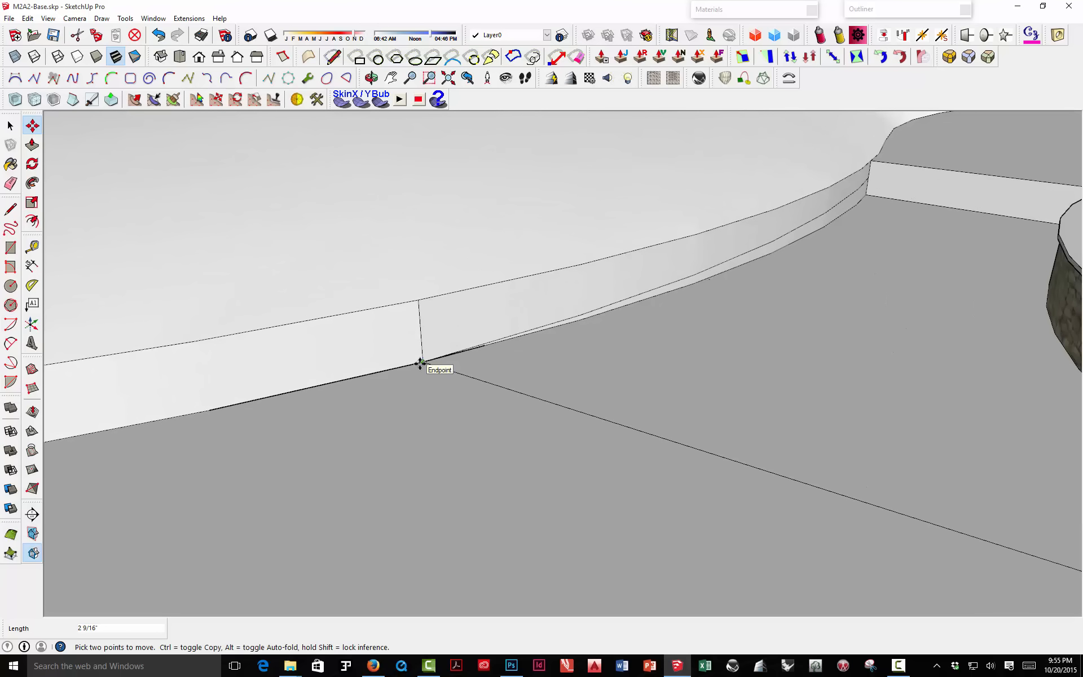
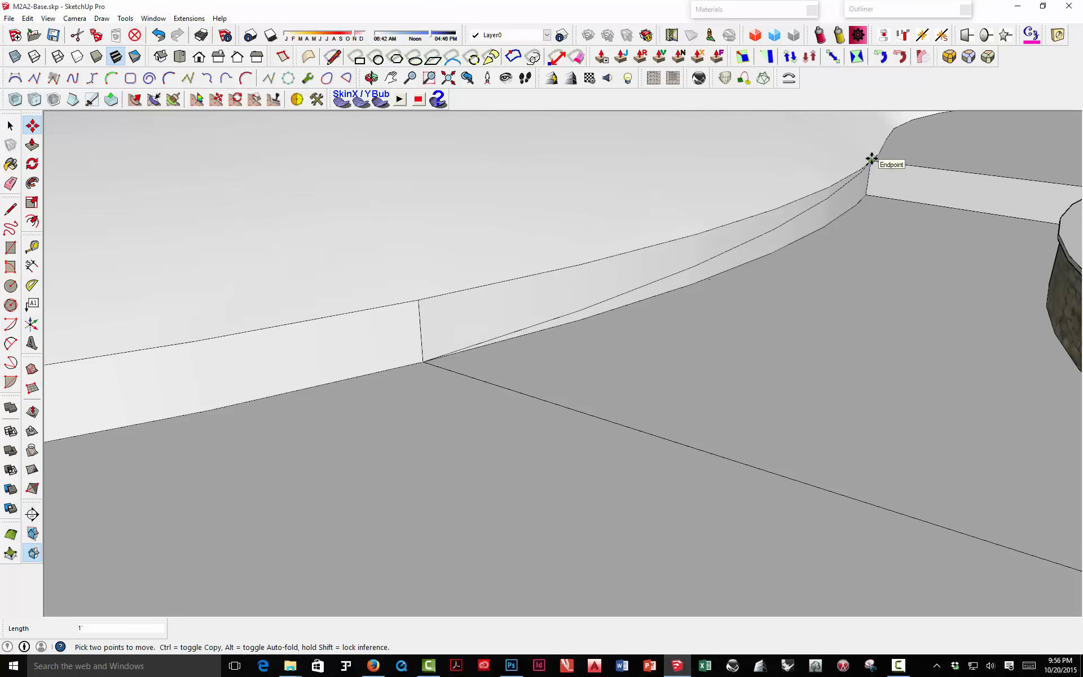
# Step: Copy the panel's base edges along the facing stone wall about 6' 7 9/16" straight up and weld the copies into one curve
pyautogui.scroll(-3, 692, 164)
pyautogui.moveTo(622, 164); pyautogui.dragTo(726, 271, button='middle')
pyautogui.press('space')
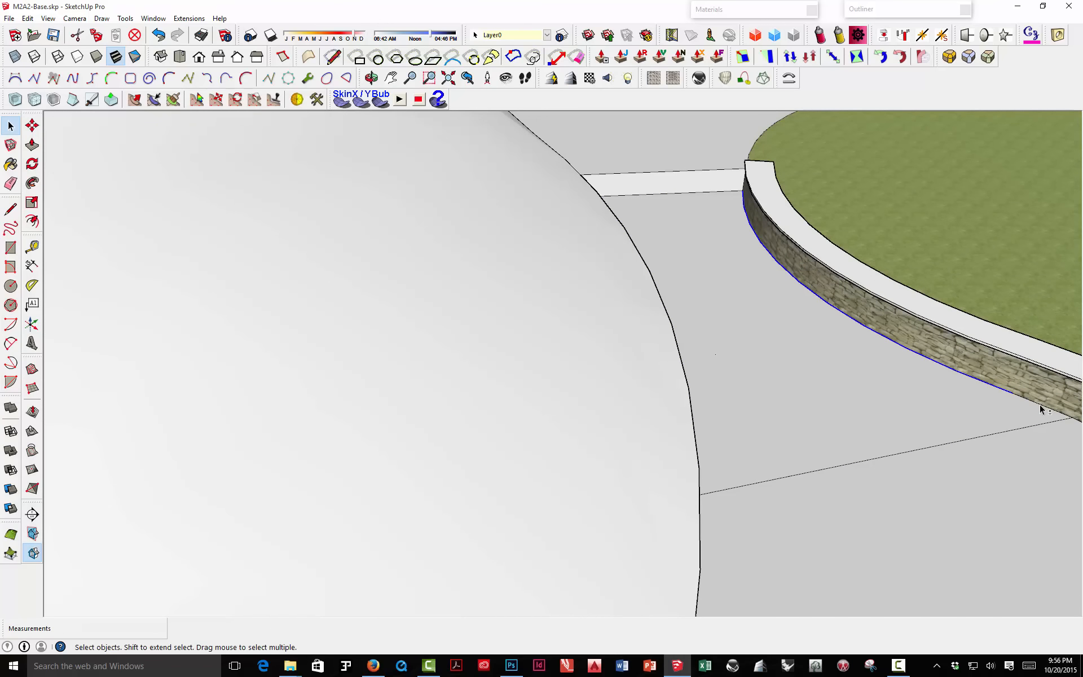
pyautogui.moveTo(984, 385); pyautogui.dragTo(790, 298, button='middle')
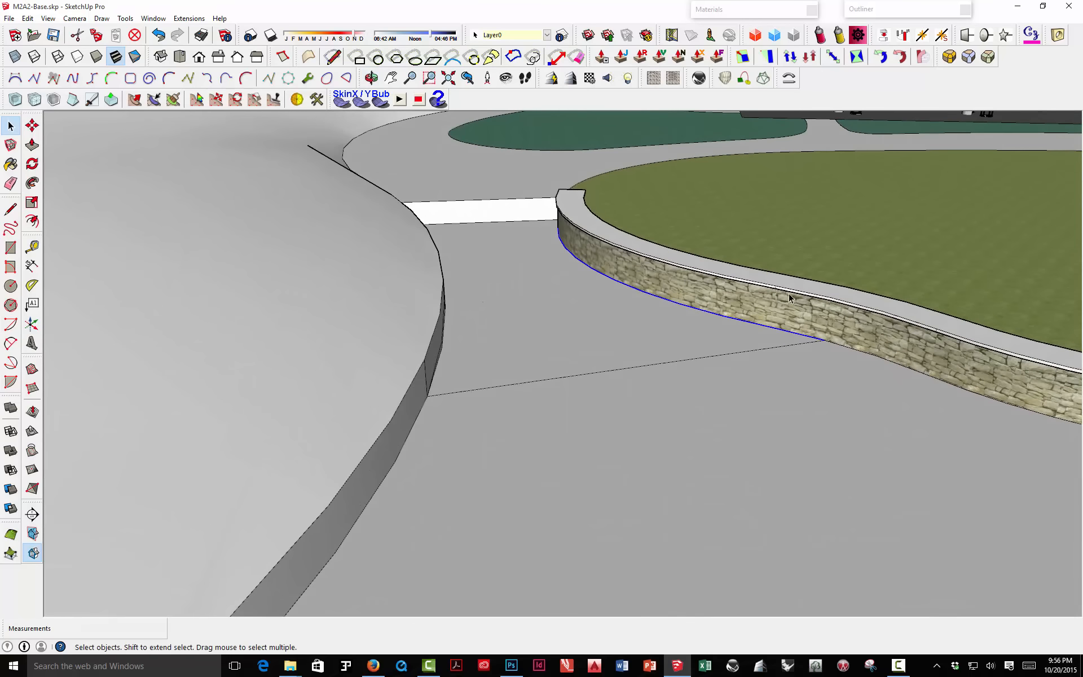
pyautogui.press('m')
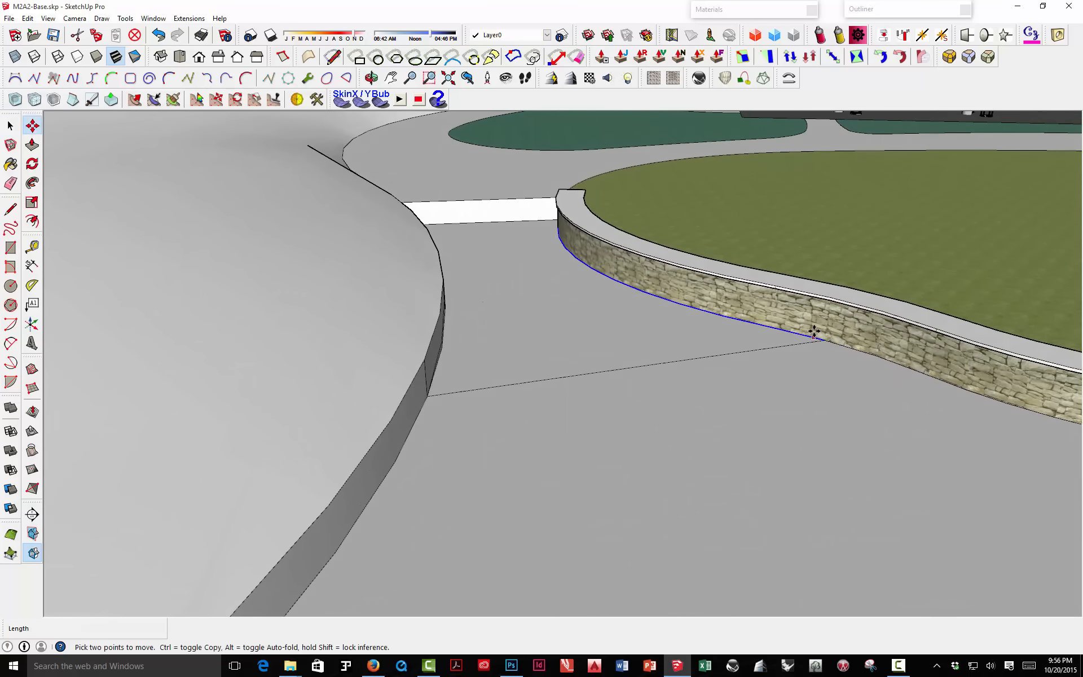
pyautogui.click(825, 338)
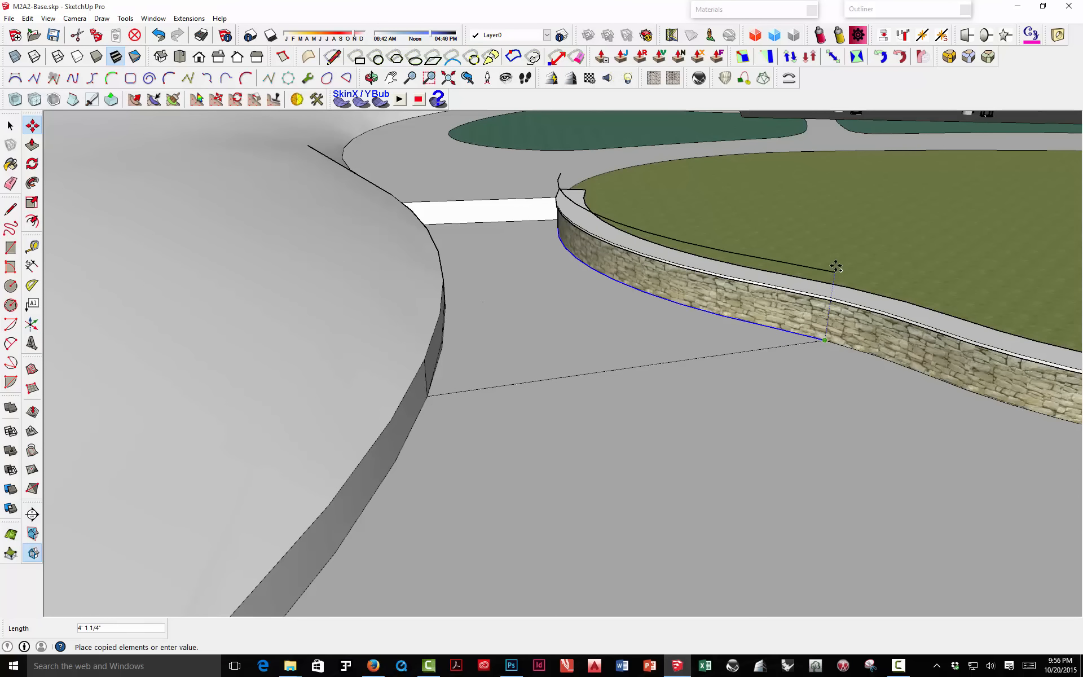
pyautogui.click(841, 226)
pyautogui.click(200, 21)
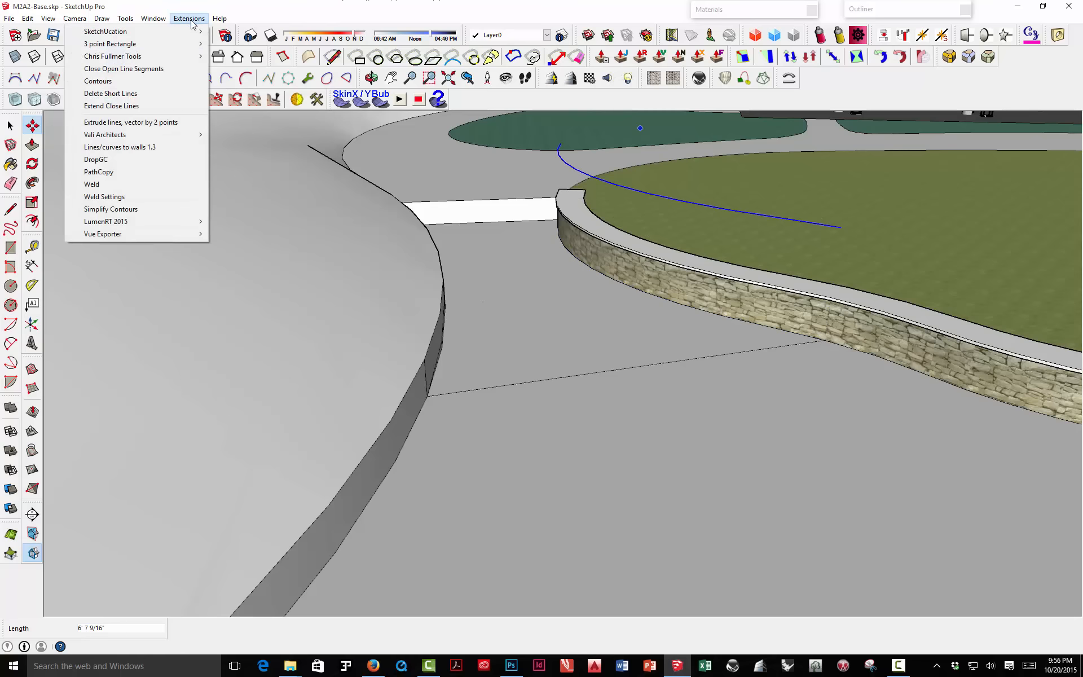
pyautogui.click(115, 185)
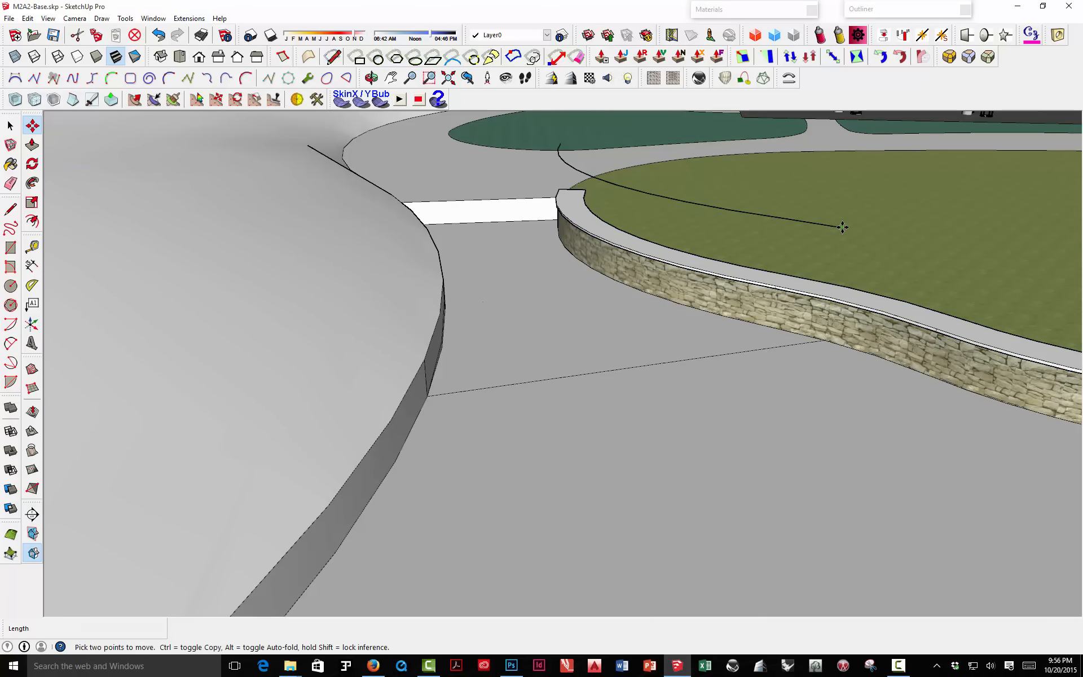
# Step: Lower the stone wall's welded curve so its near end meets the wall's base corner and its far end the step face's top corner
pyautogui.click(839, 233)
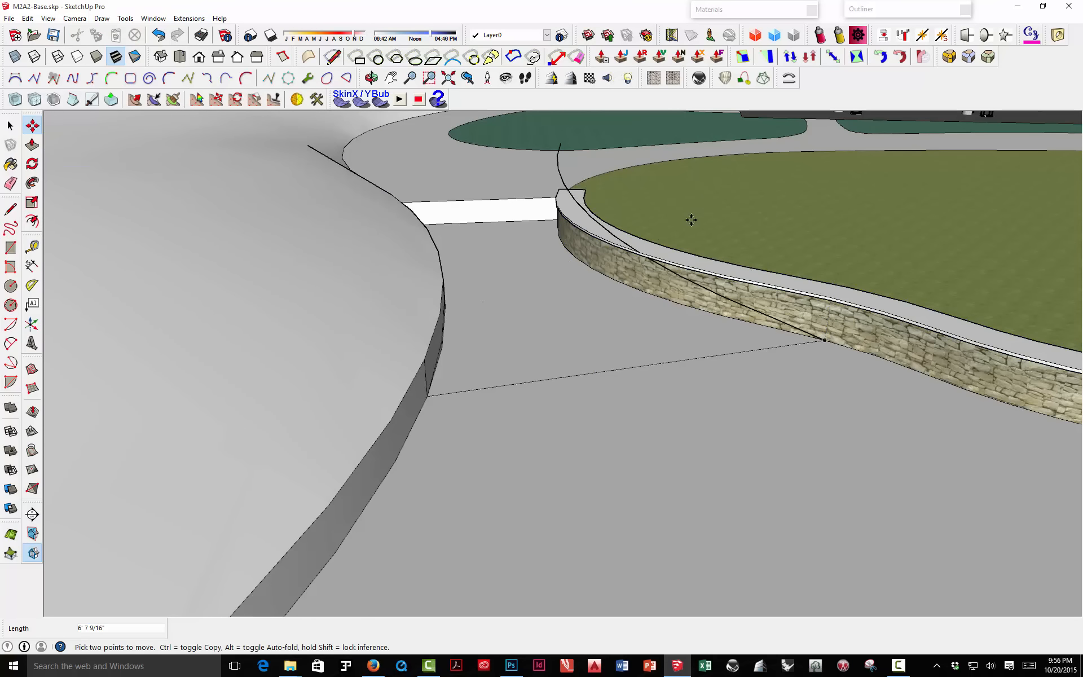
pyautogui.moveTo(523, 237); pyautogui.dragTo(770, 260, button='middle')
pyautogui.scroll(3, 555, 205)
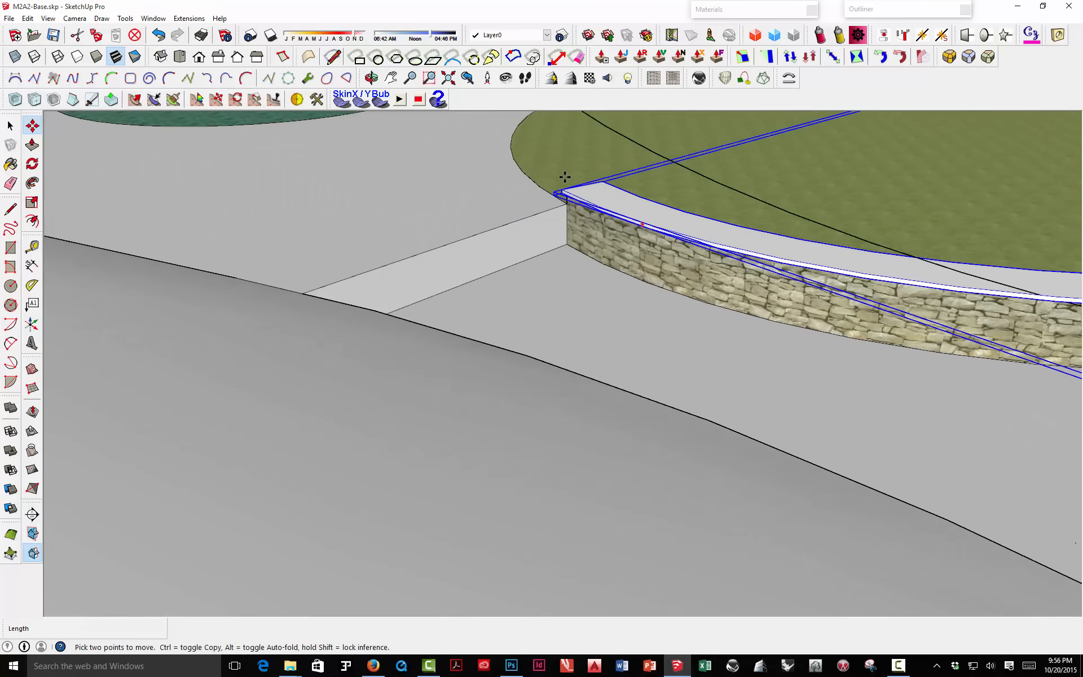
pyautogui.scroll(-1, 558, 186)
pyautogui.moveTo(550, 240)
pyautogui.keyDown('shift'); pyautogui.mouseDown(button='middle')
pyautogui.moveTo(541, 290)
pyautogui.moveTo(566, 254)
pyautogui.mouseUp(button='middle'); pyautogui.keyUp('shift')
pyautogui.scroll(1, 566, 254)
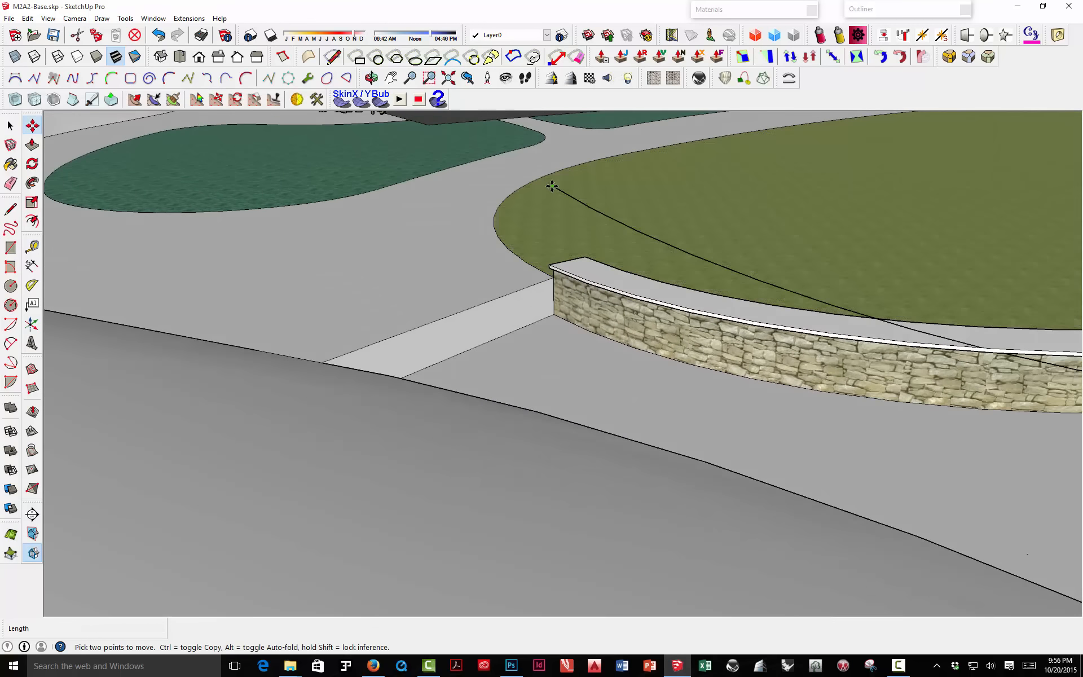
pyautogui.click(552, 284)
pyautogui.scroll(2, 554, 279)
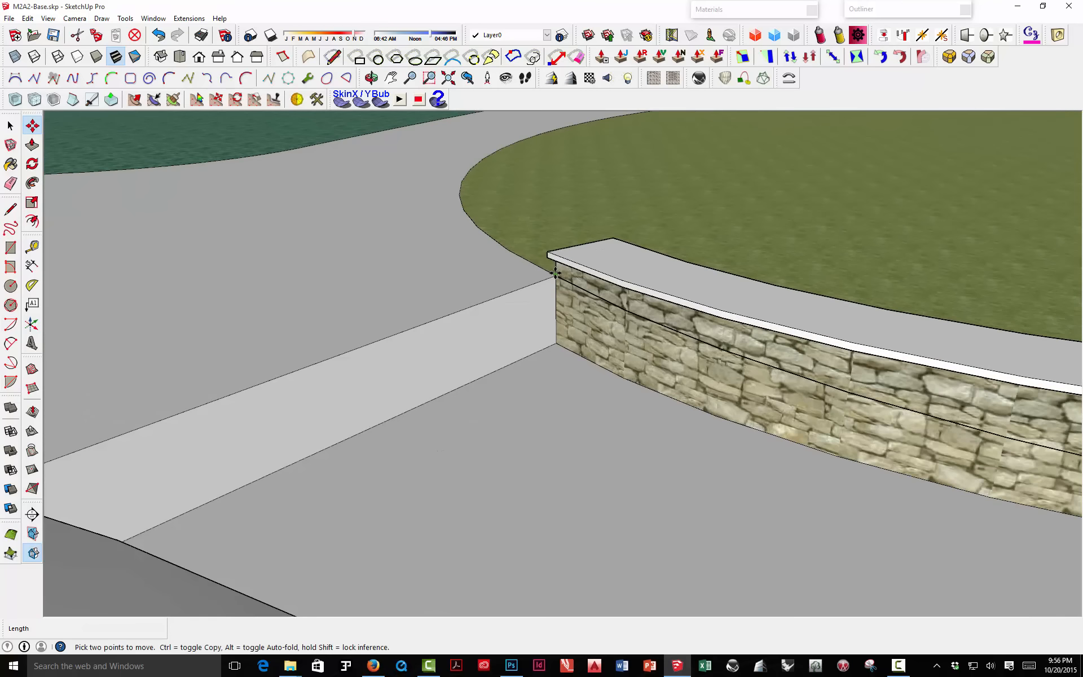
# Step: Remove the seam line across the sloped panel near the pond and erase the stray vertical edges on its plain wall
pyautogui.scroll(-1, 497, 253)
pyautogui.scroll(-6, 496, 253)
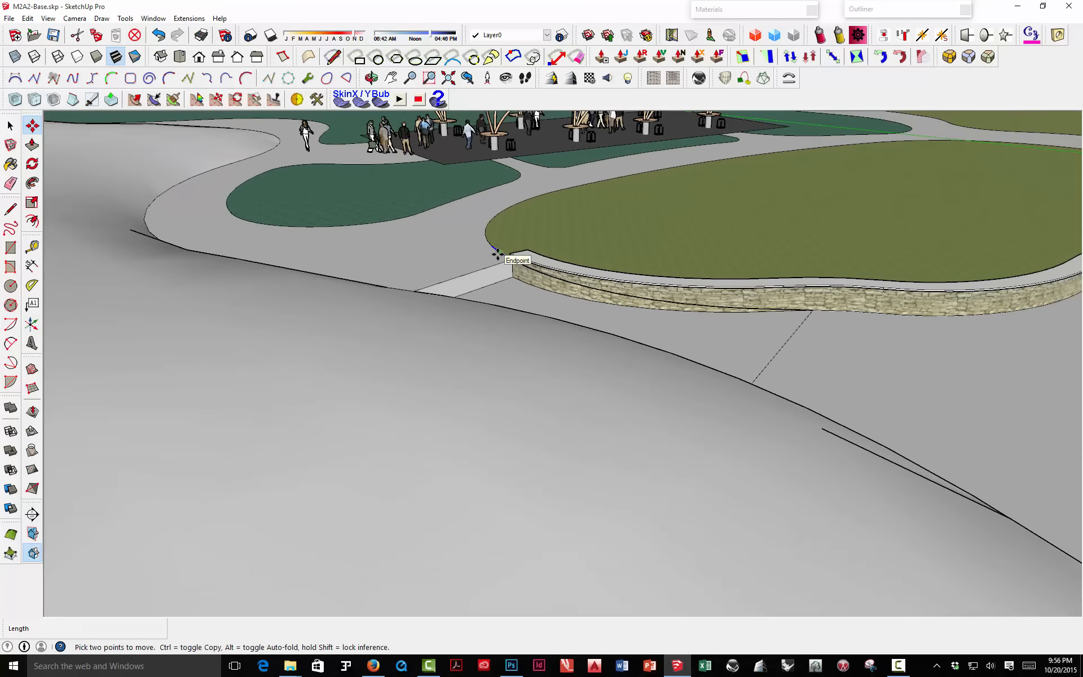
pyautogui.moveTo(773, 316); pyautogui.dragTo(483, 321, button='middle')
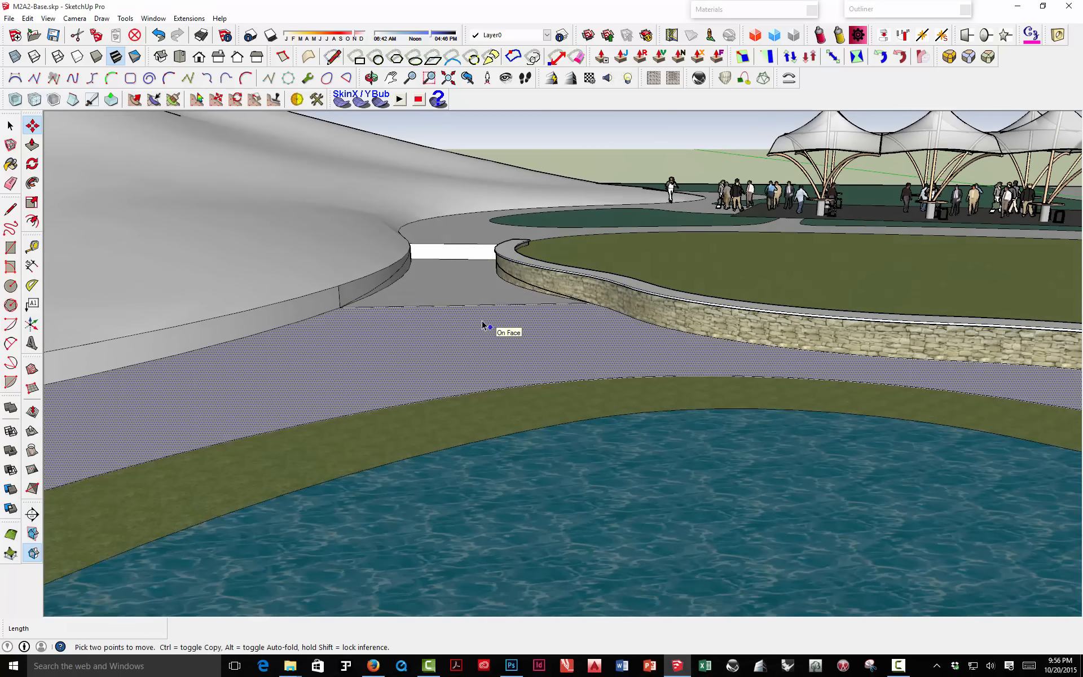
pyautogui.press('space')
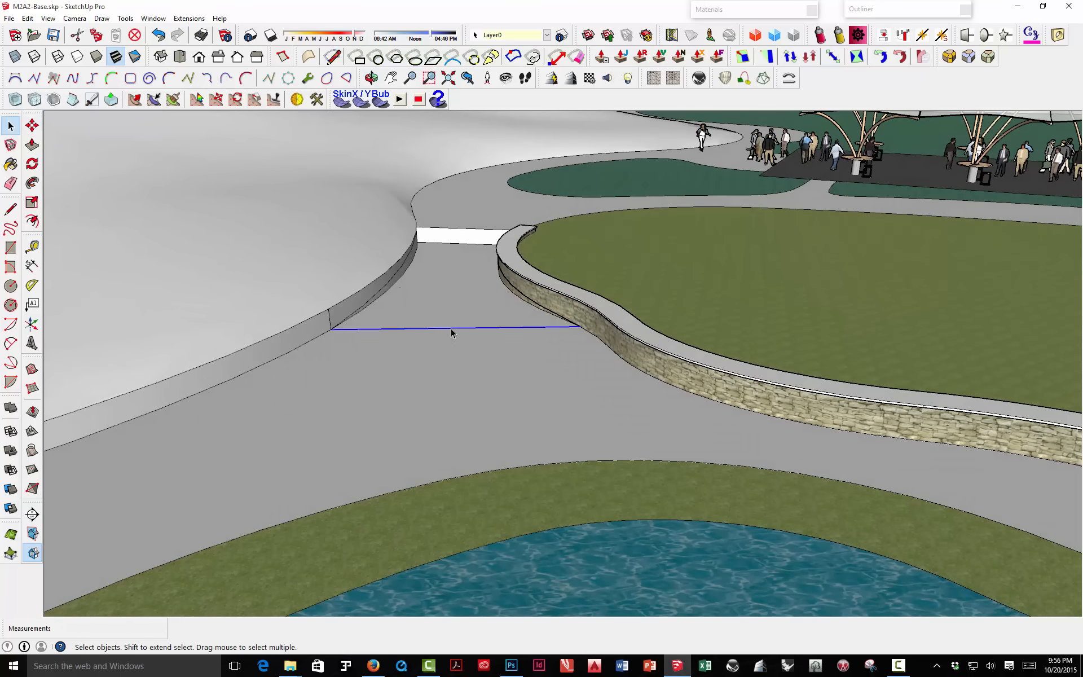
pyautogui.moveTo(520, 338); pyautogui.dragTo(391, 353)
pyautogui.press('space')
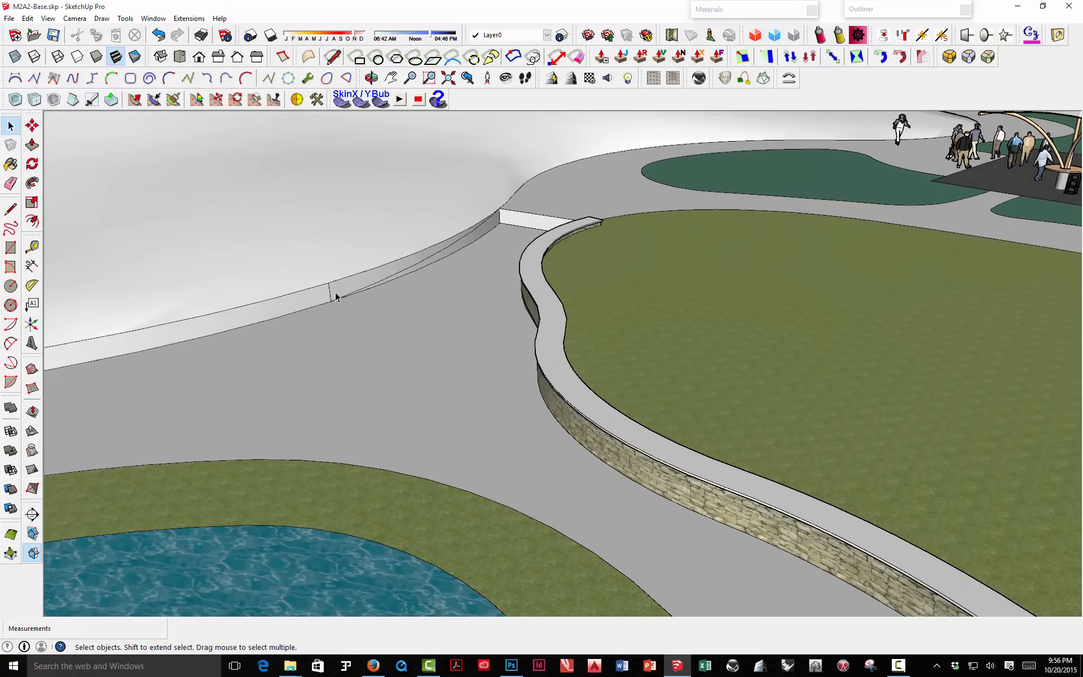
pyautogui.press('e')
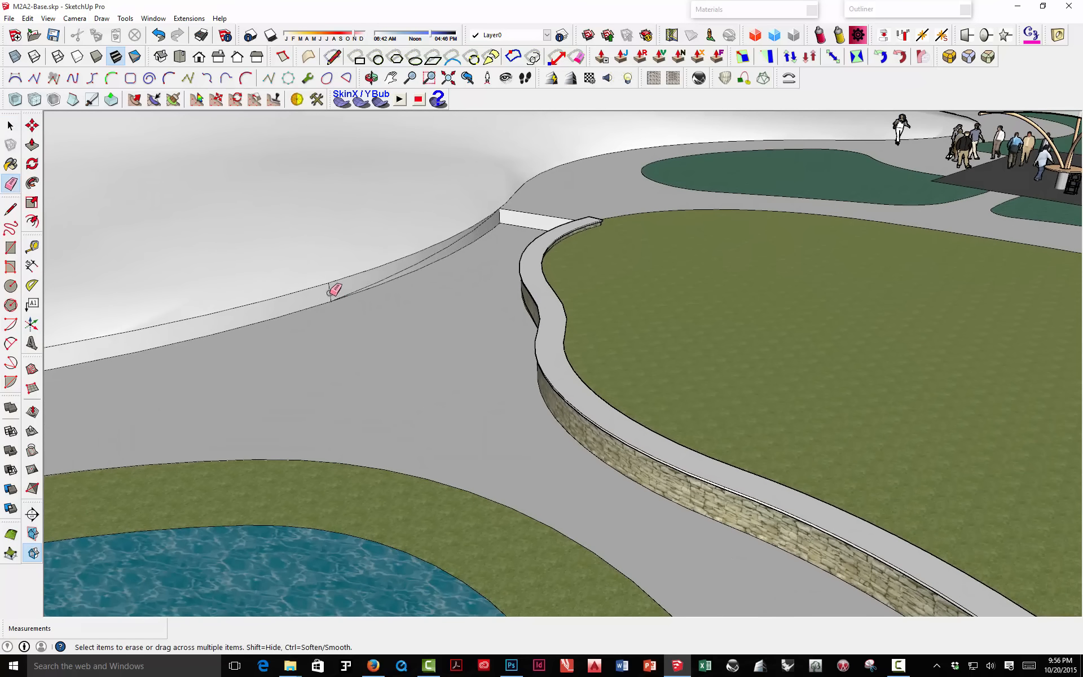
pyautogui.scroll(-3, 456, 291)
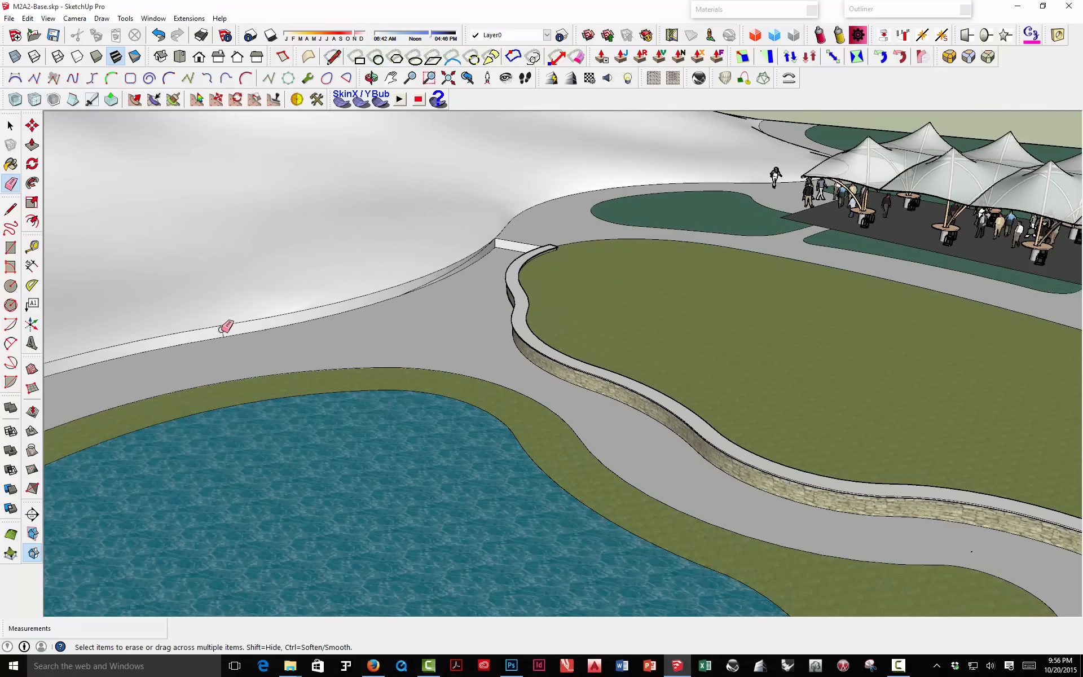
pyautogui.scroll(-3, 446, 290)
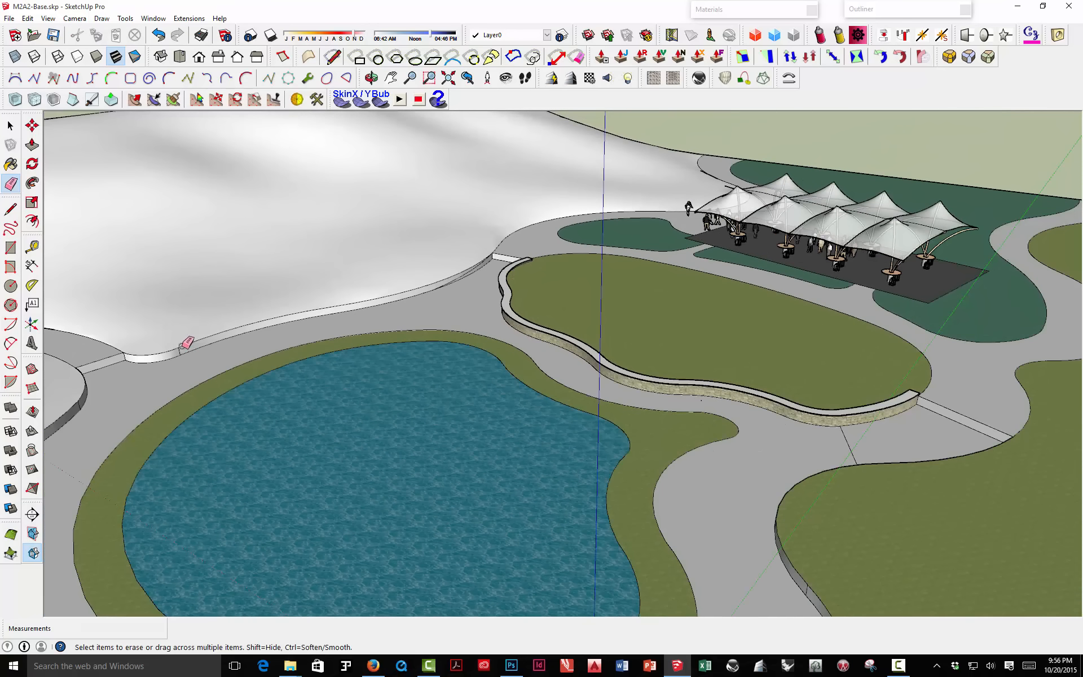
# Step: Examine the walls and path panels around the pond, ending at the panel beside the stone wall's far end
pyautogui.moveTo(339, 289)
pyautogui.mouseDown(button='middle')
pyautogui.moveTo(476, 243)
pyautogui.moveTo(394, 251)
pyautogui.moveTo(412, 278)
pyautogui.mouseUp(button='middle')
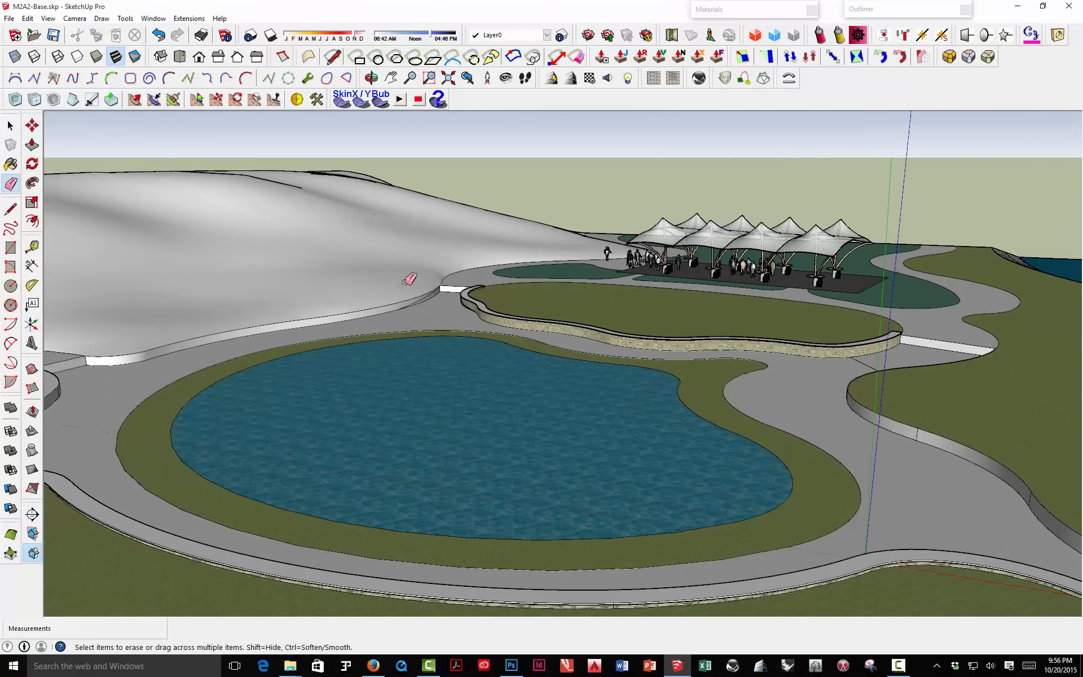
pyautogui.scroll(3, 436, 306)
pyautogui.scroll(-3, 467, 245)
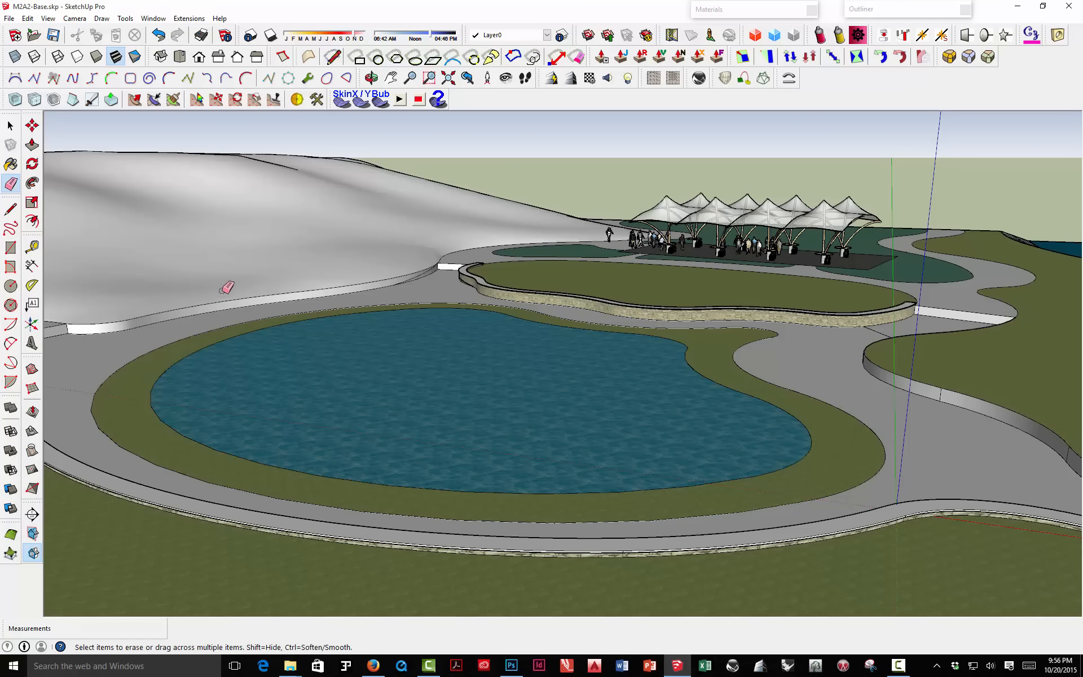
pyautogui.moveTo(227, 287); pyautogui.dragTo(389, 300, button='middle')
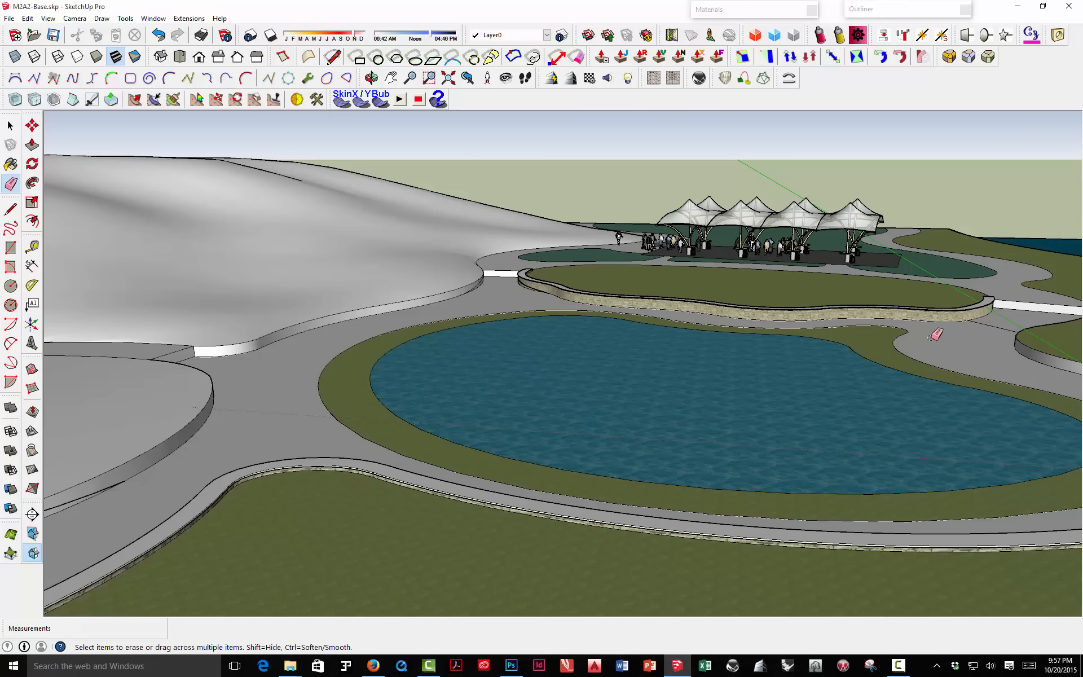
pyautogui.moveTo(560, 280)
pyautogui.mouseDown(button='middle')
pyautogui.moveTo(547, 265)
pyautogui.moveTo(411, 256)
pyautogui.mouseUp(button='middle')
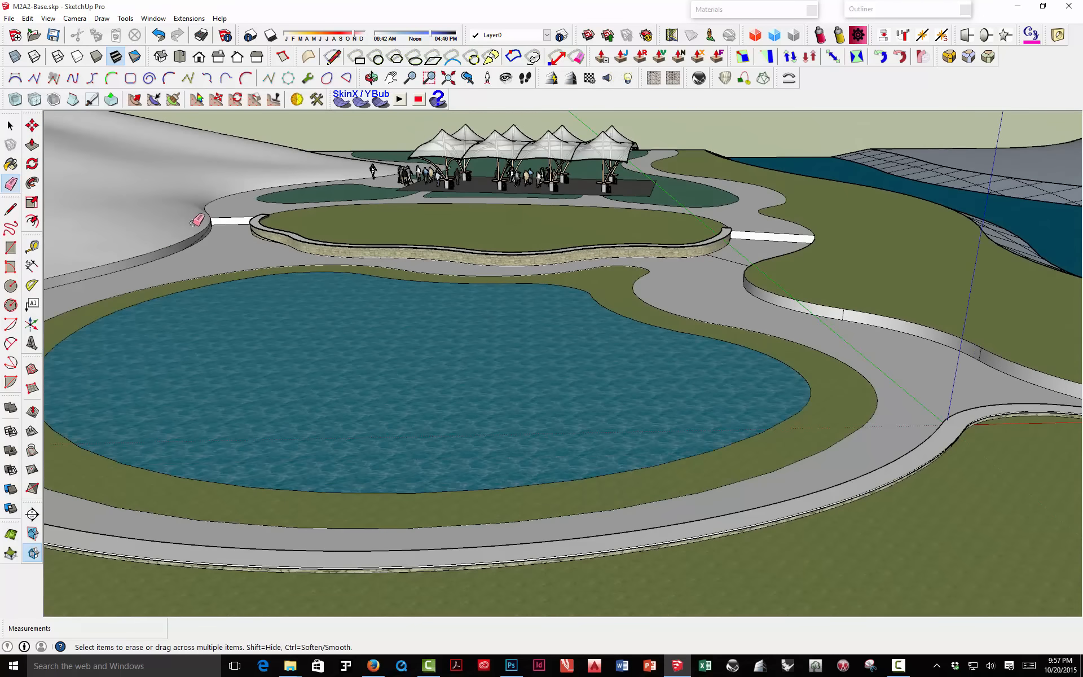
pyautogui.moveTo(198, 222); pyautogui.dragTo(434, 246, button='middle')
pyautogui.moveTo(628, 299); pyautogui.dragTo(520, 302, button='middle')
pyautogui.scroll(10, 536, 276)
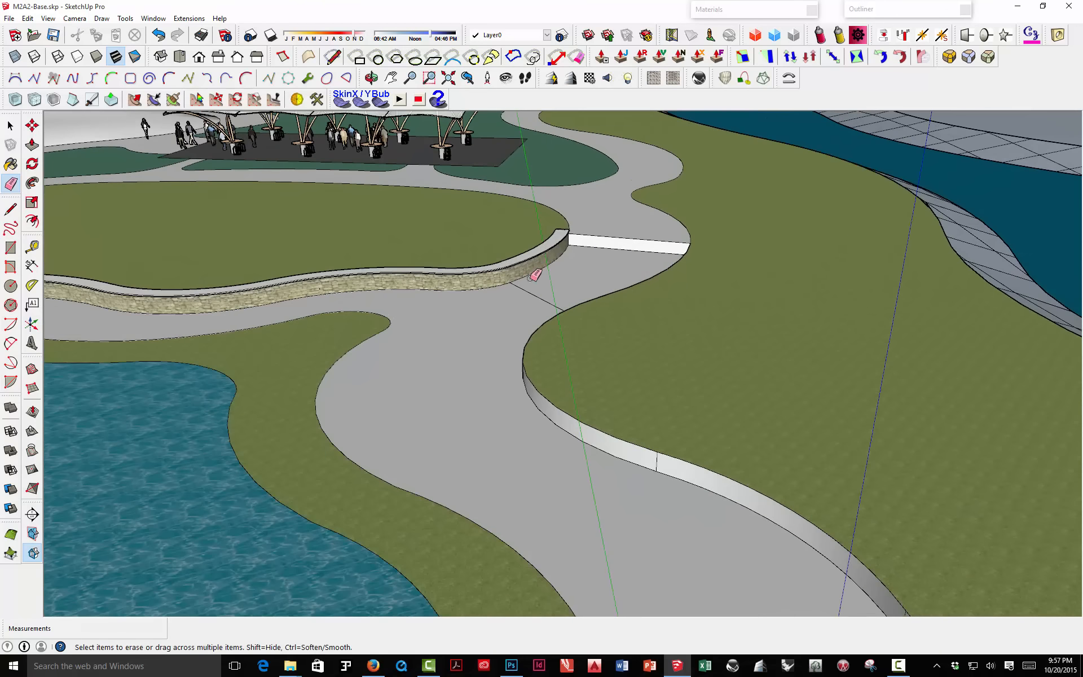
# Step: Try to copy the stone wall's base edges at this panel 1' 3" straight up and lower the copy's near end to the base
pyautogui.press('space')
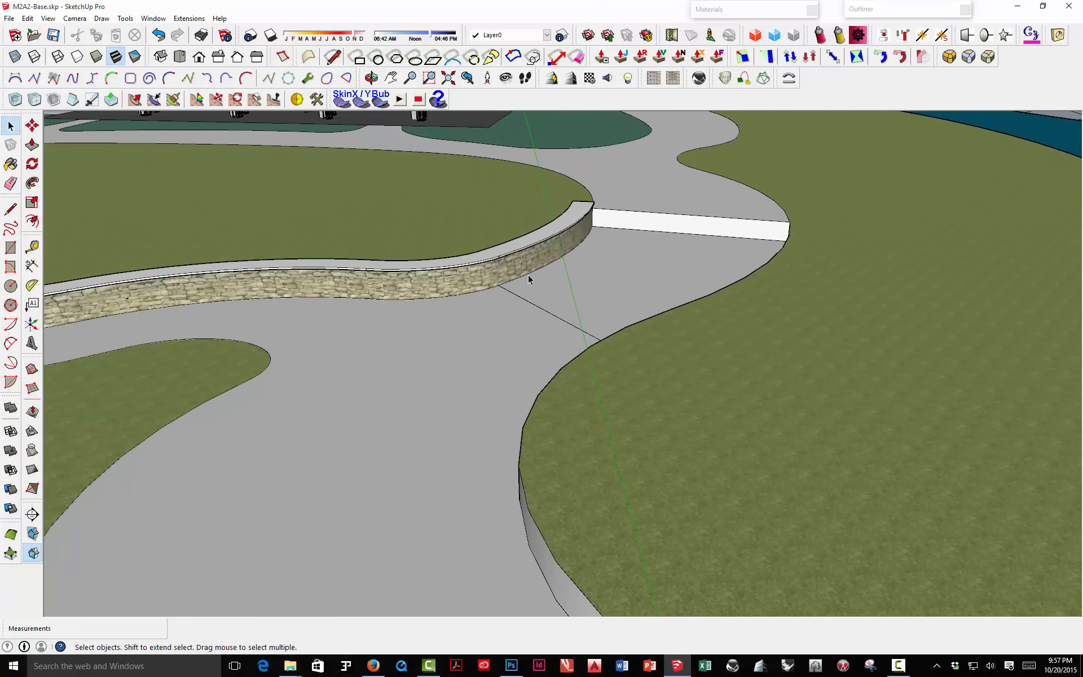
pyautogui.click(527, 278)
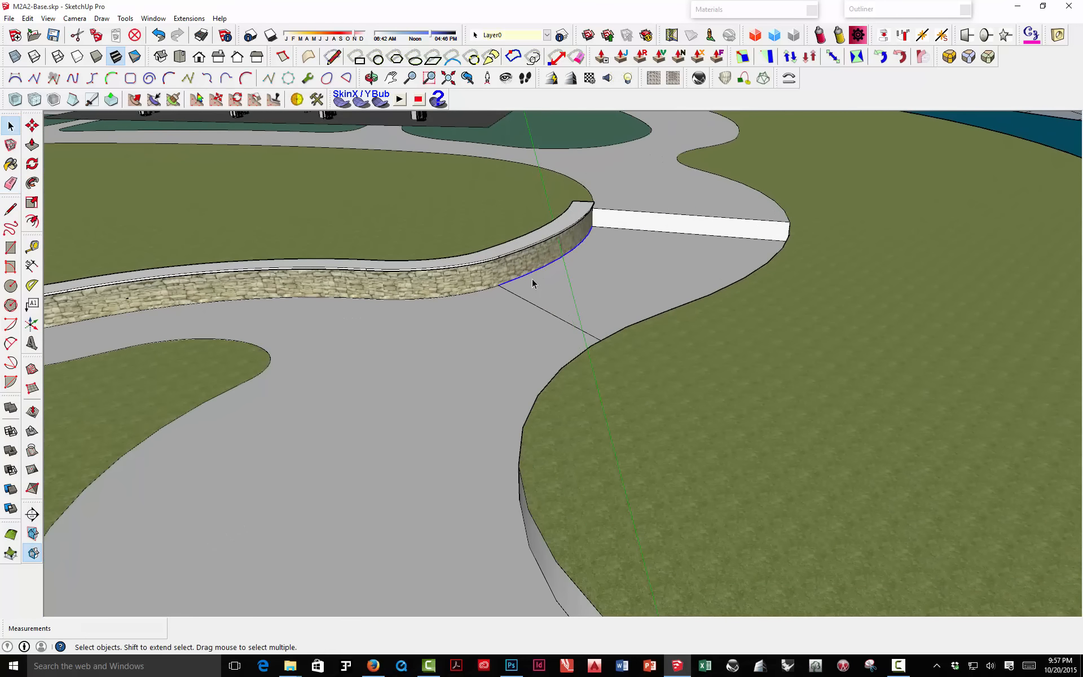
pyautogui.moveTo(533, 284); pyautogui.dragTo(496, 261, button='middle')
pyautogui.scroll(5, 480, 265)
pyautogui.press('m')
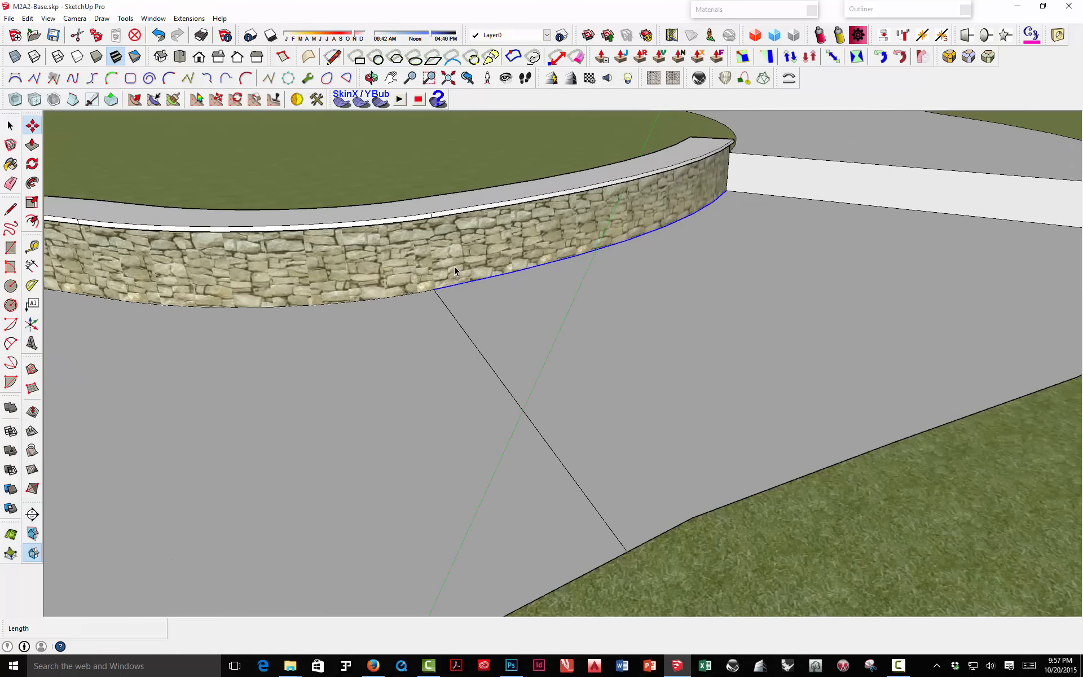
pyautogui.click(431, 290)
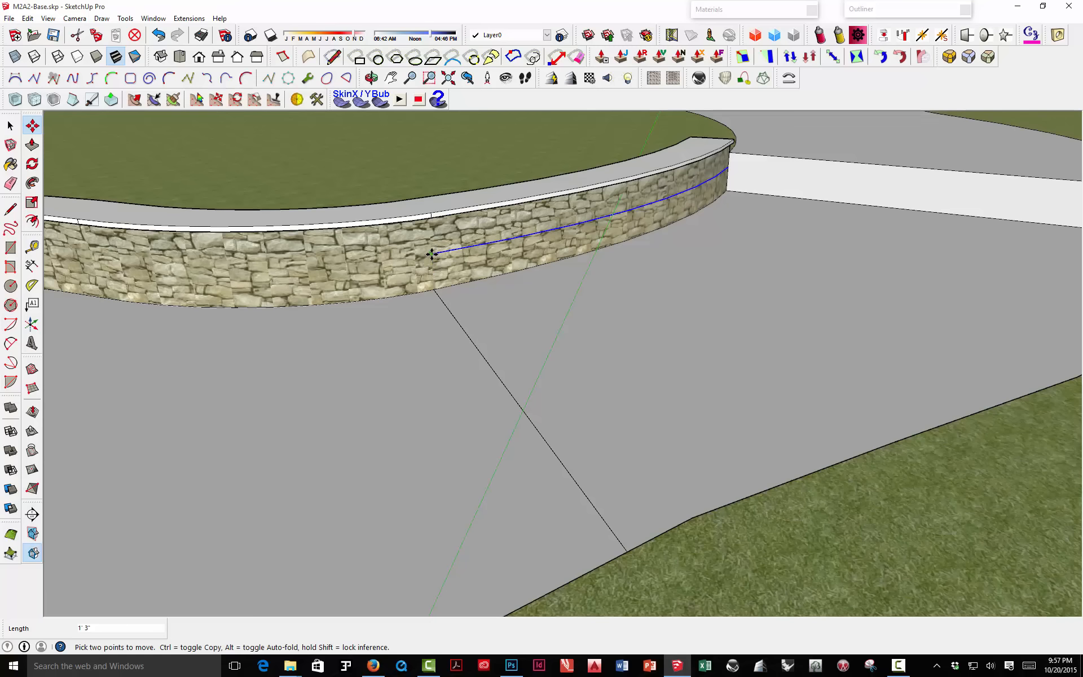
pyautogui.click(431, 253)
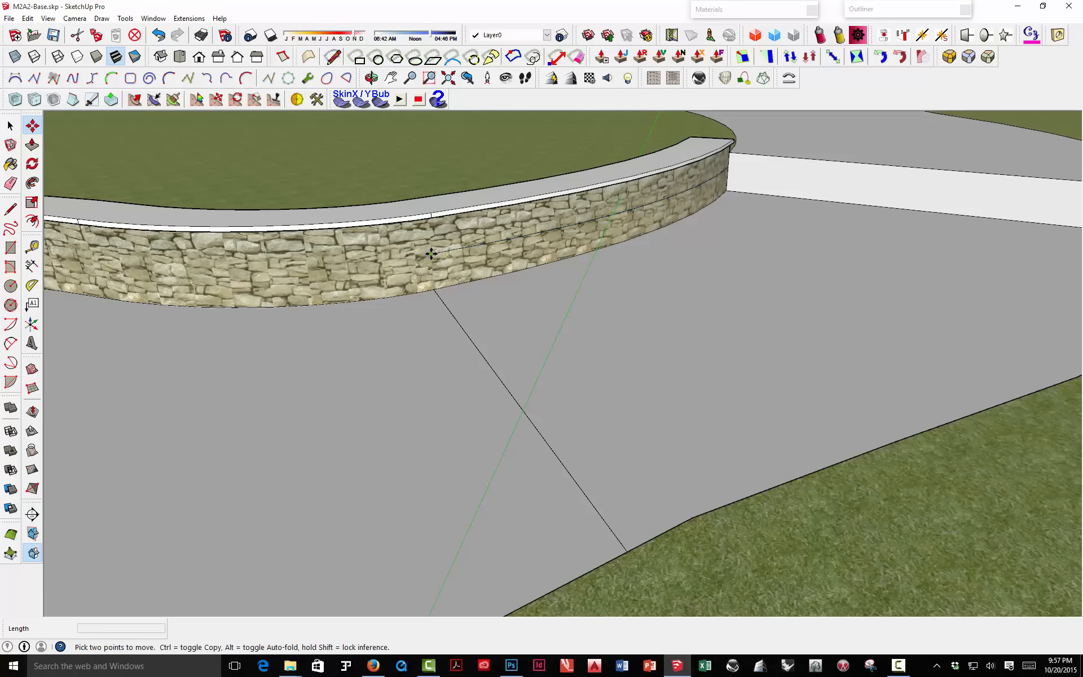
pyautogui.click(432, 254)
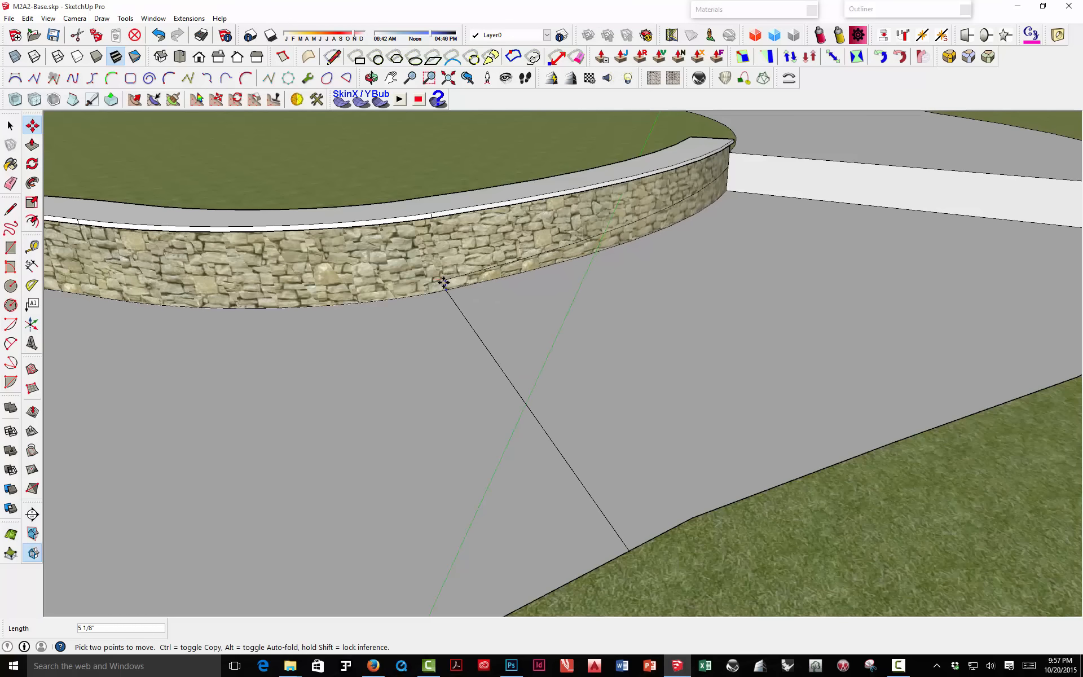
pyautogui.click(444, 282)
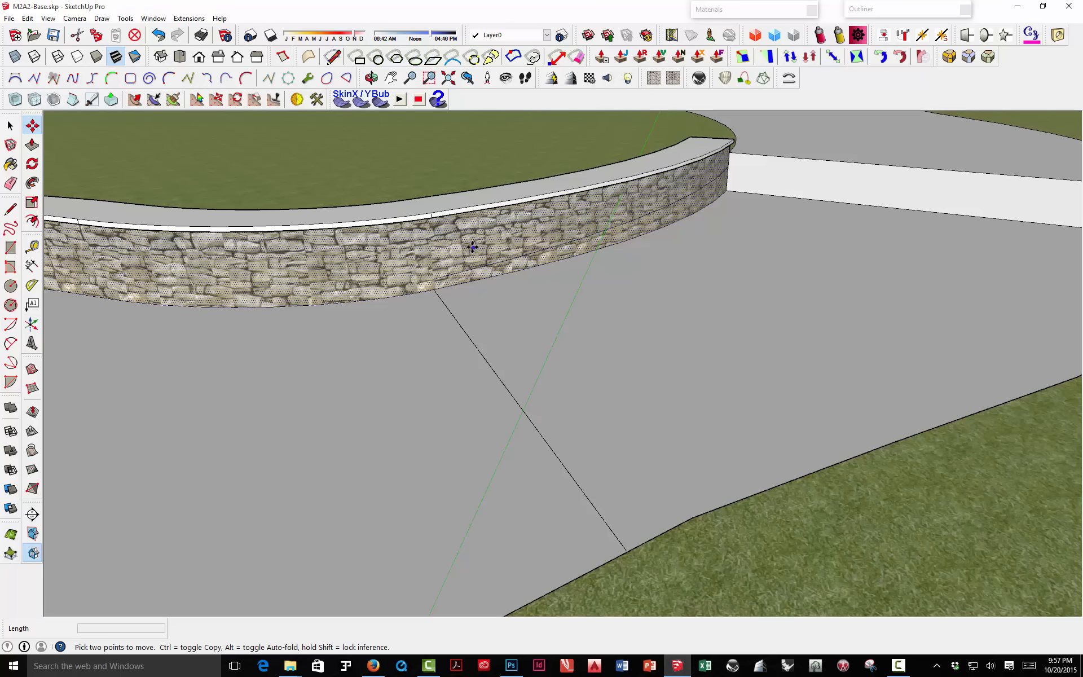
pyautogui.hotkey('ctrl', 'z')
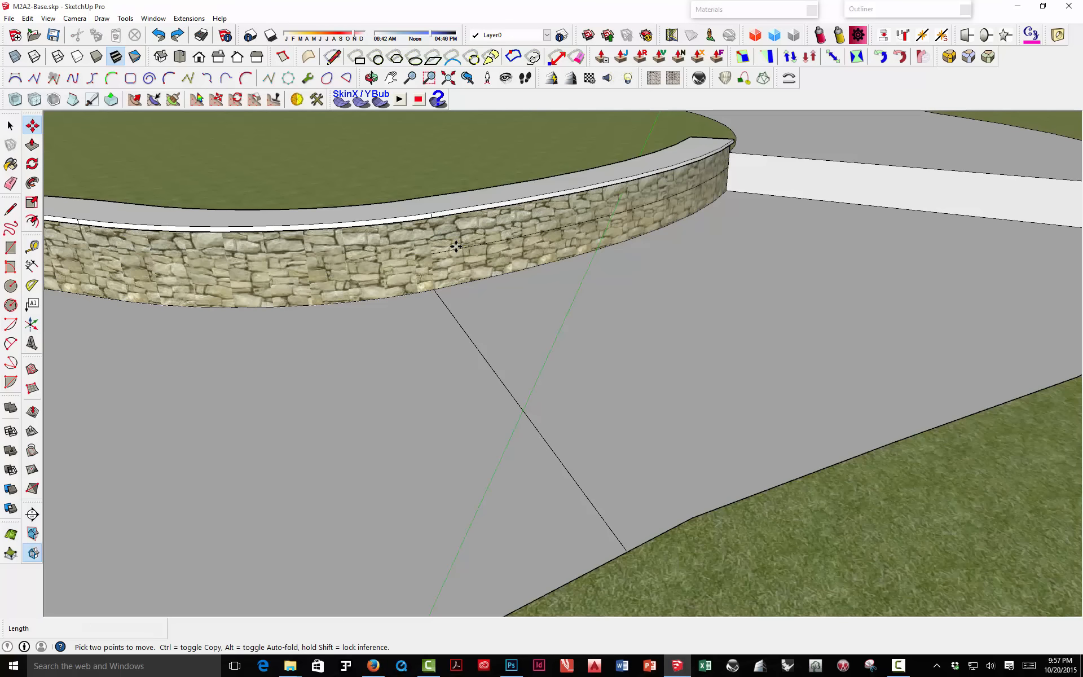
# Step: Copy the panel's base edges along the stone wall about 4' 9/16" straight up and weld the copies into one curve
pyautogui.press('space')
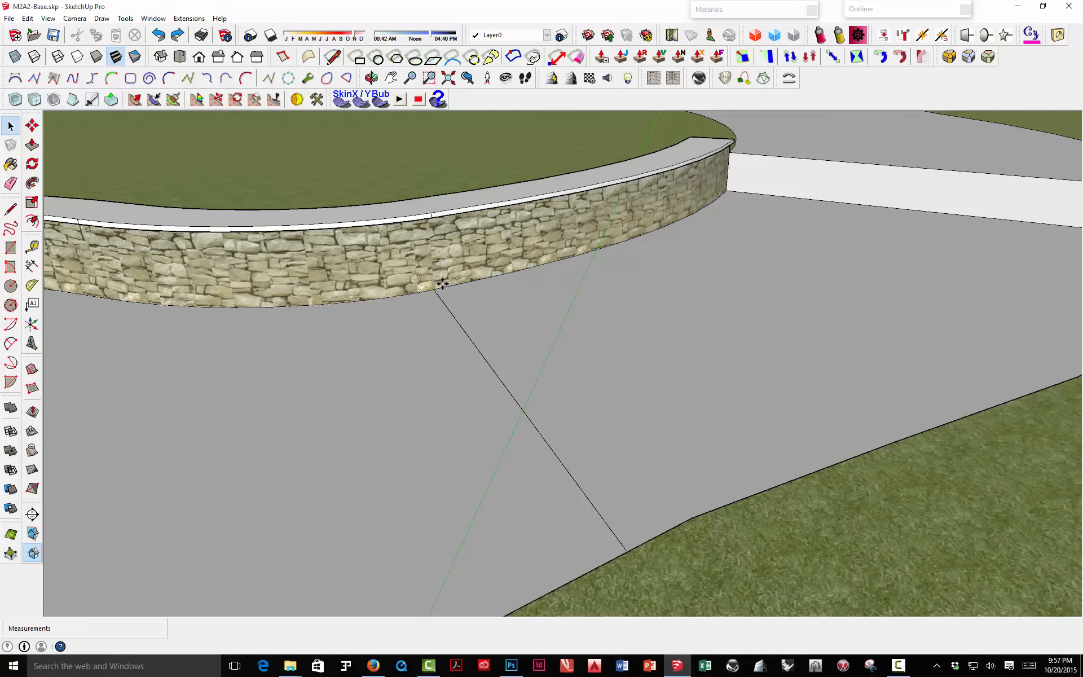
pyautogui.click(448, 290)
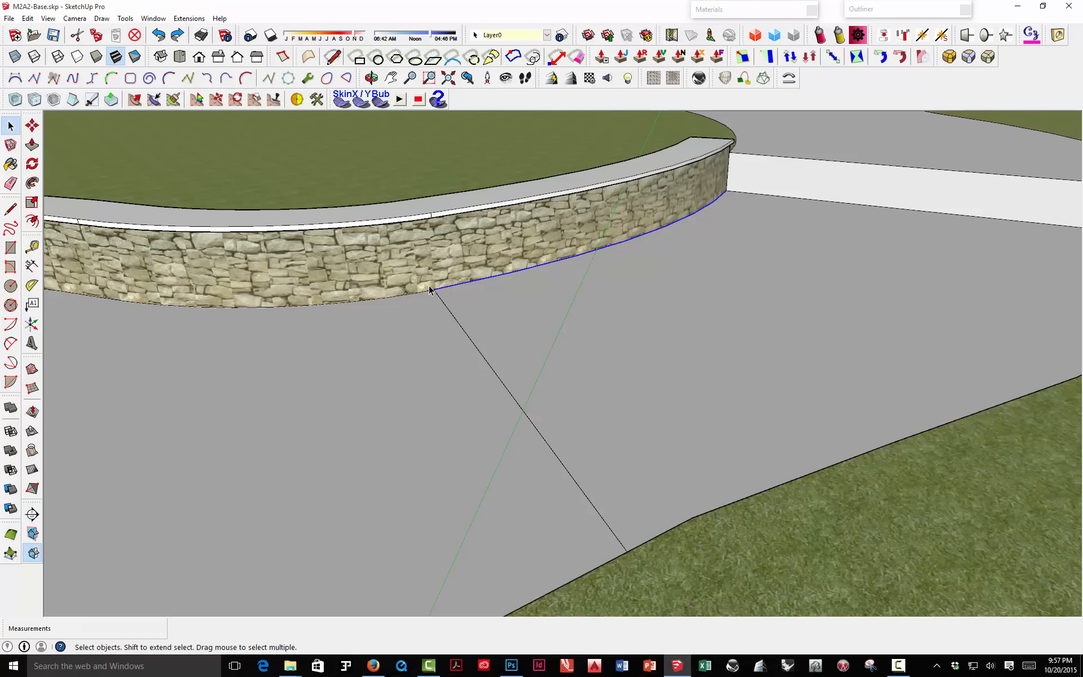
pyautogui.press('m')
pyautogui.click(431, 289)
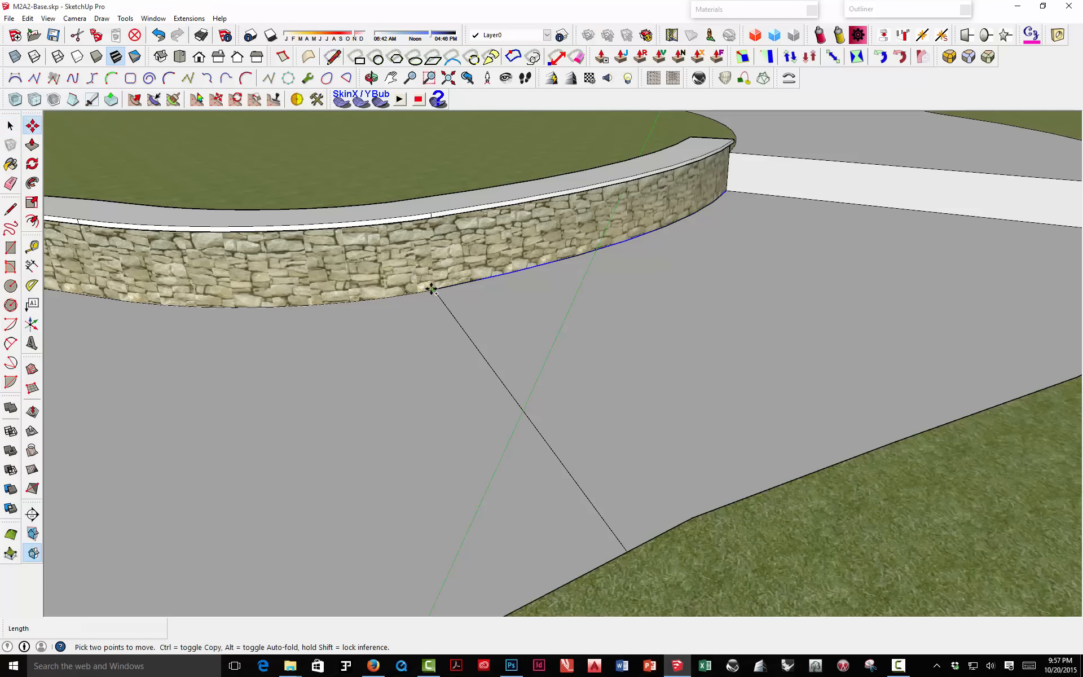
pyautogui.click(426, 170)
pyautogui.click(153, 18)
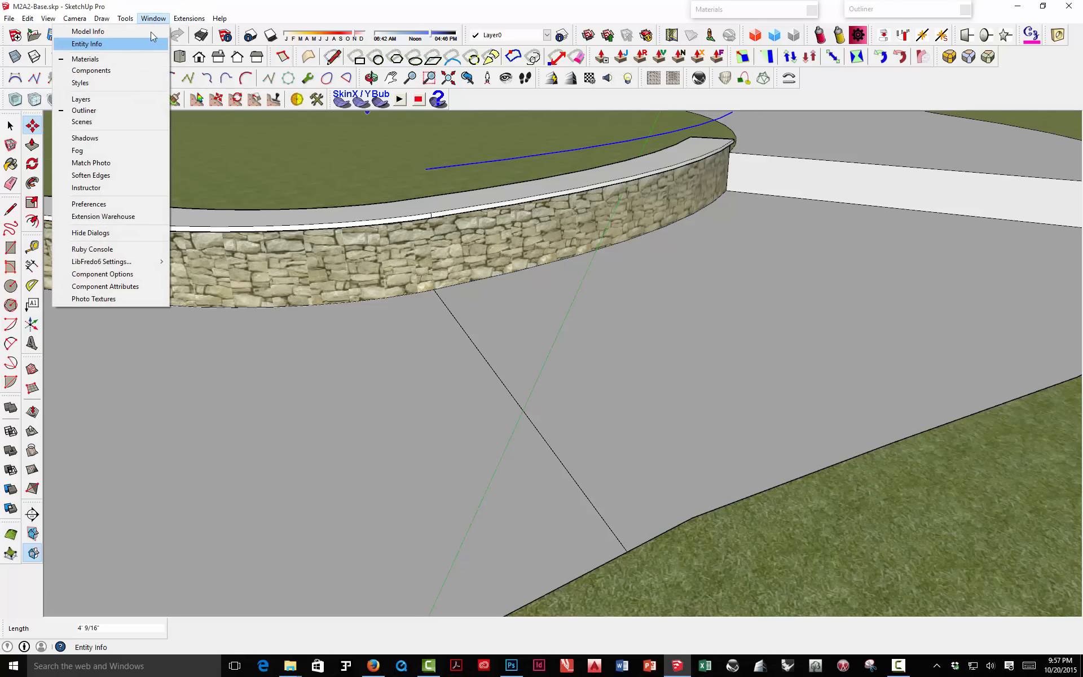
pyautogui.click(107, 173)
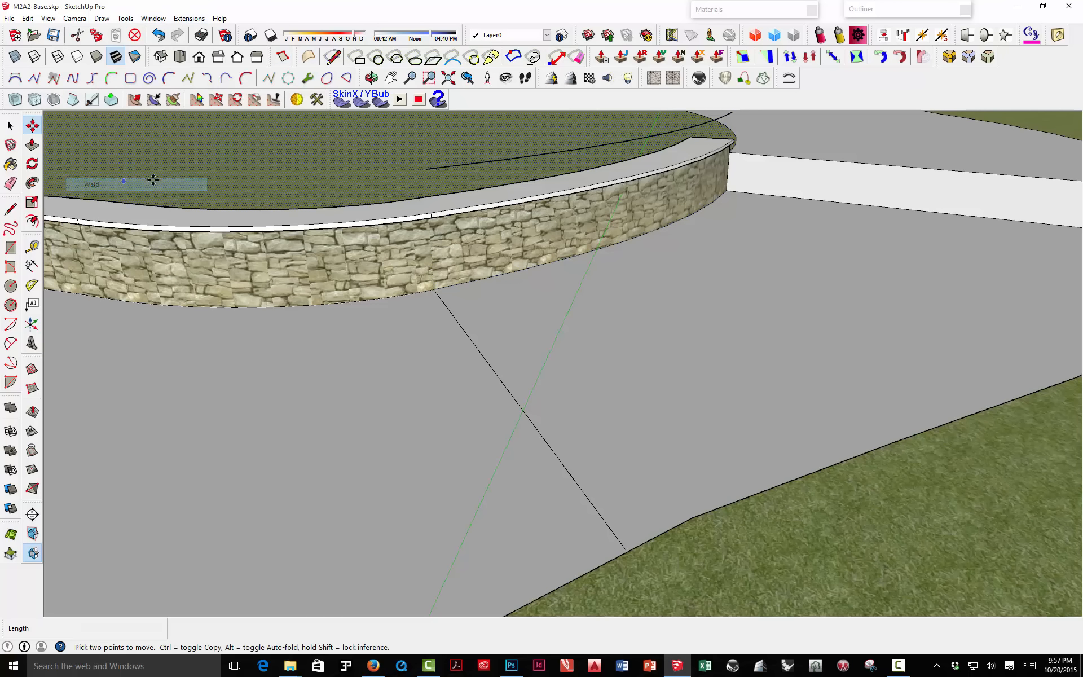
# Step: Lower the welded curve so its near end meets the panel's base corner and its far end the step face's top corner
pyautogui.click(423, 174)
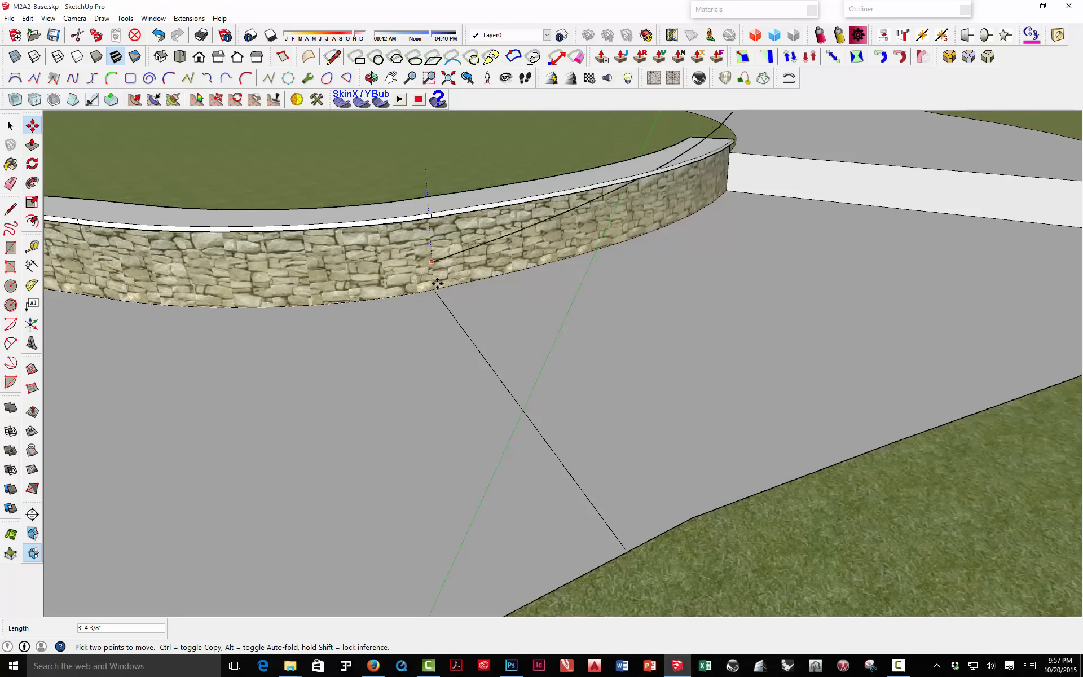
pyautogui.click(434, 290)
pyautogui.moveTo(679, 264); pyautogui.dragTo(440, 319, button='middle')
pyautogui.scroll(3, 604, 182)
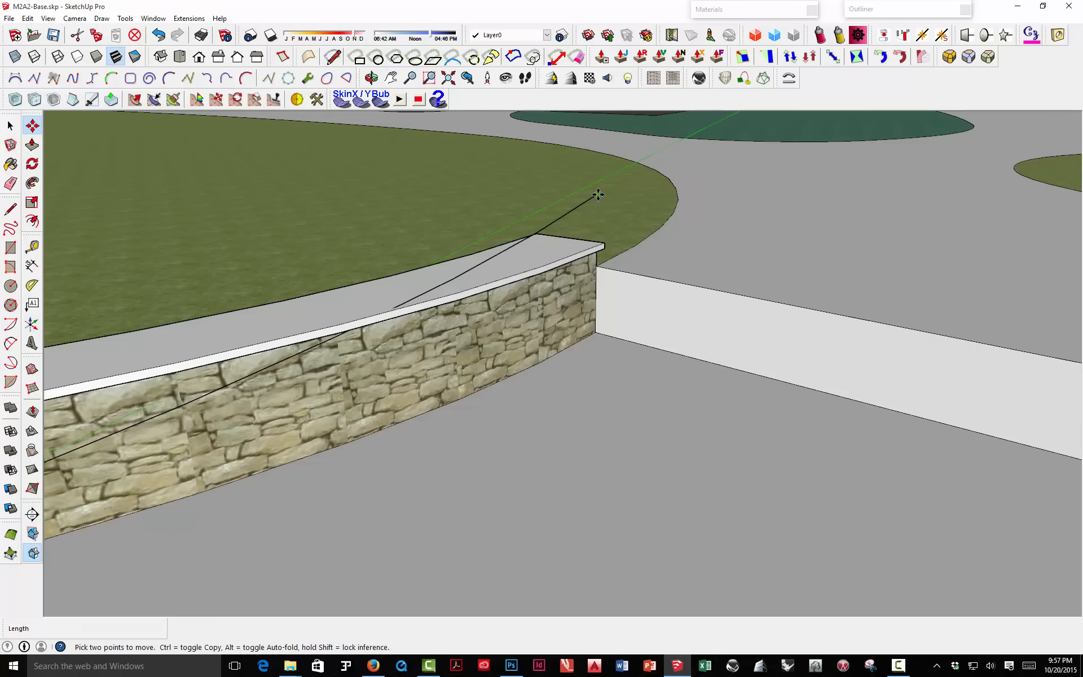
pyautogui.click(598, 194)
pyautogui.click(596, 259)
pyautogui.scroll(-5, 598, 225)
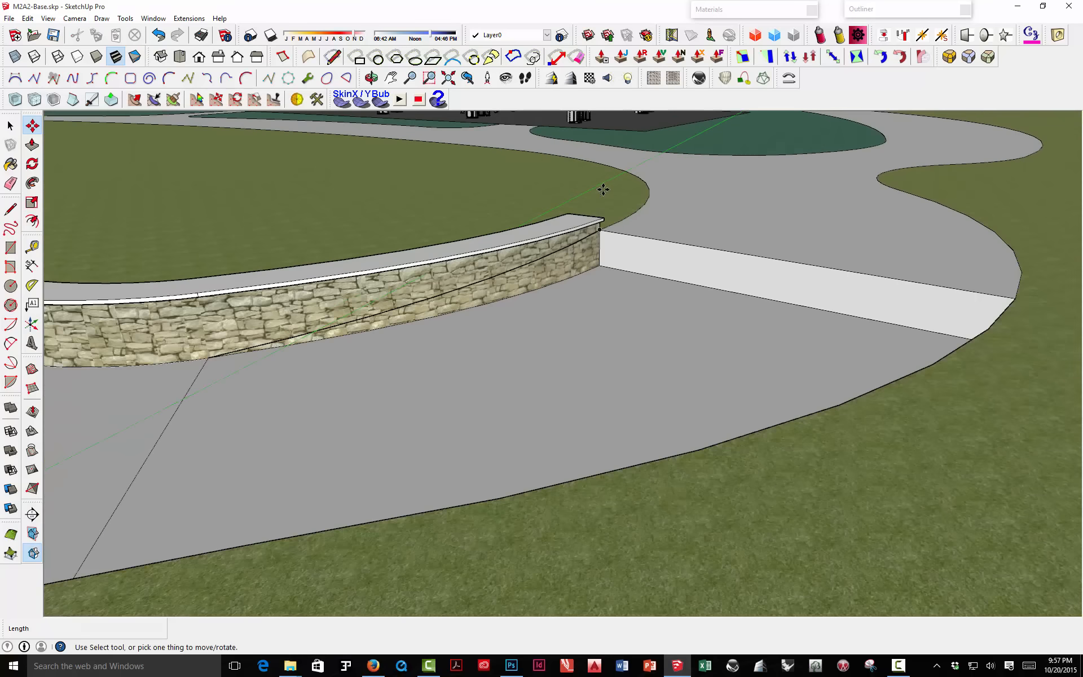
# Step: Erase the two stray vertical edges on the plain wall opposite, near the panel's seam
pyautogui.moveTo(517, 230); pyautogui.dragTo(624, 305, button='middle')
pyautogui.press('e')
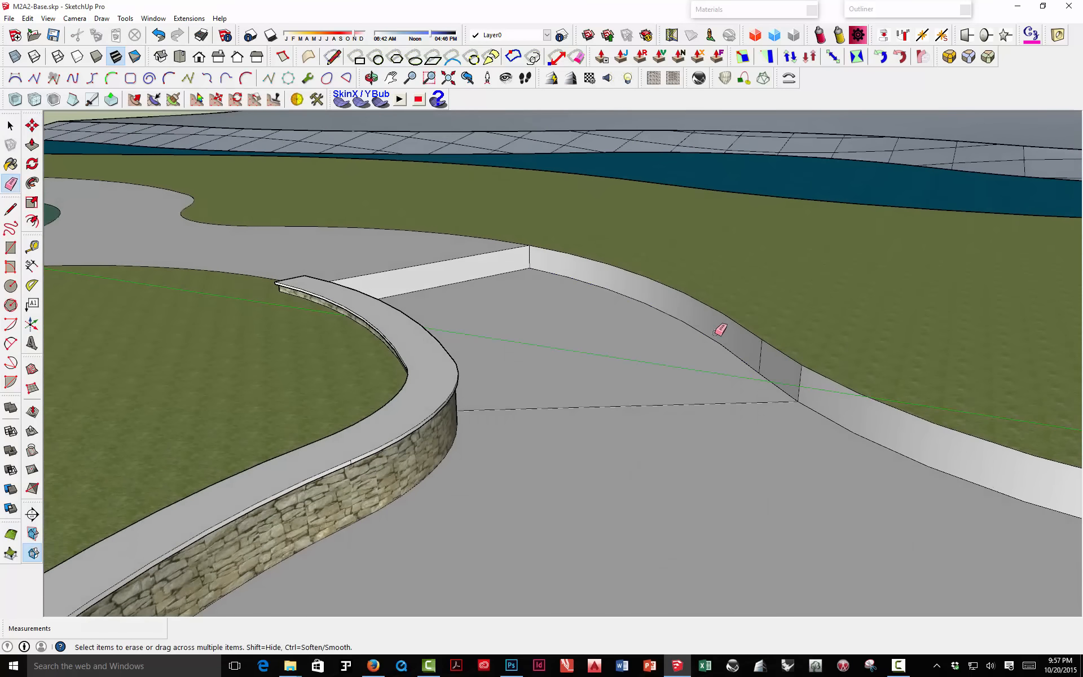
pyautogui.click(759, 347)
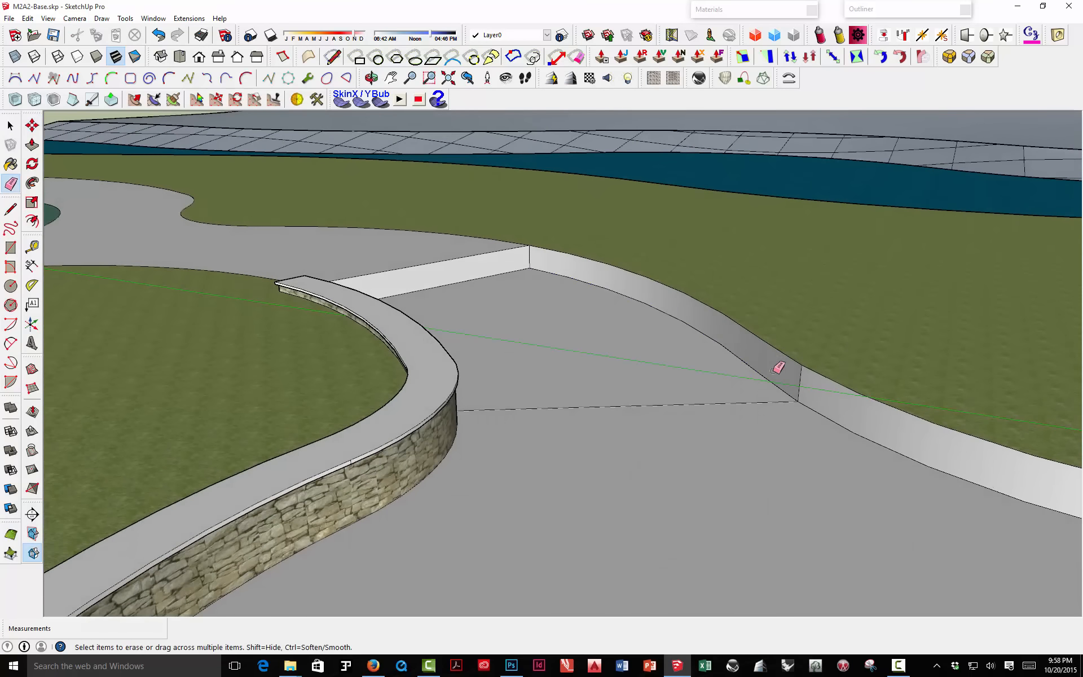
pyautogui.click(801, 377)
# Step: Copy the panel's base edges along the plain wall about 3' 10 1/2" straight up and weld the copies into one curve
pyautogui.press('m')
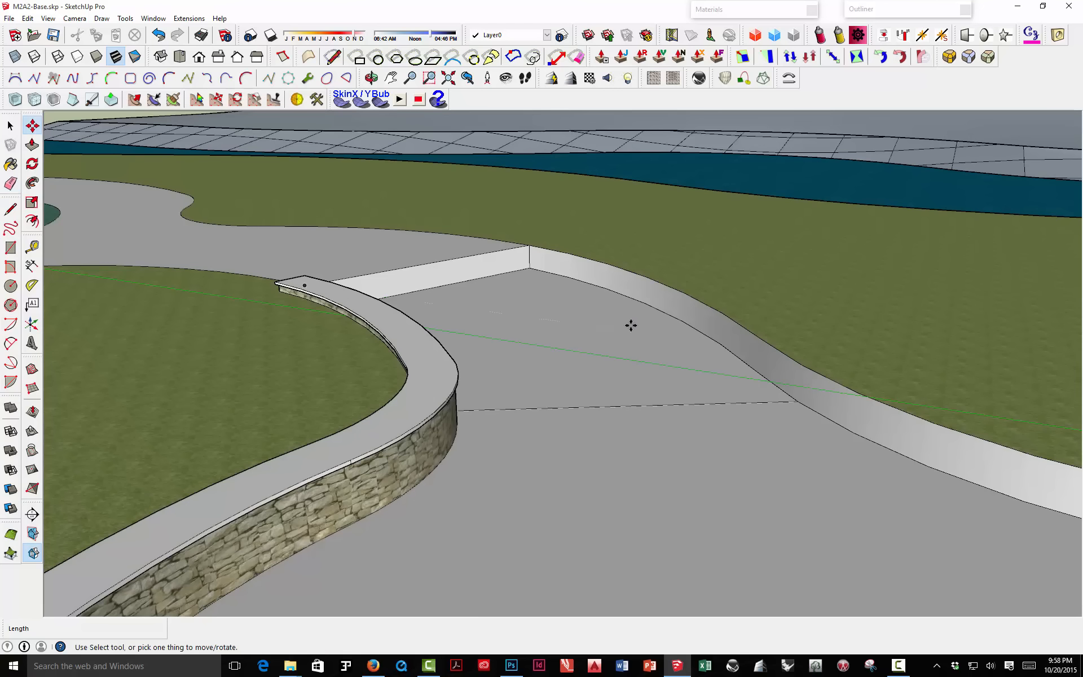
pyautogui.press('space')
pyautogui.click(708, 340)
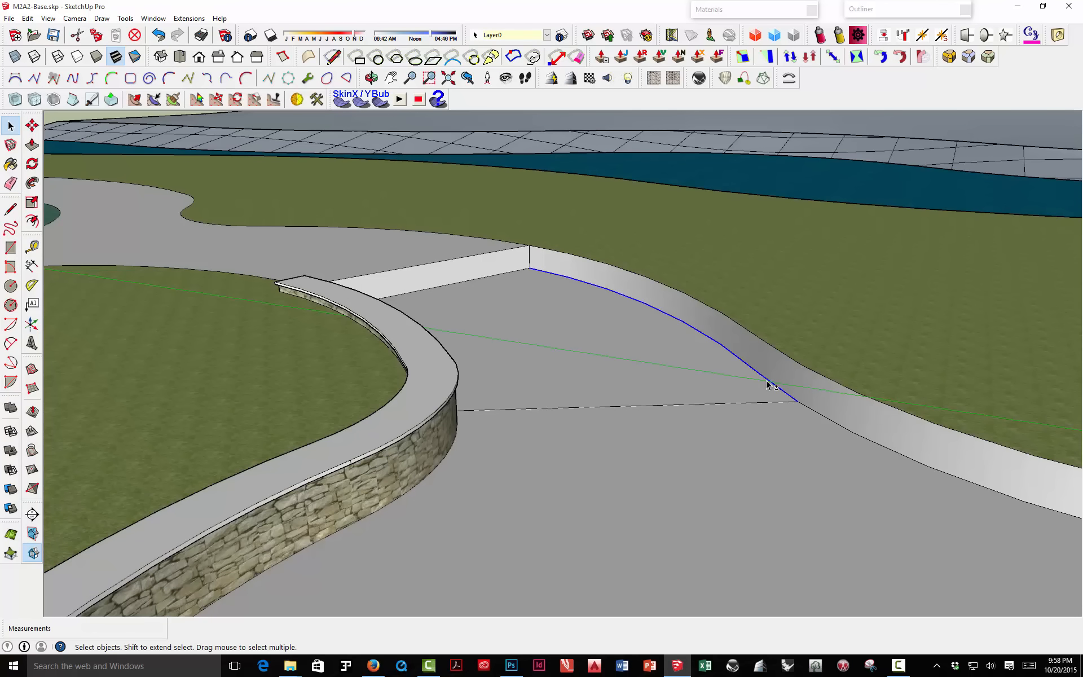
pyautogui.press('m')
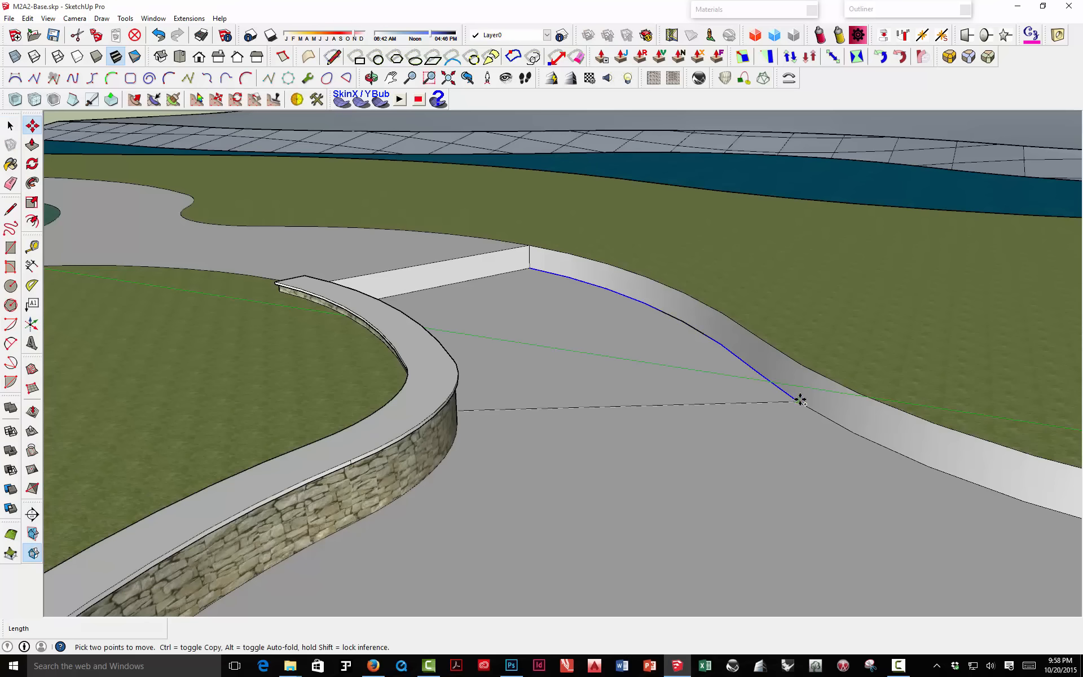
pyautogui.click(800, 402)
pyautogui.click(805, 329)
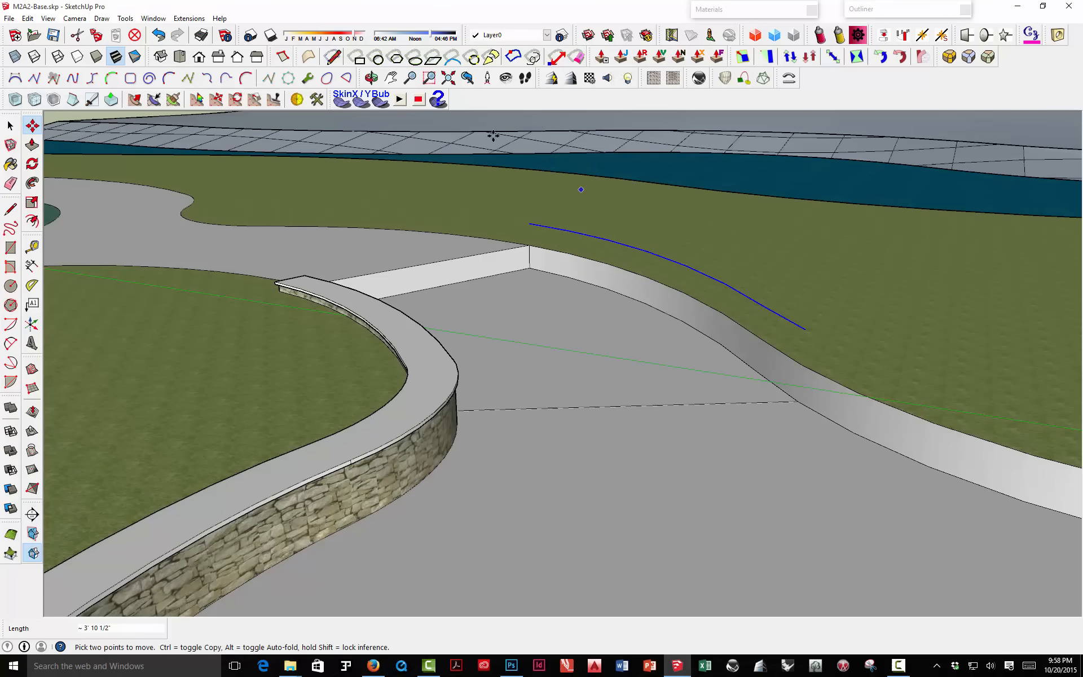
pyautogui.click(194, 18)
pyautogui.click(124, 188)
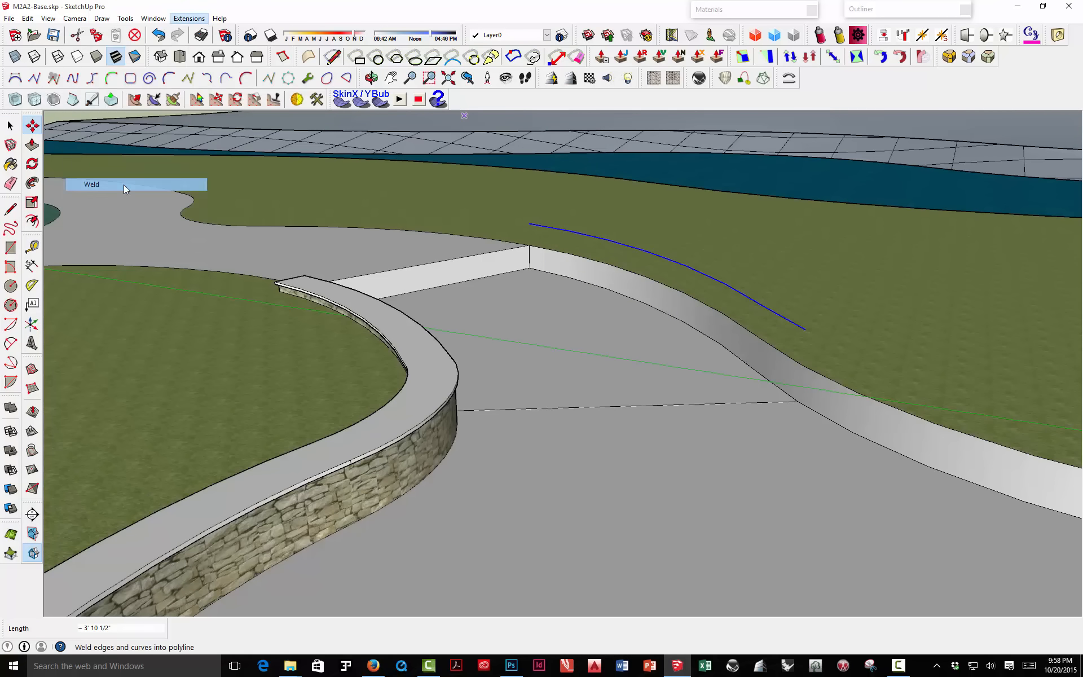
# Step: Lower the plain-wall curve so its near end meets the panel's base corner and its far end the step face's top corner
pyautogui.click(805, 330)
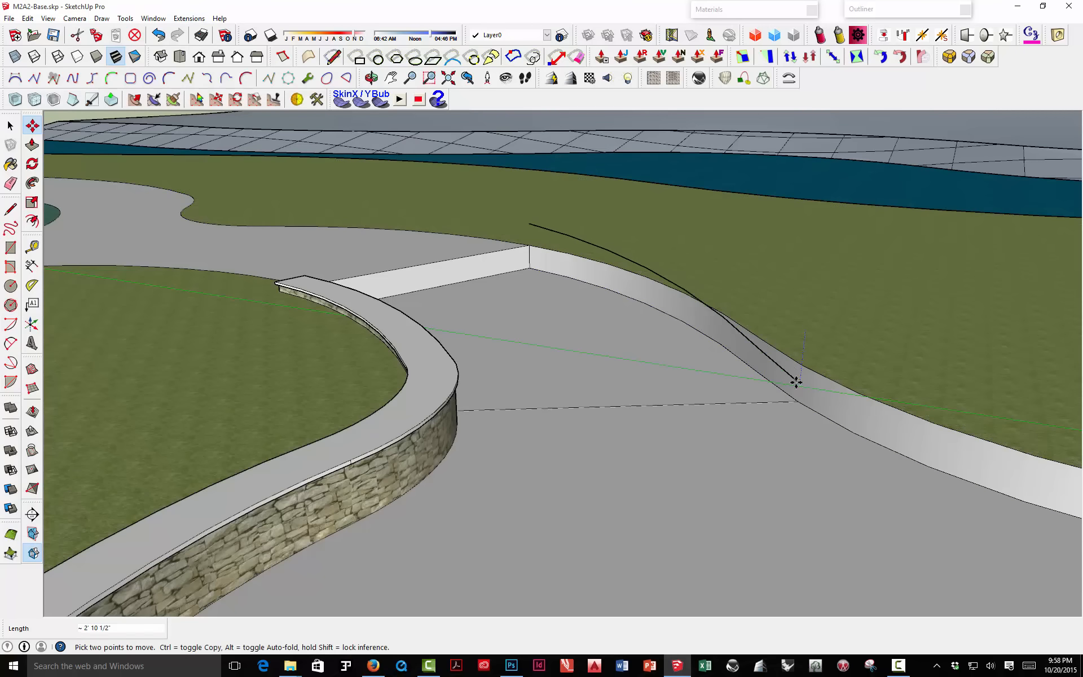
pyautogui.click(798, 401)
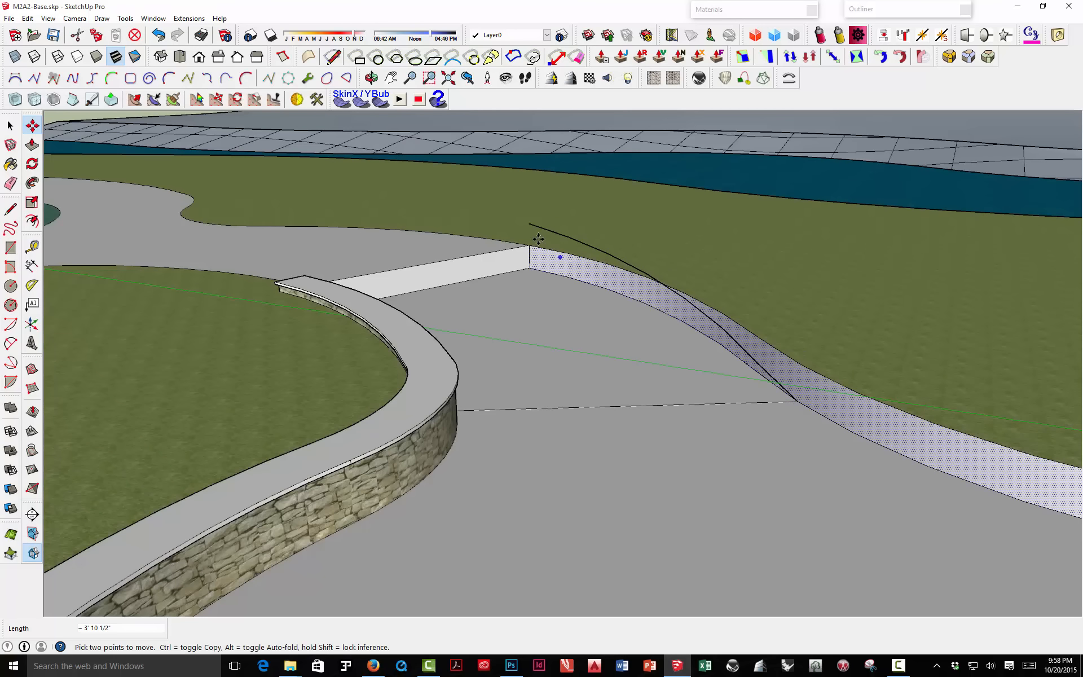
pyautogui.click(529, 225)
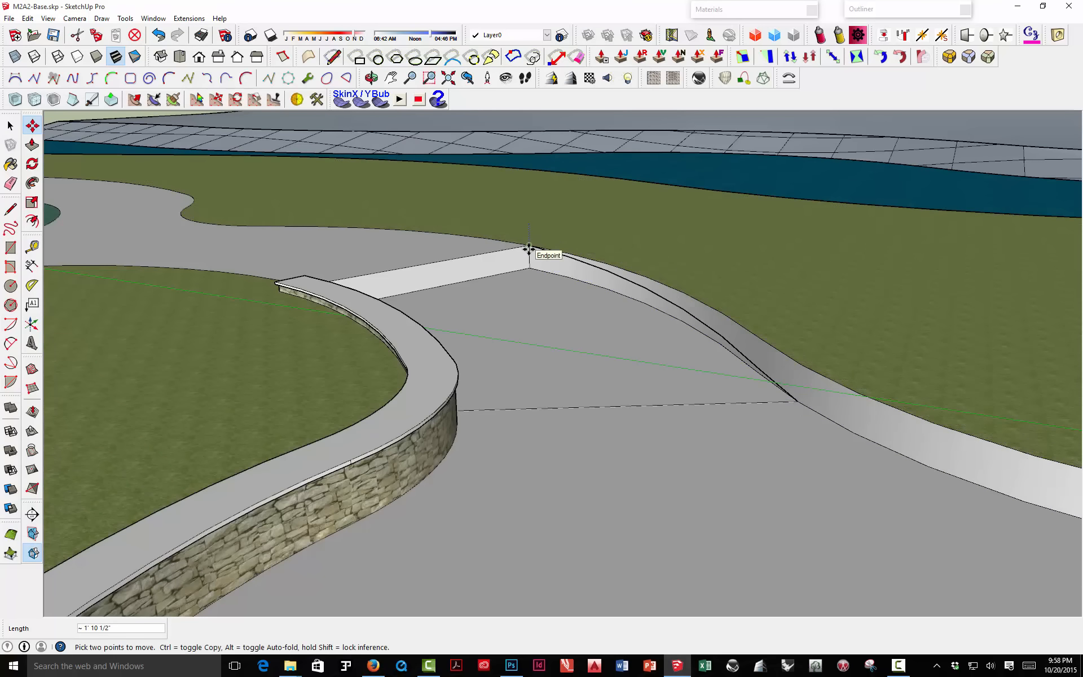
pyautogui.click(529, 248)
# Step: Delete the seam edge that crosses the path between the sloping panel and the rest of the sunken path
pyautogui.scroll(-3, 387, 283)
pyautogui.press('space')
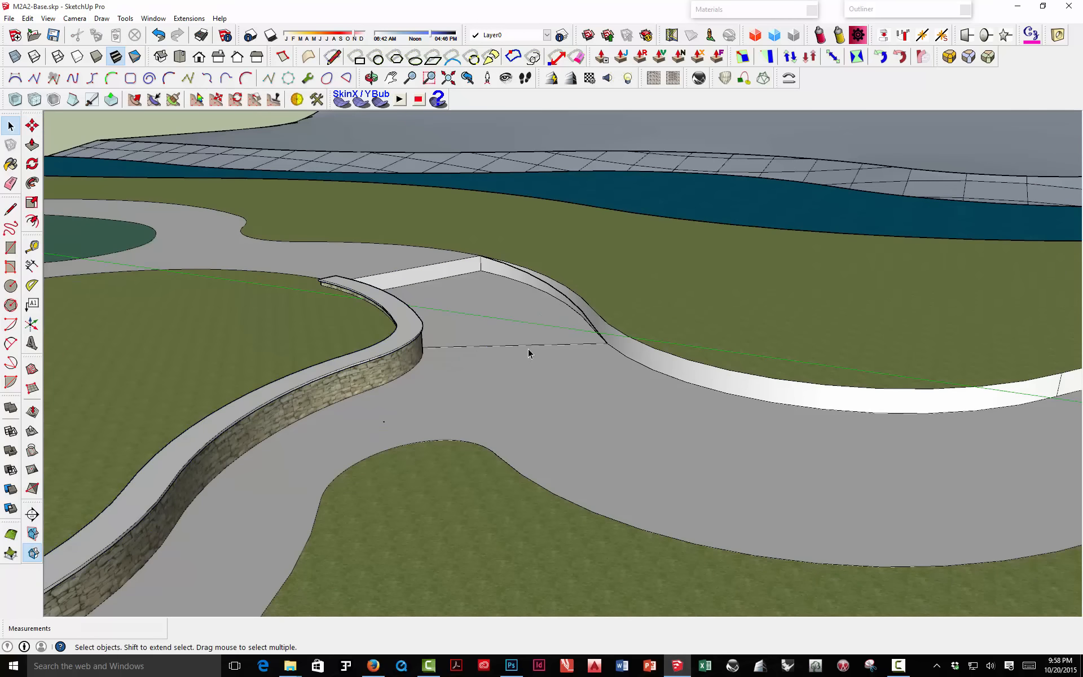
pyautogui.click(530, 346)
pyautogui.press('Delete')
# Step: At the path's other end, copy the panel's base edges along the plain wall 4' 3 5/8" straight up and weld the copies
pyautogui.moveTo(530, 347)
pyautogui.mouseDown(button='middle')
pyautogui.moveTo(299, 293)
pyautogui.moveTo(621, 370)
pyautogui.moveTo(779, 358)
pyautogui.moveTo(346, 392)
pyautogui.moveTo(524, 282)
pyautogui.mouseUp(button='middle')
pyautogui.scroll(5, 523, 282)
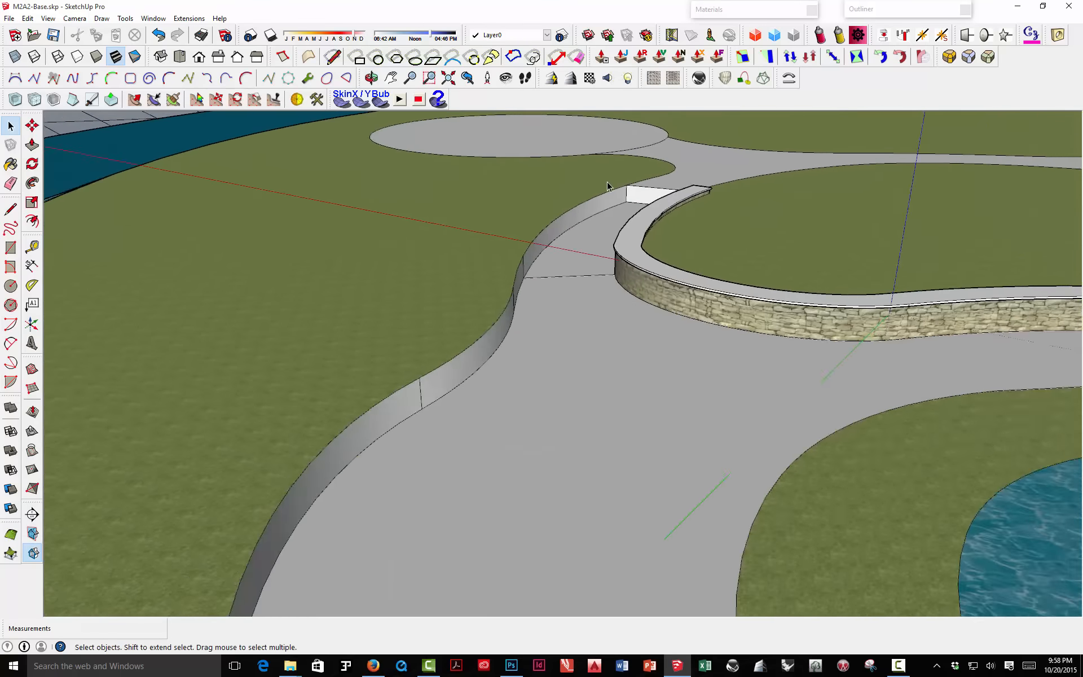
pyautogui.moveTo(599, 285); pyautogui.dragTo(458, 293, button='middle')
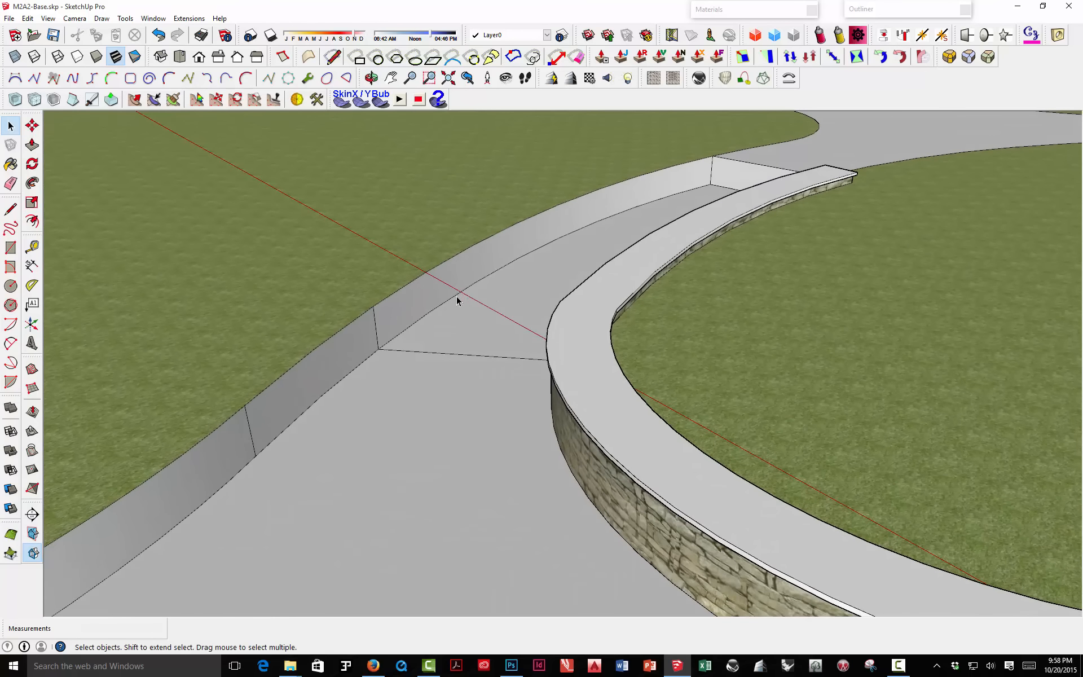
pyautogui.click(457, 297)
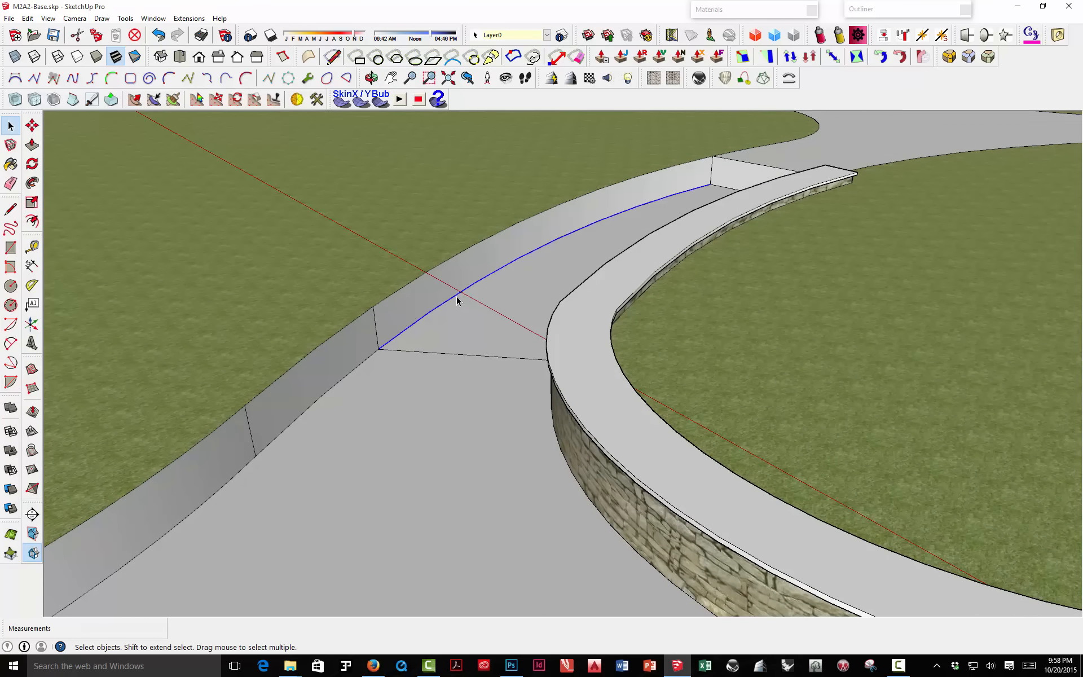
pyautogui.press('m')
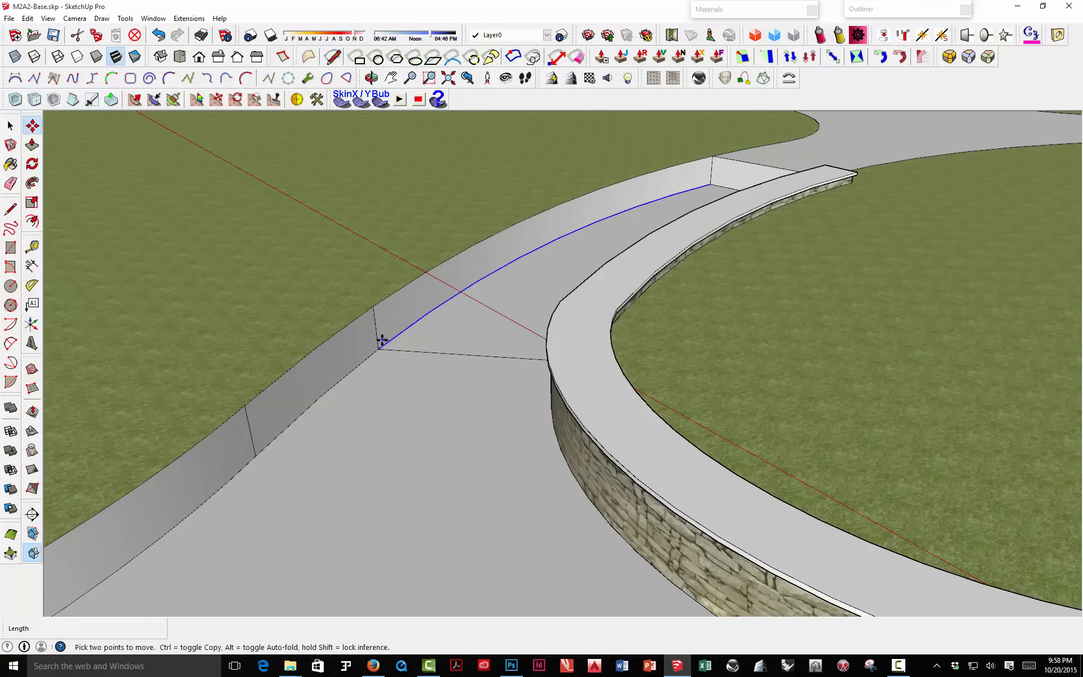
pyautogui.click(380, 348)
pyautogui.press('ctrl')
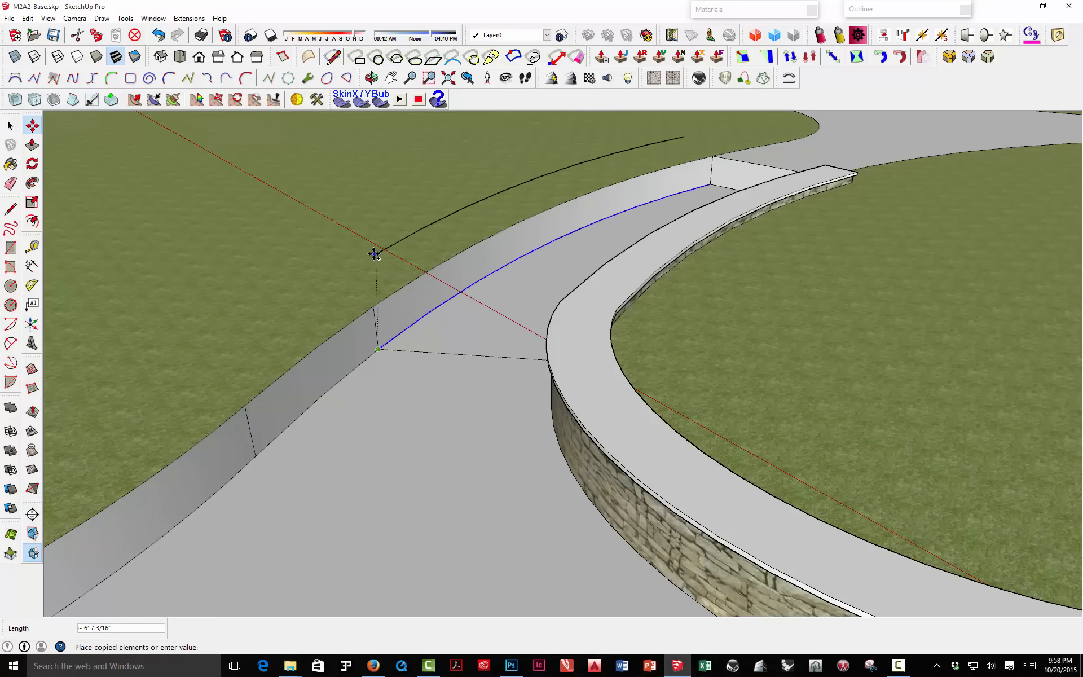
pyautogui.click(366, 255)
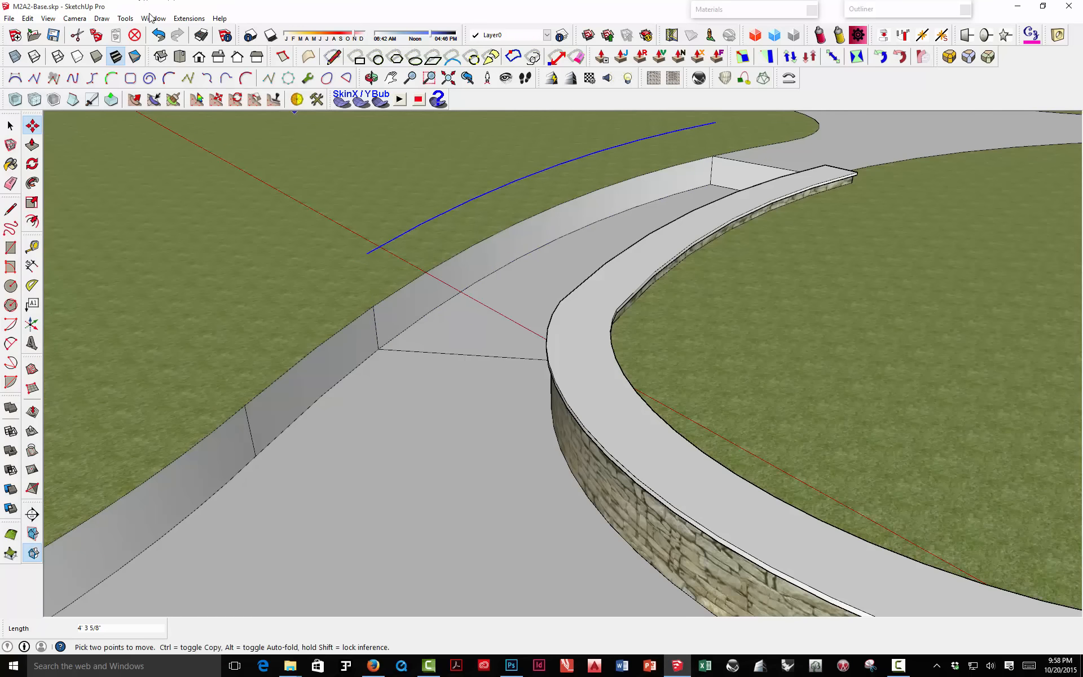
pyautogui.click(189, 18)
pyautogui.click(161, 177)
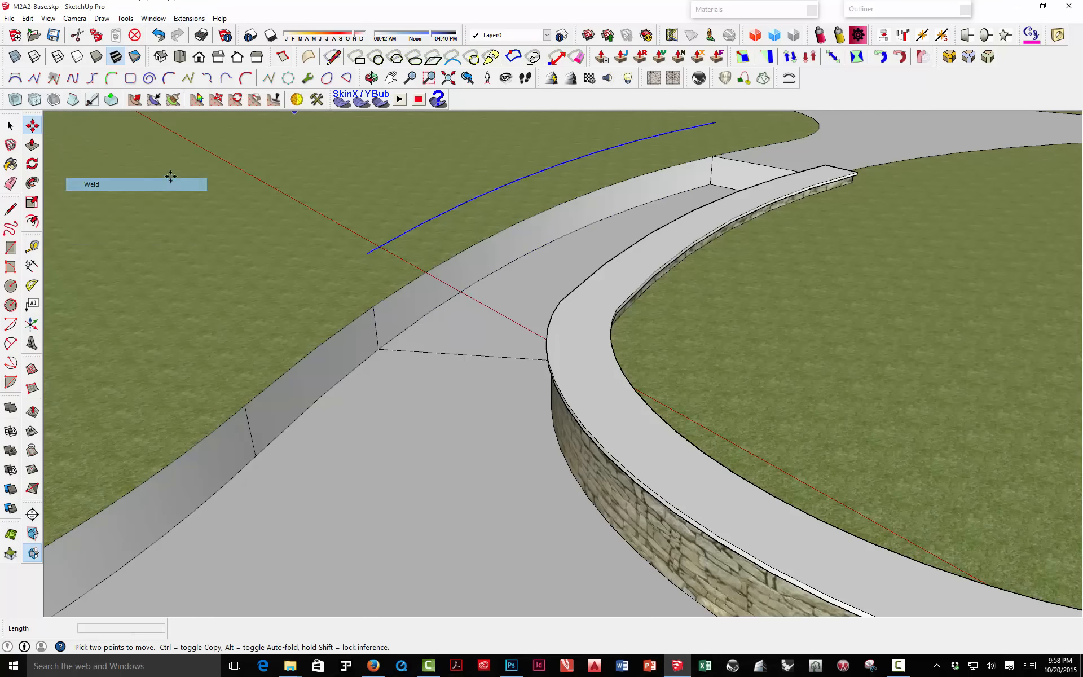
# Step: Lower this plain-wall curve's near end to the panel's base corner and its far end to the top corner of the step face
pyautogui.click(366, 253)
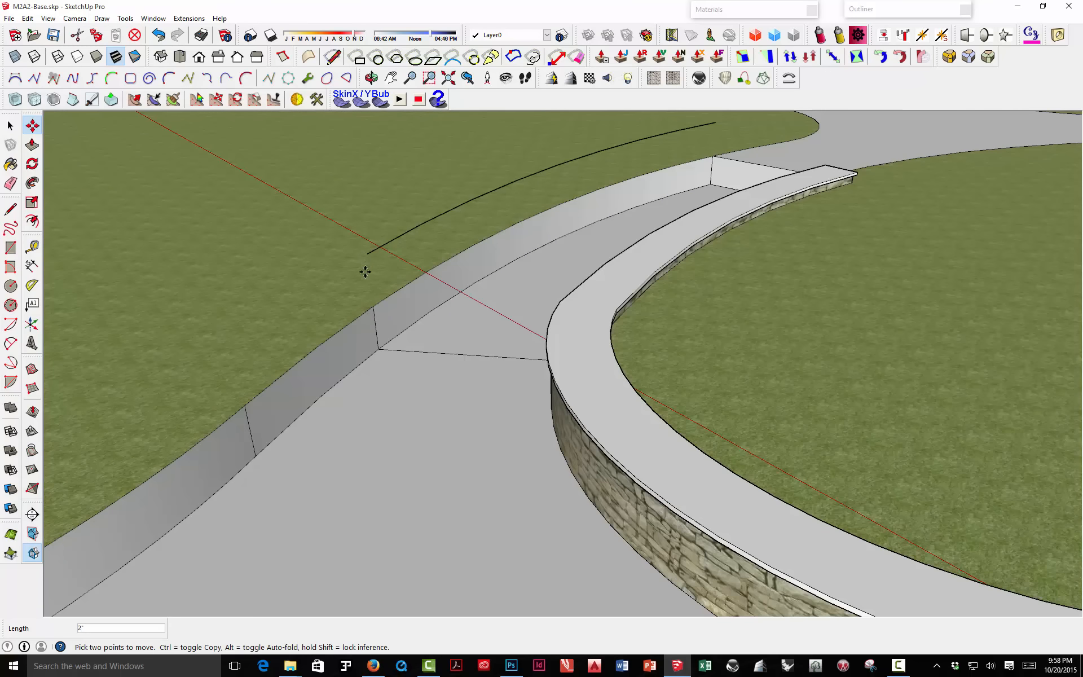
pyautogui.click(377, 347)
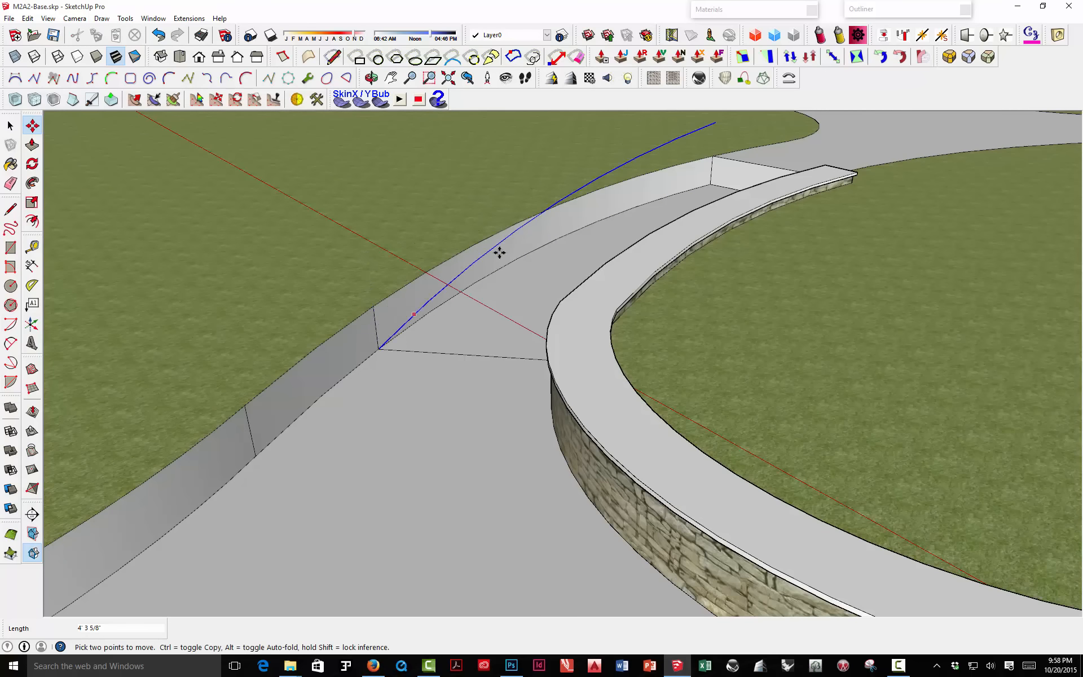
pyautogui.click(715, 123)
pyautogui.click(713, 157)
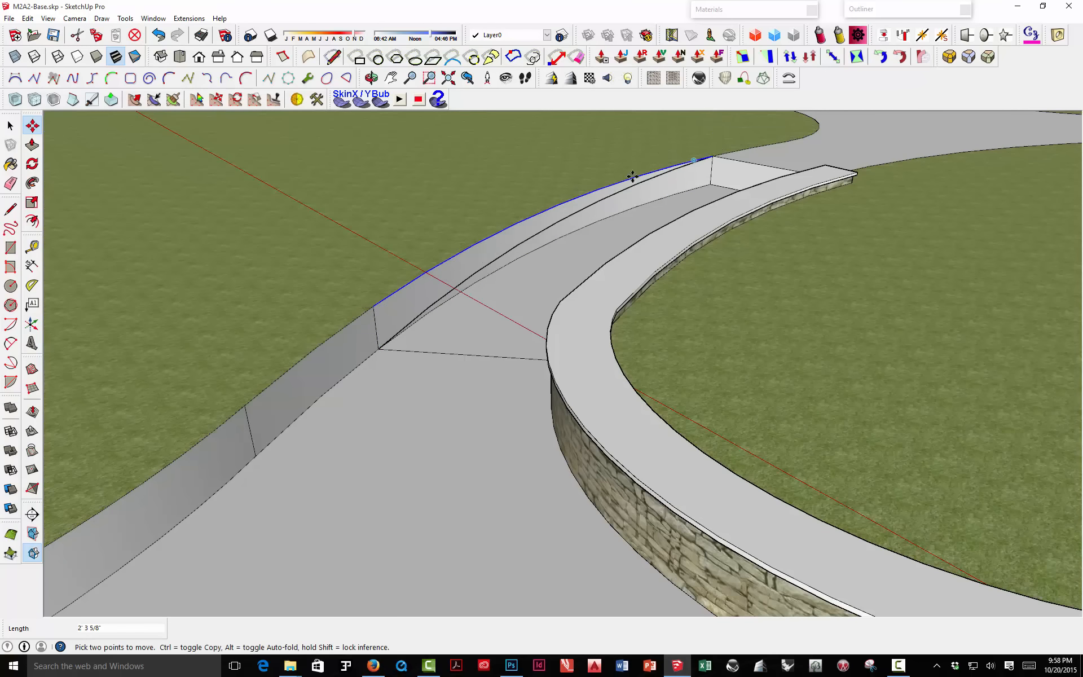
# Step: Erase the two stray vertical edges on the plain wall near this panel's seam
pyautogui.press('space')
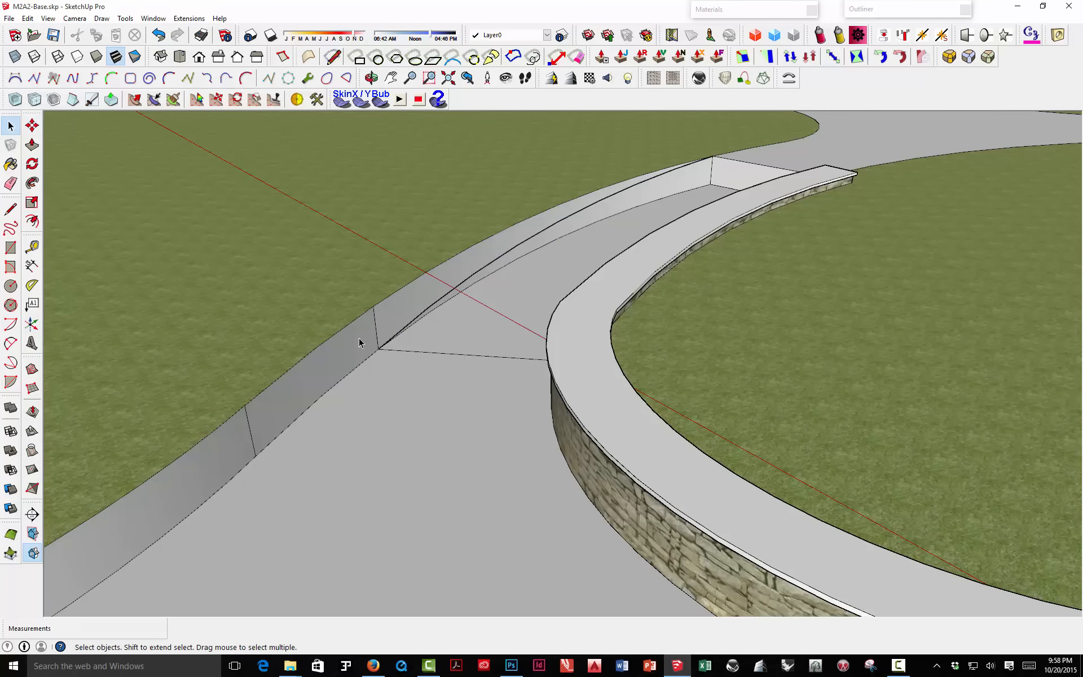
pyautogui.press('e')
pyautogui.click(376, 328)
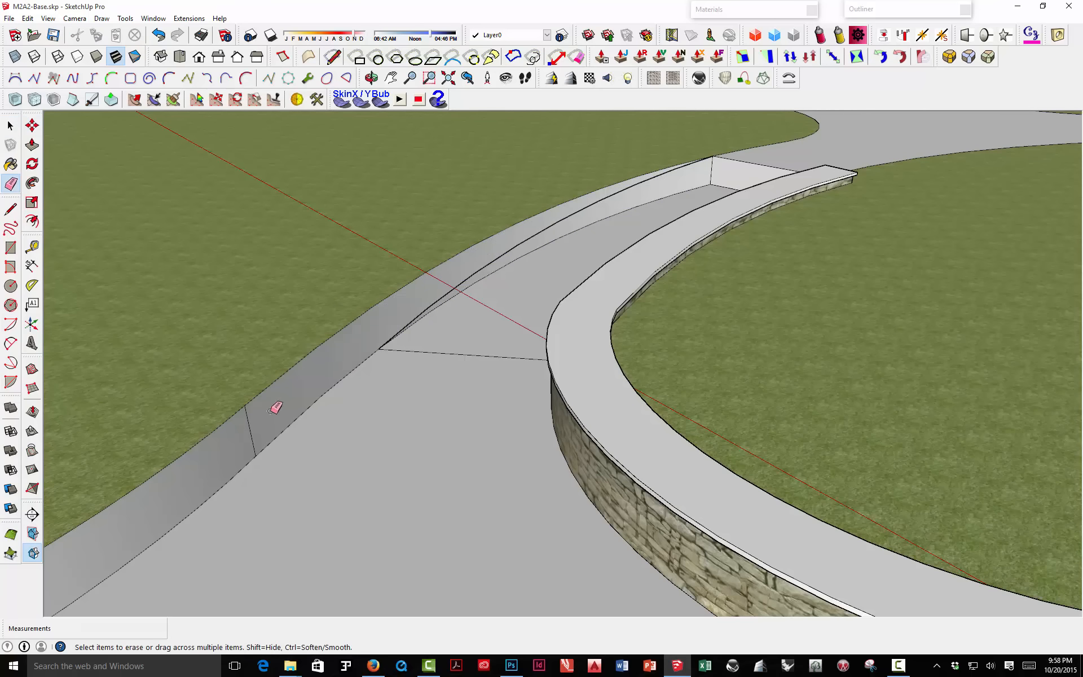
pyautogui.click(248, 431)
# Step: Copy this panel's base edges along the stone wall 5' 1 5/8" straight up and weld the copies into one curve
pyautogui.moveTo(248, 431)
pyautogui.mouseDown(button='middle')
pyautogui.moveTo(314, 353)
pyautogui.moveTo(378, 354)
pyautogui.moveTo(566, 302)
pyautogui.moveTo(662, 339)
pyautogui.moveTo(576, 363)
pyautogui.mouseUp(button='middle')
pyautogui.press('space')
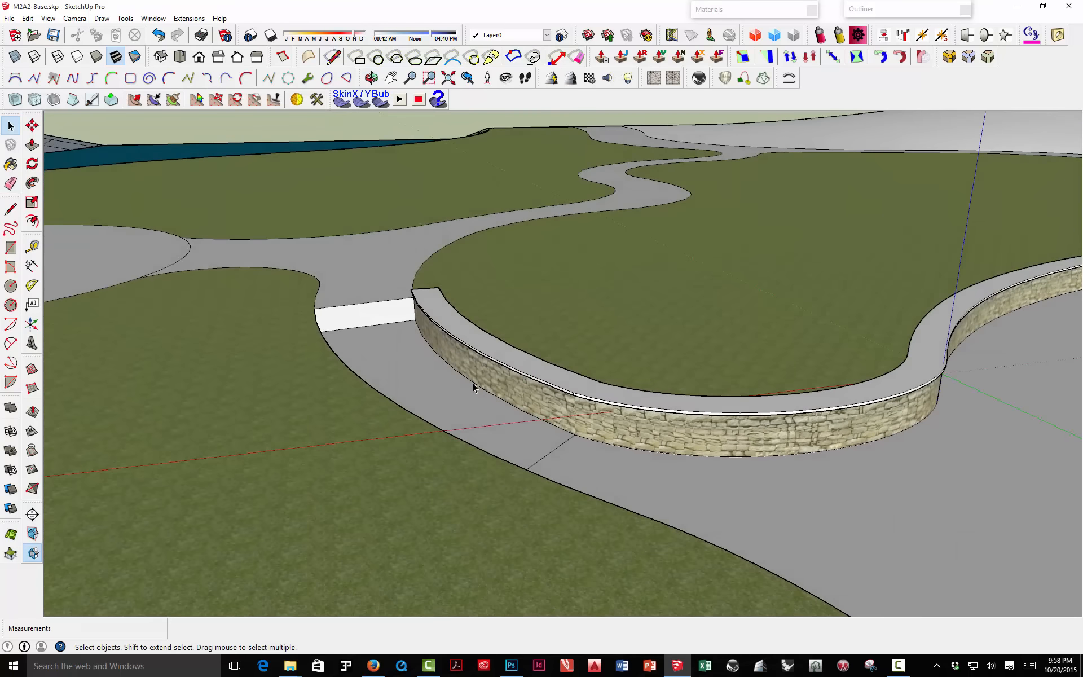
pyautogui.click(473, 386)
pyautogui.moveTo(540, 433); pyautogui.dragTo(554, 387, button='middle')
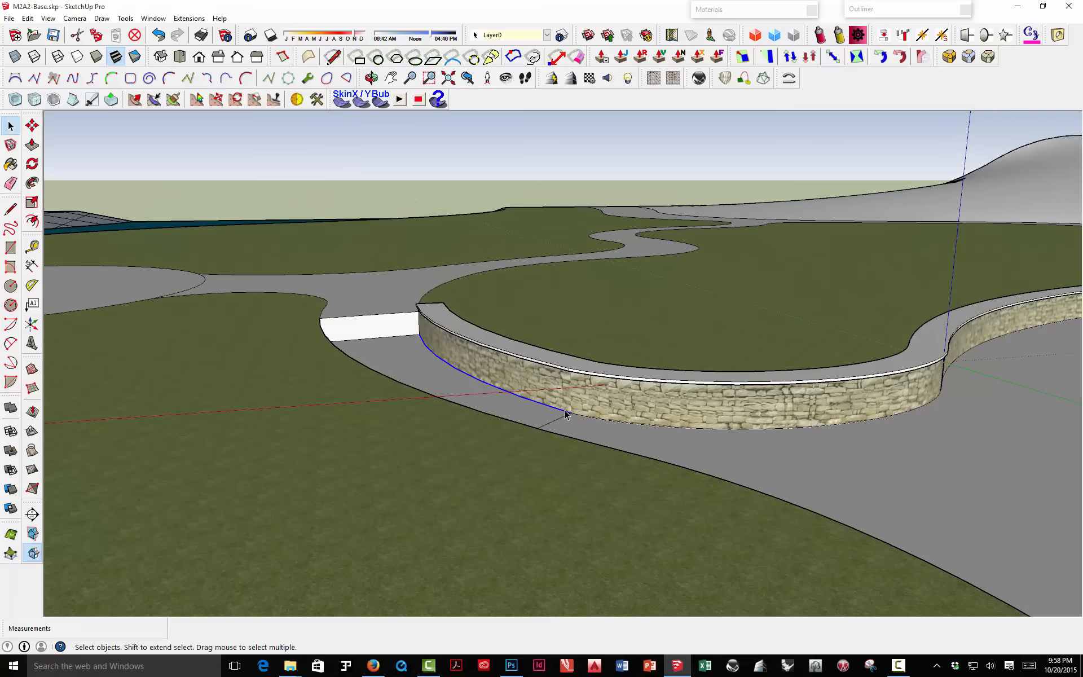
pyautogui.press('m')
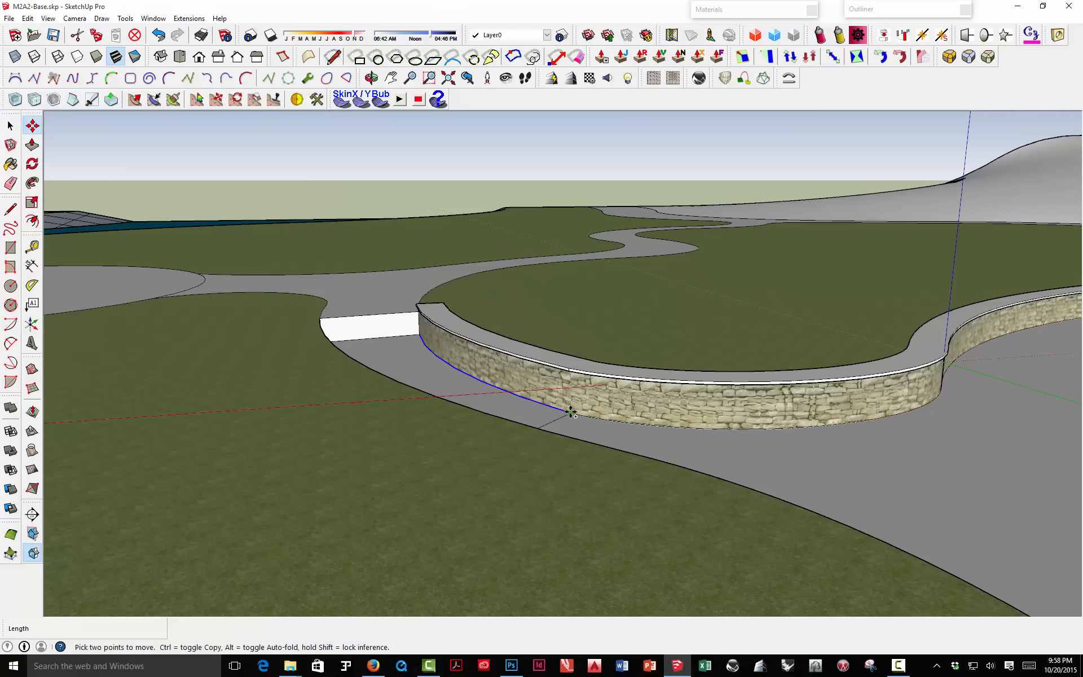
pyautogui.click(570, 413)
pyautogui.click(571, 324)
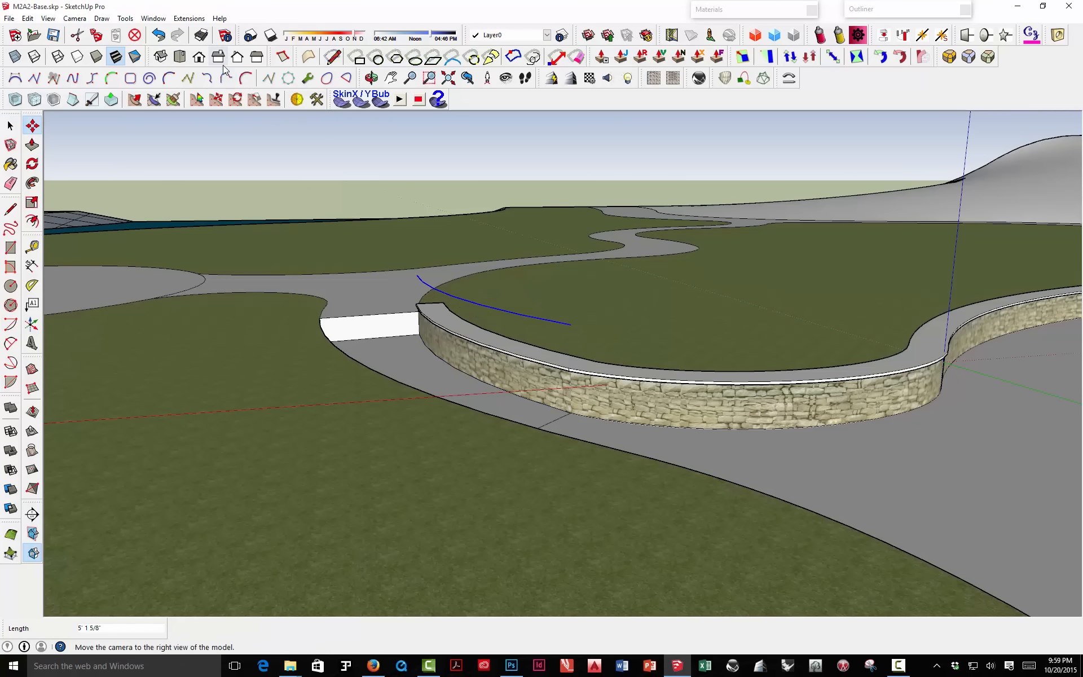
pyautogui.click(153, 18)
pyautogui.moveTo(189, 18)
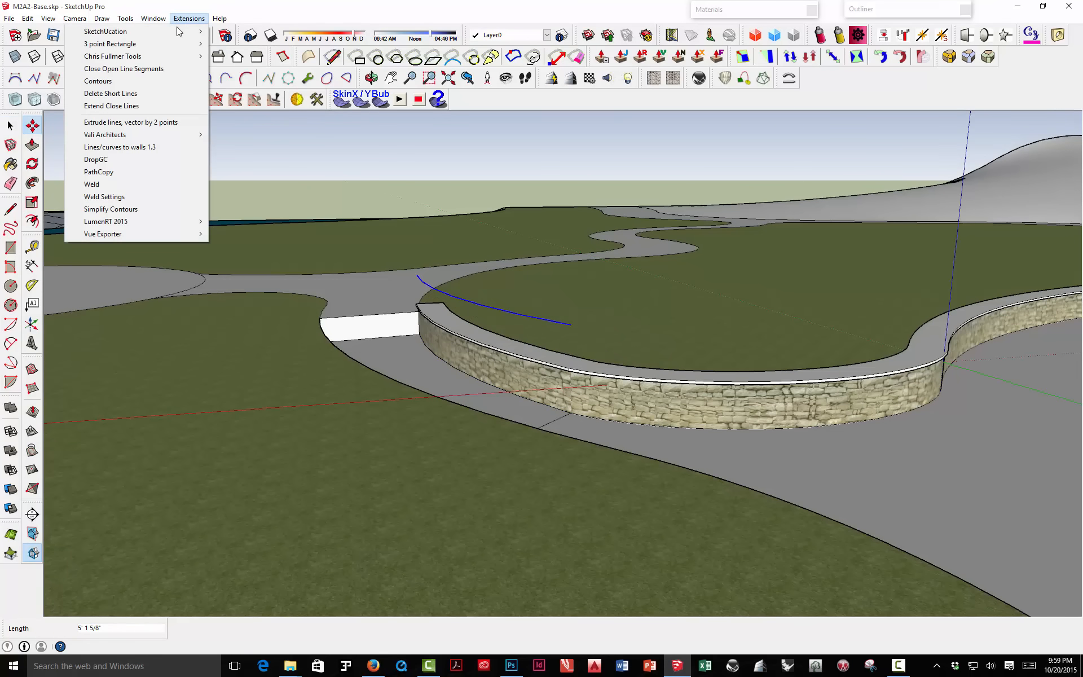
pyautogui.click(144, 185)
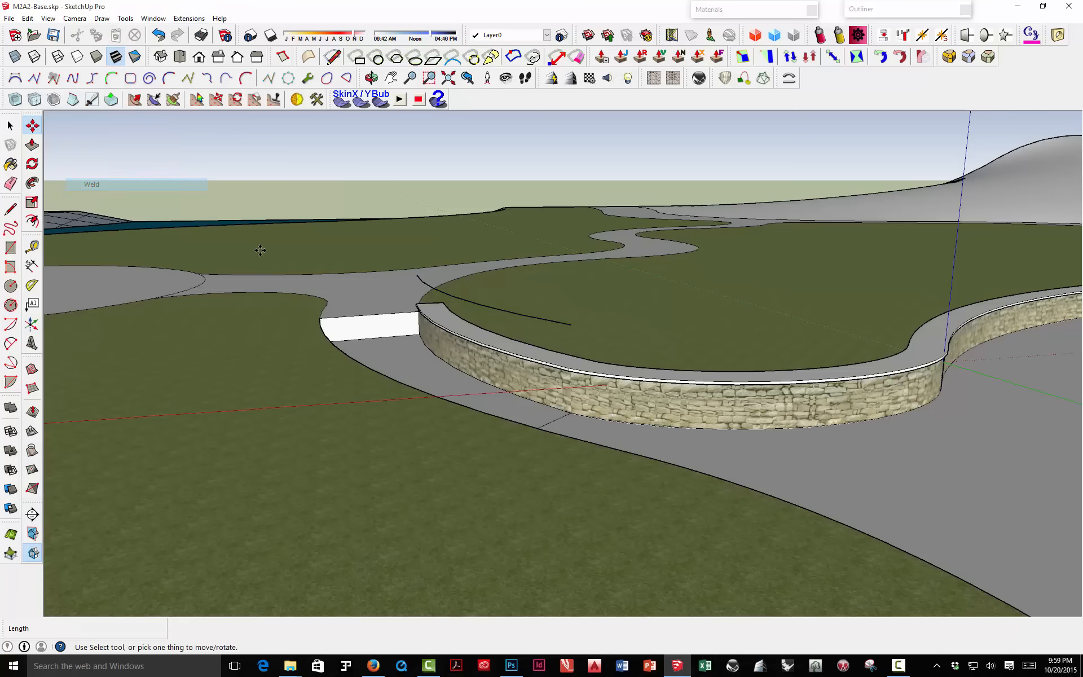
# Step: Lower the stone-wall curve so its near end meets the panel's base corner and its far end the step face's top corner
pyautogui.click(571, 327)
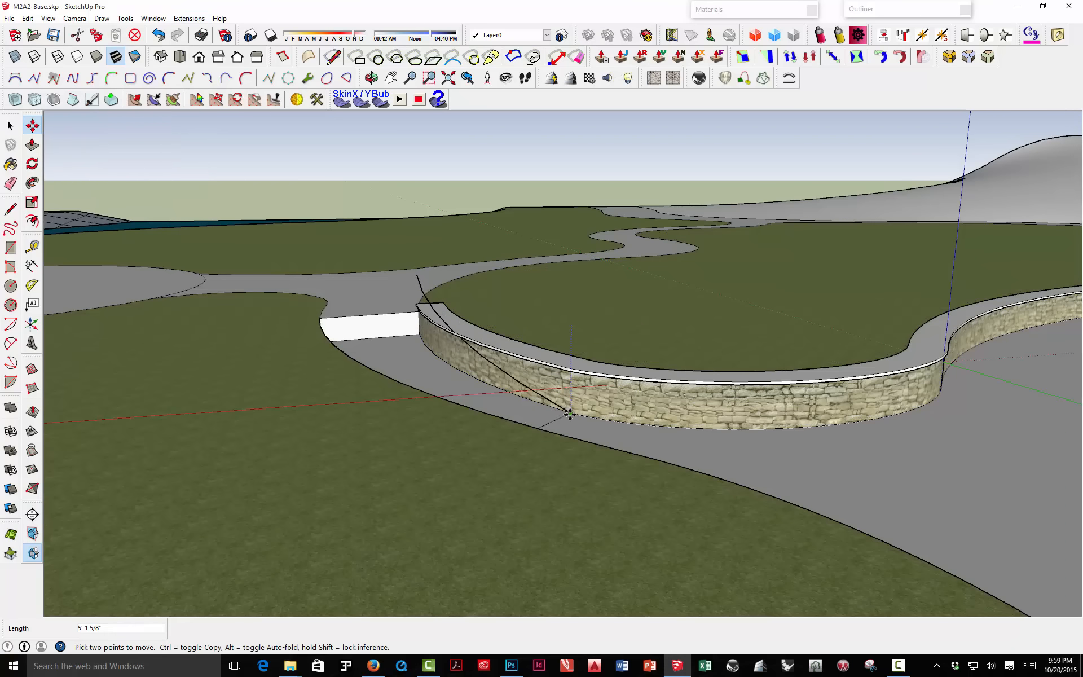
pyautogui.click(569, 414)
pyautogui.moveTo(569, 415); pyautogui.dragTo(398, 286, button='middle')
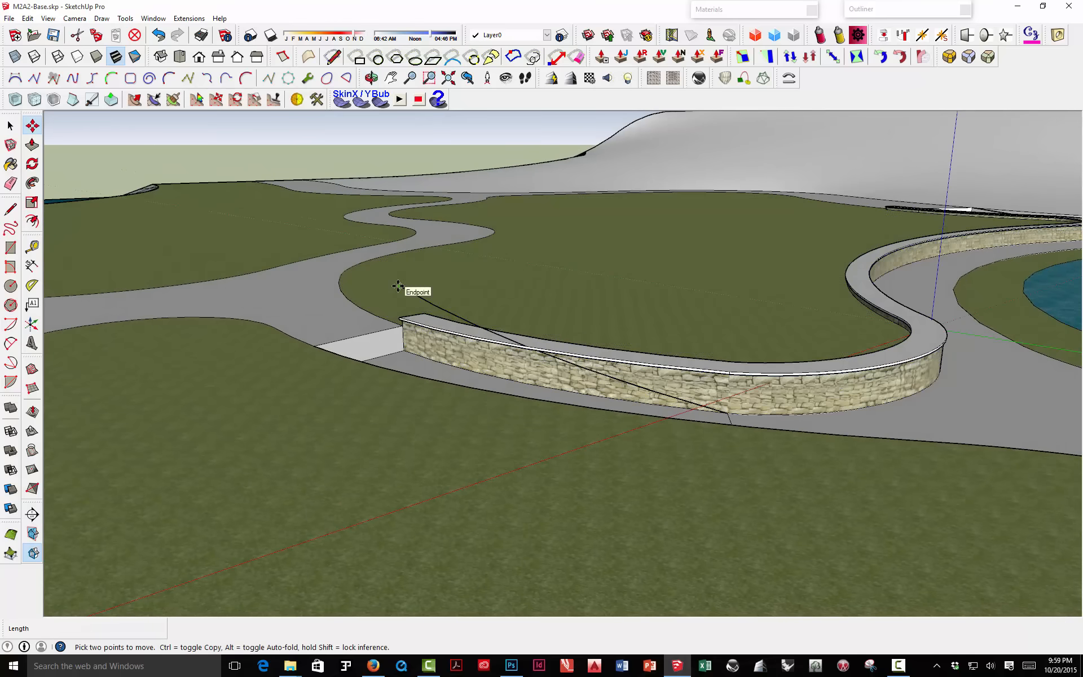
pyautogui.click(398, 286)
pyautogui.click(403, 322)
# Step: Delete the seam edge that crosses the path at the start of this second panel
pyautogui.scroll(-3, 410, 296)
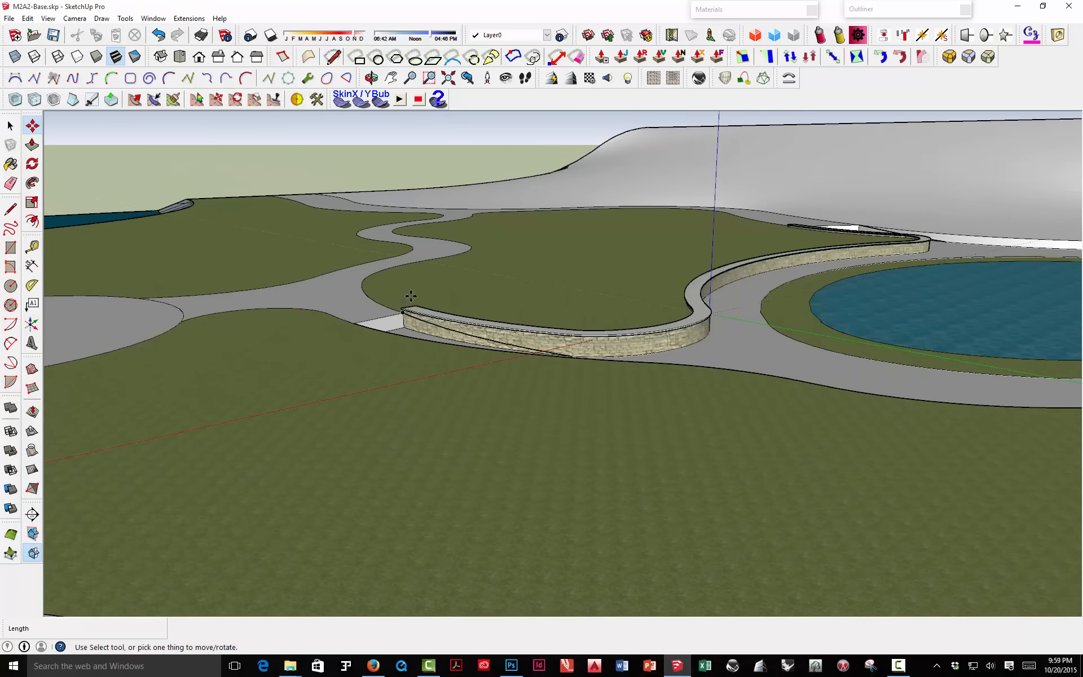
pyautogui.moveTo(522, 316); pyautogui.dragTo(389, 377, button='middle')
pyautogui.press('space')
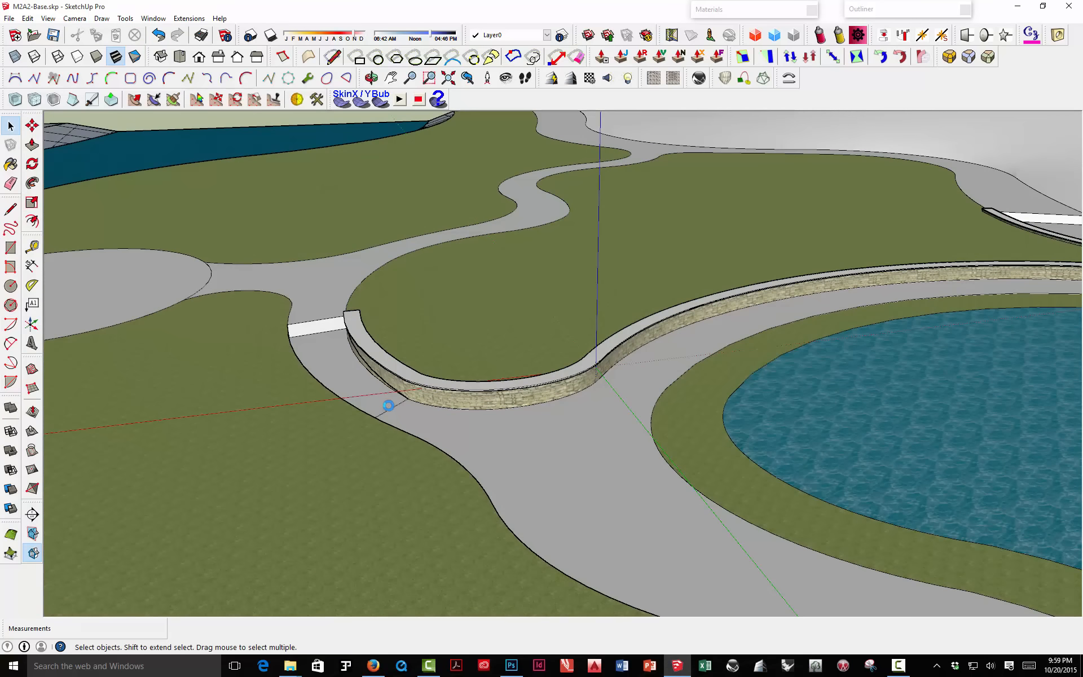
pyautogui.click(392, 414)
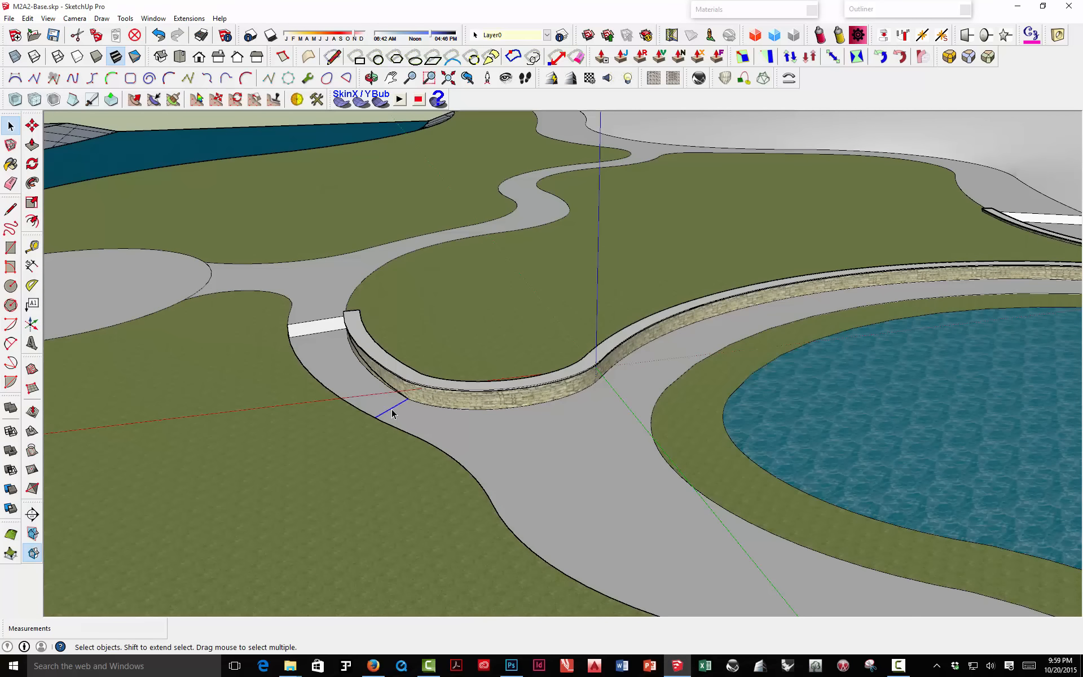
pyautogui.hotkey('ctrl', 't')
# Step: Select the boundary edges of the whole sunken path surface, leaving its face out of the selection
pyautogui.moveTo(468, 390)
pyautogui.mouseDown(button='middle')
pyautogui.moveTo(352, 386)
pyautogui.moveTo(358, 367)
pyautogui.moveTo(328, 368)
pyautogui.moveTo(369, 403)
pyautogui.mouseUp(button='middle')
pyautogui.scroll(-5, 327, 368)
pyautogui.scroll(6, 375, 415)
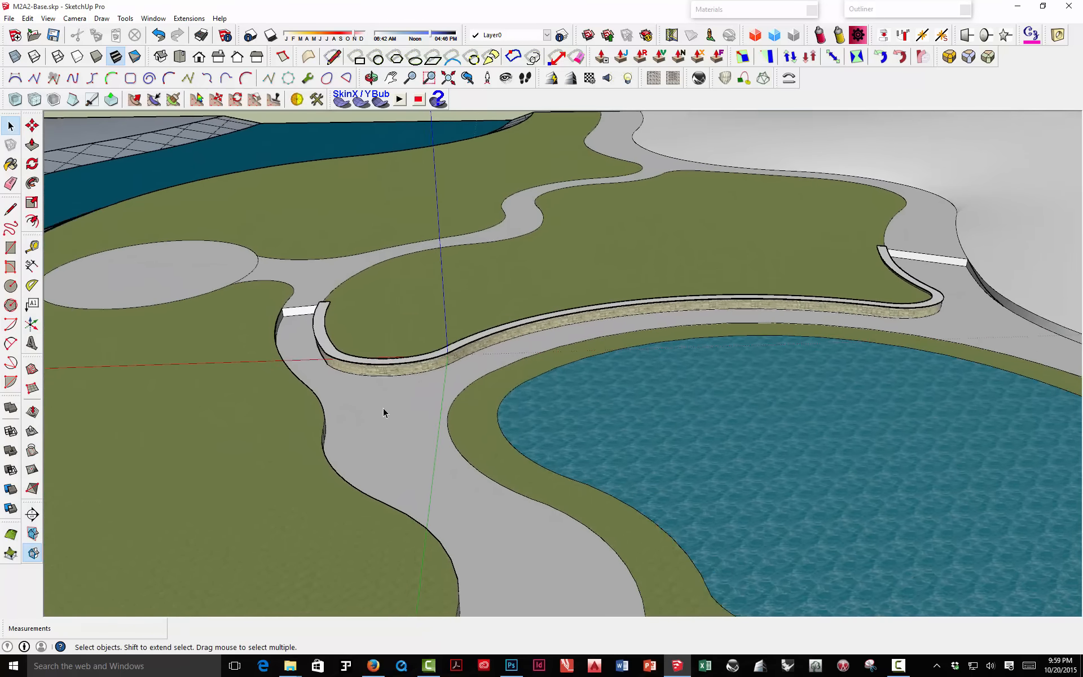
pyautogui.doubleClick(381, 406)
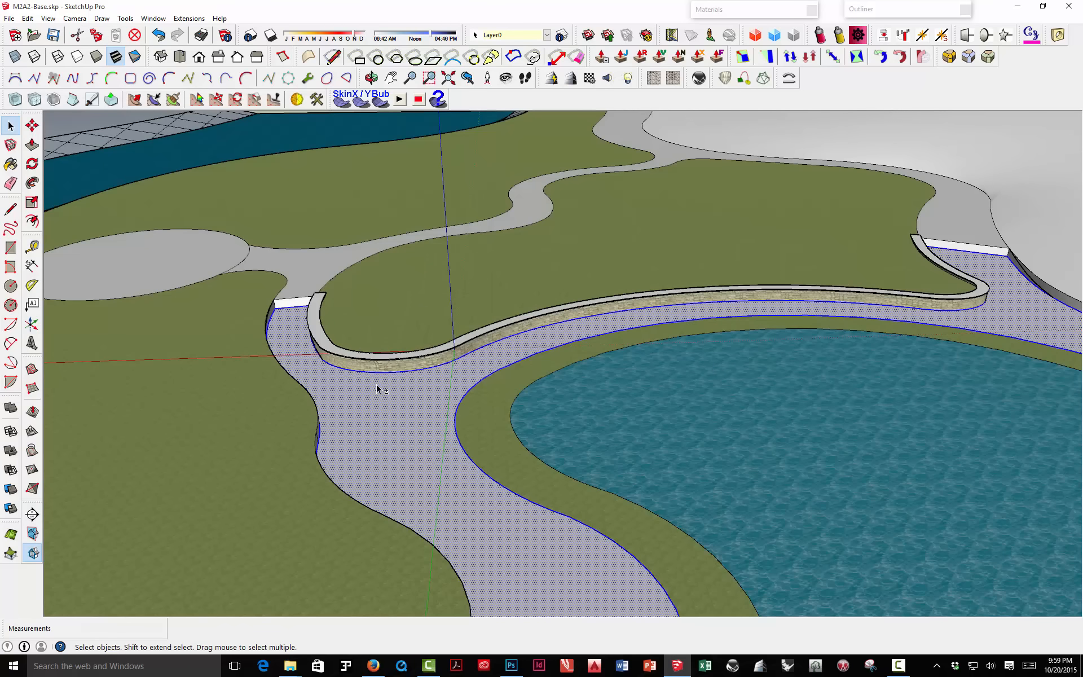
pyautogui.keyDown('shift'); pyautogui.click(377, 389); pyautogui.keyUp('shift')
pyautogui.moveTo(377, 390); pyautogui.dragTo(324, 386, button='middle')
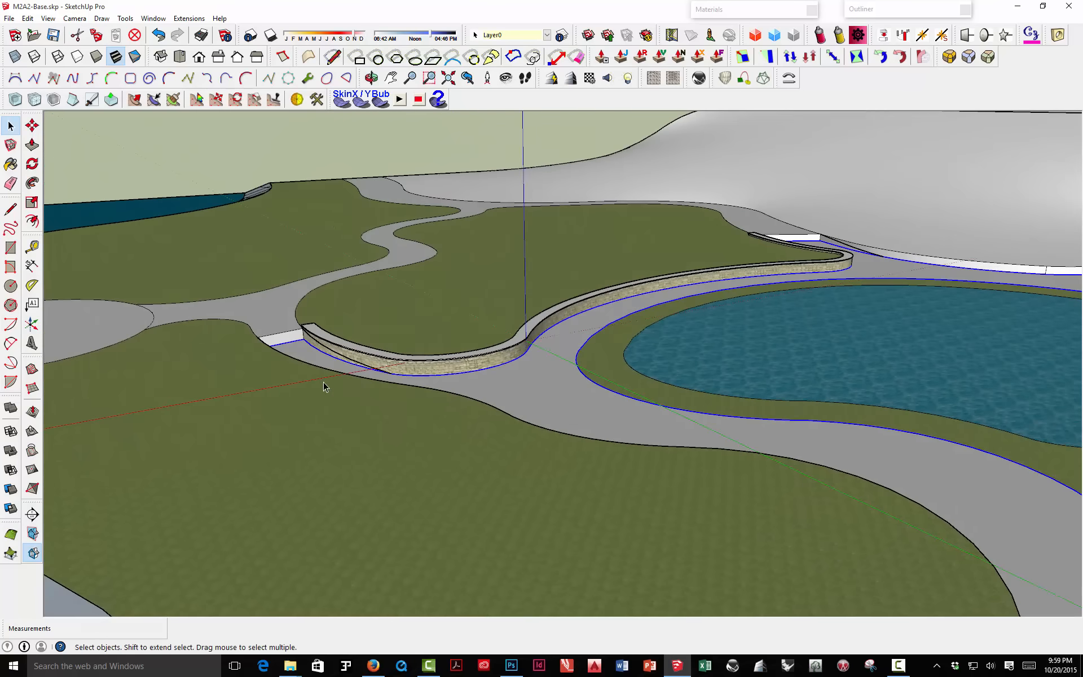
pyautogui.scroll(5, 325, 386)
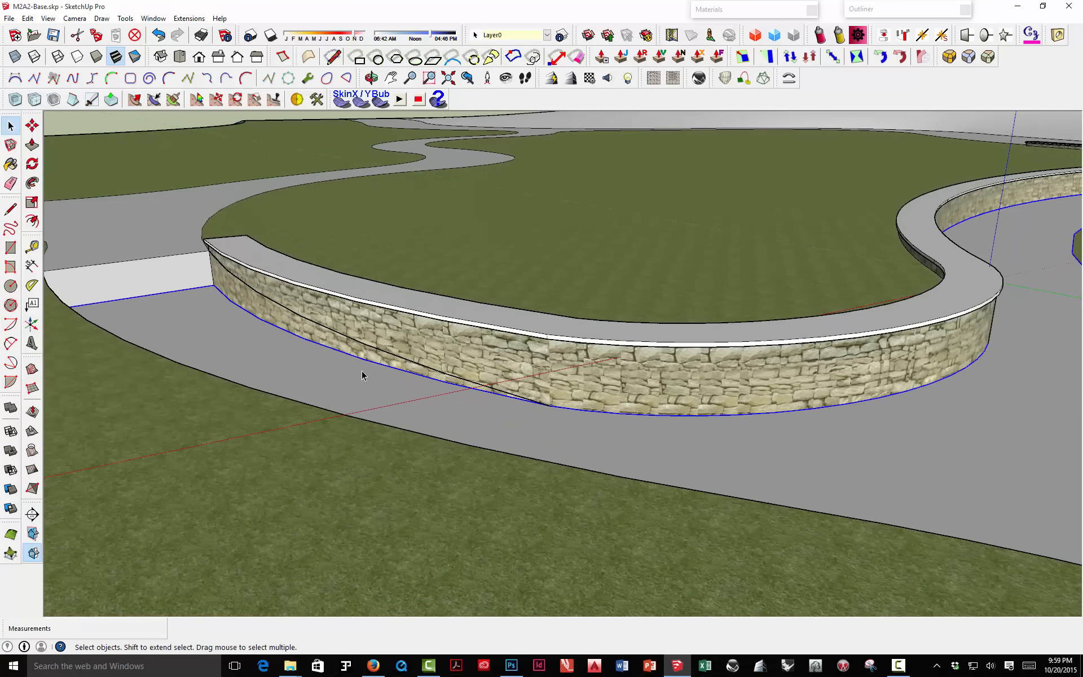
# Step: At the ramp near the round plaza, swap the path's flat wall and end edges for the sloped wall edge and upper ramp edge in the selection
pyautogui.keyDown('shift'); pyautogui.click(359, 363); pyautogui.keyUp('shift')
pyautogui.keyDown('shift'); pyautogui.click(185, 255); pyautogui.keyUp('shift')
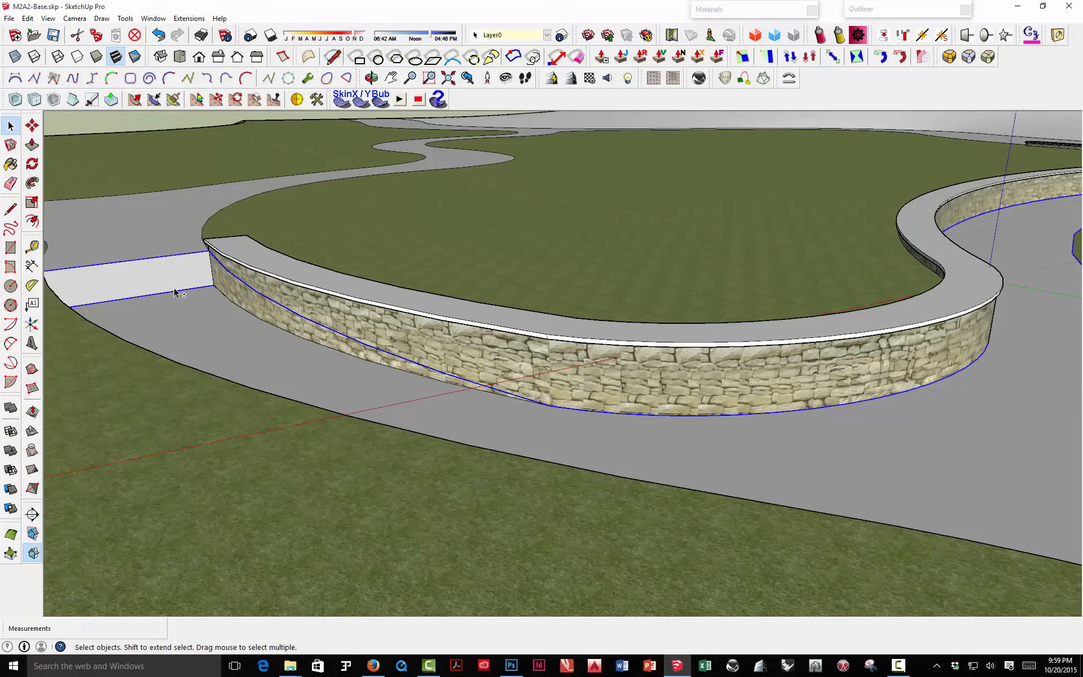
pyautogui.moveTo(494, 268); pyautogui.dragTo(429, 248, button='middle')
pyautogui.keyDown('shift'); pyautogui.click(188, 249); pyautogui.keyUp('shift')
pyautogui.scroll(-8, 495, 272)
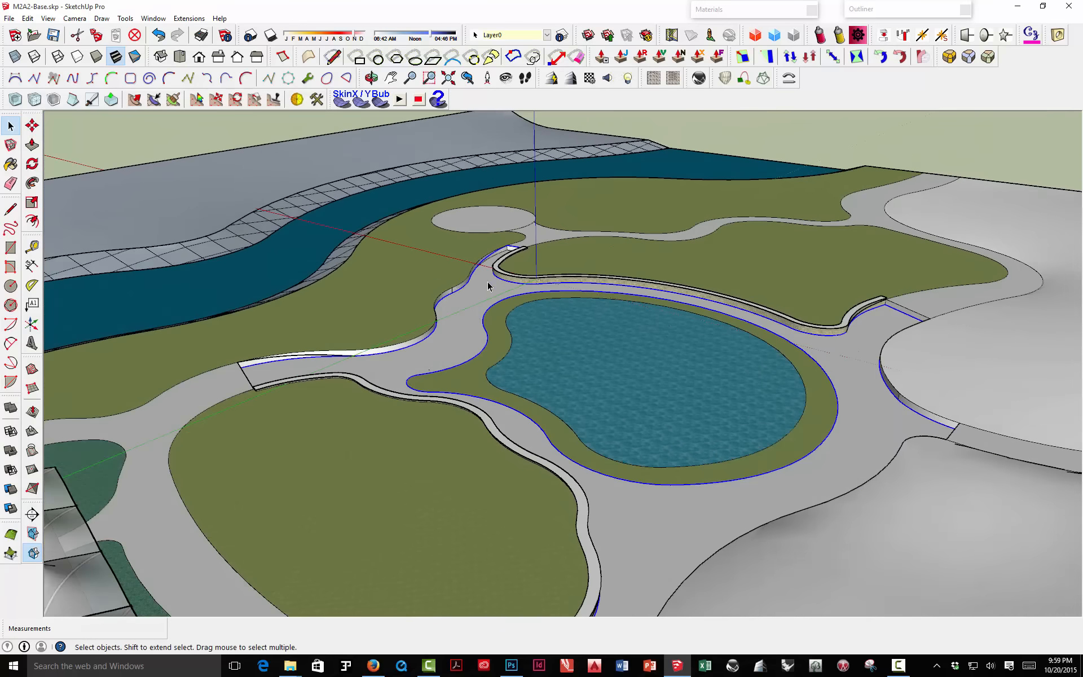
# Step: At the river-side ramp near the tent canopy, swap the flat curb and end edges for the sloped curb edge and upper ramp edge
pyautogui.moveTo(489, 284); pyautogui.dragTo(290, 309, button='middle')
pyautogui.scroll(10, 293, 294)
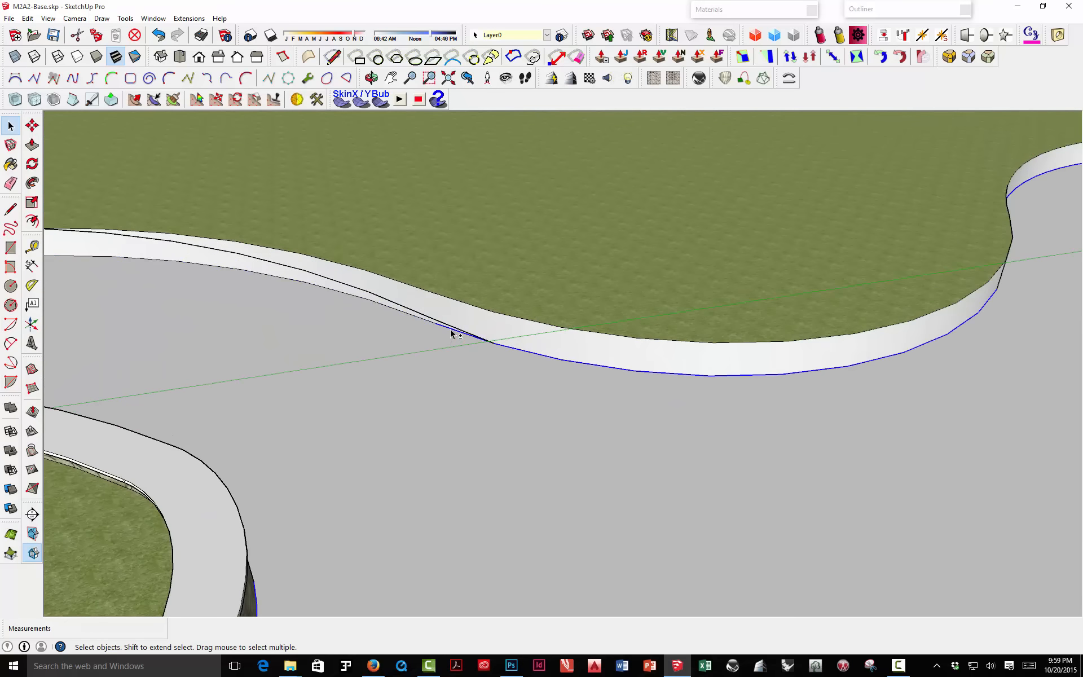
pyautogui.moveTo(554, 337); pyautogui.dragTo(262, 166, button='middle')
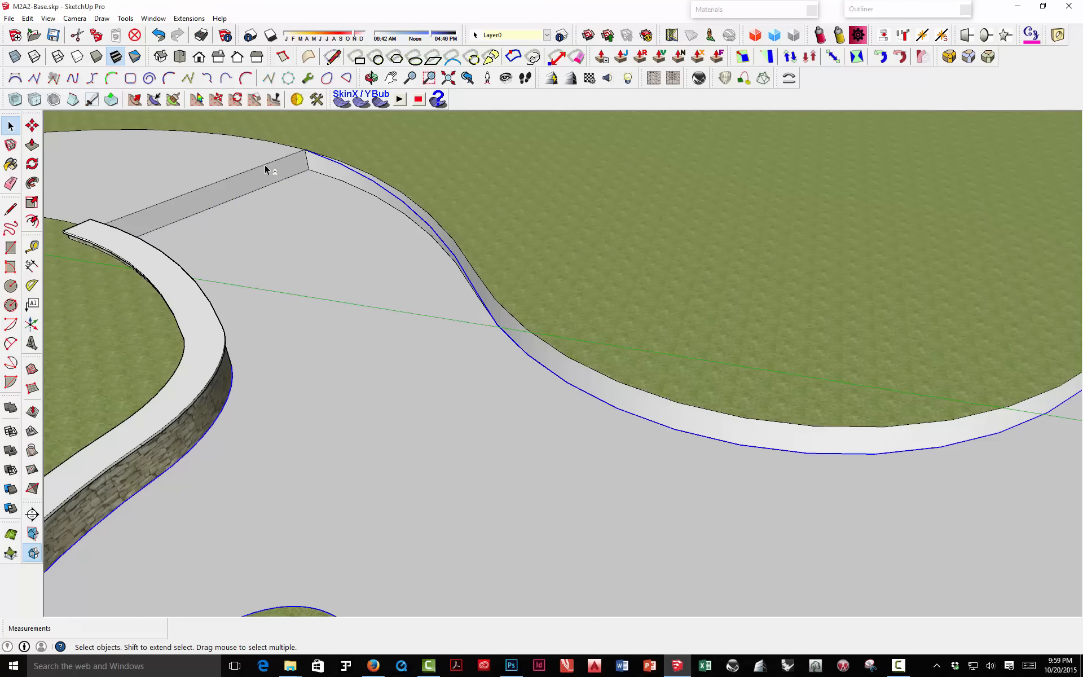
pyautogui.keyDown('shift'); pyautogui.click(265, 169); pyautogui.keyUp('shift')
pyautogui.moveTo(367, 193); pyautogui.dragTo(537, 259, button='middle')
pyautogui.keyDown('shift'); pyautogui.click(466, 239); pyautogui.keyUp('shift')
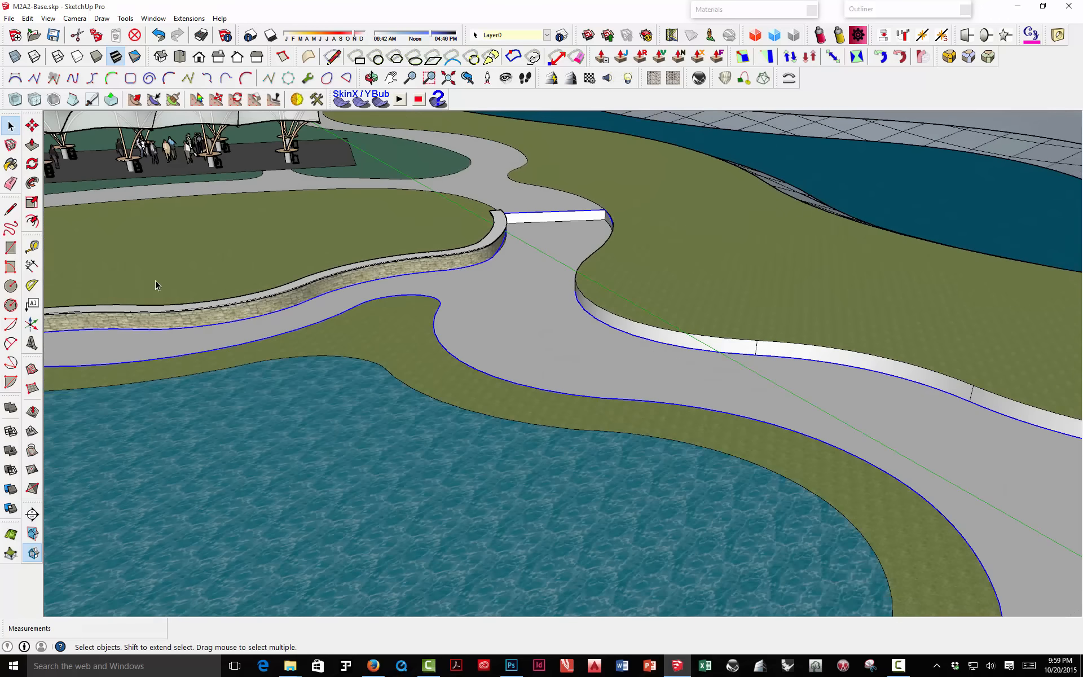
# Step: At the mound-side ramp near the tent canopy, swap the flat stone wall and end edges for the sloped wall edge and upper ramp edge
pyautogui.moveTo(156, 286); pyautogui.dragTo(313, 286, button='middle')
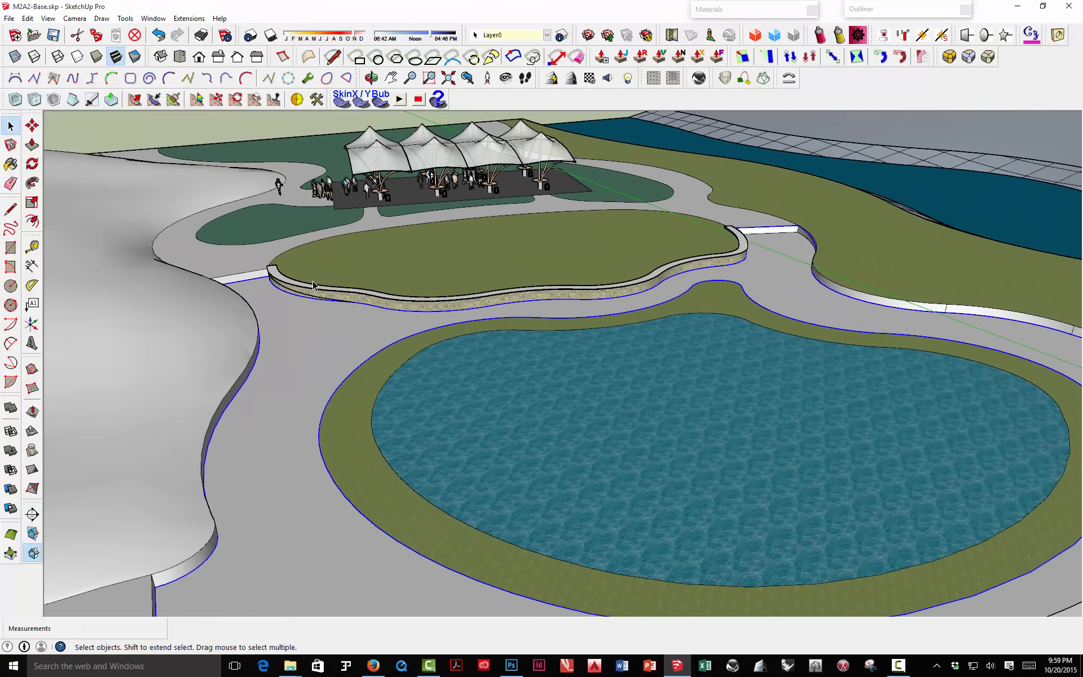
pyautogui.scroll(6, 313, 285)
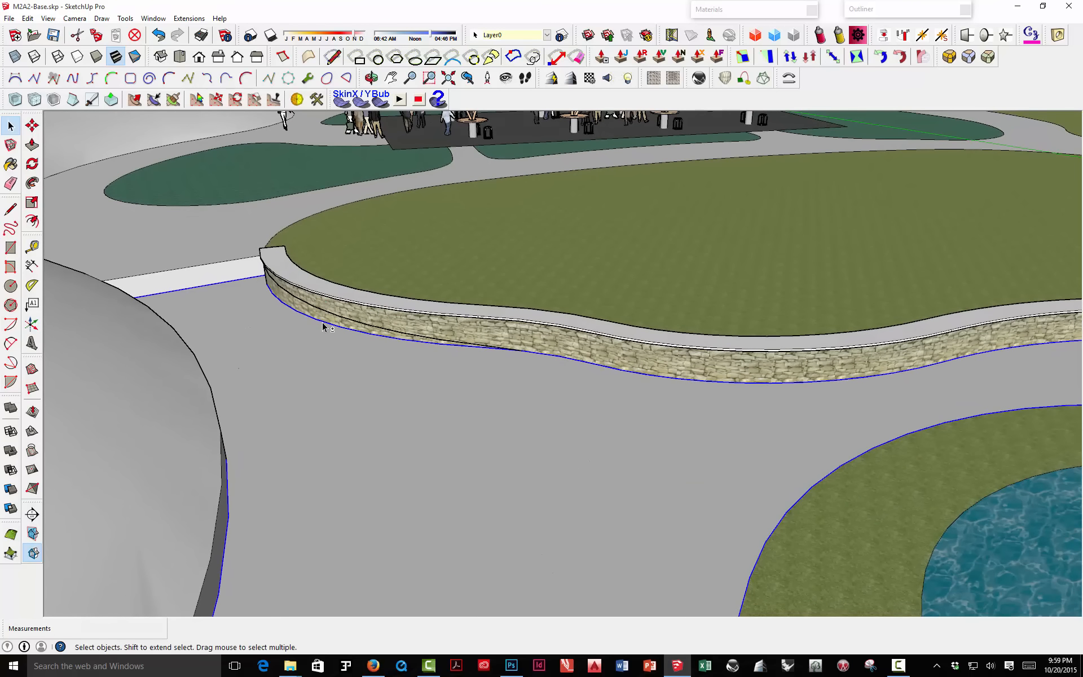
pyautogui.keyDown('shift'); pyautogui.click(326, 326); pyautogui.keyUp('shift')
pyautogui.scroll(3, 494, 357)
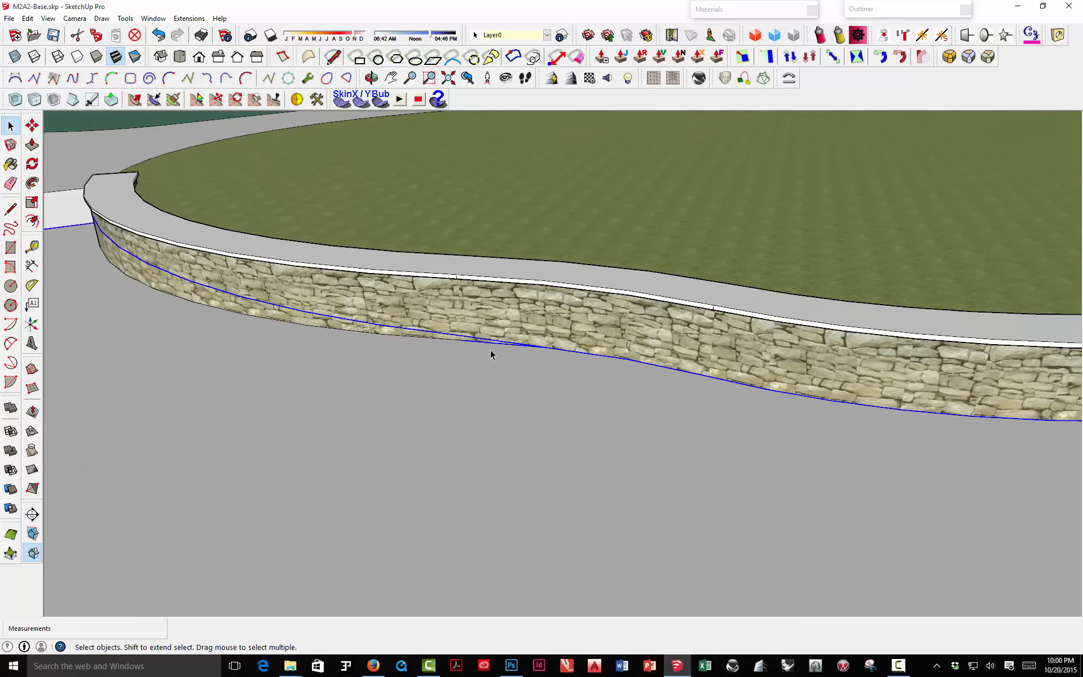
pyautogui.scroll(-3, 508, 339)
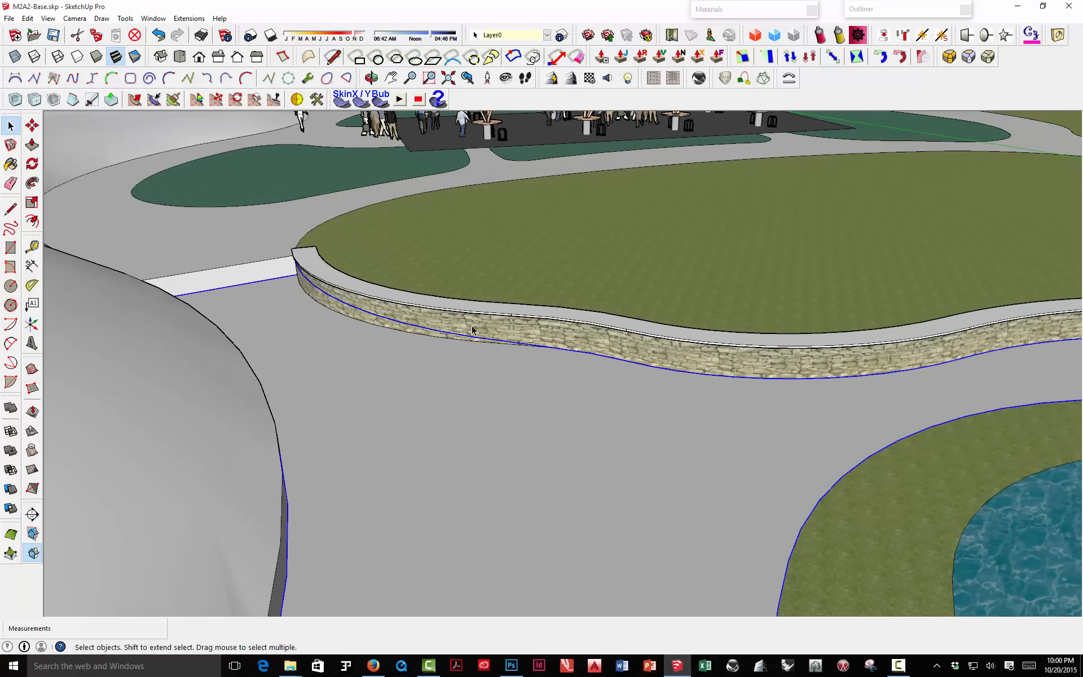
pyautogui.keyDown('shift'); pyautogui.click(271, 287); pyautogui.keyUp('shift')
pyautogui.keyDown('shift'); pyautogui.click(269, 264); pyautogui.keyUp('shift')
# Step: Swap the flat edge along the mound's curb for the sloped one beside the mound-side canopy ramp
pyautogui.moveTo(482, 322); pyautogui.dragTo(302, 291, button='middle')
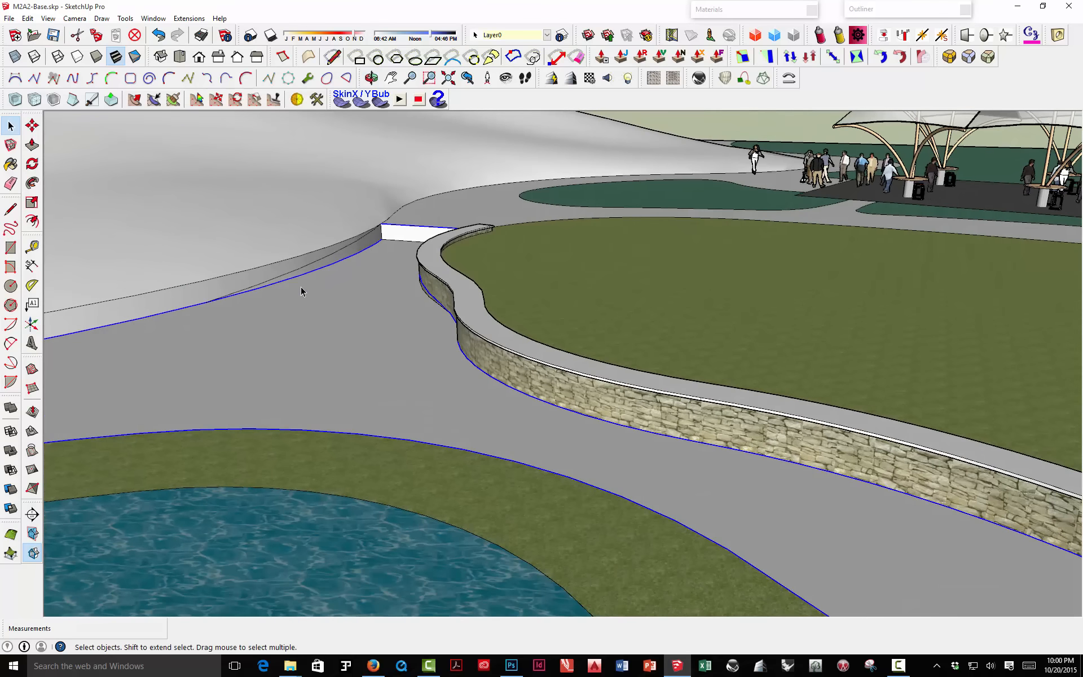
pyautogui.keyDown('shift'); pyautogui.click(333, 257); pyautogui.keyUp('shift')
pyautogui.keyDown('shift'); pyautogui.click(333, 256); pyautogui.keyUp('shift')
# Step: At the remaining ramp between mound and stone wall, replace the flat curb and end edges in the selection with the sloped and upper edges
pyautogui.moveTo(501, 304); pyautogui.dragTo(353, 314, button='middle')
pyautogui.scroll(5, 404, 242)
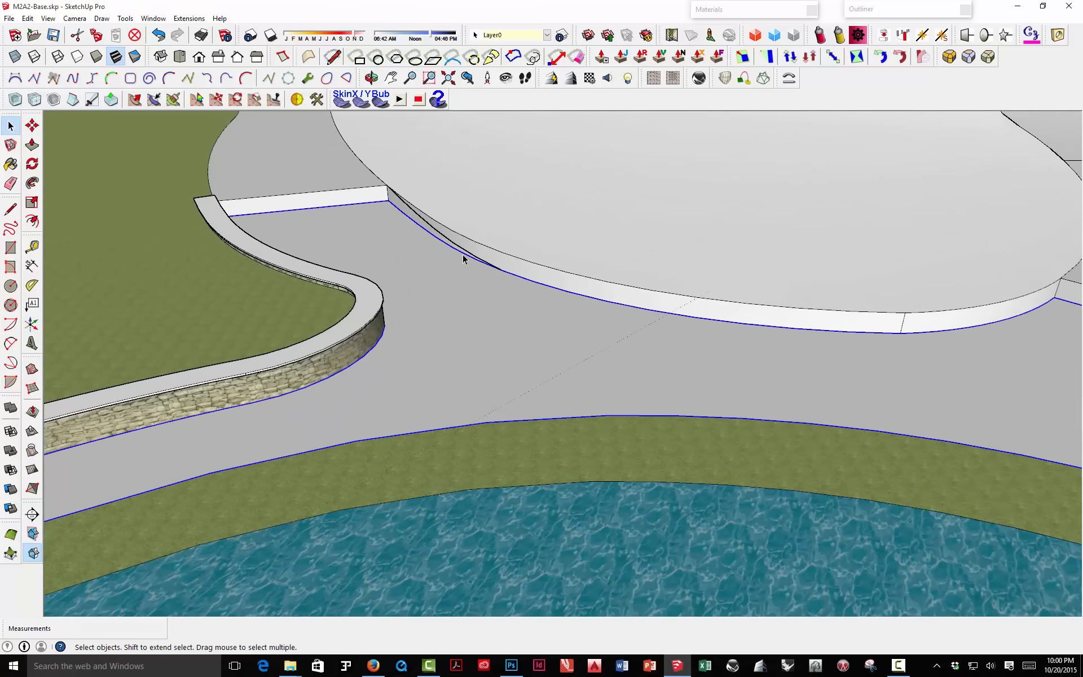
pyautogui.keyDown('shift'); pyautogui.click(462, 253); pyautogui.keyUp('shift')
pyautogui.keyDown('shift'); pyautogui.click(431, 234); pyautogui.keyUp('shift')
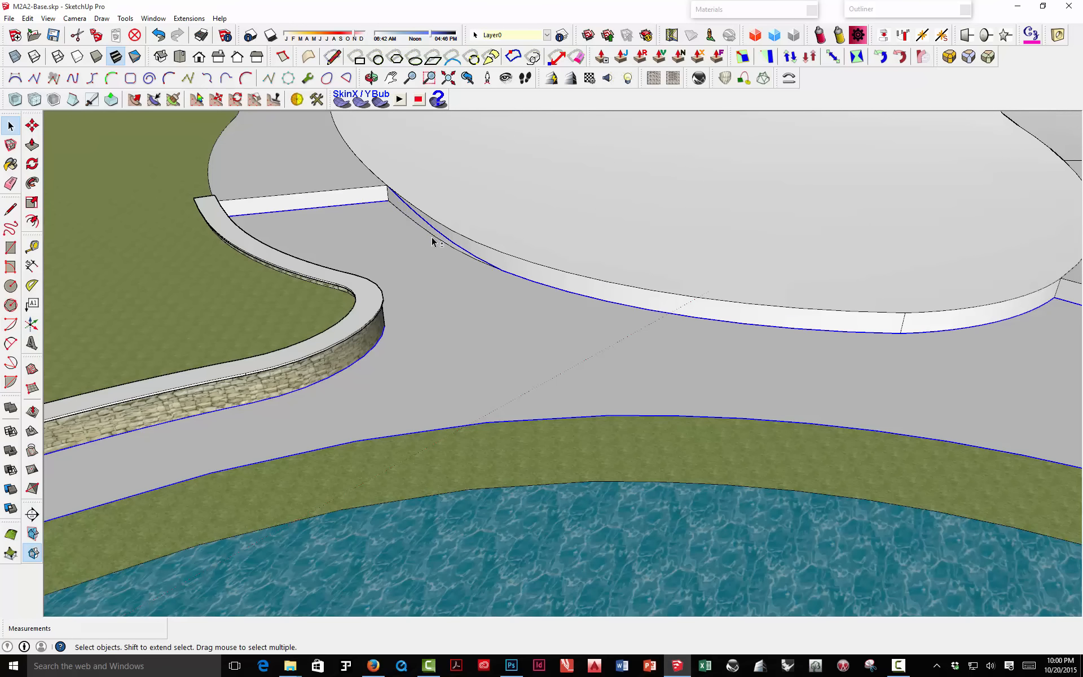
pyautogui.keyDown('shift'); pyautogui.click(370, 205); pyautogui.keyUp('shift')
pyautogui.keyDown('shift'); pyautogui.click(370, 192); pyautogui.keyUp('shift')
# Step: Try to generate a soap-bubble skin from the selected path boundary edges, including the stone wall beside the last ramp
pyautogui.moveTo(422, 201); pyautogui.dragTo(360, 204, button='middle')
pyautogui.scroll(3, 575, 236)
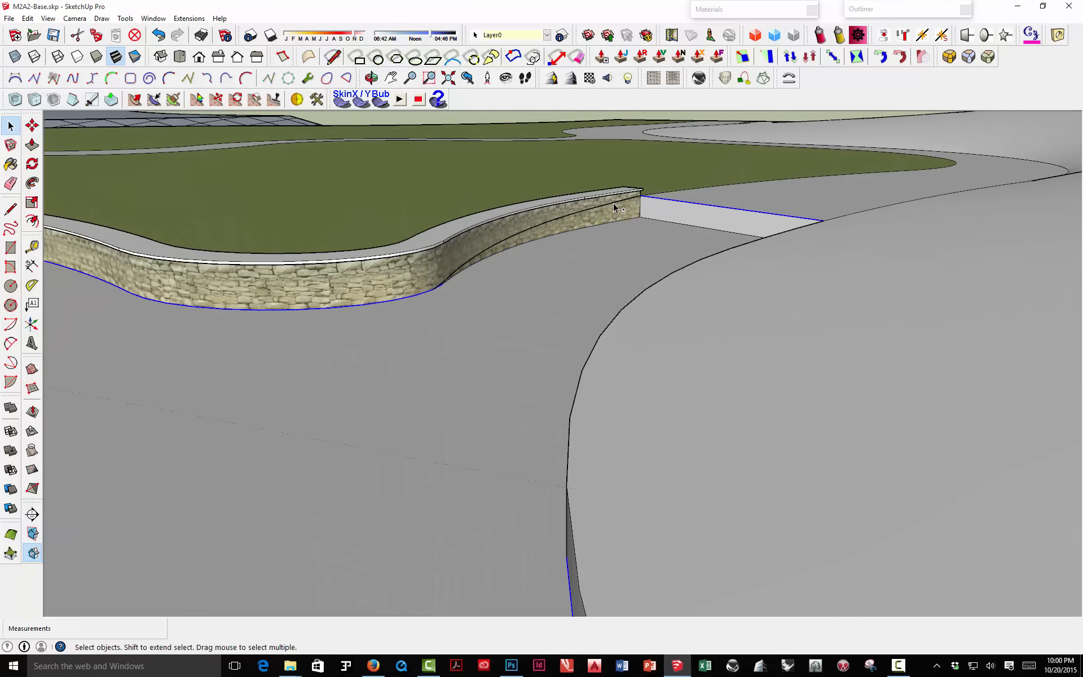
pyautogui.scroll(-3, 626, 203)
pyautogui.scroll(-4, 684, 221)
pyautogui.moveTo(683, 228); pyautogui.dragTo(548, 265, button='middle')
pyautogui.scroll(-3, 597, 247)
pyautogui.press('space')
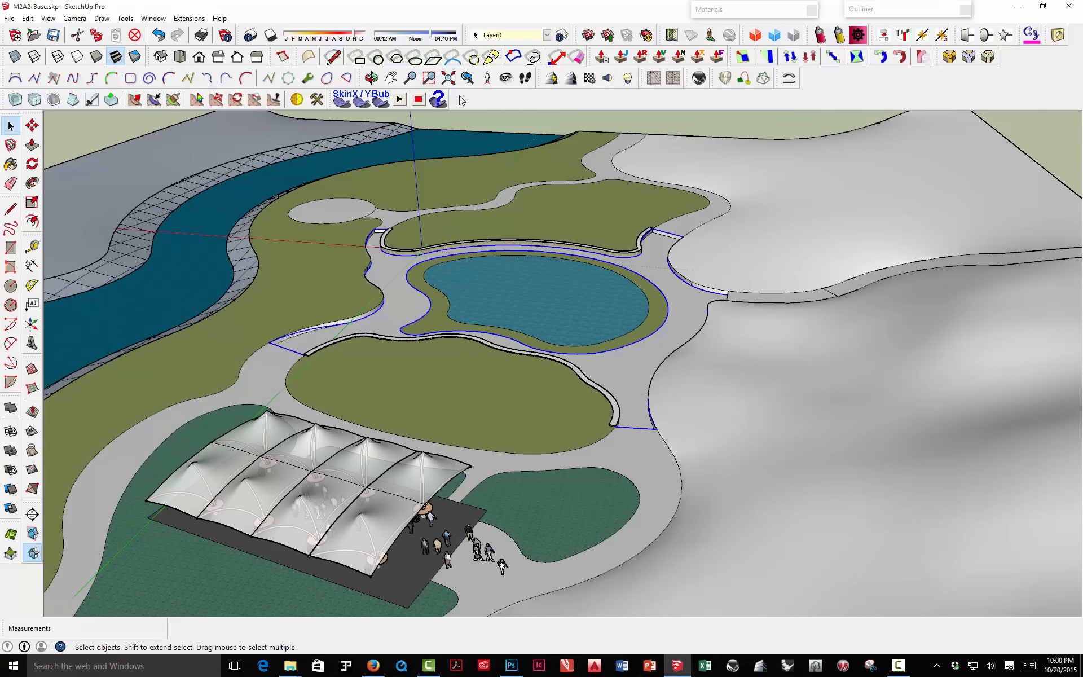
pyautogui.click(342, 101)
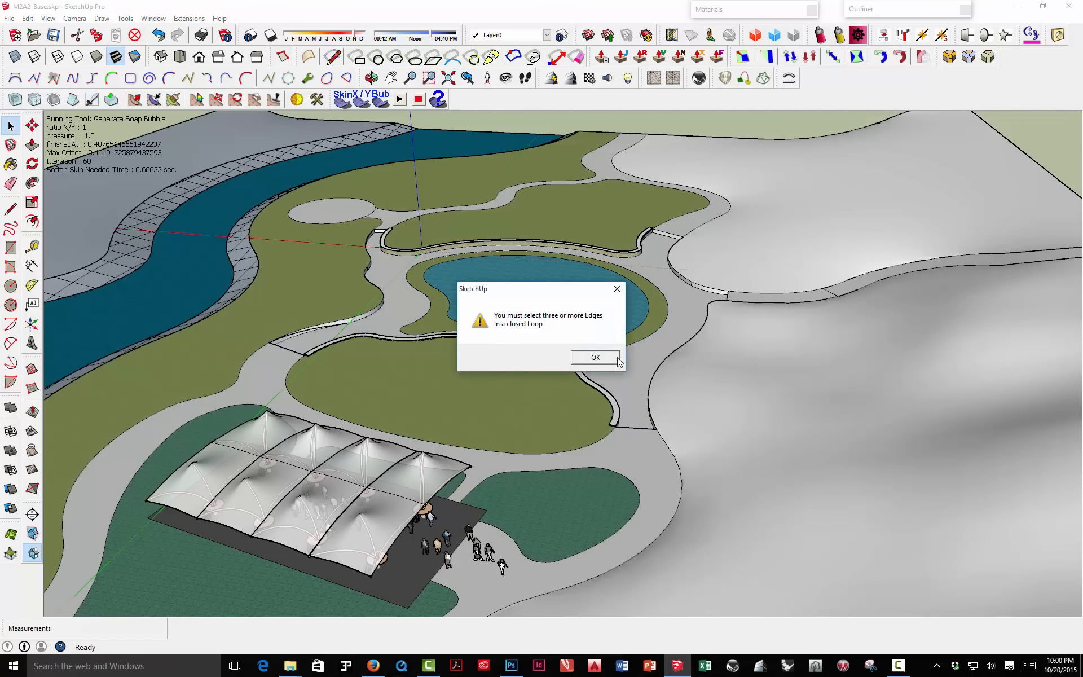
pyautogui.click(595, 358)
# Step: Select the path surface around the pond with its bounding edges, keeping only the edges selected
pyautogui.scroll(5, 384, 242)
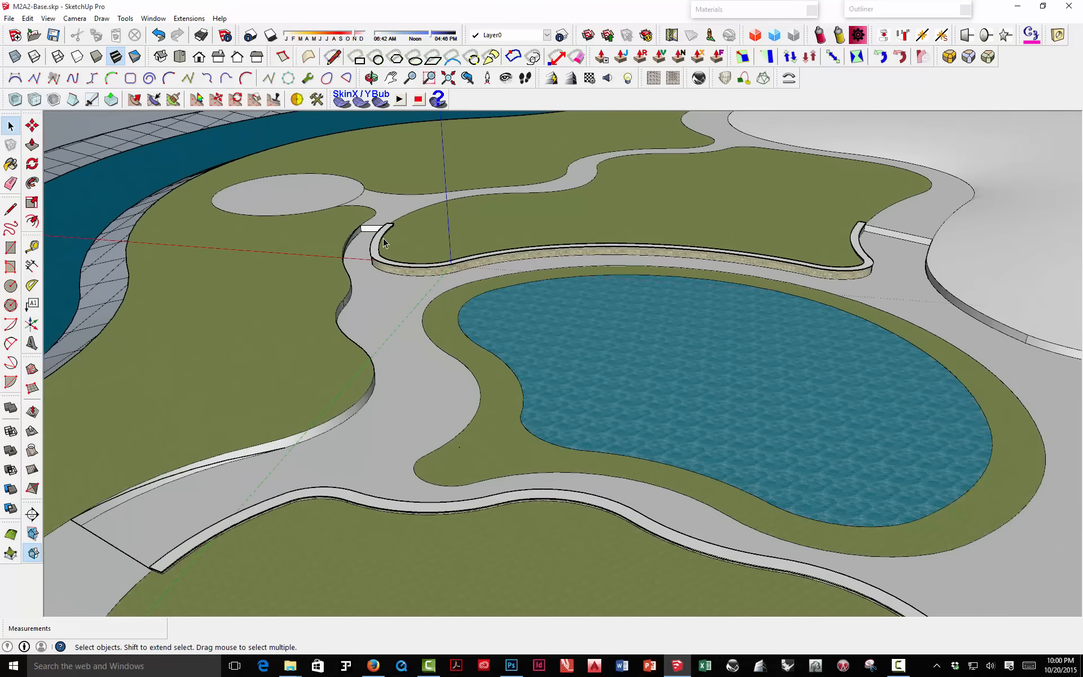
pyautogui.moveTo(367, 262); pyautogui.dragTo(323, 250, button='middle')
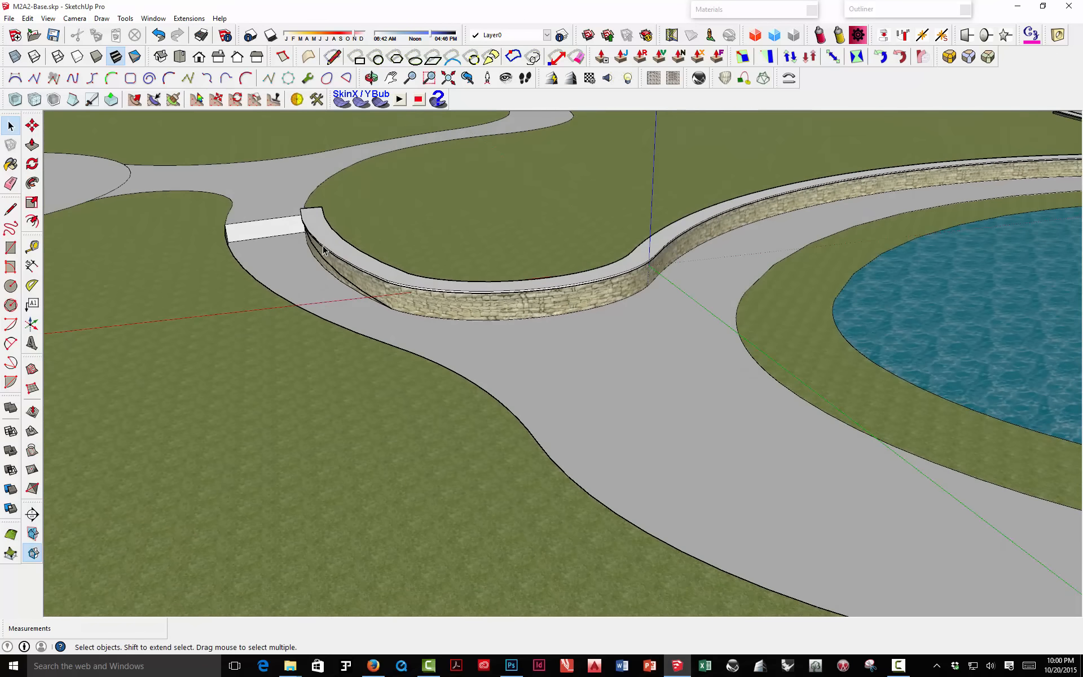
pyautogui.click(473, 343)
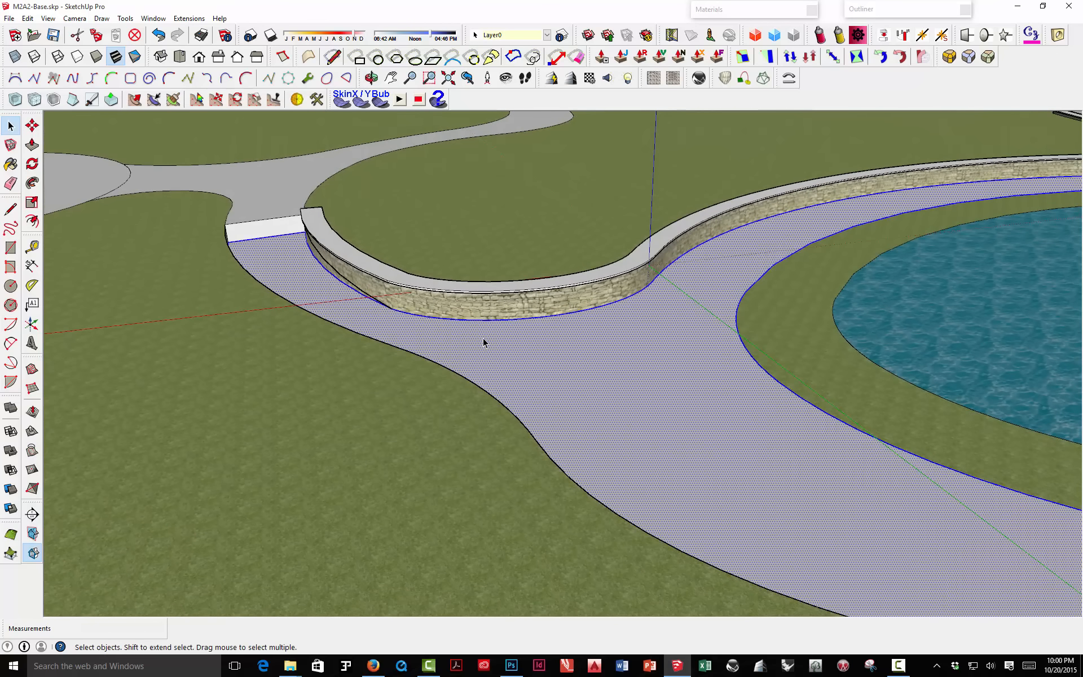
pyautogui.click(373, 308)
# Step: Replace the flat stone wall edge and lower end edge at the plaza ramp with the sloped wall edge and upper ramp edge in the selection
pyautogui.scroll(6, 387, 307)
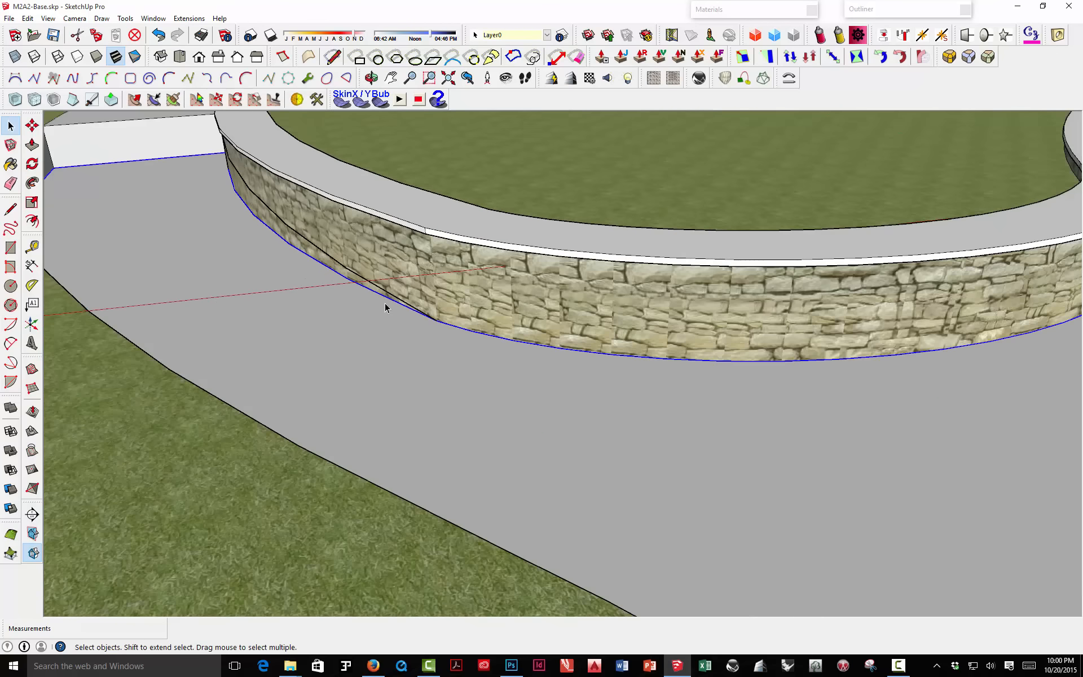
pyautogui.scroll(2, 457, 341)
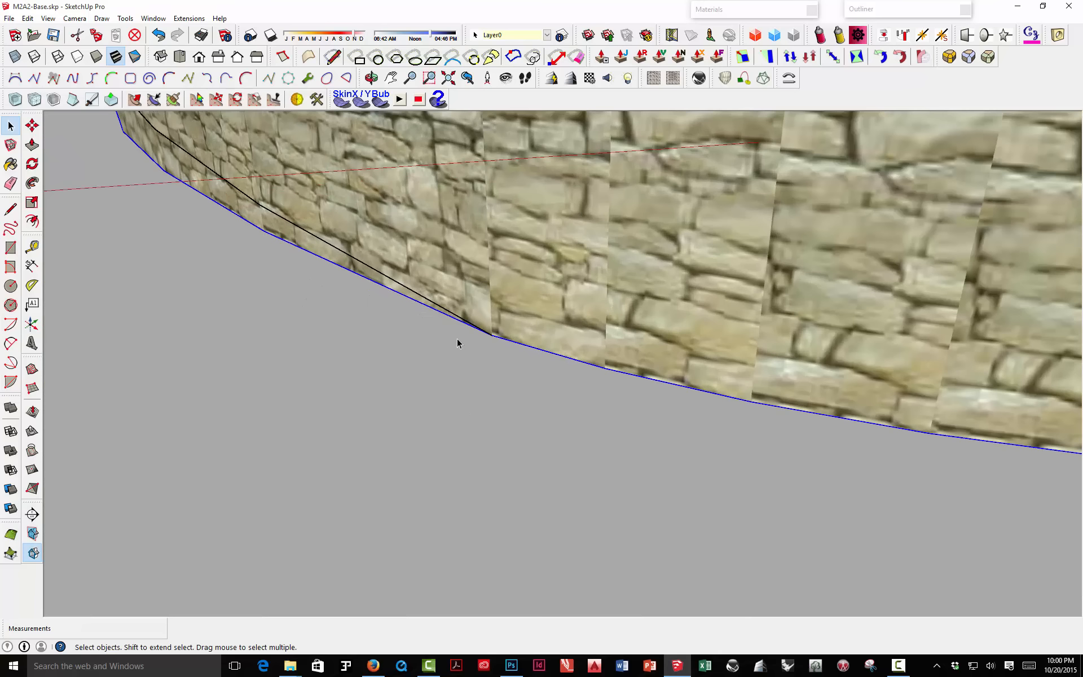
pyautogui.keyDown('shift'); pyautogui.click(460, 323); pyautogui.keyUp('shift')
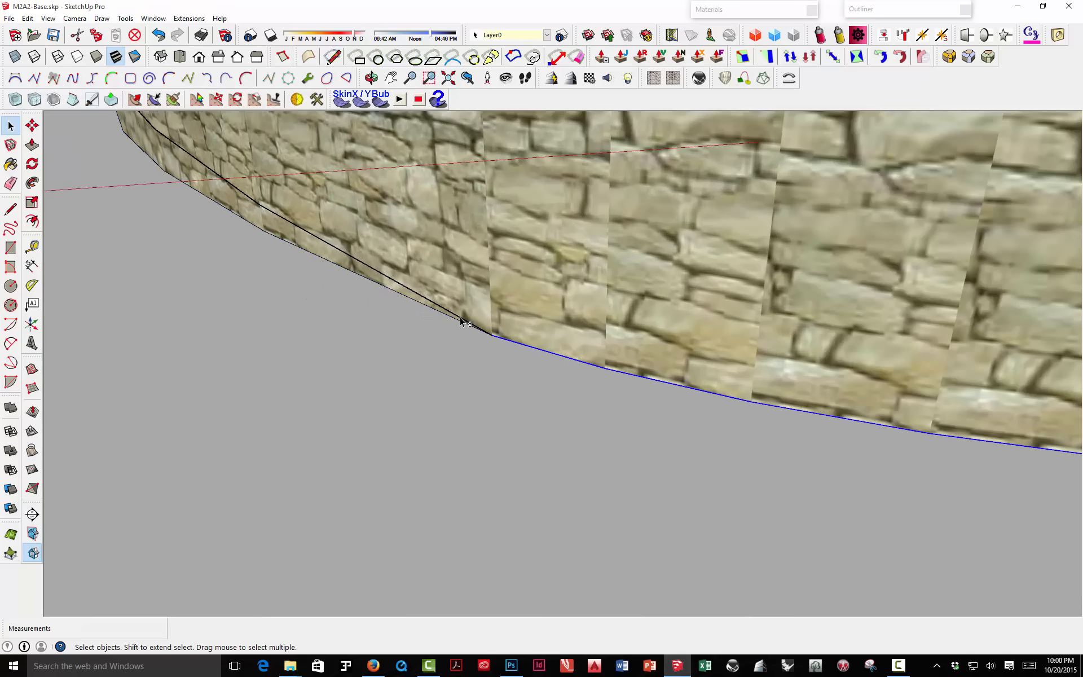
pyautogui.scroll(-8, 462, 322)
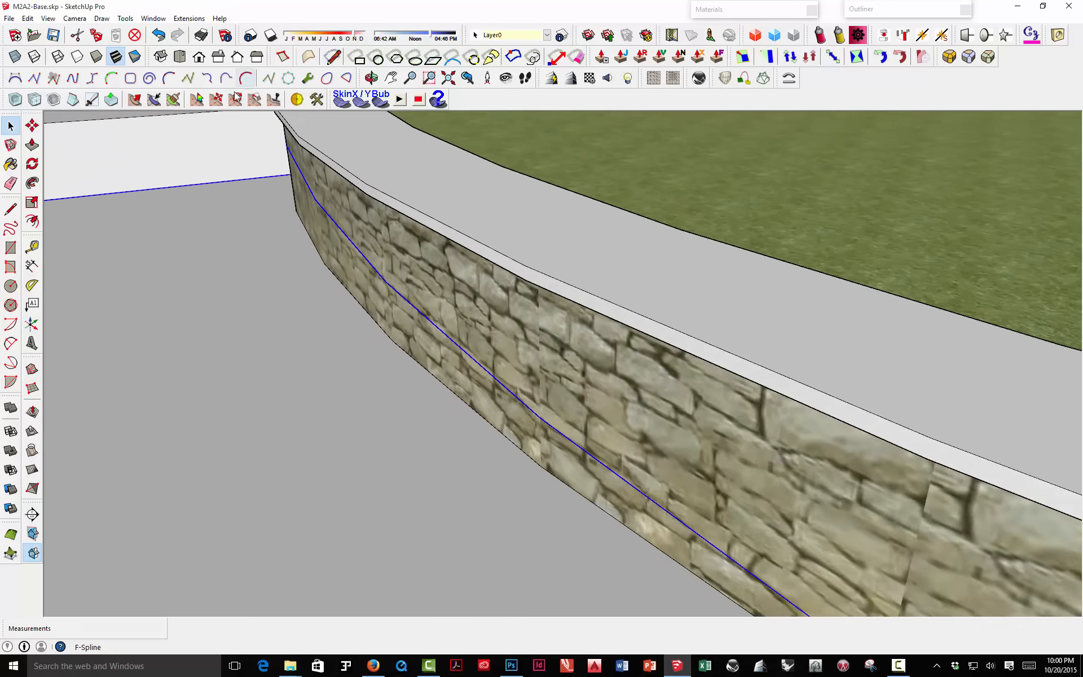
pyautogui.moveTo(265, 135); pyautogui.dragTo(330, 76, button='middle')
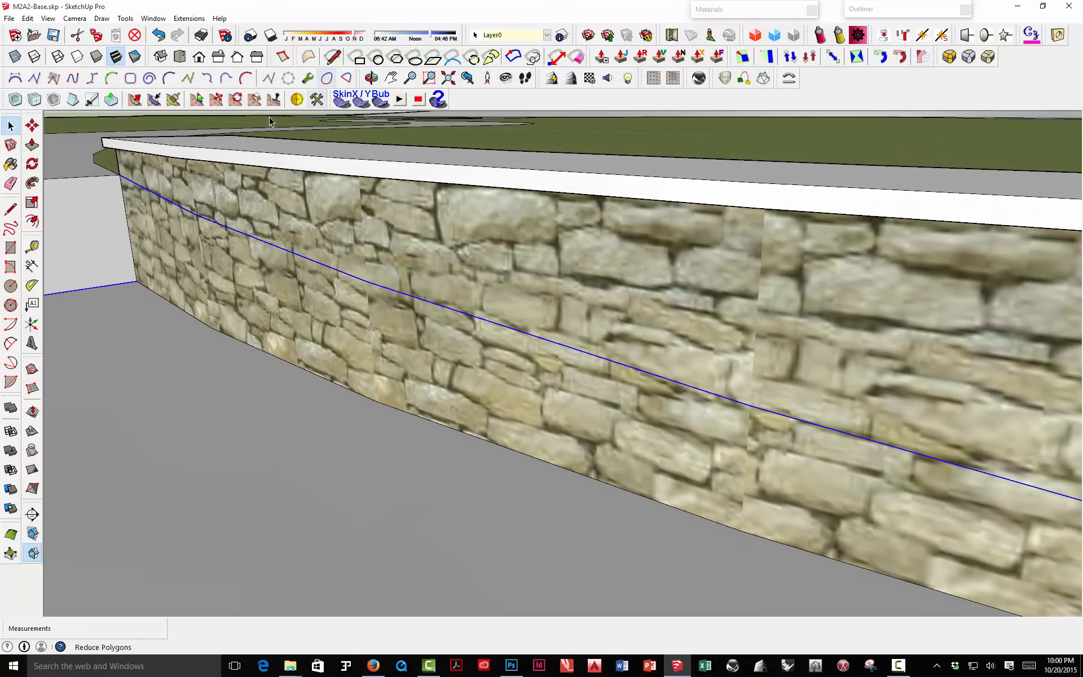
pyautogui.keyDown('shift'); pyautogui.click(133, 280); pyautogui.keyUp('shift')
pyautogui.keyDown('shift'); pyautogui.click(113, 177); pyautogui.keyUp('shift')
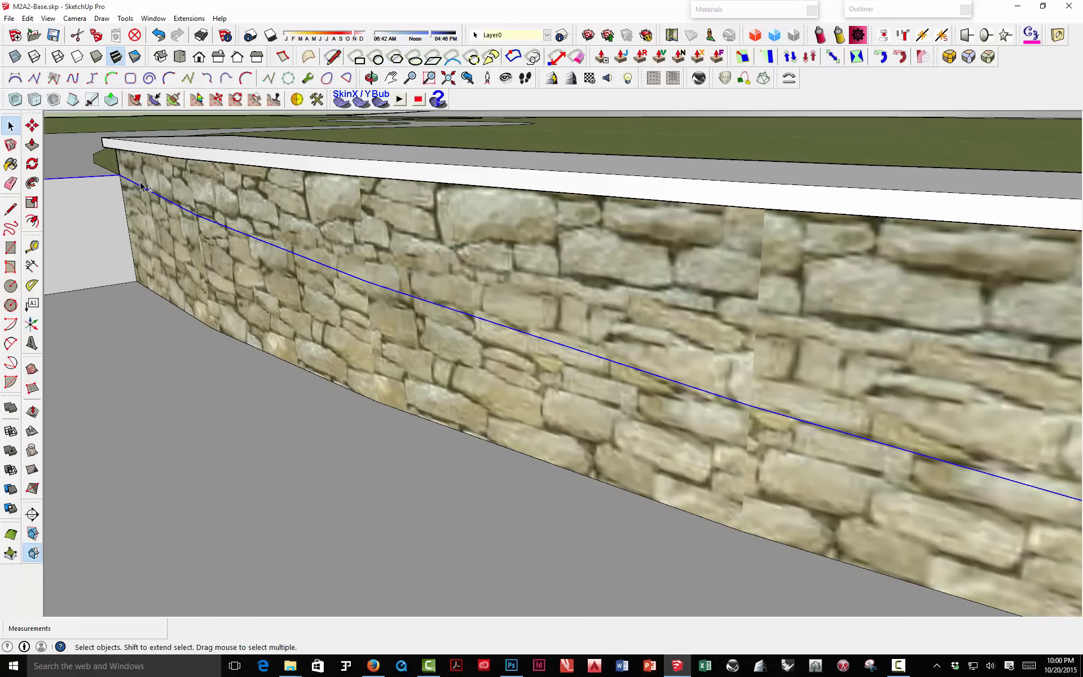
# Step: On the curb opposite the stone wall at the plaza ramp, deselect the flat bottom edge and select the sloped edge
pyautogui.scroll(-4, 478, 195)
pyautogui.moveTo(479, 196); pyautogui.dragTo(211, 248, button='middle')
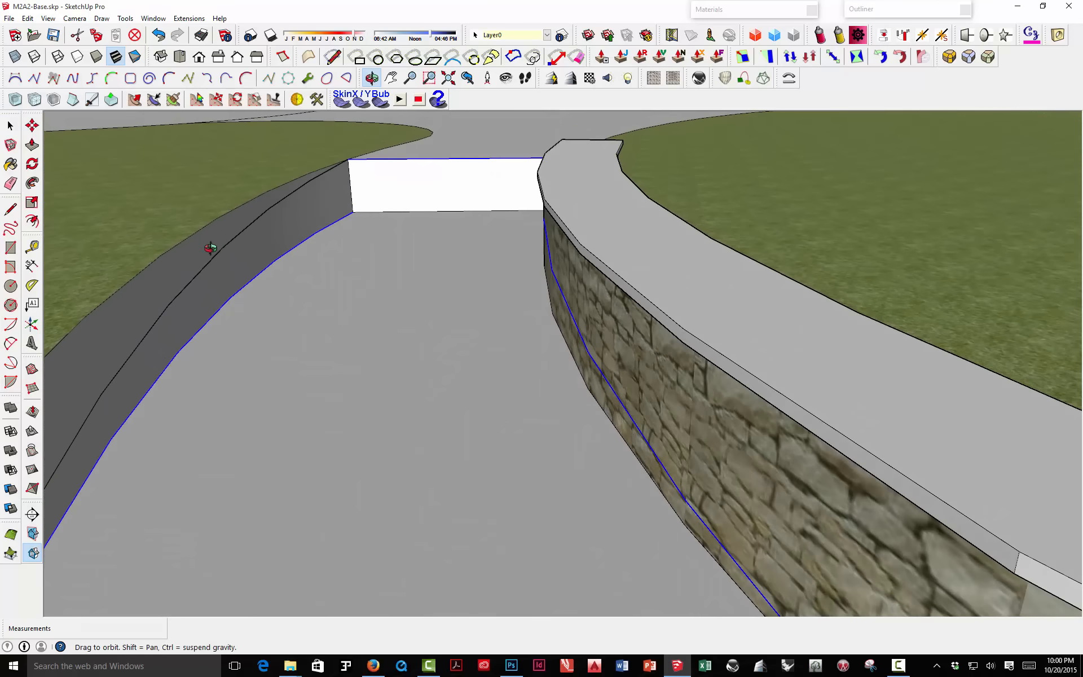
pyautogui.keyDown('shift'); pyautogui.click(317, 230); pyautogui.keyUp('shift')
pyautogui.keyDown('shift'); pyautogui.click(325, 176); pyautogui.keyUp('shift')
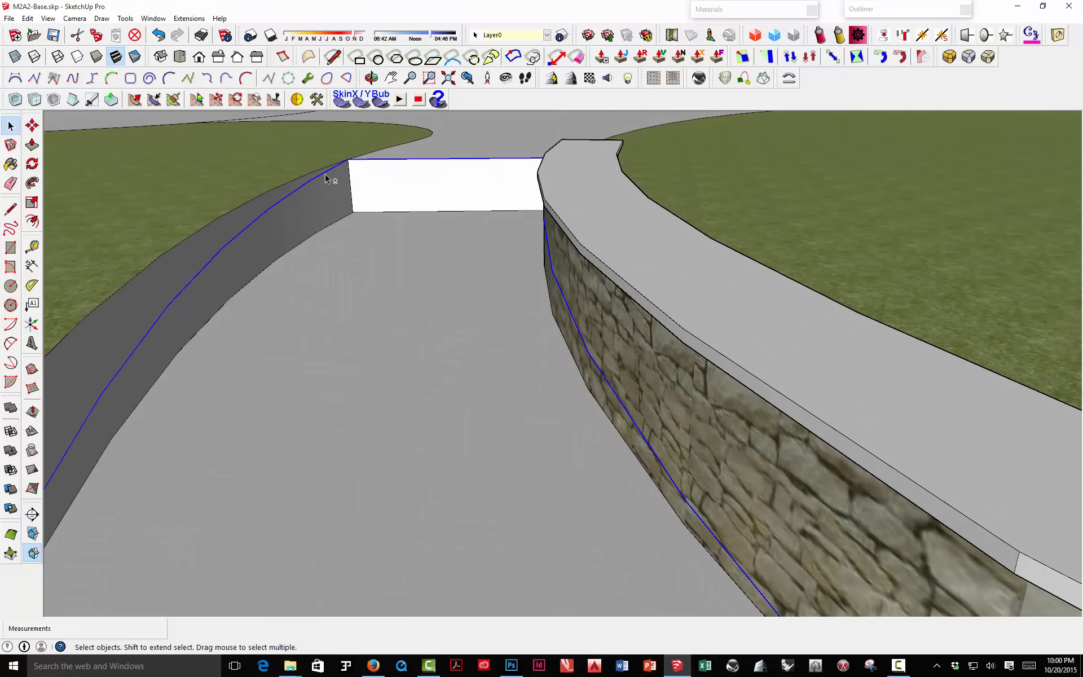
# Step: At the river-side canopy ramp, replace the flat curb edge and lower end edge in the selection with the sloped curb edge and upper ramp edge
pyautogui.scroll(-4, 496, 229)
pyautogui.moveTo(496, 230); pyautogui.dragTo(394, 283, button='middle')
pyautogui.scroll(-3, 411, 286)
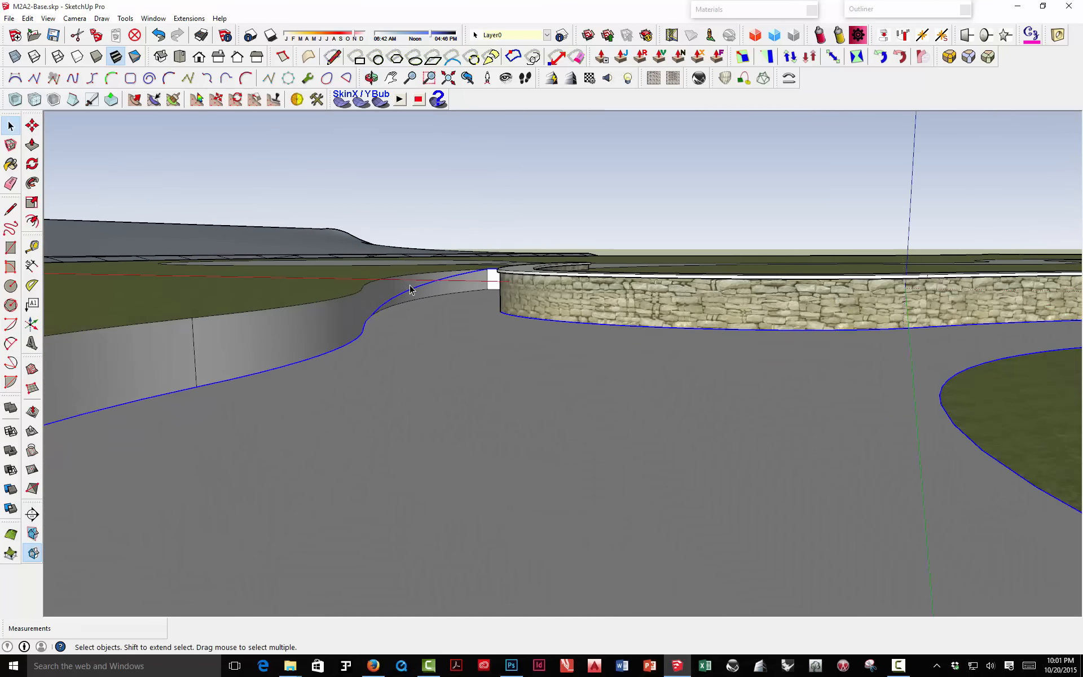
pyautogui.scroll(-5, 429, 292)
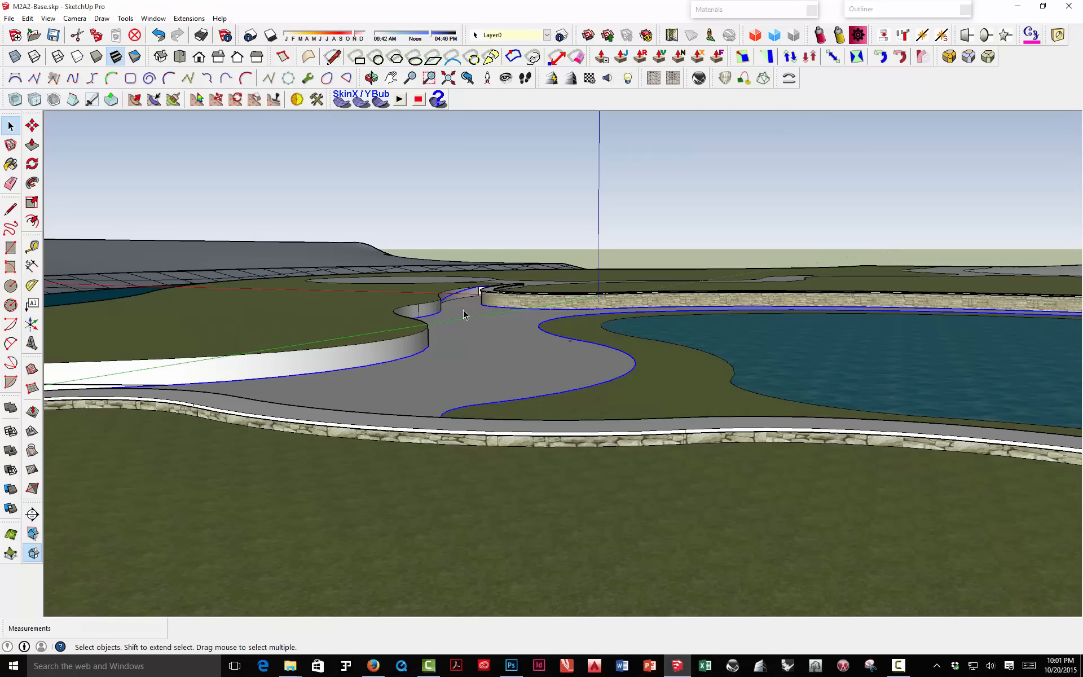
pyautogui.moveTo(464, 309); pyautogui.dragTo(491, 317, button='middle')
pyautogui.scroll(8, 357, 361)
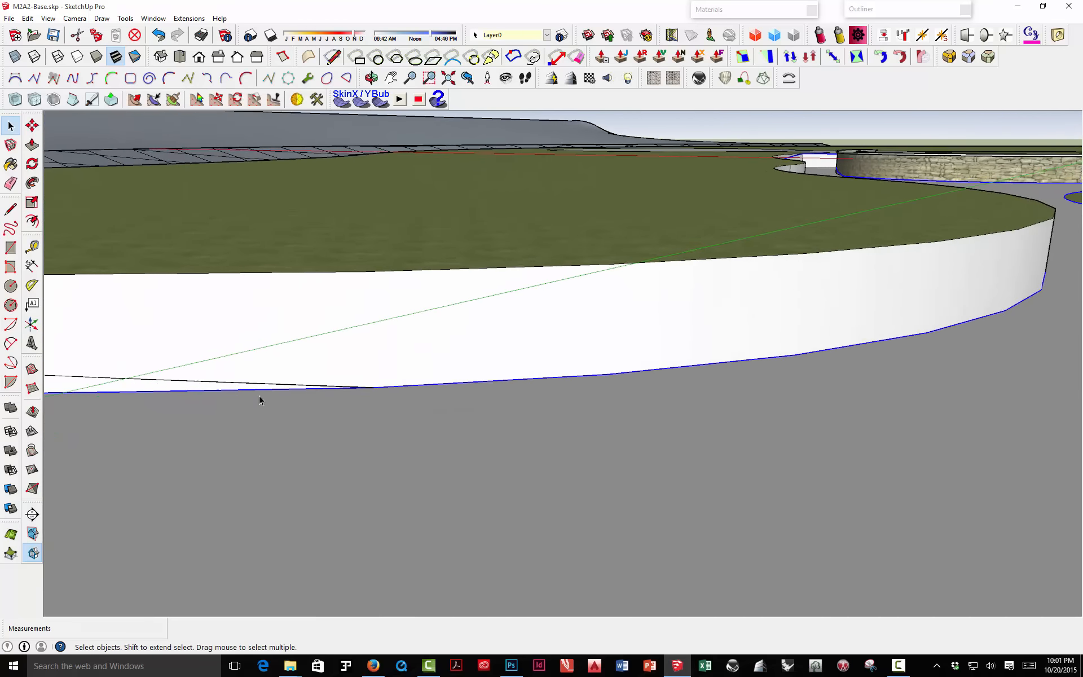
pyautogui.scroll(3, 361, 392)
pyautogui.keyDown('shift'); pyautogui.click(393, 386); pyautogui.keyUp('shift')
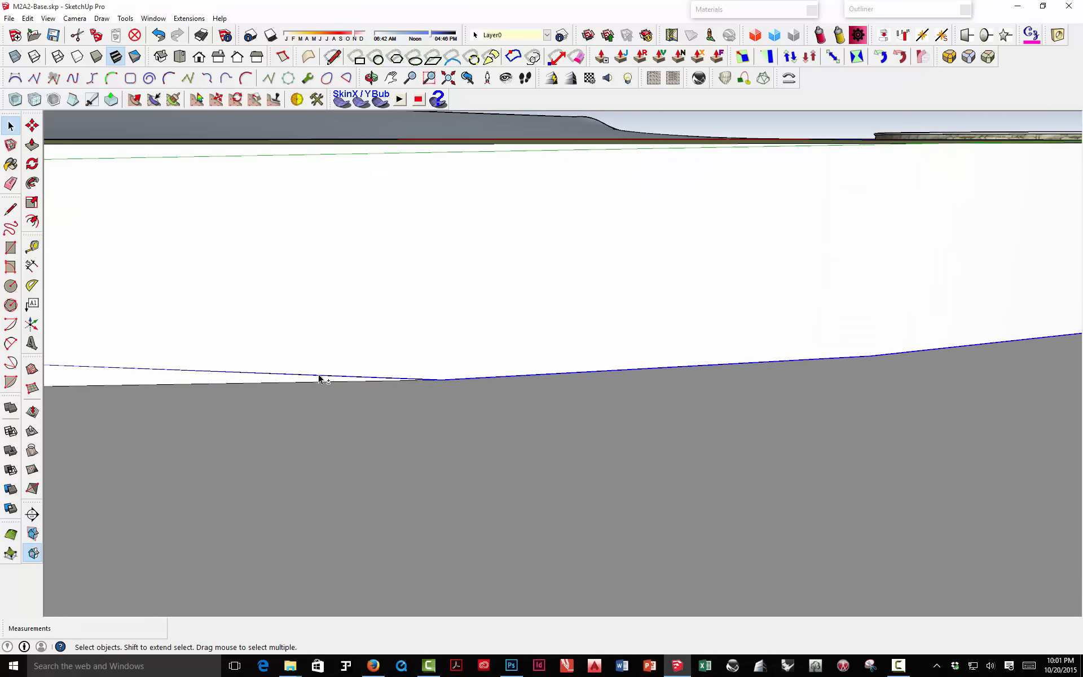
pyautogui.moveTo(319, 377); pyautogui.dragTo(355, 288, button='middle')
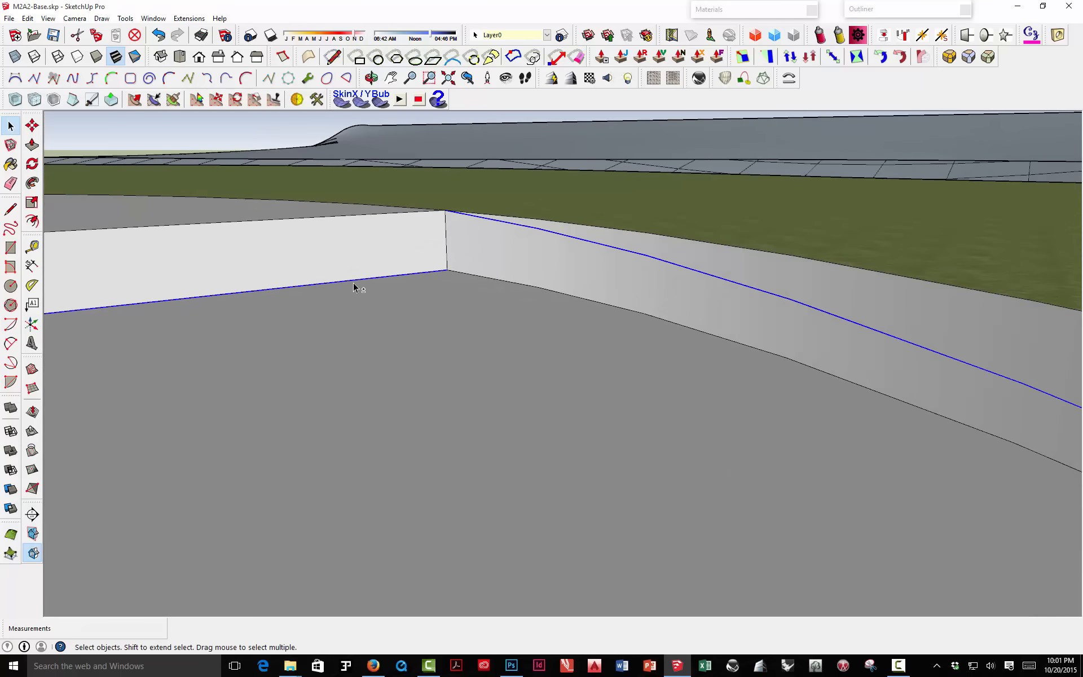
pyautogui.scroll(-5, 378, 220)
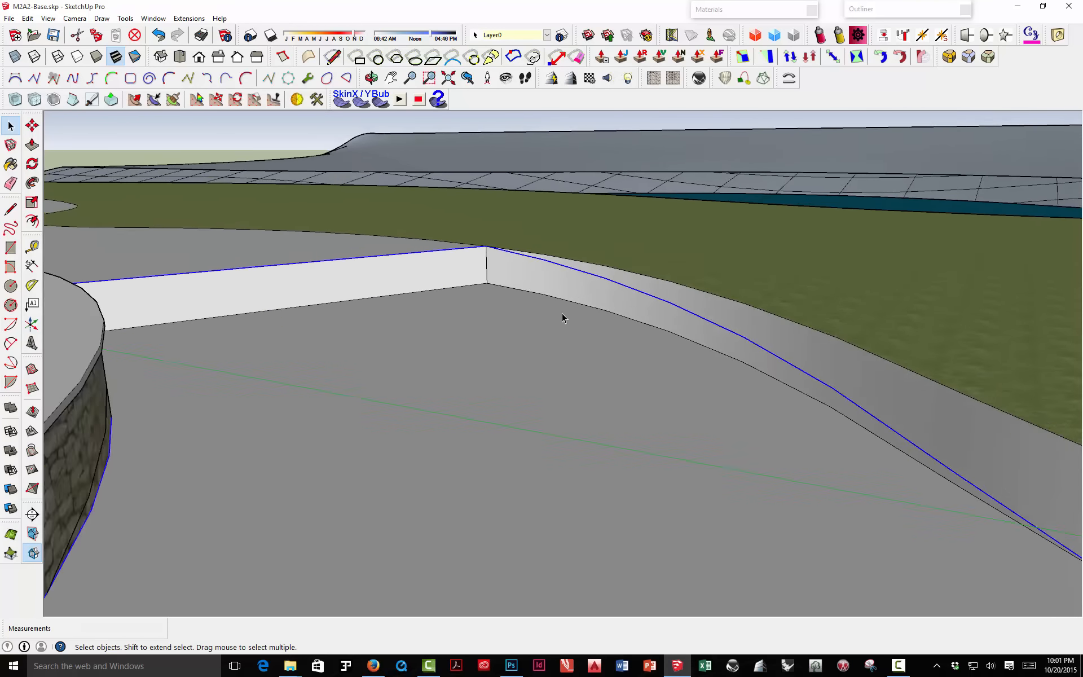
# Step: On the stone wall beside the river-side canopy ramp, deselect the flat bottom edge and select the sloped edge
pyautogui.moveTo(502, 330); pyautogui.dragTo(278, 375, button='middle')
pyautogui.scroll(3, 282, 372)
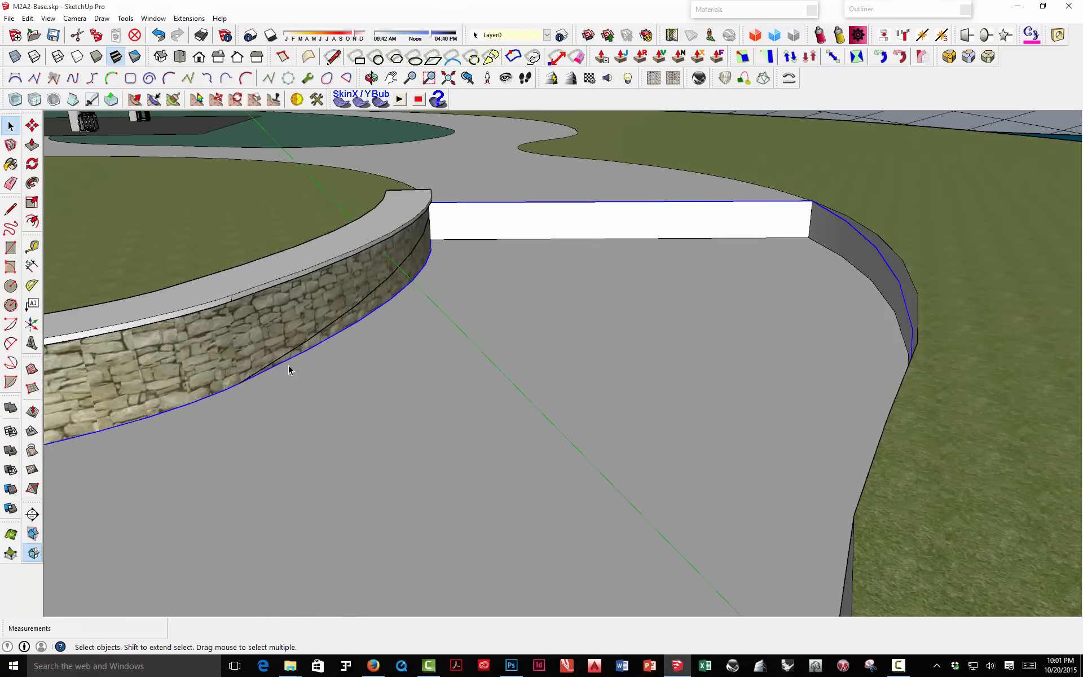
pyautogui.keyDown('shift'); pyautogui.click(293, 361); pyautogui.keyUp('shift')
pyautogui.keyDown('shift'); pyautogui.click(298, 348); pyautogui.keyUp('shift')
pyautogui.moveTo(422, 285); pyautogui.dragTo(249, 334, button='middle')
pyautogui.scroll(6, 245, 335)
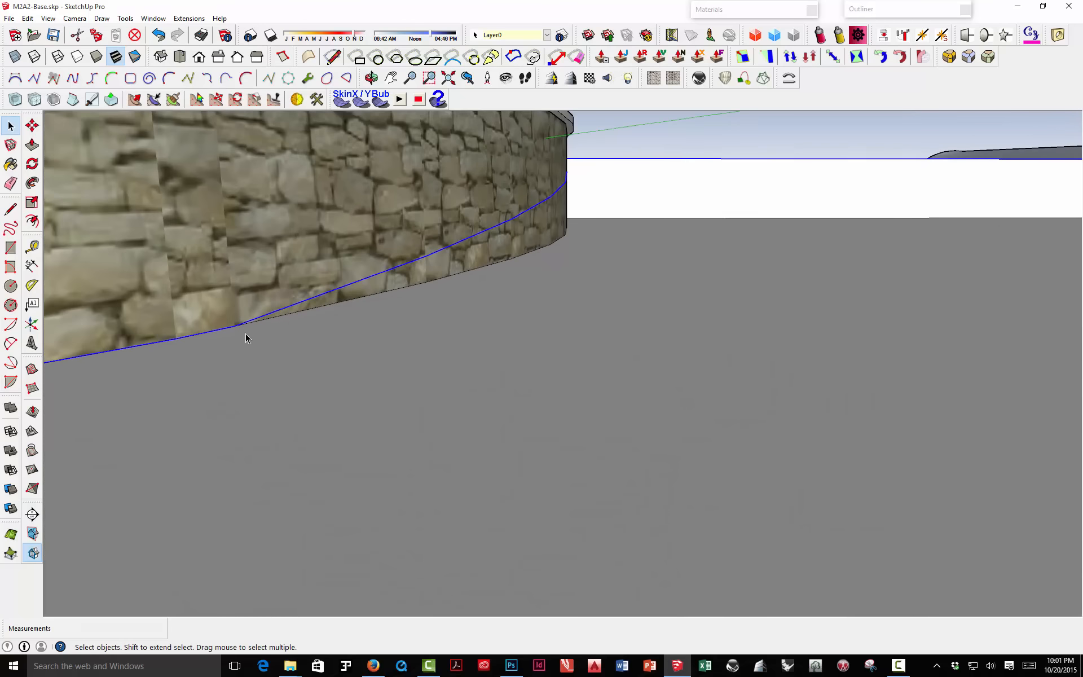
pyautogui.scroll(-10, 245, 333)
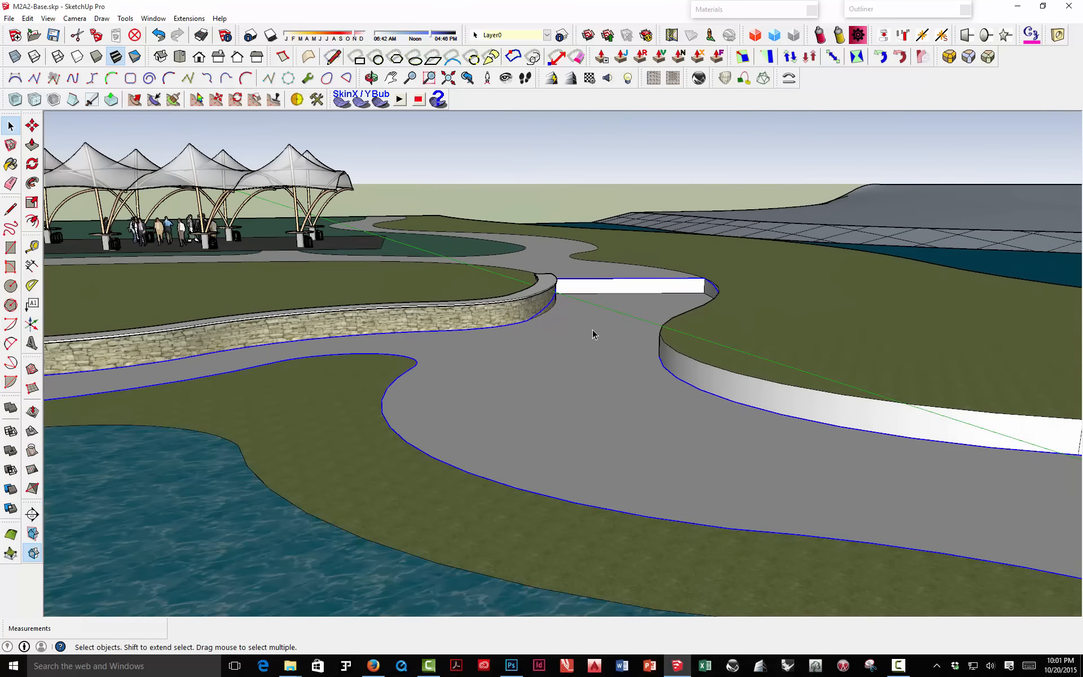
# Step: On the stone wall at the canopy ramp beside the grey mound, deselect the flat bottom edge and keep the sloped edge selected
pyautogui.scroll(-5, 592, 333)
pyautogui.moveTo(79, 341); pyautogui.dragTo(524, 337, button='middle')
pyautogui.scroll(8, 507, 355)
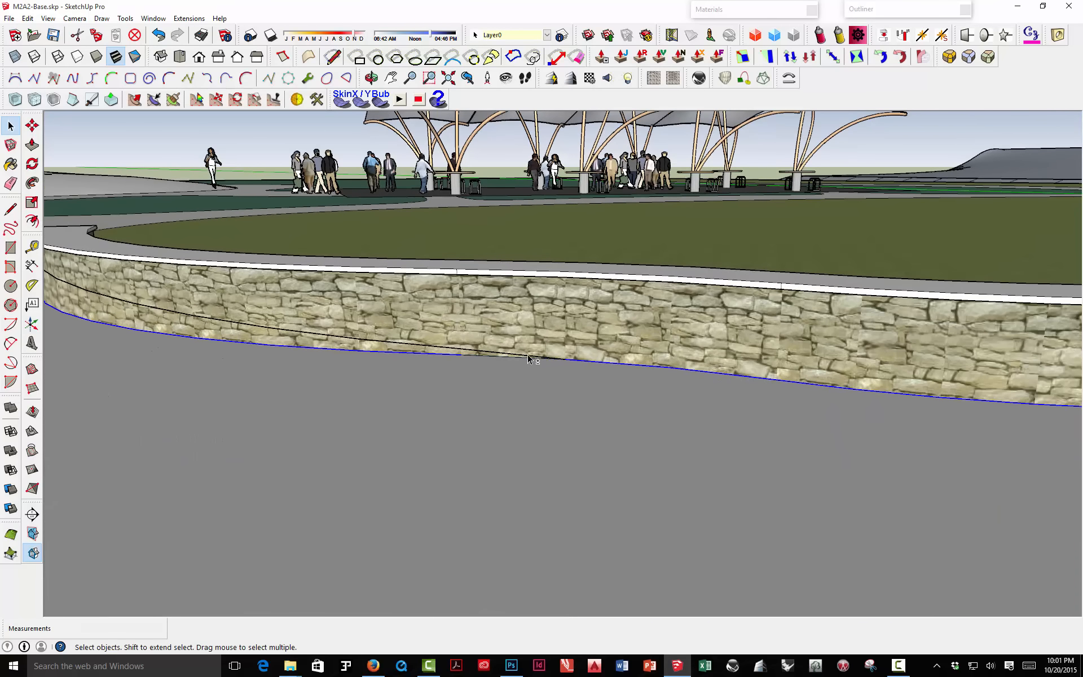
pyautogui.keyDown('shift'); pyautogui.click(440, 355); pyautogui.keyUp('shift')
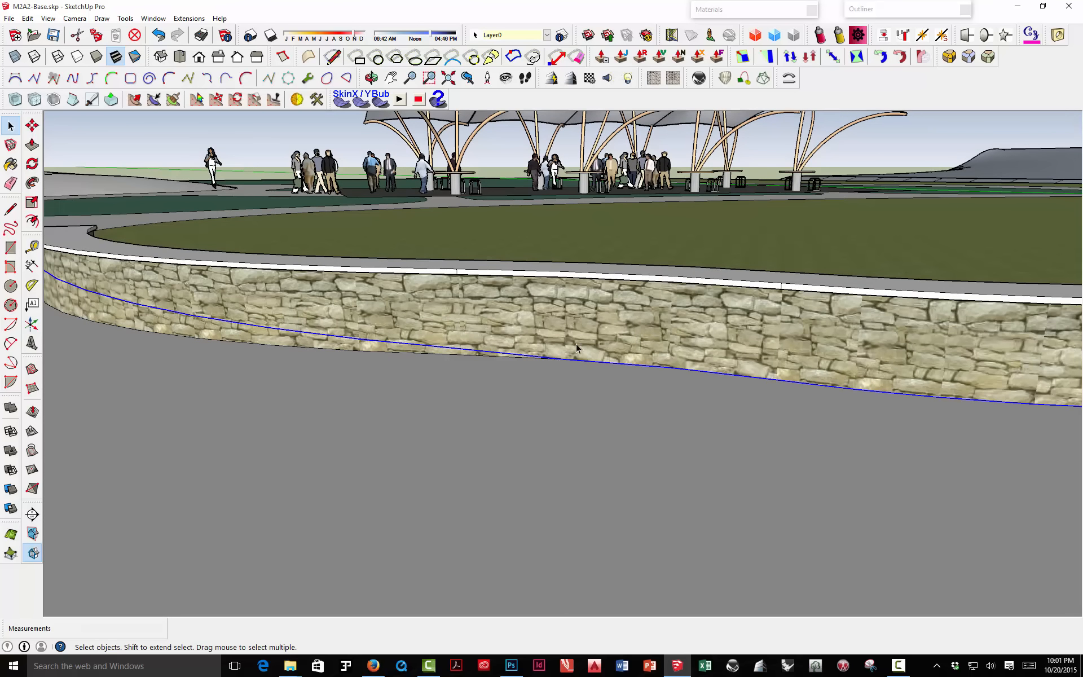
# Step: At the canopy ramp beside the mound, replace the lower end edge and flat curb edge with the upper ramp edge and sloped curb edge
pyautogui.moveTo(401, 329); pyautogui.dragTo(469, 278, button='middle')
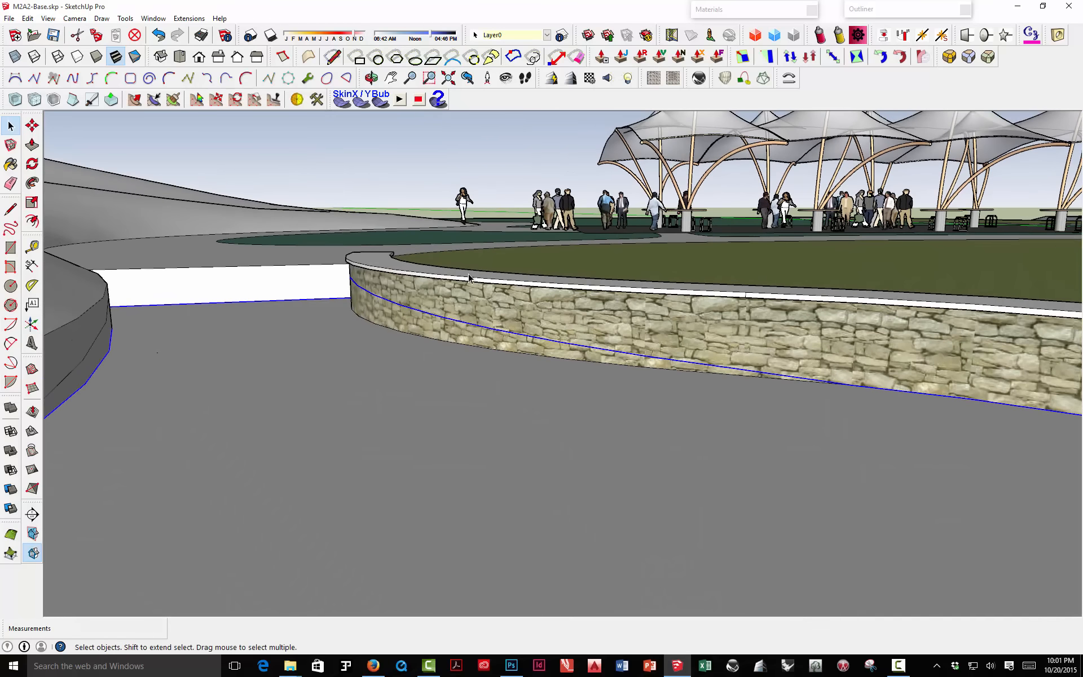
pyautogui.moveTo(295, 281); pyautogui.dragTo(394, 335, button='middle')
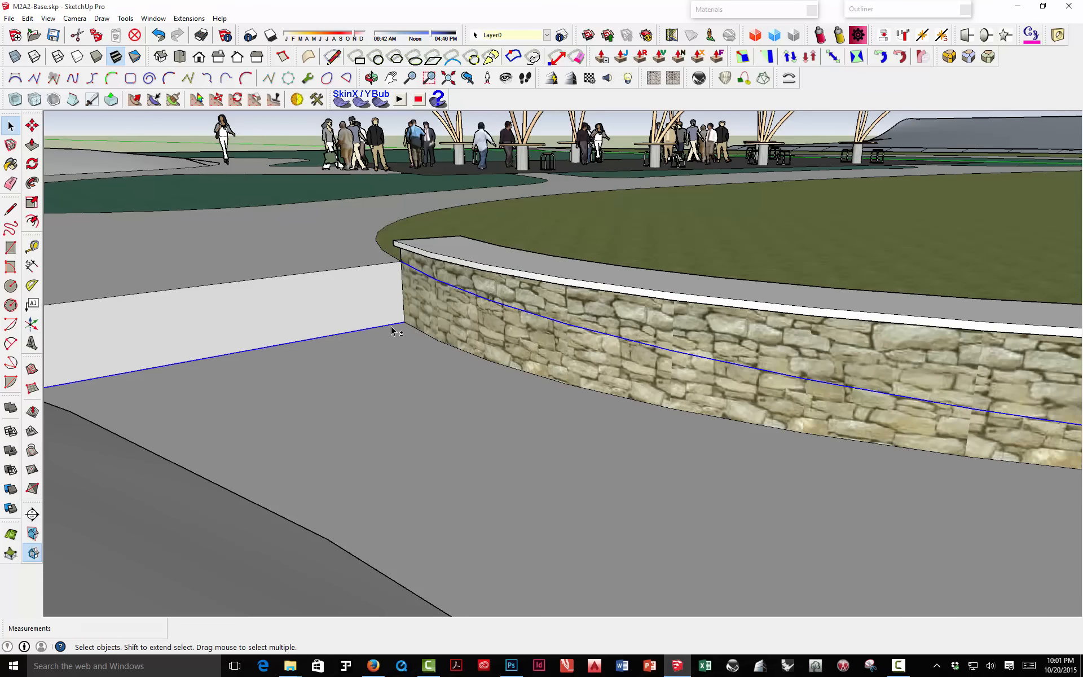
pyautogui.keyDown('shift'); pyautogui.click(393, 327); pyautogui.keyUp('shift')
pyautogui.keyDown('shift'); pyautogui.click(395, 268); pyautogui.keyUp('shift')
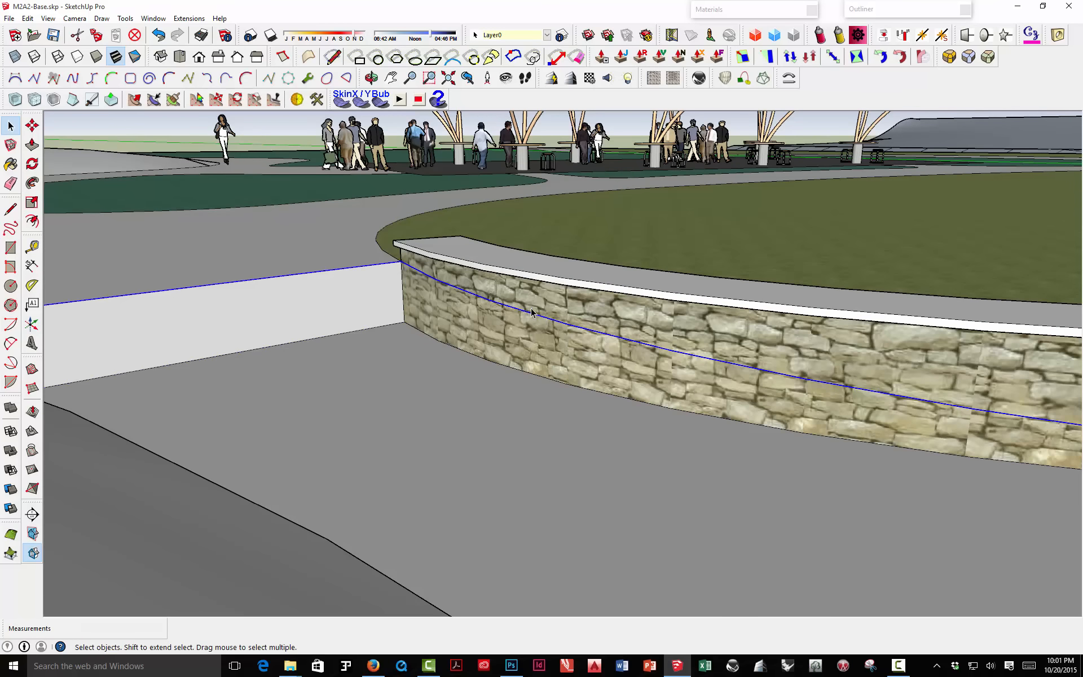
pyautogui.moveTo(530, 312); pyautogui.dragTo(444, 322, button='middle')
pyautogui.keyDown('shift'); pyautogui.click(181, 282); pyautogui.keyUp('shift')
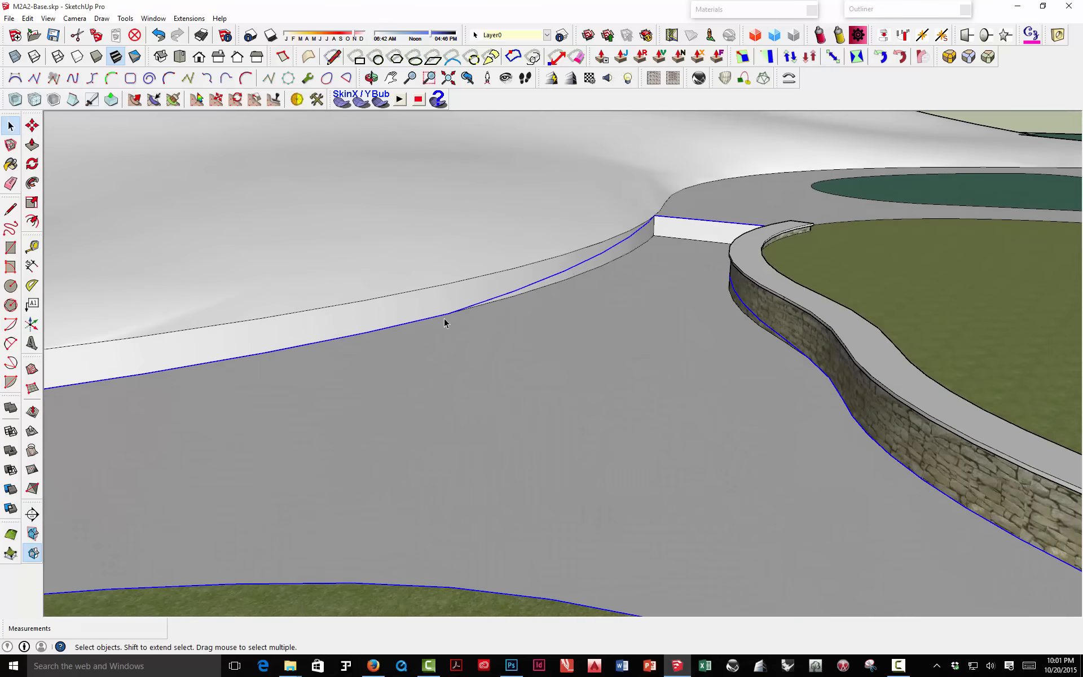
pyautogui.scroll(6, 444, 323)
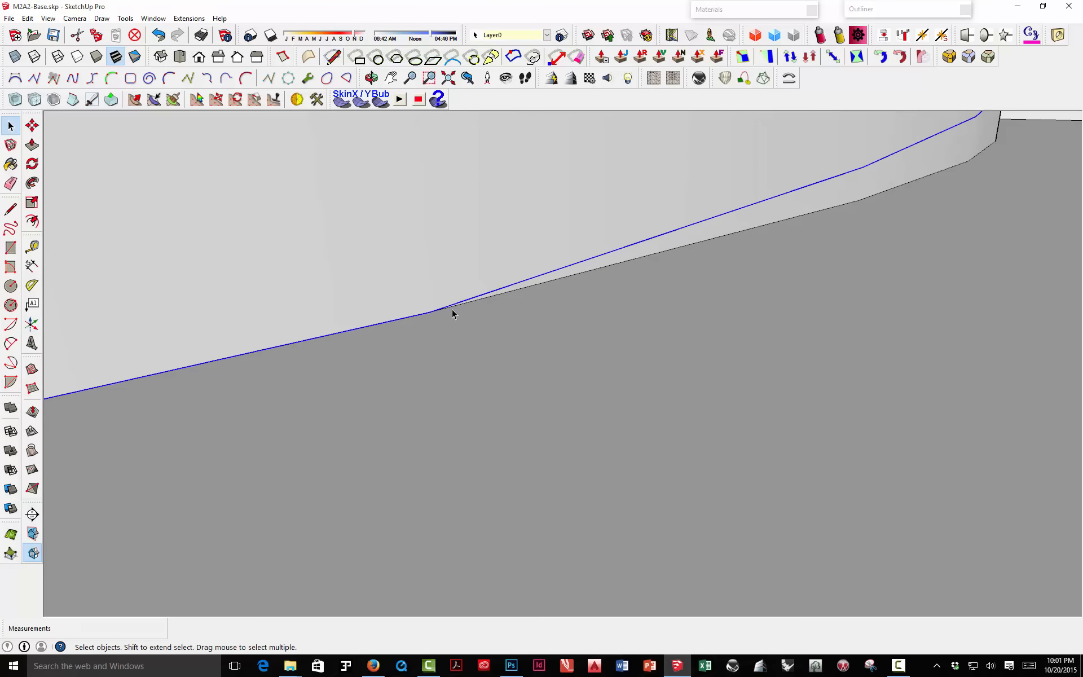
pyautogui.scroll(-8, 553, 323)
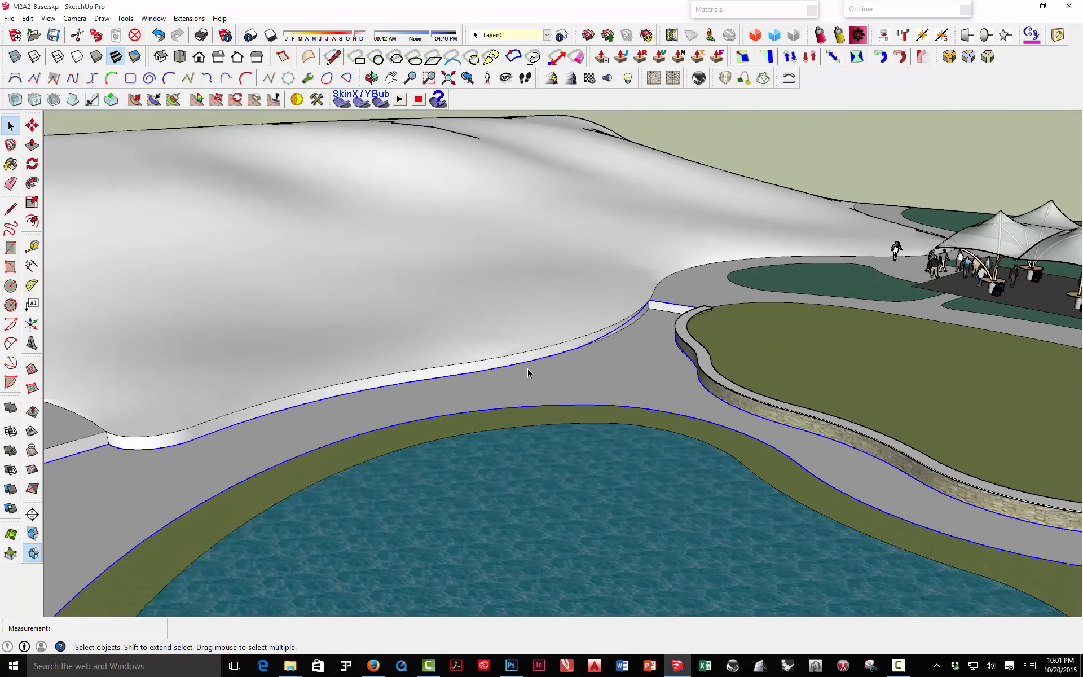
# Step: At the lawn-side ramp beside the mound, replace the flat curb edge and lower end edge with the sloped curb edge and upper ramp edge
pyautogui.moveTo(528, 373); pyautogui.dragTo(280, 387, button='middle')
pyautogui.scroll(5, 260, 321)
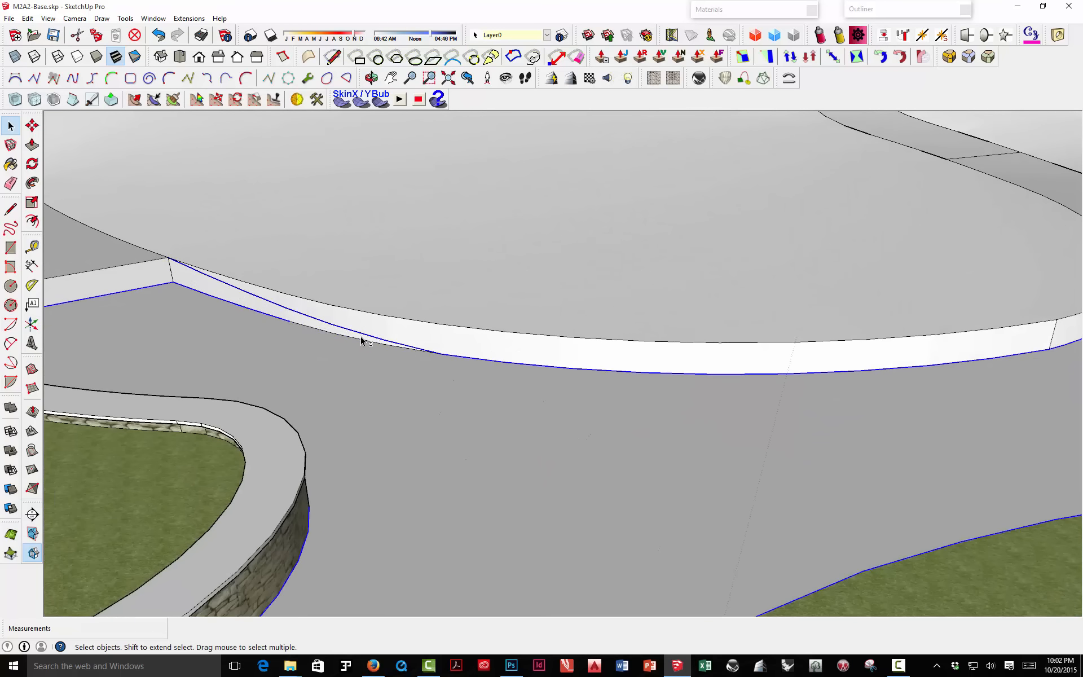
pyautogui.scroll(4, 445, 364)
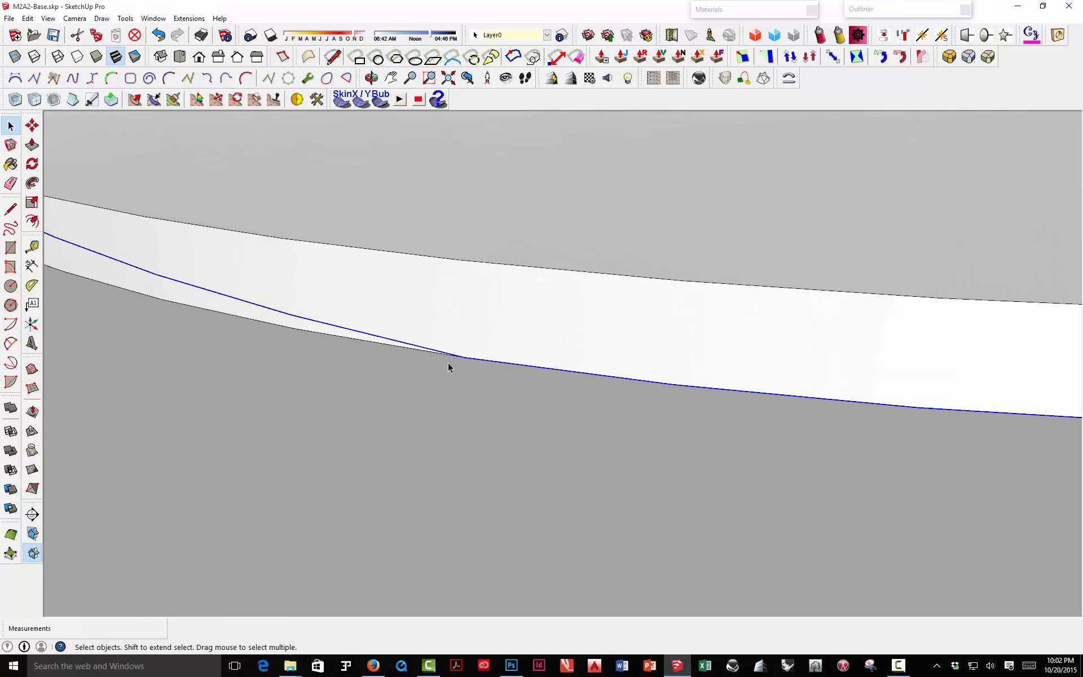
pyautogui.scroll(-6, 462, 361)
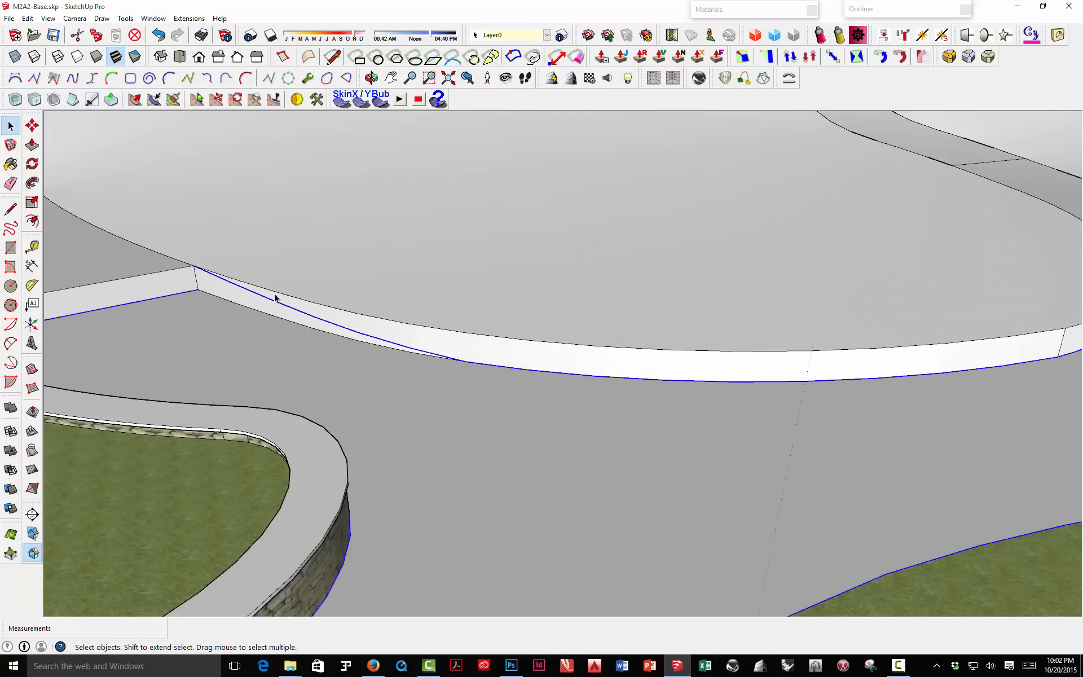
pyautogui.keyDown('shift'); pyautogui.click(184, 294); pyautogui.keyUp('shift')
pyautogui.keyDown('shift'); pyautogui.click(191, 269); pyautogui.keyUp('shift')
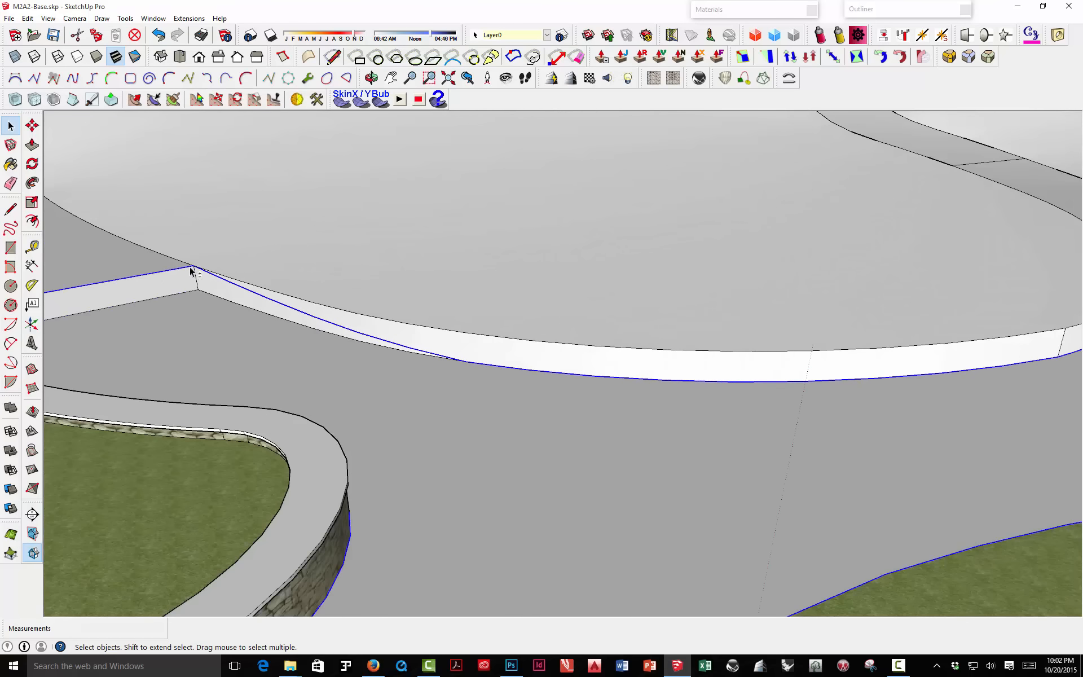
# Step: On the stone wall at the lawn-side mound ramp, replace the flat bottom edge pieces with the sloped edge in the selection
pyautogui.moveTo(454, 276); pyautogui.dragTo(378, 343, button='middle')
pyautogui.scroll(3, 449, 332)
pyautogui.keyDown('shift'); pyautogui.click(431, 340); pyautogui.keyUp('shift')
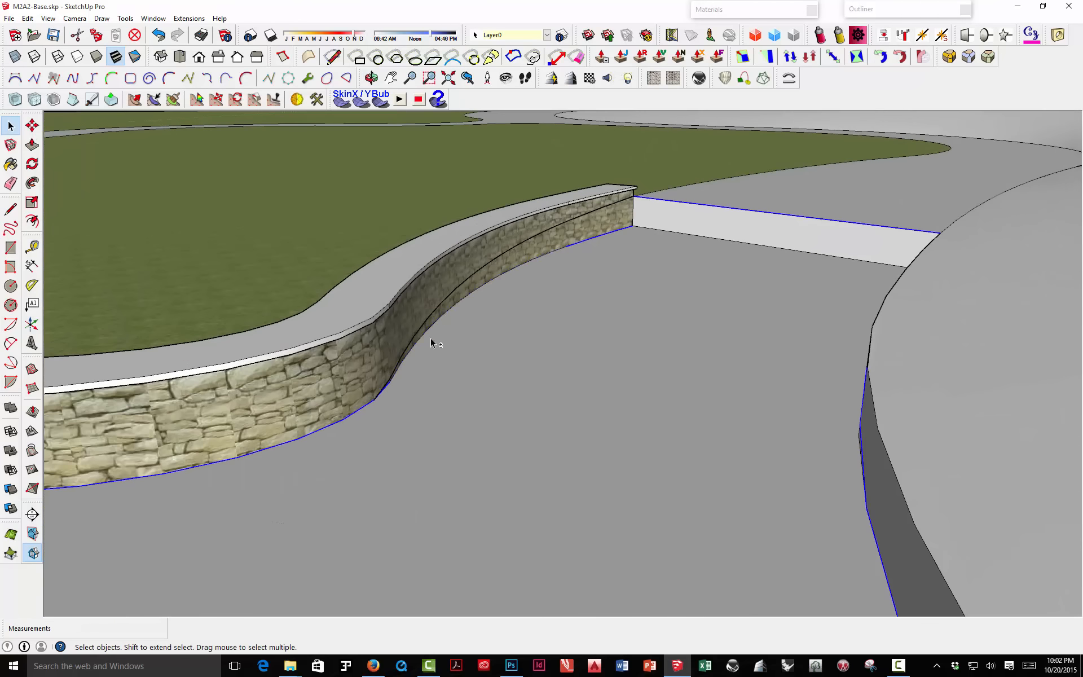
pyautogui.keyDown('shift'); pyautogui.click(420, 330); pyautogui.keyUp('shift')
pyautogui.keyDown('shift'); pyautogui.click(587, 244); pyautogui.keyUp('shift')
pyautogui.moveTo(498, 388); pyautogui.dragTo(392, 392, button='middle')
pyautogui.scroll(6, 367, 369)
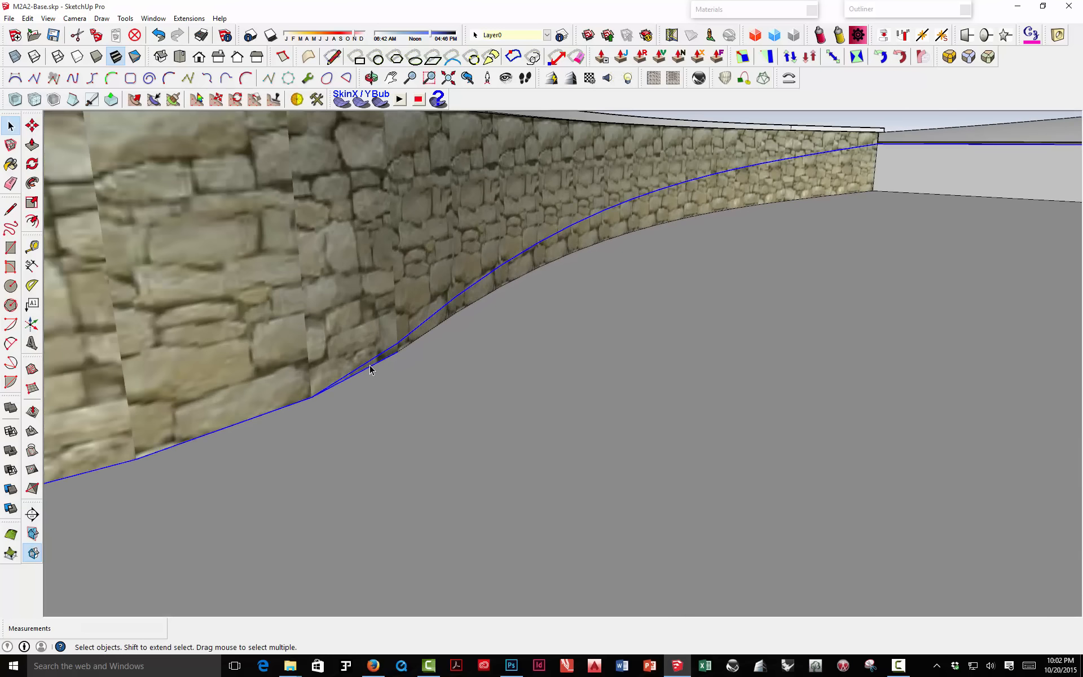
pyautogui.keyDown('shift'); pyautogui.click(374, 370); pyautogui.keyUp('shift')
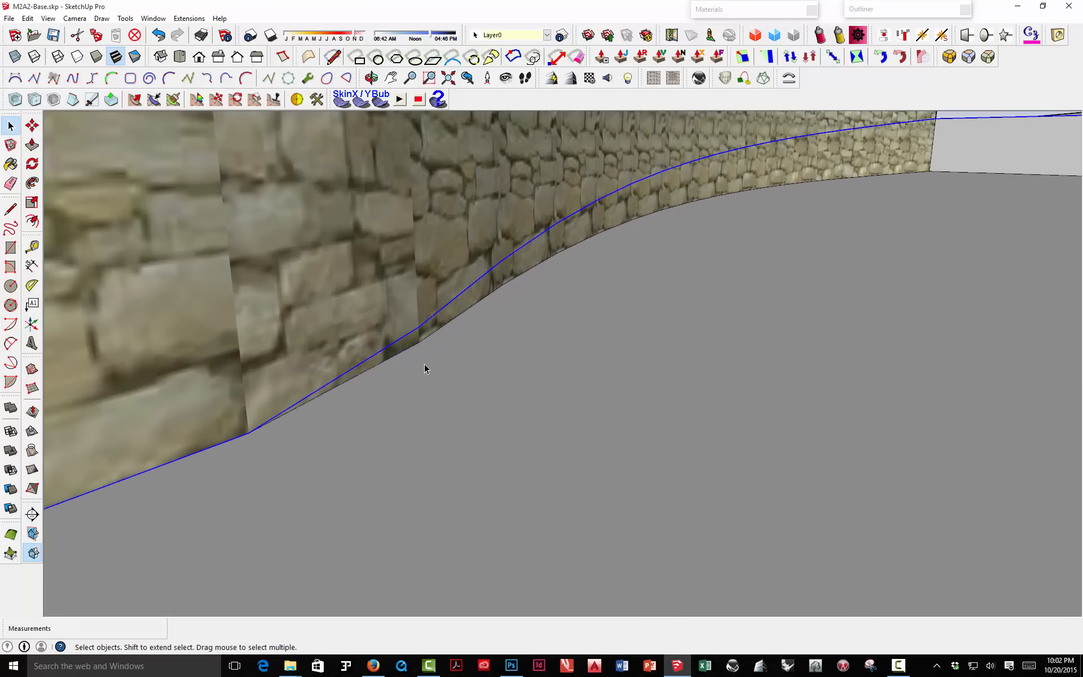
# Step: Try to weld the selected path boundary edges around the pond into one continuous curve
pyautogui.scroll(-10, 424, 367)
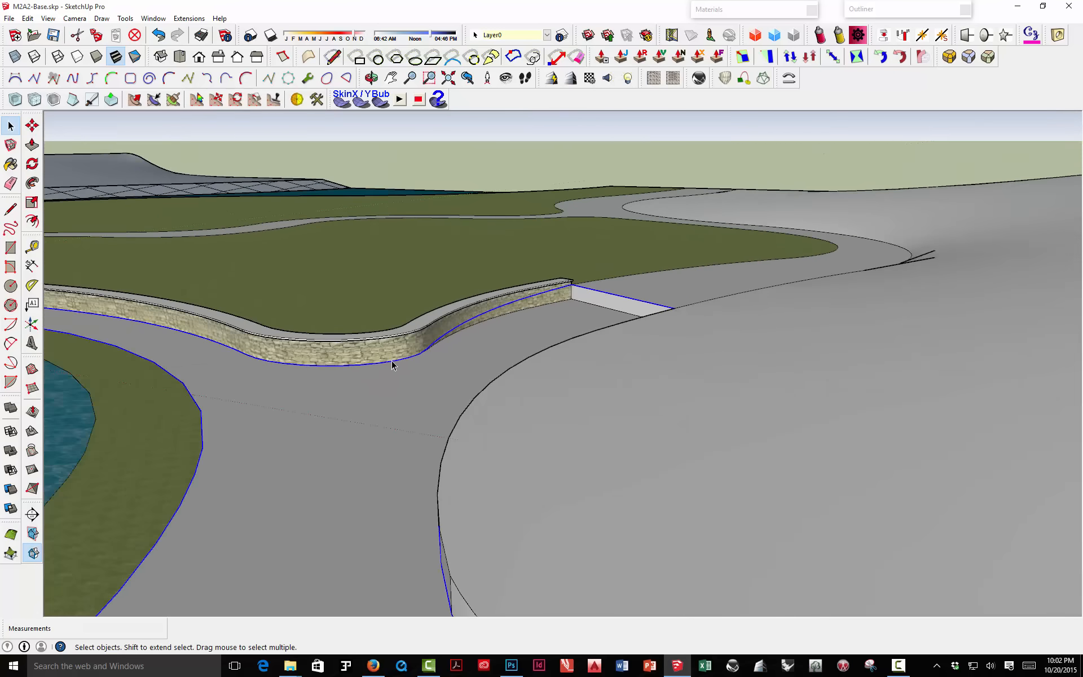
pyautogui.scroll(-5, 408, 367)
pyautogui.moveTo(344, 376); pyautogui.dragTo(578, 339, button='middle')
pyautogui.click(189, 18)
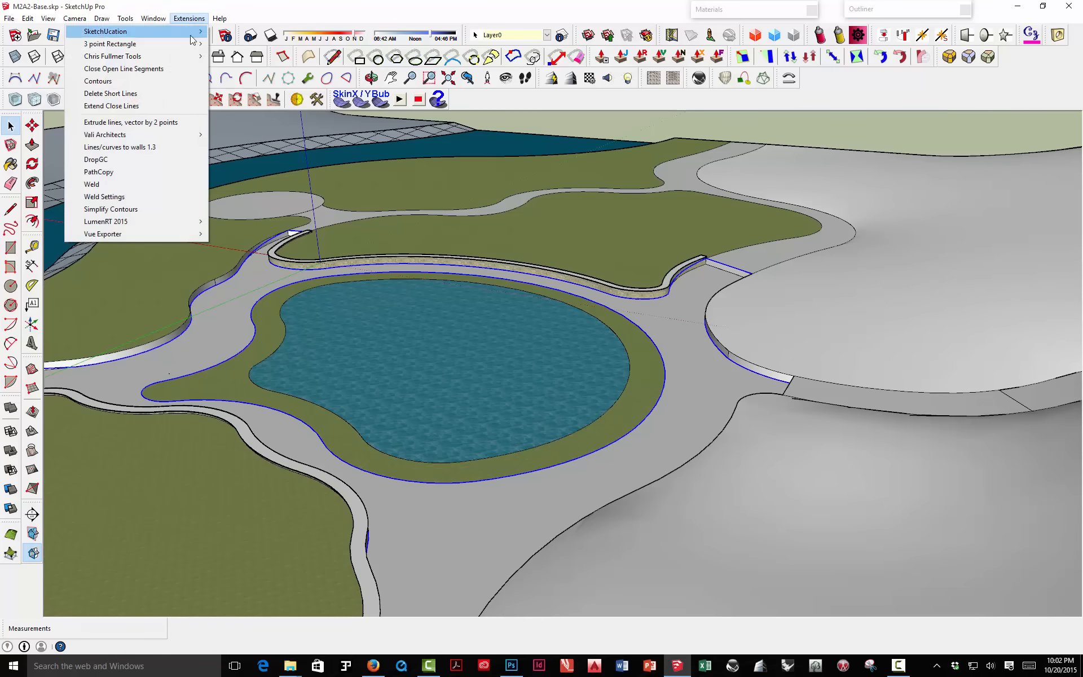
pyautogui.click(122, 183)
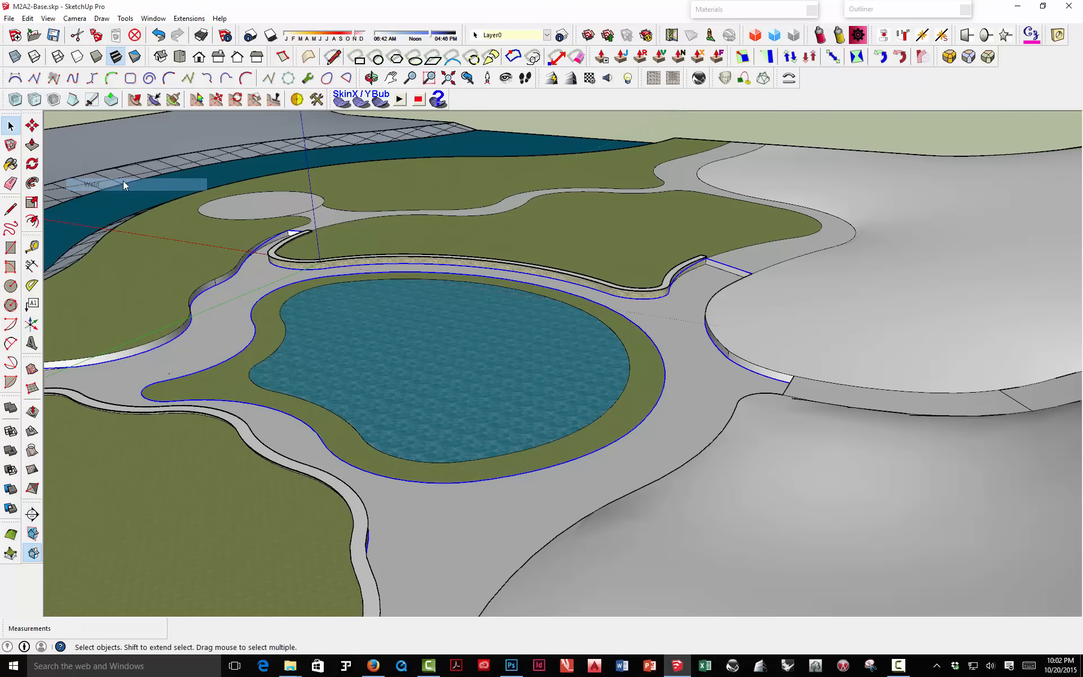
# Step: Check the path face and the stone wall's sloped edge at the mound ramp, undo the latest operations and redo the erase
pyautogui.click(270, 277)
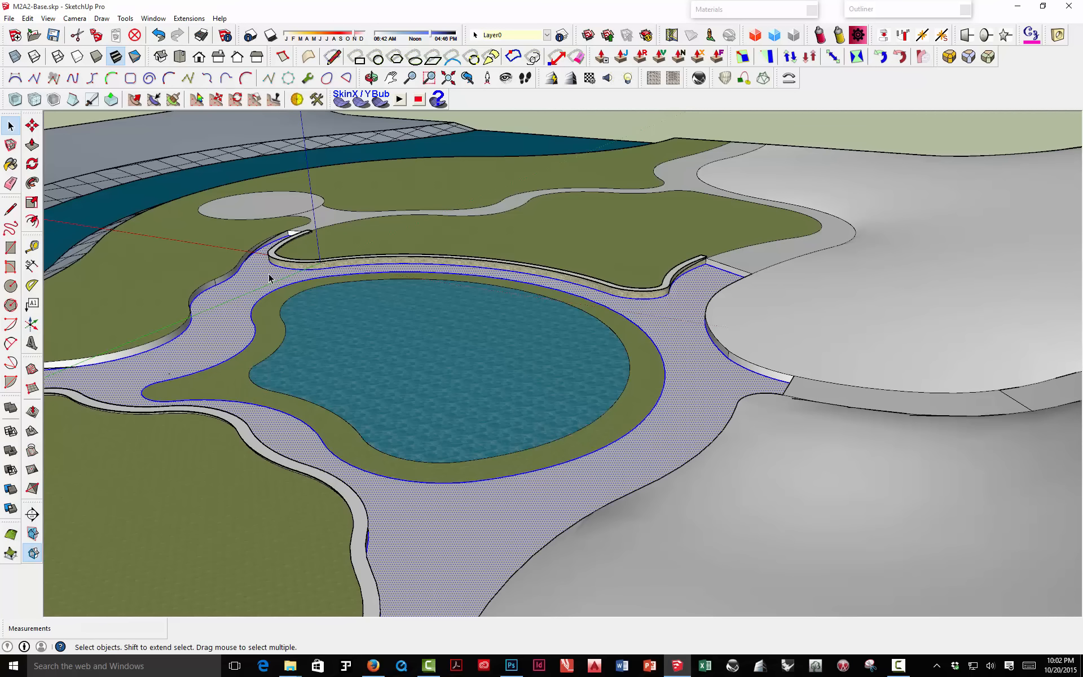
pyautogui.click(685, 271)
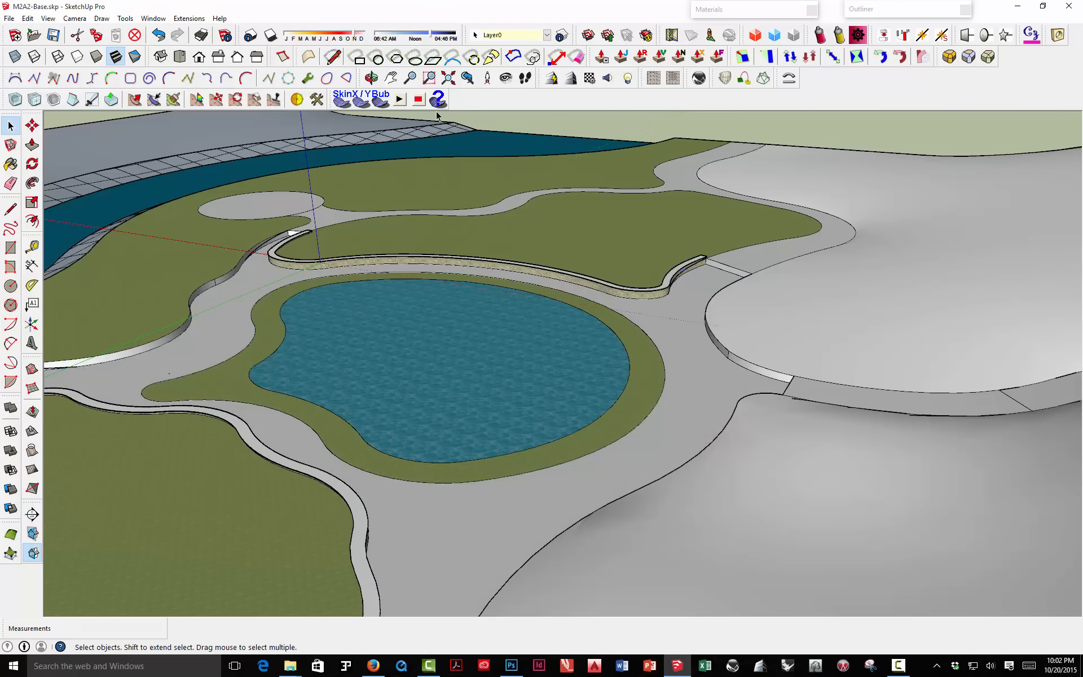
pyautogui.click(160, 36)
pyautogui.click(162, 39)
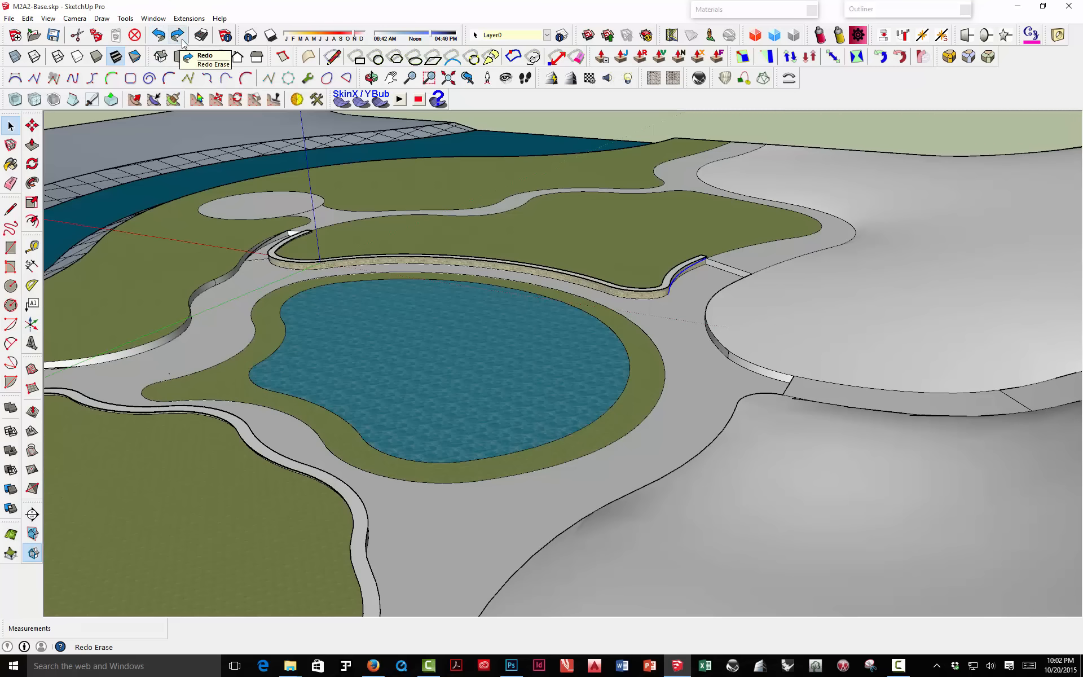
pyautogui.click(178, 39)
# Step: Select the grey path face around the pond together with all its boundary edges
pyautogui.click(246, 275)
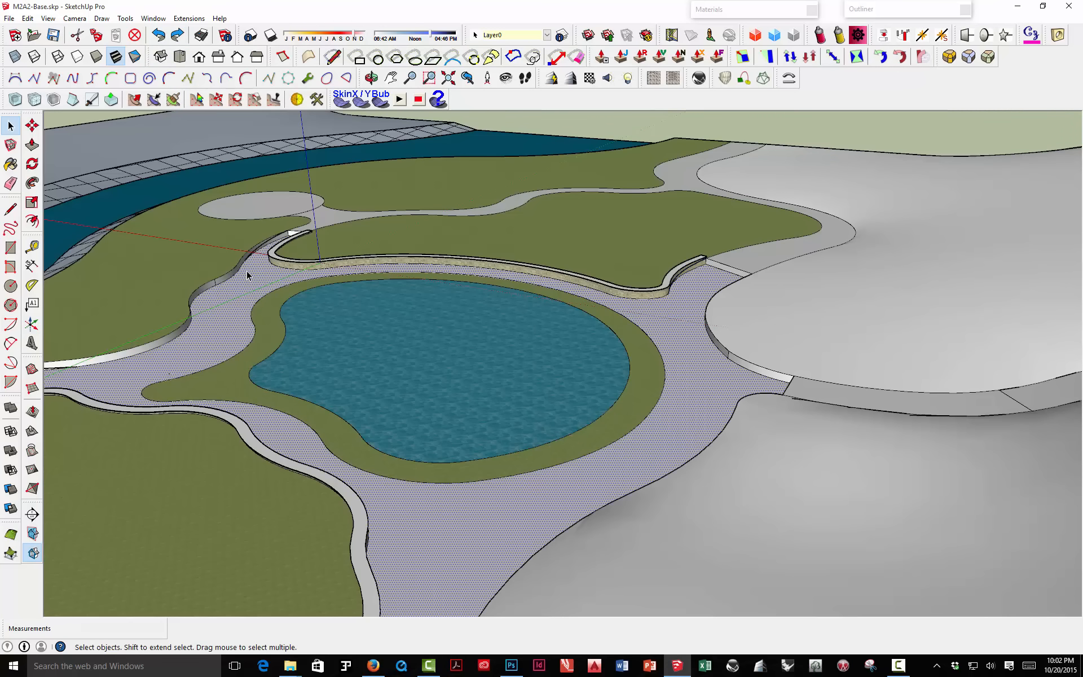
pyautogui.scroll(3, 248, 275)
pyautogui.doubleClick(249, 277)
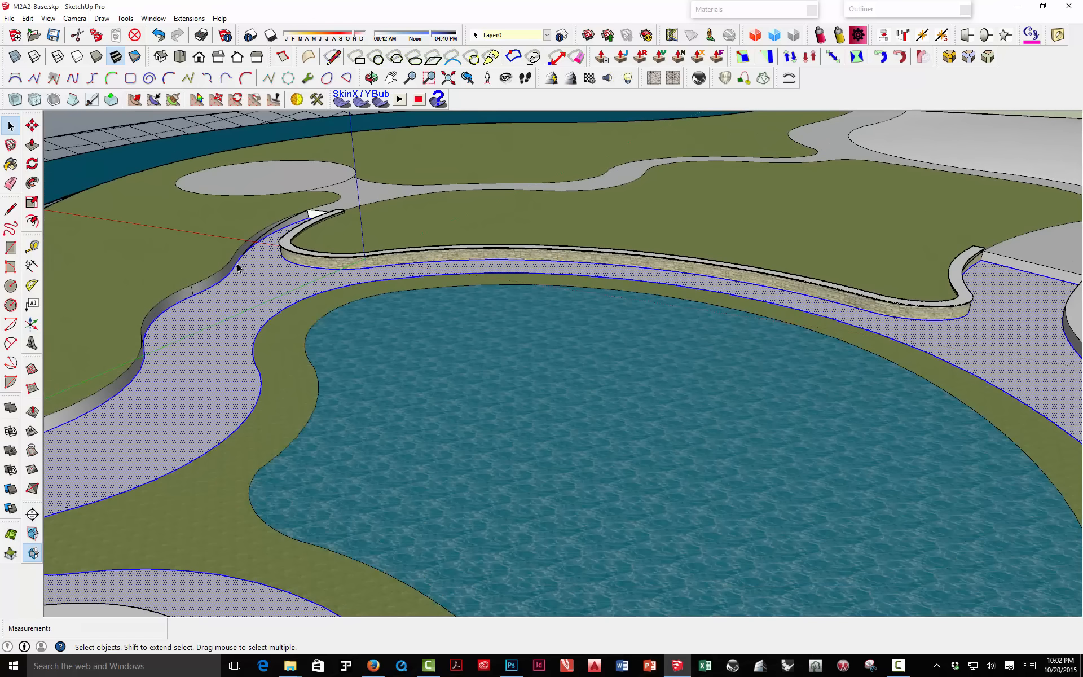
pyautogui.scroll(5, 270, 247)
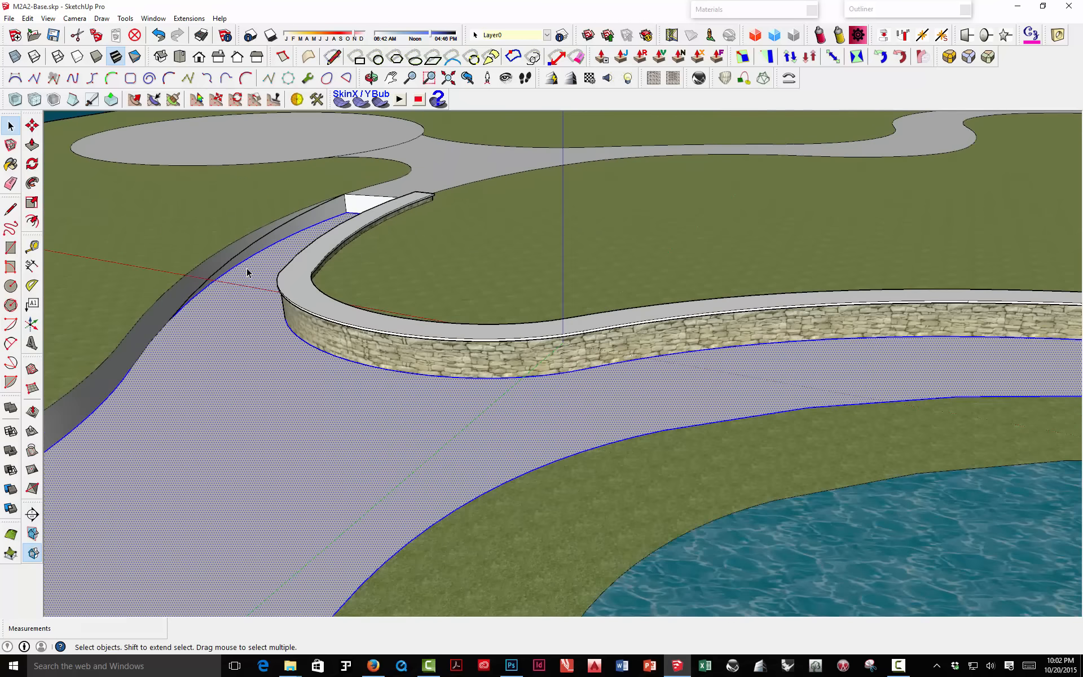
pyautogui.scroll(4, 201, 301)
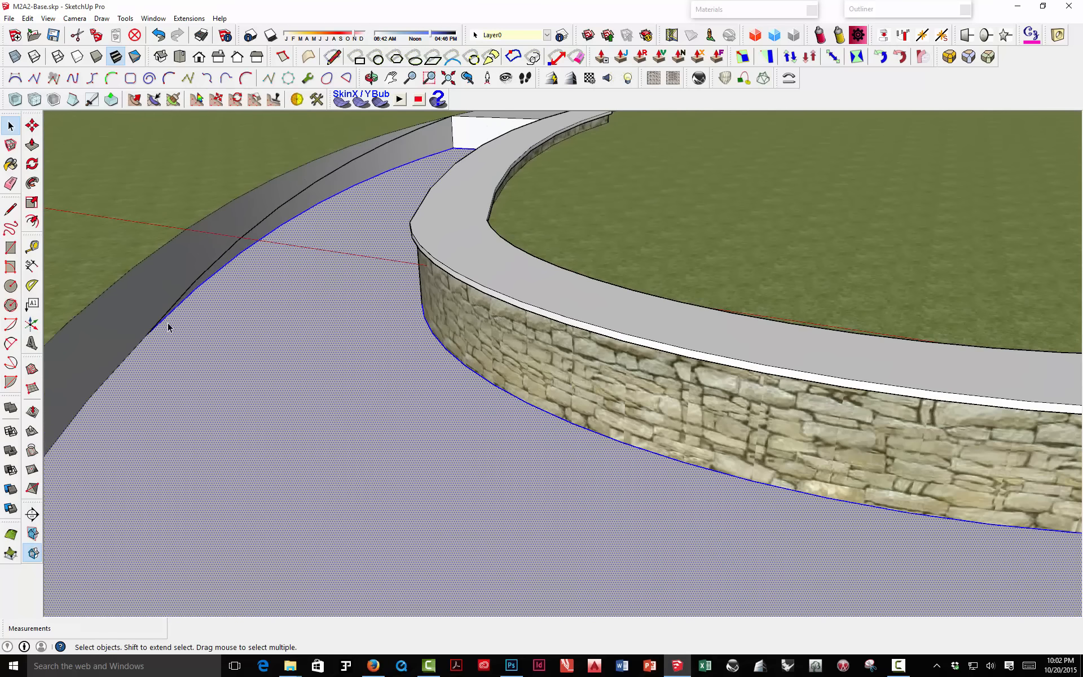
pyautogui.scroll(-3, 271, 317)
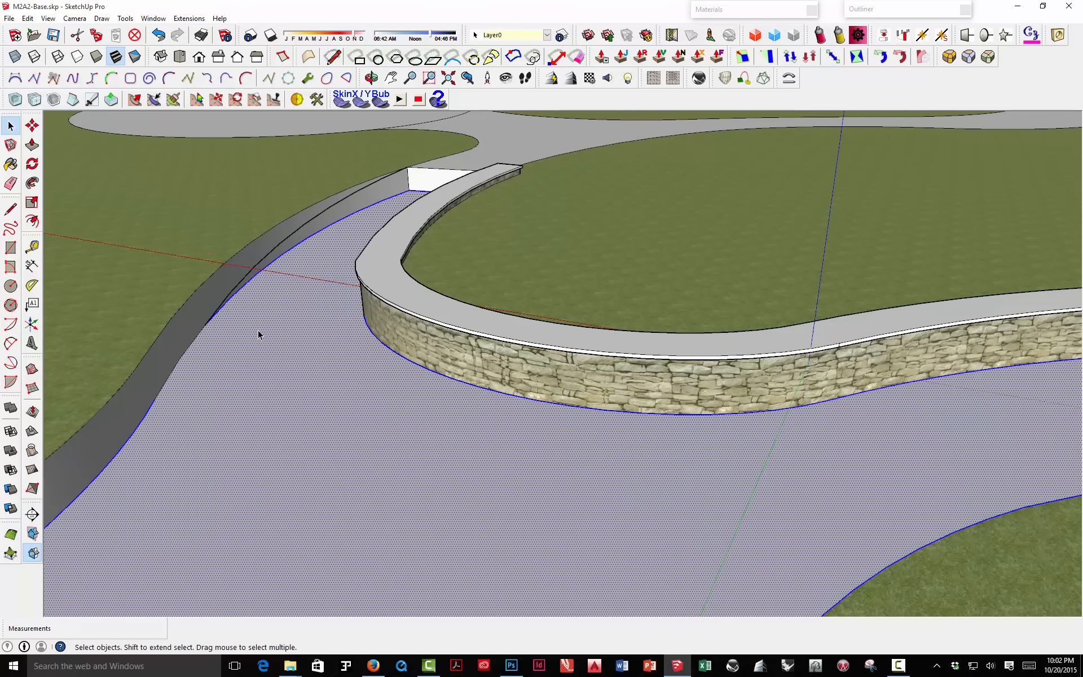
pyautogui.click(167, 387)
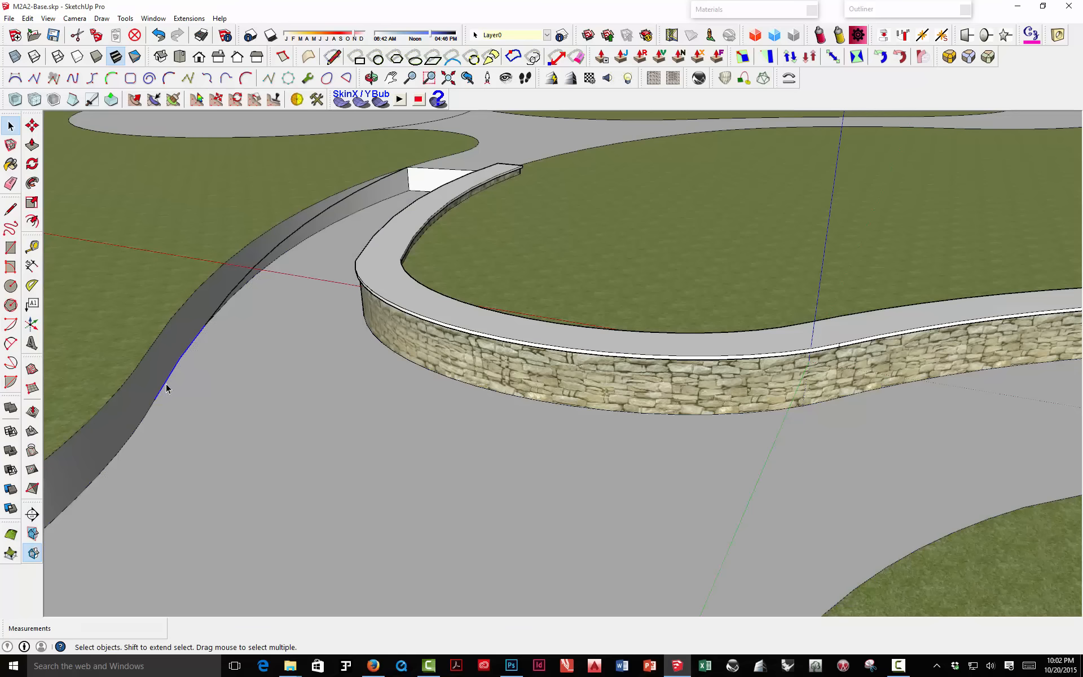
pyautogui.doubleClick(192, 378)
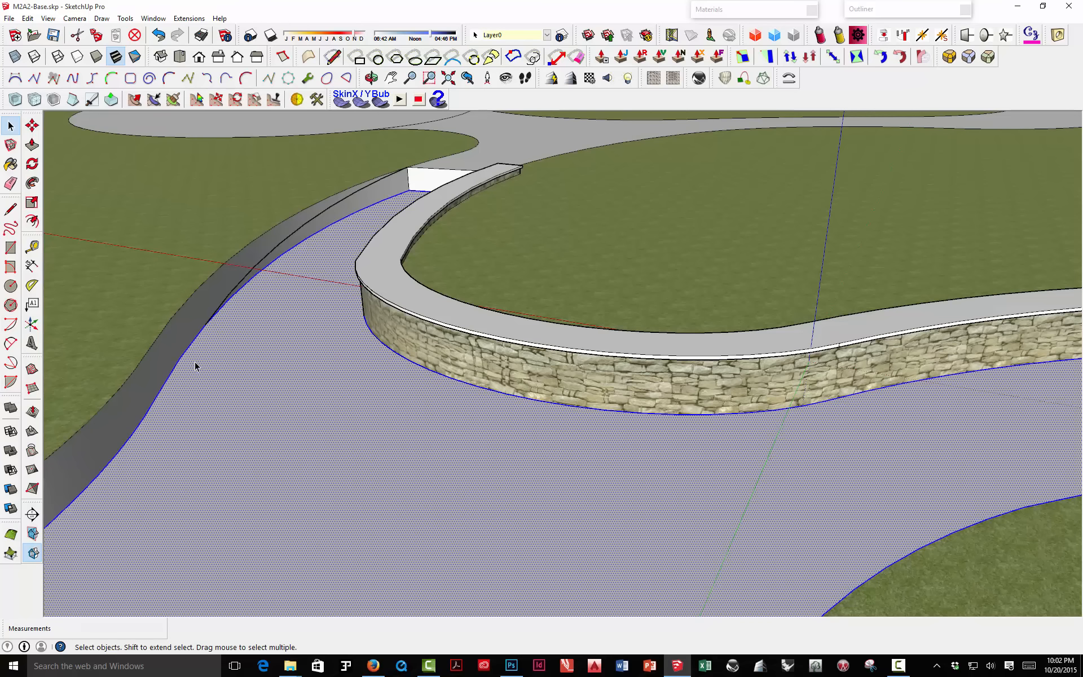
# Step: At the circular plaza ramp, replace the flat curb edge in the selection with the sloped curb edge and add the upper ramp edge
pyautogui.scroll(2, 223, 303)
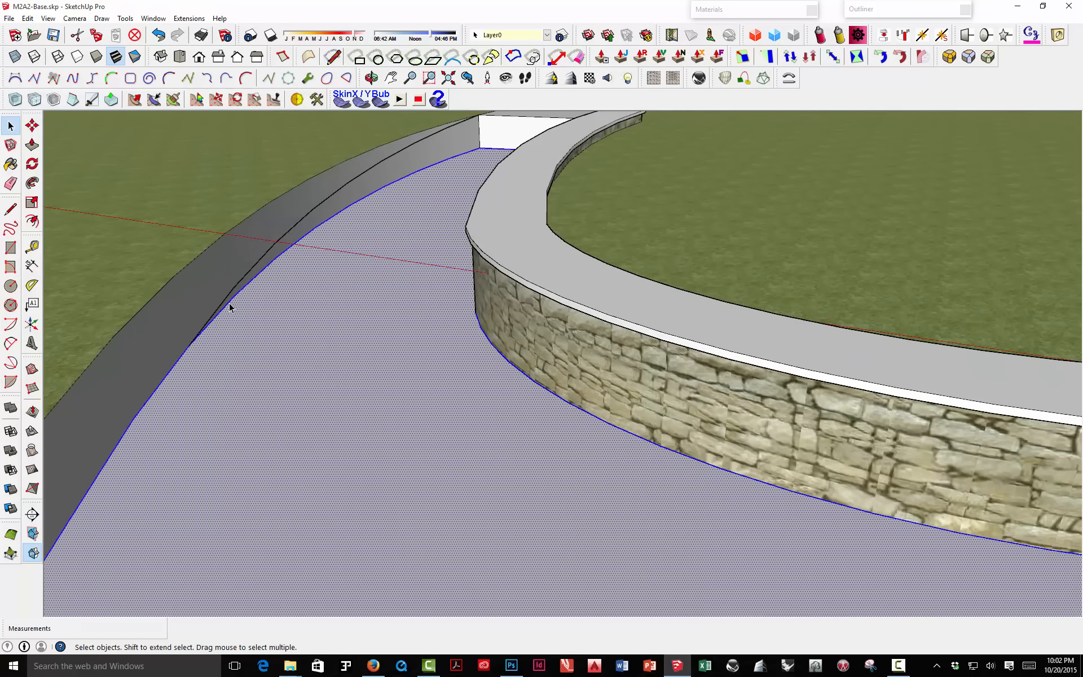
pyautogui.keyDown('shift'); pyautogui.click(229, 303); pyautogui.keyUp('shift')
pyautogui.keyDown('shift'); pyautogui.click(232, 292); pyautogui.keyUp('shift')
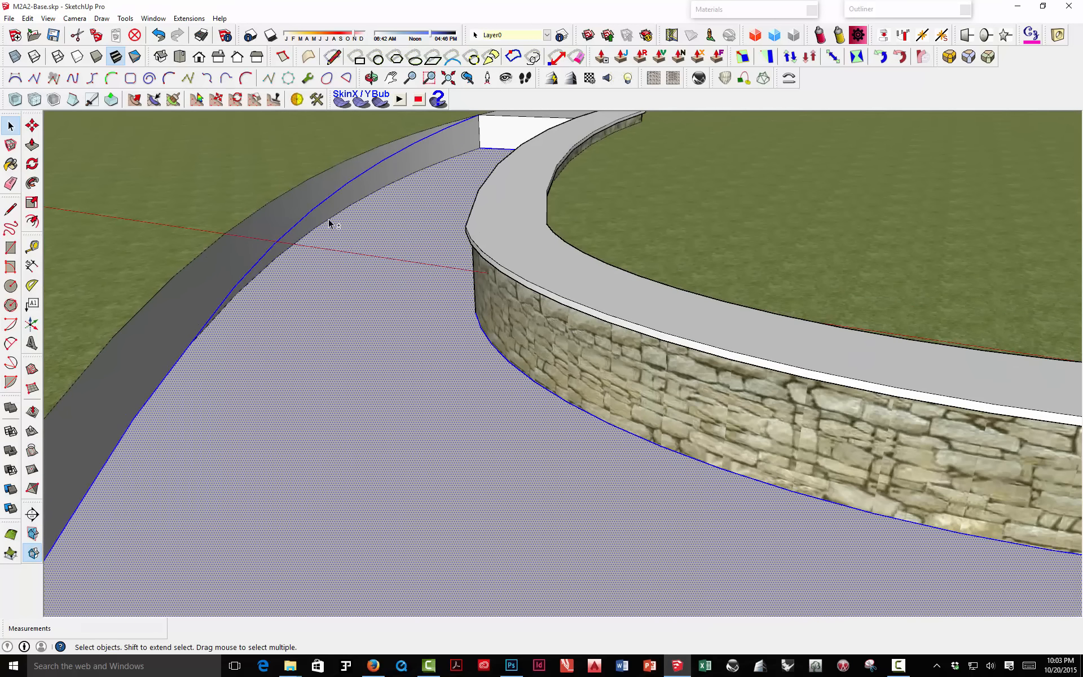
pyautogui.keyDown('shift'); pyautogui.click(515, 117); pyautogui.keyUp('shift')
# Step: On the stone wall at the circular plaza ramp, replace the flat bottom edge with the sloped edge and deselect the path face
pyautogui.moveTo(341, 321); pyautogui.dragTo(450, 285, button='middle')
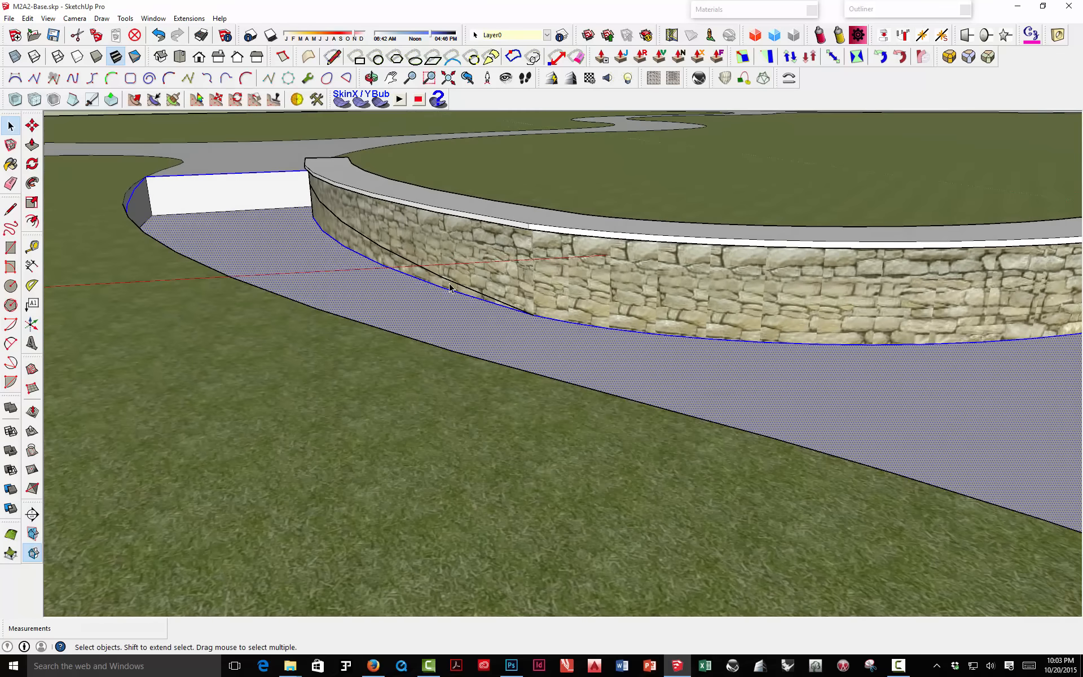
pyautogui.keyDown('shift'); pyautogui.click(374, 263); pyautogui.keyUp('shift')
pyautogui.keyDown('shift'); pyautogui.click(342, 267); pyautogui.keyUp('shift')
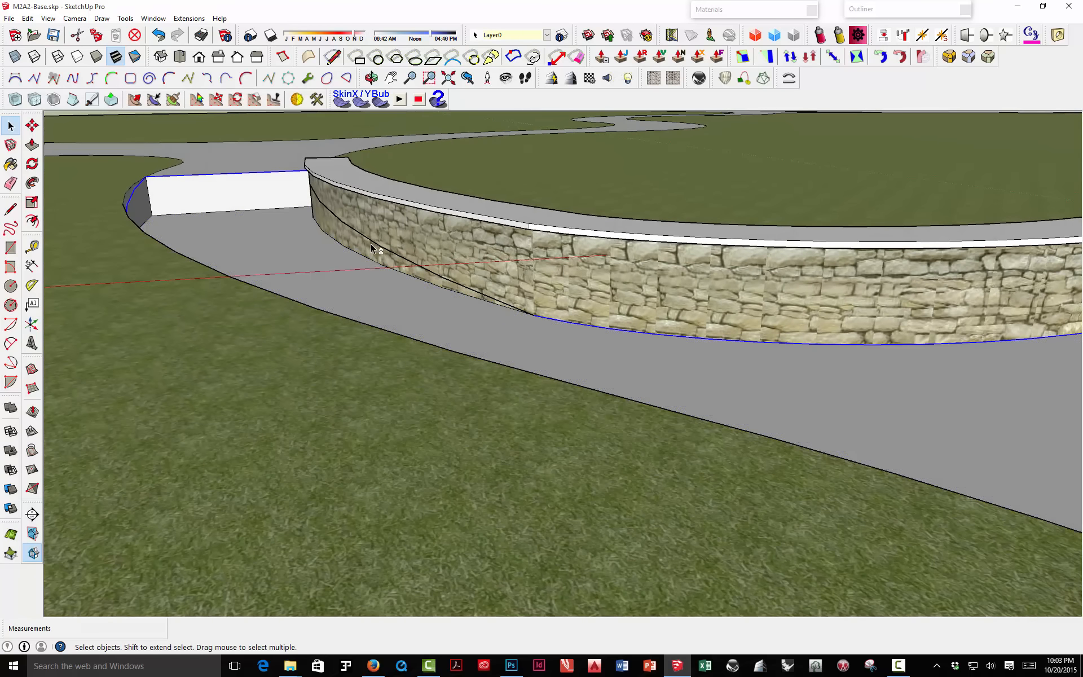
pyautogui.keyDown('shift'); pyautogui.click(383, 254); pyautogui.keyUp('shift')
pyautogui.moveTo(415, 276); pyautogui.dragTo(325, 282, button='middle')
# Step: At the ramp between the stone wall and large mound, replace the flat mound and ramp edges in the selection with the sloped and upper ones
pyautogui.scroll(-6, 285, 266)
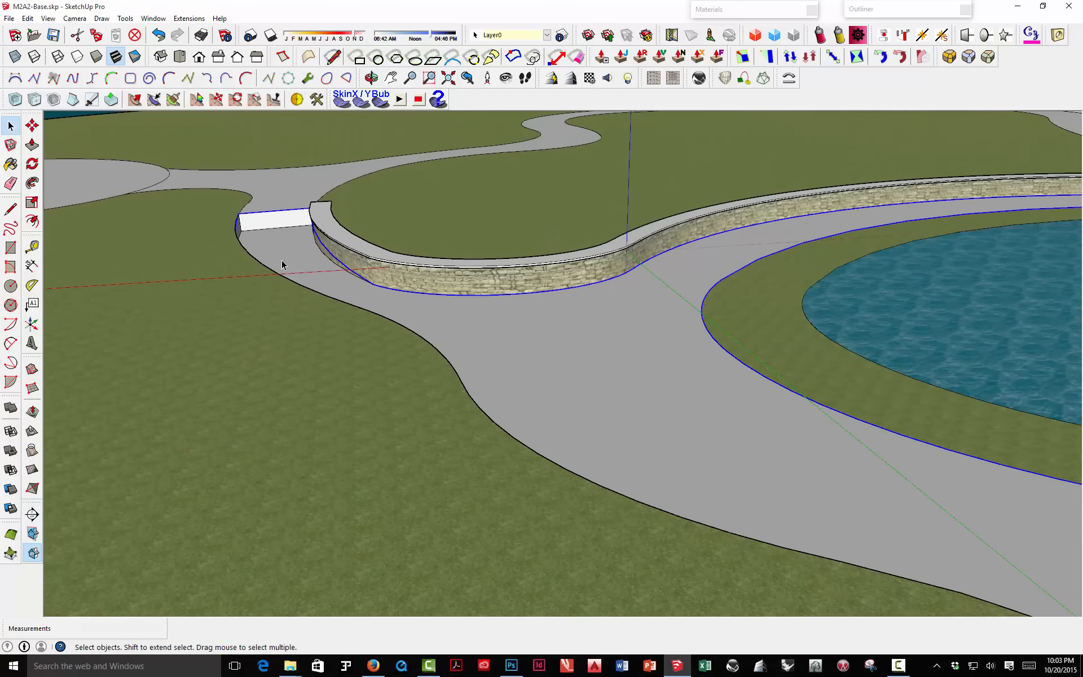
pyautogui.scroll(3, 777, 224)
pyautogui.scroll(5, 778, 225)
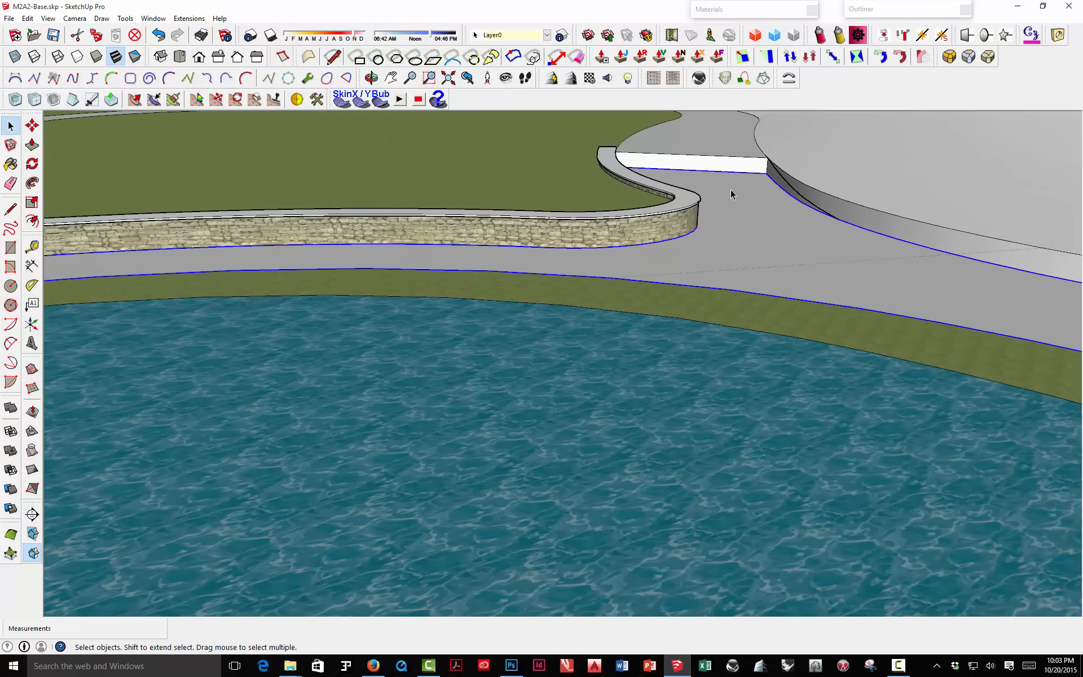
pyautogui.keyDown('shift'); pyautogui.click(876, 243); pyautogui.keyUp('shift')
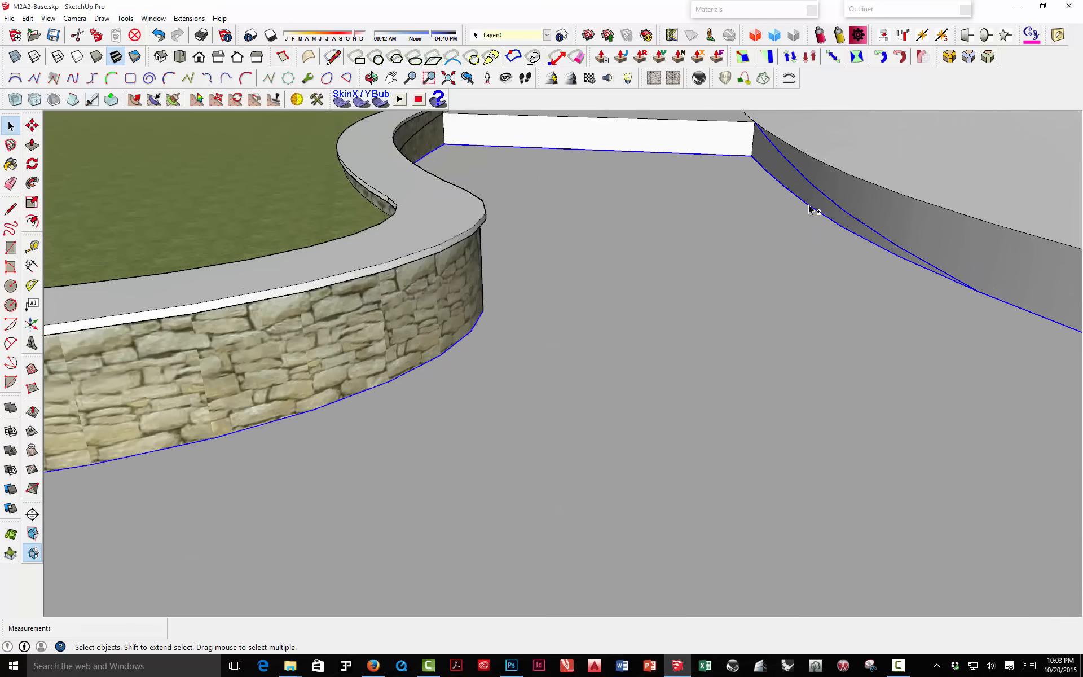
pyautogui.keyDown('shift'); pyautogui.click(809, 207); pyautogui.keyUp('shift')
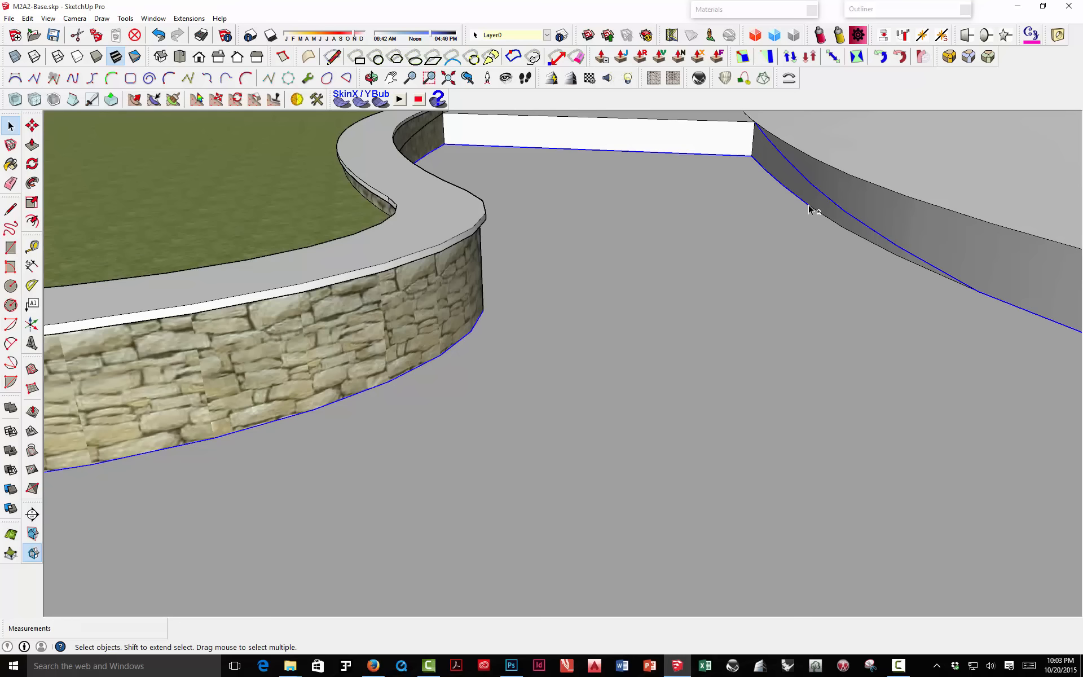
pyautogui.keyDown('shift'); pyautogui.click(727, 154); pyautogui.keyUp('shift')
pyautogui.keyDown('shift'); pyautogui.click(739, 121); pyautogui.keyUp('shift')
# Step: On the stone wall beside that mound ramp, replace the selected flat bottom edge with the sloped edge
pyautogui.moveTo(771, 148); pyautogui.dragTo(471, 209, button='middle')
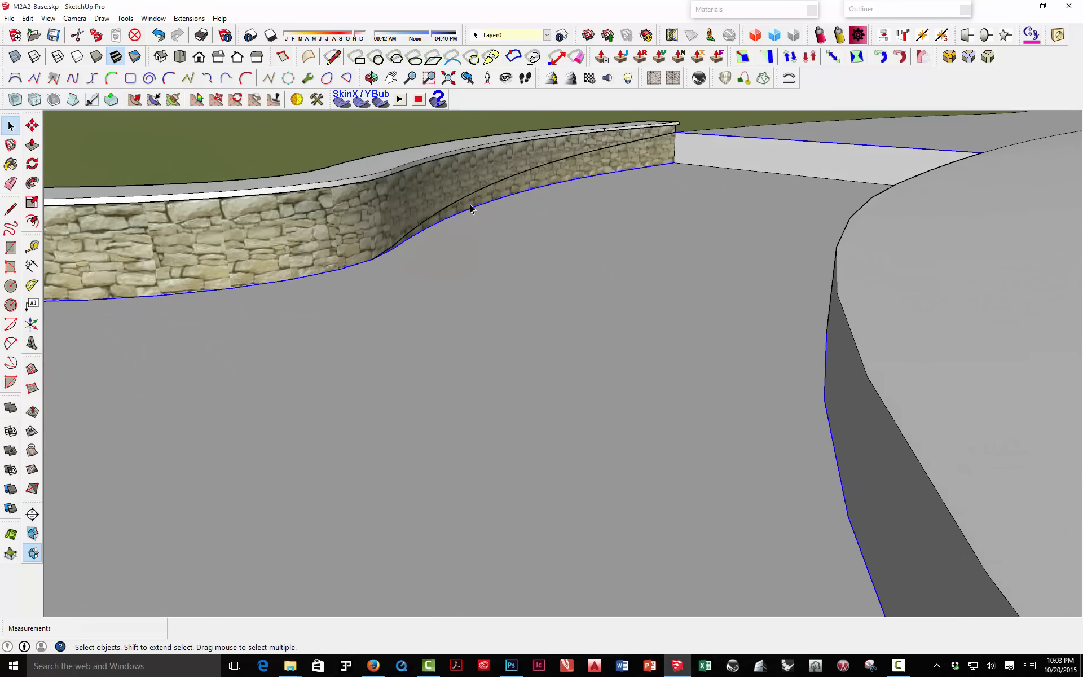
pyautogui.keyDown('shift'); pyautogui.click(551, 186); pyautogui.keyUp('shift')
pyautogui.scroll(5, 480, 222)
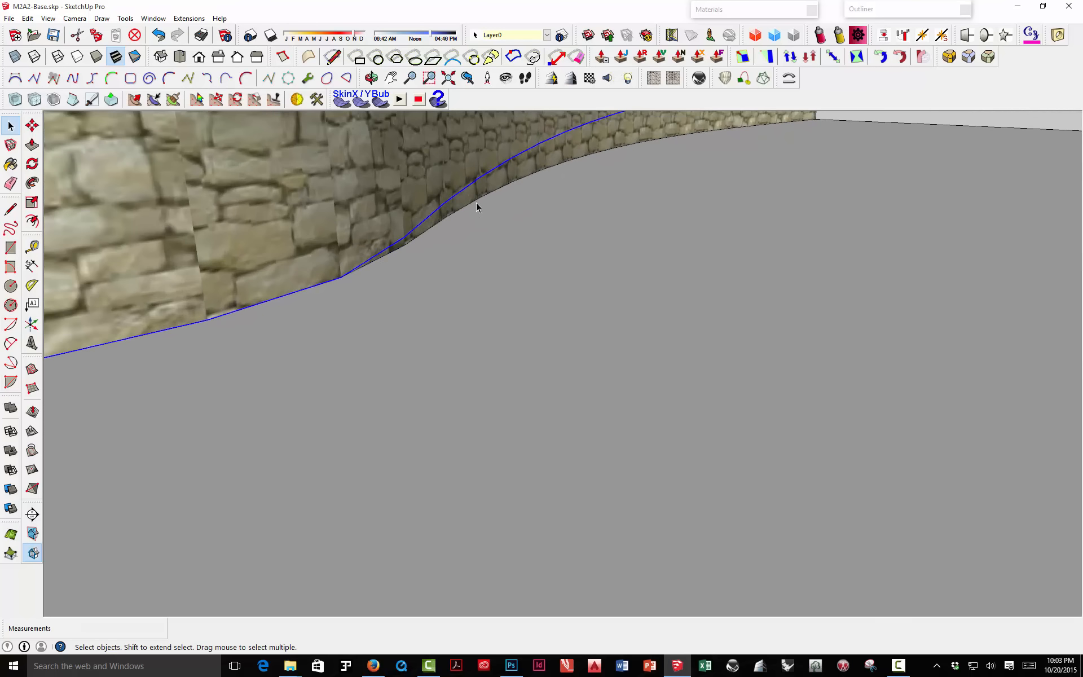
pyautogui.scroll(-10, 492, 214)
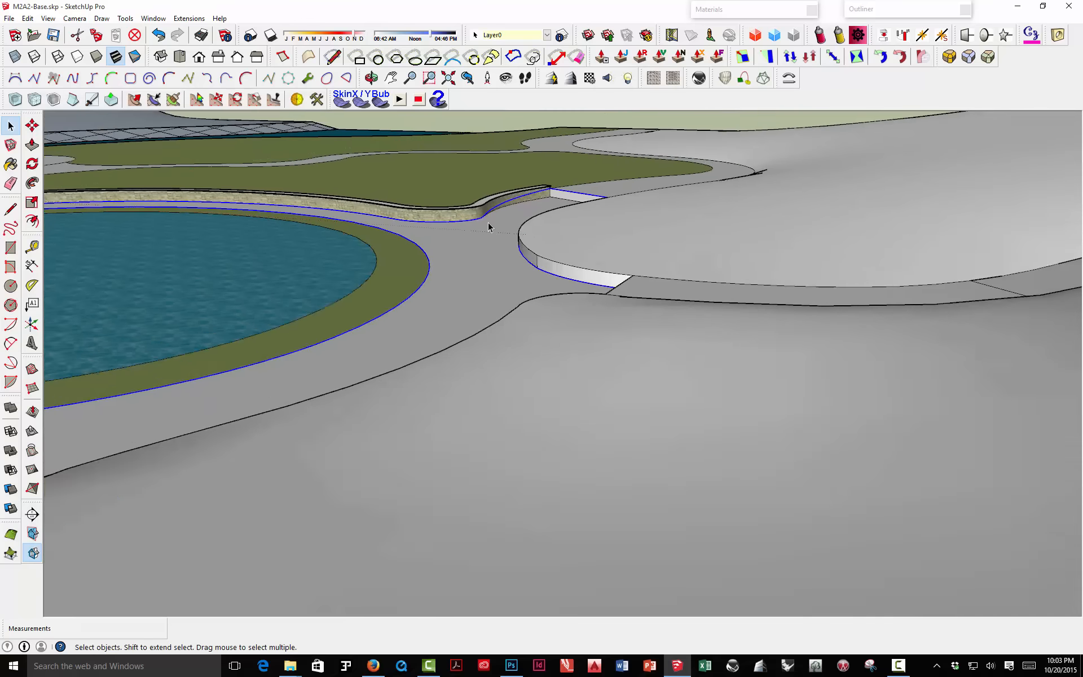
# Step: At the mound ramp nearest the canopies, replace the flat mound-side edge in the selection with the sloped edge
pyautogui.moveTo(493, 218)
pyautogui.mouseDown(button='middle')
pyautogui.moveTo(394, 237)
pyautogui.moveTo(764, 259)
pyautogui.moveTo(355, 225)
pyautogui.moveTo(661, 233)
pyautogui.moveTo(733, 256)
pyautogui.moveTo(293, 256)
pyautogui.moveTo(577, 259)
pyautogui.moveTo(675, 215)
pyautogui.mouseUp(button='middle')
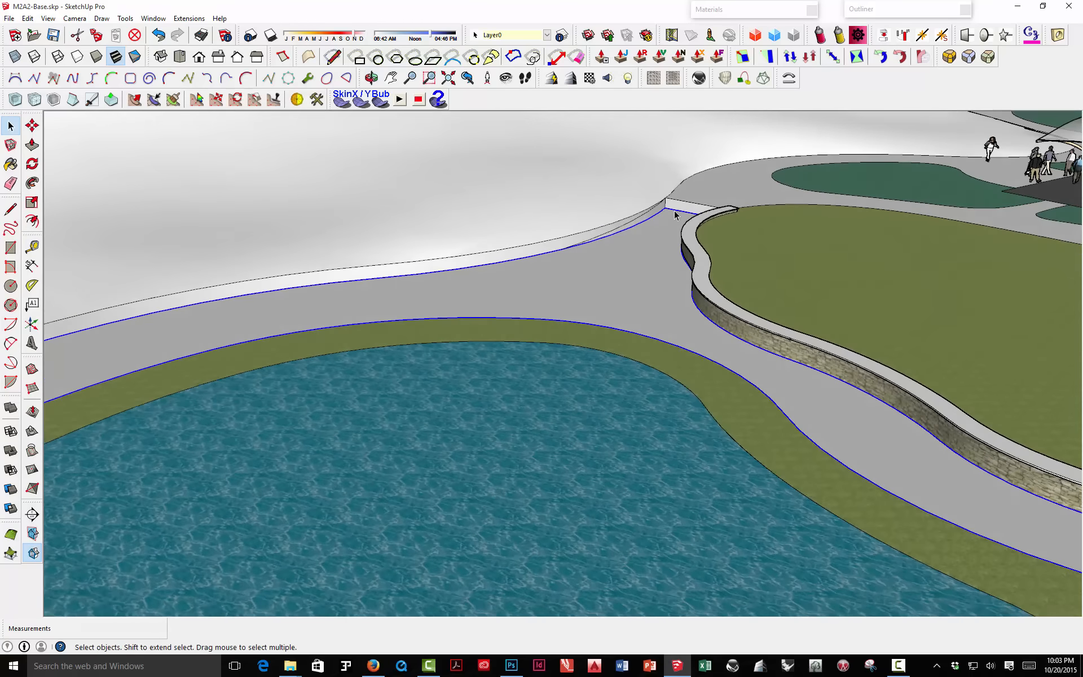
pyautogui.scroll(5, 666, 209)
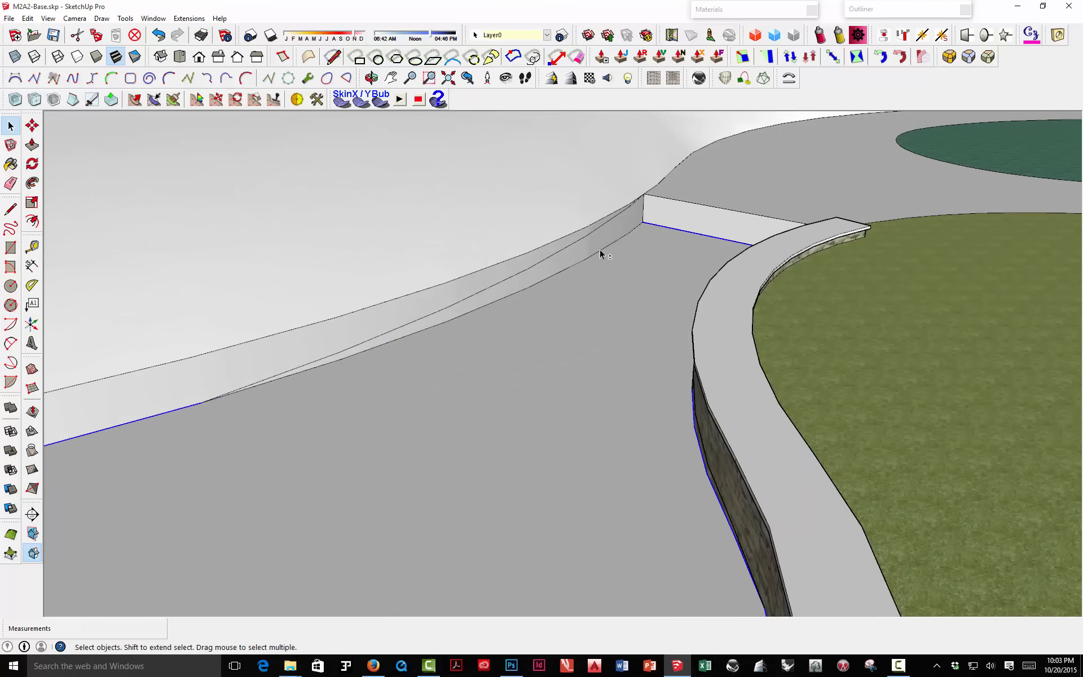
pyautogui.click(518, 276)
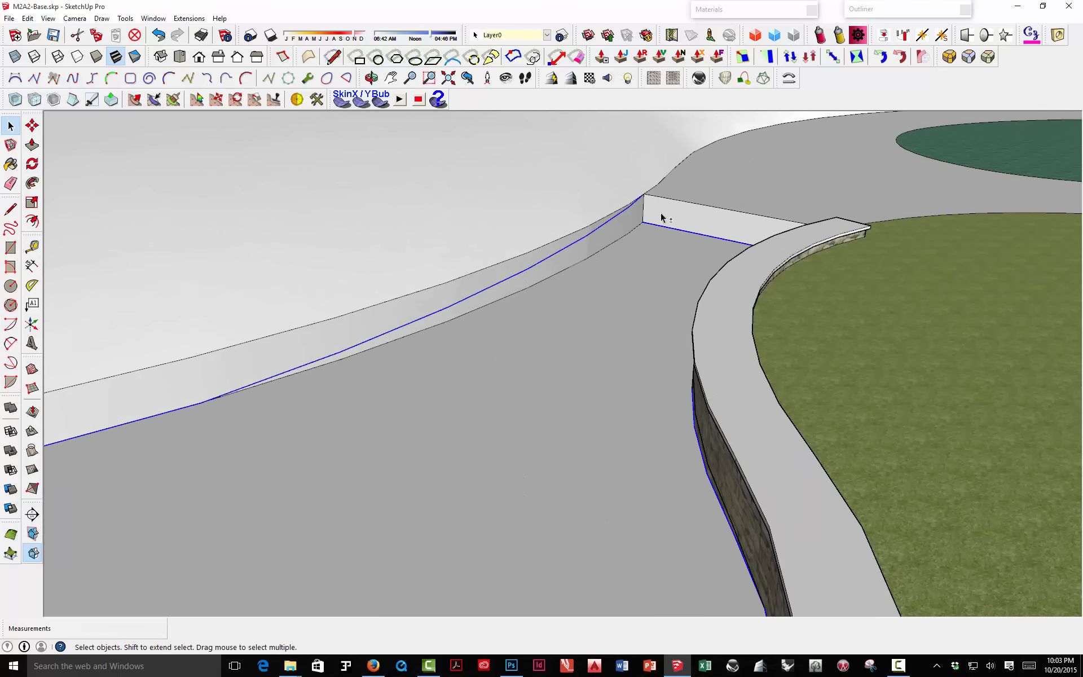
# Step: At the same canopy-side mound ramp, select the upper ramp edge and the stone wall's sloped edge instead of the flat ones
pyautogui.moveTo(648, 237); pyautogui.dragTo(604, 245, button='middle')
pyautogui.scroll(-1, 603, 239)
pyautogui.scroll(3, 870, 321)
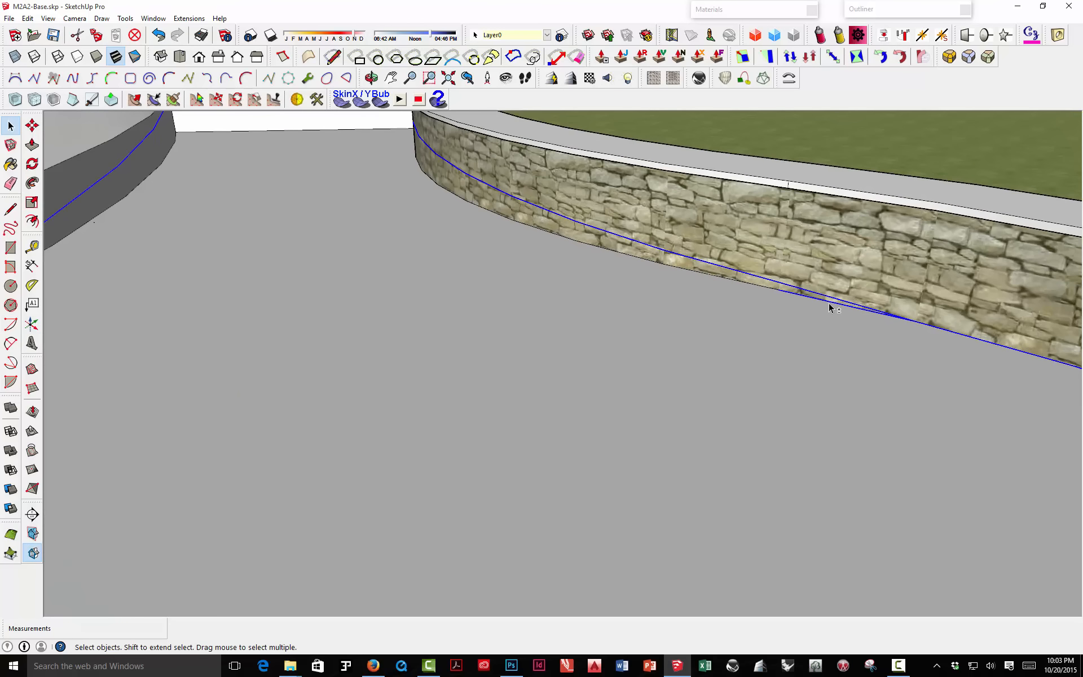
pyautogui.scroll(-5, 822, 304)
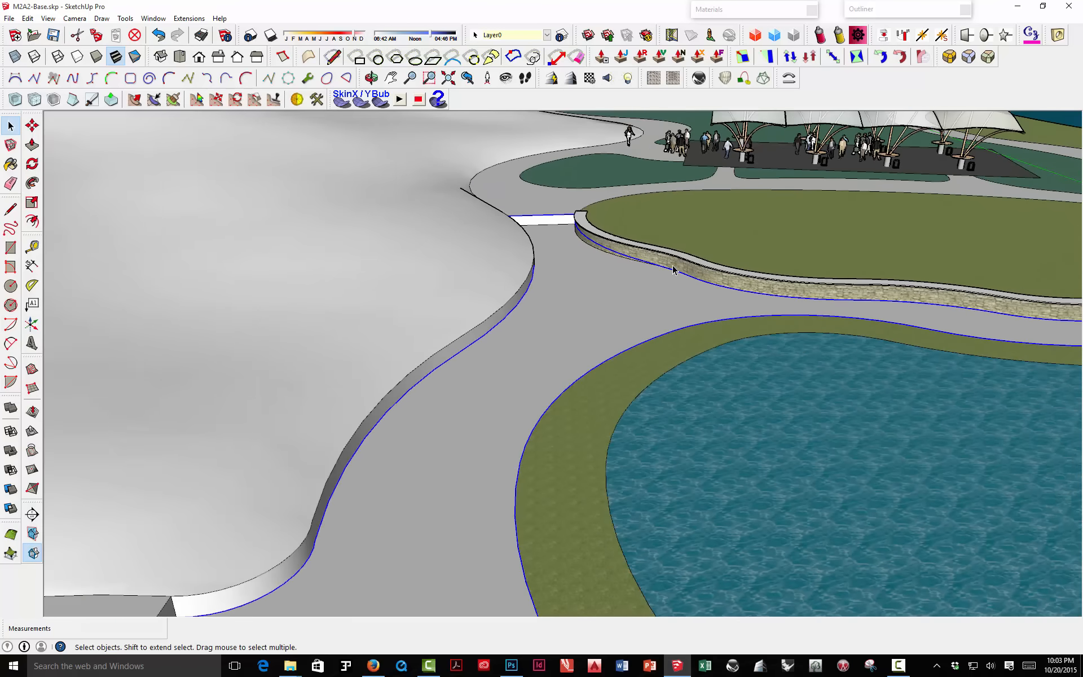
# Step: At the remaining ramp at the wall's opposite end, replace the wall's flat bottom edge in the selection with the sloped edge
pyautogui.moveTo(673, 270); pyautogui.dragTo(796, 427, button='middle')
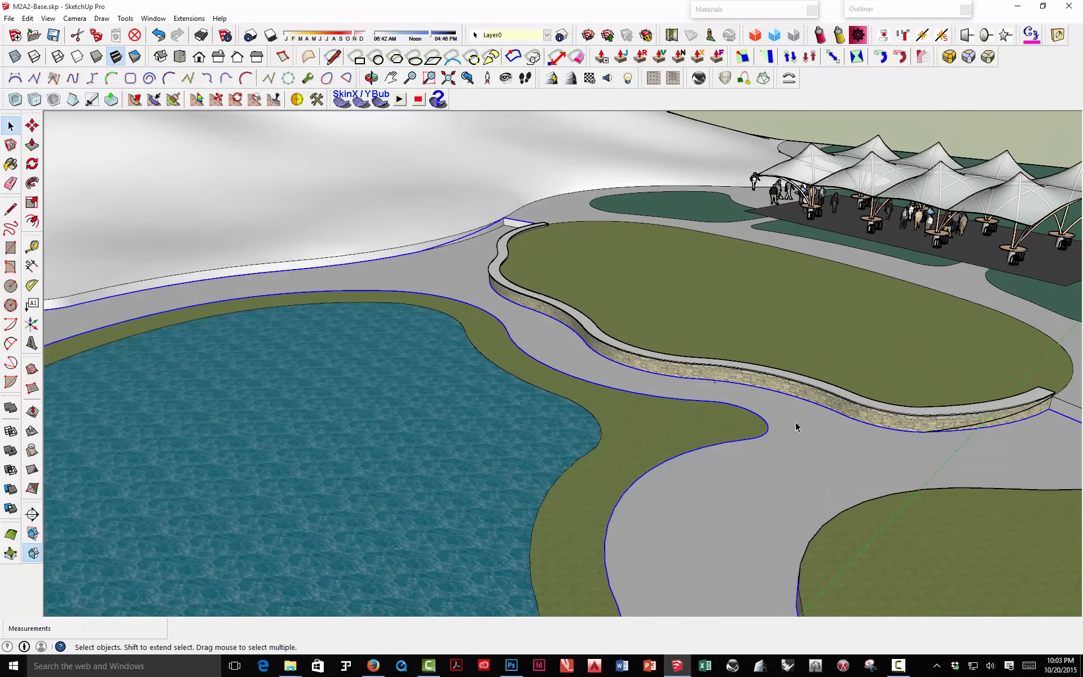
pyautogui.moveTo(985, 457); pyautogui.dragTo(692, 353, button='middle')
pyautogui.scroll(5, 670, 343)
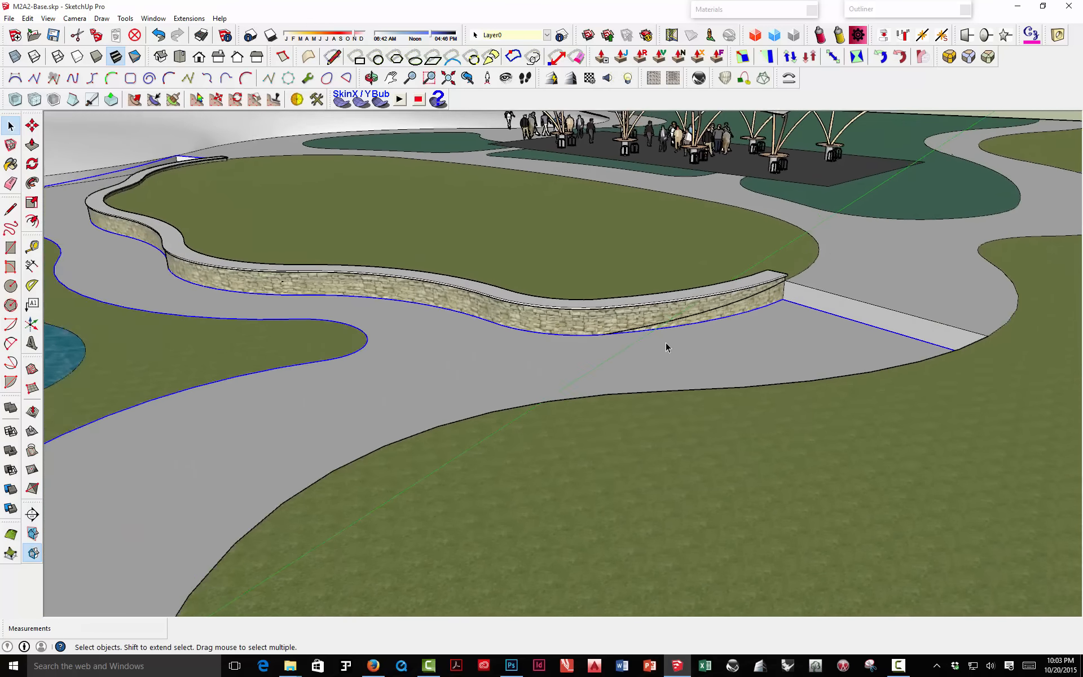
pyautogui.scroll(2, 607, 339)
pyautogui.keyDown('shift'); pyautogui.click(605, 325); pyautogui.keyUp('shift')
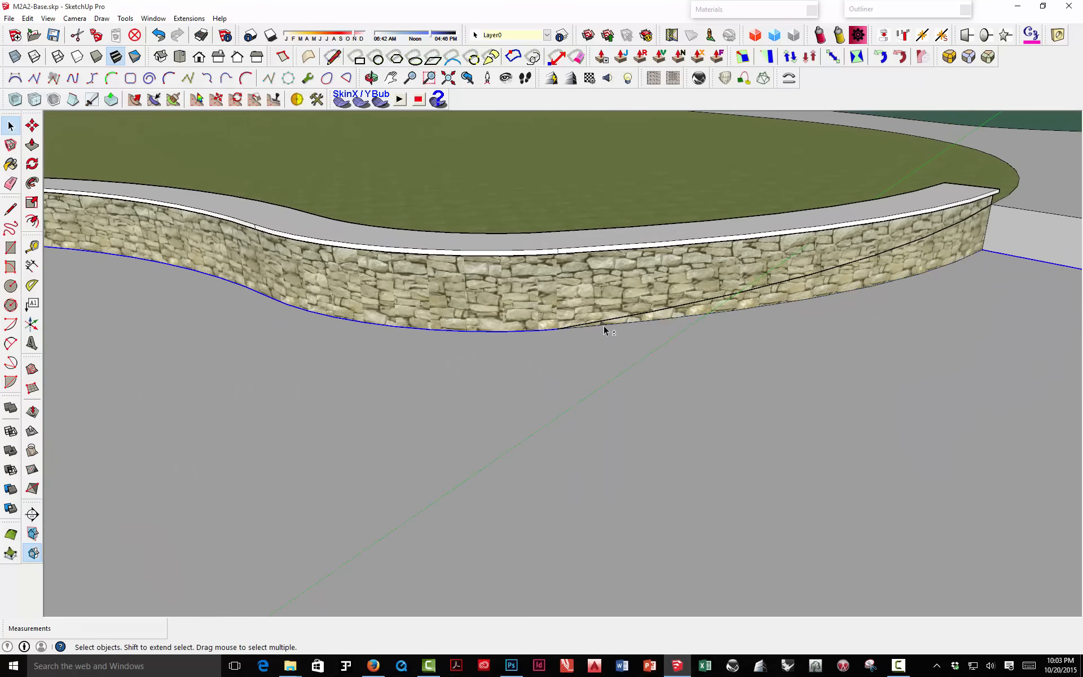
pyautogui.keyDown('shift'); pyautogui.click(605, 320); pyautogui.keyUp('shift')
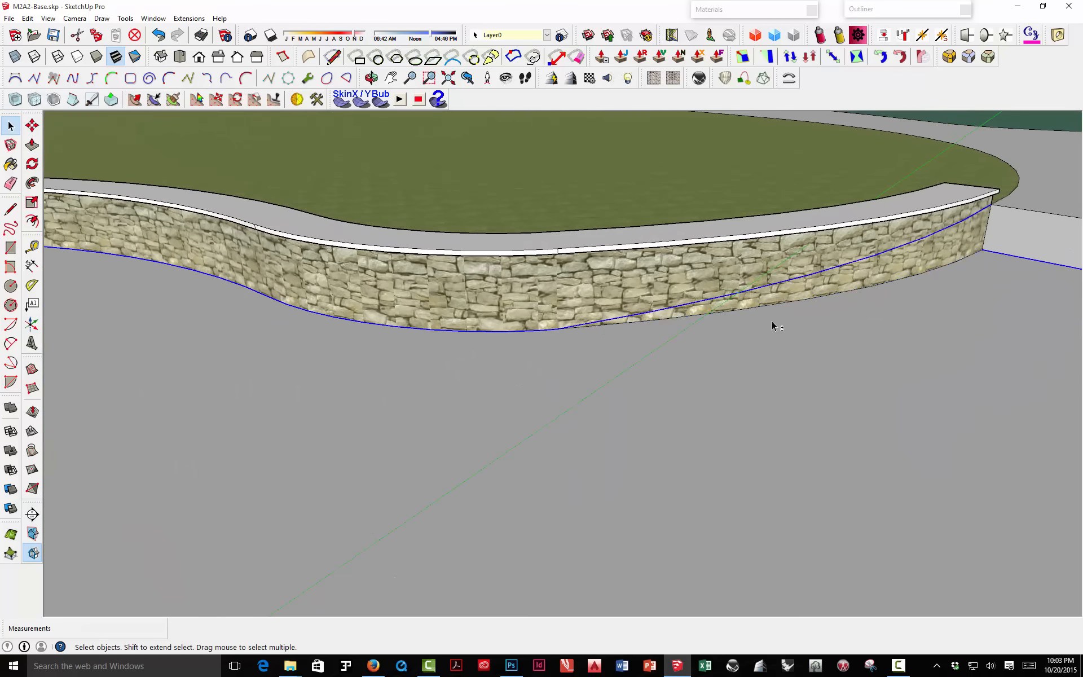
# Step: At this last ramp, replace the flat ramp edge with the upper one and the flat curb edge with the sloped one in the selection
pyautogui.keyDown('shift'); pyautogui.click(992, 253); pyautogui.keyUp('shift')
pyautogui.keyDown('shift'); pyautogui.click(1011, 208); pyautogui.keyUp('shift')
pyautogui.moveTo(640, 273); pyautogui.dragTo(917, 300, button='middle')
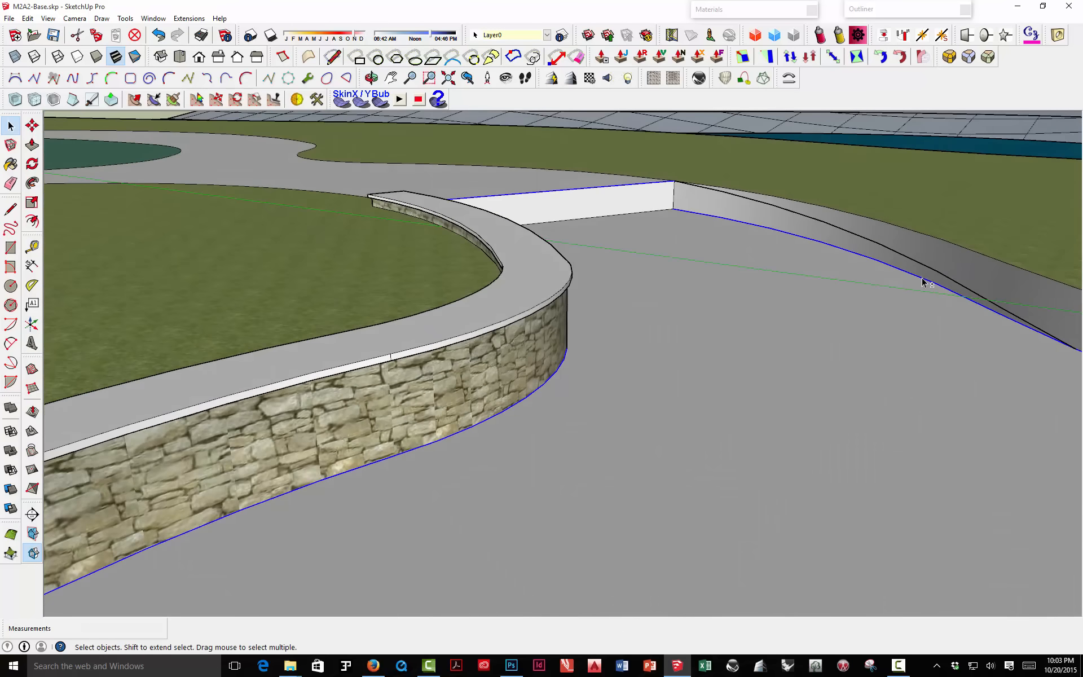
pyautogui.keyDown('shift'); pyautogui.click(927, 279); pyautogui.keyUp('shift')
pyautogui.keyDown('shift'); pyautogui.click(981, 314); pyautogui.keyUp('shift')
pyautogui.keyDown('shift'); pyautogui.click(970, 305); pyautogui.keyUp('shift')
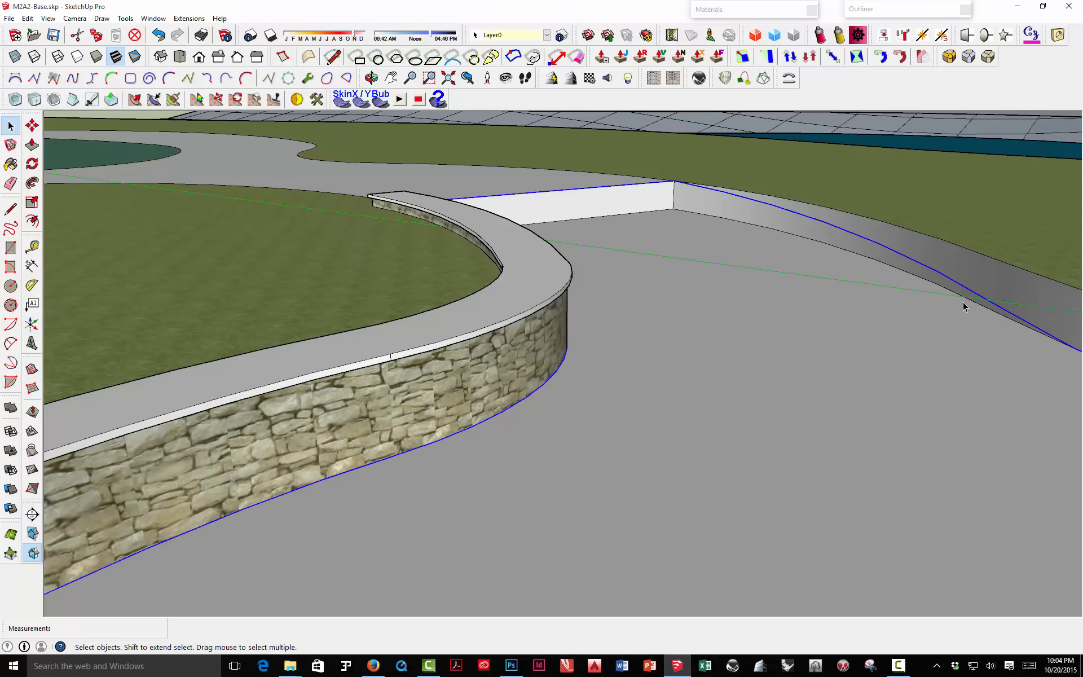
# Step: Generate a soap-skin surface from the selected loop of path edges with 30 net divisions
pyautogui.moveTo(965, 305); pyautogui.dragTo(750, 316, button='middle')
pyautogui.scroll(-2, 752, 316)
pyautogui.scroll(-4, 672, 300)
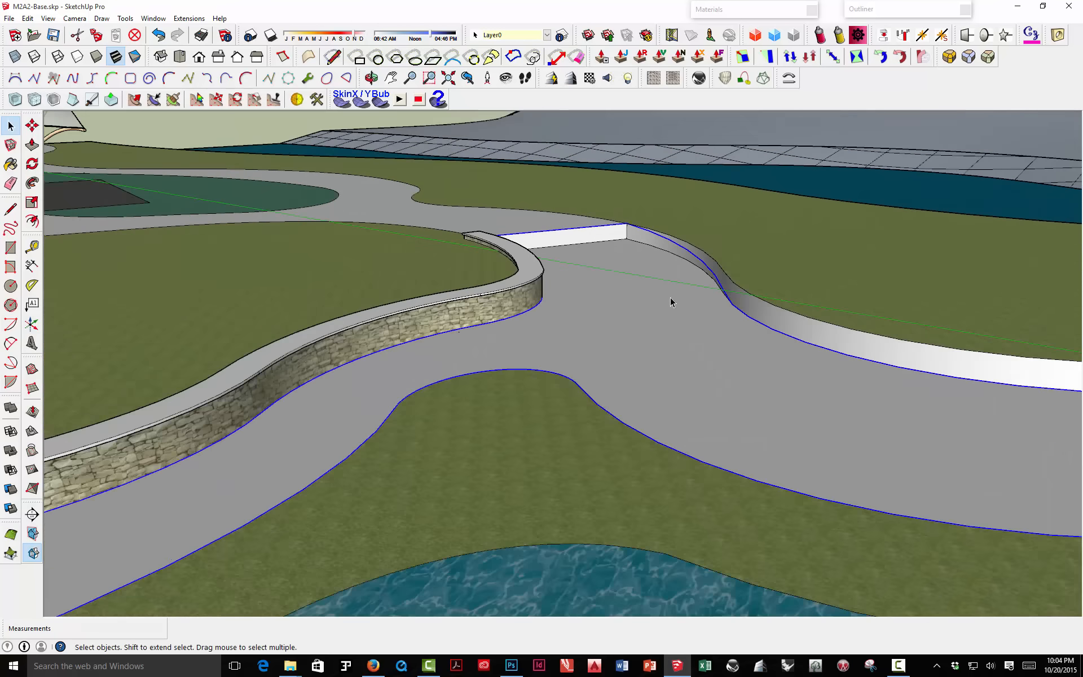
pyautogui.moveTo(668, 303); pyautogui.dragTo(790, 273, button='middle')
pyautogui.click(340, 103)
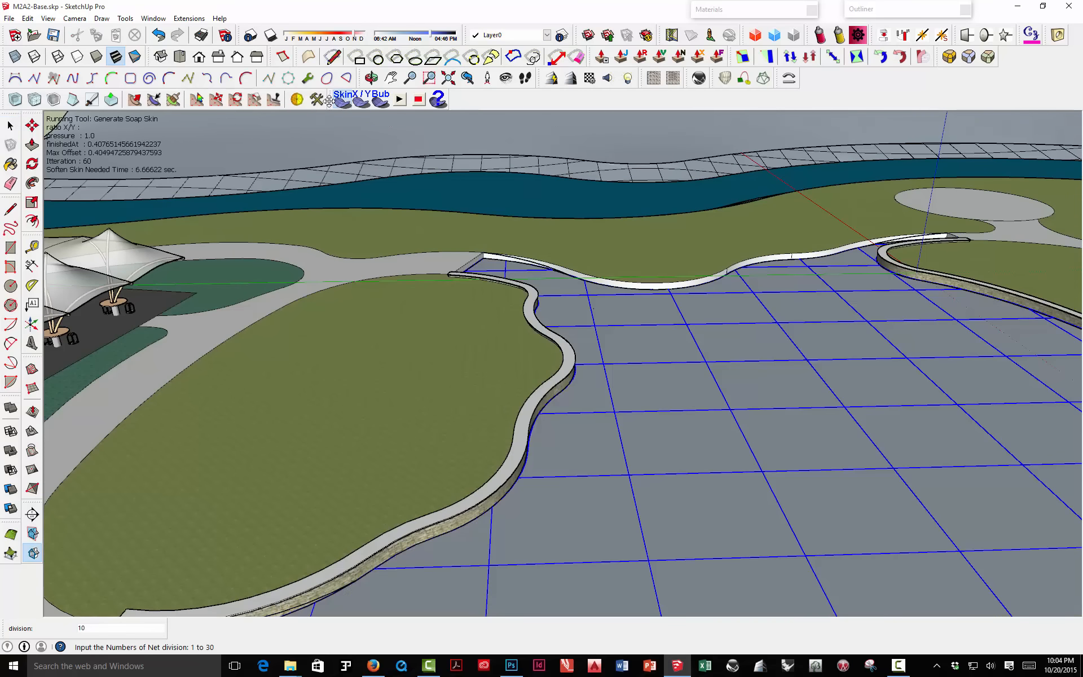
pyautogui.scroll(-4, 411, 190)
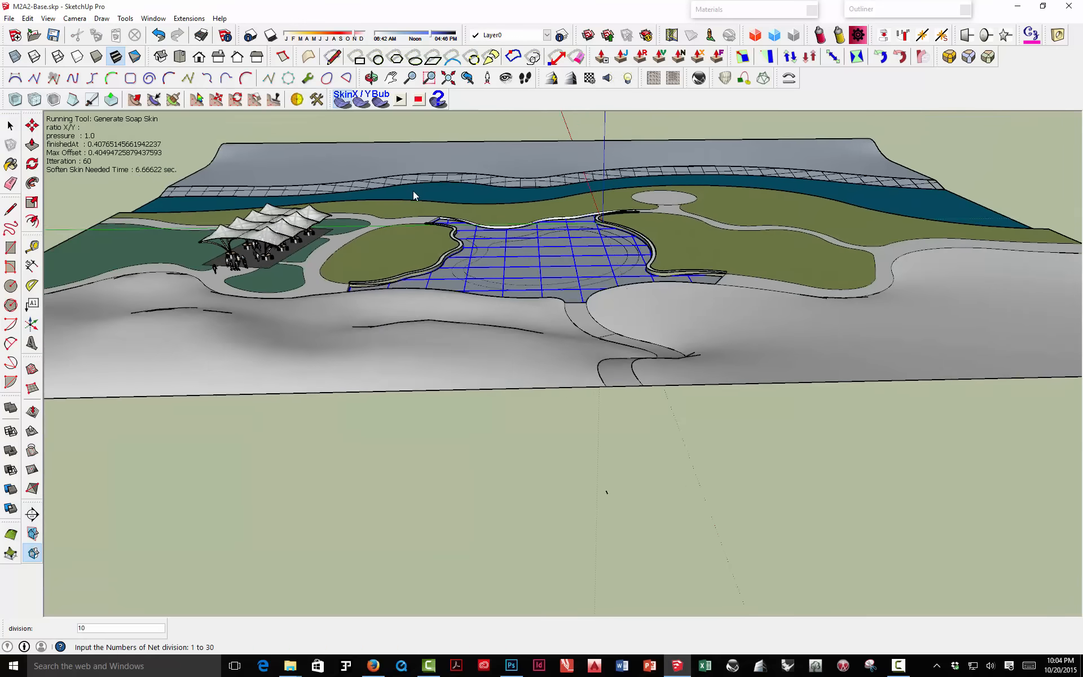
pyautogui.moveTo(413, 192); pyautogui.dragTo(535, 290, button='middle')
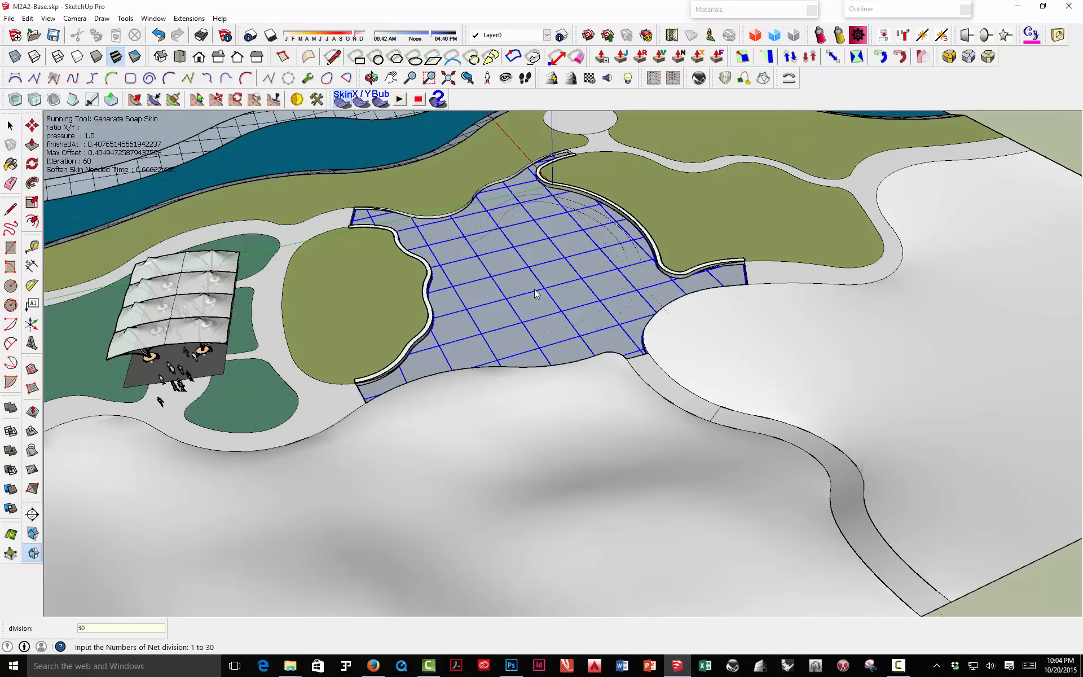
pyautogui.press('Return')
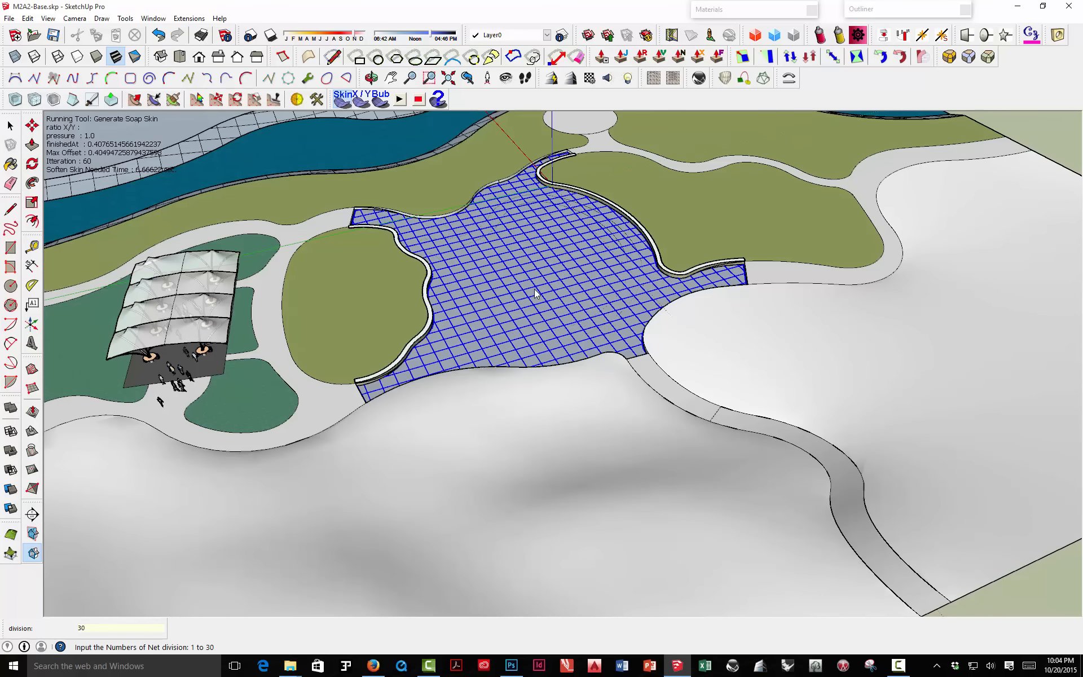
pyautogui.scroll(2, 698, 270)
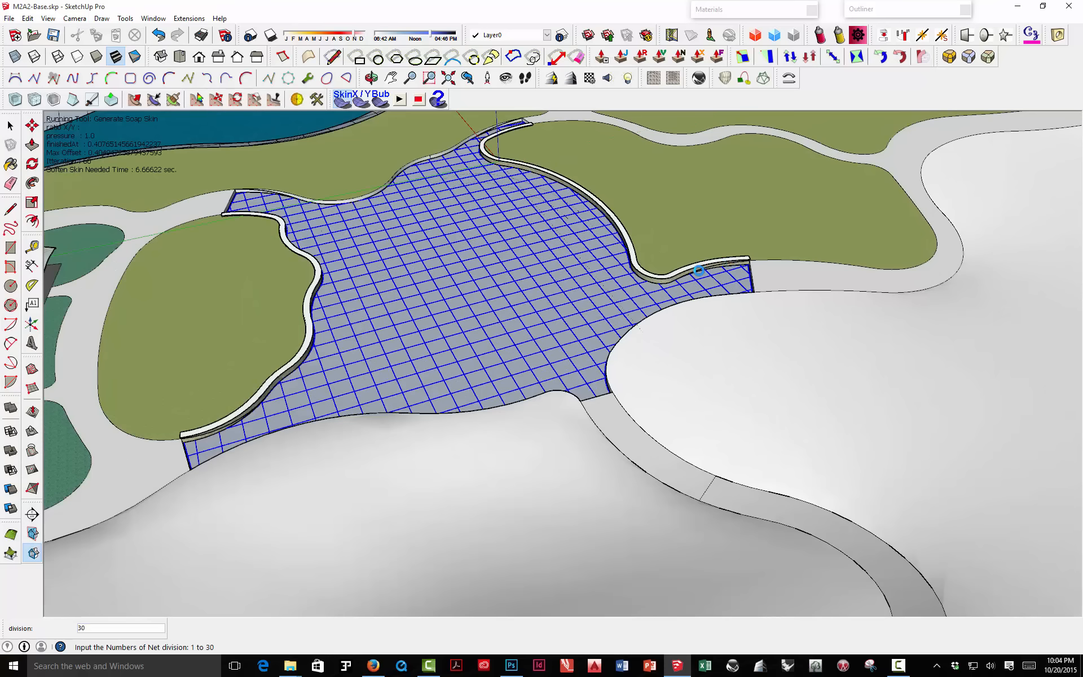
pyautogui.scroll(1, 698, 271)
pyautogui.press('Return')
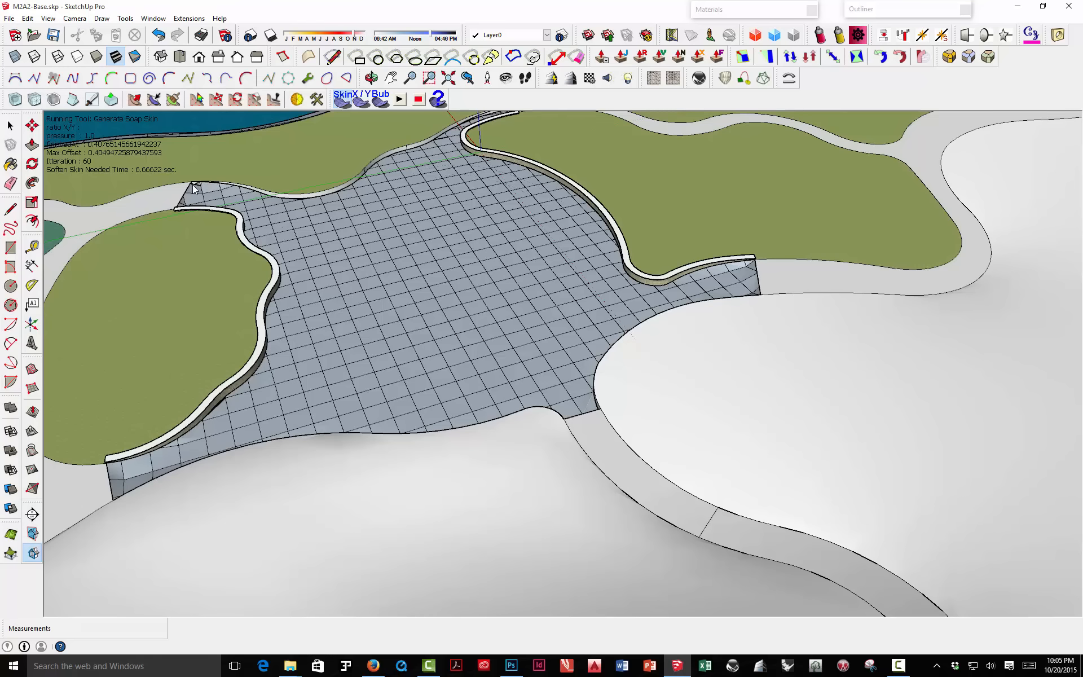
pyautogui.keyDown('shift'); pyautogui.moveTo(353, 227); pyautogui.dragTo(409, 290, button='middle'); pyautogui.keyUp('shift')
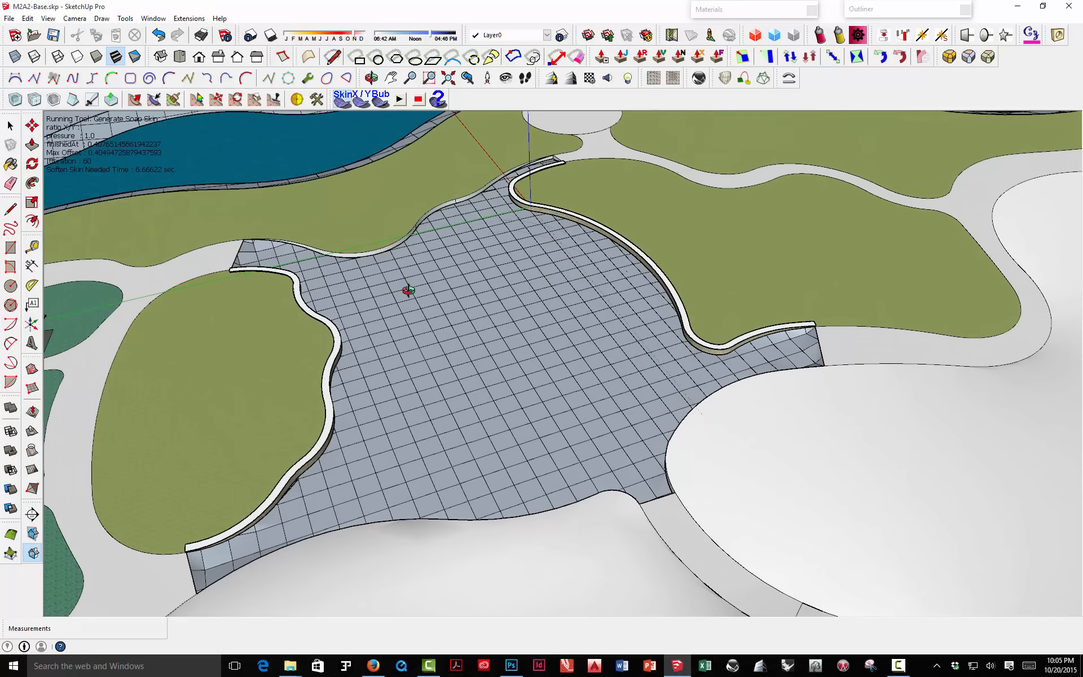
pyautogui.hotkey('ctrl', 'z')
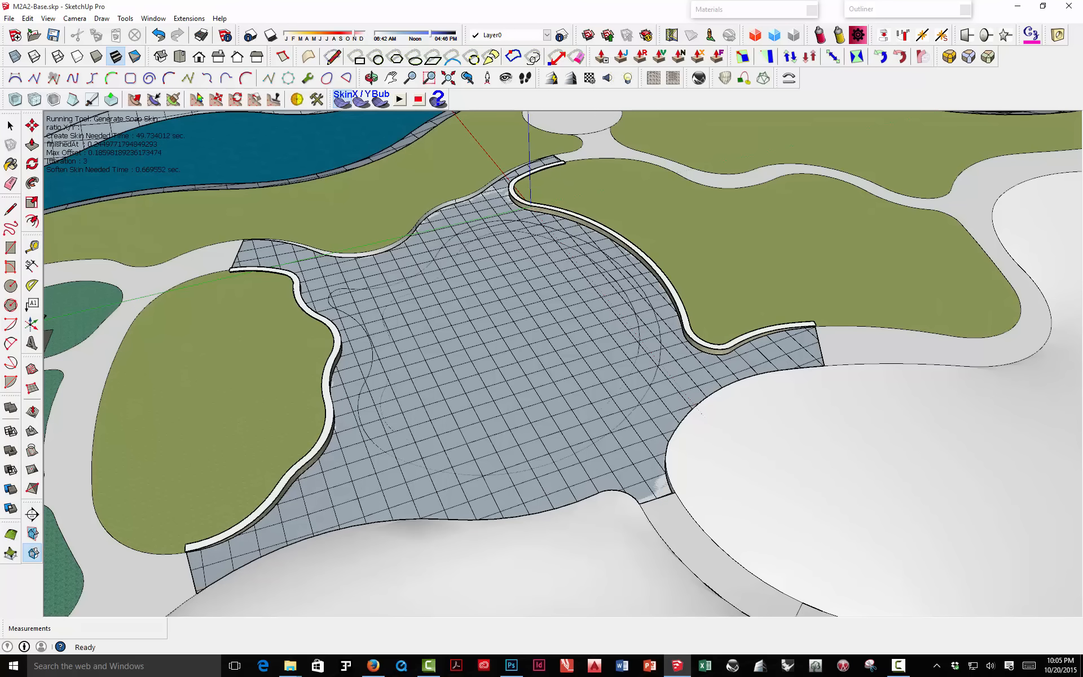
# Step: Select the generated skin group and examine how it covers the pond and meets the ramps
pyautogui.press('space')
pyautogui.click(350, 273)
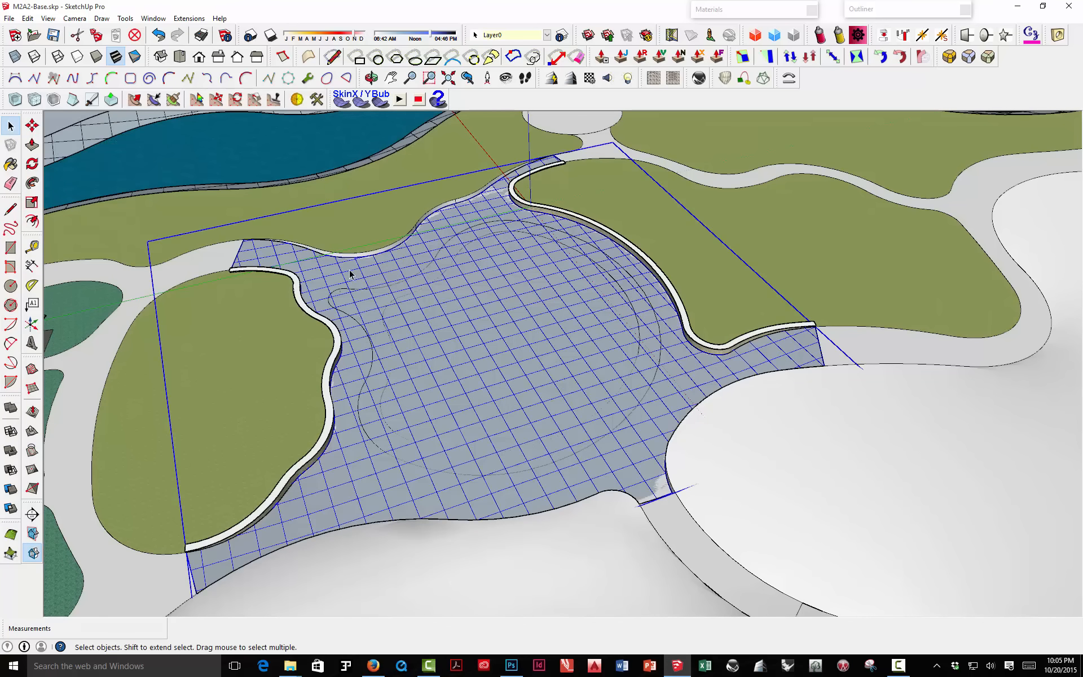
pyautogui.scroll(-1, 527, 274)
pyautogui.moveTo(478, 364); pyautogui.dragTo(665, 316, button='middle')
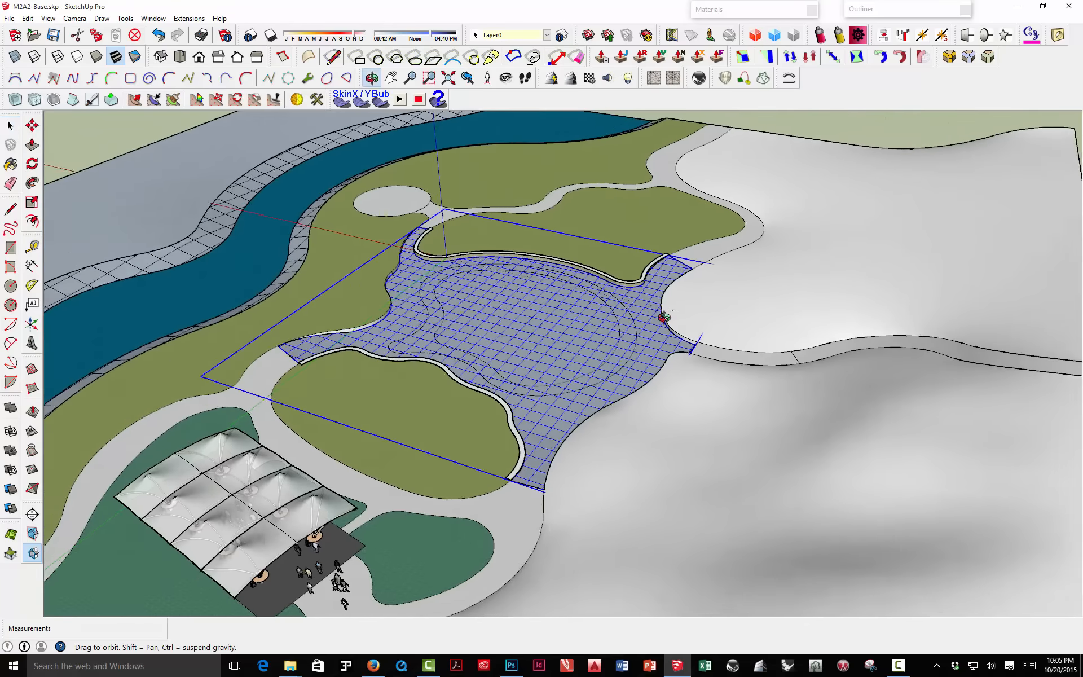
pyautogui.scroll(1, 670, 254)
pyautogui.scroll(3, 670, 257)
pyautogui.moveTo(670, 256); pyautogui.dragTo(549, 322, button='middle')
pyautogui.scroll(-2, 658, 256)
pyautogui.scroll(-4, 659, 256)
pyautogui.scroll(2, 525, 351)
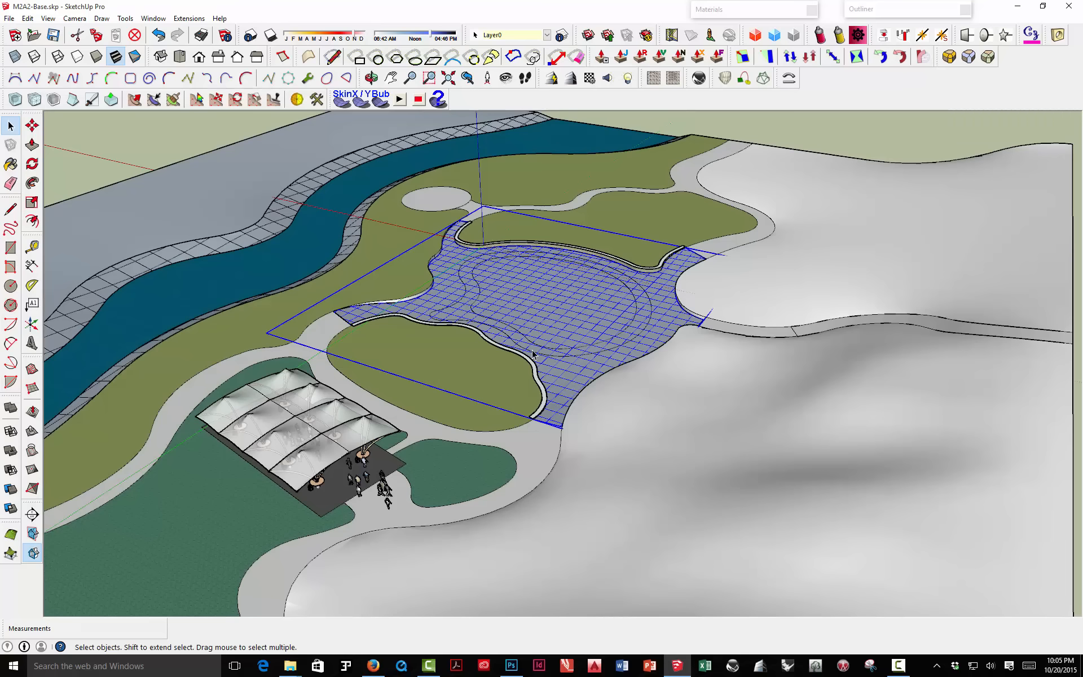
# Step: Delete the generated skin group covering the pond and paths
pyautogui.click(529, 346)
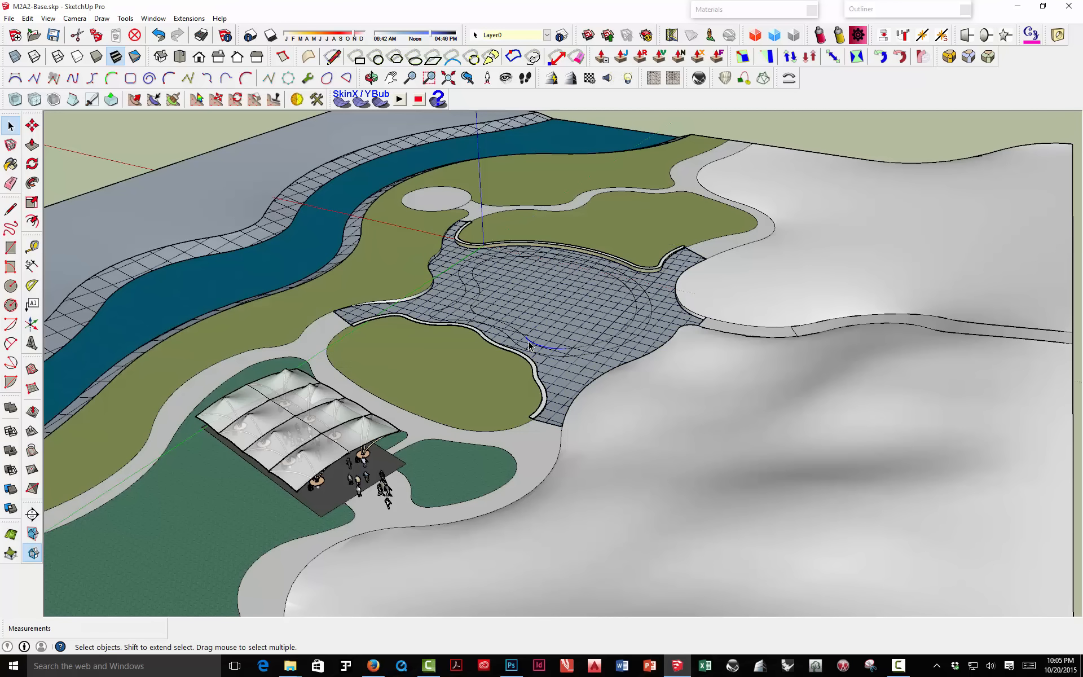
pyautogui.click(529, 346)
pyautogui.click(529, 346)
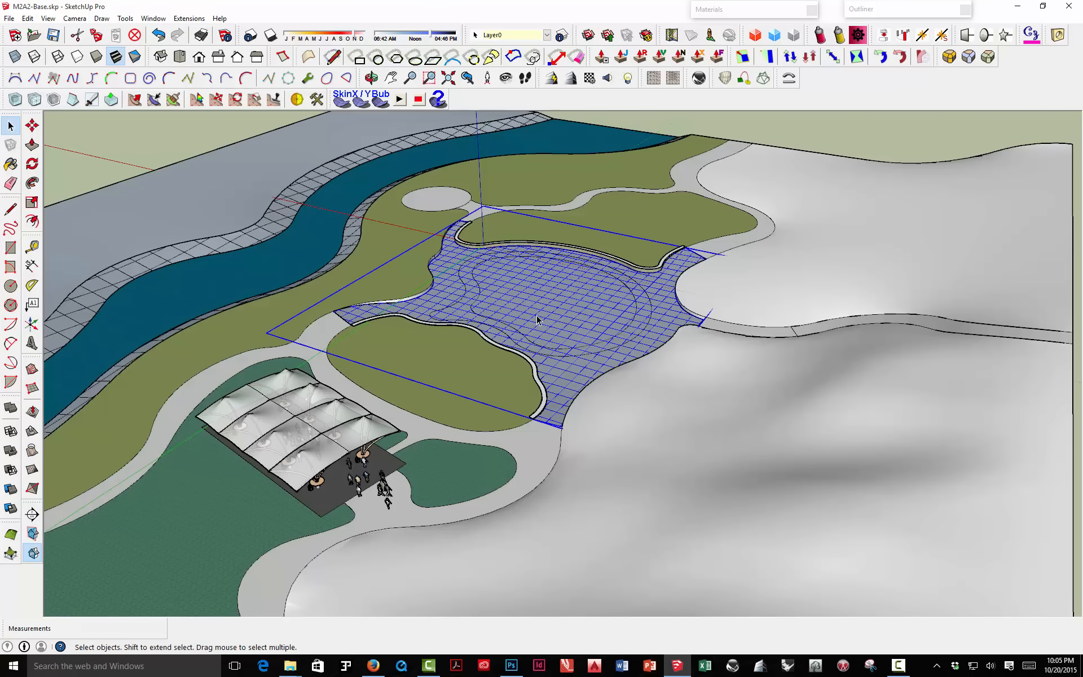
pyautogui.scroll(4, 527, 327)
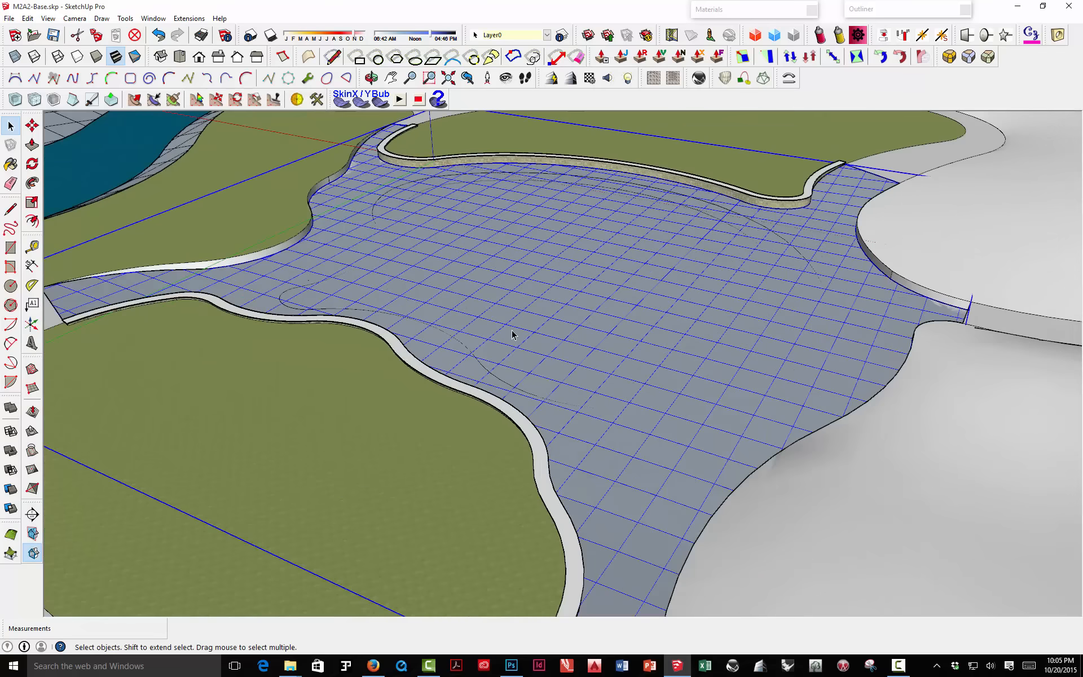
pyautogui.scroll(-2, 512, 334)
pyautogui.scroll(-1, 512, 334)
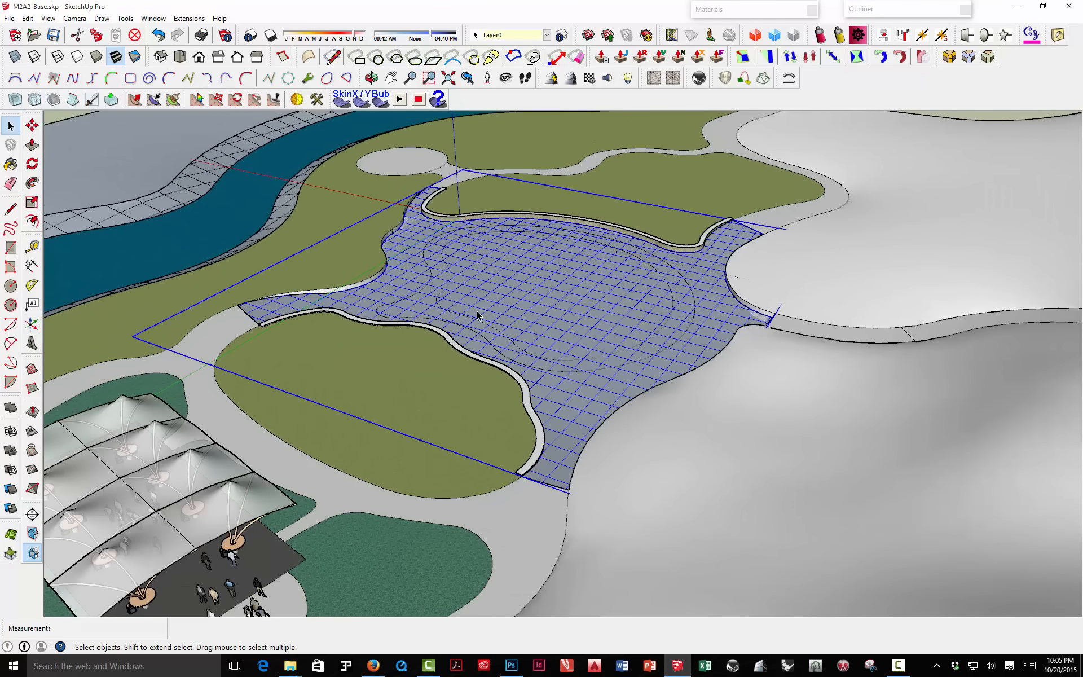
pyautogui.press('Delete')
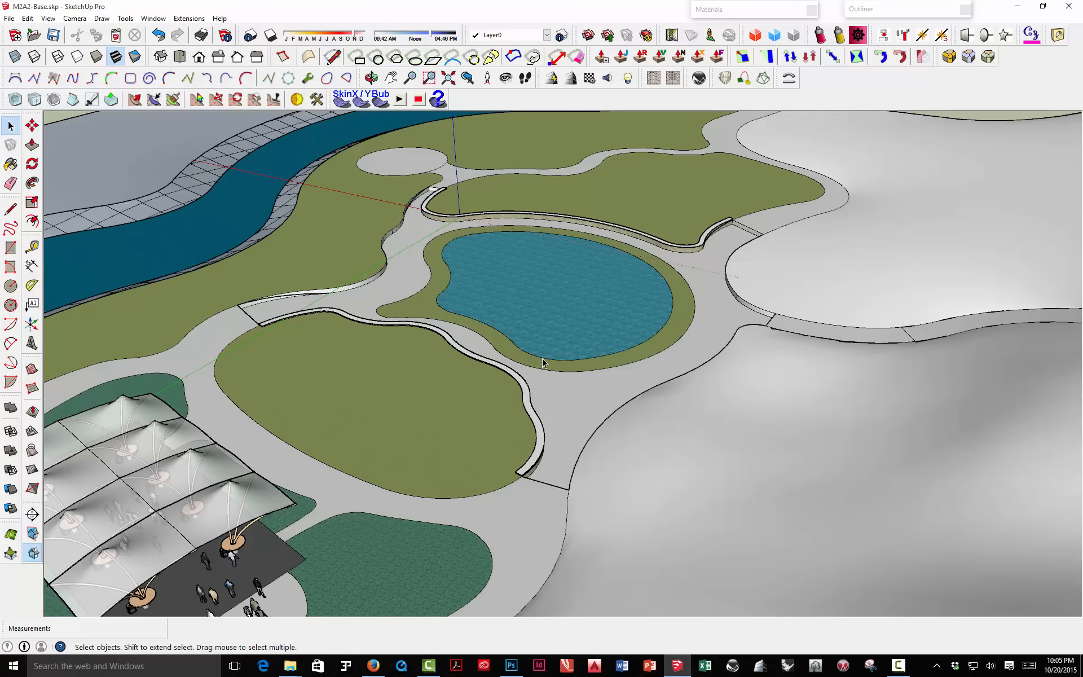
# Step: Delete the blue pond face and group the planting area's face together with its outline
pyautogui.click(543, 328)
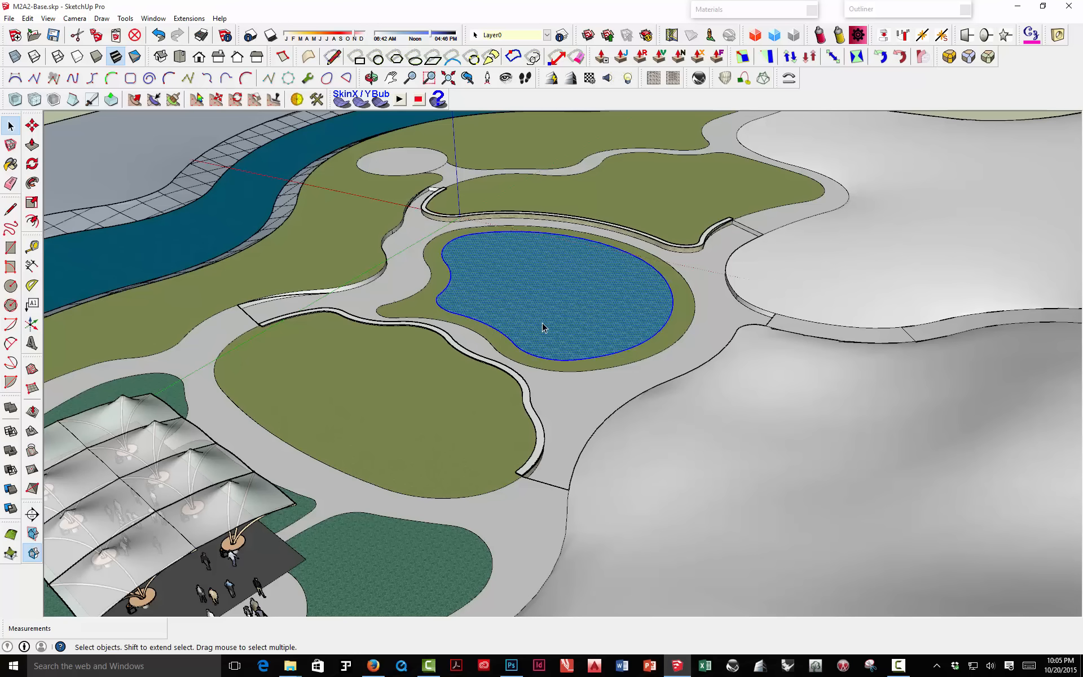
pyautogui.press('Delete')
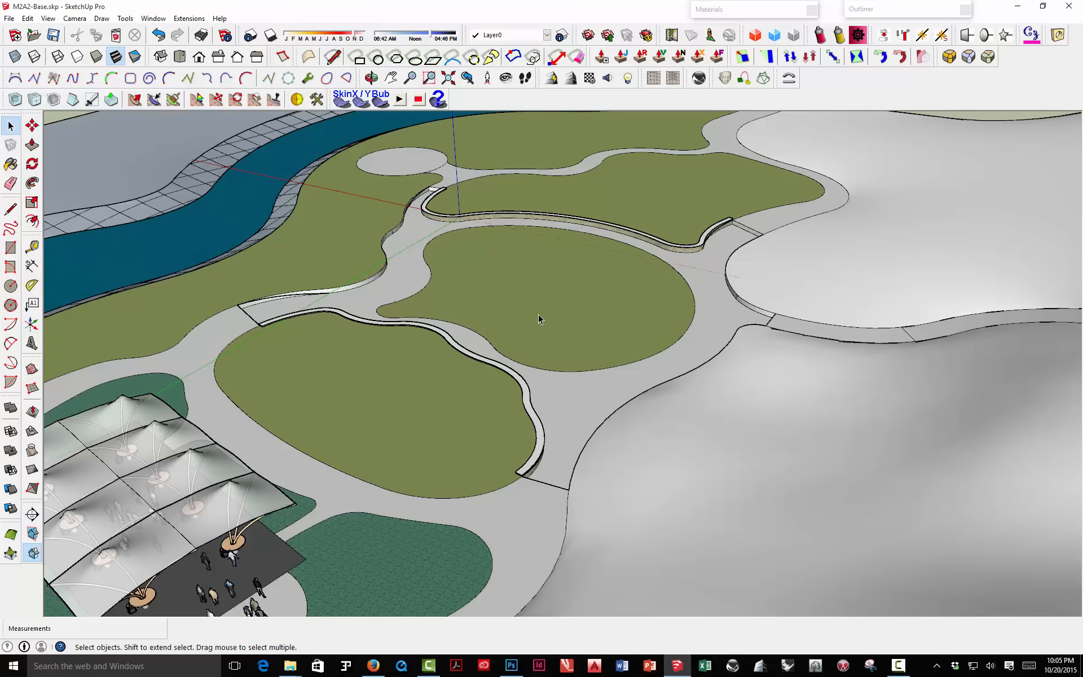
pyautogui.click(538, 307)
pyautogui.doubleClick(538, 305)
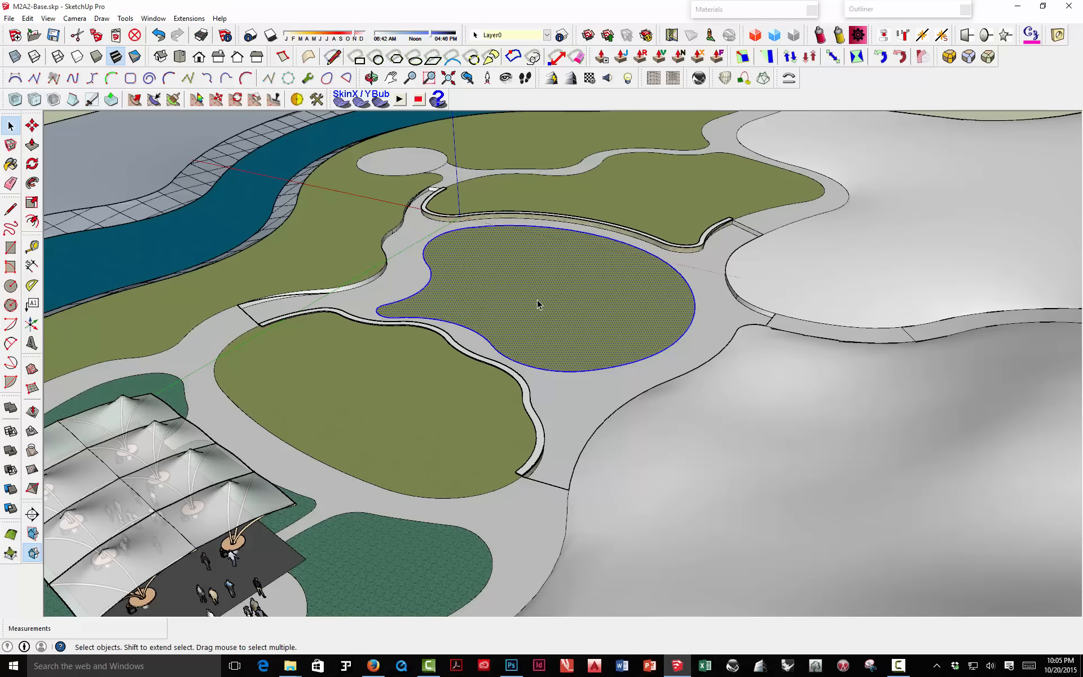
pyautogui.rightClick(537, 303)
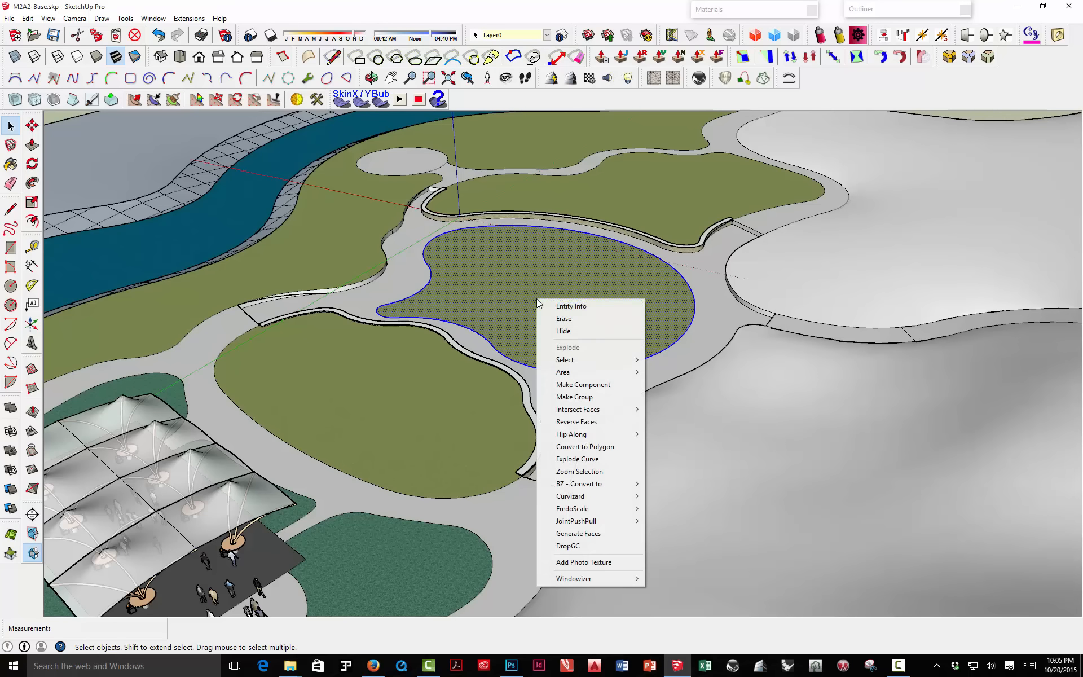
pyautogui.click(561, 396)
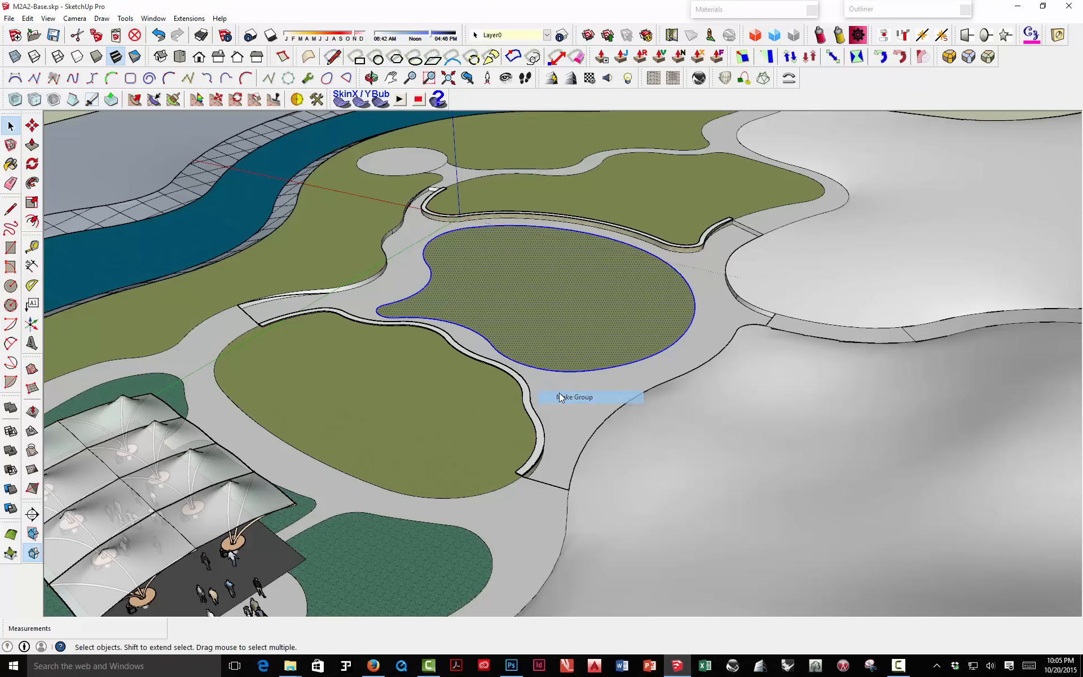
# Step: Inside the new group, extrude the planting area's face upward about 9' 2", and close the group
pyautogui.doubleClick(539, 313)
pyautogui.click(31, 145)
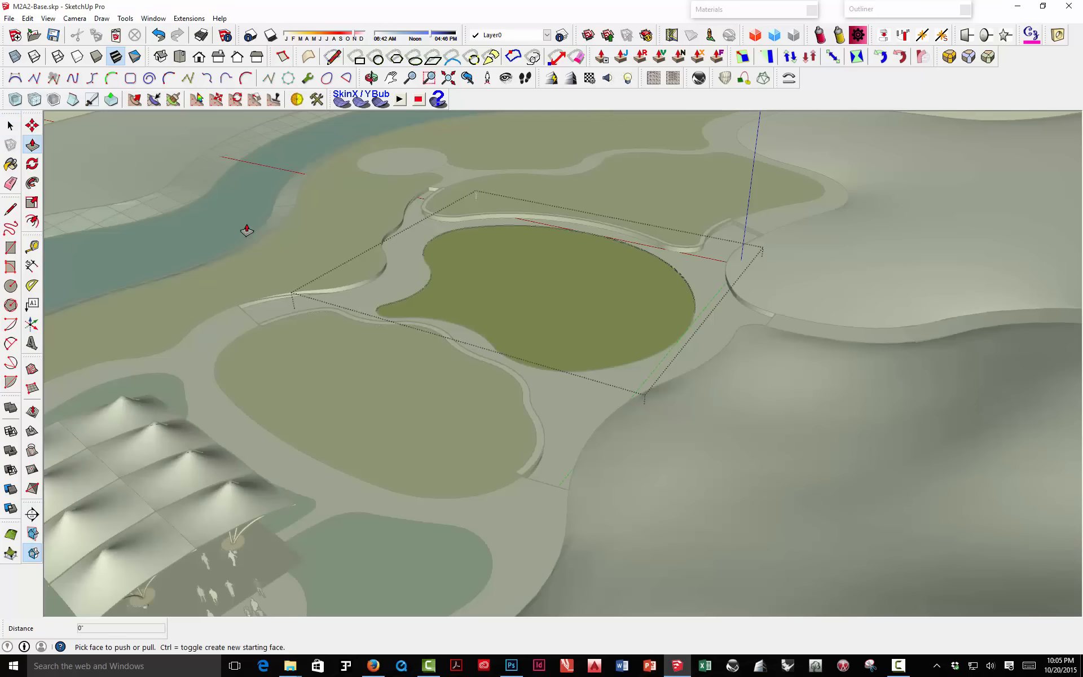
pyautogui.moveTo(510, 315); pyautogui.dragTo(512, 283)
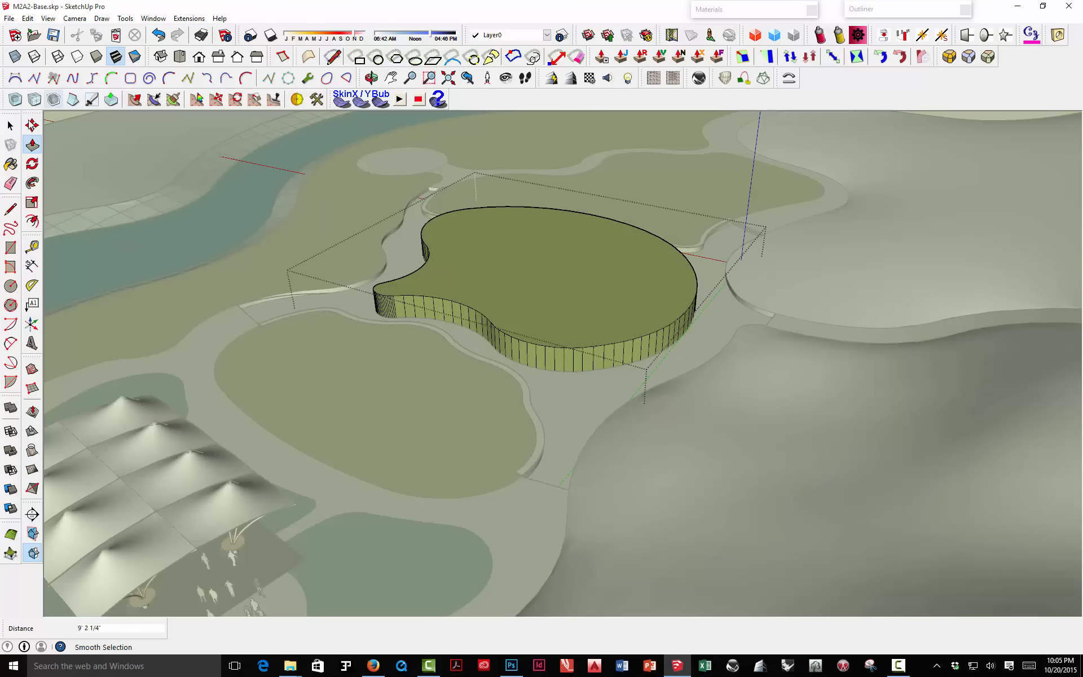
pyautogui.click(10, 125)
pyautogui.click(527, 181)
# Step: Lower the extruded planting-area group about 4' 3" along the blue axis
pyautogui.moveTo(540, 261); pyautogui.dragTo(560, 278, button='middle')
pyautogui.click(553, 278)
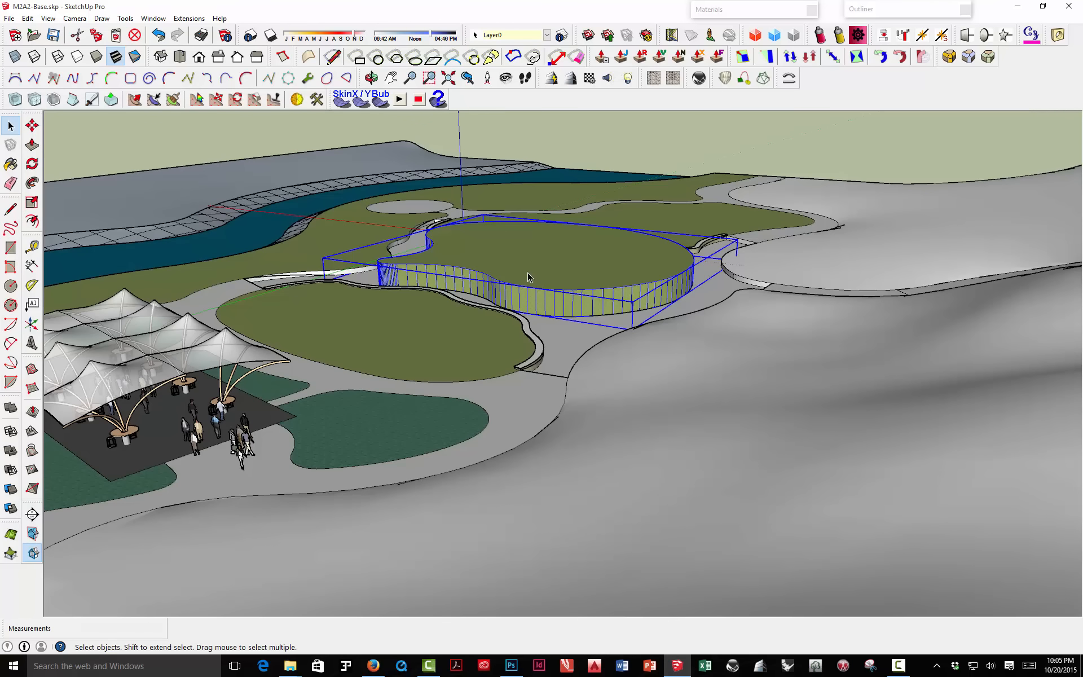
pyautogui.press('m')
pyautogui.click(539, 279)
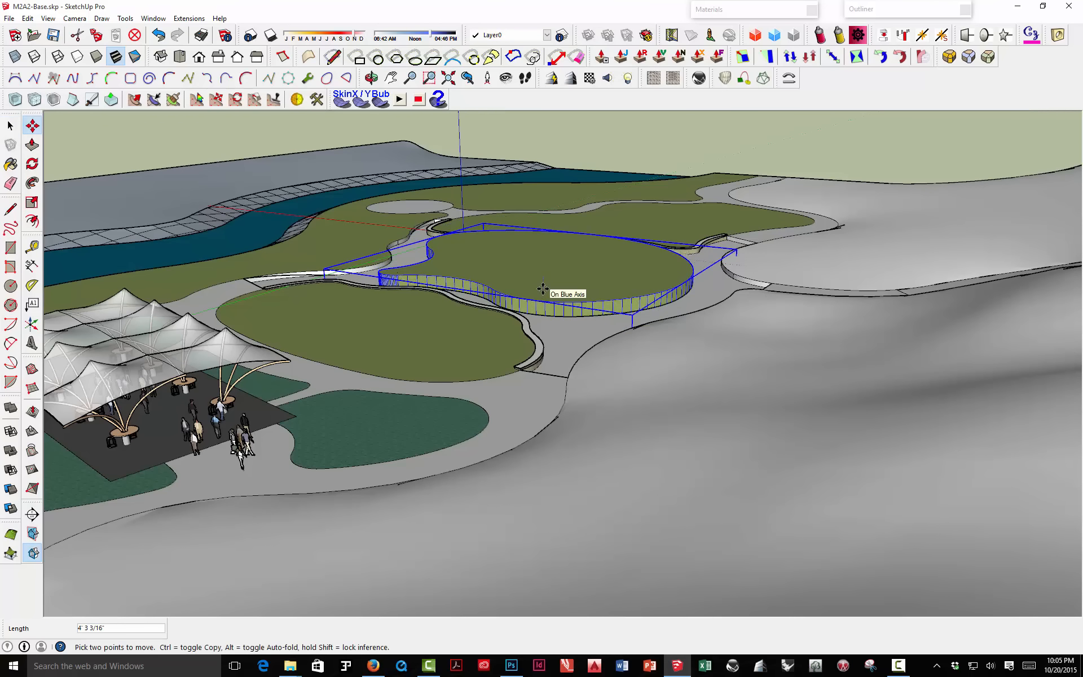
pyautogui.click(544, 290)
pyautogui.moveTo(541, 295); pyautogui.dragTo(519, 346, button='middle')
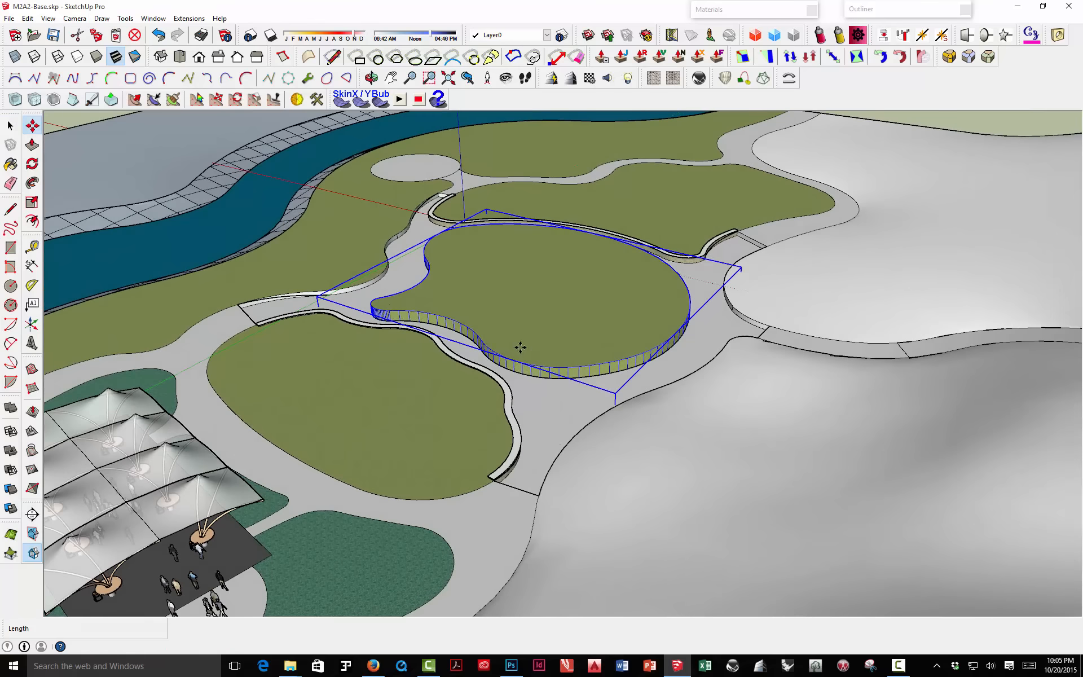
# Step: Delete the flat path face around the planting block and paste the skin group back in place
pyautogui.press('space')
pyautogui.click(549, 407)
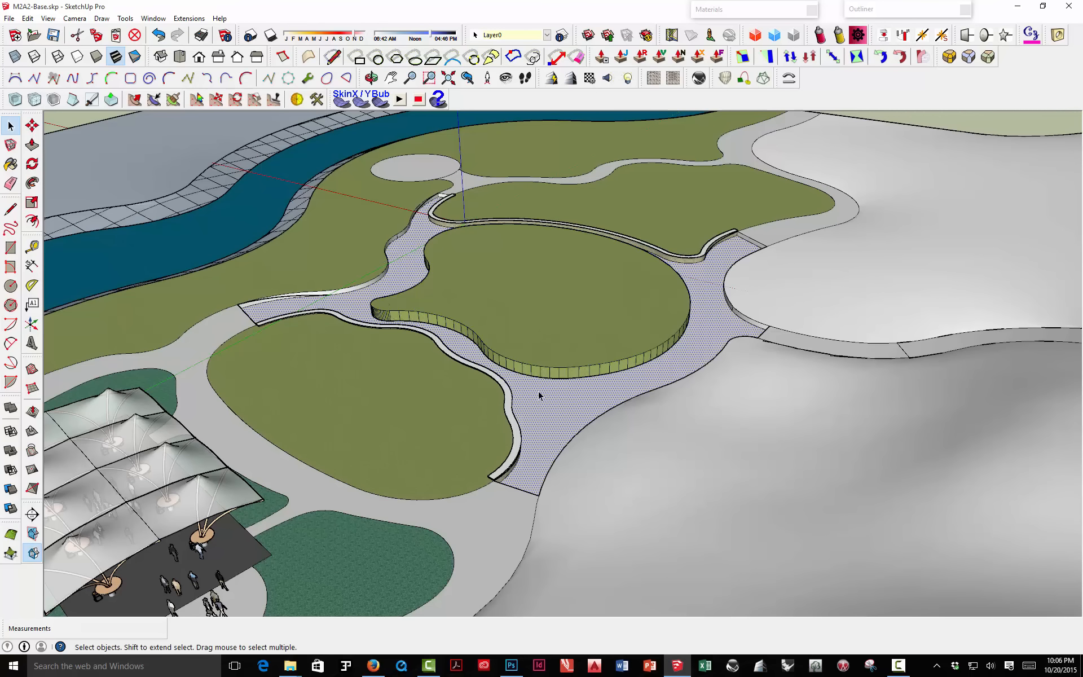
pyautogui.press('Delete')
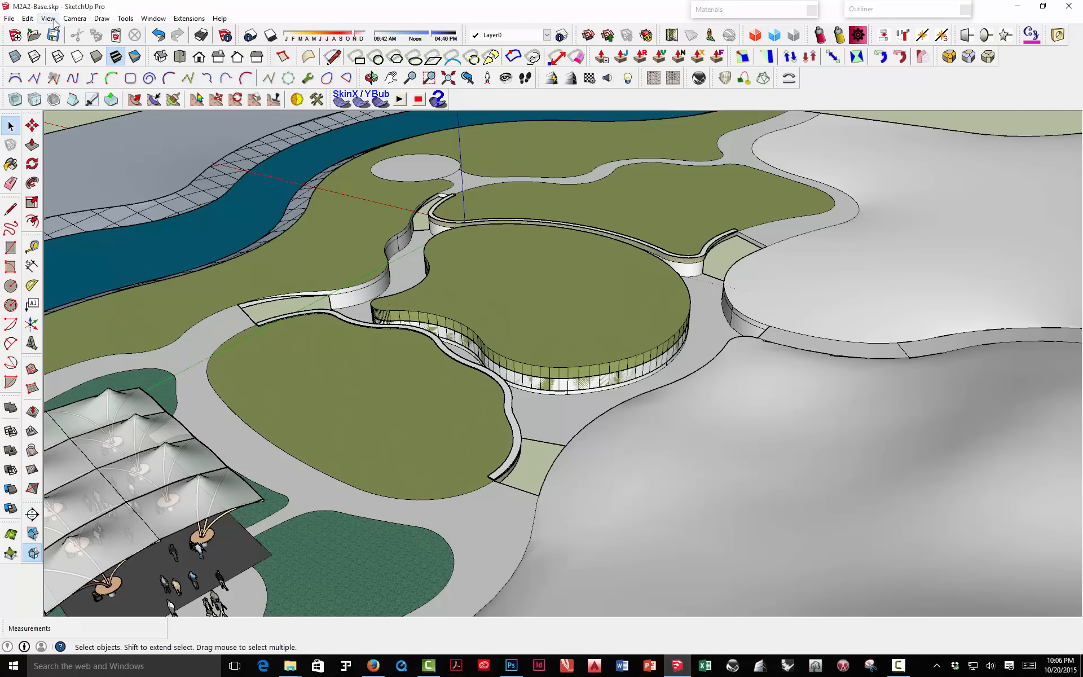
pyautogui.click(28, 18)
pyautogui.click(42, 97)
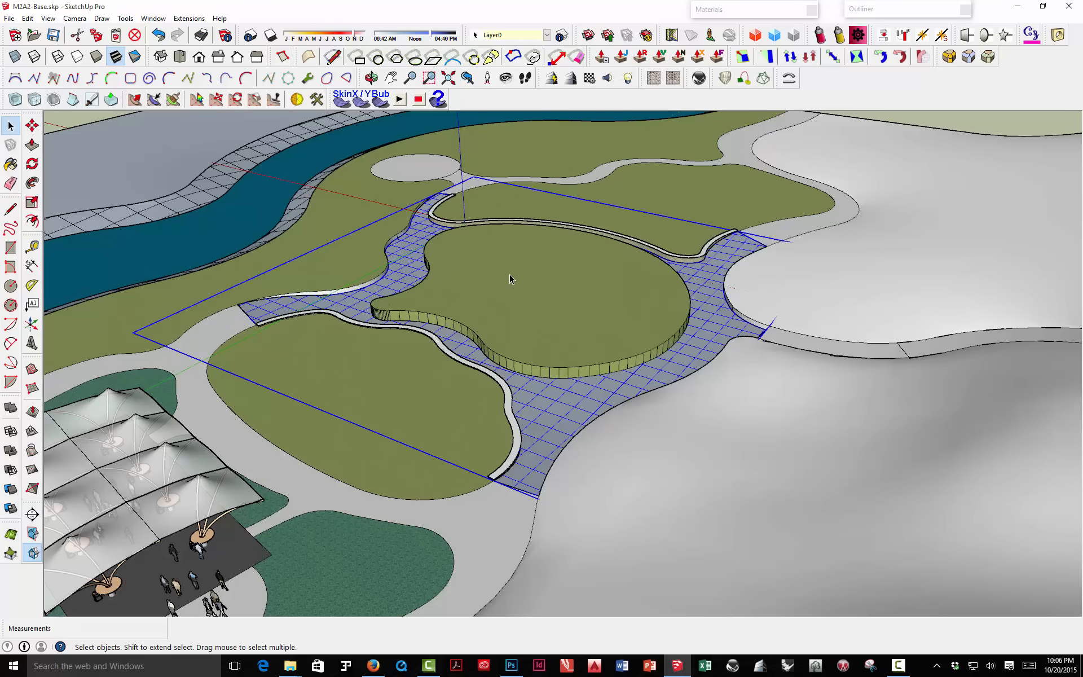
# Step: Soften and smooth all mesh edges inside the skin group, and exit the group
pyautogui.keyDown('shift'); pyautogui.click(481, 275); pyautogui.keyUp('shift')
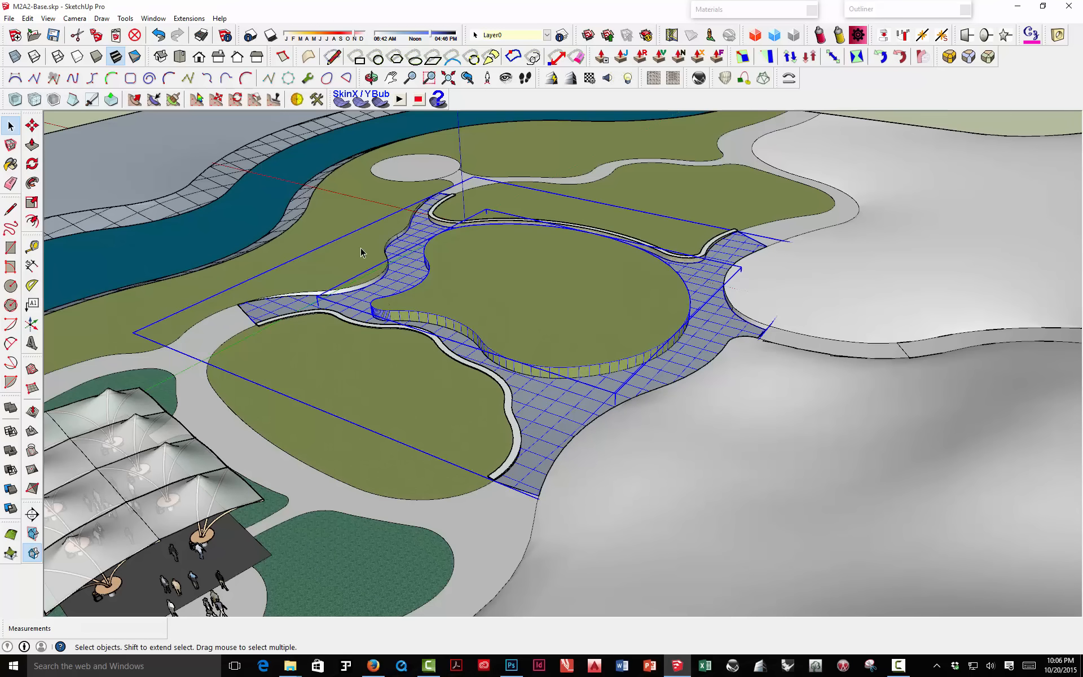
pyautogui.click(292, 304)
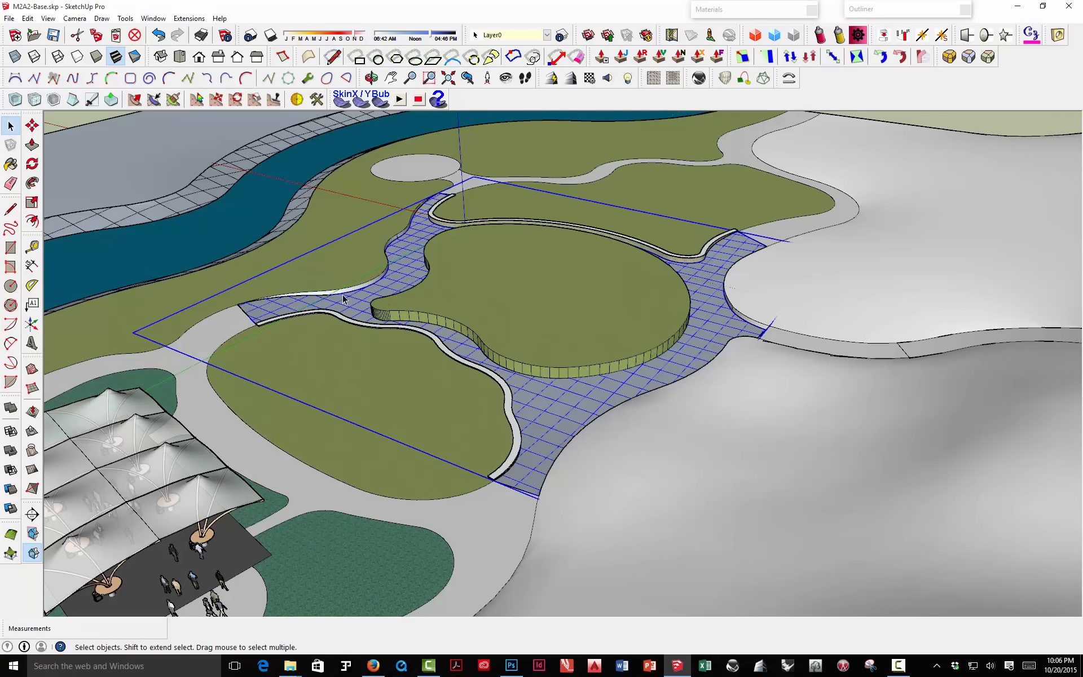
pyautogui.doubleClick(416, 263)
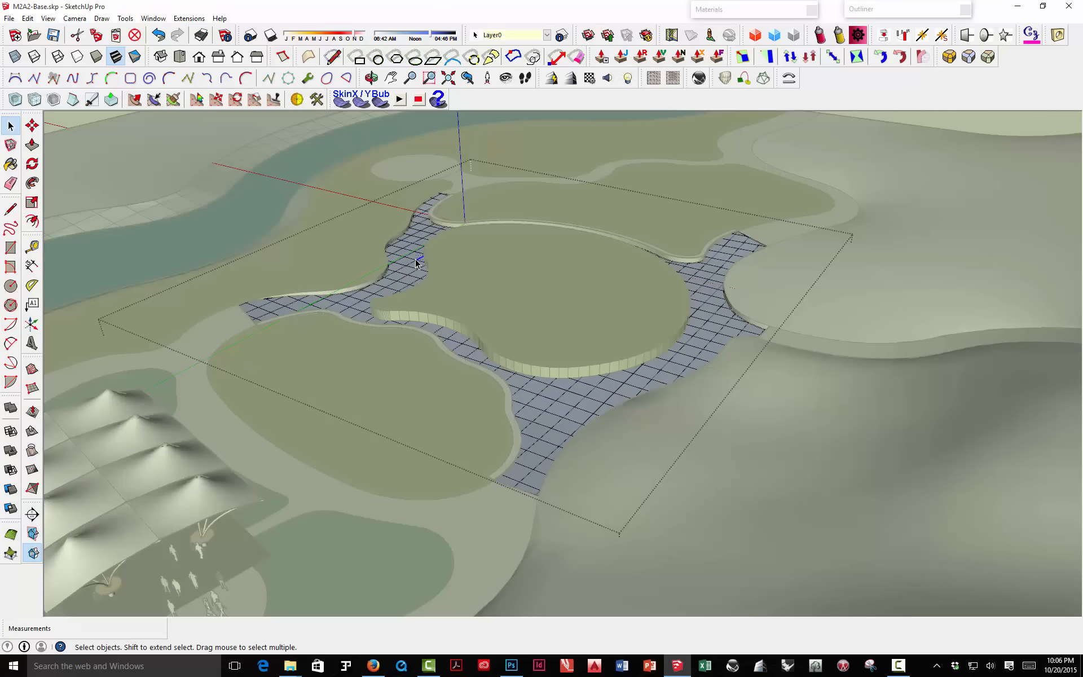
pyautogui.tripleClick(415, 262)
pyautogui.rightClick(416, 259)
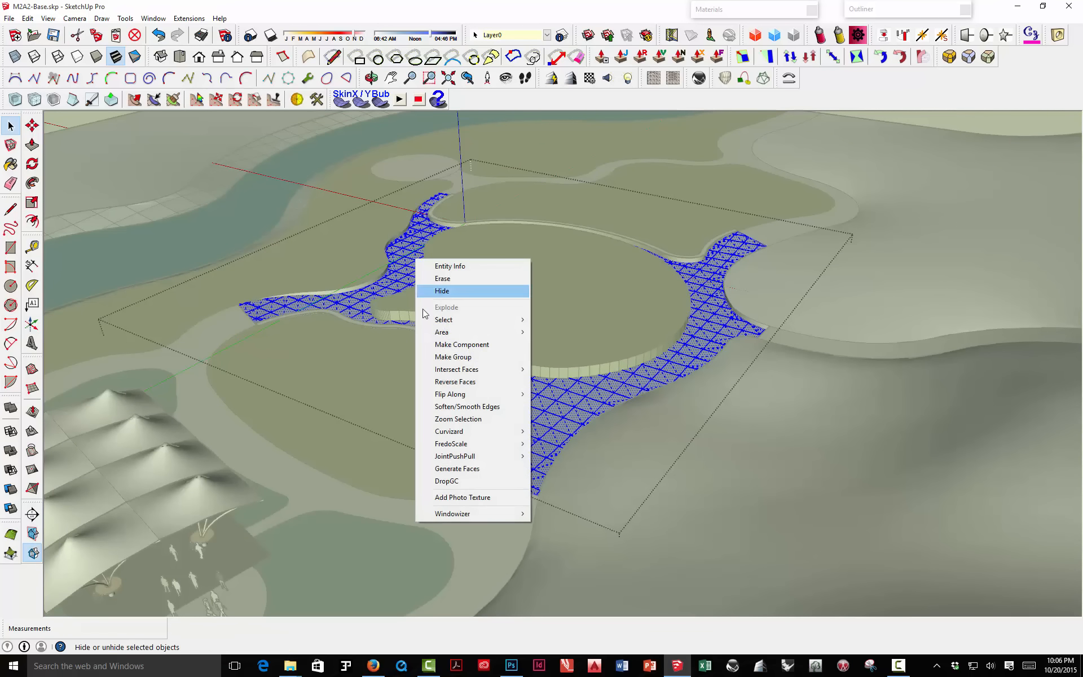
pyautogui.click(463, 406)
pyautogui.click(335, 131)
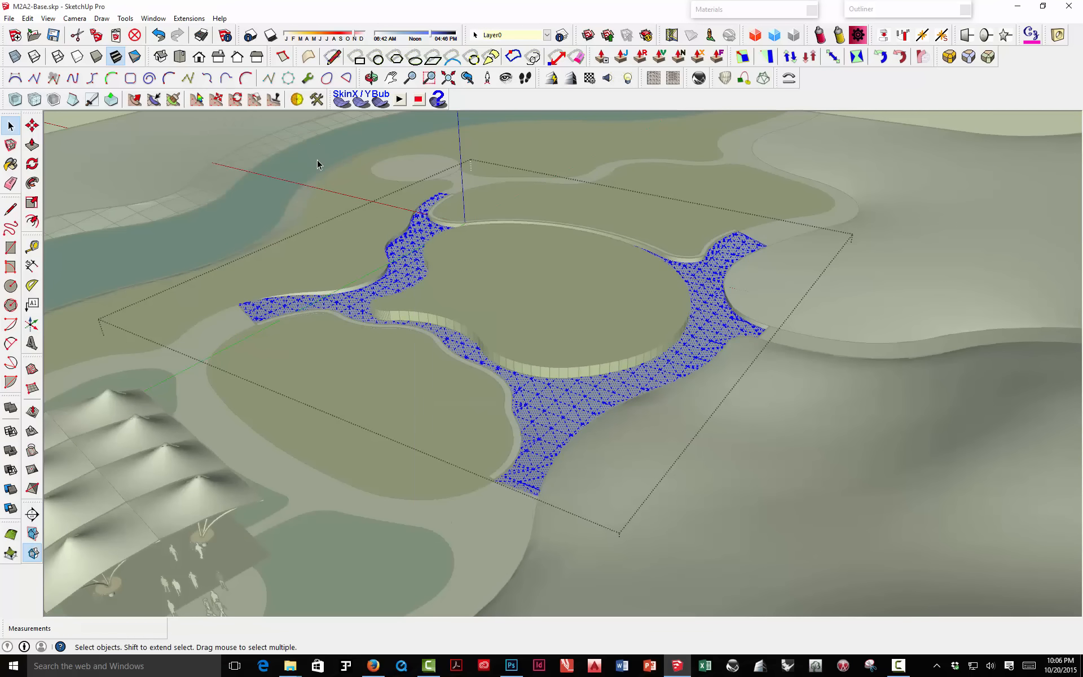
pyautogui.click(309, 174)
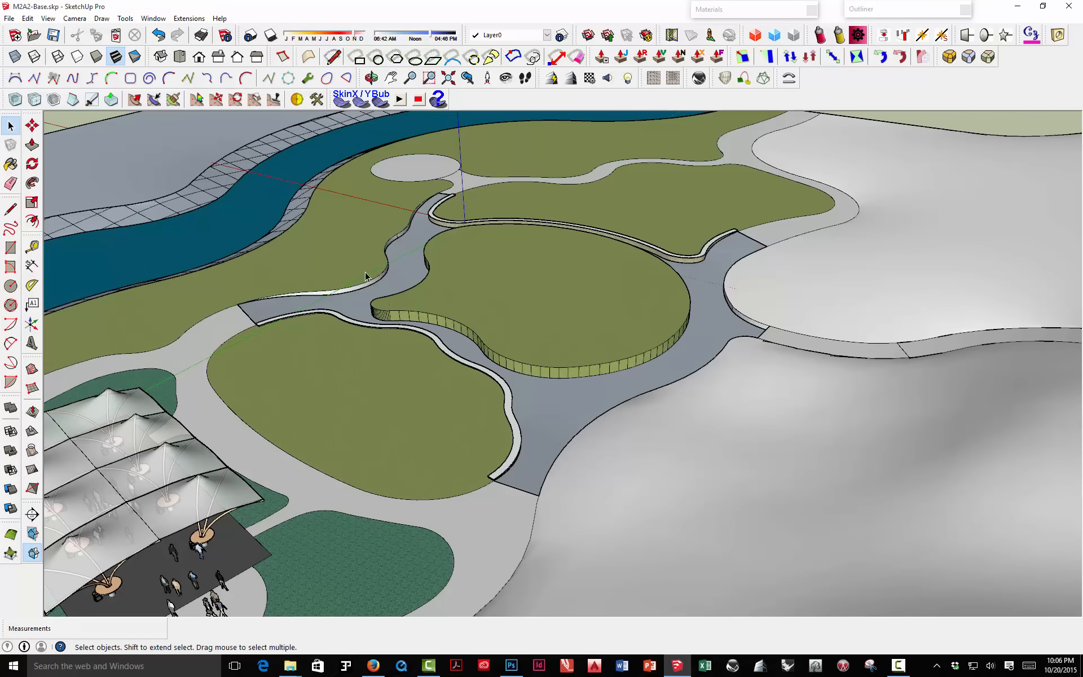
# Step: Select the skin group and the extruded planting-area group and intersect their faces with the selection
pyautogui.click(475, 288)
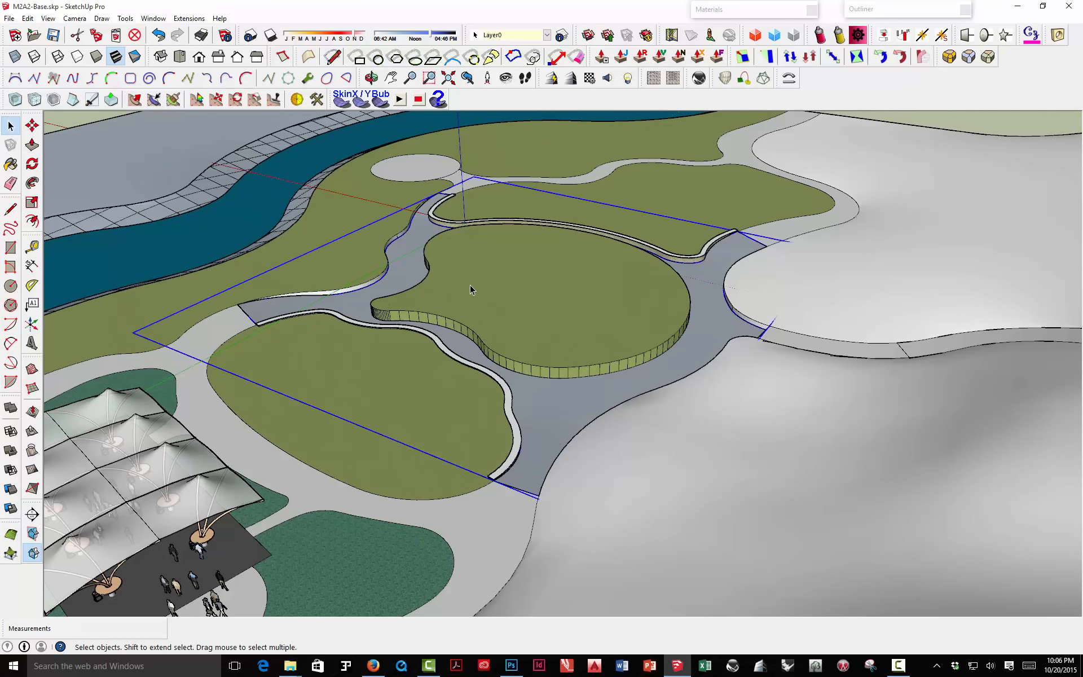
pyautogui.keyDown('shift'); pyautogui.click(471, 288); pyautogui.keyUp('shift')
pyautogui.rightClick(471, 286)
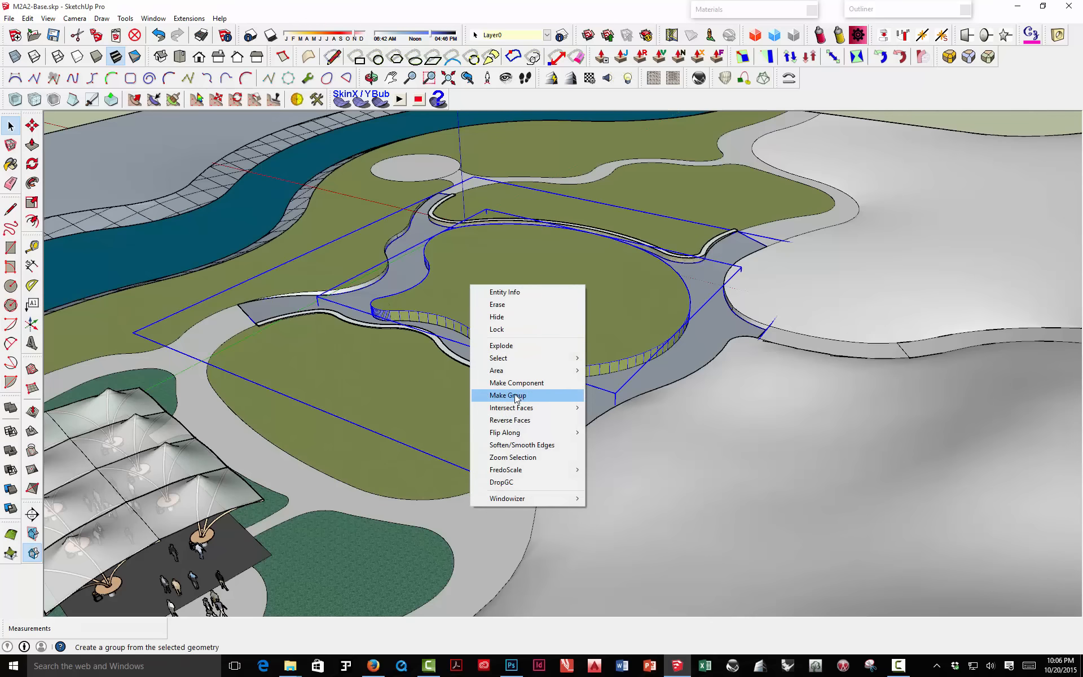
pyautogui.click(440, 421)
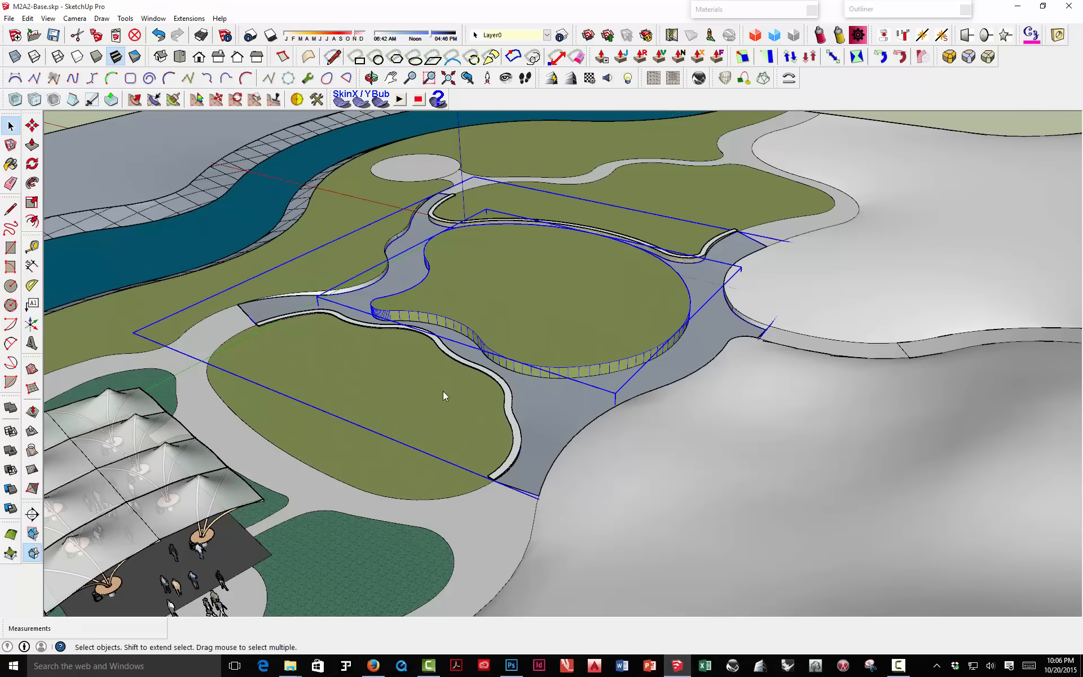
# Step: Delete the extruded planting-area group, keeping the intersection outline on the skin
pyautogui.click(459, 360)
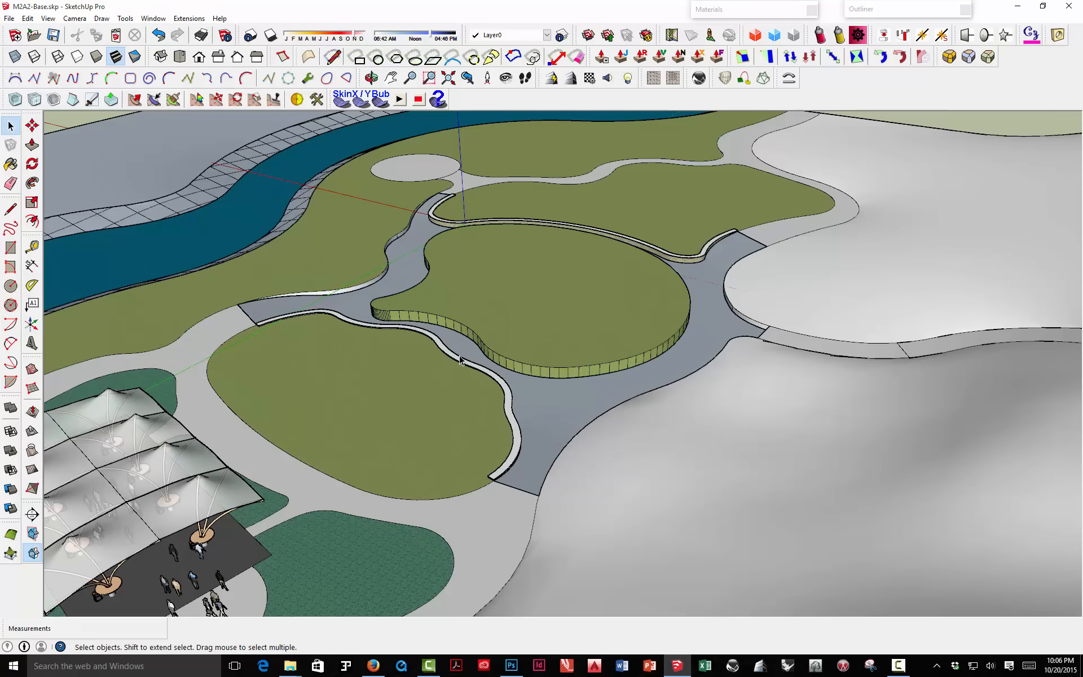
pyautogui.click(477, 310)
pyautogui.press('Delete')
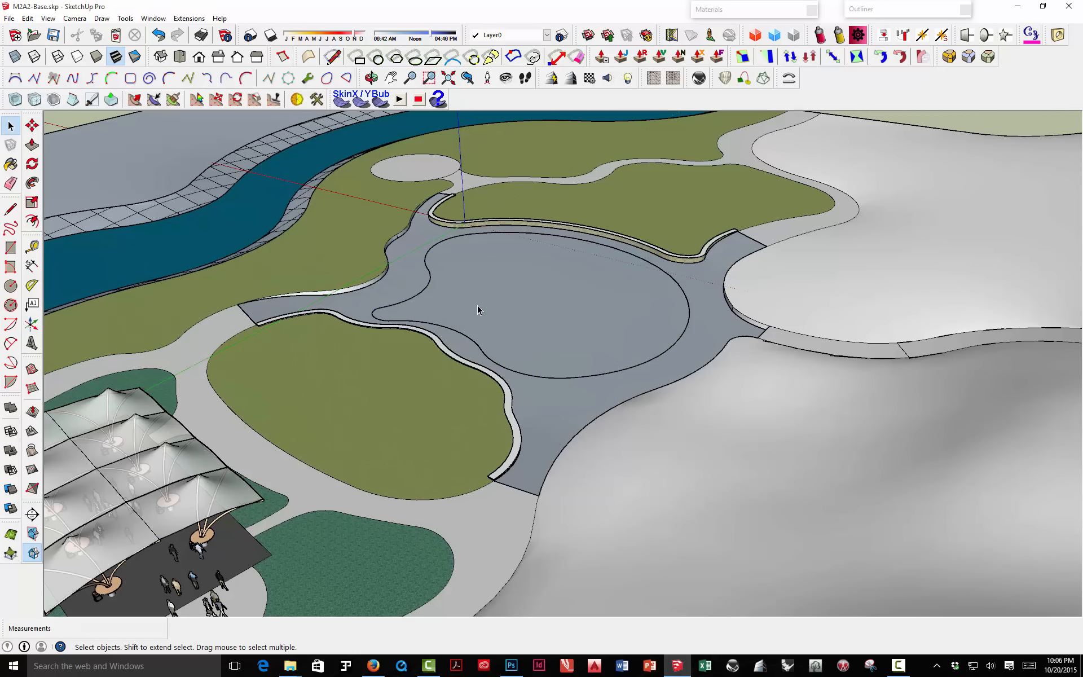
# Step: Cut the intersection outline of the planting area and paste it in place inside the skin group
pyautogui.click(430, 284)
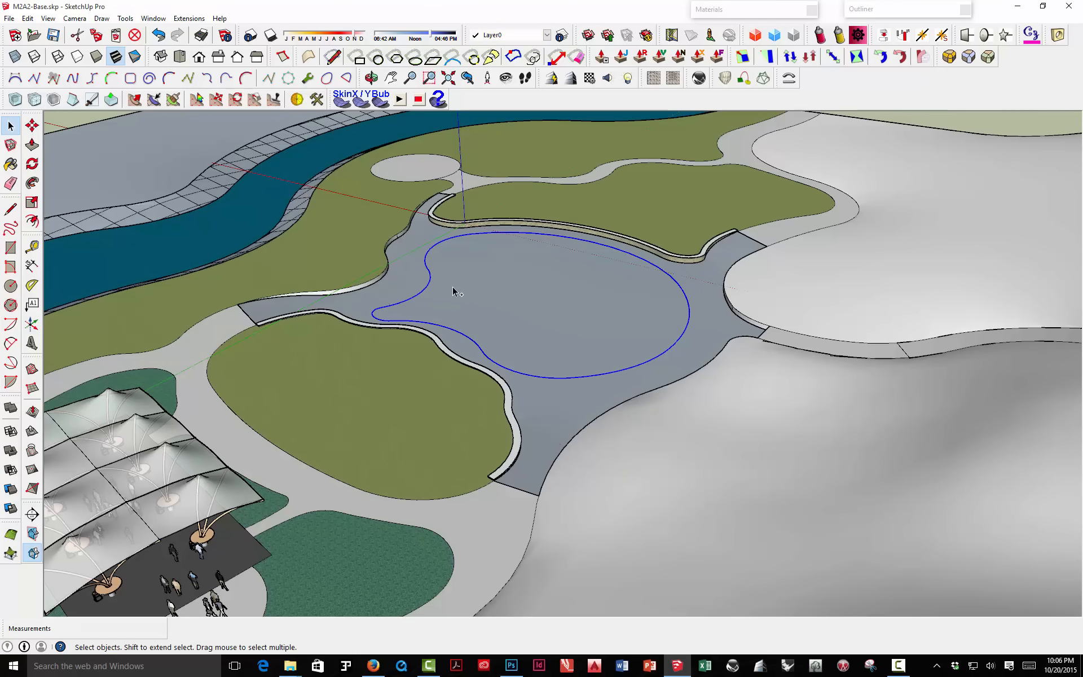
pyautogui.hotkey('ctrl', 't')
pyautogui.tripleClick(431, 286)
pyautogui.click(430, 286)
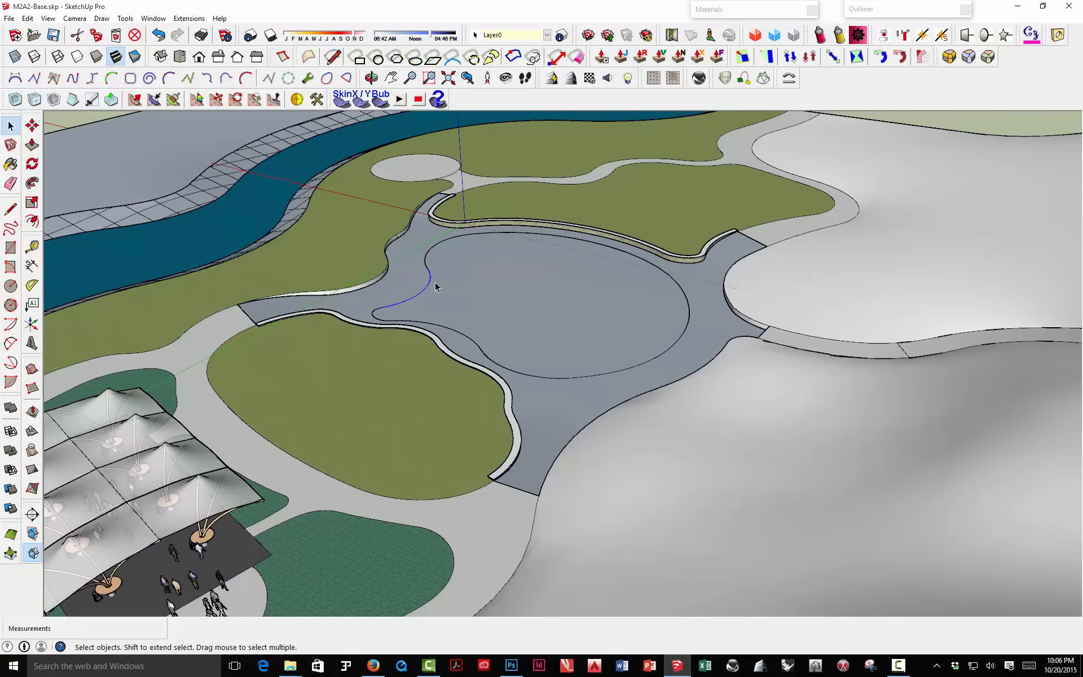
pyautogui.click(452, 294)
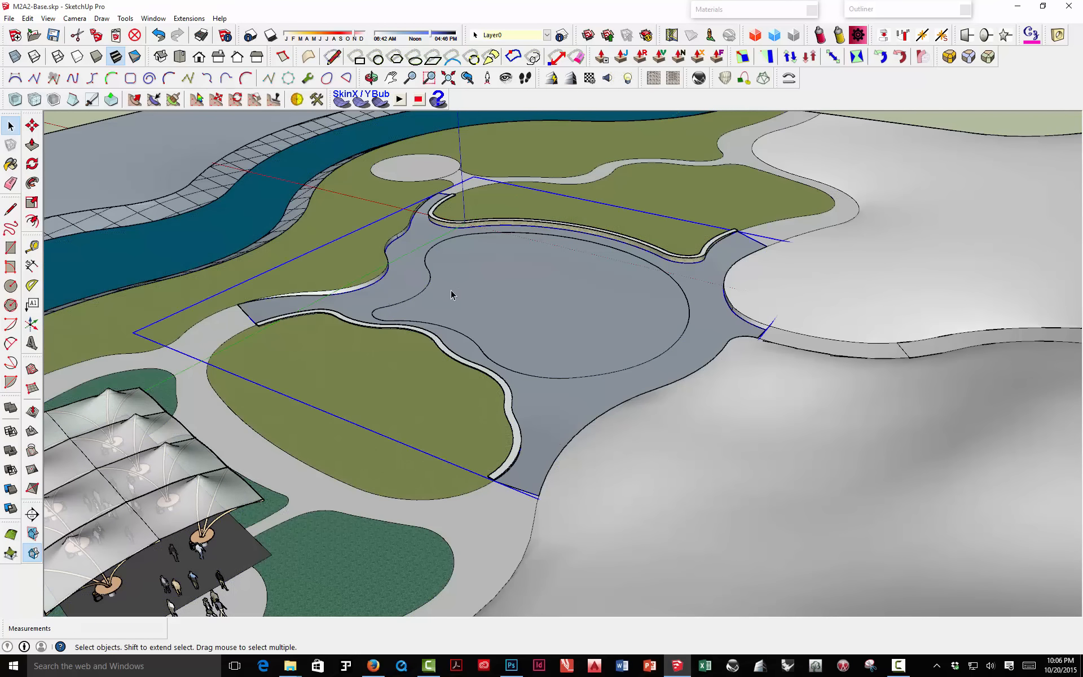
pyautogui.doubleClick(419, 319)
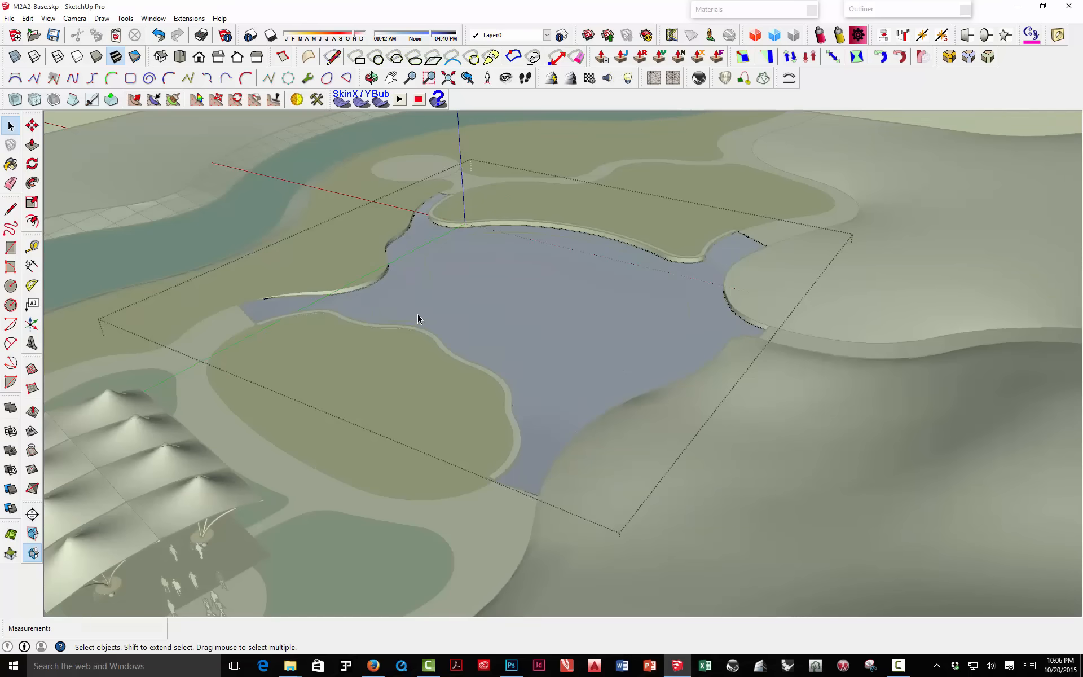
pyautogui.click(419, 309)
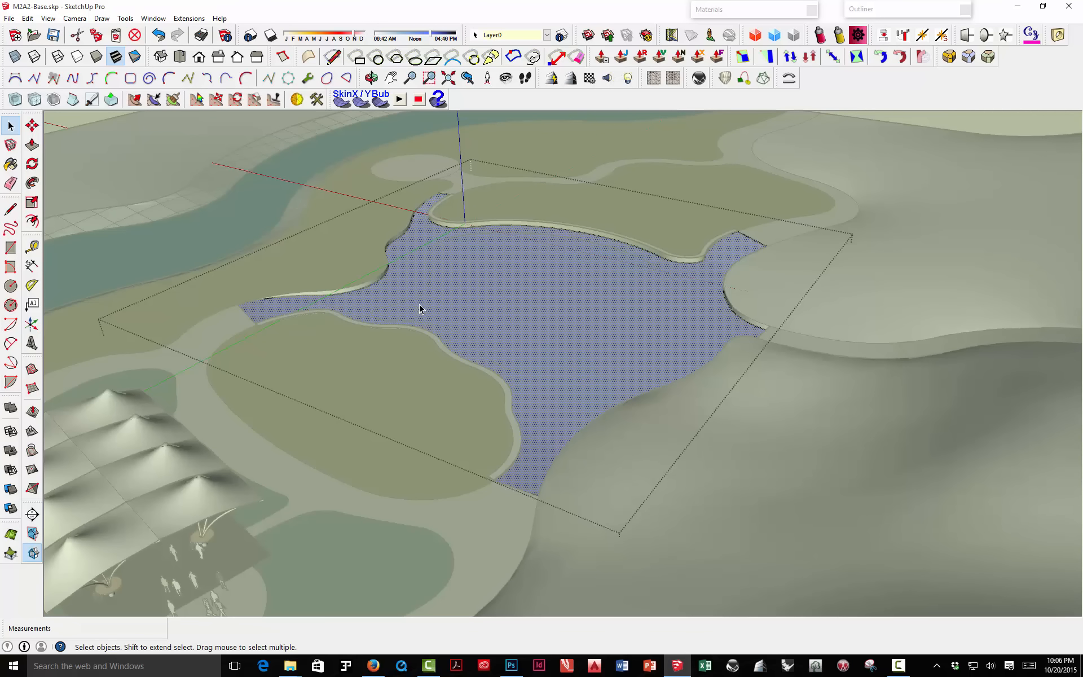
pyautogui.click(27, 18)
pyautogui.click(40, 97)
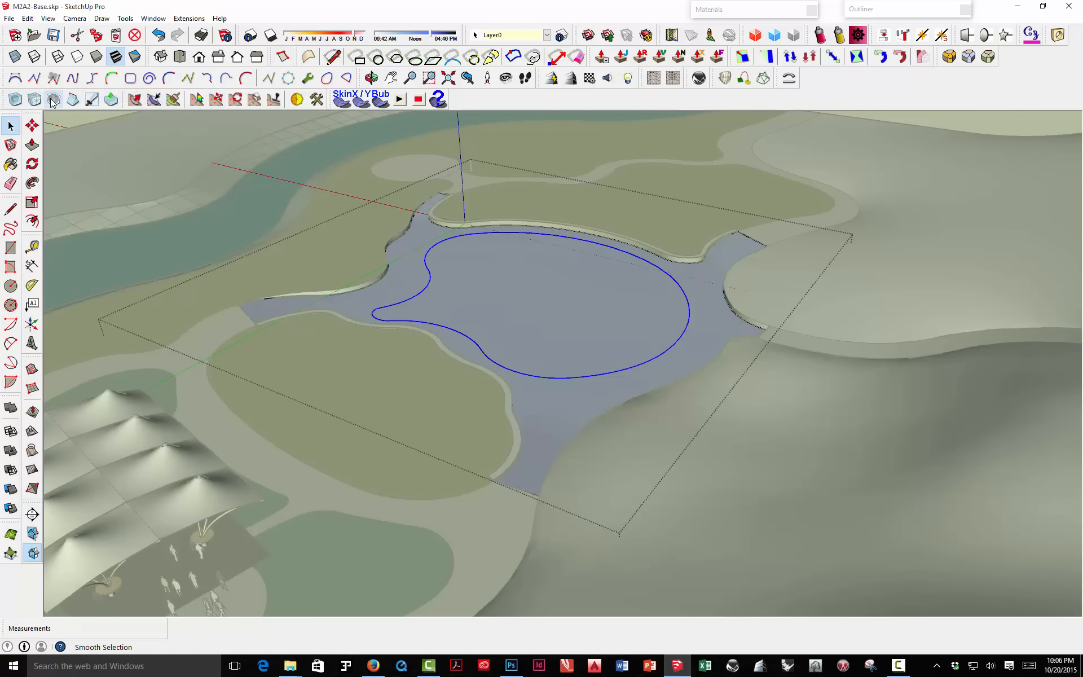
# Step: Select the skin faces inside and outside the outline and inspect their mesh by toggling hidden geometry on and off
pyautogui.click(490, 299)
pyautogui.click(409, 273)
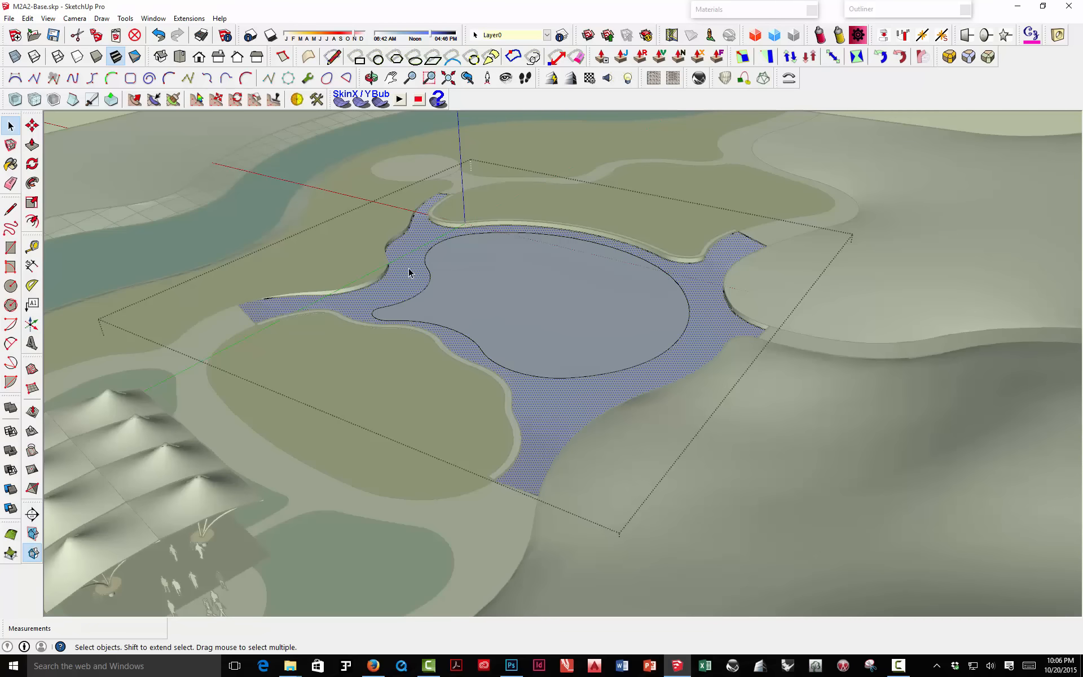
pyautogui.click(48, 18)
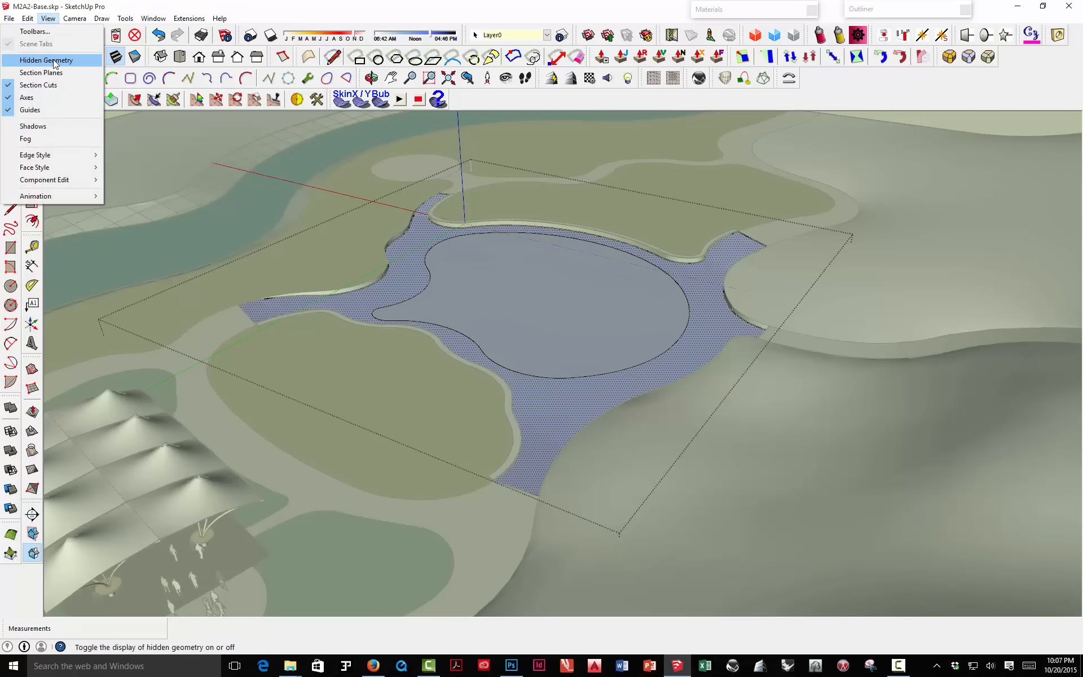
pyautogui.click(42, 50)
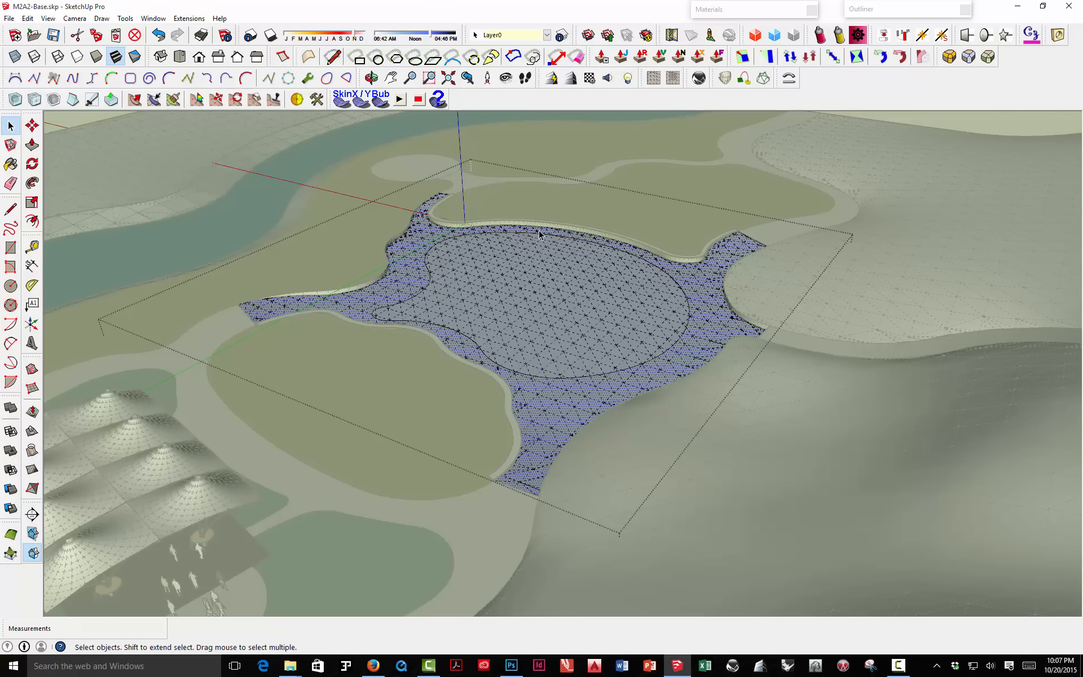
pyautogui.click(48, 18)
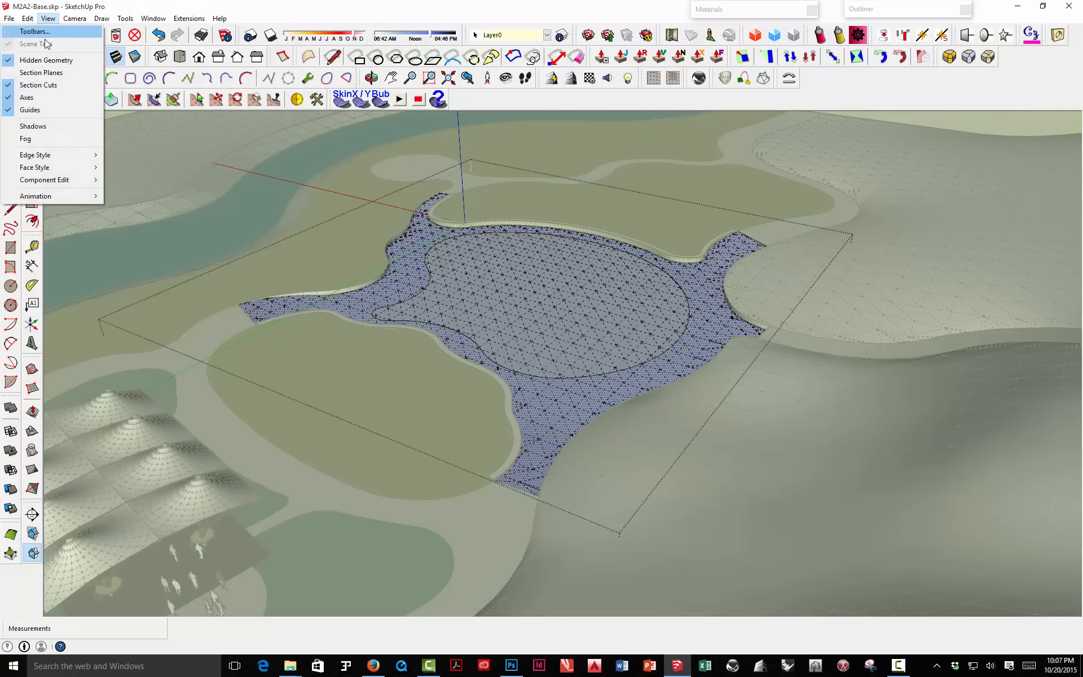
pyautogui.click(45, 60)
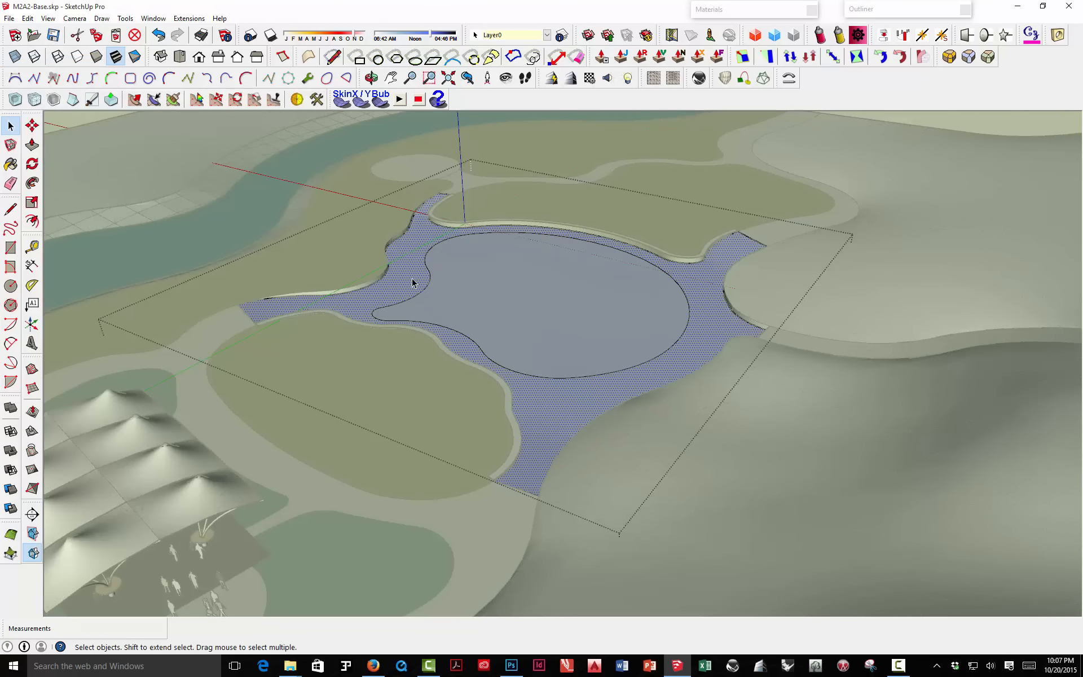
# Step: Check what is selectable around the planting-area outline by selecting its face, leaving the skin group, and selecting the landscape and skin group
pyautogui.click(505, 303)
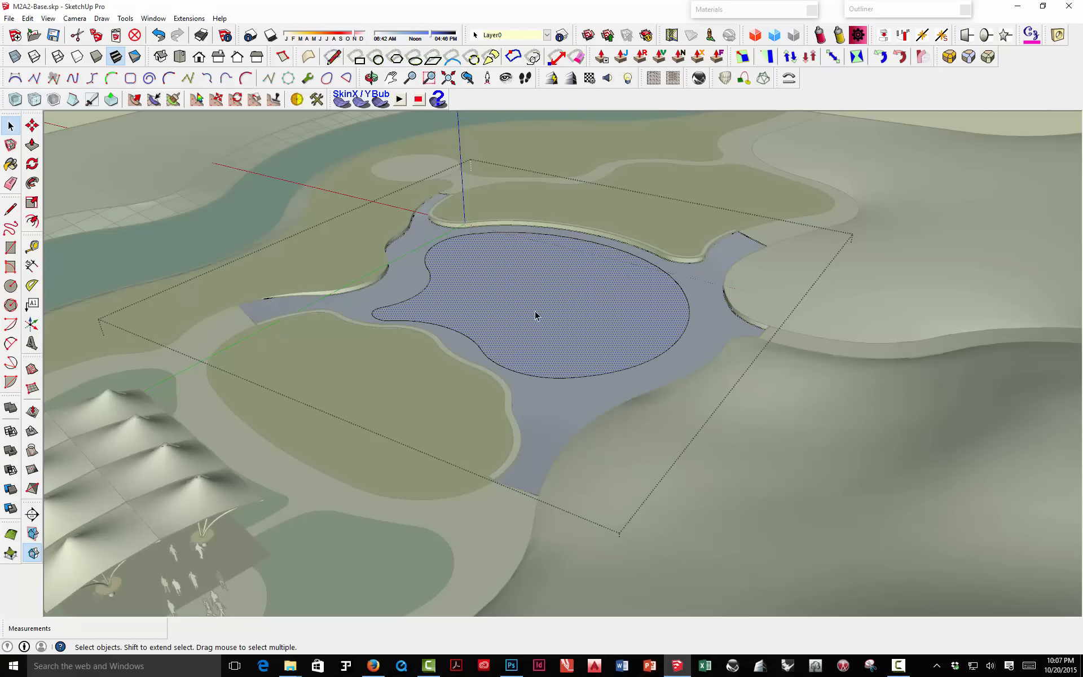
pyautogui.click(377, 154)
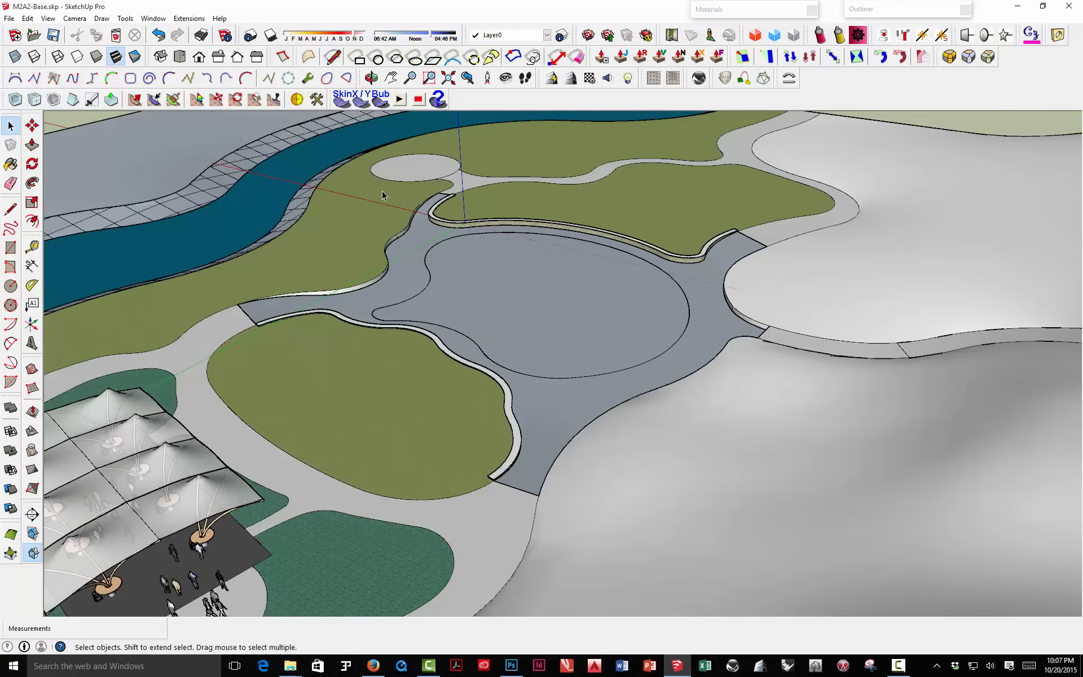
pyautogui.click(431, 275)
pyautogui.tripleClick(428, 273)
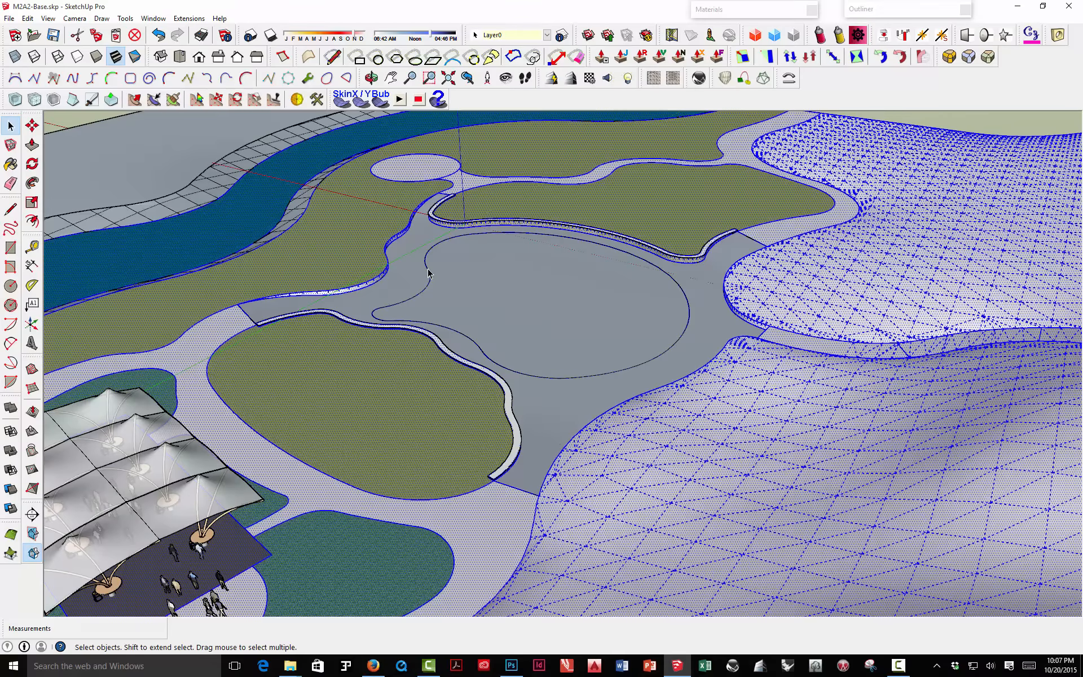
pyautogui.click(428, 273)
pyautogui.doubleClick(442, 282)
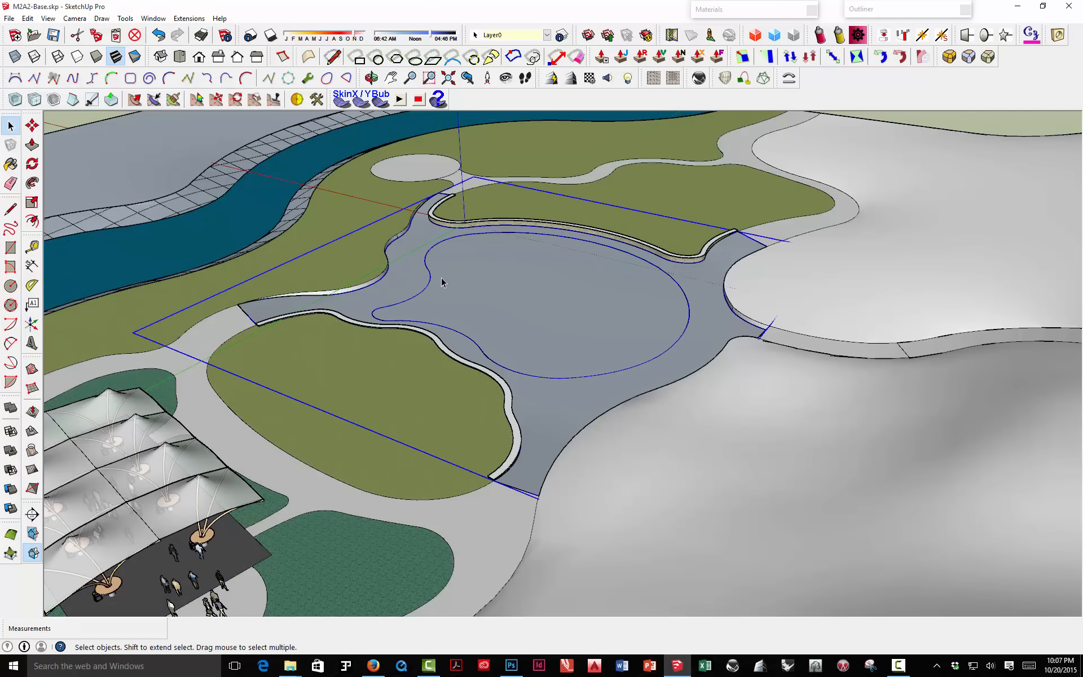
pyautogui.click(113, 113)
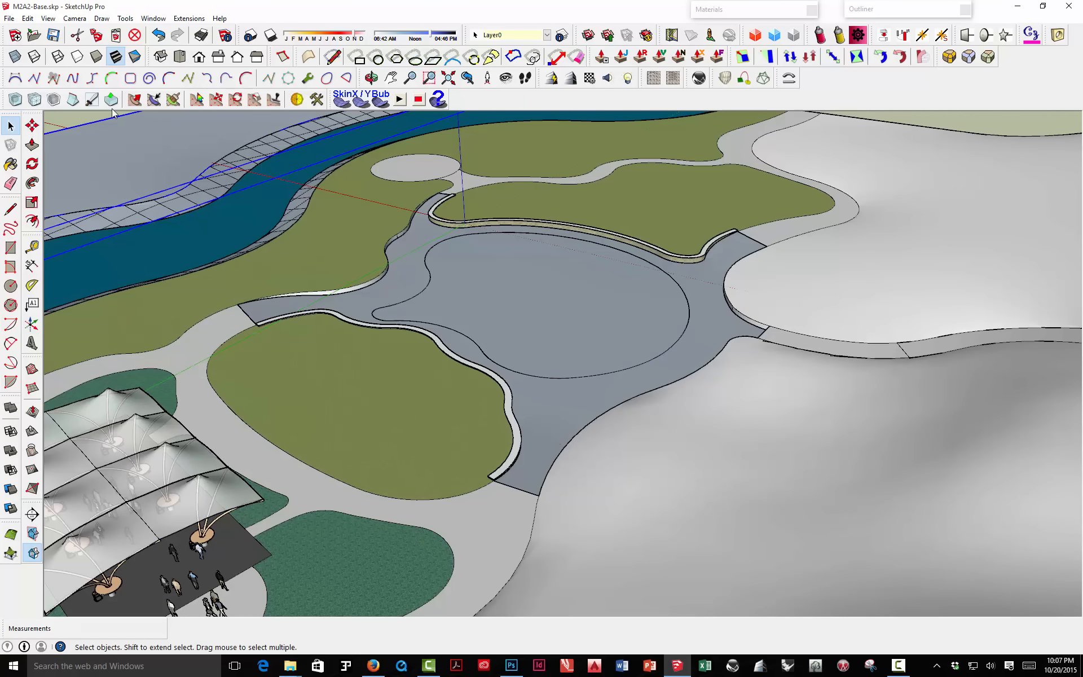
pyautogui.click(73, 117)
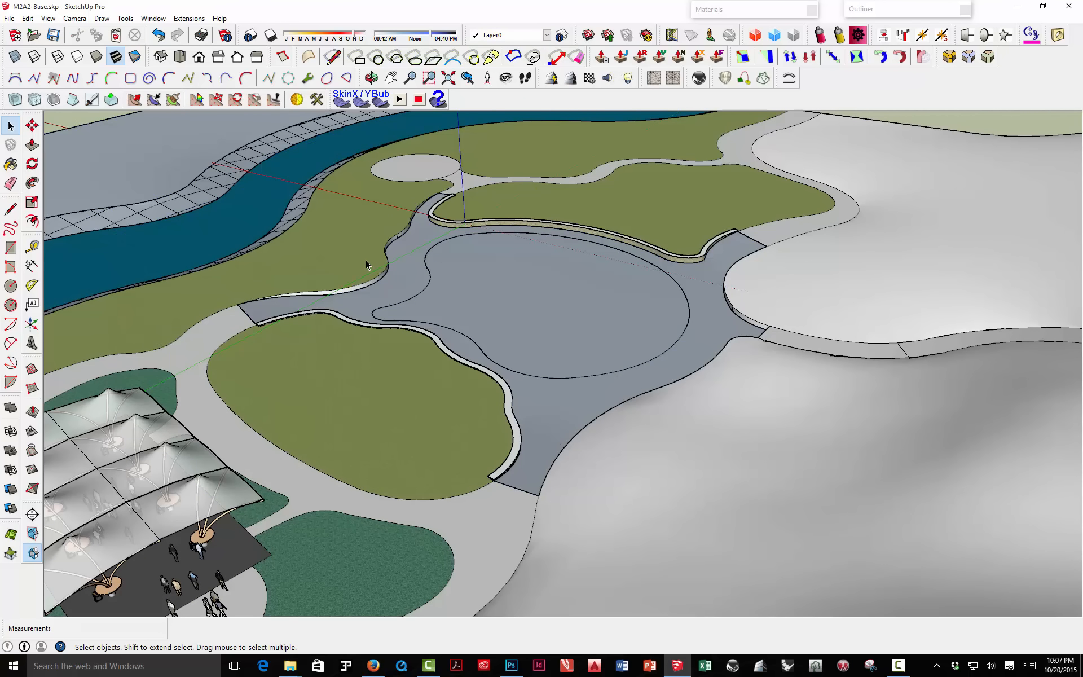
# Step: Try to erase the planting-area outline from outside the skin group and undo the erasure
pyautogui.press('e')
pyautogui.moveTo(426, 291)
pyautogui.mouseDown()
pyautogui.moveTo(428, 275)
pyautogui.moveTo(452, 260)
pyautogui.mouseUp()
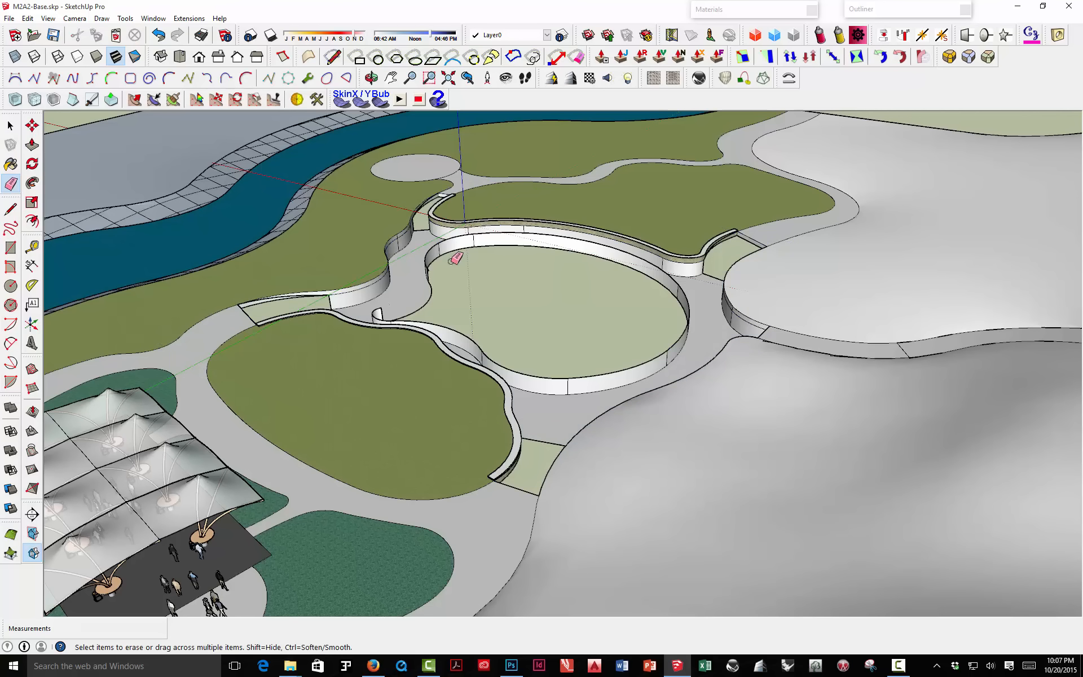
pyautogui.hotkey('ctrl', 'z')
# Step: Reopen the skin group, select its outer face and the planting-area outline to check the split, and leave the group
pyautogui.press('space')
pyautogui.doubleClick(438, 269)
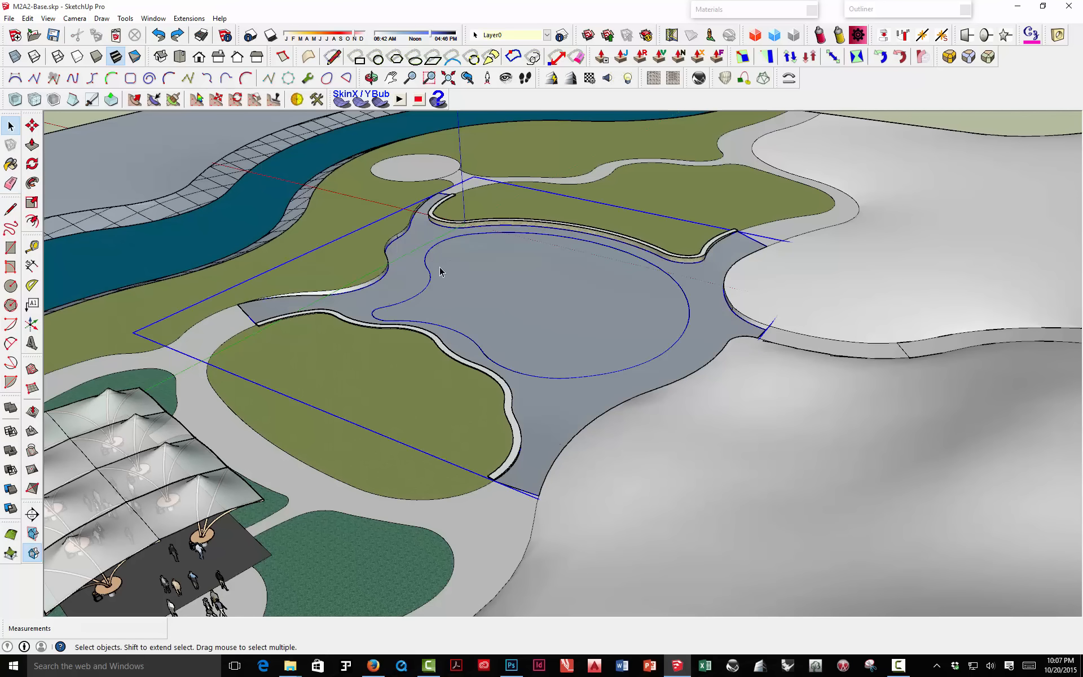
pyautogui.doubleClick(440, 271)
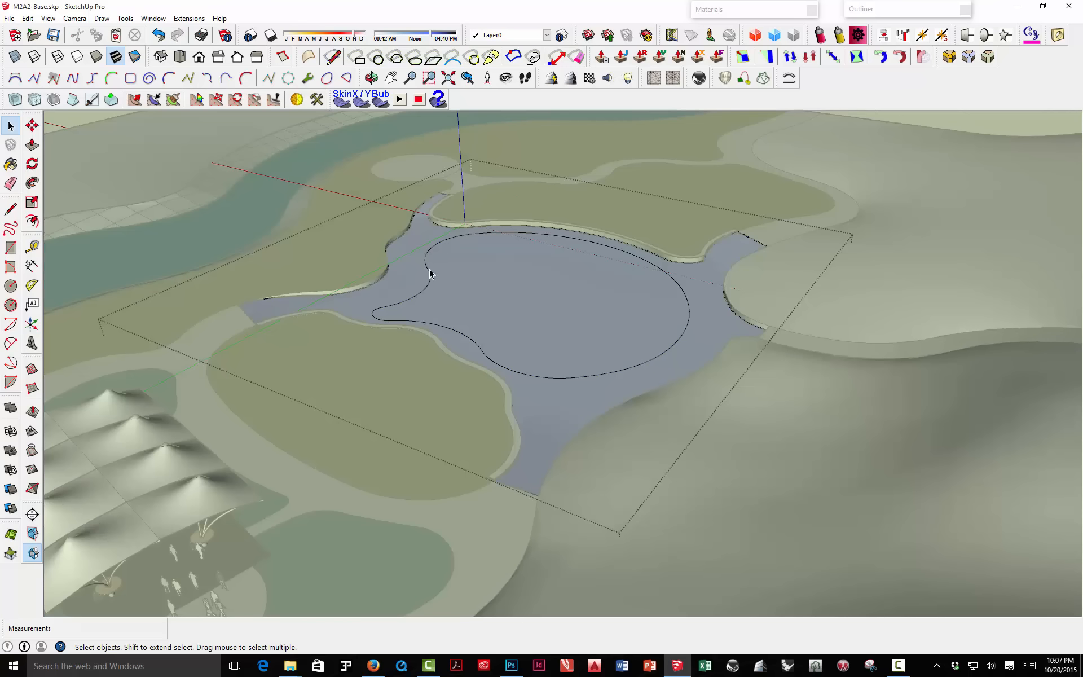
pyautogui.click(430, 273)
pyautogui.click(421, 260)
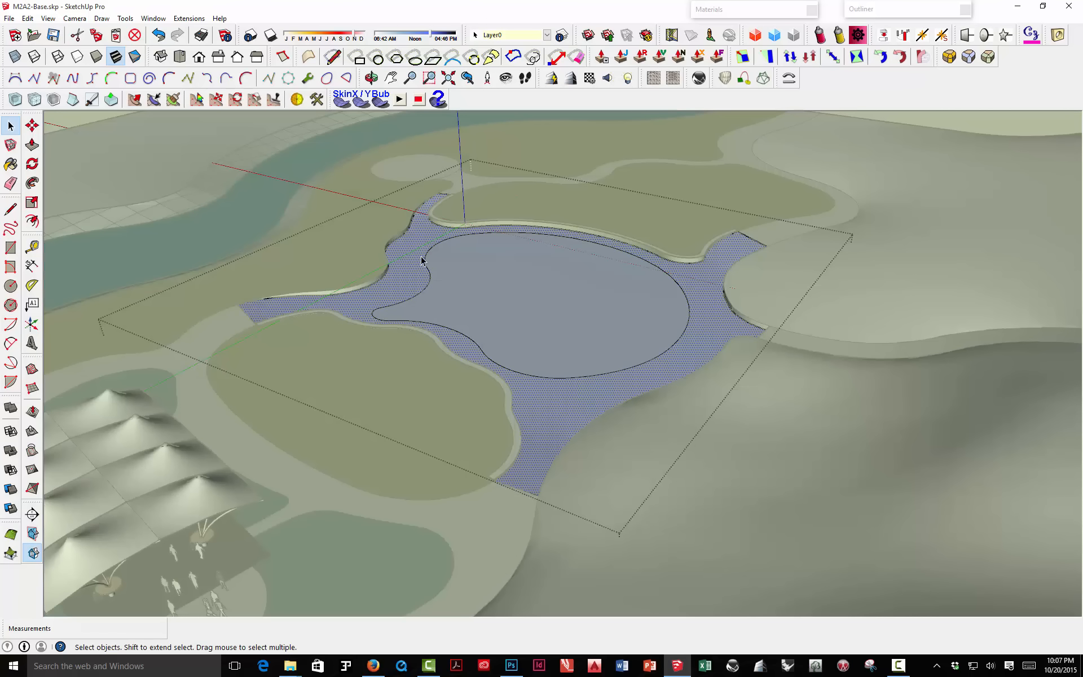
pyautogui.doubleClick(440, 255)
pyautogui.doubleClick(410, 249)
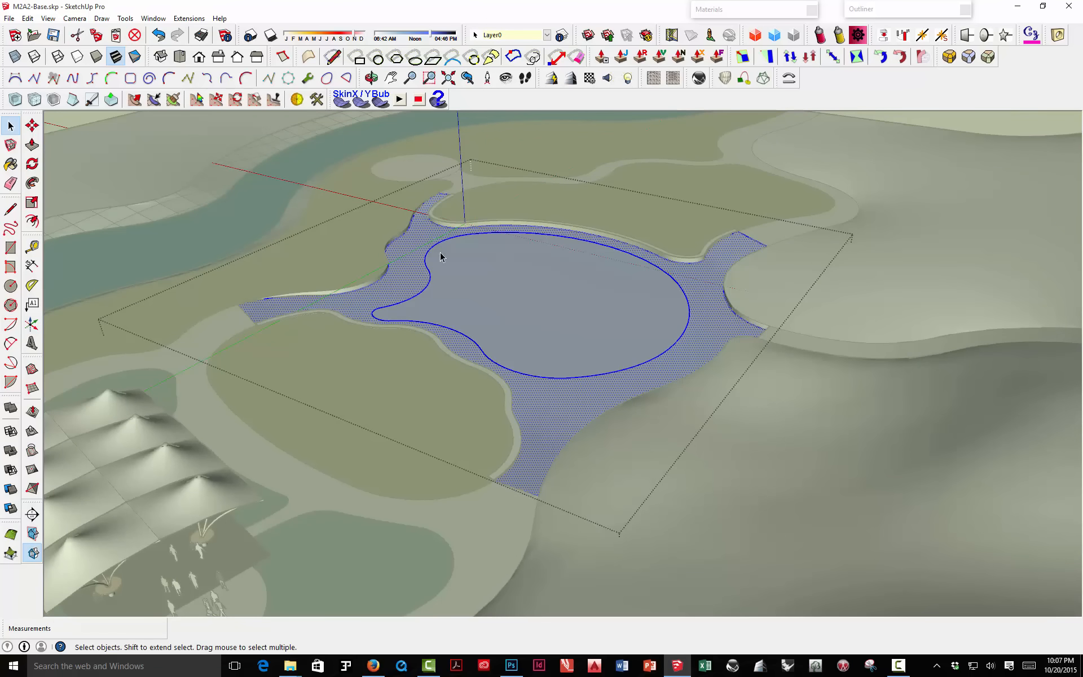
pyautogui.click(555, 163)
# Step: Paint the whole skin group with the Stone_Masonry_Multi material from the Stone collection
pyautogui.scroll(3, 553, 353)
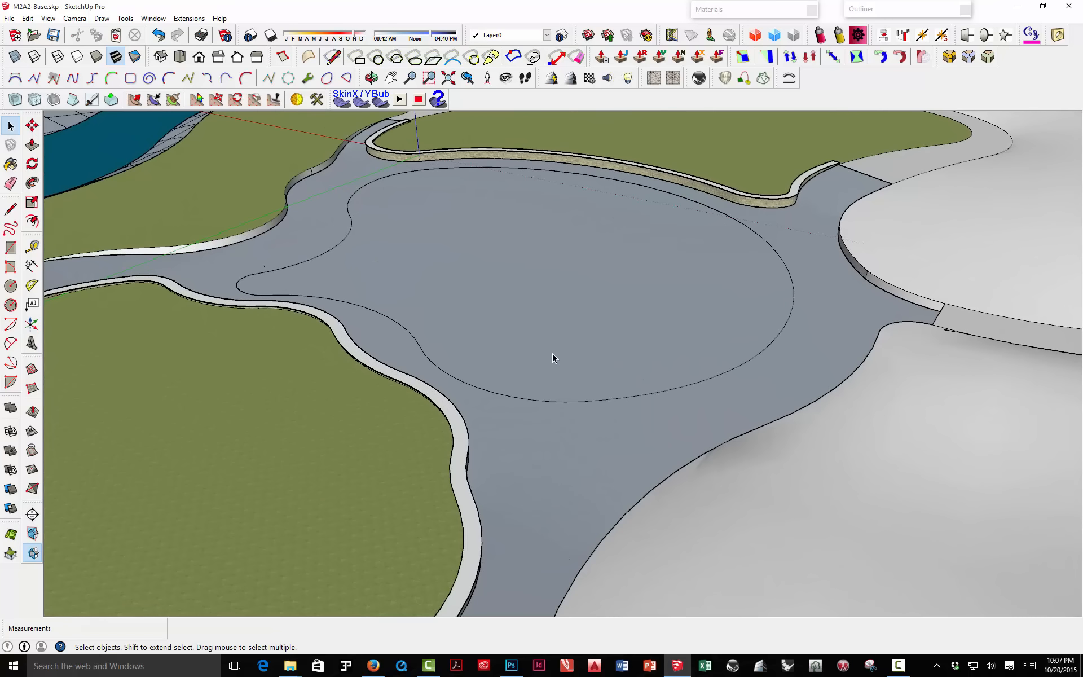
pyautogui.moveTo(552, 353); pyautogui.dragTo(268, 303, button='middle')
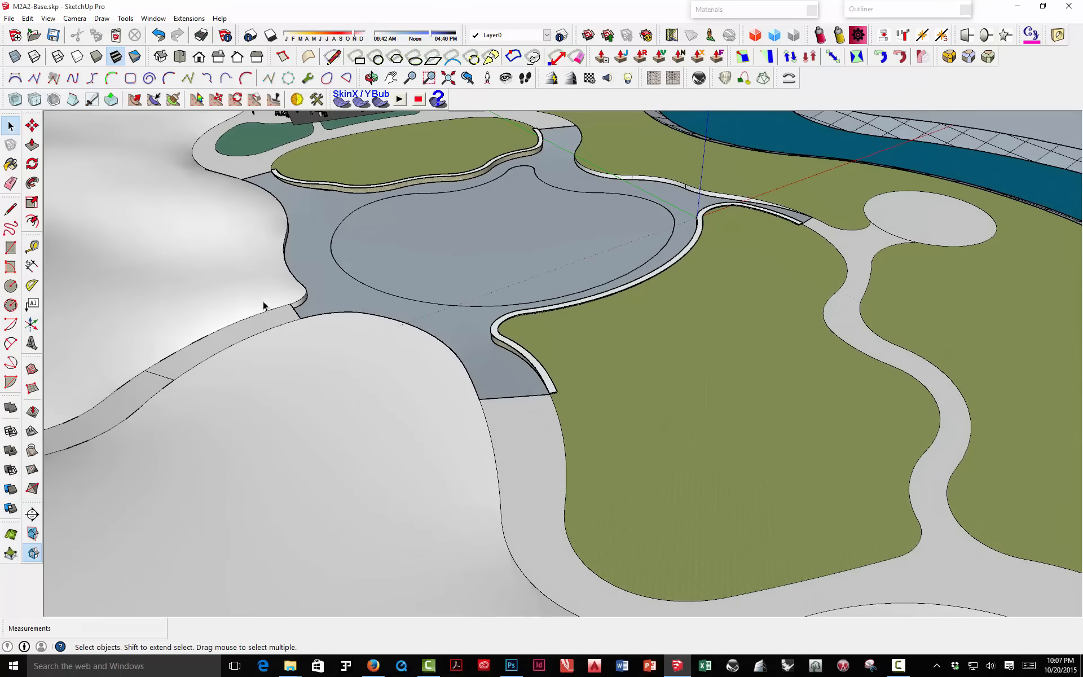
pyautogui.scroll(5, 327, 204)
pyautogui.scroll(-1, 363, 291)
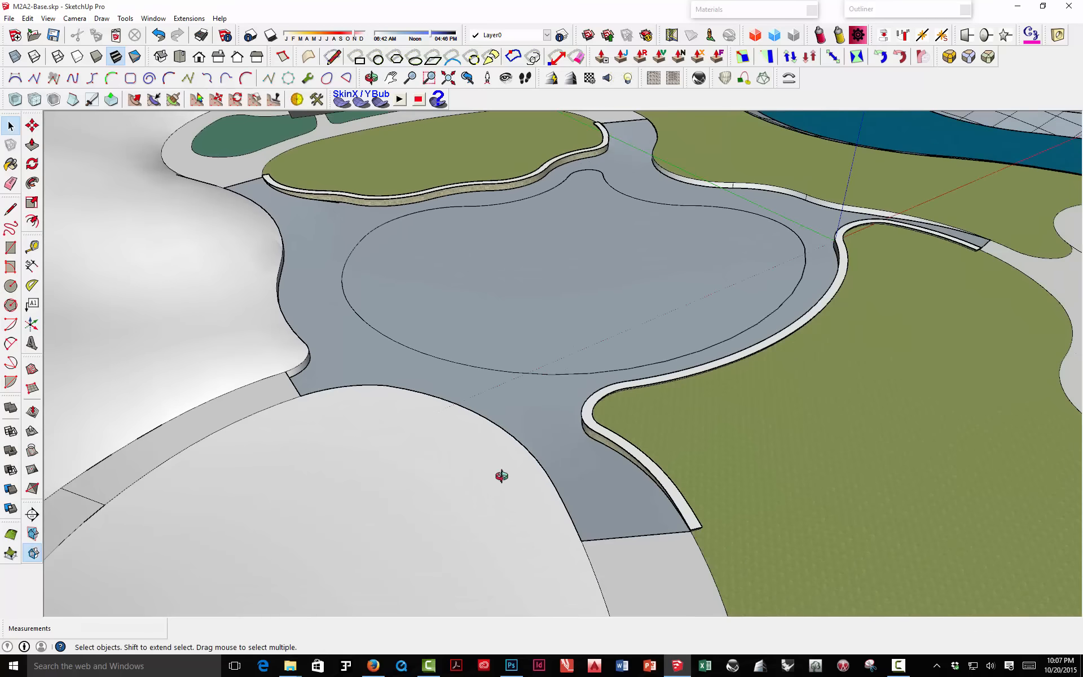
pyautogui.moveTo(502, 476); pyautogui.dragTo(880, 469, button='middle')
pyautogui.moveTo(627, 317); pyautogui.dragTo(660, 319, button='middle')
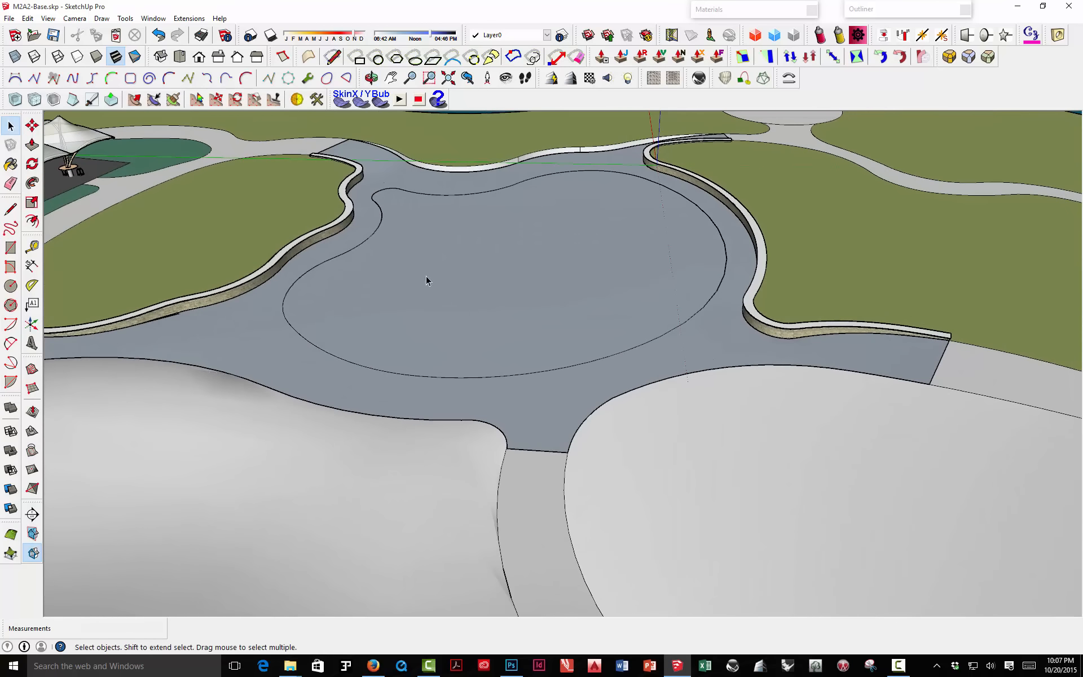
pyautogui.click(11, 164)
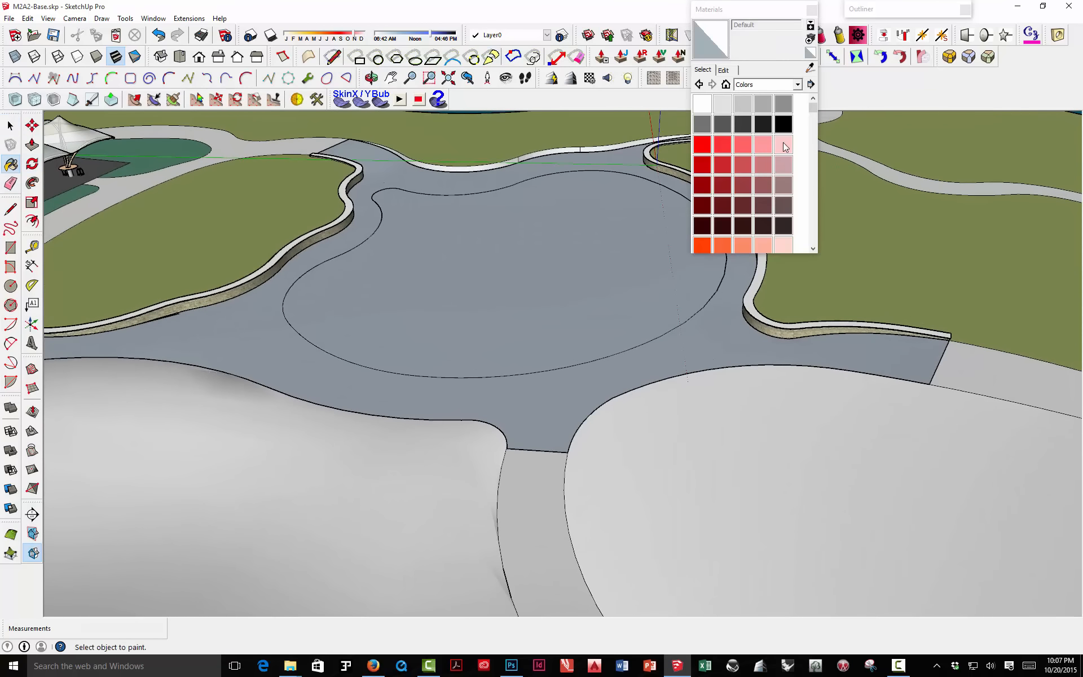
pyautogui.click(796, 84)
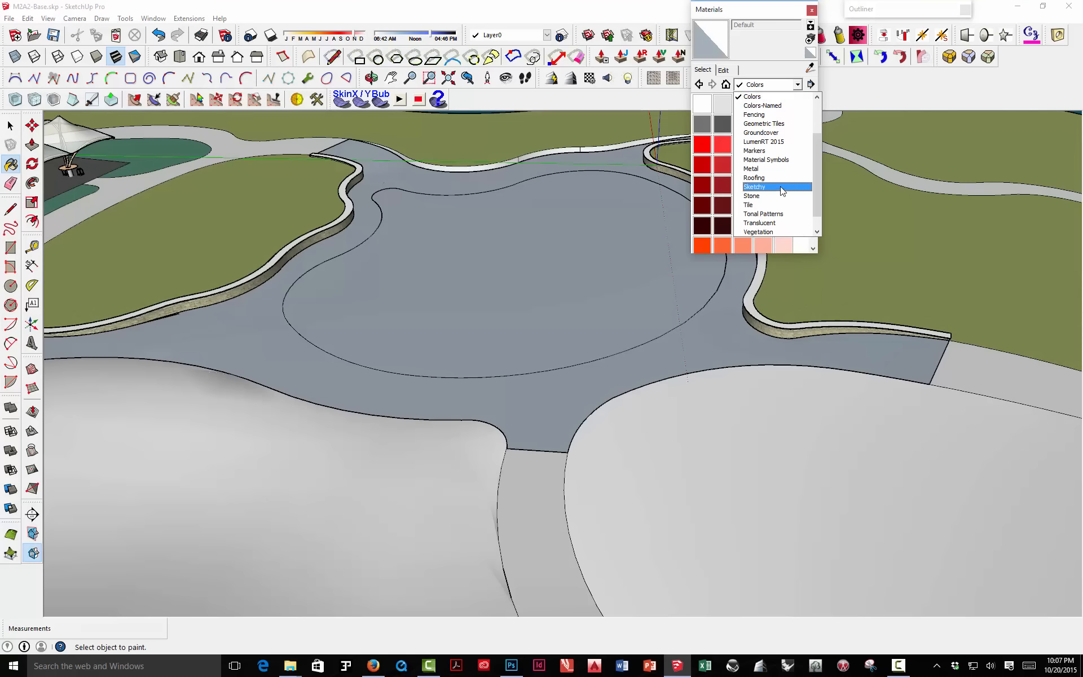
pyautogui.click(753, 196)
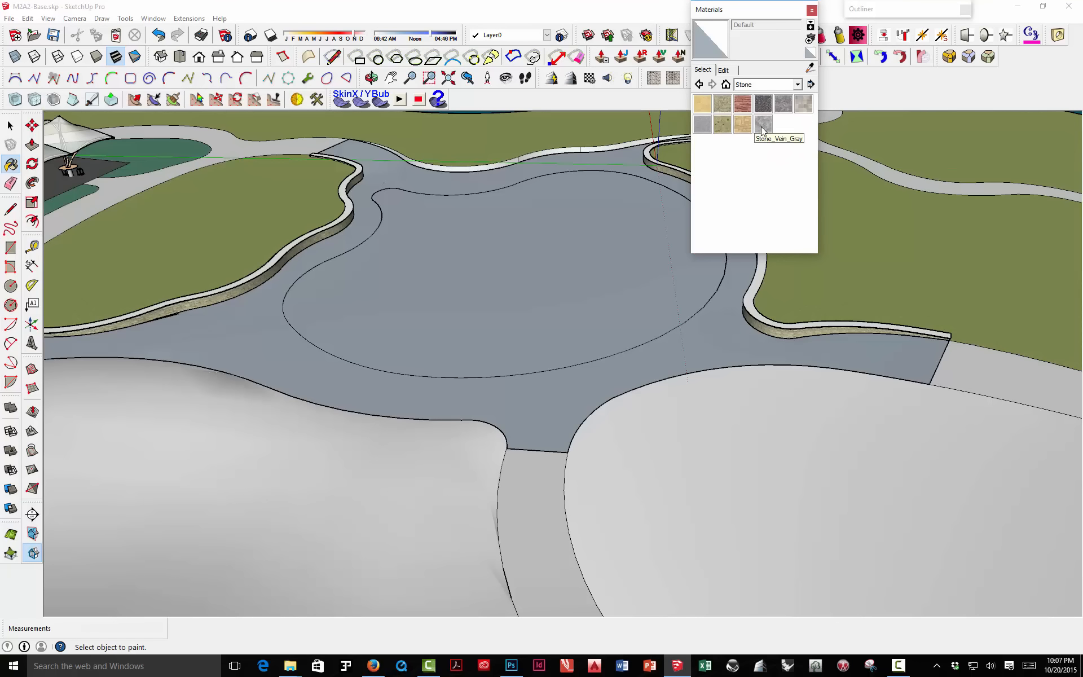
pyautogui.click(803, 104)
pyautogui.click(732, 304)
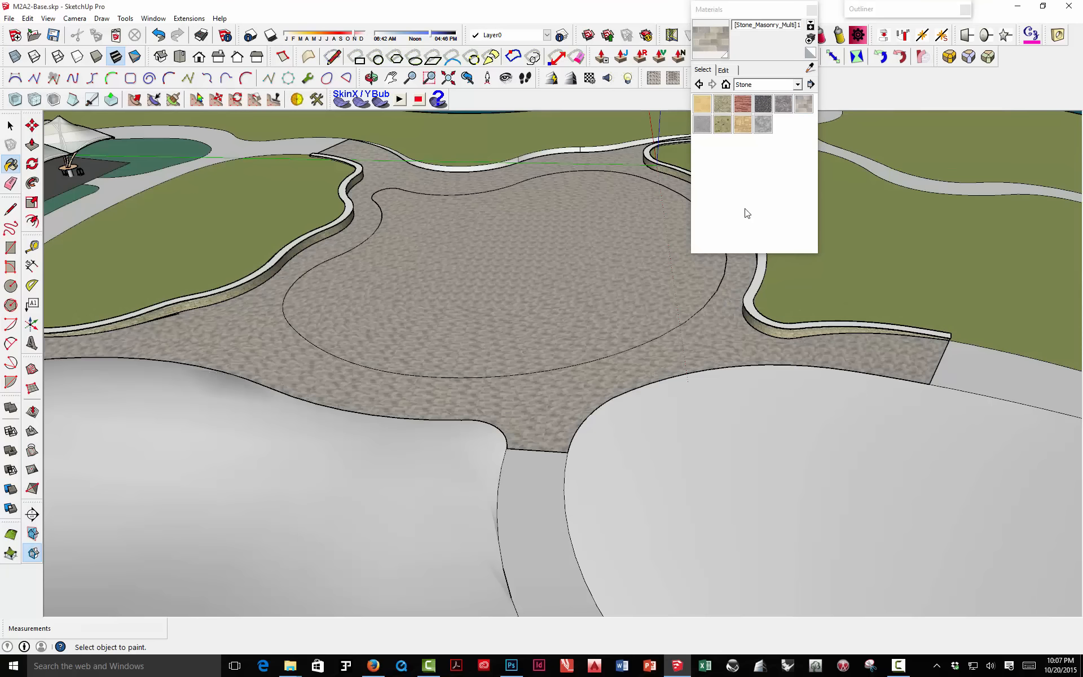
# Step: Paint the footpaths adjoining the skin with the same Stone_Masonry_Multi material
pyautogui.click(969, 354)
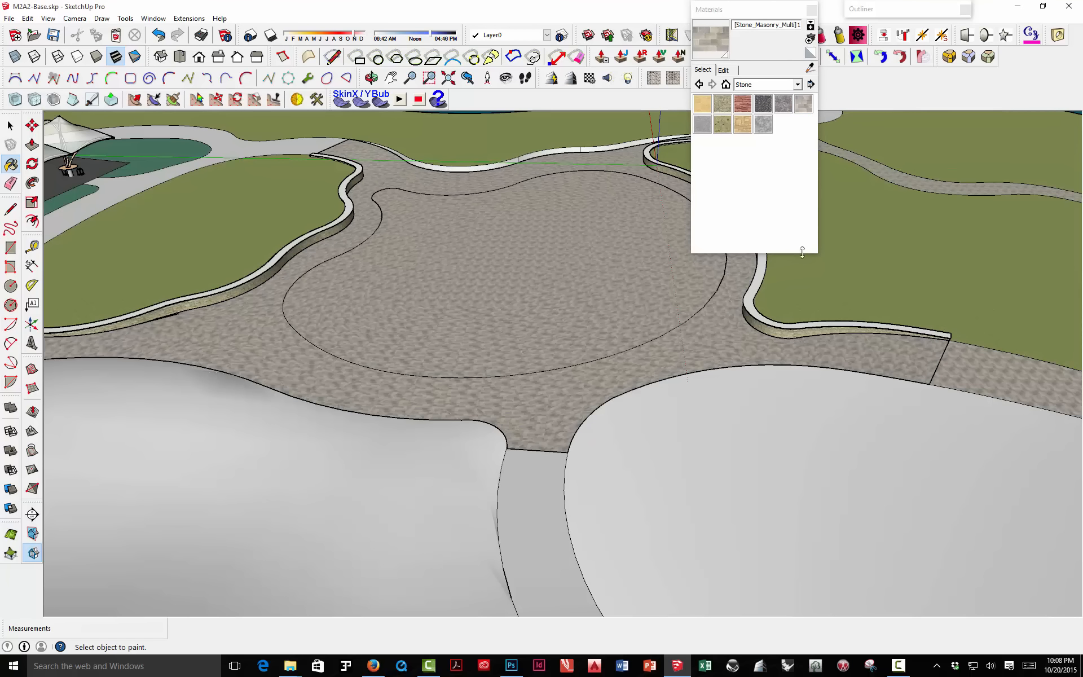
pyautogui.click(320, 141)
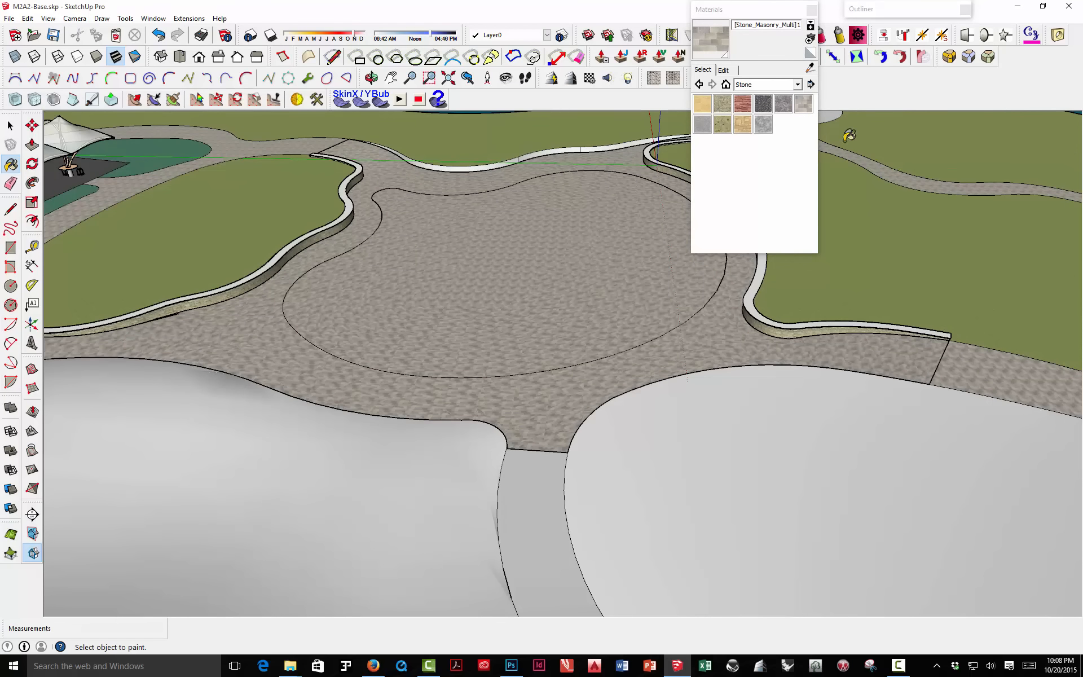
pyautogui.click(756, 10)
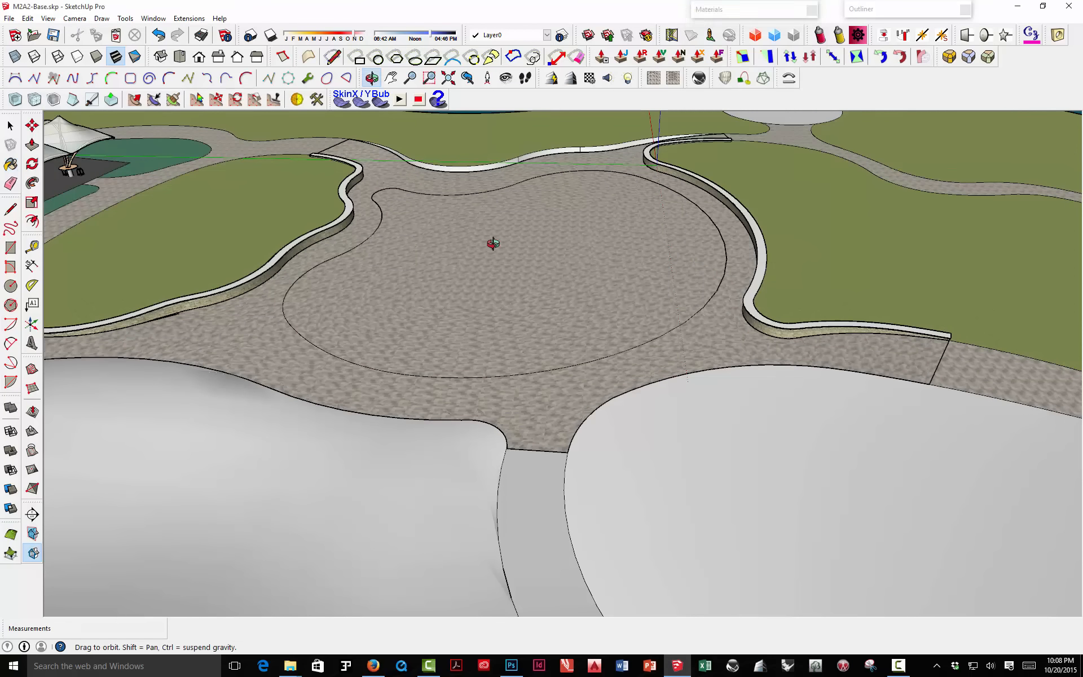
# Step: Inside the skin group, paint the planting-area face with the Vegetation_Ivy_Hedera material from the Vegetation collection
pyautogui.moveTo(495, 242); pyautogui.dragTo(370, 285, button='middle')
pyautogui.click(10, 126)
pyautogui.click(411, 311)
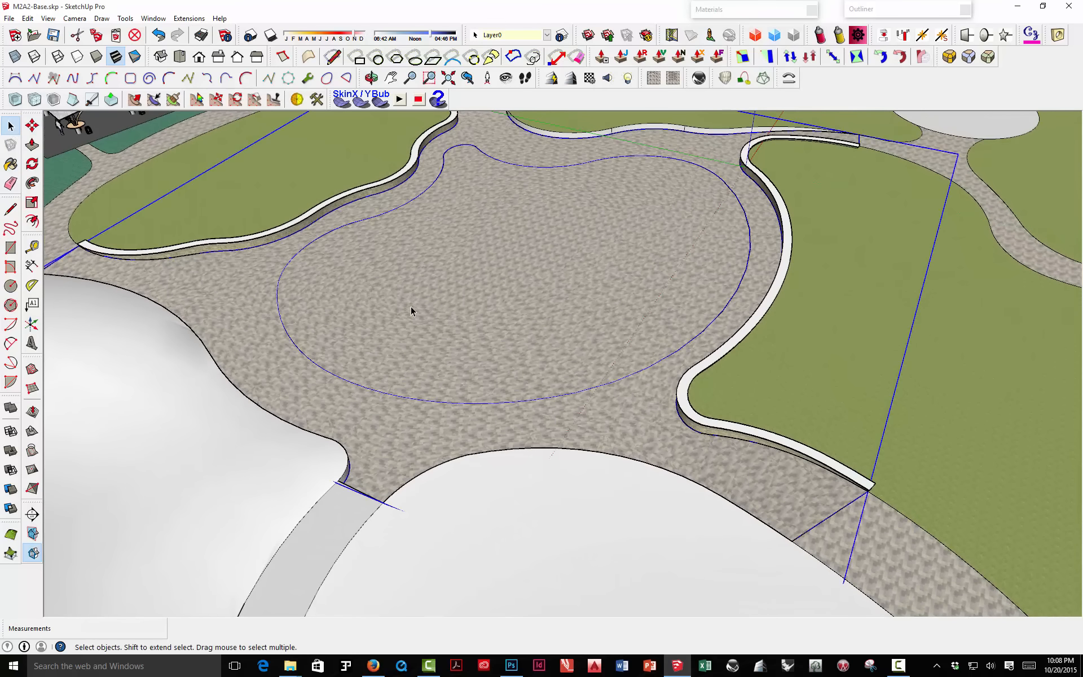
pyautogui.doubleClick(389, 306)
pyautogui.click(384, 305)
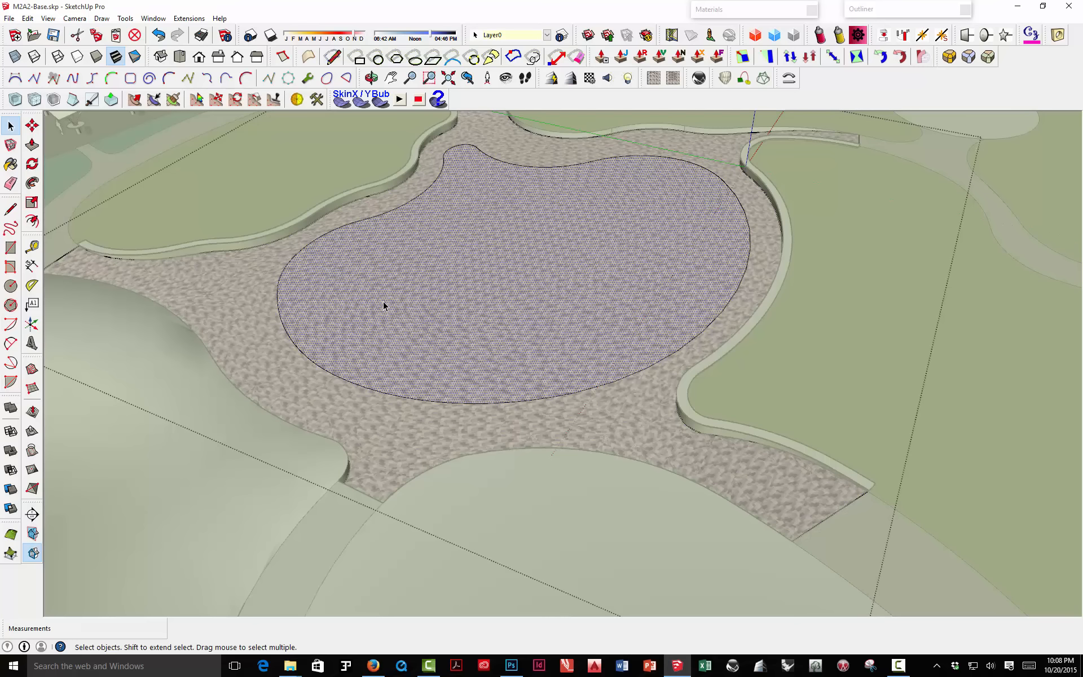
pyautogui.click(10, 164)
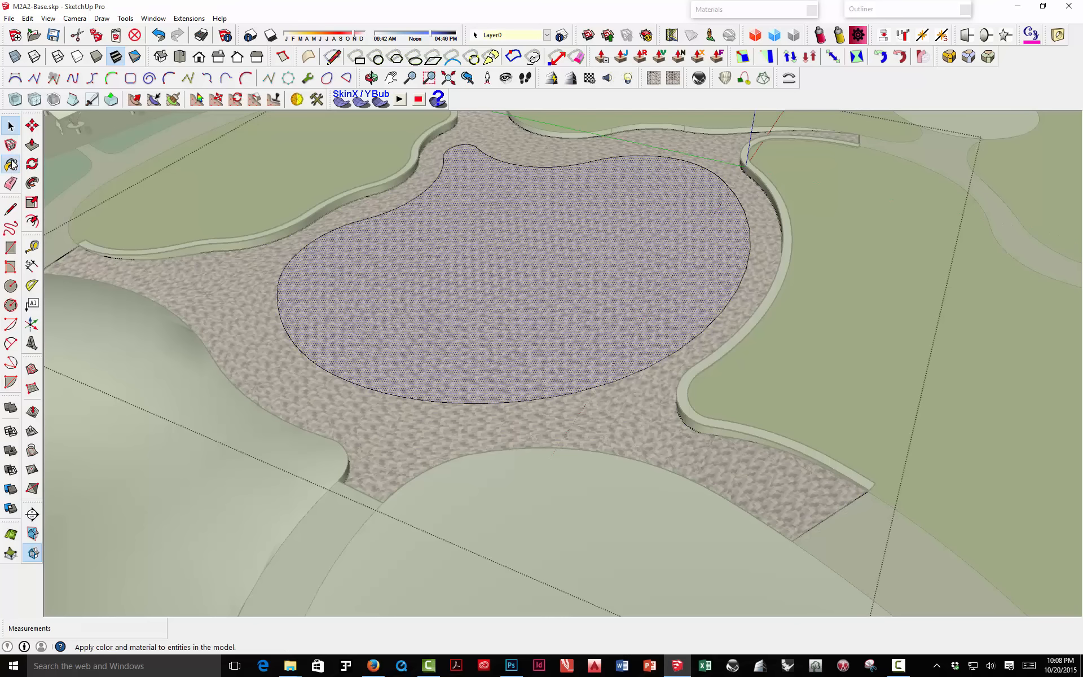
pyautogui.click(798, 84)
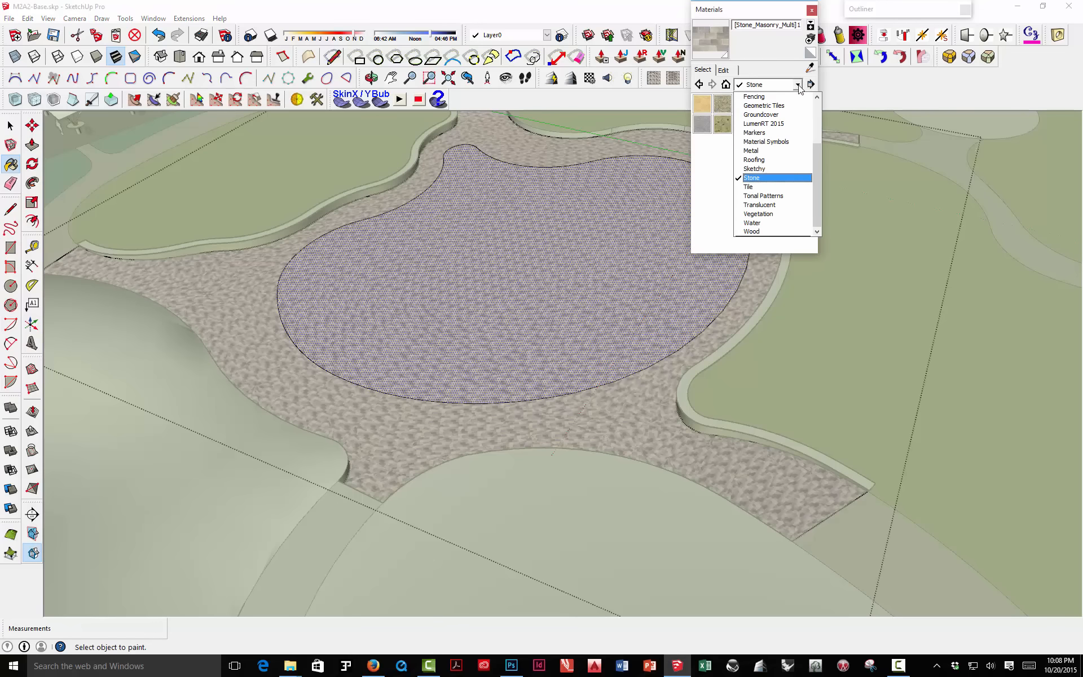
pyautogui.click(762, 215)
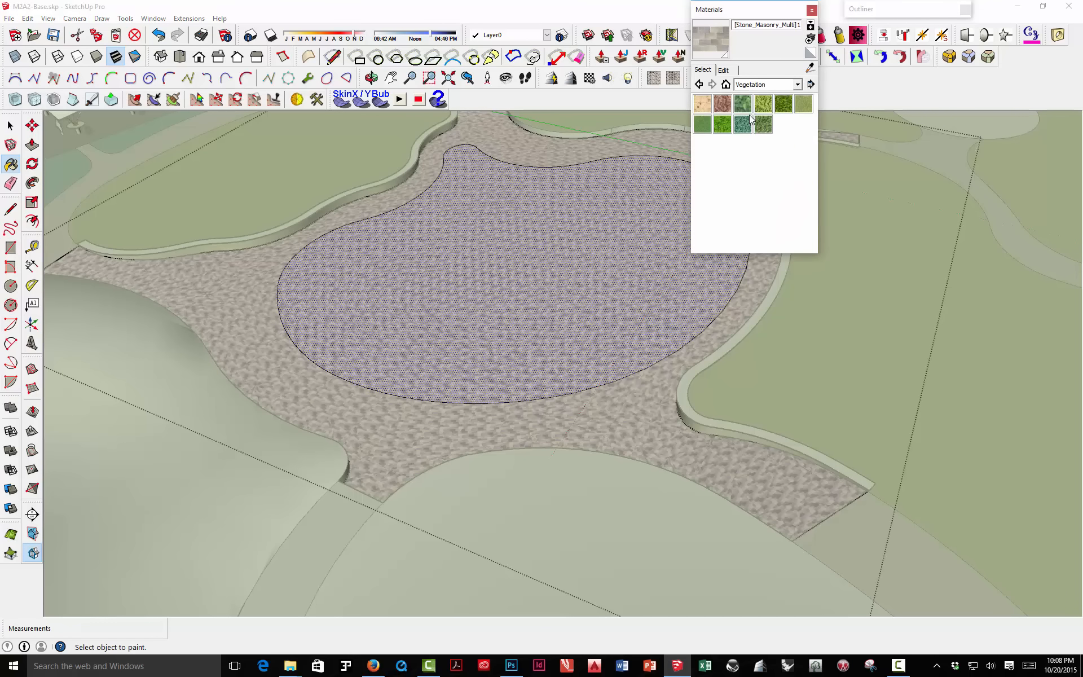
pyautogui.click(743, 123)
pyautogui.click(648, 206)
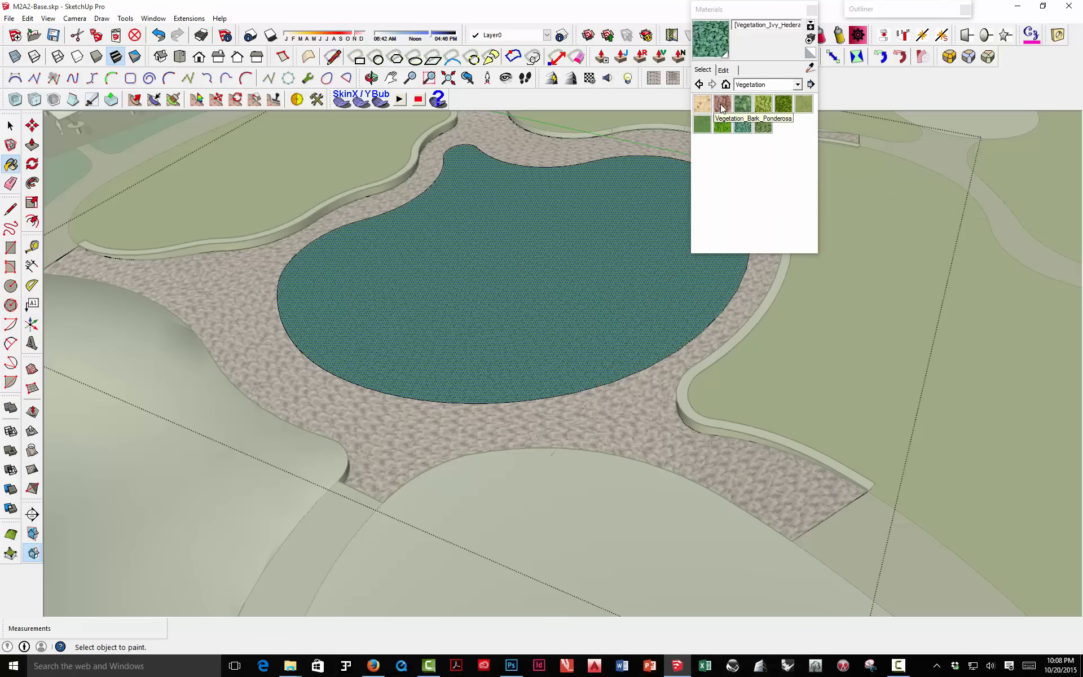
pyautogui.click(774, 12)
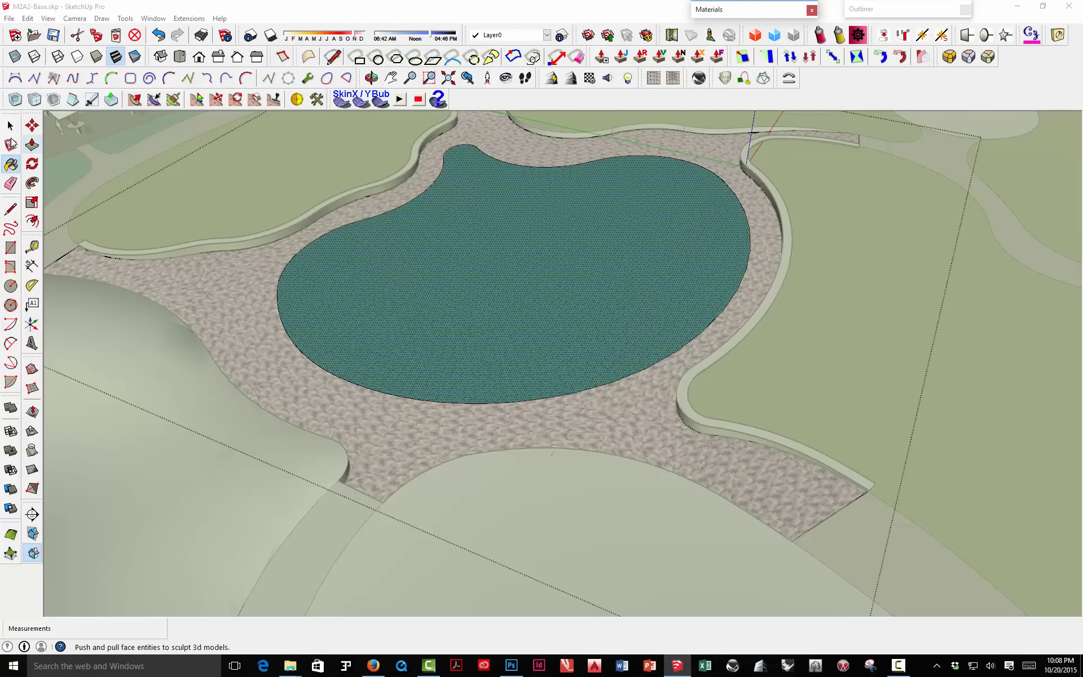
pyautogui.click(10, 126)
# Step: Try to group the planting-area face and its outline inside the skin group
pyautogui.scroll(-10, 188, 234)
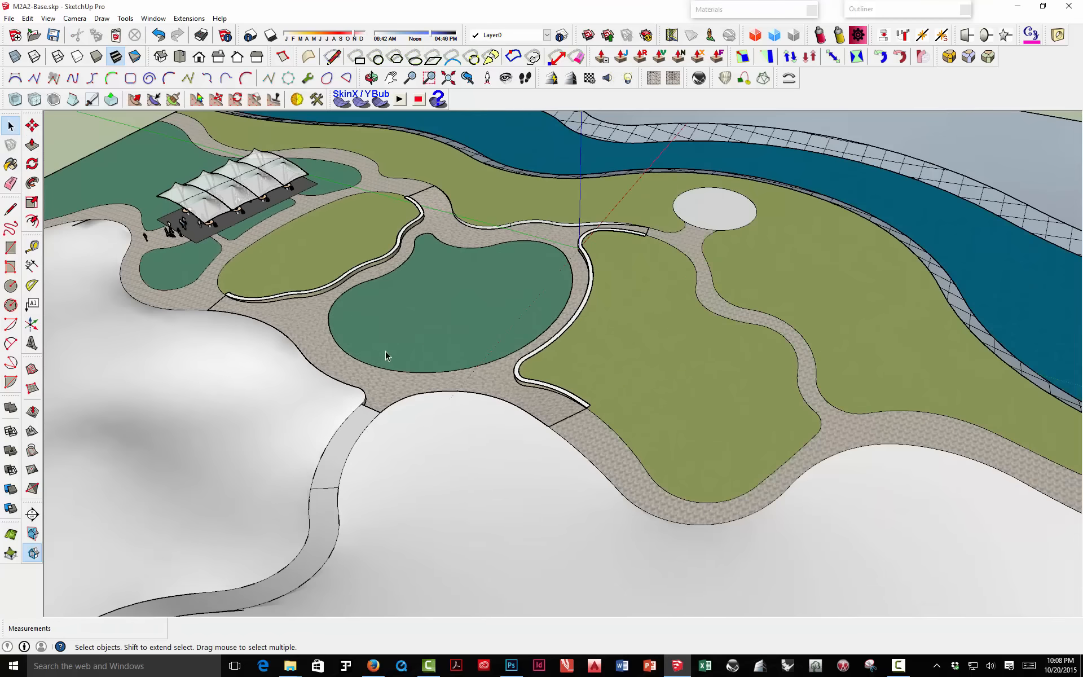
pyautogui.moveTo(385, 350); pyautogui.dragTo(416, 300, button='middle')
pyautogui.scroll(5, 415, 299)
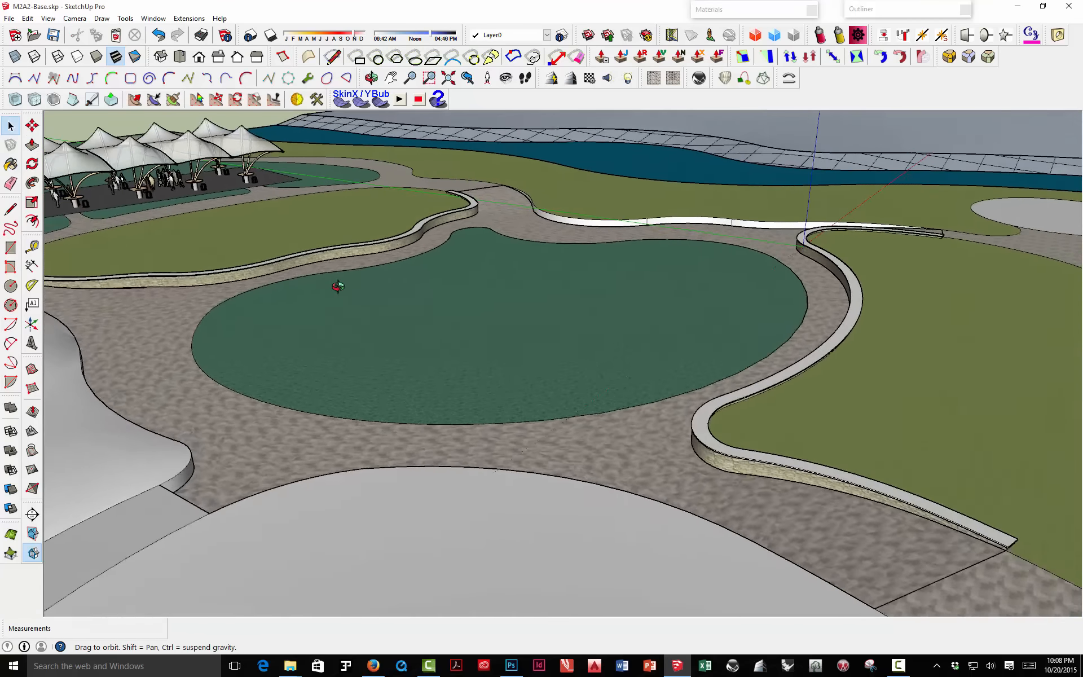
pyautogui.moveTo(338, 286); pyautogui.dragTo(380, 329, button='middle')
pyautogui.scroll(-3, 360, 327)
pyautogui.doubleClick(384, 325)
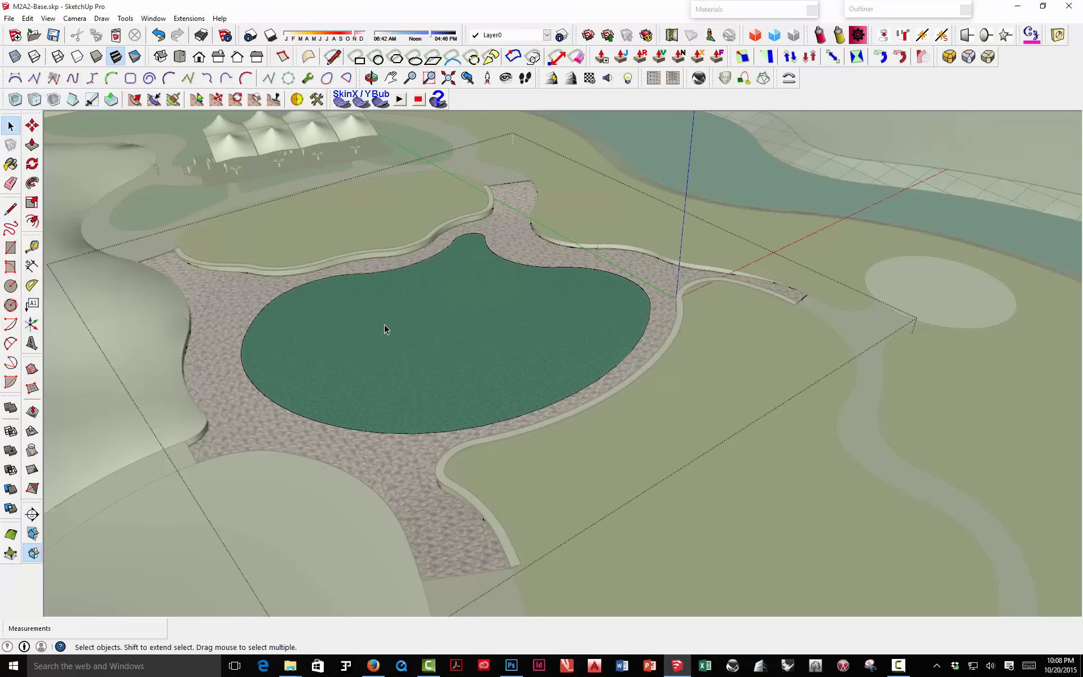
pyautogui.doubleClick(384, 328)
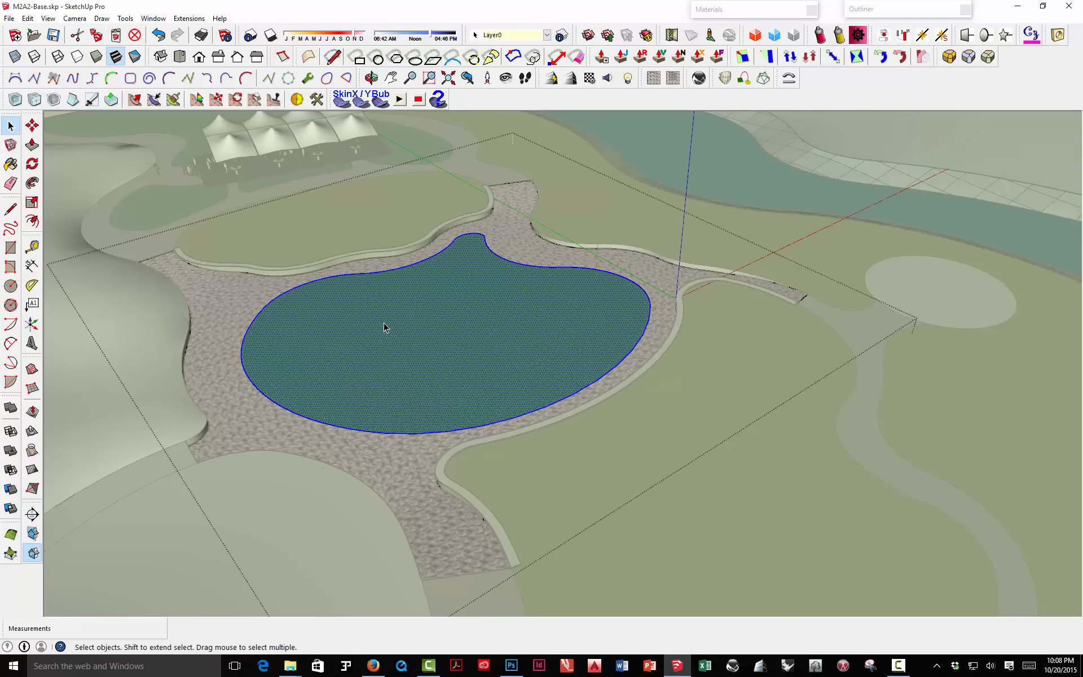
pyautogui.rightClick(384, 328)
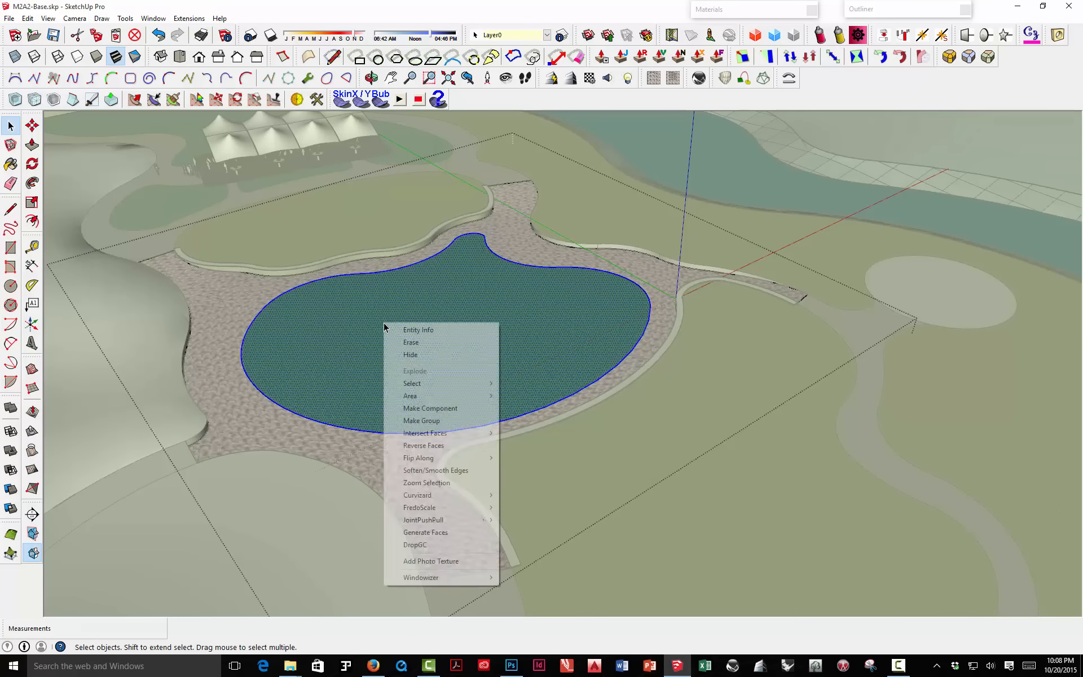
pyautogui.click(417, 421)
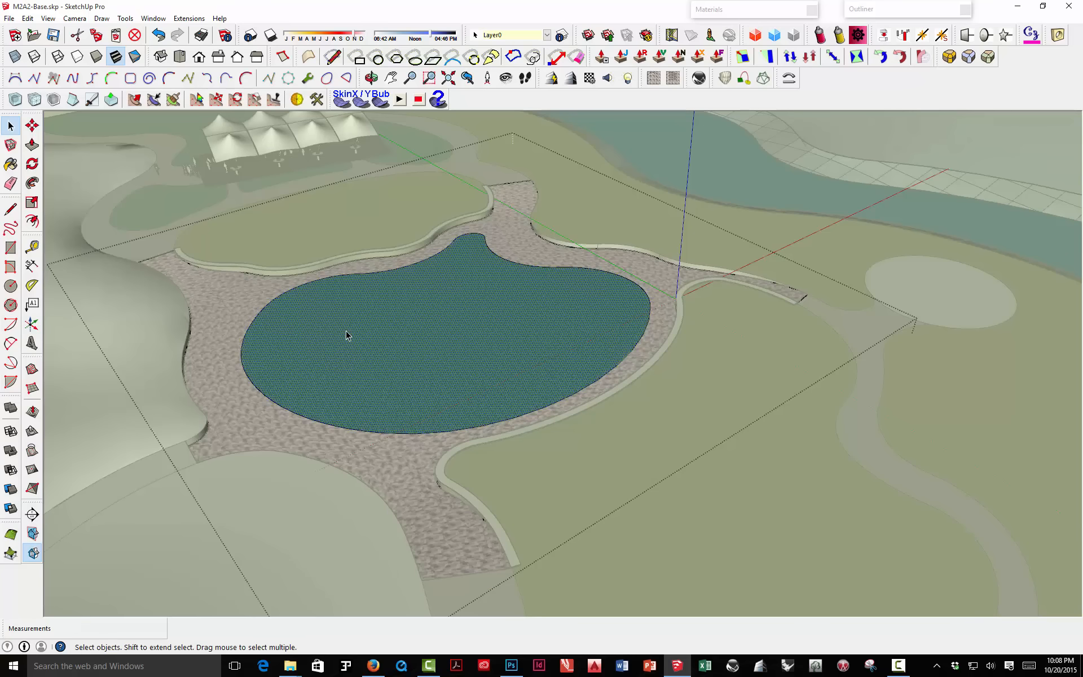
# Step: Group the planting-area face together with its outline inside the skin group and open the group for editing
pyautogui.tripleClick(346, 336)
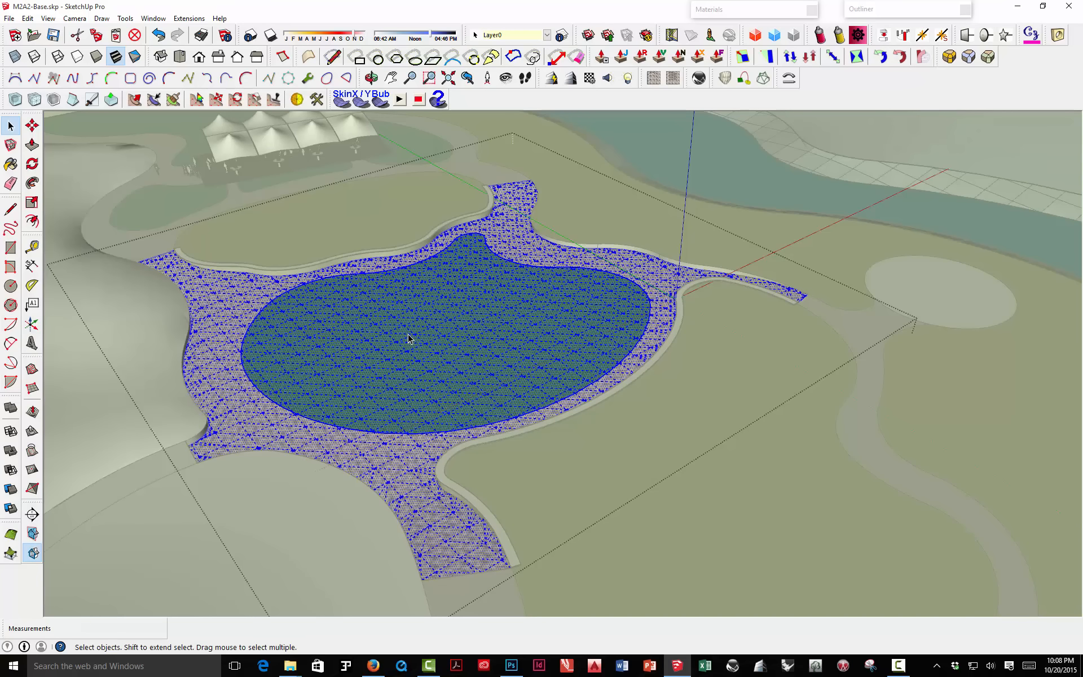
pyautogui.click(624, 363)
pyautogui.click(532, 338)
pyautogui.rightClick(532, 338)
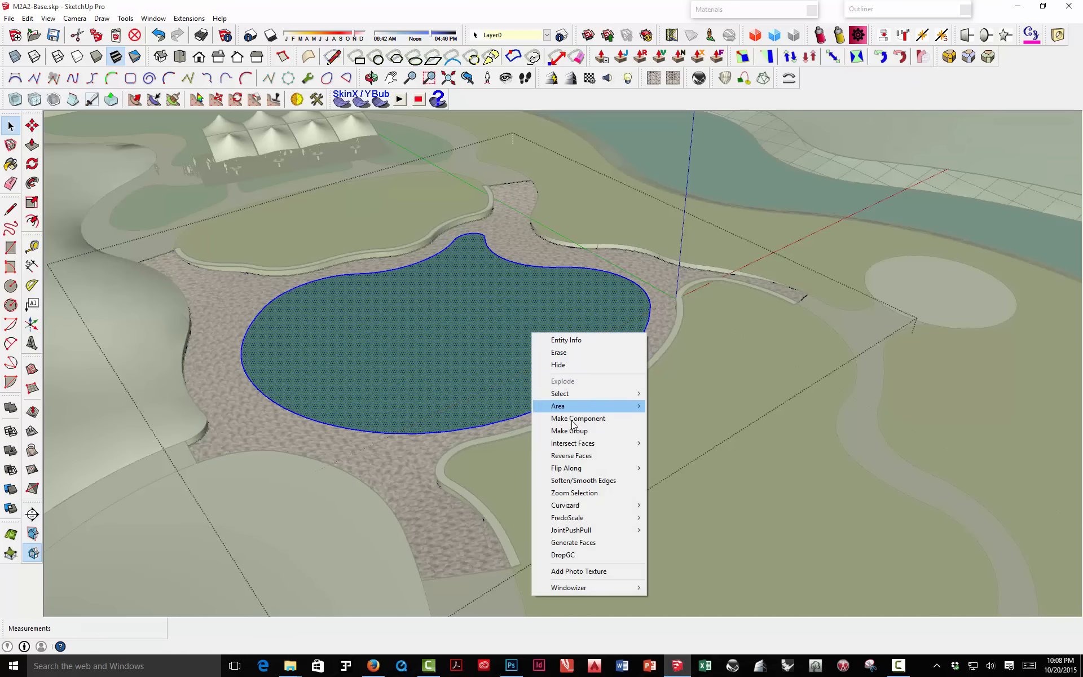
pyautogui.click(570, 431)
pyautogui.doubleClick(468, 333)
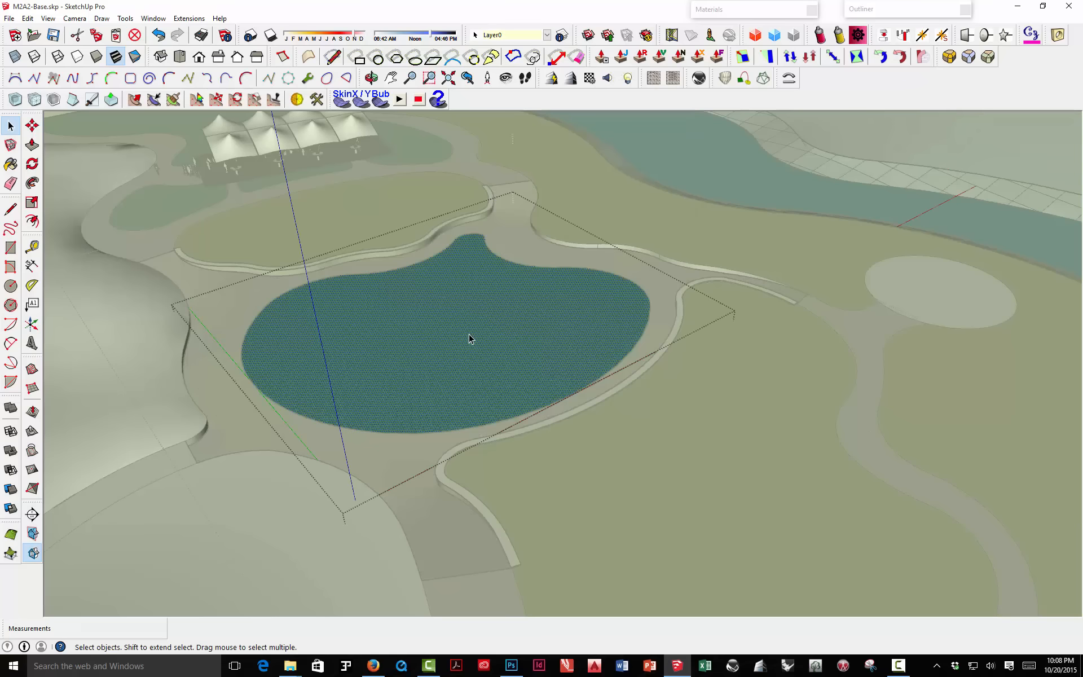
# Step: Apply Artisan's Crease Selection to the planting surface with operation Crease and scope Edges Only
pyautogui.click(126, 18)
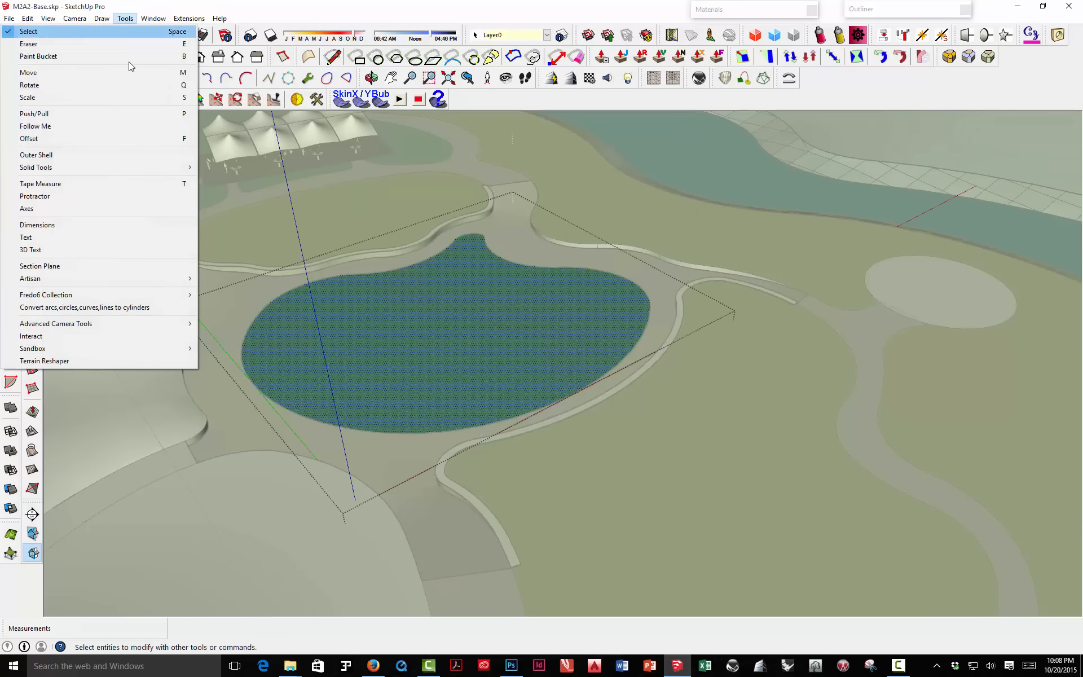
pyautogui.moveTo(116, 280)
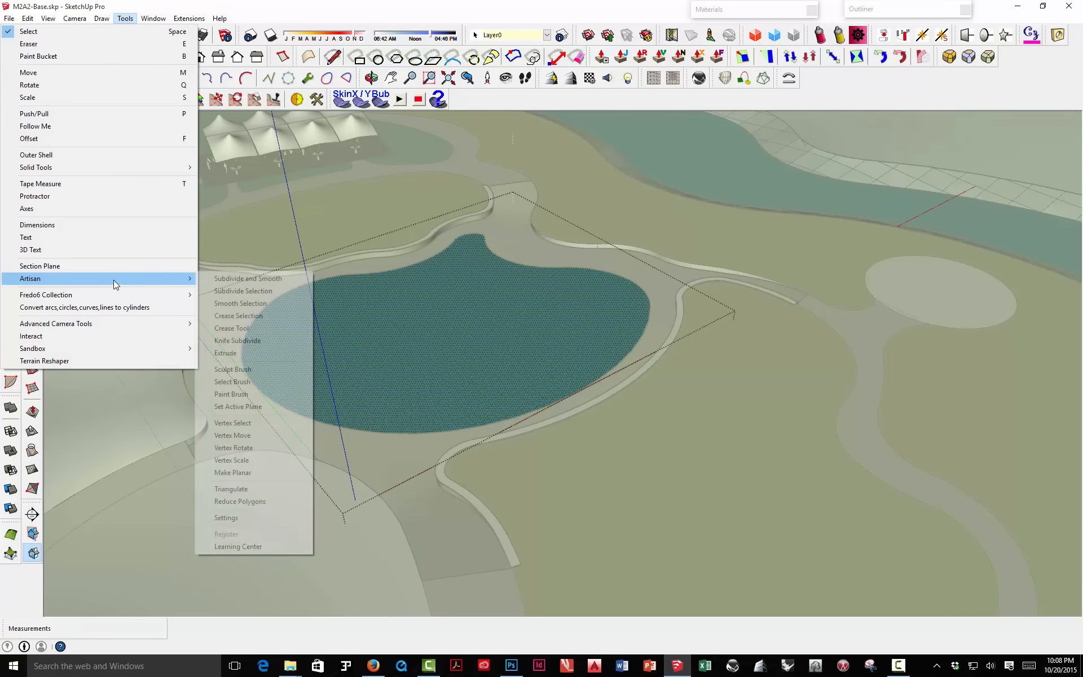
pyautogui.click(234, 316)
pyautogui.click(603, 336)
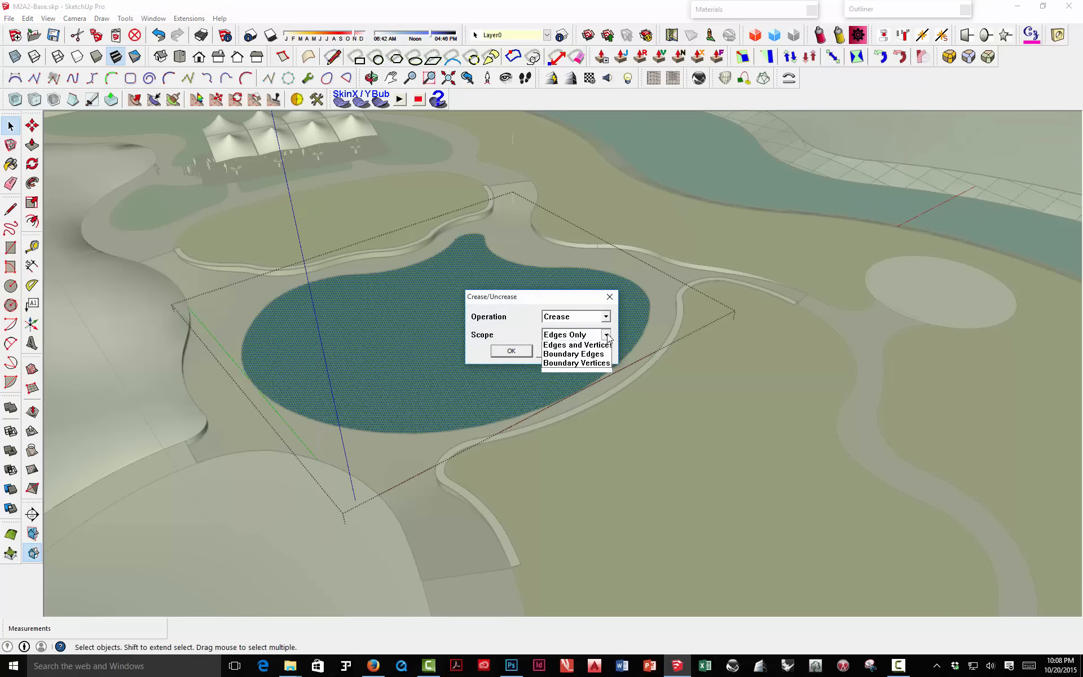
pyautogui.click(597, 381)
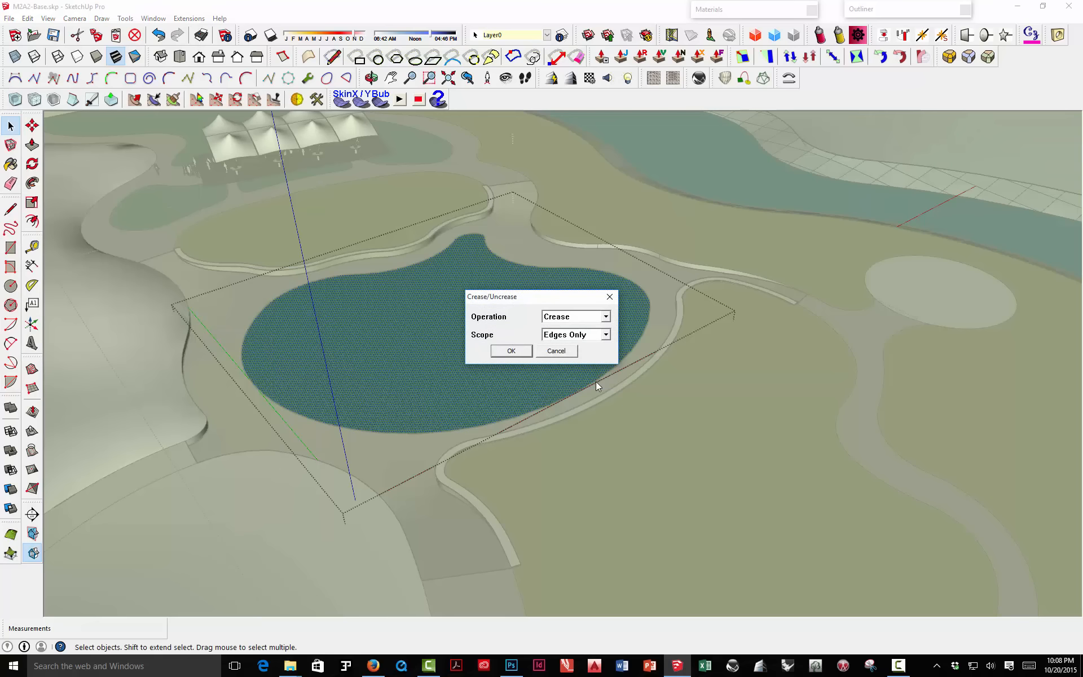
pyautogui.click(511, 351)
pyautogui.click(570, 356)
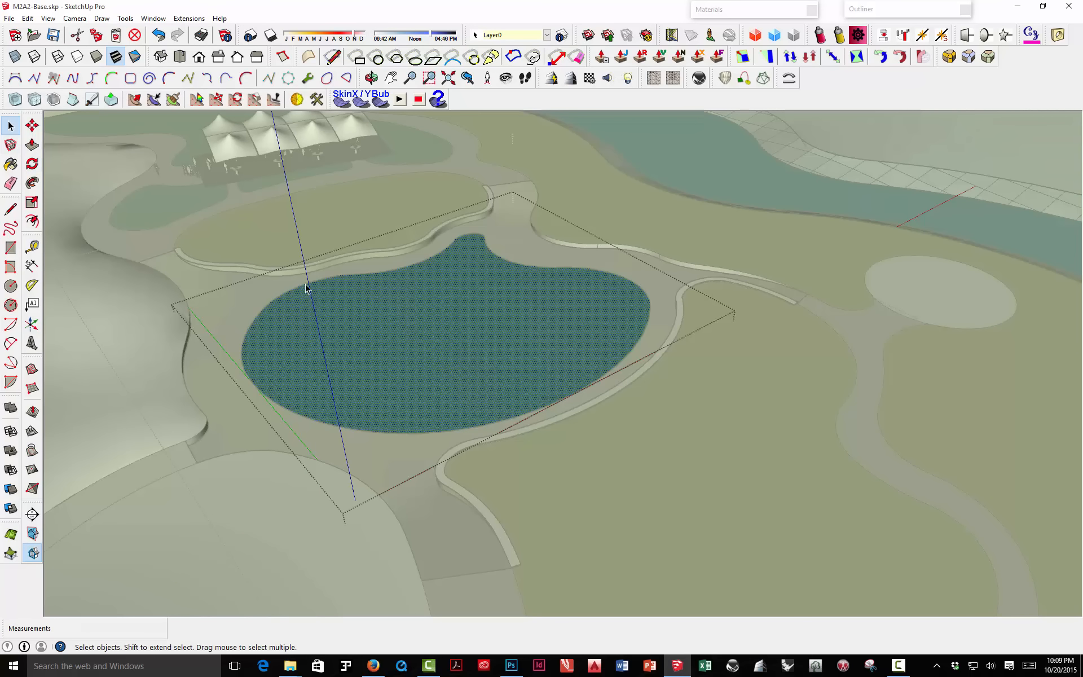
# Step: Sculpt a basin into the planting surface using the Artisan Sculpt Brush with its radius reduced to about 10' 6 5/8"
pyautogui.click(135, 99)
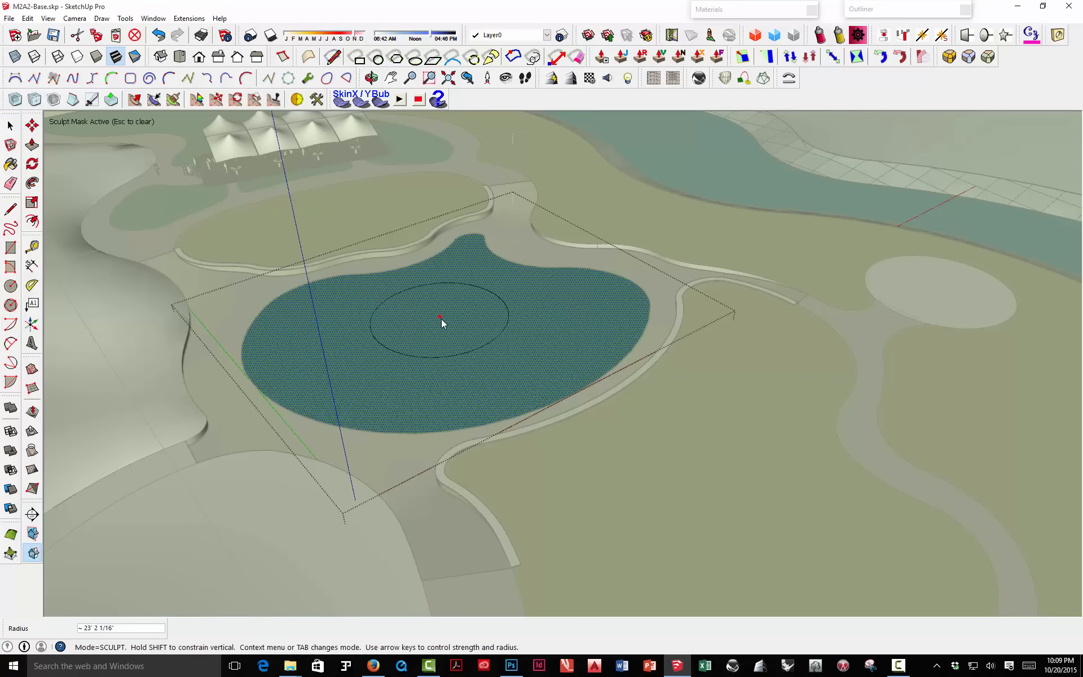
pyautogui.press('Left')
pyautogui.press('Left')
pyautogui.press('Left')
pyautogui.press('Left')
pyautogui.press('Left')
pyautogui.press('Left')
pyautogui.press('Left')
pyautogui.rightClick(436, 318)
pyautogui.click(448, 321)
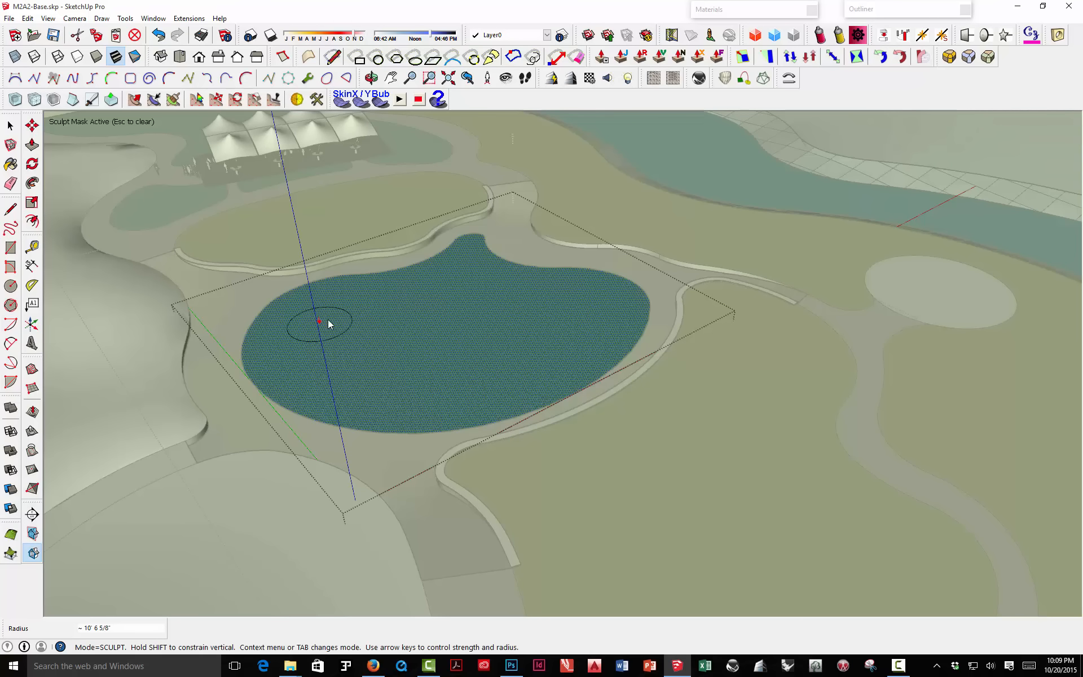
pyautogui.moveTo(329, 323)
pyautogui.mouseDown()
pyautogui.moveTo(455, 290)
pyautogui.moveTo(601, 310)
pyautogui.moveTo(534, 376)
pyautogui.moveTo(451, 394)
pyautogui.moveTo(358, 384)
pyautogui.moveTo(305, 360)
pyautogui.mouseUp()
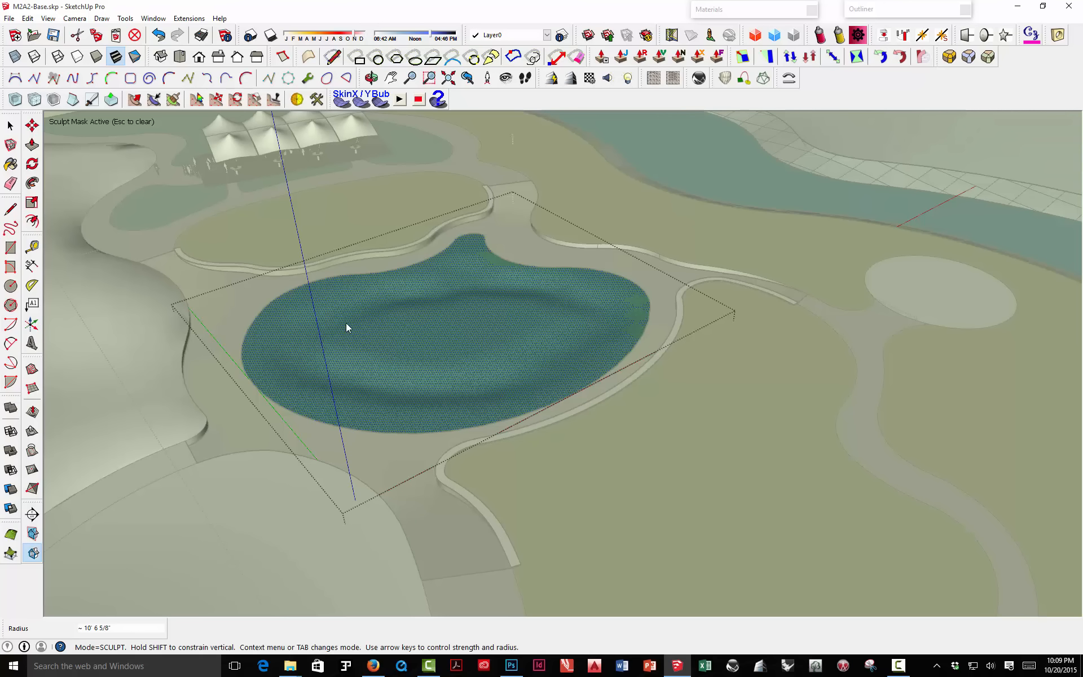
pyautogui.moveTo(347, 327)
pyautogui.mouseDown()
pyautogui.moveTo(382, 370)
pyautogui.moveTo(509, 357)
pyautogui.moveTo(547, 314)
pyautogui.moveTo(455, 308)
pyautogui.moveTo(367, 336)
pyautogui.moveTo(512, 319)
pyautogui.moveTo(438, 346)
pyautogui.moveTo(467, 360)
pyautogui.mouseUp()
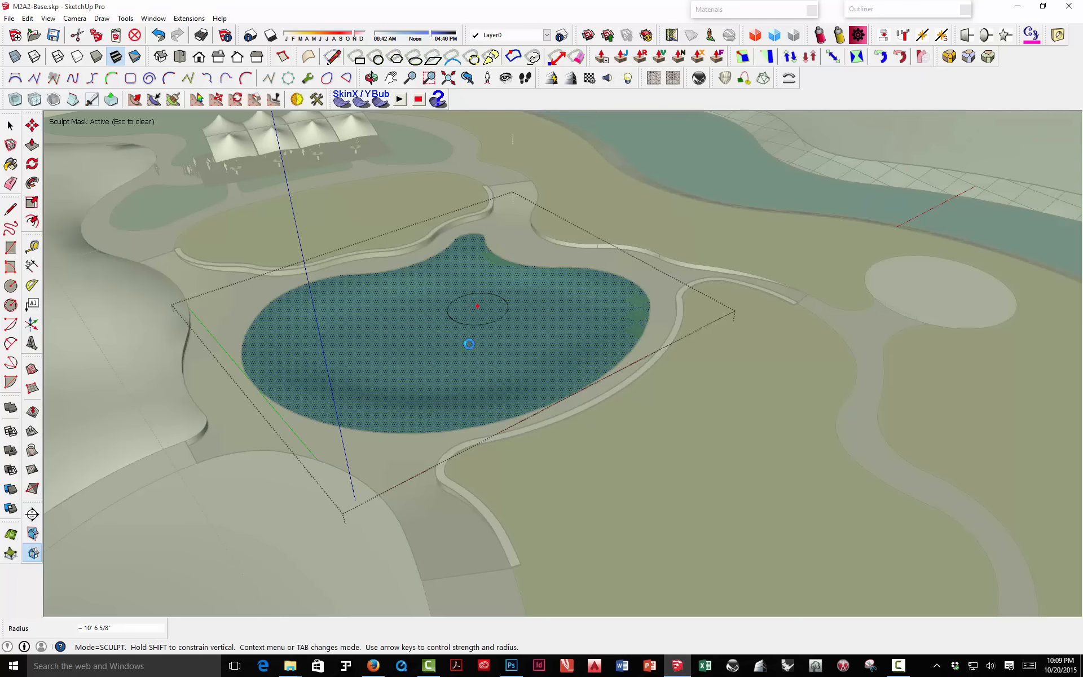
# Step: Deepen the basin with further Sculpt Brush strokes across the near and far parts of the planting surface
pyautogui.moveTo(467, 350); pyautogui.dragTo(340, 367, button='middle')
pyautogui.scroll(2, 352, 281)
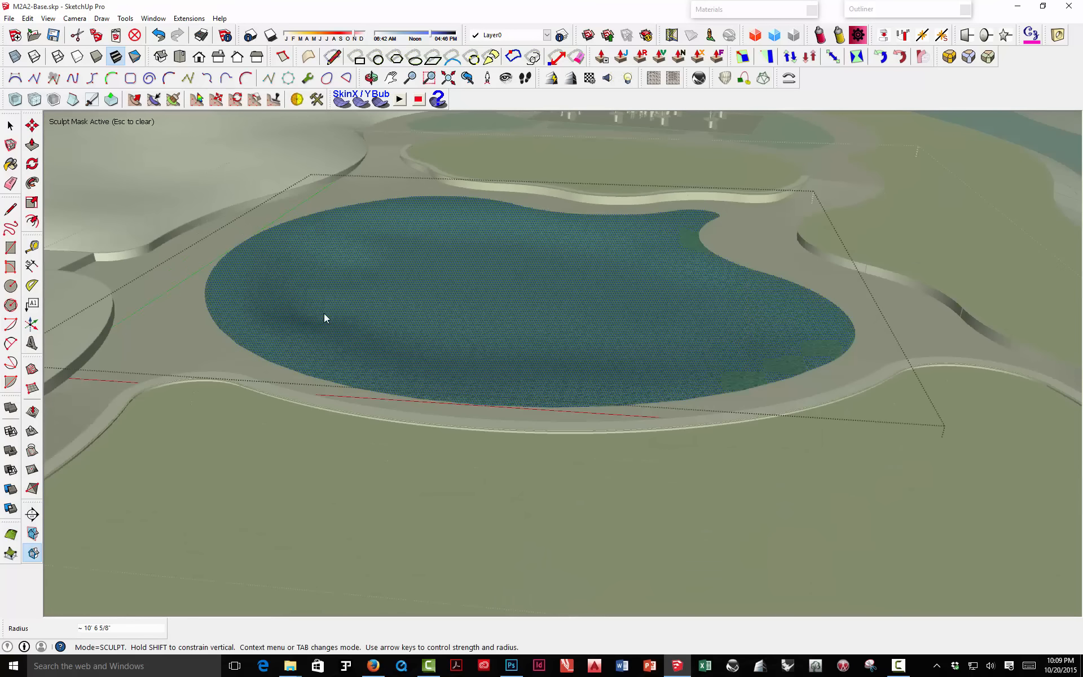
pyautogui.moveTo(324, 313); pyautogui.dragTo(346, 330)
pyautogui.moveTo(629, 288)
pyautogui.mouseDown(button='middle')
pyautogui.moveTo(498, 261)
pyautogui.moveTo(632, 298)
pyautogui.mouseUp(button='middle')
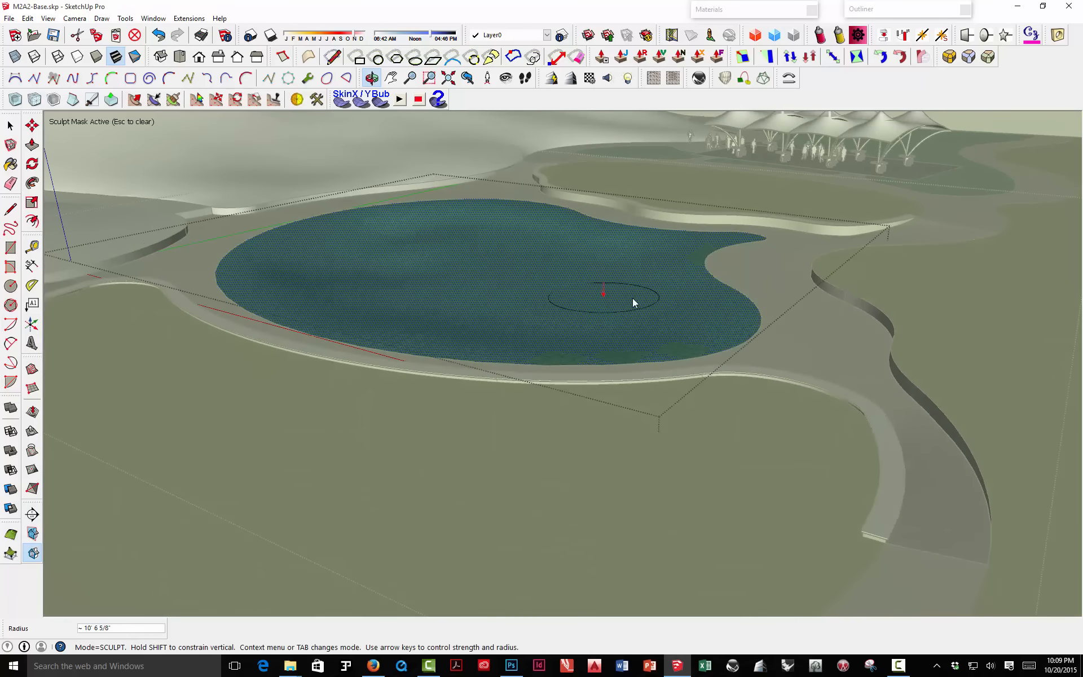
pyautogui.scroll(2, 632, 298)
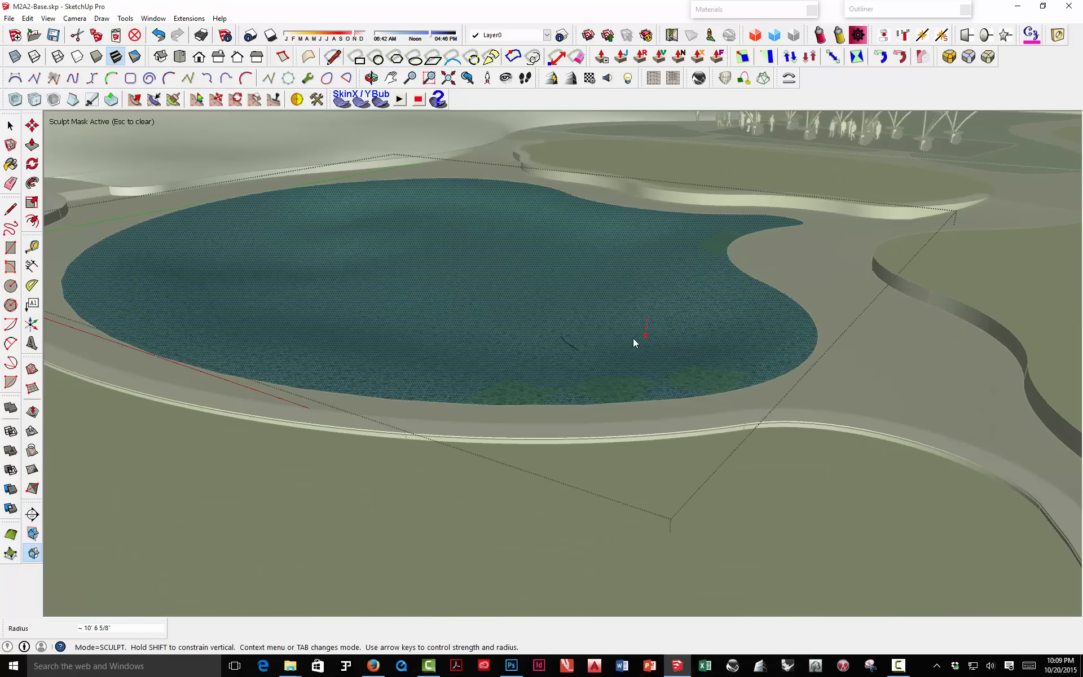
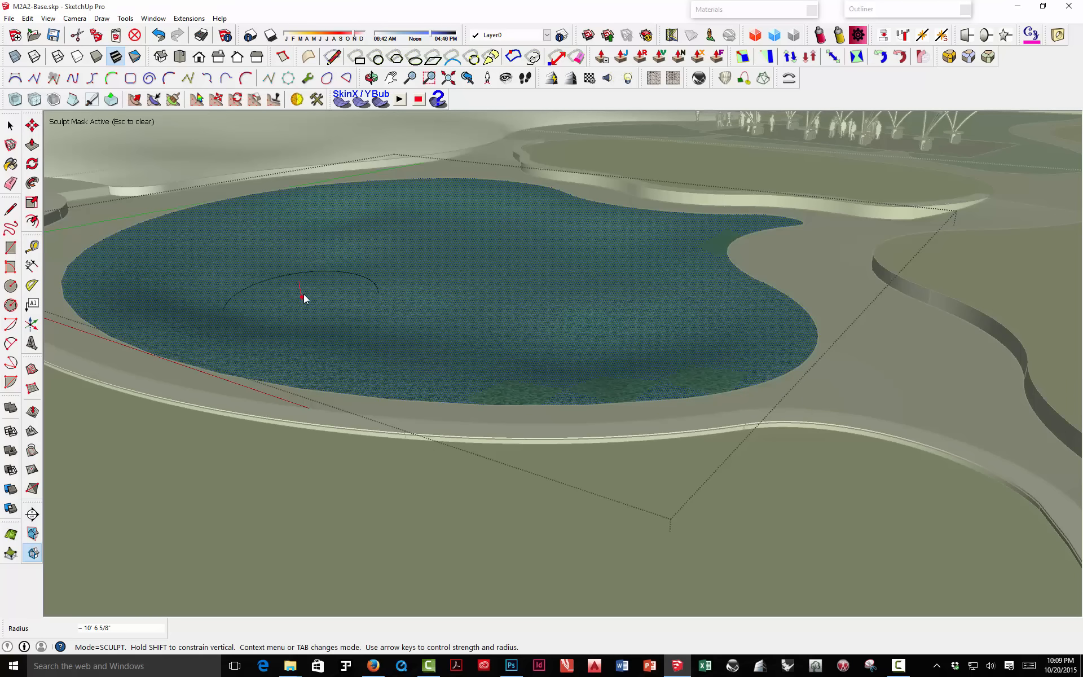
pyautogui.moveTo(358, 251)
pyautogui.mouseDown(button='middle')
pyautogui.moveTo(549, 266)
pyautogui.moveTo(725, 248)
pyautogui.moveTo(677, 279)
pyautogui.mouseUp(button='middle')
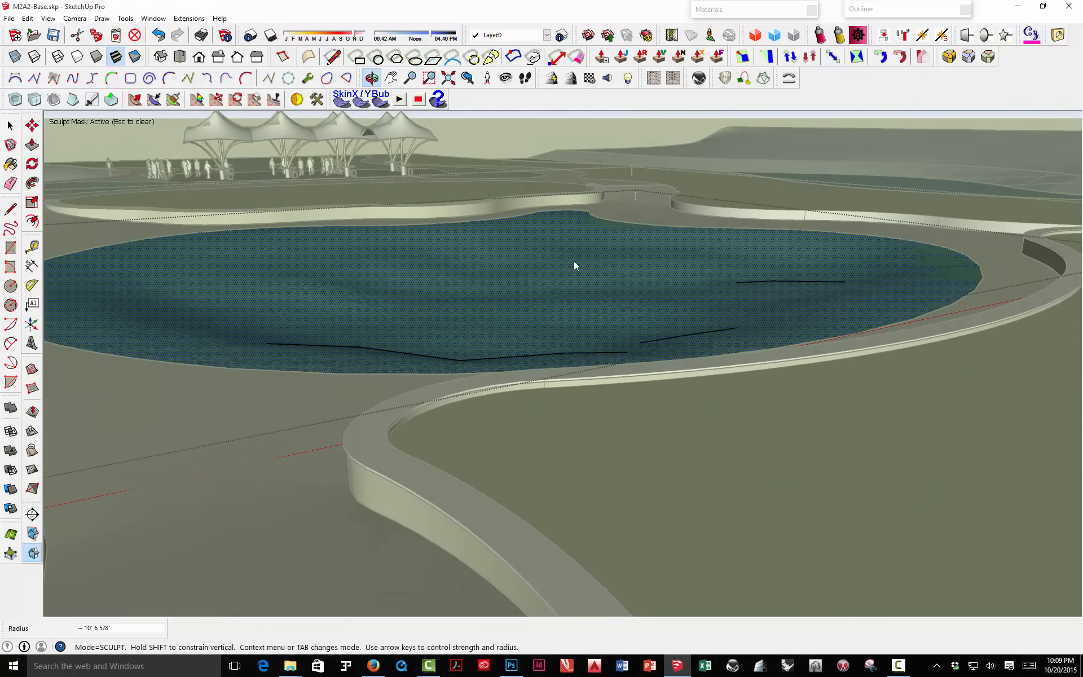
pyautogui.scroll(-3, 542, 272)
pyautogui.moveTo(534, 274); pyautogui.dragTo(564, 316, button='middle')
# Step: Finish sculpting and close the planting-area group and the enclosing skin group
pyautogui.click(12, 125)
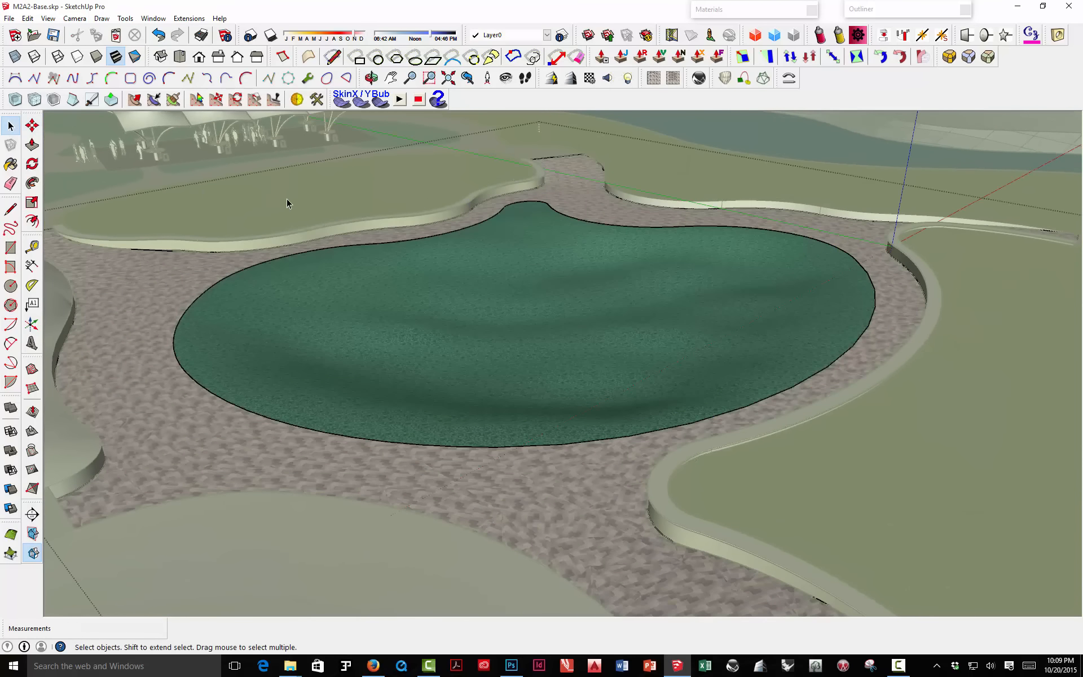
pyautogui.moveTo(485, 317); pyautogui.dragTo(530, 365, button='middle')
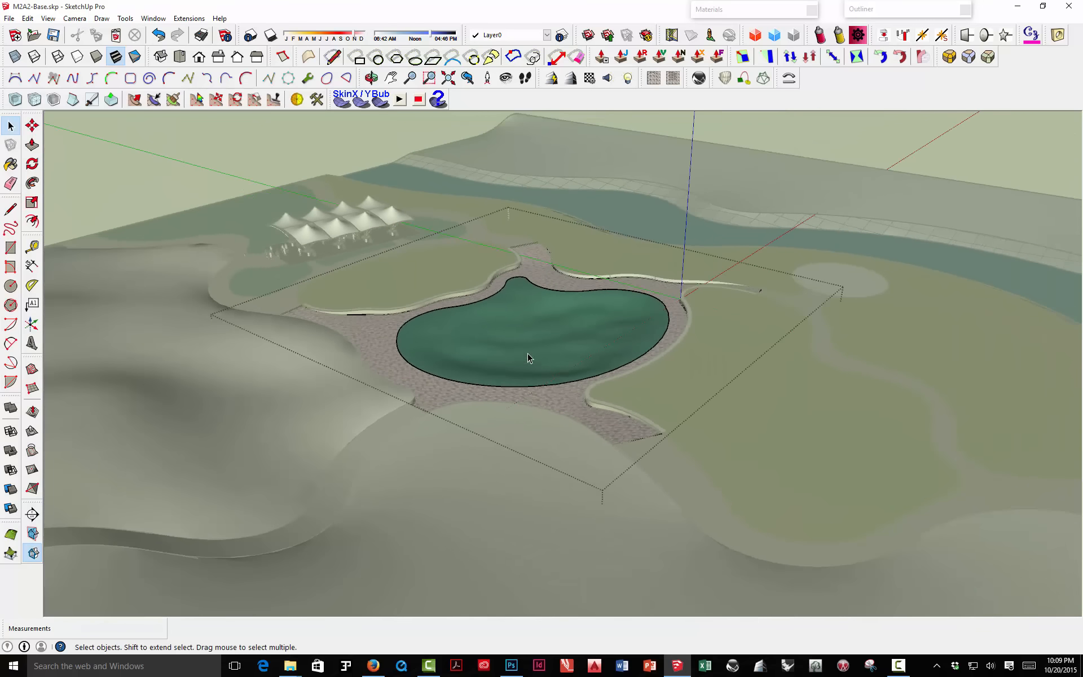
pyautogui.click(612, 214)
pyautogui.moveTo(581, 334); pyautogui.dragTo(483, 354, button='middle')
pyautogui.scroll(-4, 484, 353)
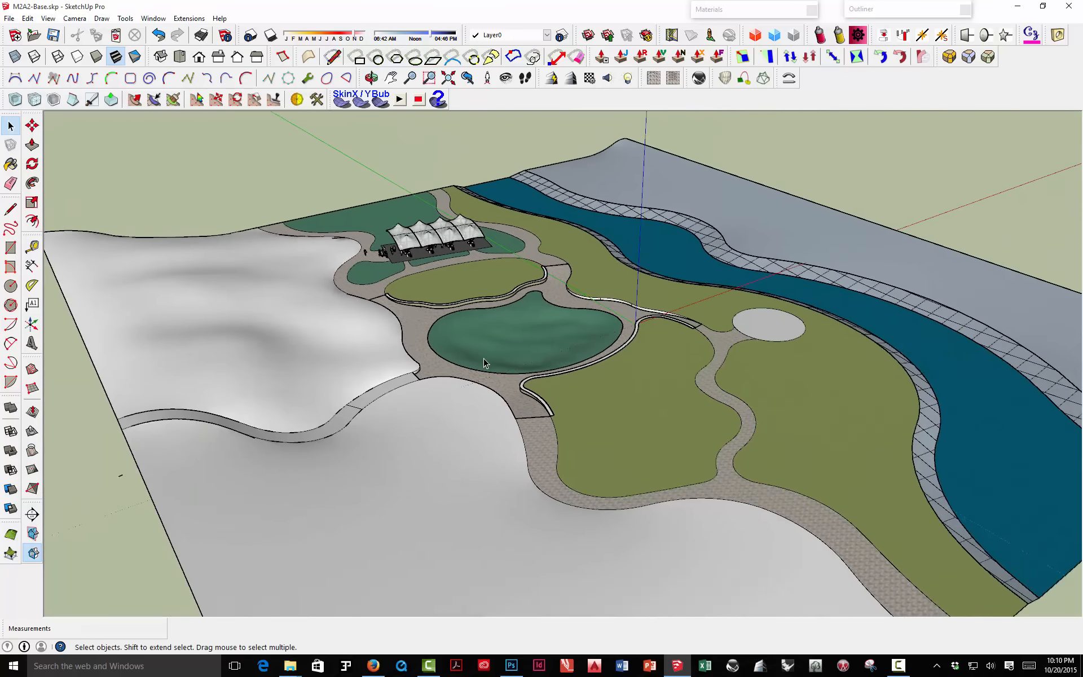
# Step: Draw a rectangle about 180' by 191' beyond the site's far edge and paint it with Water_Pool from the Water collection
pyautogui.click(271, 156)
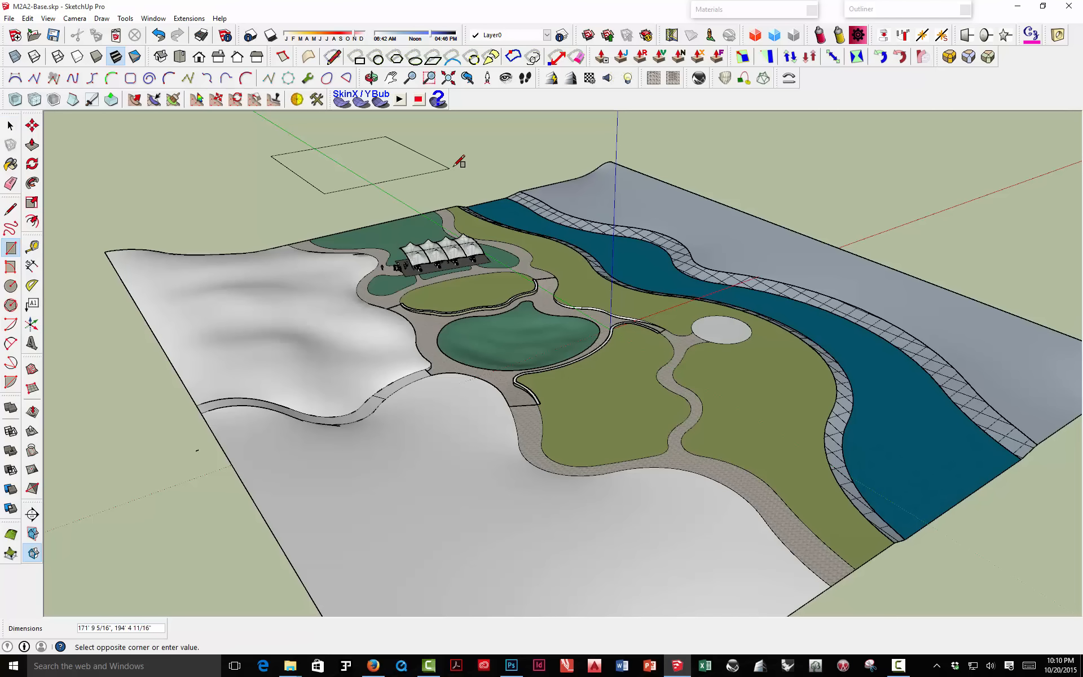
pyautogui.click(454, 166)
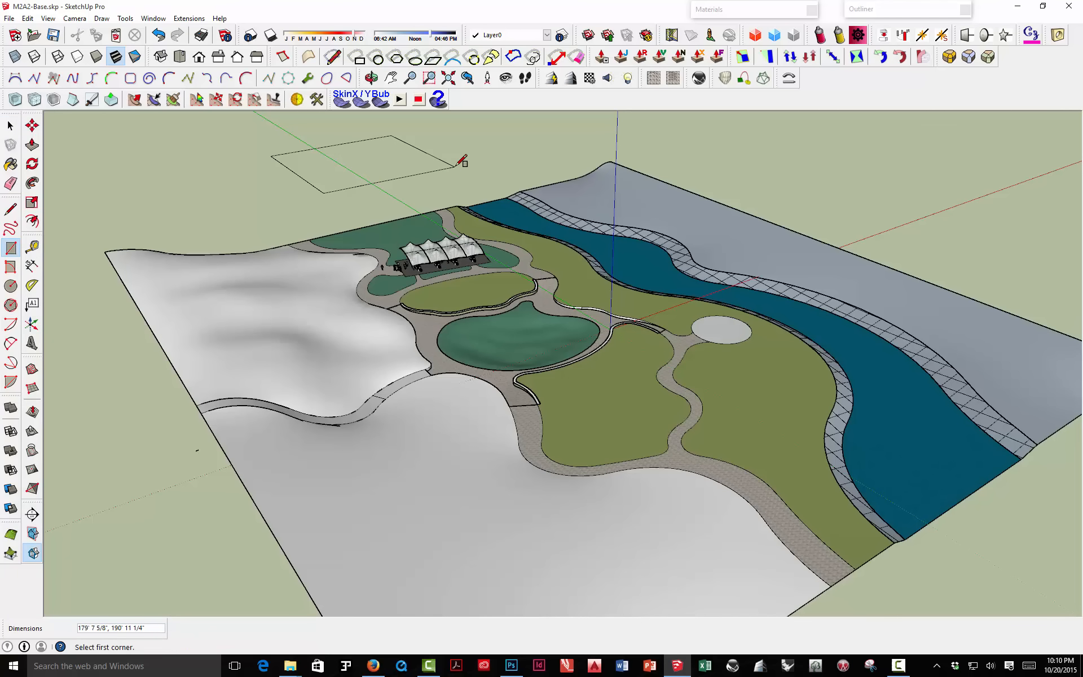
pyautogui.click(10, 163)
pyautogui.click(797, 85)
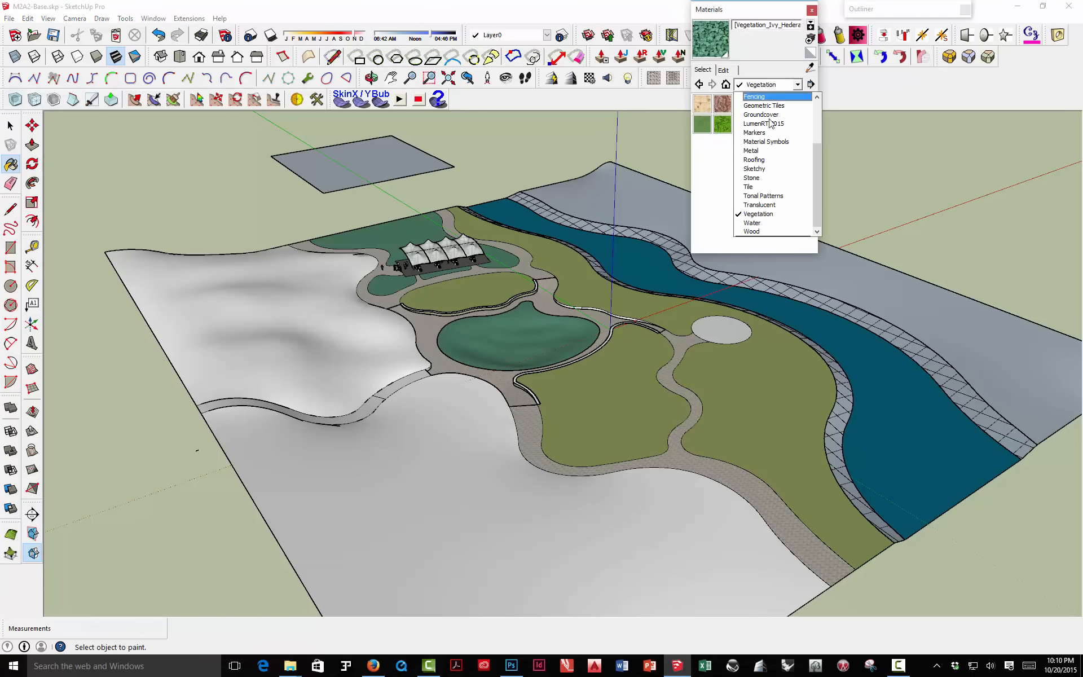
pyautogui.click(760, 218)
pyautogui.click(733, 106)
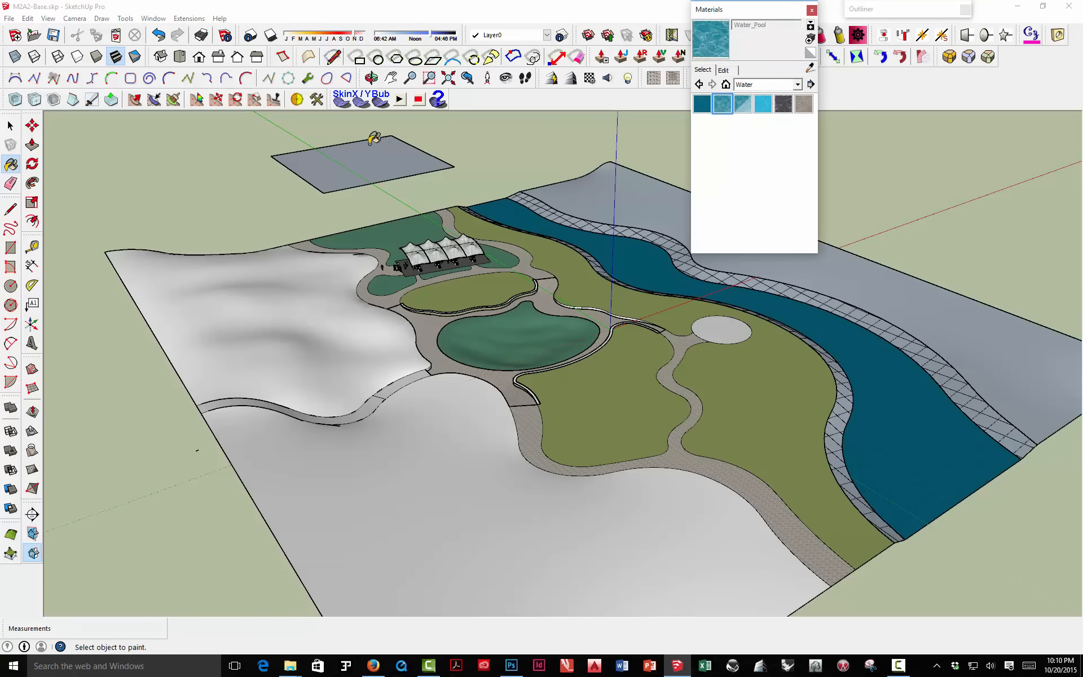
pyautogui.click(373, 147)
pyautogui.click(753, 10)
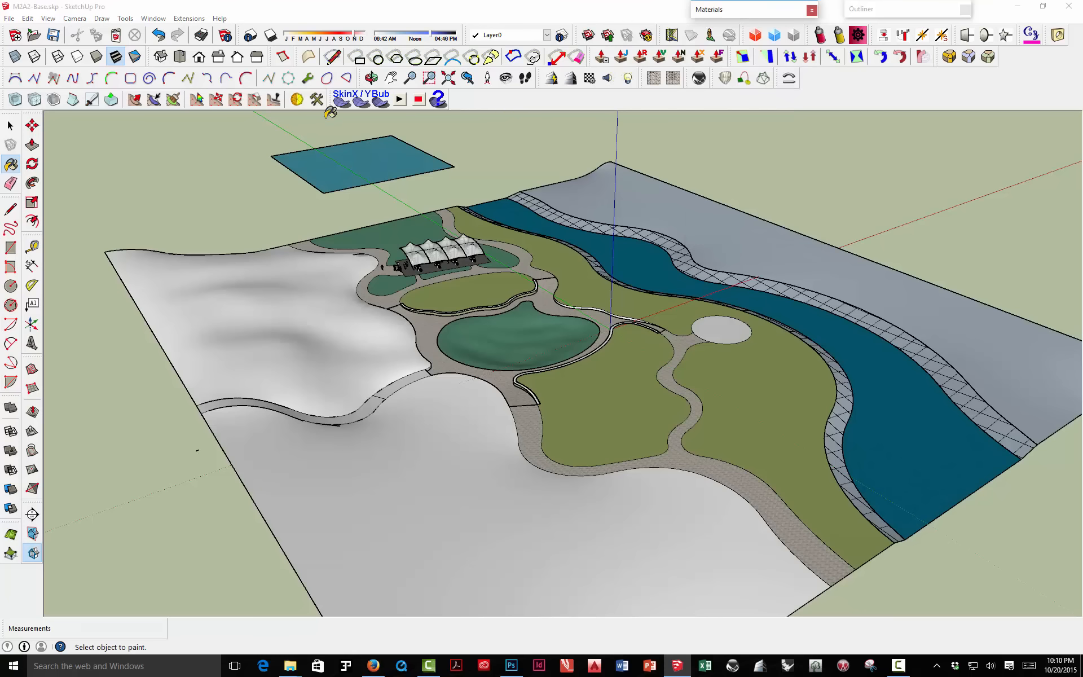
# Step: Group the water rectangle and move it over the sculpted planting area
pyautogui.click(12, 127)
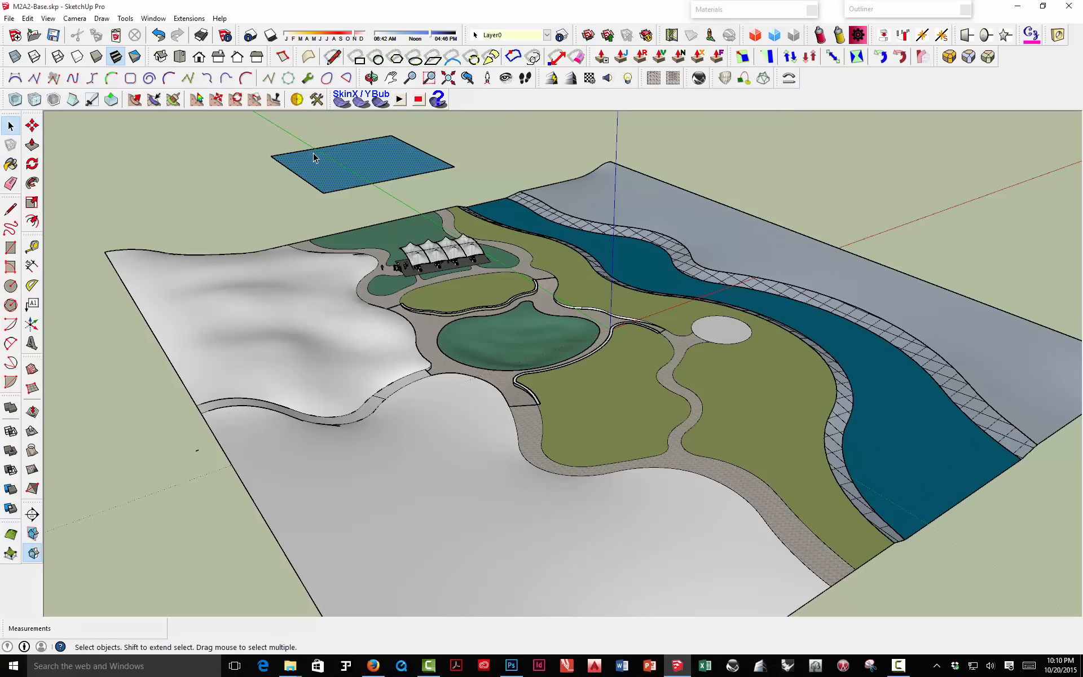
pyautogui.rightClick(314, 158)
pyautogui.click(350, 249)
pyautogui.click(31, 125)
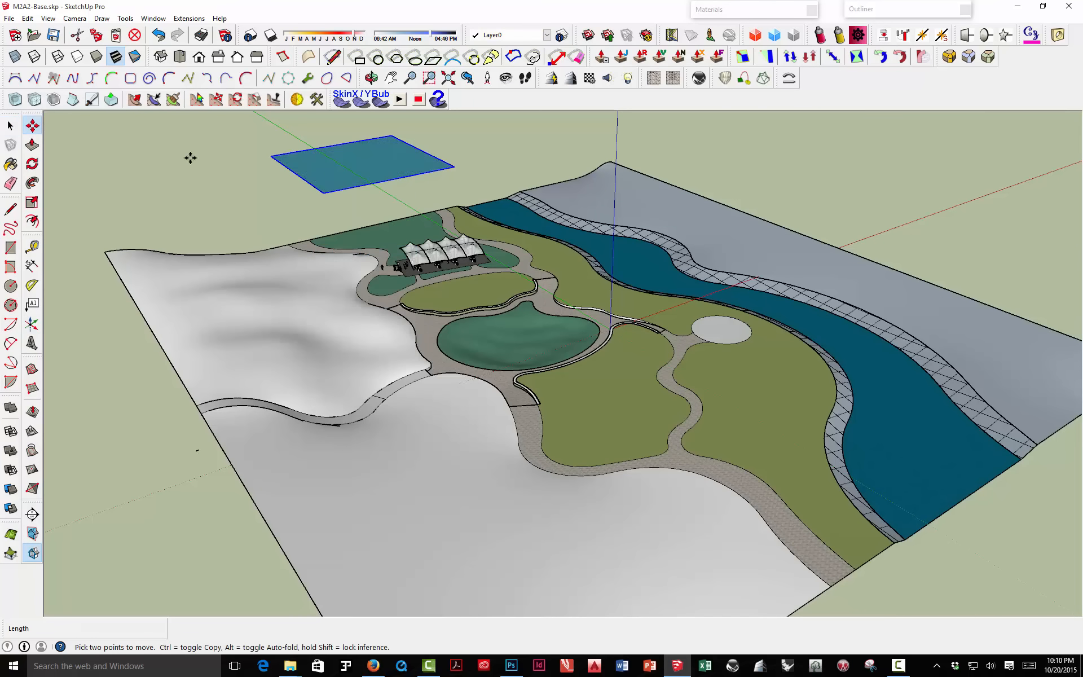
pyautogui.click(334, 184)
pyautogui.click(511, 374)
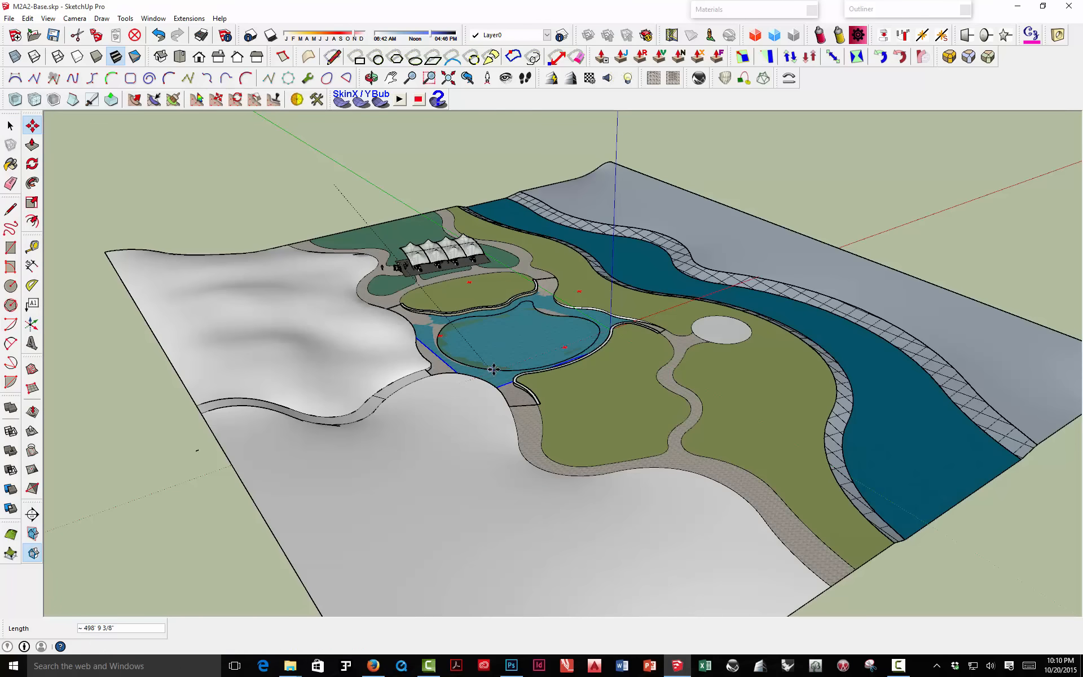
# Step: Lower the water group about 1' 5" along the blue axis into the basin and fine-tune its height
pyautogui.moveTo(510, 373); pyautogui.dragTo(513, 303, button='middle')
pyautogui.scroll(4, 512, 305)
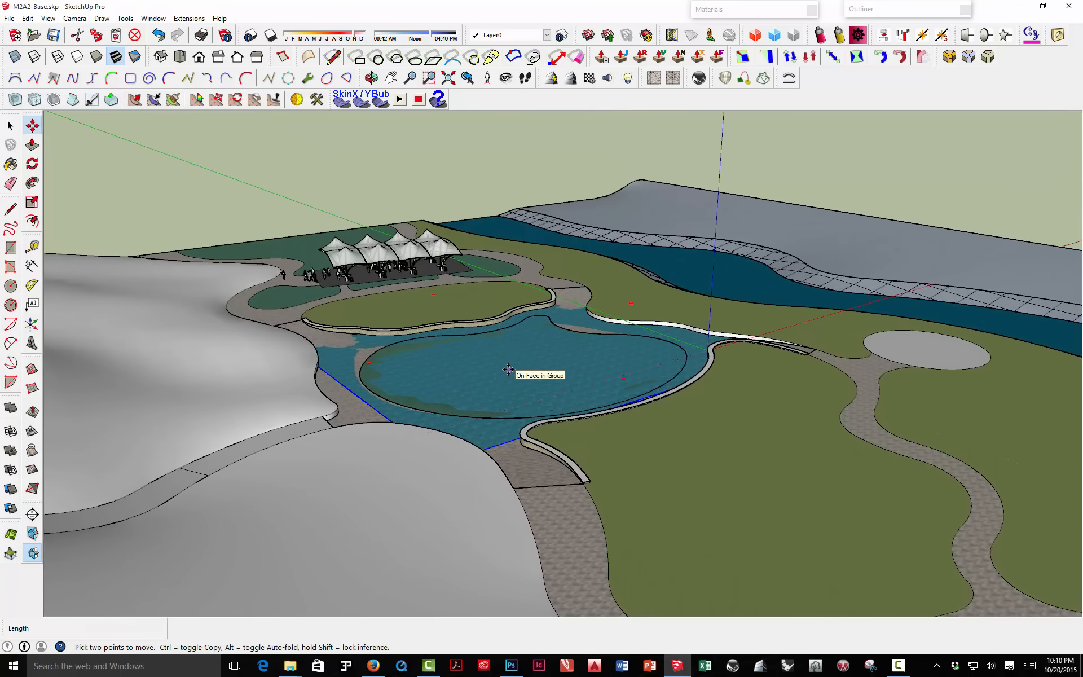
pyautogui.click(508, 370)
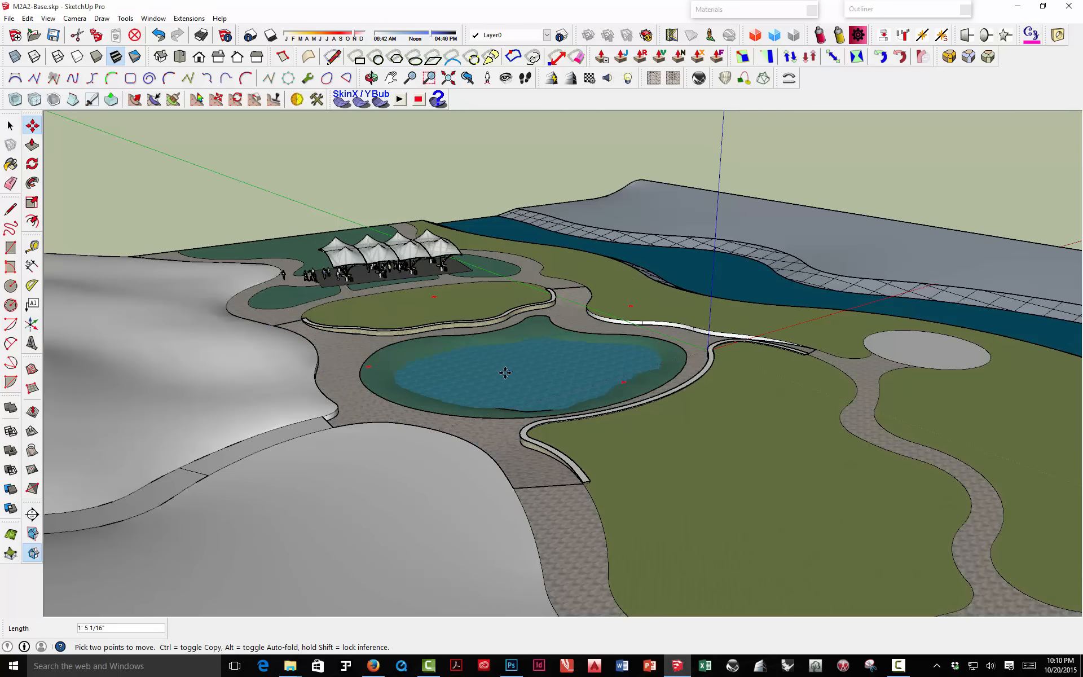
pyautogui.click(507, 371)
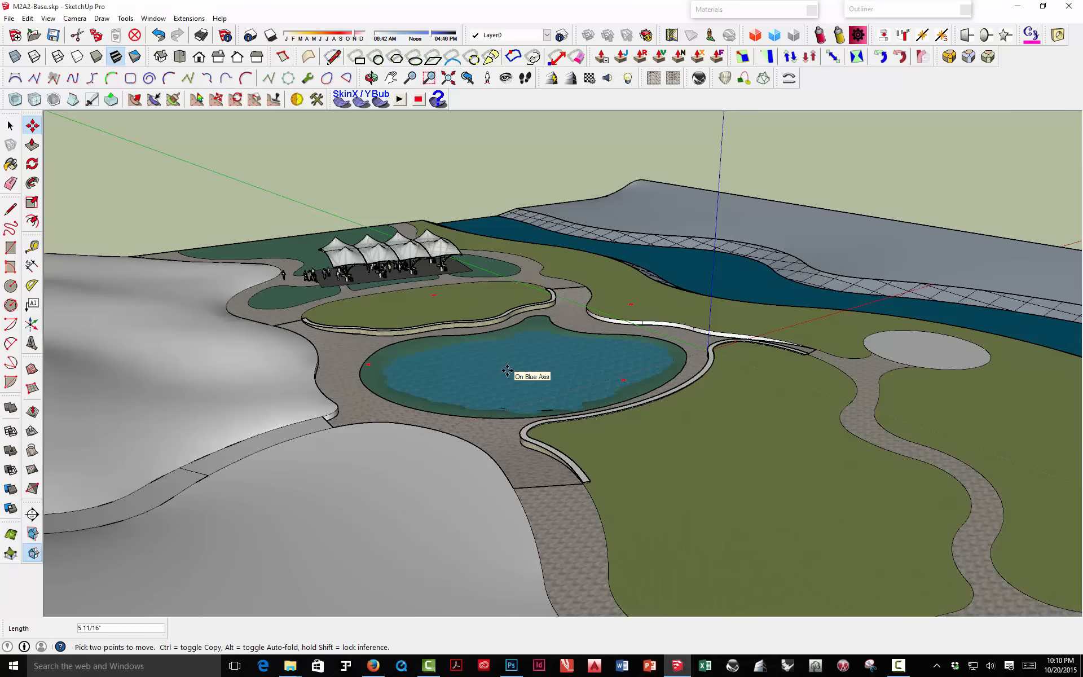
pyautogui.click(507, 371)
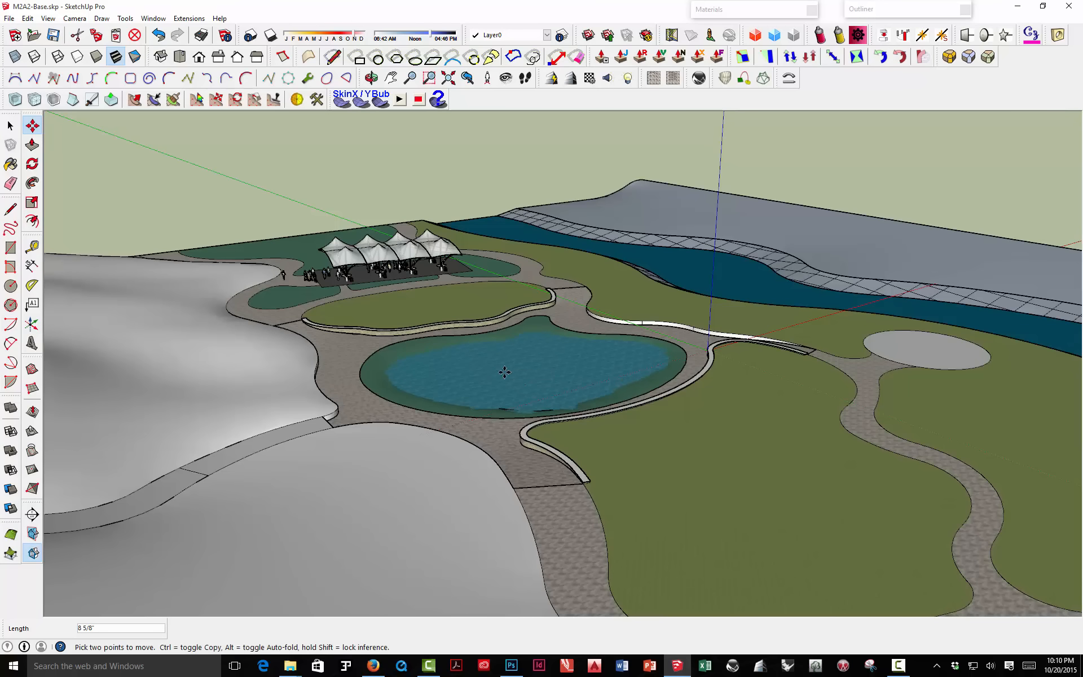
# Step: Open the paved skin group and the nested ivy planting-area group for editing
pyautogui.moveTo(554, 392); pyautogui.dragTo(694, 396, button='middle')
pyautogui.scroll(3, 742, 399)
pyautogui.press('space')
pyautogui.click(747, 379)
pyautogui.doubleClick(746, 382)
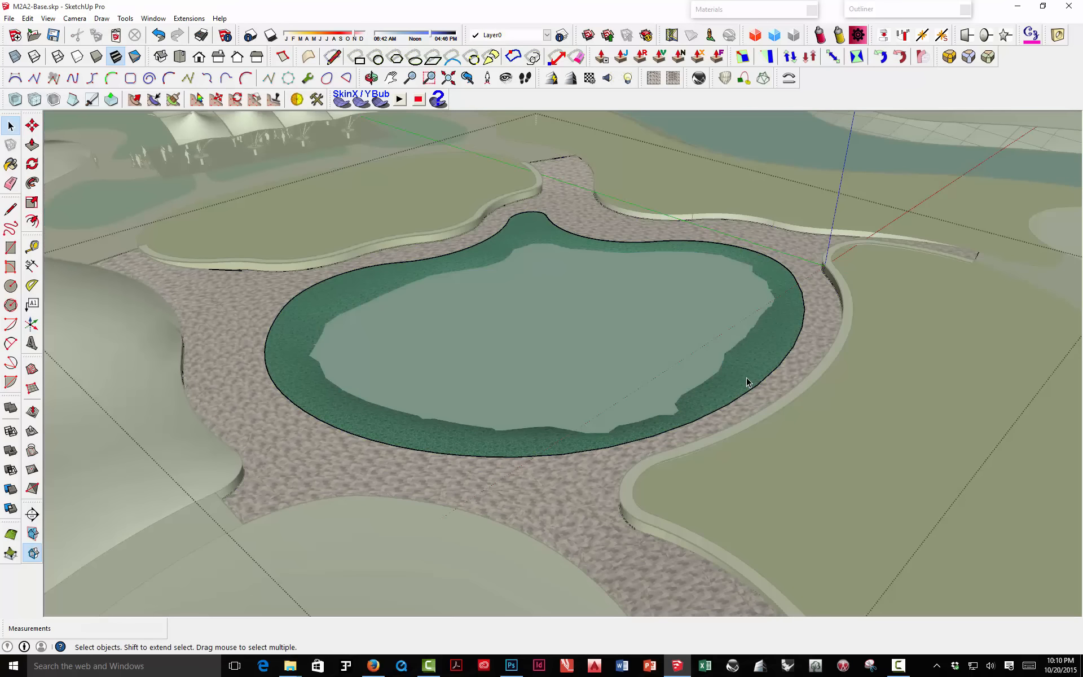
pyautogui.click(748, 378)
pyautogui.doubleClick(748, 378)
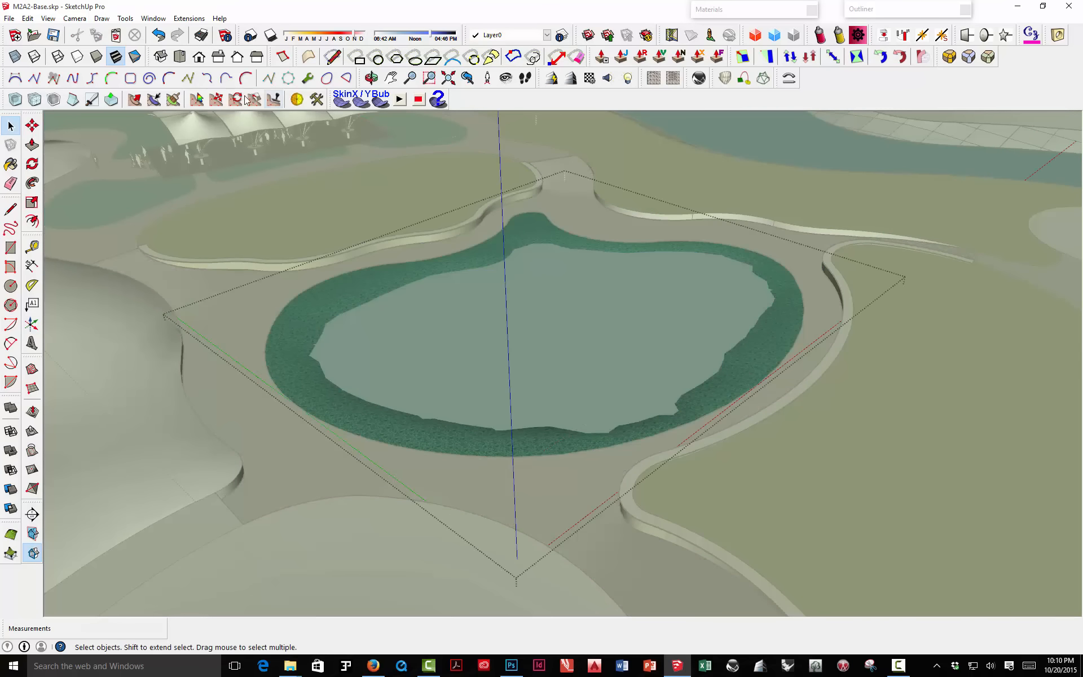
# Step: Reshape the basin's near and side banks with the Sculpt Brush in Sculpt mode and close the nested groups
pyautogui.click(135, 99)
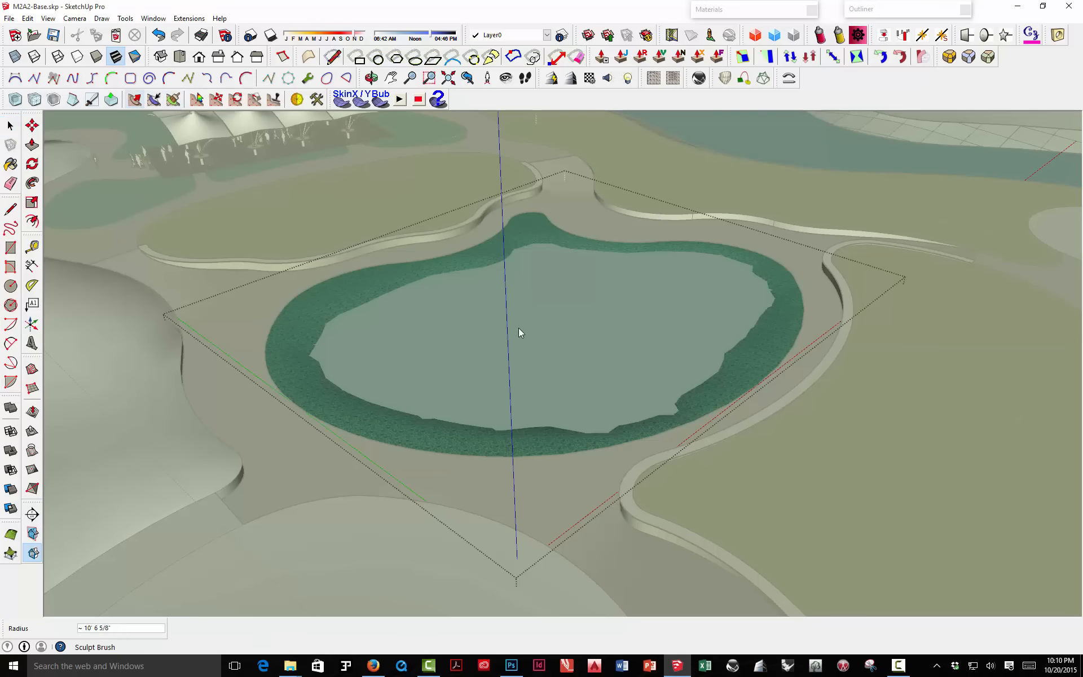
pyautogui.rightClick(725, 389)
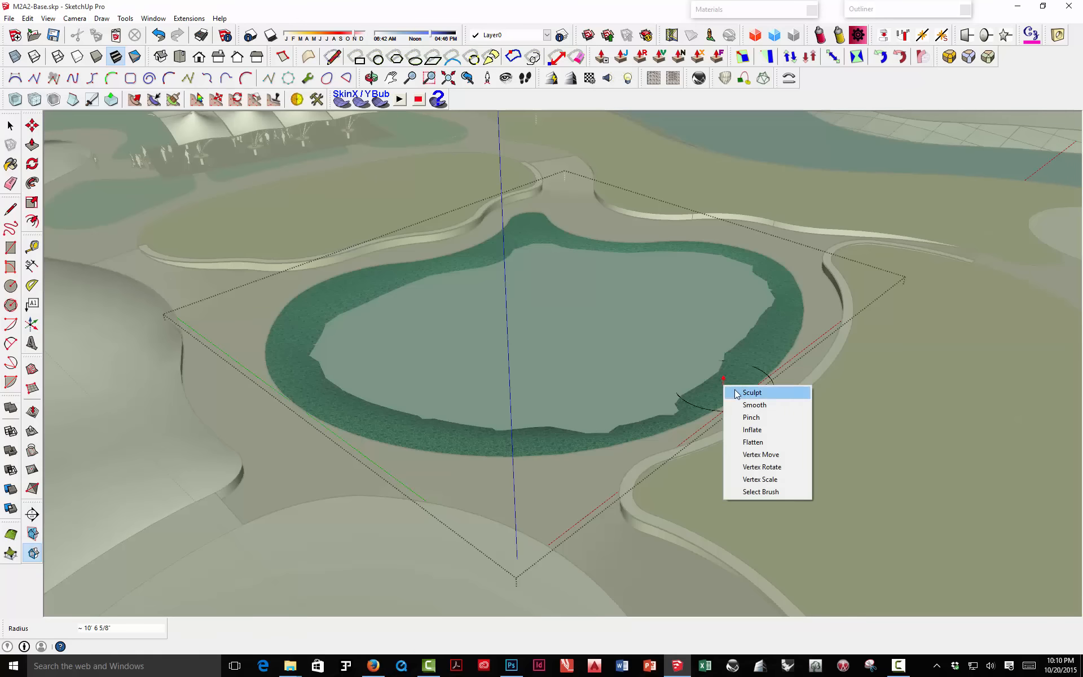
pyautogui.click(729, 387)
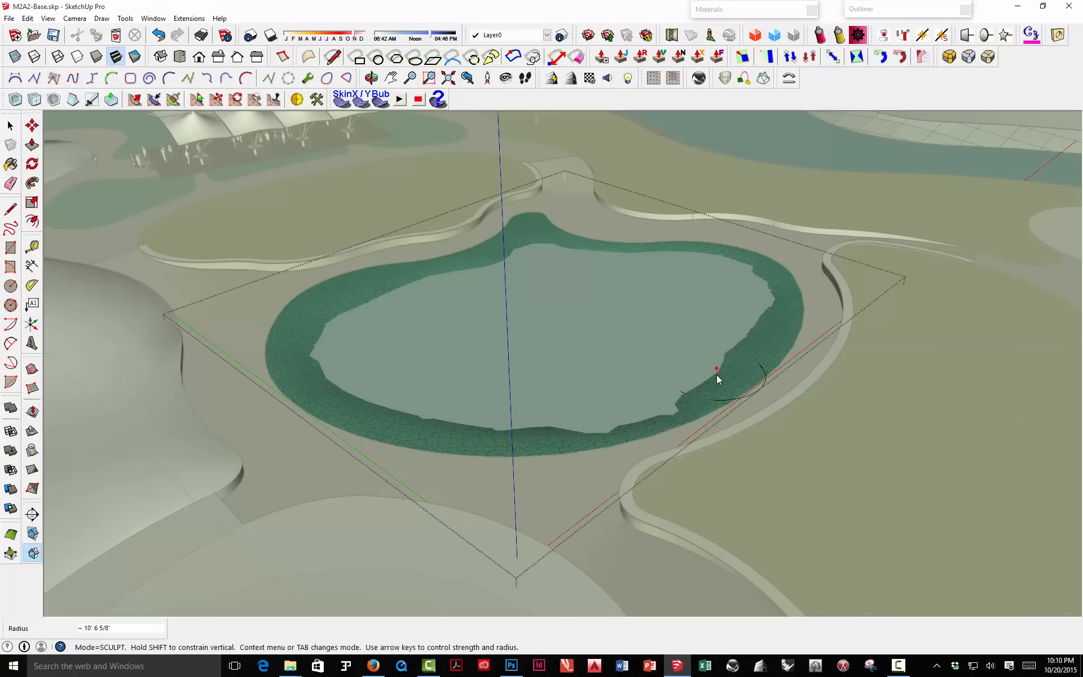
pyautogui.moveTo(679, 406)
pyautogui.mouseDown()
pyautogui.moveTo(607, 429)
pyautogui.moveTo(478, 433)
pyautogui.moveTo(432, 426)
pyautogui.moveTo(308, 356)
pyautogui.mouseUp()
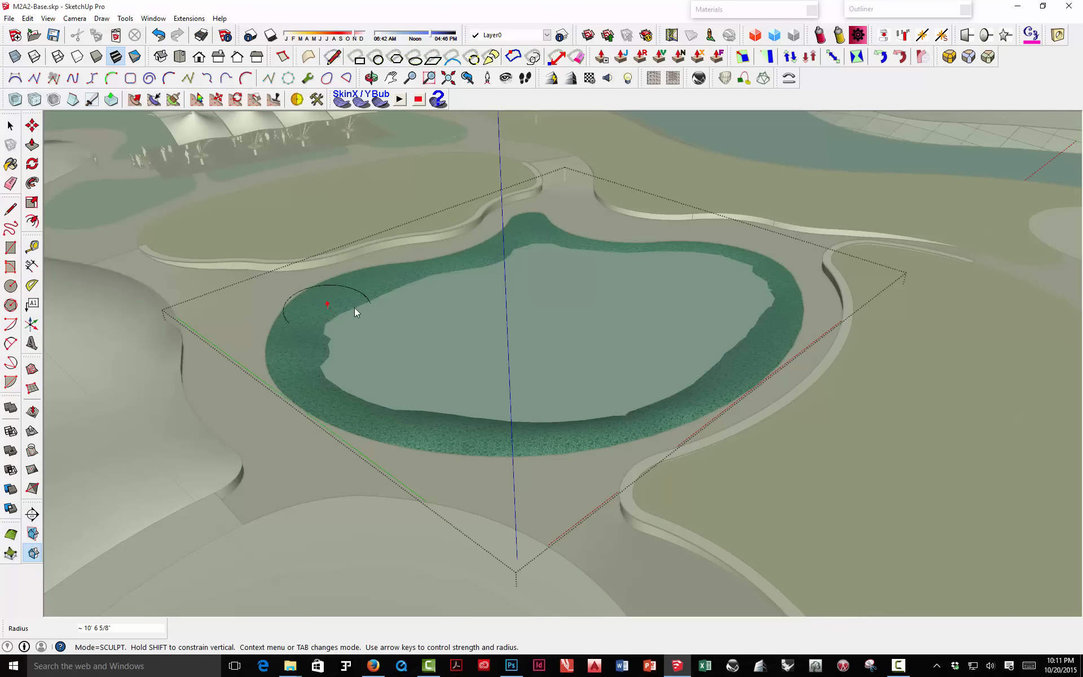
pyautogui.rightClick(364, 331)
pyautogui.click(389, 350)
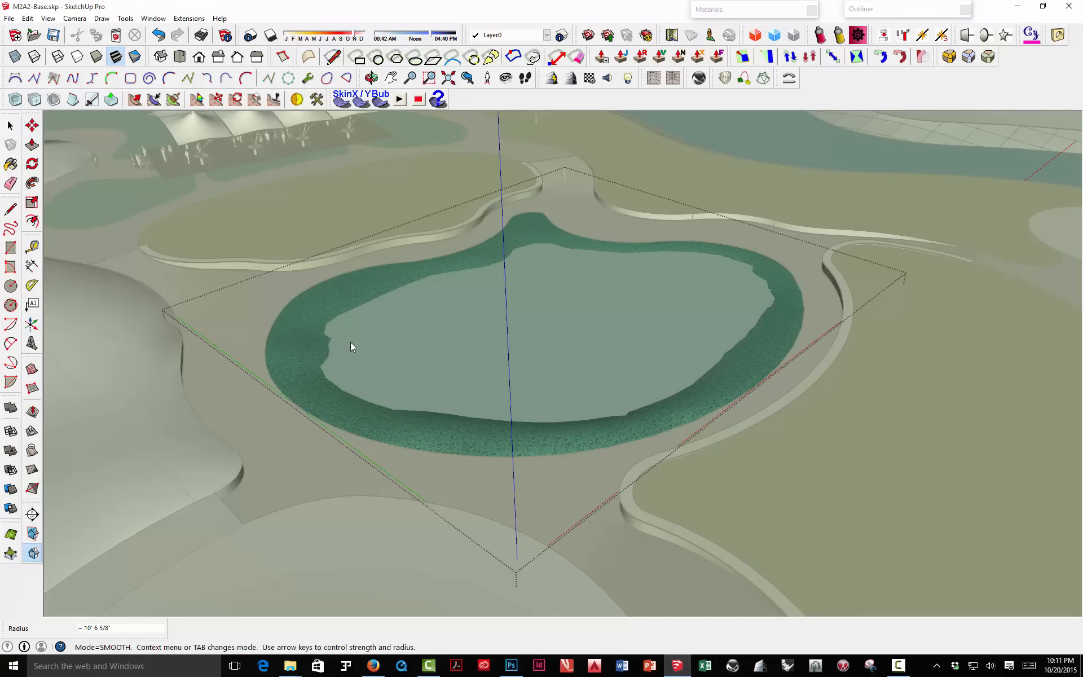
pyautogui.moveTo(351, 341); pyautogui.dragTo(202, 222, button='middle')
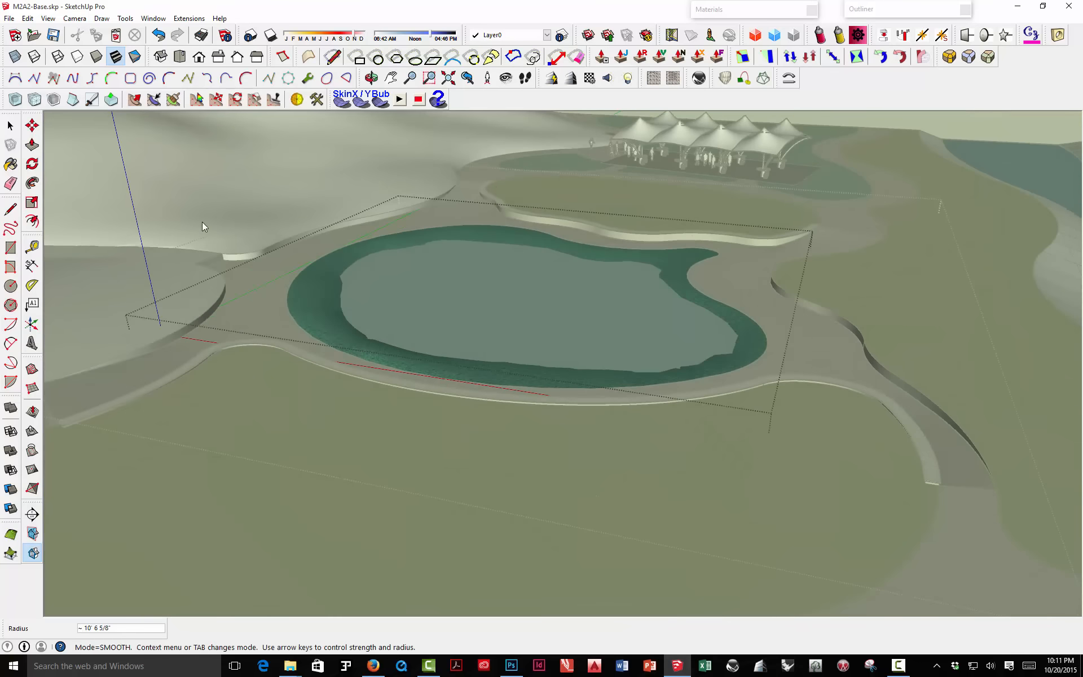
pyautogui.click(10, 126)
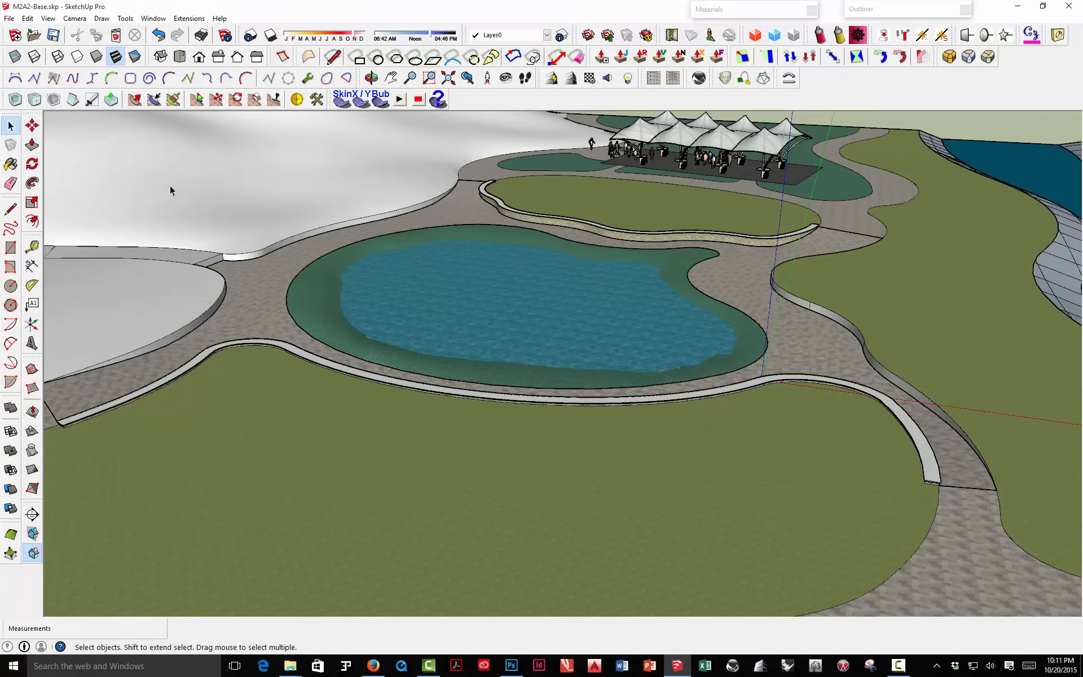
# Step: Generate a soap skin with 30 divisions over the lawn face between the pond's curved wall and the winding paths
pyautogui.moveTo(234, 290); pyautogui.dragTo(643, 288, button='middle')
pyautogui.scroll(3, 552, 330)
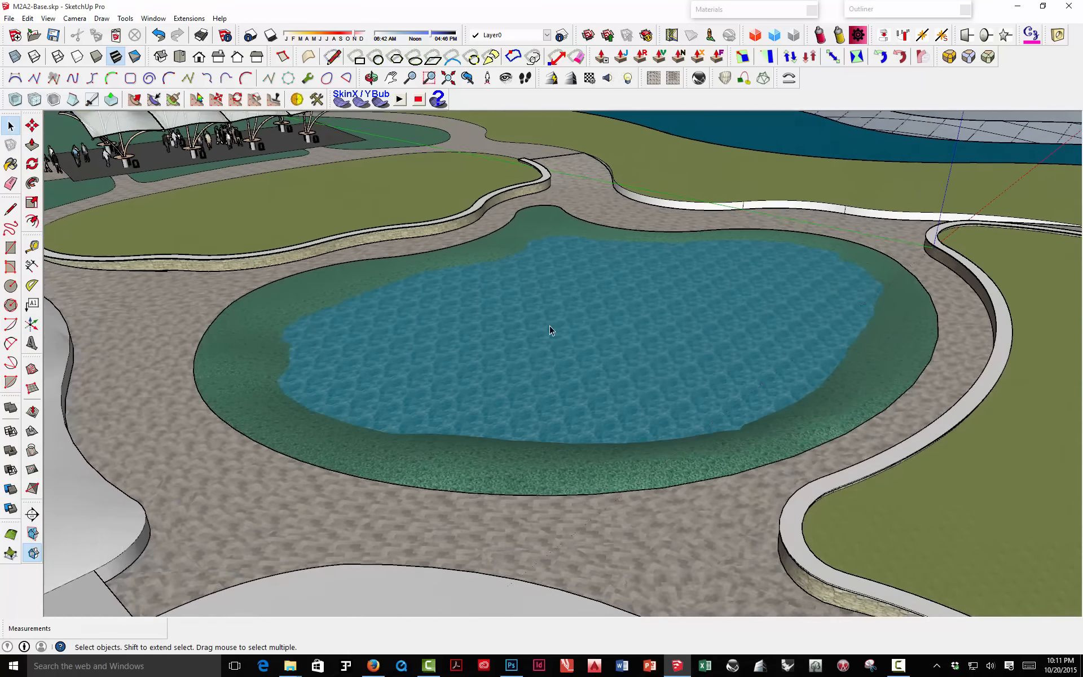
pyautogui.moveTo(551, 330); pyautogui.dragTo(507, 321, button='middle')
pyautogui.scroll(-5, 387, 318)
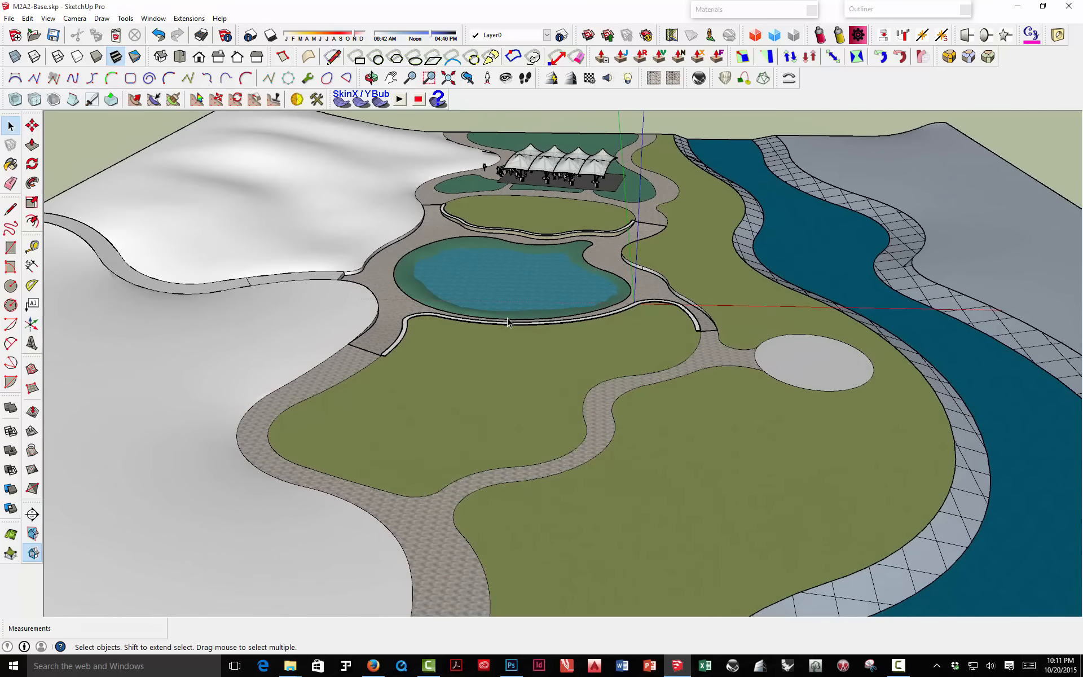
pyautogui.scroll(2, 507, 378)
pyautogui.scroll(-1, 479, 352)
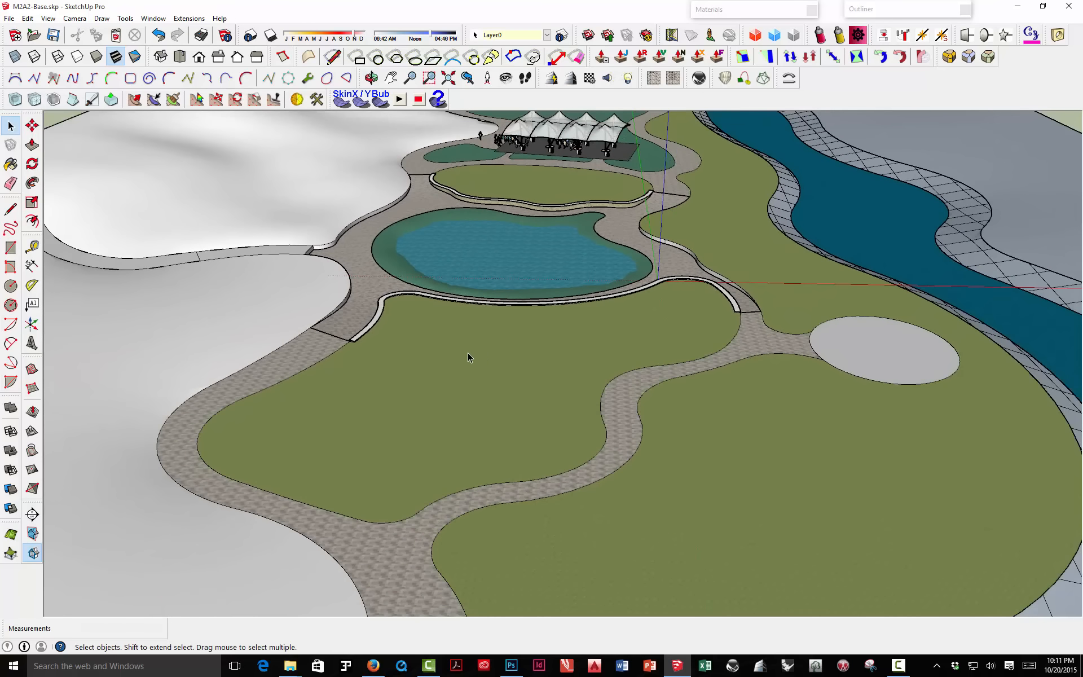
pyautogui.click(468, 355)
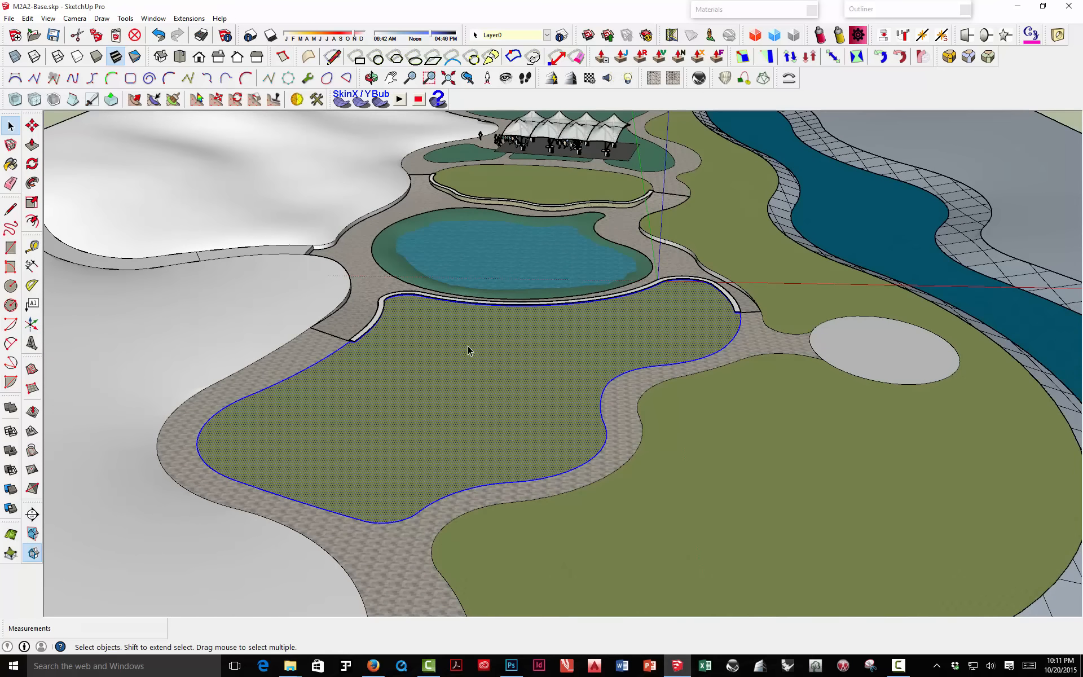
pyautogui.click(343, 99)
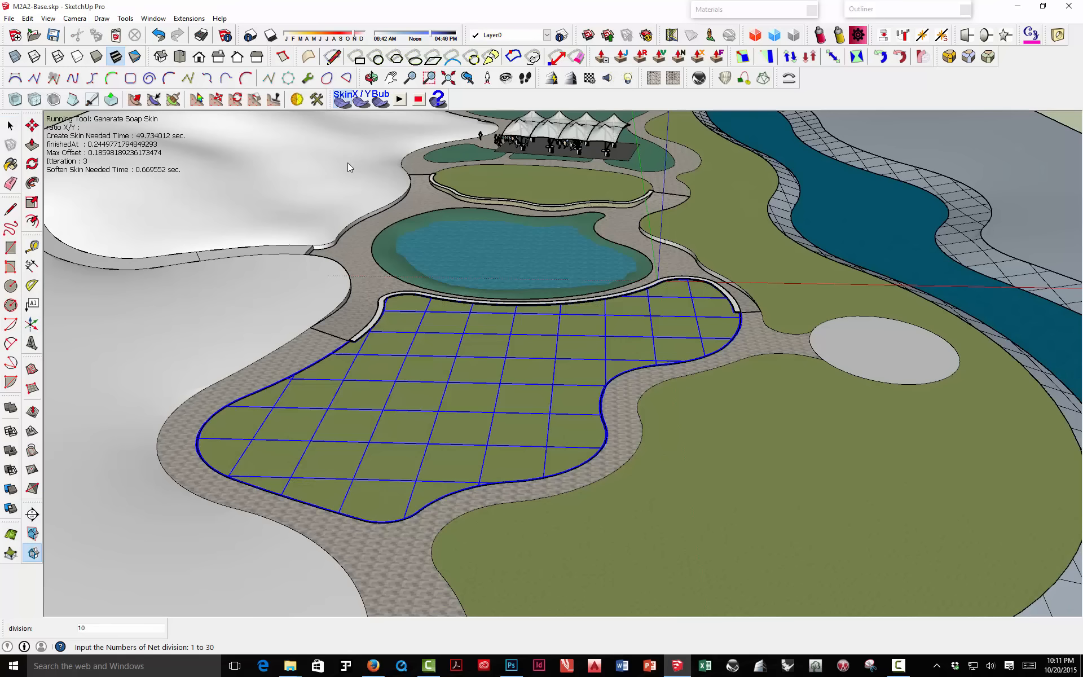
pyautogui.write('30')
pyautogui.press('Return')
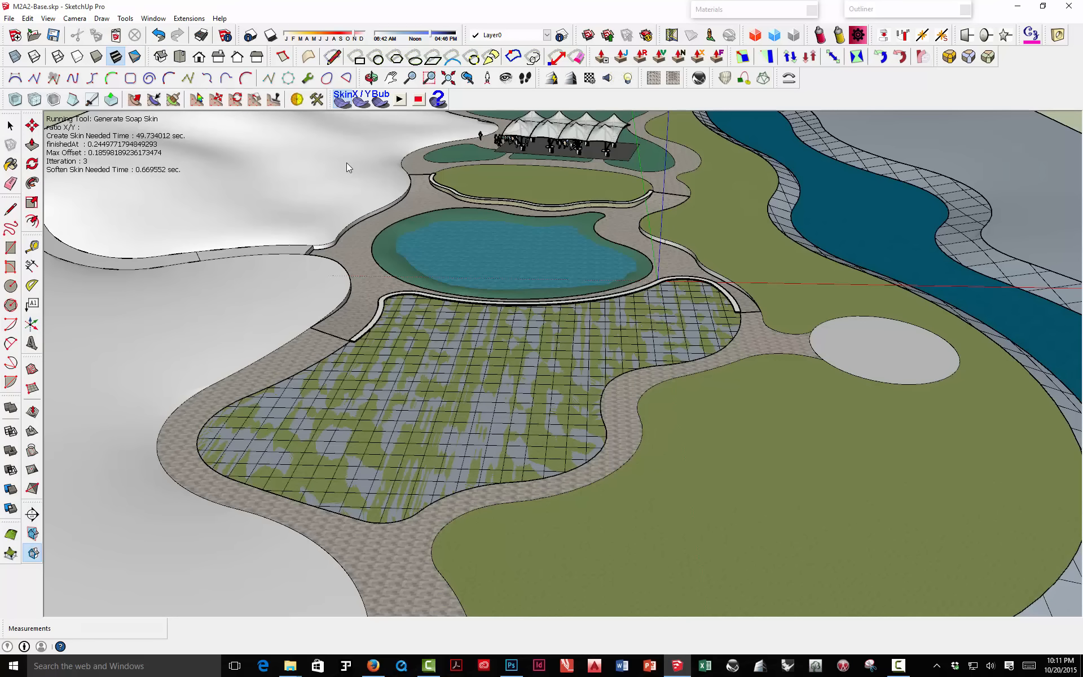
# Step: Replace the flat lawn face with the generated skin by cutting the skin, deleting the face and pasting the skin in place
pyautogui.click(418, 96)
pyautogui.click(384, 392)
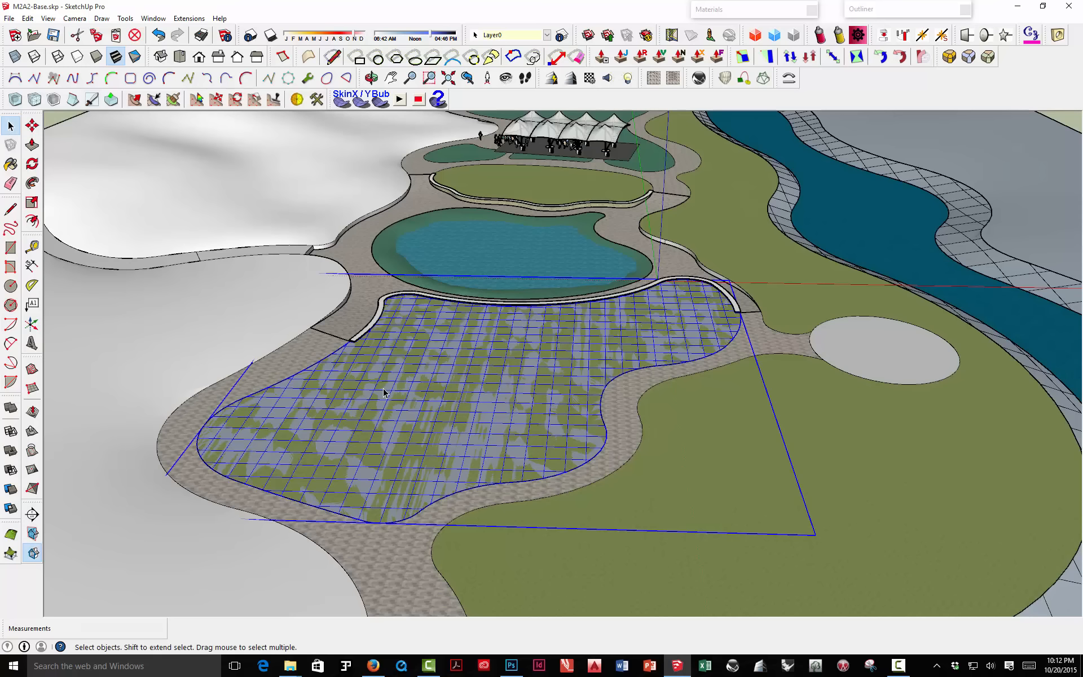
pyautogui.press('Delete')
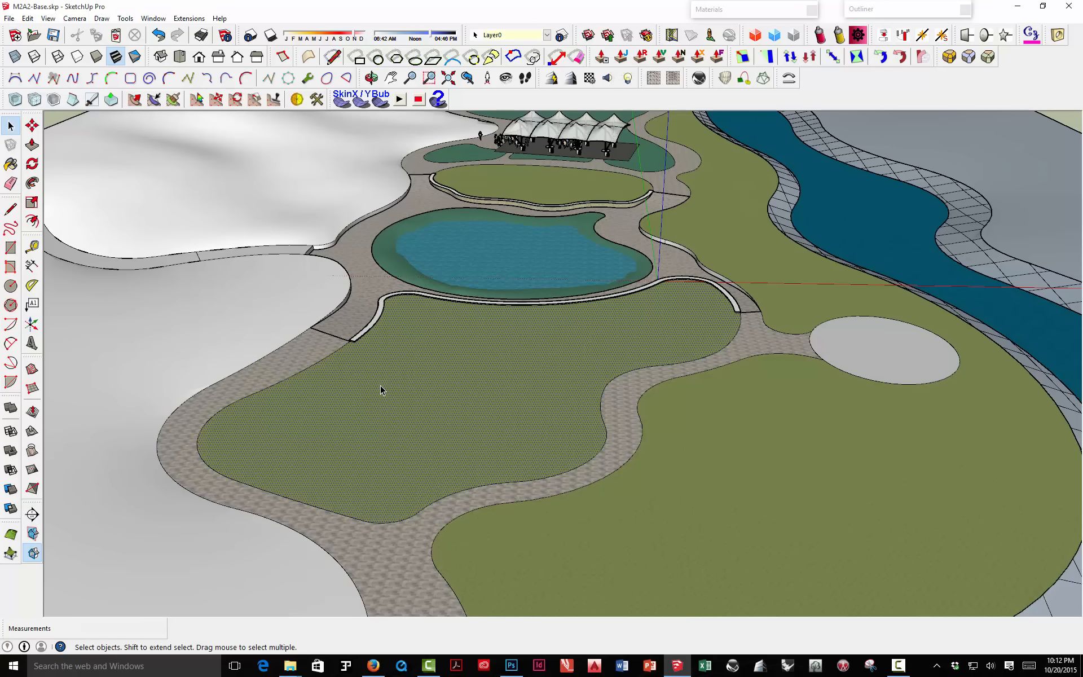
pyautogui.click(377, 384)
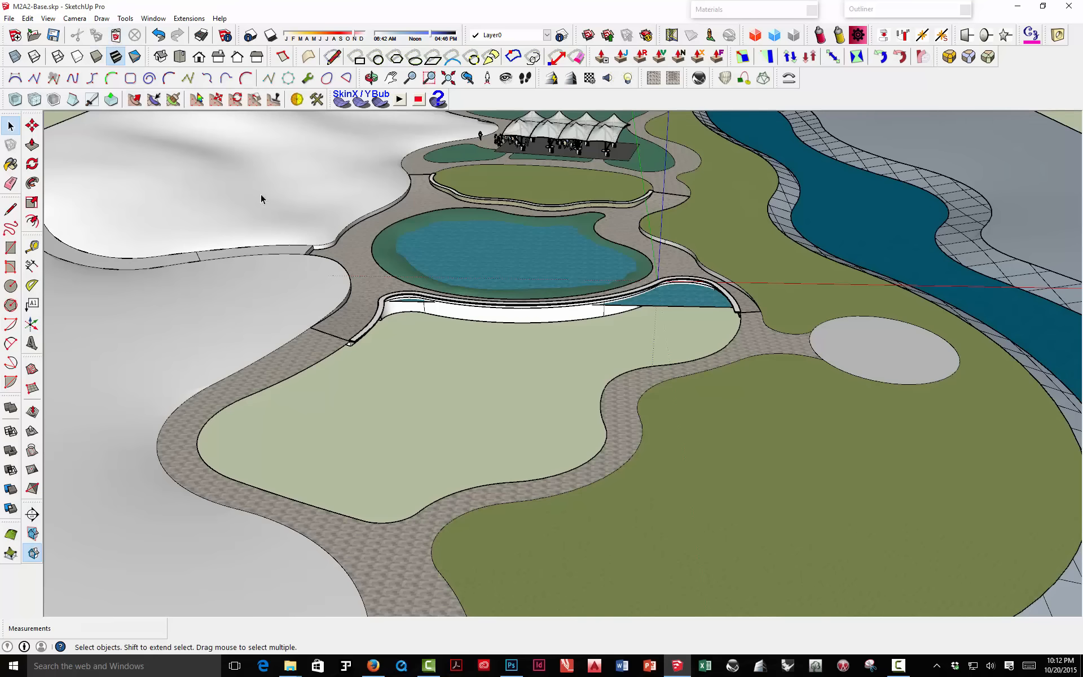
pyautogui.scroll(2, 381, 319)
pyautogui.moveTo(381, 320); pyautogui.dragTo(358, 271, button='middle')
pyautogui.scroll(-3, 358, 272)
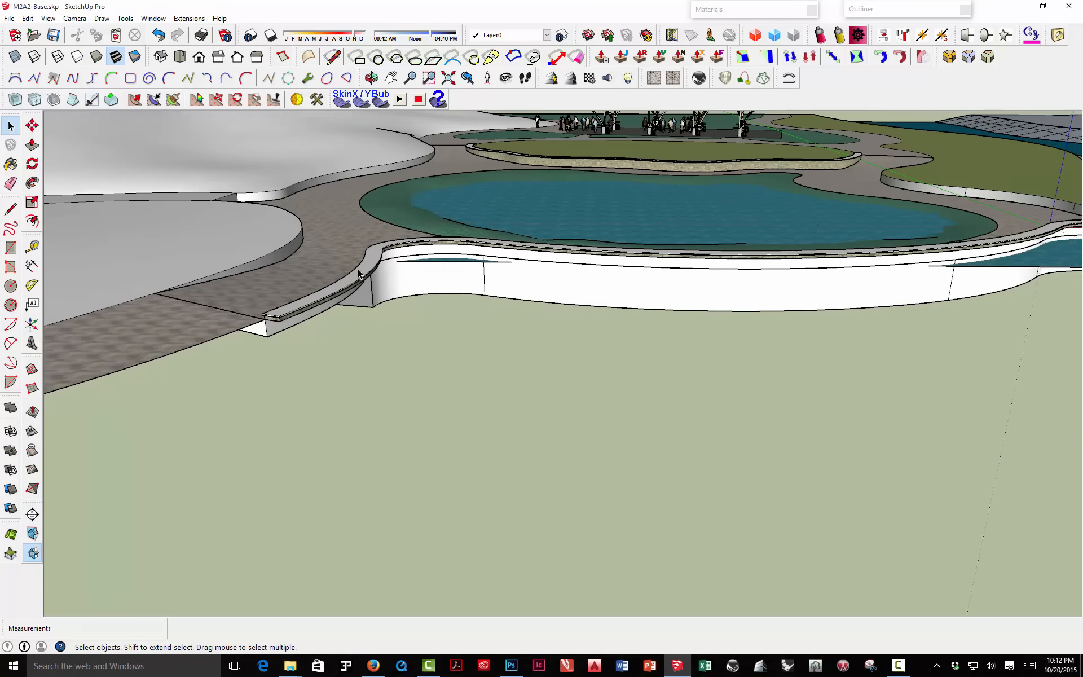
pyautogui.click(27, 18)
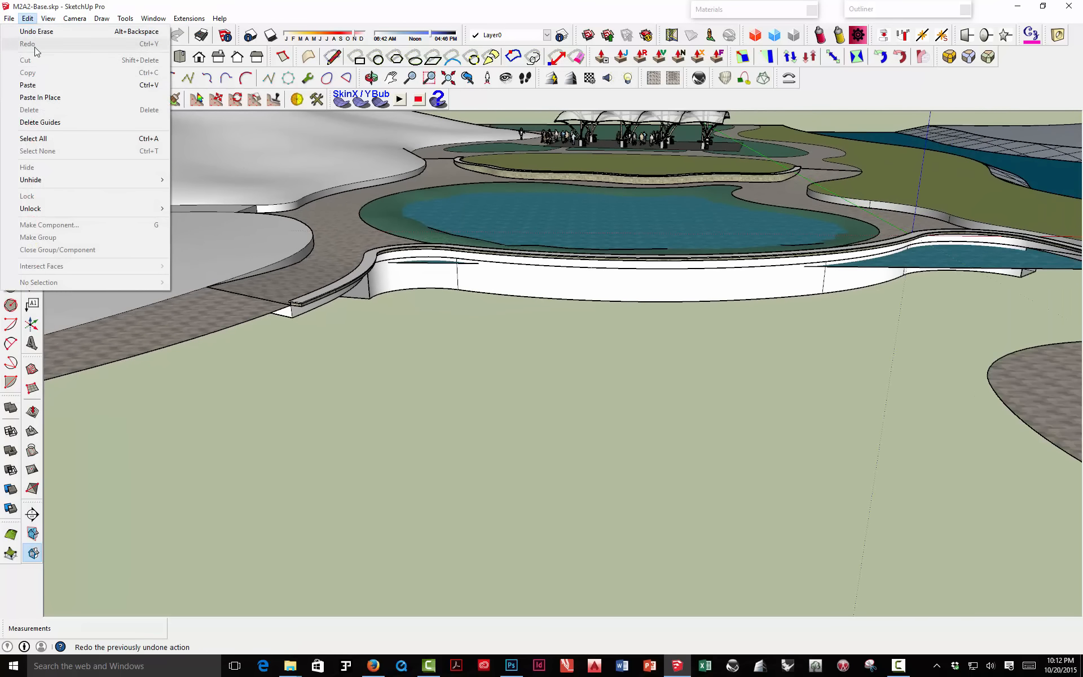
pyautogui.click(41, 99)
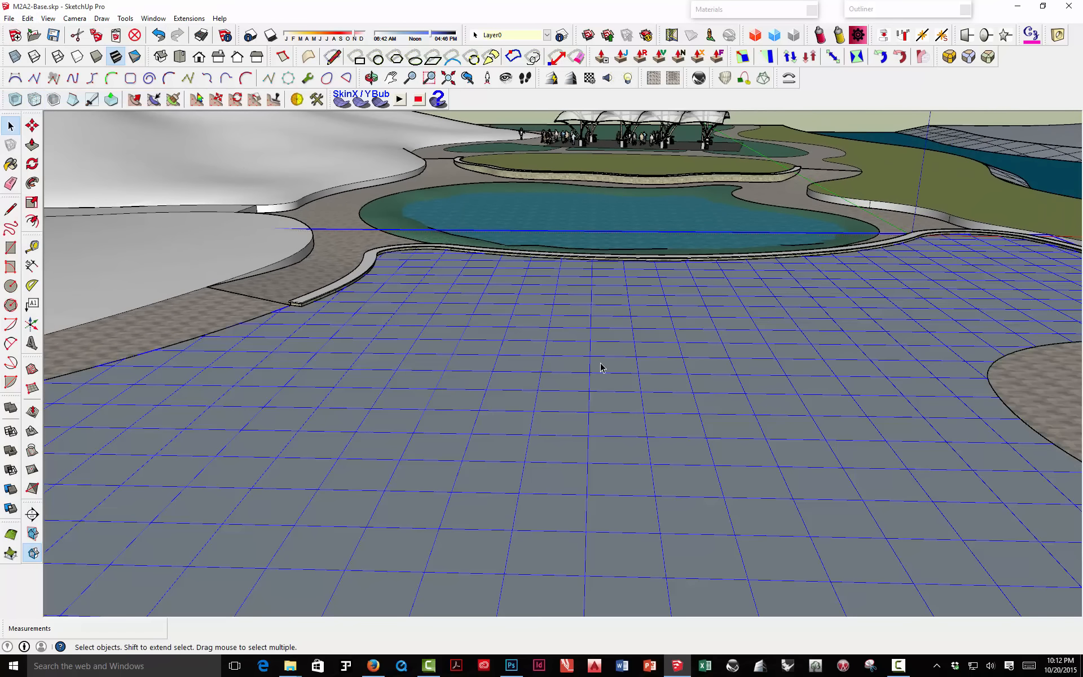
# Step: Open the pasted lawn skin and soften and smooth the edges of all its geometry
pyautogui.scroll(-5, 580, 339)
pyautogui.doubleClick(562, 349)
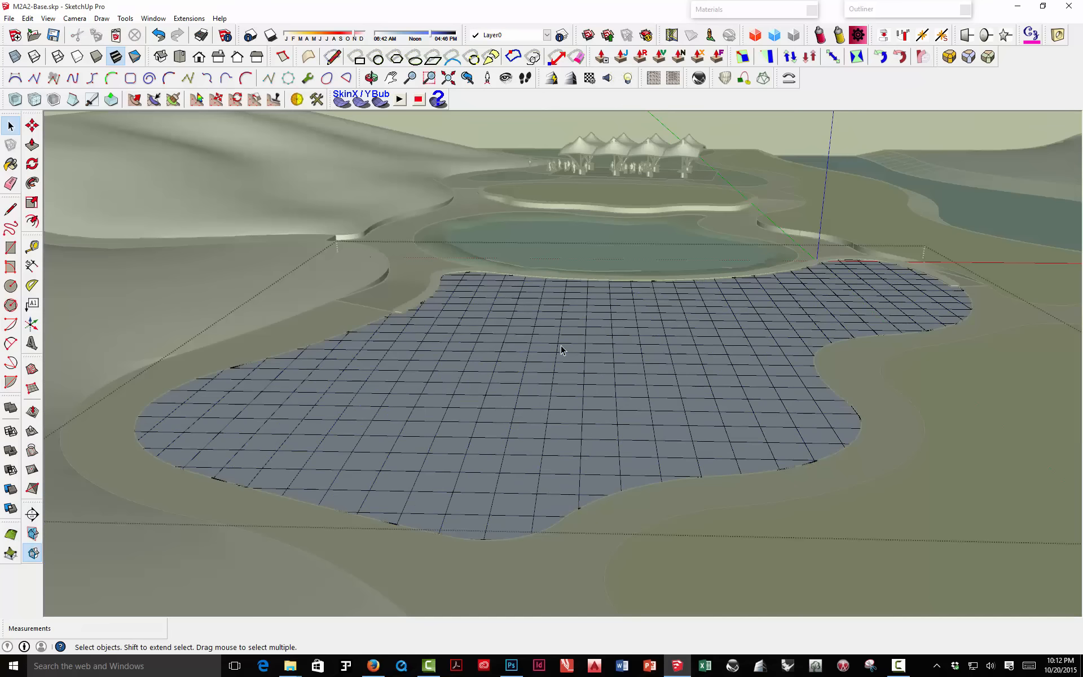
pyautogui.hotkey('ctrl', 'a')
pyautogui.rightClick(561, 349)
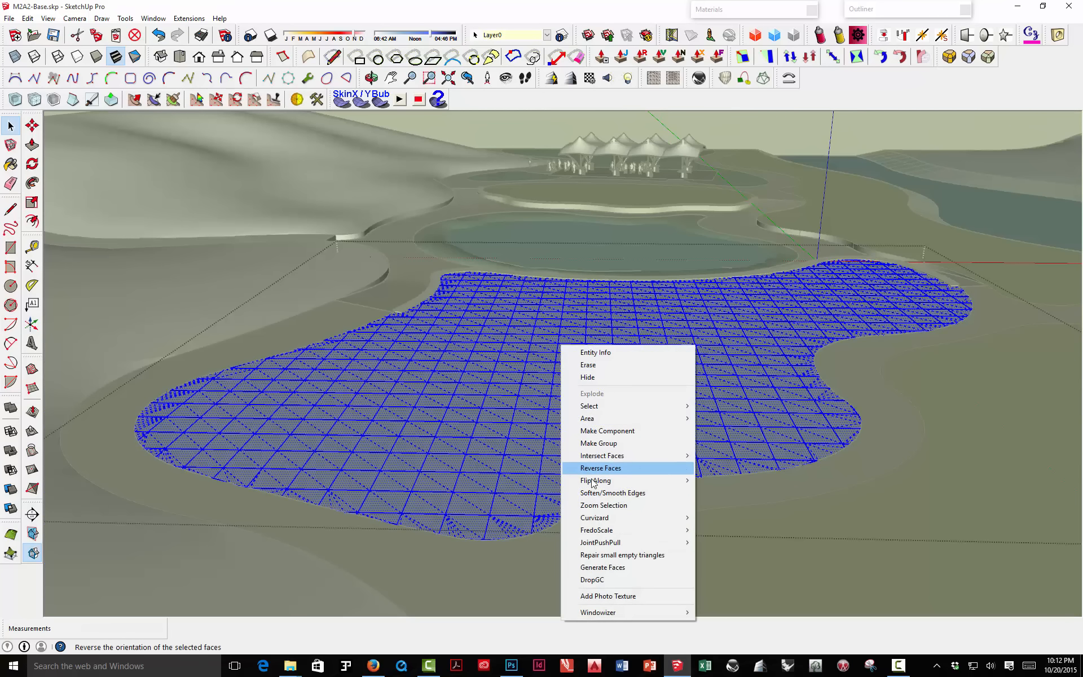
pyautogui.click(603, 493)
pyautogui.click(336, 131)
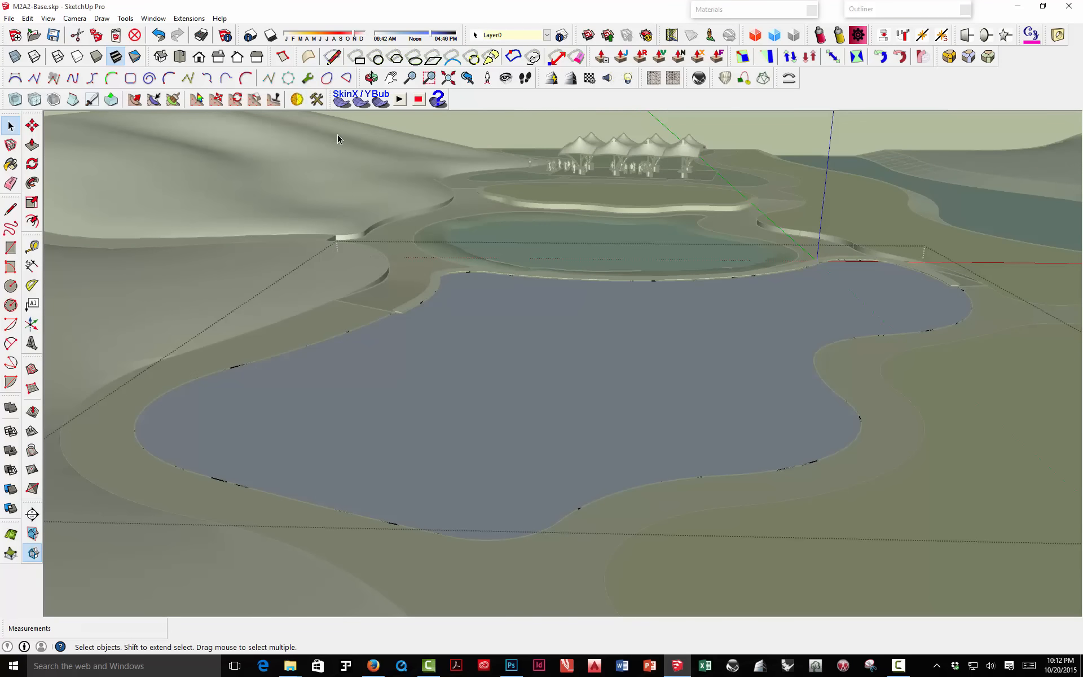
# Step: Crease the lawn skin's boundary vertices with Artisan's Crease Selection
pyautogui.click(499, 310)
pyautogui.click(125, 18)
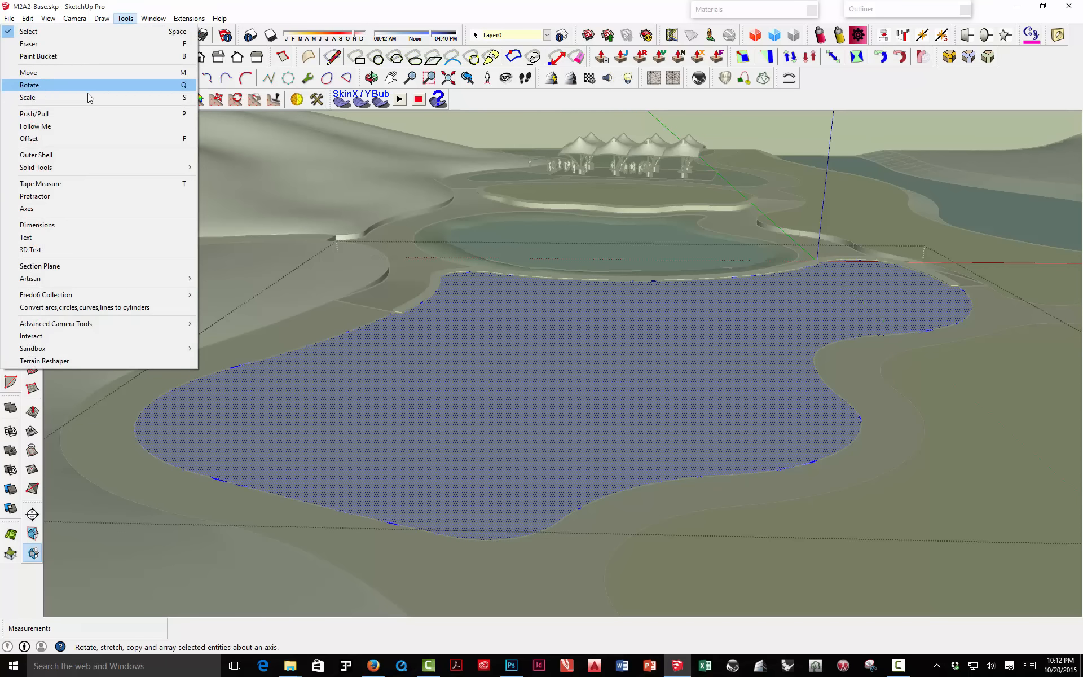
pyautogui.moveTo(72, 282)
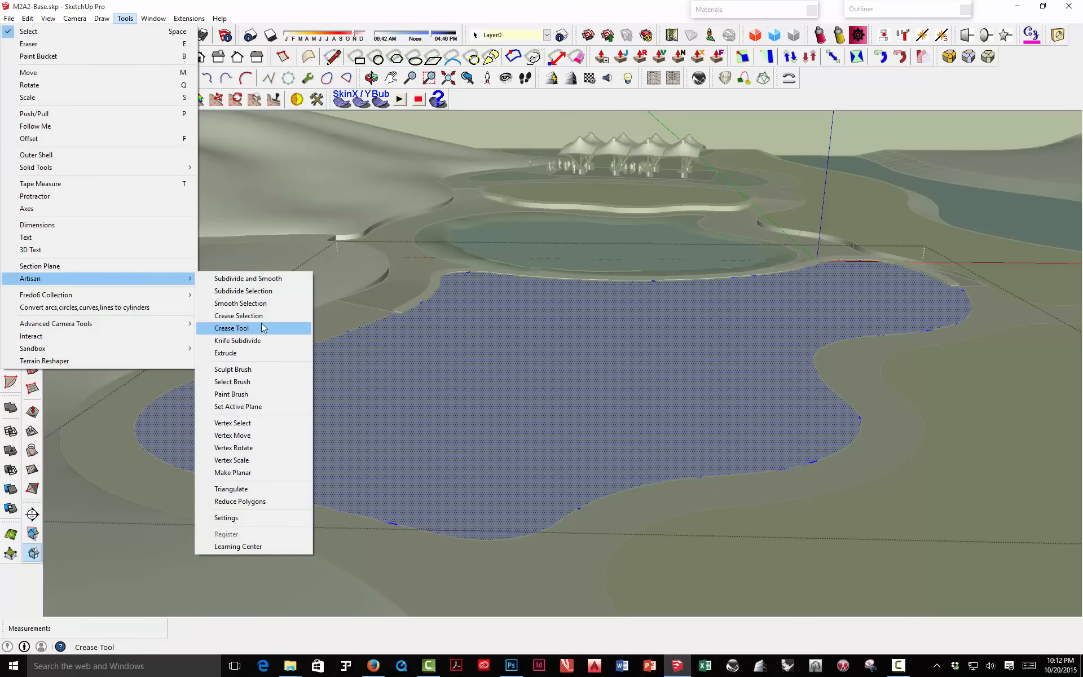
pyautogui.click(264, 316)
pyautogui.click(606, 334)
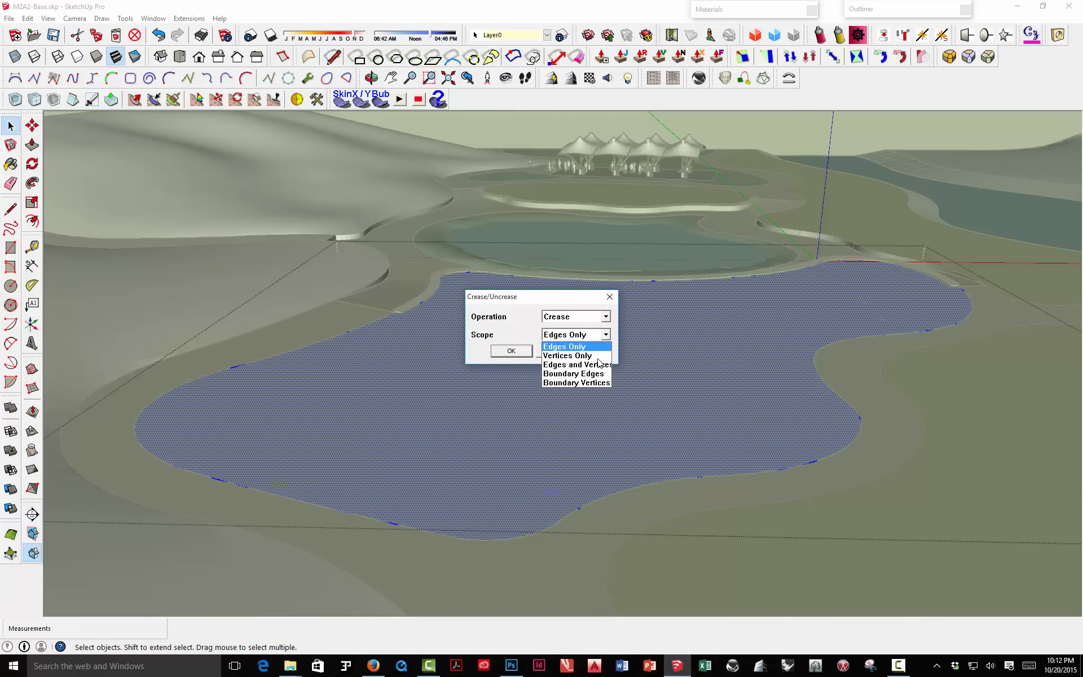
pyautogui.click(586, 388)
pyautogui.click(519, 352)
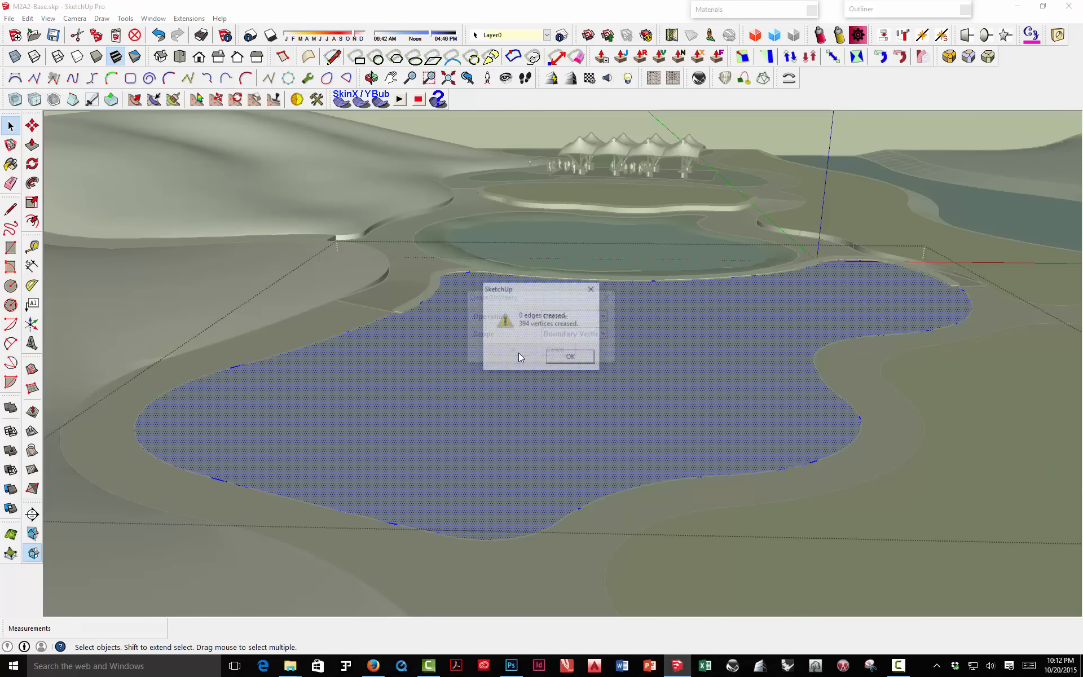
pyautogui.click(570, 357)
pyautogui.click(479, 266)
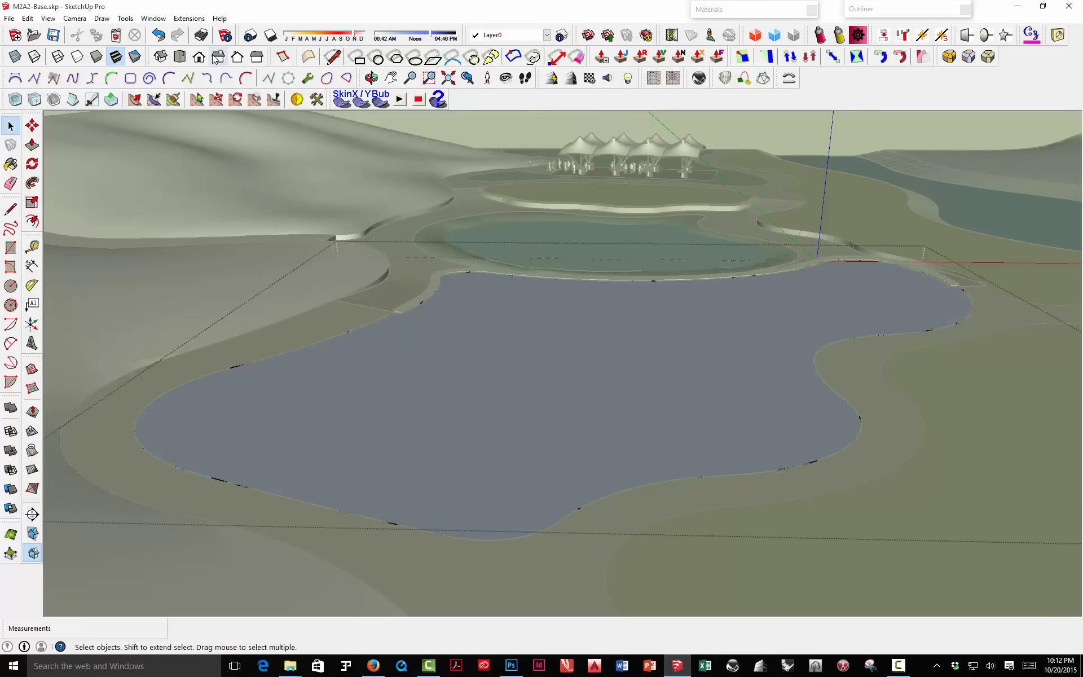
# Step: Display hidden geometry and raise rolling ridges along the pond wall and across the lawn skin with Artisan's Sculpt brush
pyautogui.click(48, 18)
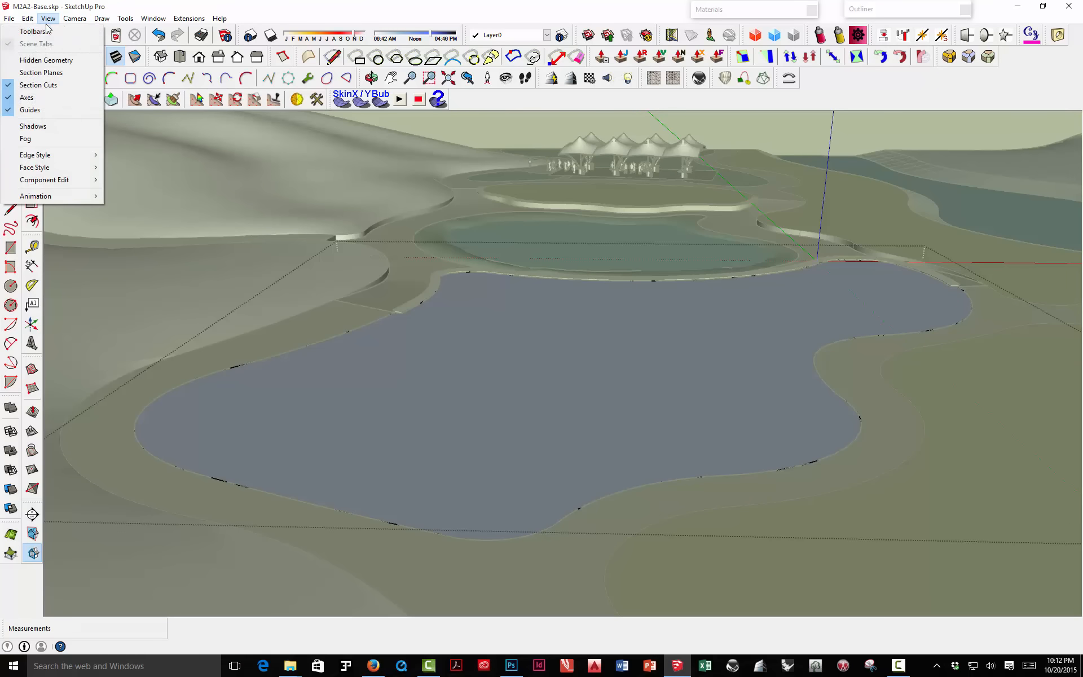
pyautogui.click(34, 59)
pyautogui.click(135, 99)
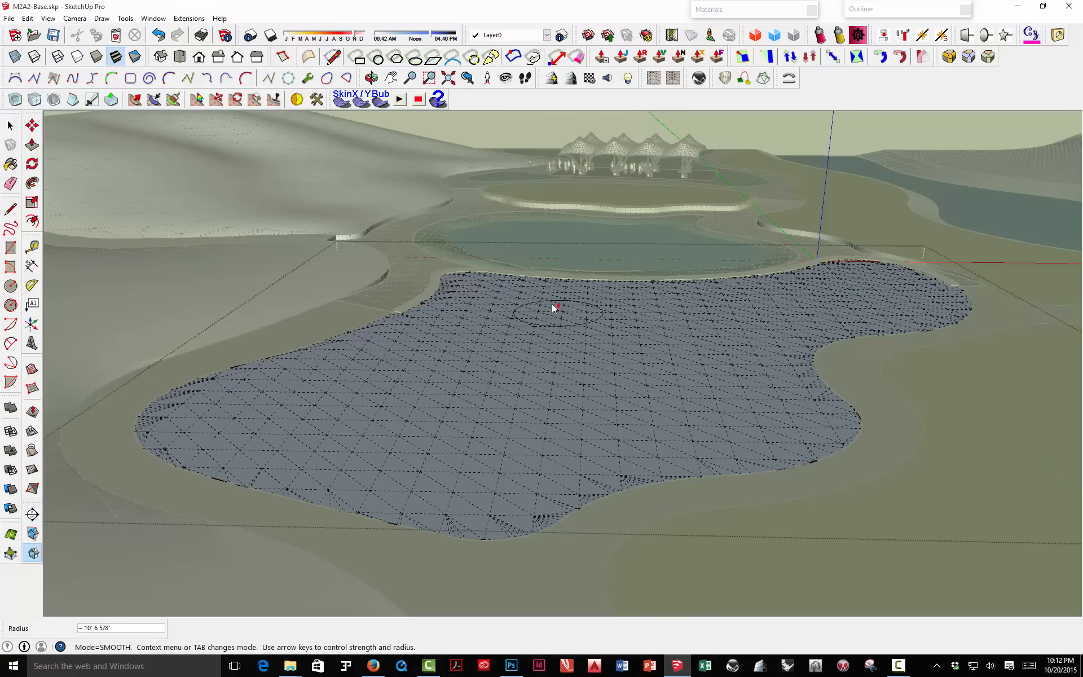
pyautogui.scroll(3, 553, 307)
pyautogui.rightClick(566, 380)
pyautogui.click(584, 387)
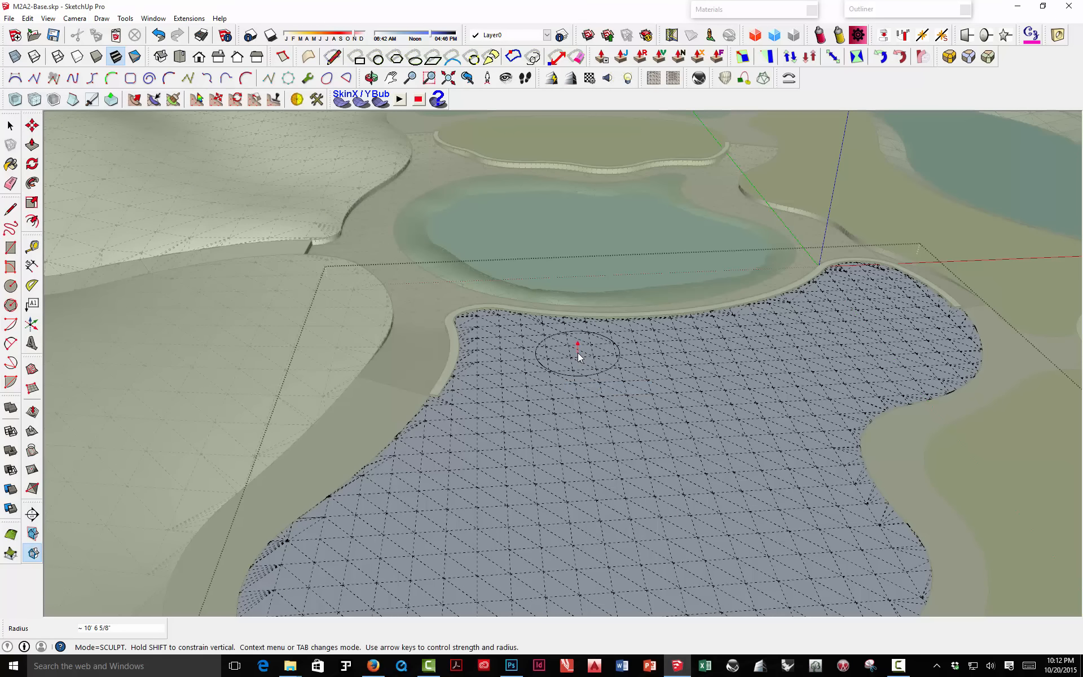
pyautogui.moveTo(549, 362)
pyautogui.mouseDown()
pyautogui.moveTo(756, 354)
pyautogui.moveTo(843, 318)
pyautogui.moveTo(896, 337)
pyautogui.moveTo(432, 512)
pyautogui.mouseUp()
pyautogui.moveTo(505, 420)
pyautogui.mouseDown()
pyautogui.moveTo(525, 396)
pyautogui.moveTo(560, 431)
pyautogui.moveTo(735, 378)
pyautogui.moveTo(587, 398)
pyautogui.moveTo(568, 387)
pyautogui.moveTo(634, 370)
pyautogui.moveTo(754, 370)
pyautogui.moveTo(505, 466)
pyautogui.mouseUp()
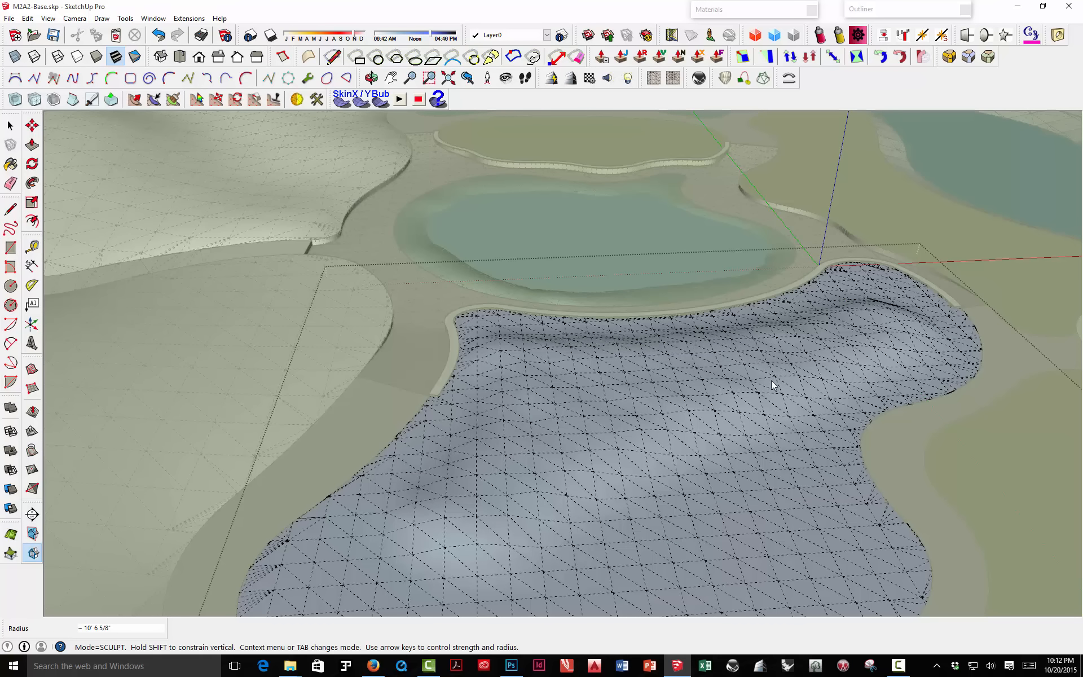
# Step: Sculpt further mounds at the near end and middle of the lawn skin, undoing the overly sharp ridge
pyautogui.moveTo(584, 422)
pyautogui.mouseDown(button='middle')
pyautogui.moveTo(581, 349)
pyautogui.moveTo(576, 394)
pyautogui.mouseUp(button='middle')
pyautogui.moveTo(450, 398)
pyautogui.mouseDown()
pyautogui.moveTo(394, 459)
pyautogui.moveTo(499, 491)
pyautogui.moveTo(620, 468)
pyautogui.moveTo(449, 440)
pyautogui.moveTo(624, 428)
pyautogui.moveTo(444, 440)
pyautogui.moveTo(509, 455)
pyautogui.moveTo(541, 426)
pyautogui.moveTo(491, 416)
pyautogui.mouseUp()
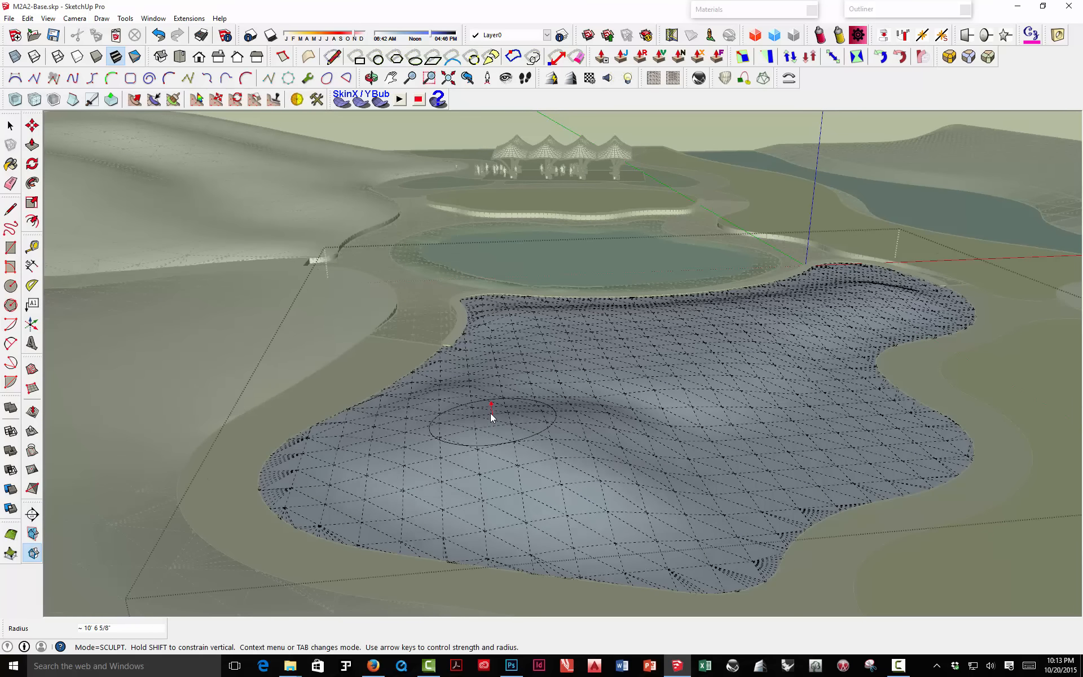
pyautogui.moveTo(553, 424)
pyautogui.mouseDown(button='middle')
pyautogui.moveTo(526, 404)
pyautogui.moveTo(508, 452)
pyautogui.moveTo(505, 381)
pyautogui.moveTo(435, 394)
pyautogui.moveTo(452, 403)
pyautogui.mouseUp(button='middle')
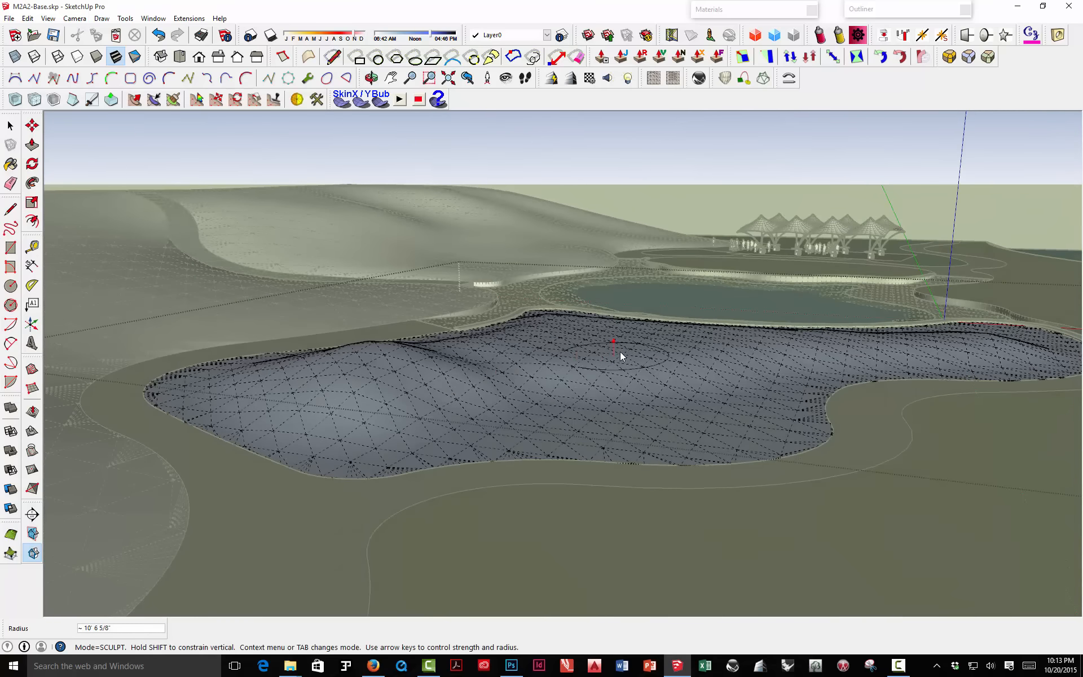
pyautogui.moveTo(621, 351); pyautogui.dragTo(642, 374, button='middle')
pyautogui.moveTo(642, 374)
pyautogui.mouseDown()
pyautogui.moveTo(689, 390)
pyautogui.moveTo(661, 366)
pyautogui.moveTo(697, 378)
pyautogui.moveTo(678, 363)
pyautogui.mouseUp()
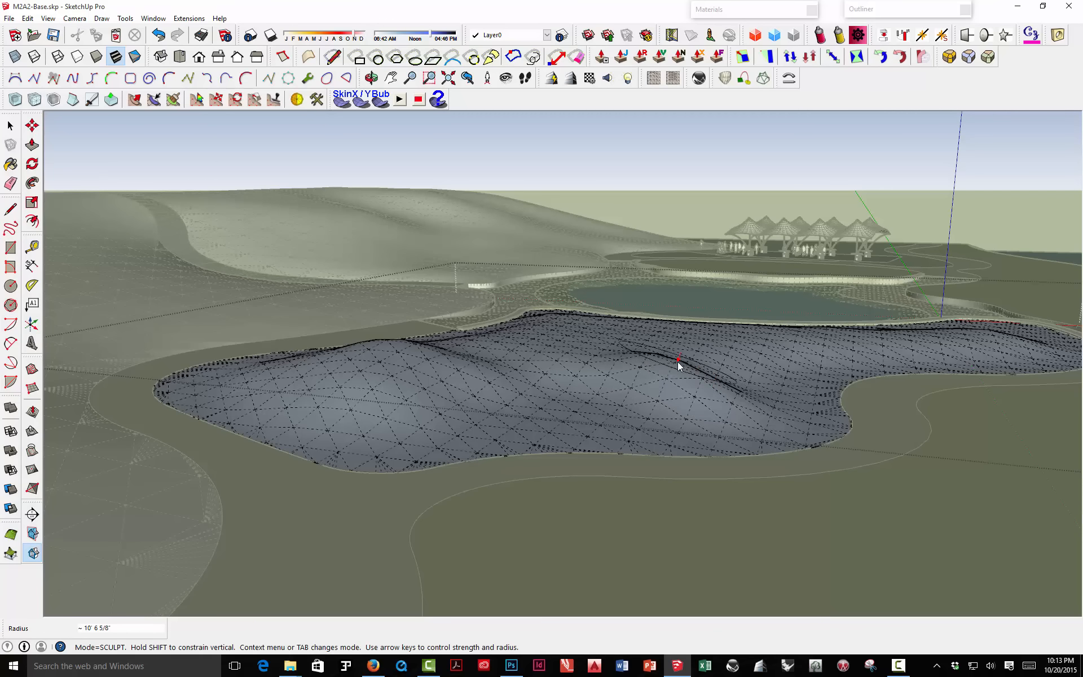
pyautogui.moveTo(678, 366); pyautogui.dragTo(680, 364)
pyautogui.hotkey('ctrl', 'z')
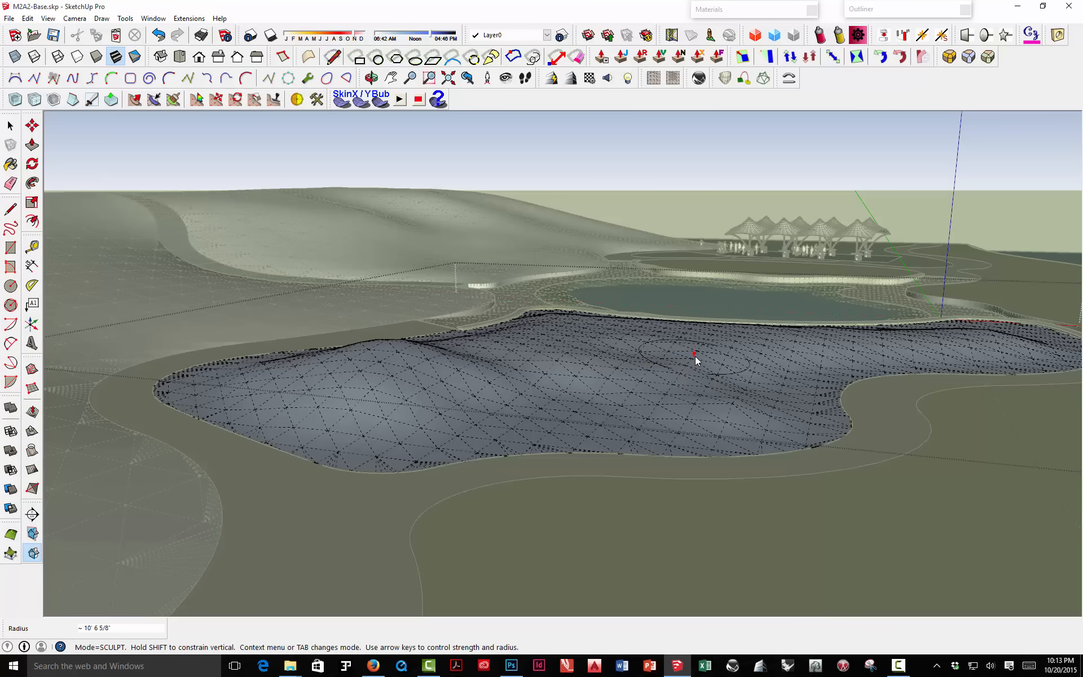
pyautogui.moveTo(729, 396); pyautogui.dragTo(728, 391)
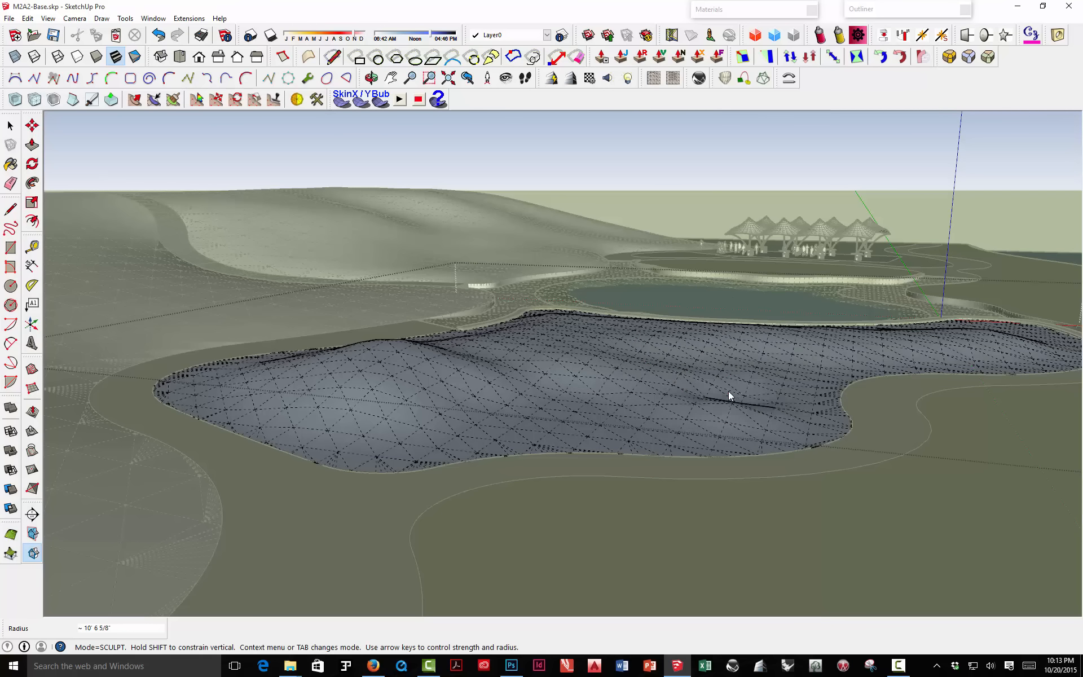
# Step: Smooth the sharp crease in the middle of the lawn skin with Artisan's Smooth brush
pyautogui.moveTo(649, 384)
pyautogui.mouseDown(button='middle')
pyautogui.moveTo(730, 382)
pyautogui.moveTo(699, 375)
pyautogui.mouseUp(button='middle')
pyautogui.rightClick(699, 376)
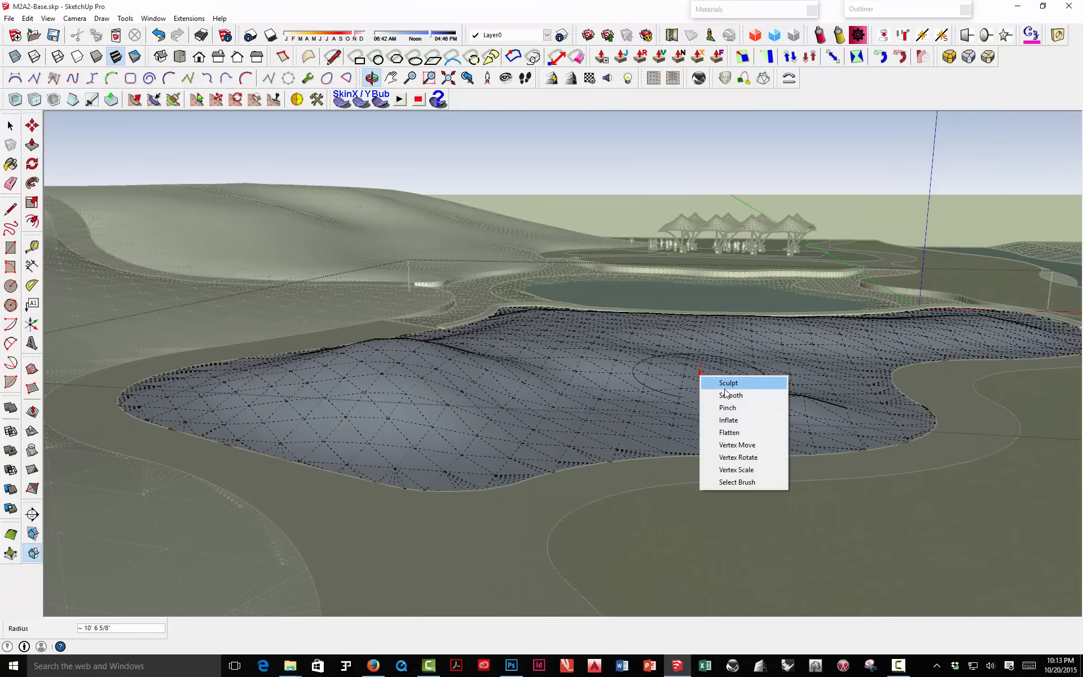
pyautogui.click(727, 395)
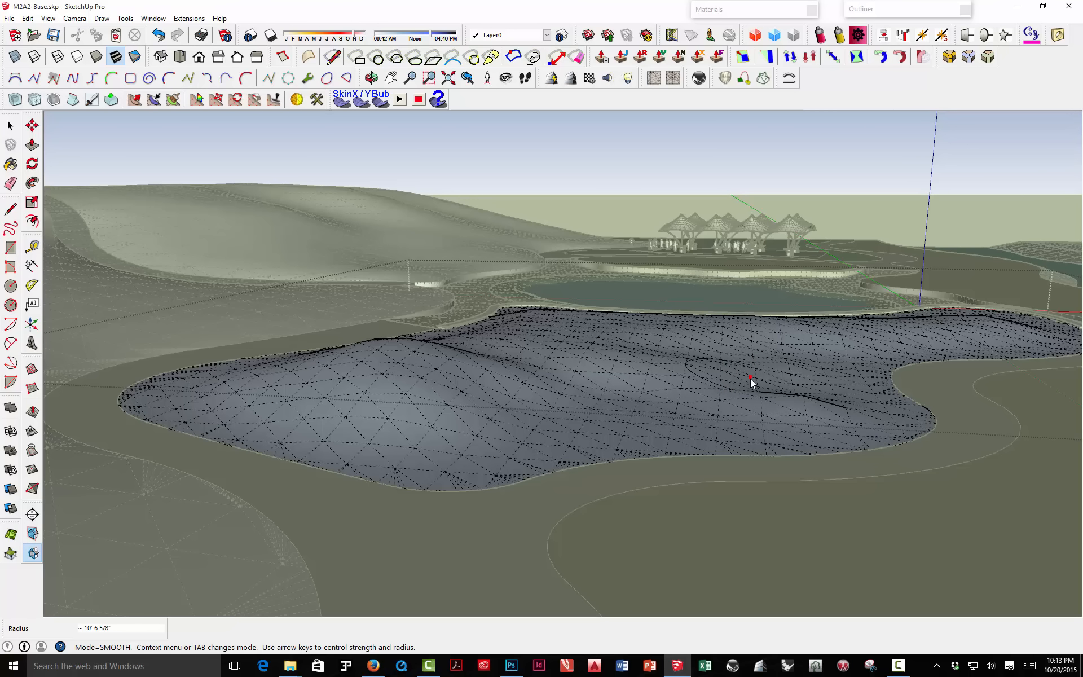
pyautogui.moveTo(750, 380)
pyautogui.mouseDown()
pyautogui.moveTo(793, 391)
pyautogui.moveTo(780, 400)
pyautogui.mouseUp()
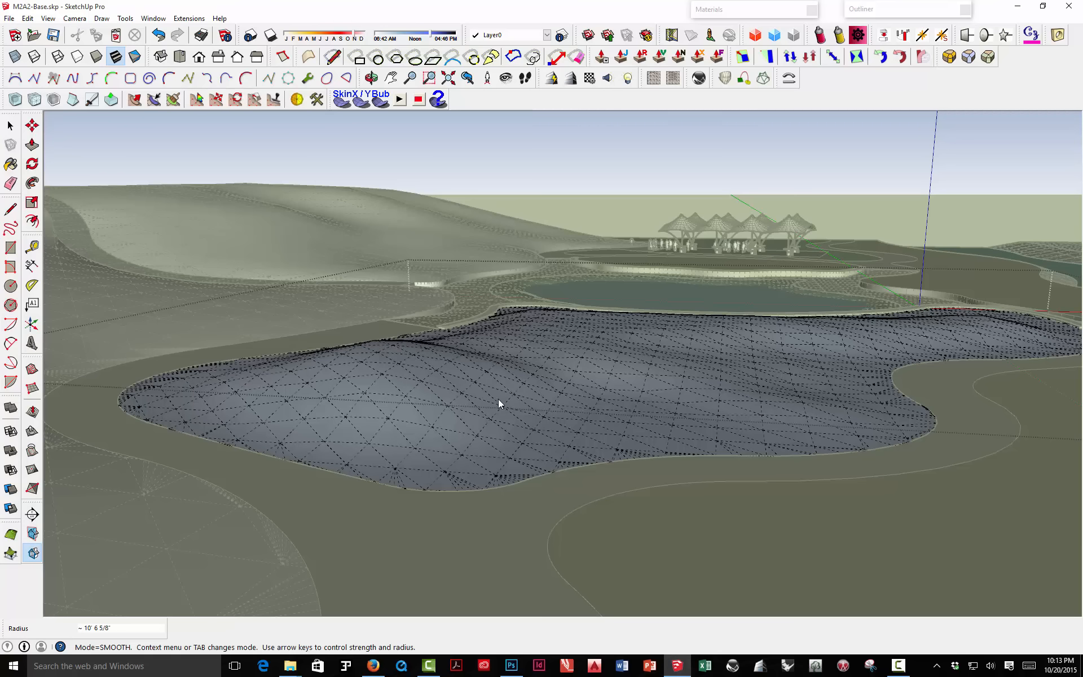
# Step: Close the sculpted lawn skin for editing and turn off the display of hidden geometry
pyautogui.moveTo(615, 351); pyautogui.dragTo(455, 418, button='middle')
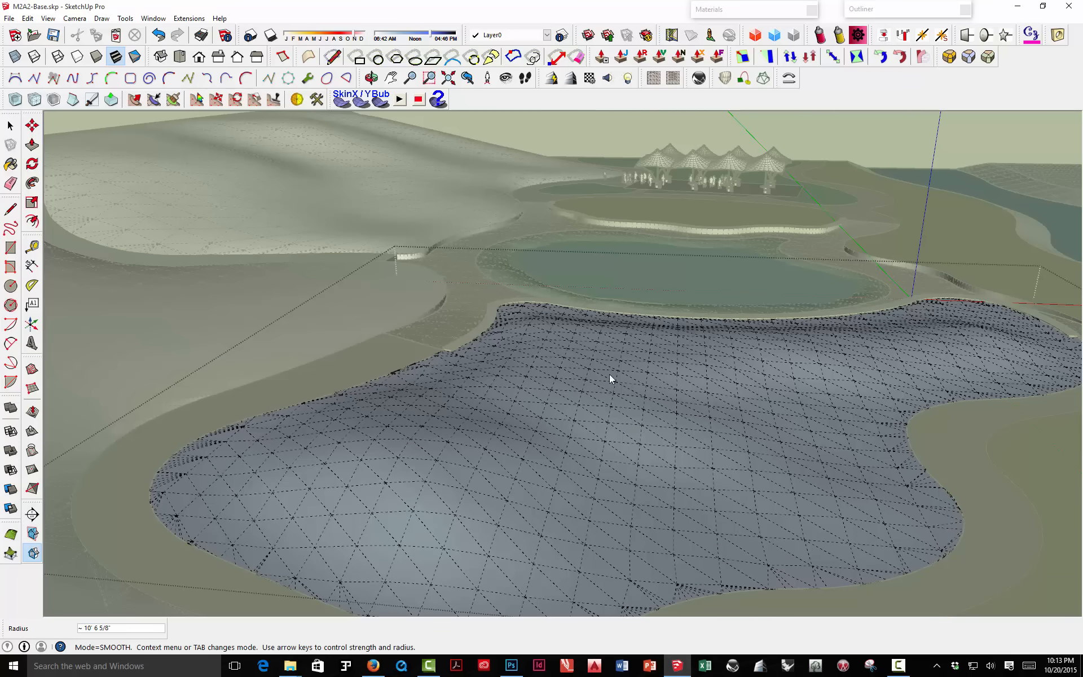
pyautogui.click(10, 125)
pyautogui.click(354, 212)
pyautogui.scroll(-3, 458, 243)
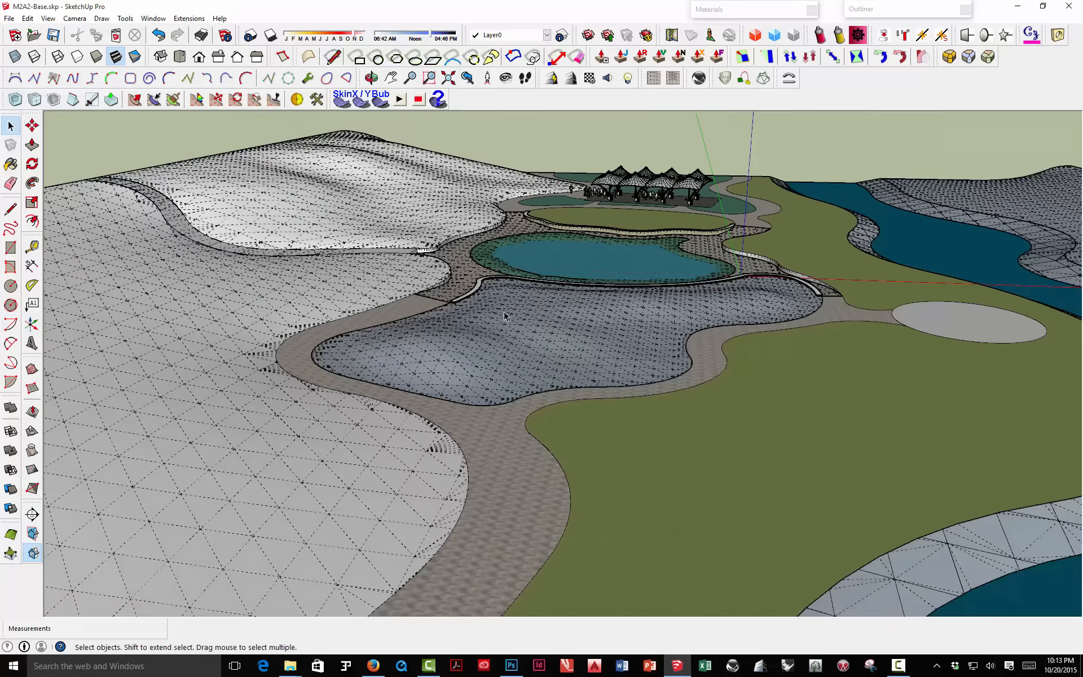
pyautogui.moveTo(516, 369); pyautogui.dragTo(525, 338, button='middle')
pyautogui.click(48, 18)
pyautogui.click(34, 61)
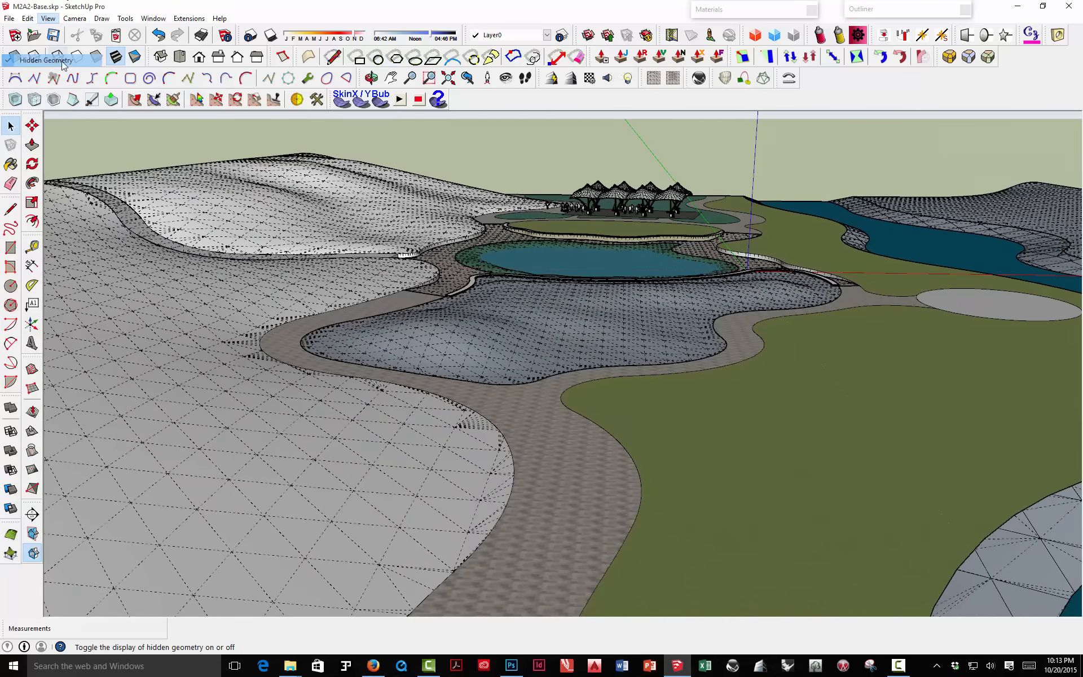
# Step: Examine the sculpted mounds and the pond from near eye level along the paved path
pyautogui.moveTo(433, 360); pyautogui.dragTo(460, 293, button='middle')
pyautogui.scroll(2, 460, 294)
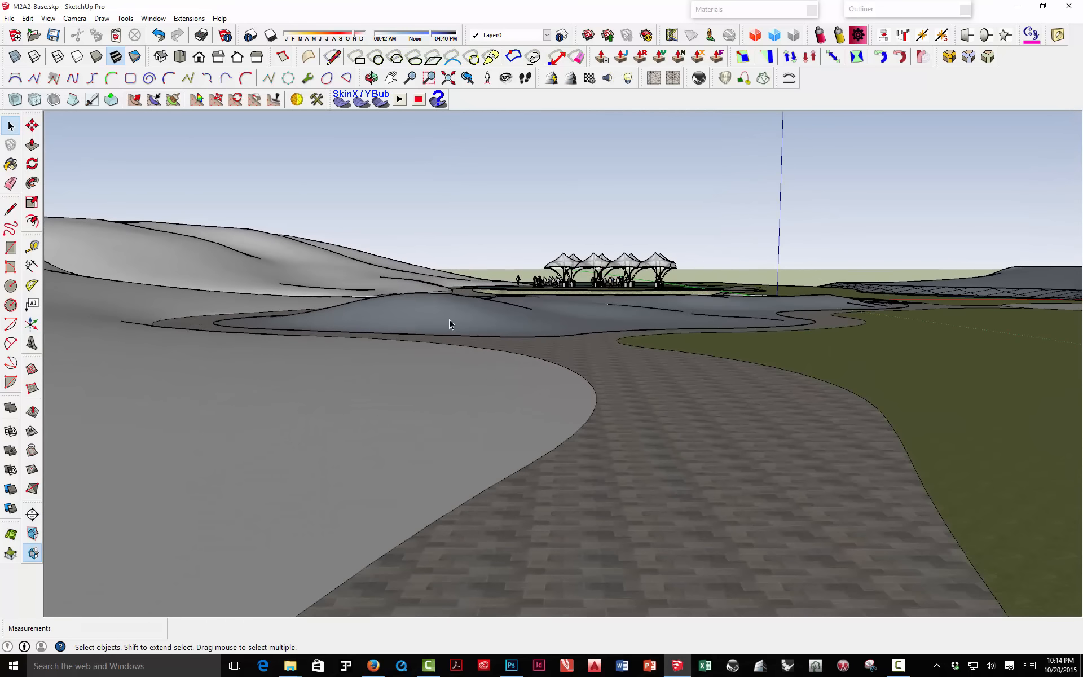
pyautogui.moveTo(220, 293); pyautogui.dragTo(348, 300, button='middle')
pyautogui.scroll(2, 478, 305)
pyautogui.scroll(6, 478, 305)
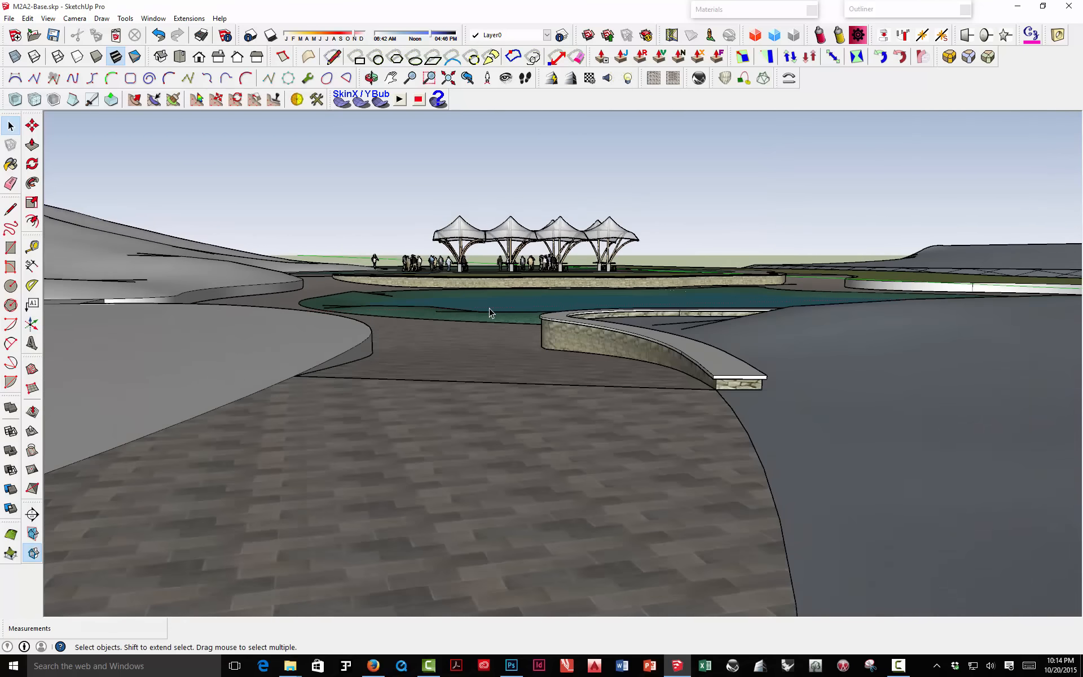
pyautogui.scroll(-5, 490, 313)
# Step: Select the riverside lawn's boundary edges, using the low curved wall's base edge instead of its top edge near the pavilion
pyautogui.moveTo(497, 313); pyautogui.dragTo(619, 336, button='middle')
pyautogui.scroll(4, 536, 390)
pyautogui.click(619, 337)
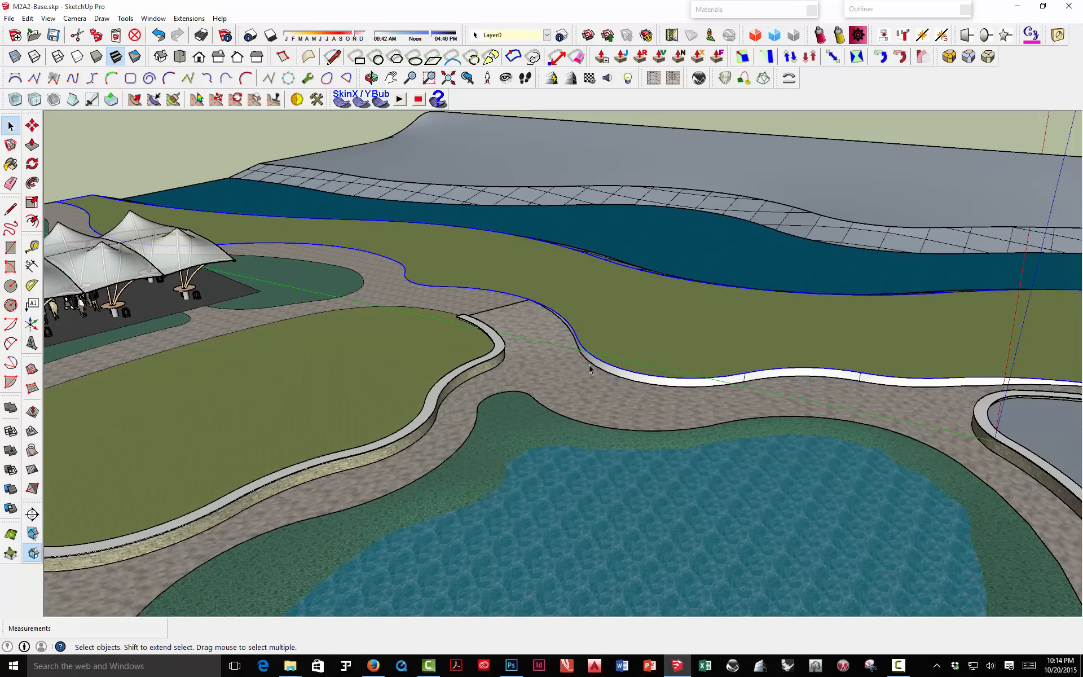
pyautogui.moveTo(615, 334); pyautogui.dragTo(555, 335, button='middle')
pyautogui.scroll(3, 556, 334)
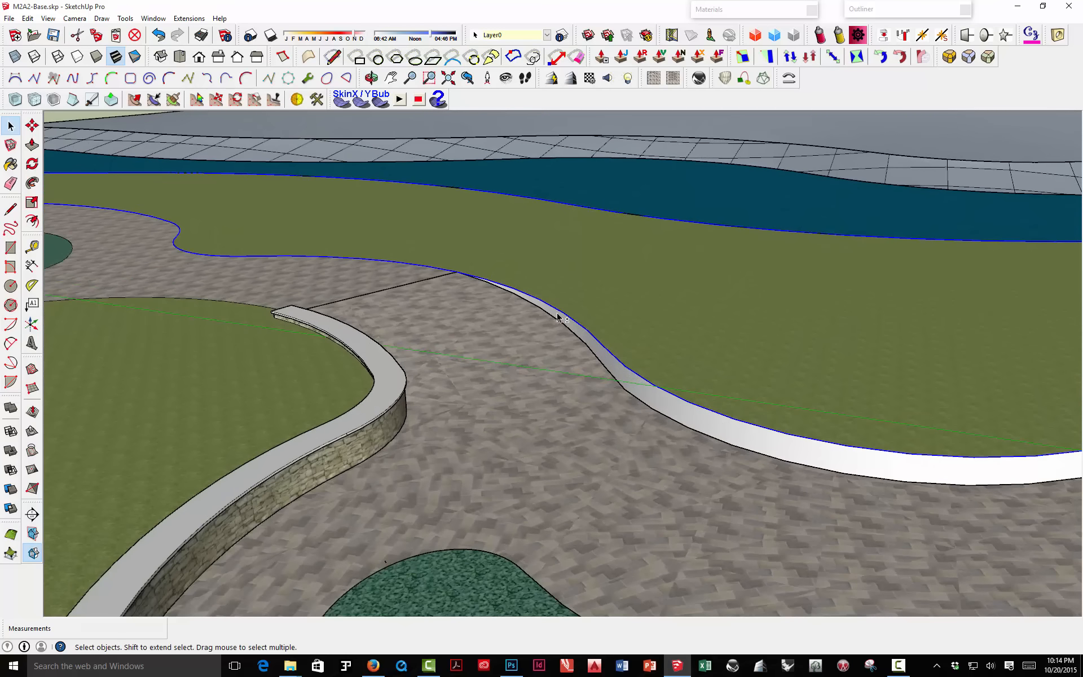
pyautogui.keyDown('shift'); pyautogui.click(554, 319); pyautogui.keyUp('shift')
pyautogui.keyDown('shift'); pyautogui.click(617, 361); pyautogui.keyUp('shift')
pyautogui.keyDown('shift'); pyautogui.click(636, 398); pyautogui.keyUp('shift')
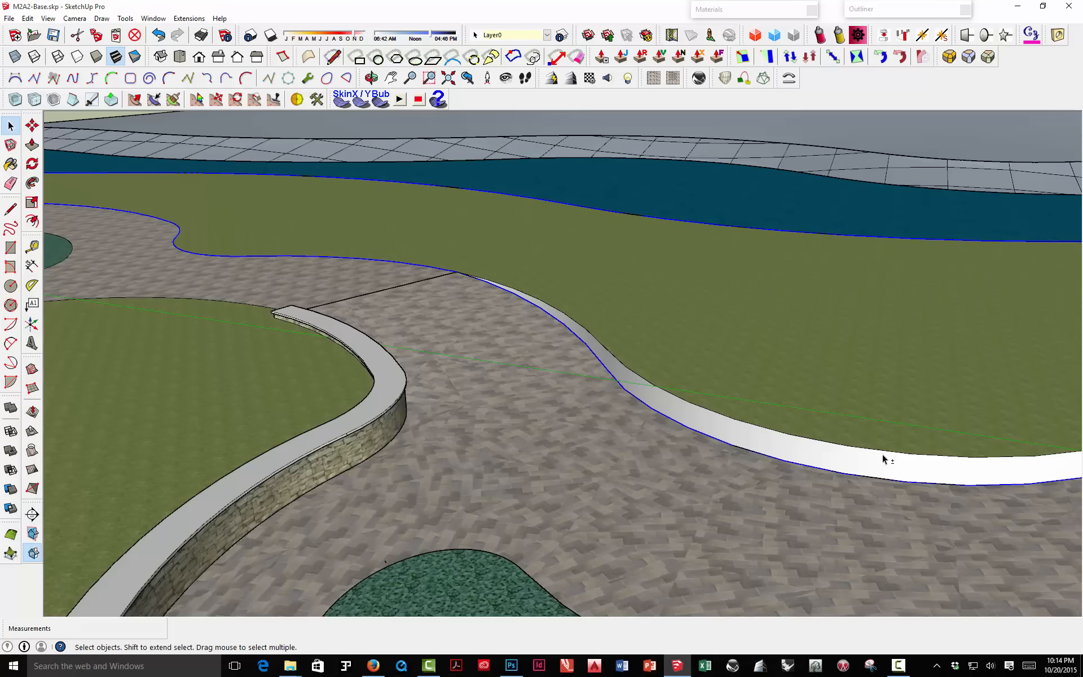
pyautogui.scroll(-2, 884, 459)
pyautogui.scroll(2, 999, 442)
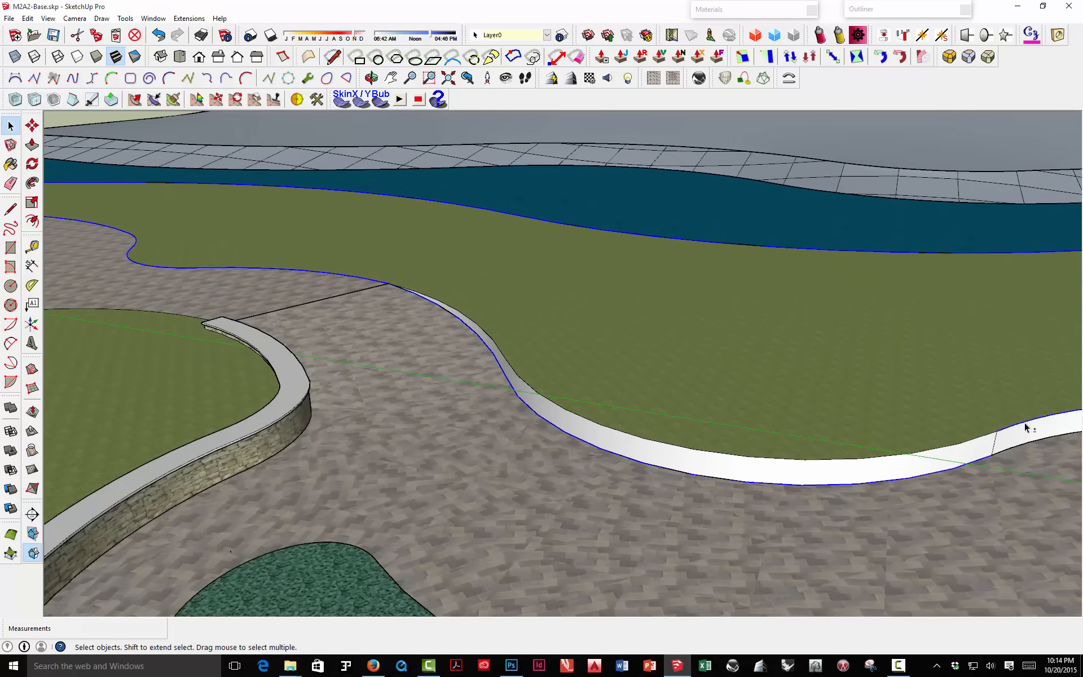
# Step: Exchange the low wall's remaining top edges for its base edges in the riverside lawn's boundary selection
pyautogui.moveTo(1017, 445); pyautogui.dragTo(576, 370, button='middle')
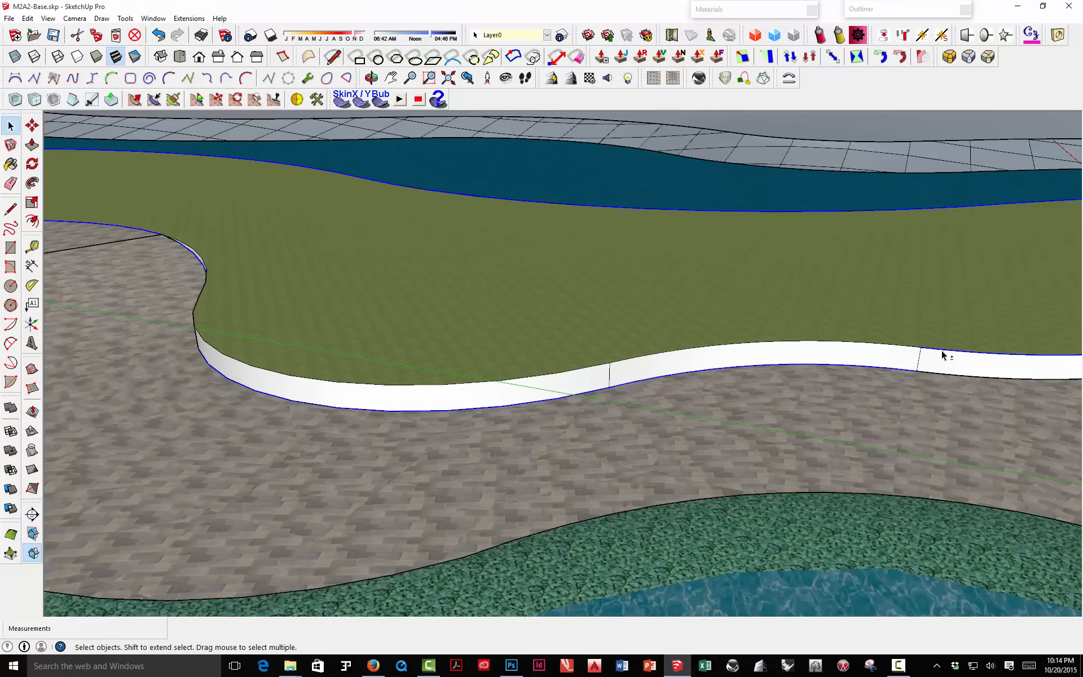
pyautogui.keyDown('shift'); pyautogui.click(941, 374); pyautogui.keyUp('shift')
pyautogui.moveTo(940, 378); pyautogui.dragTo(749, 328, button='middle')
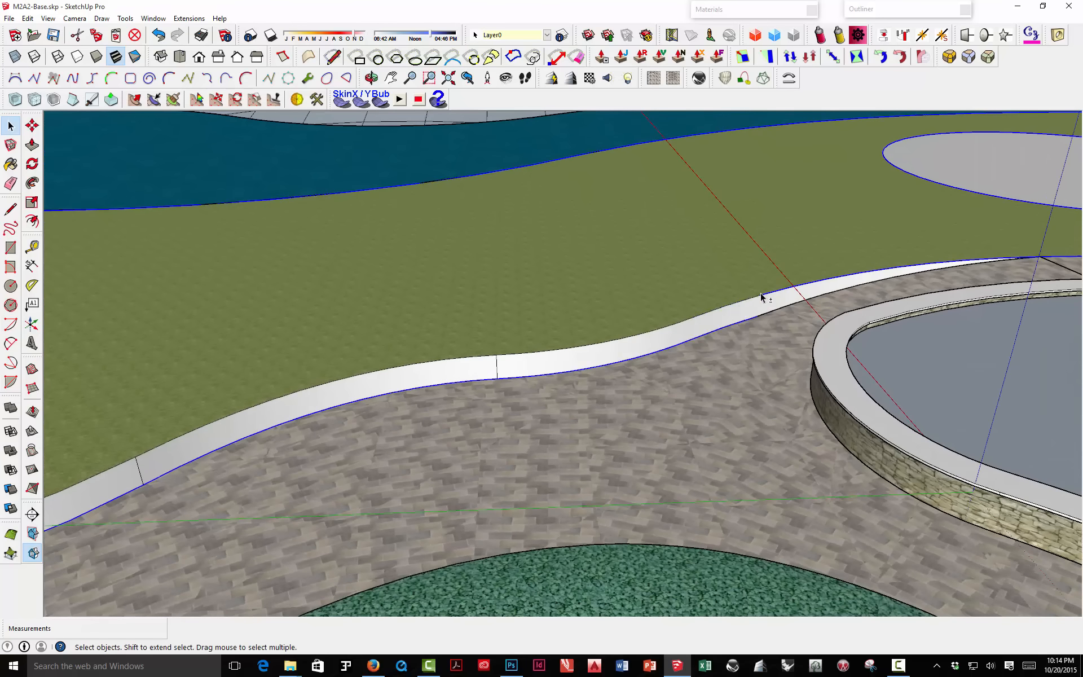
pyautogui.keyDown('shift'); pyautogui.click(765, 318); pyautogui.keyUp('shift')
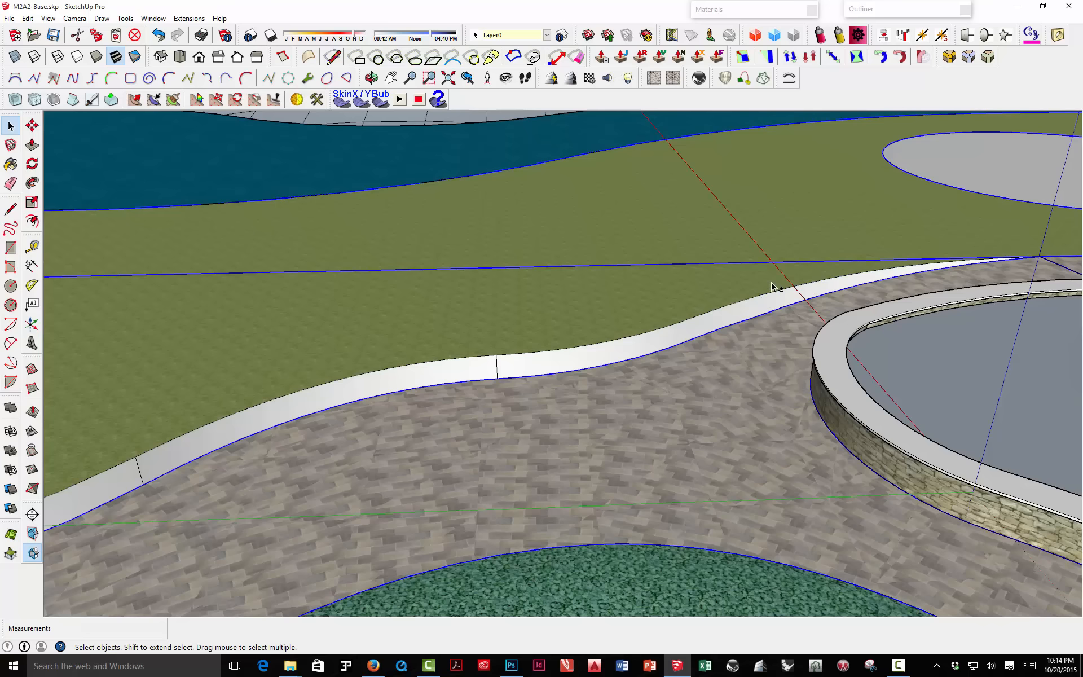
pyautogui.keyDown('shift'); pyautogui.click(773, 331); pyautogui.keyUp('shift')
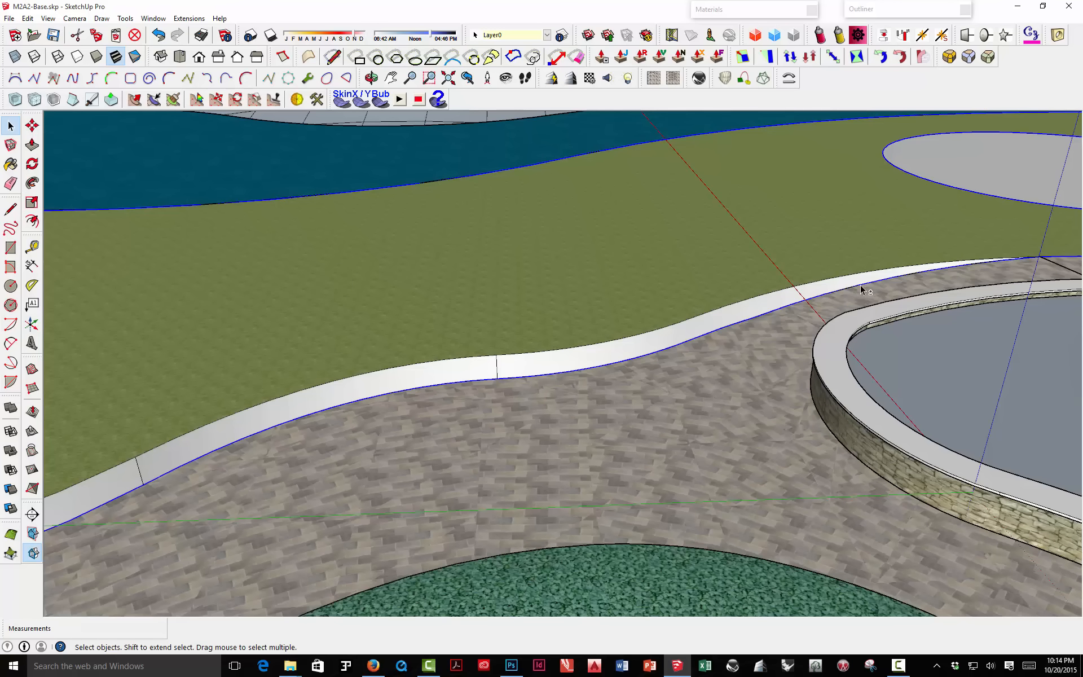
pyautogui.middleClick(996, 263)
pyautogui.moveTo(996, 263); pyautogui.dragTo(858, 278, button='middle')
pyautogui.scroll(3, 858, 278)
pyautogui.scroll(-8, 858, 278)
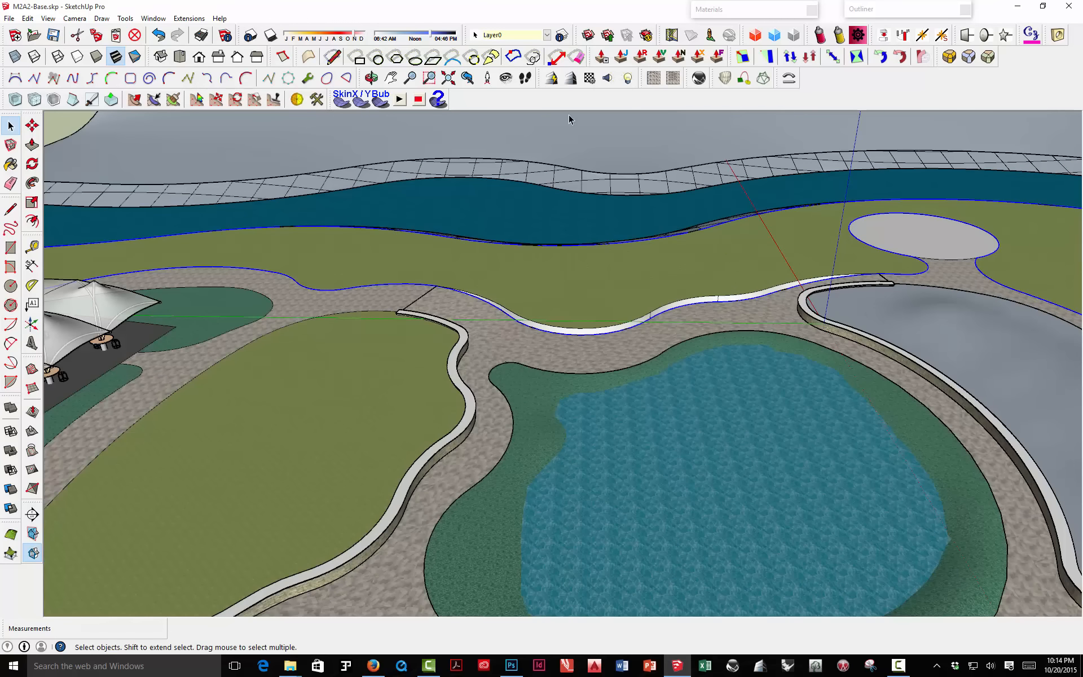
# Step: Generate a soap skin with 60 divisions from the selected riverside lawn boundary
pyautogui.click(340, 101)
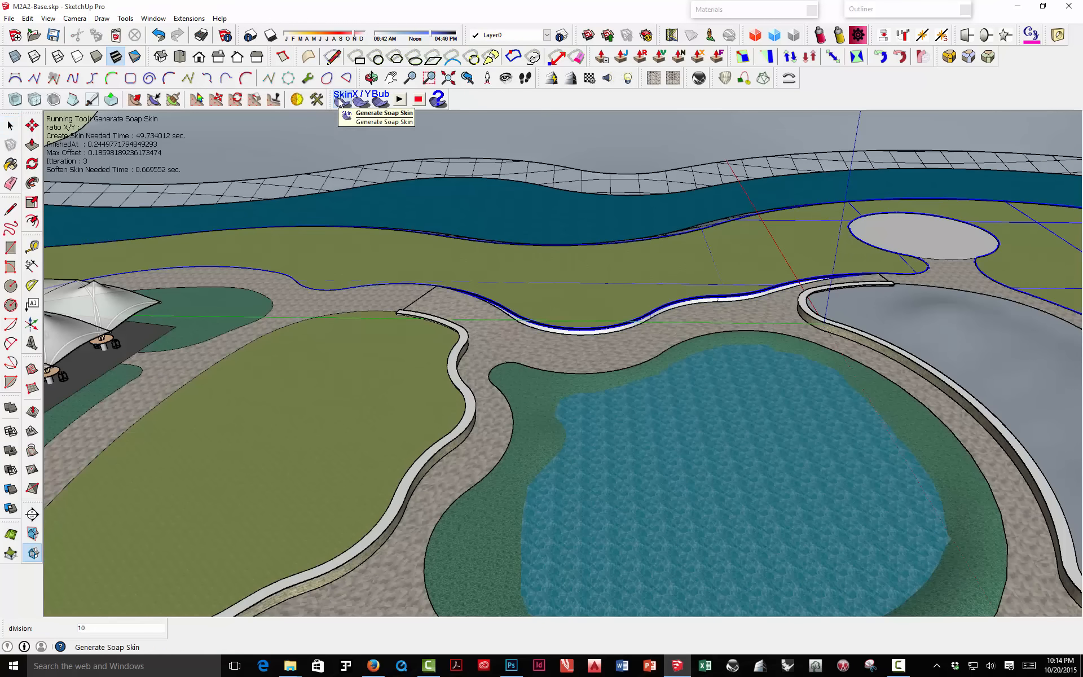
pyautogui.write('50')
pyautogui.press('Return')
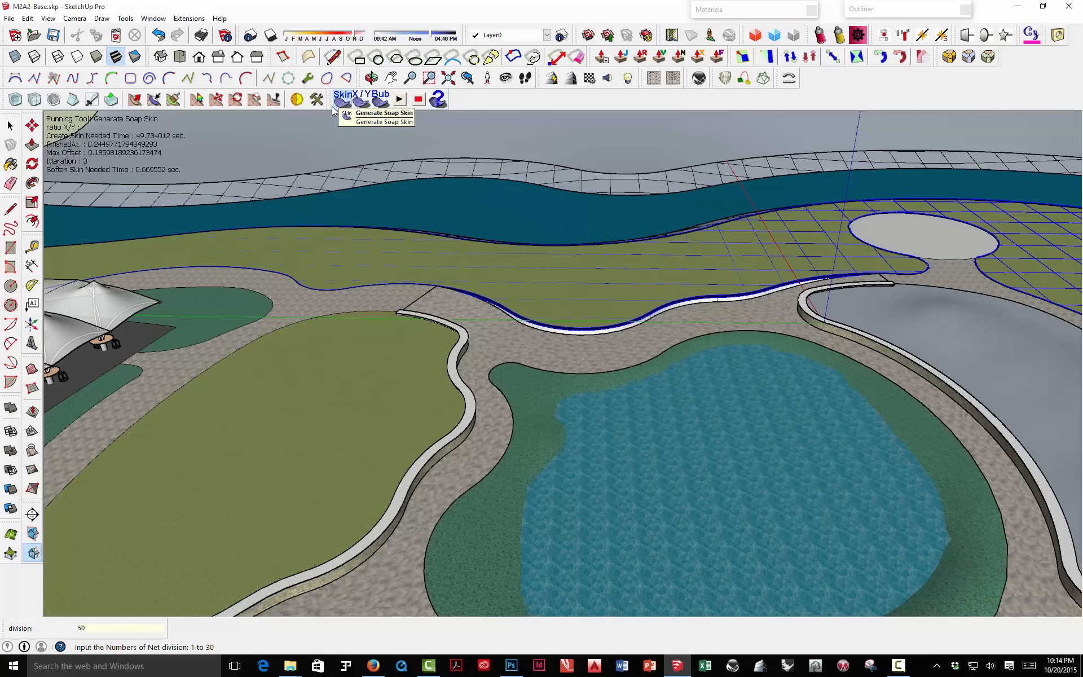
pyautogui.write('6')
pyautogui.press('Return')
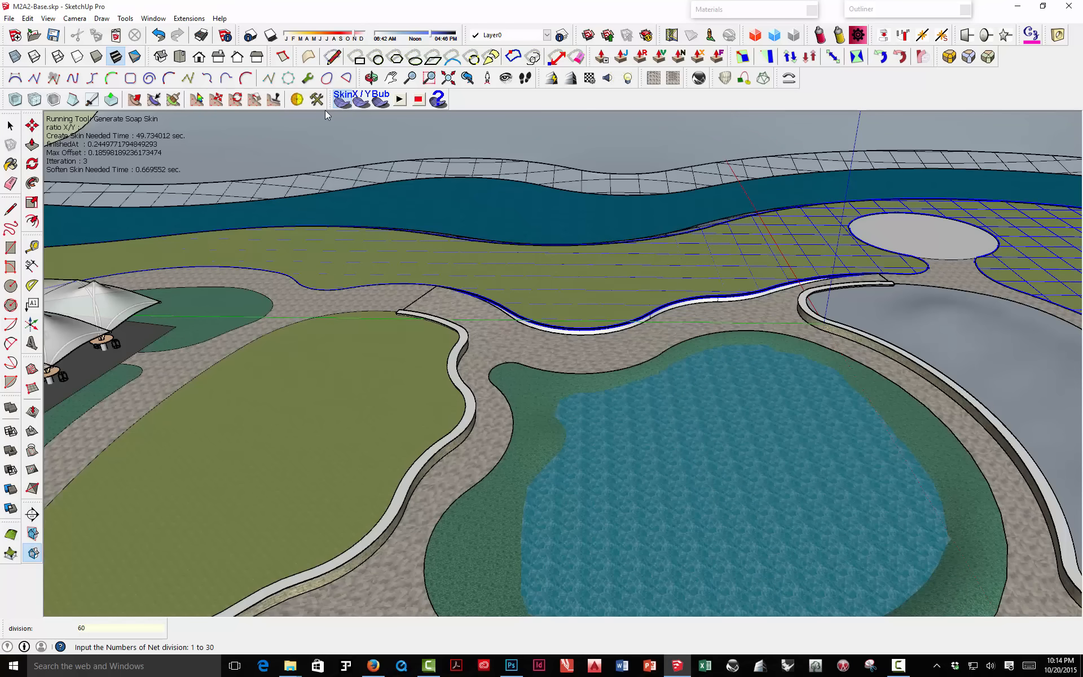
pyautogui.press('Return')
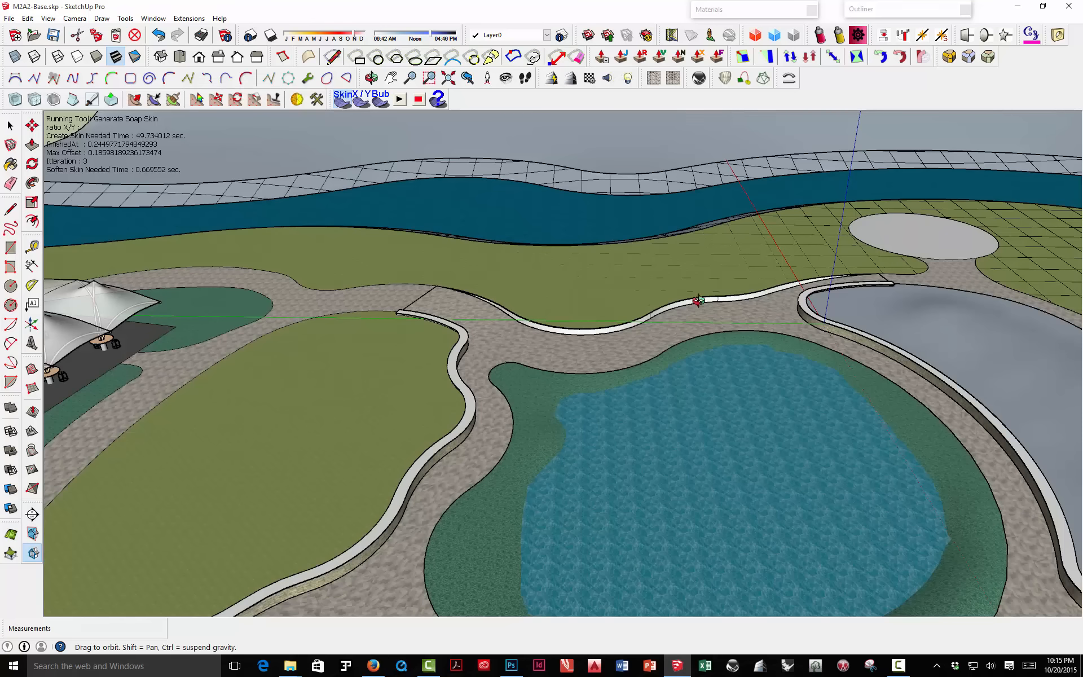
pyautogui.moveTo(698, 299); pyautogui.dragTo(389, 244, button='middle')
pyautogui.scroll(4, 584, 340)
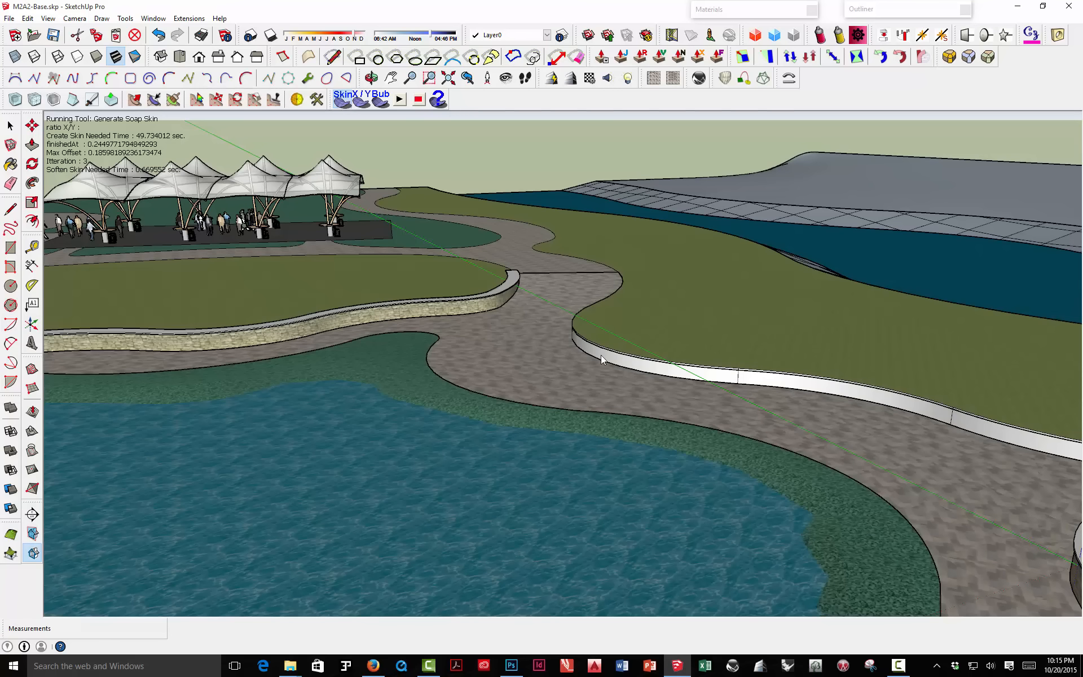
pyautogui.click(598, 350)
pyautogui.moveTo(604, 385); pyautogui.dragTo(565, 446, button='middle')
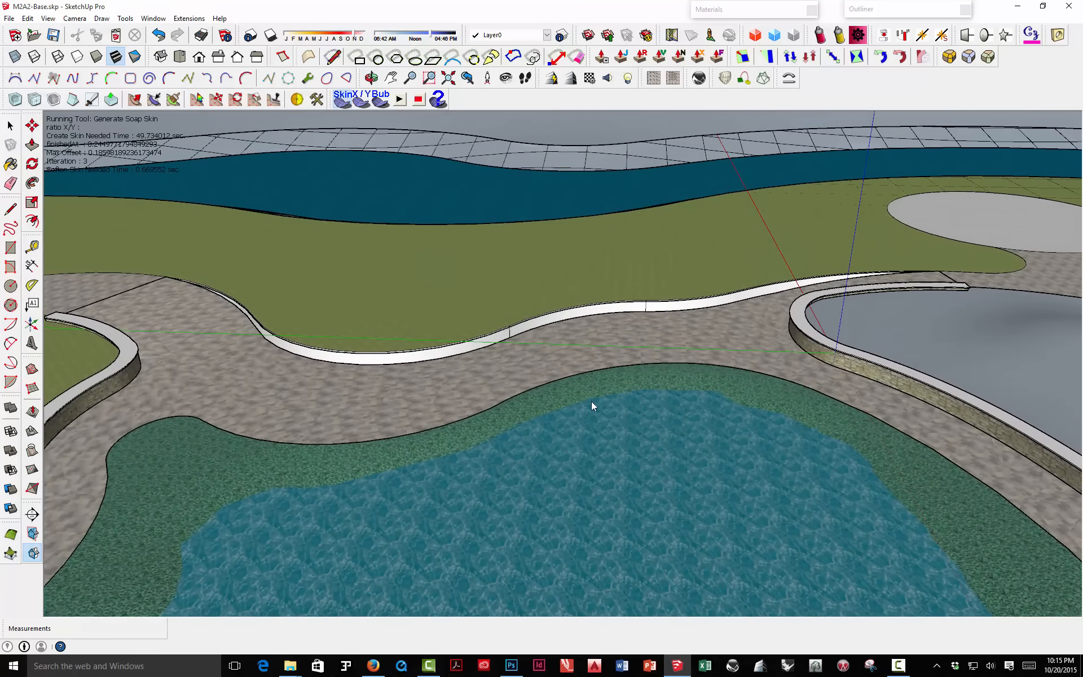
pyautogui.scroll(-2, 714, 349)
pyautogui.moveTo(719, 352); pyautogui.dragTo(679, 353, button='middle')
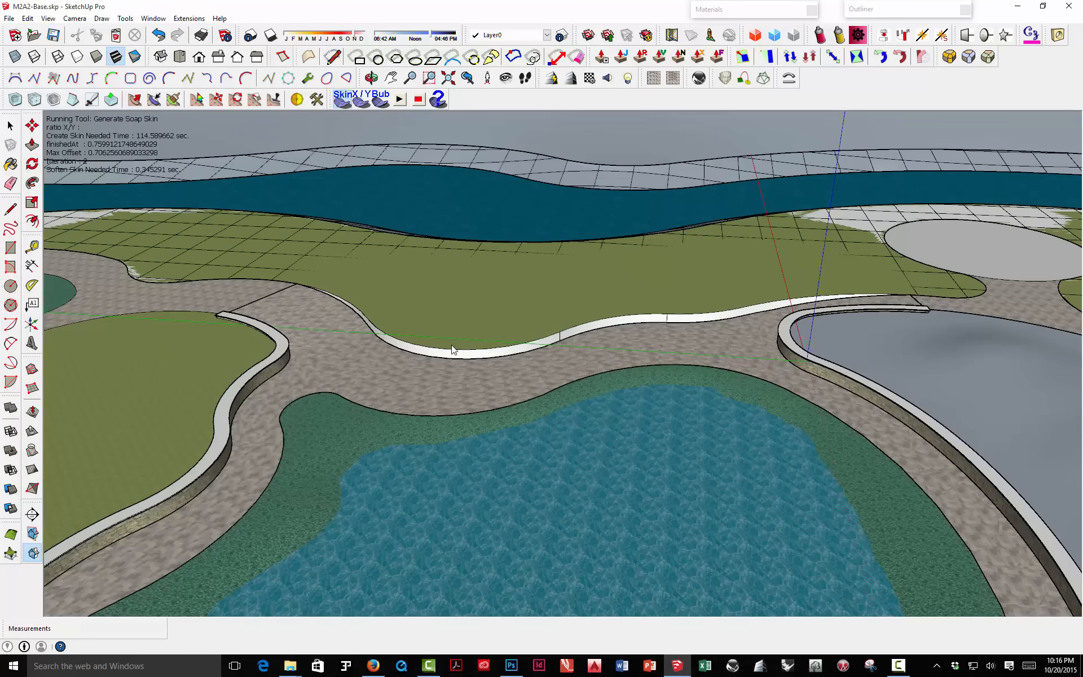
# Step: Delete the old flat green face of the riverside lawn lying over the new soap skin
pyautogui.moveTo(627, 268); pyautogui.dragTo(419, 241, button='middle')
pyautogui.press('space')
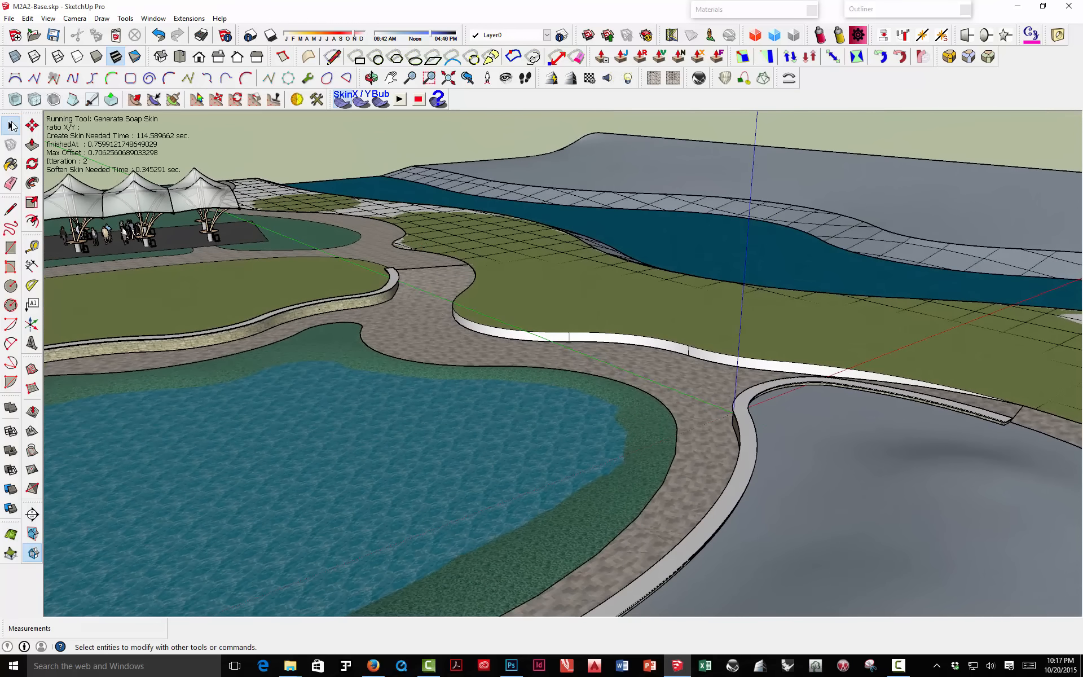
pyautogui.click(502, 301)
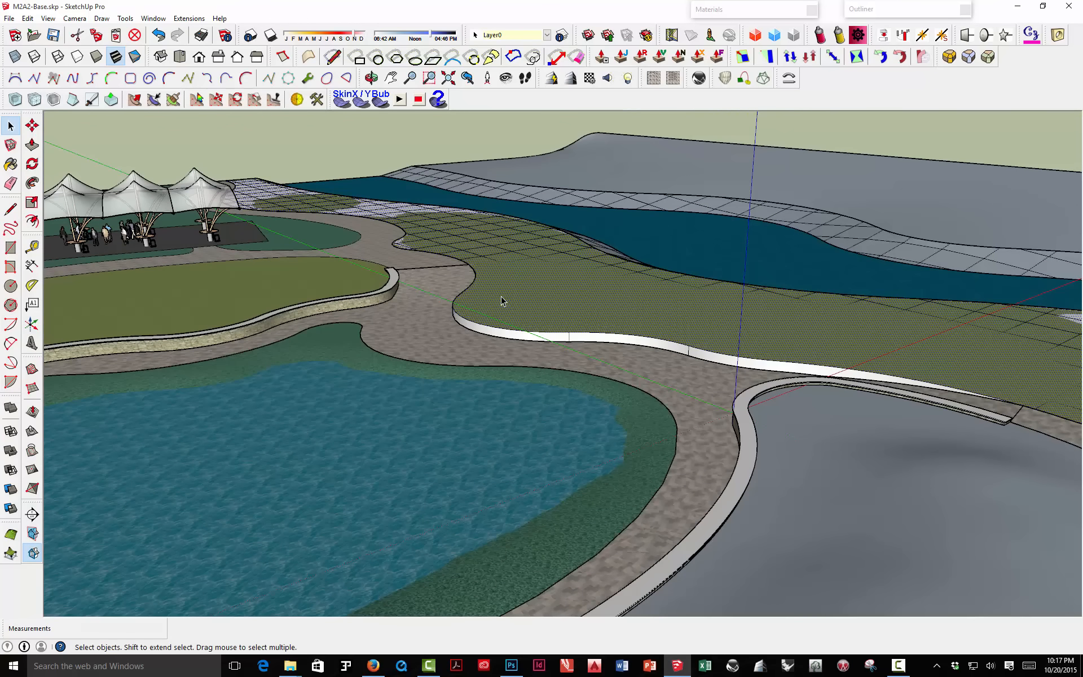
pyautogui.press('Delete')
# Step: Erase the low white wall along the riverside lawn's path-side boundary by removing its top edges and dividing edges
pyautogui.scroll(3, 493, 307)
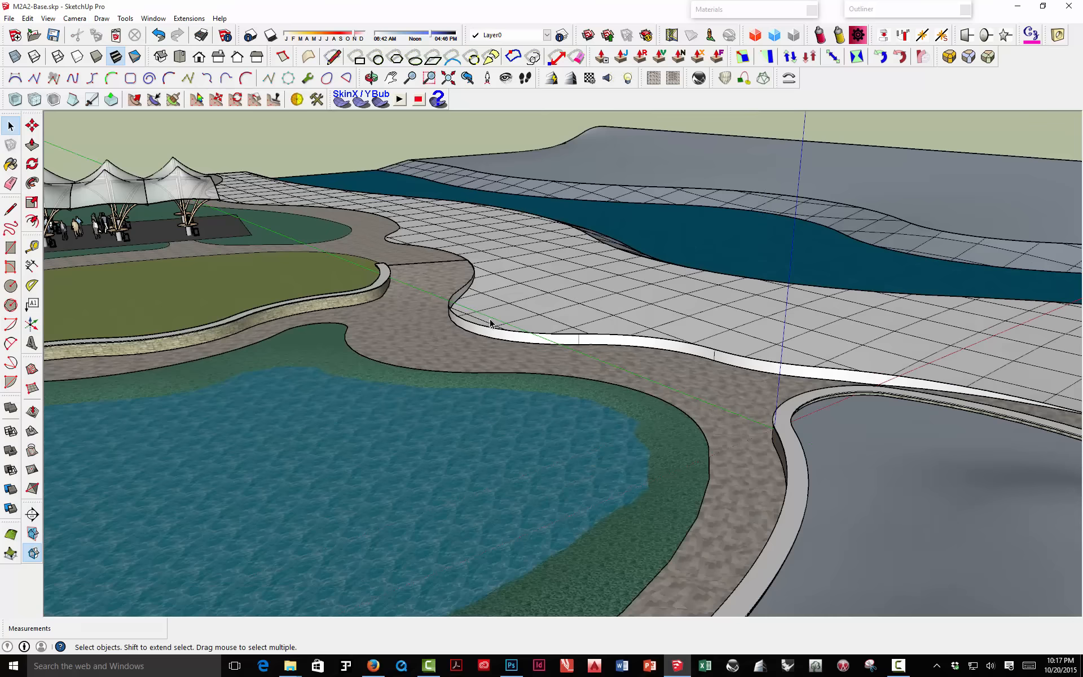
pyautogui.press('e')
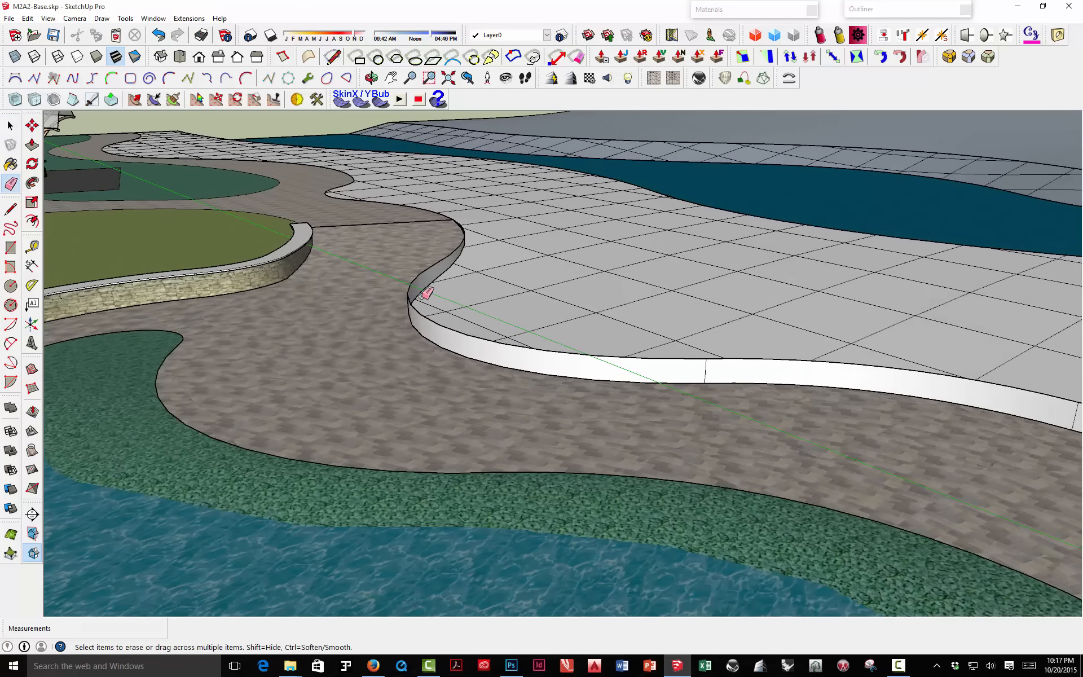
pyautogui.moveTo(421, 296)
pyautogui.mouseDown(button='middle')
pyautogui.moveTo(536, 249)
pyautogui.moveTo(543, 276)
pyautogui.mouseUp(button='middle')
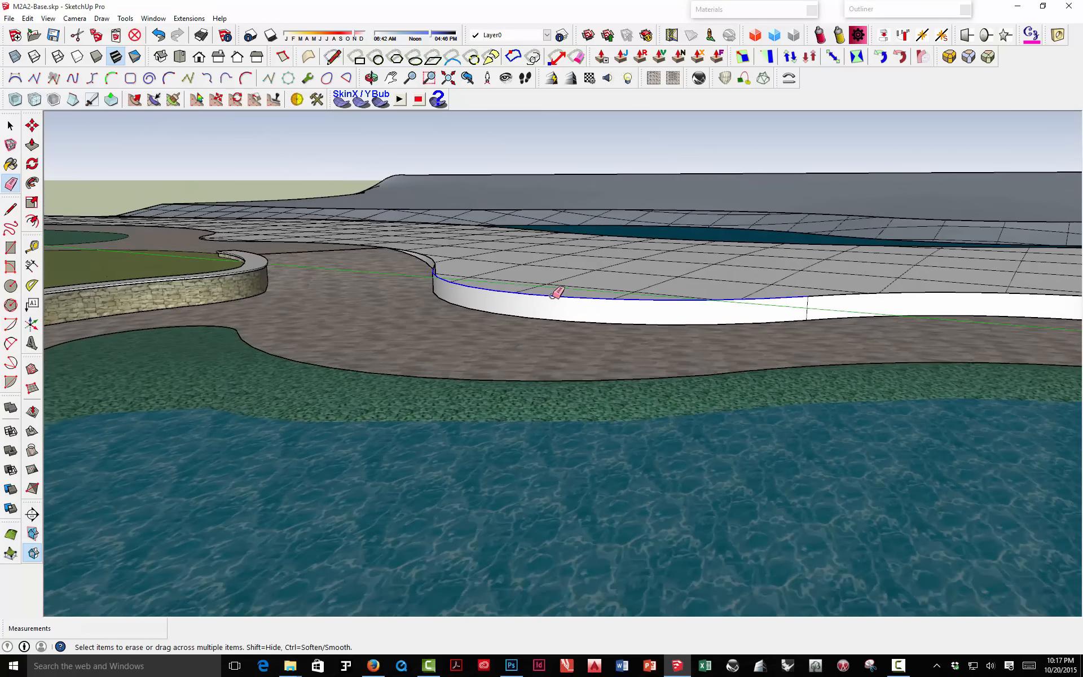
pyautogui.click(556, 294)
pyautogui.moveTo(818, 293); pyautogui.dragTo(811, 298)
pyautogui.click(811, 294)
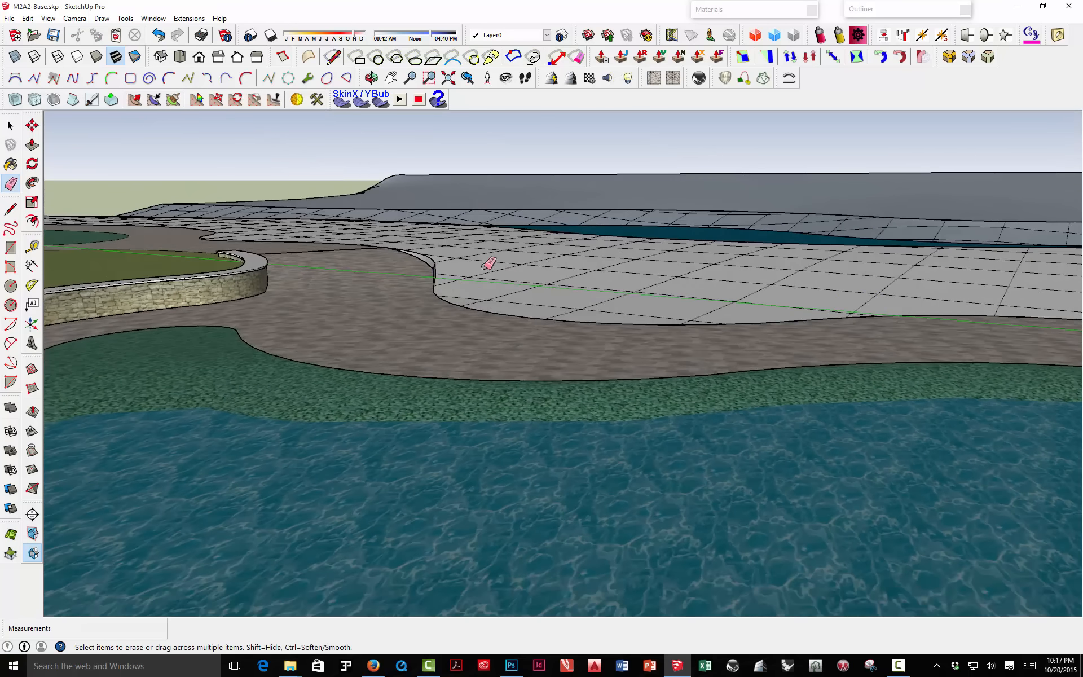
pyautogui.moveTo(489, 261)
pyautogui.mouseDown(button='middle')
pyautogui.moveTo(546, 261)
pyautogui.moveTo(442, 270)
pyautogui.moveTo(417, 317)
pyautogui.moveTo(576, 311)
pyautogui.moveTo(314, 338)
pyautogui.moveTo(781, 317)
pyautogui.moveTo(401, 273)
pyautogui.moveTo(583, 274)
pyautogui.moveTo(619, 245)
pyautogui.moveTo(591, 197)
pyautogui.mouseUp(button='middle')
pyautogui.click(442, 269)
pyautogui.scroll(4, 589, 225)
pyautogui.moveTo(591, 196); pyautogui.dragTo(709, 174)
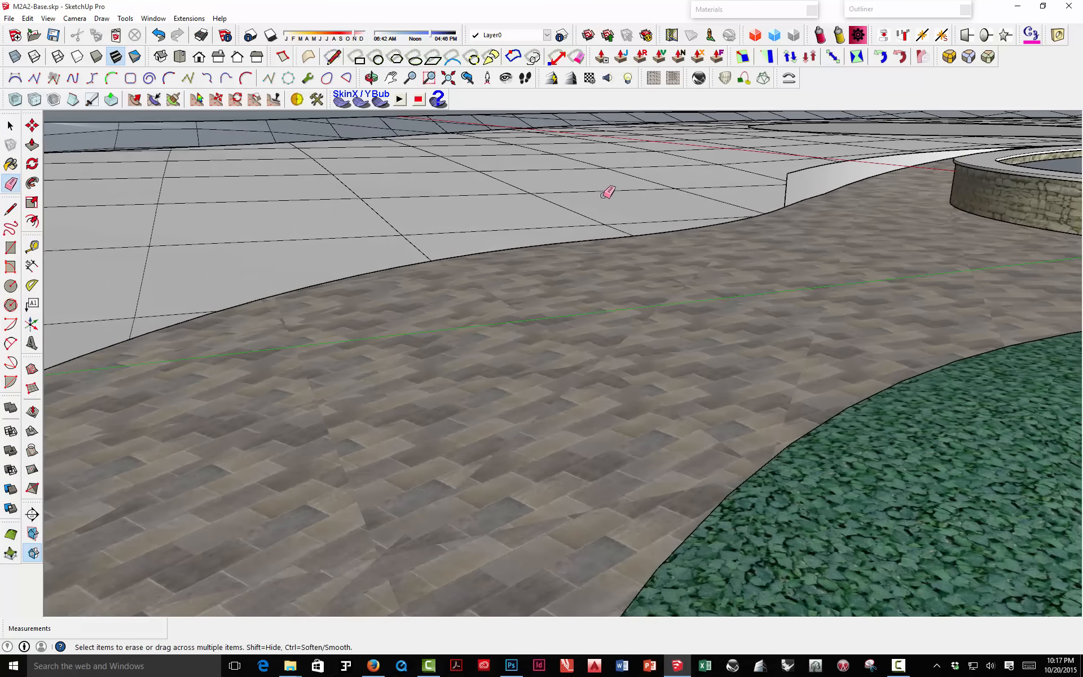
pyautogui.moveTo(793, 170); pyautogui.dragTo(670, 245, button='middle')
pyautogui.click(667, 249)
pyautogui.scroll(-4, 885, 212)
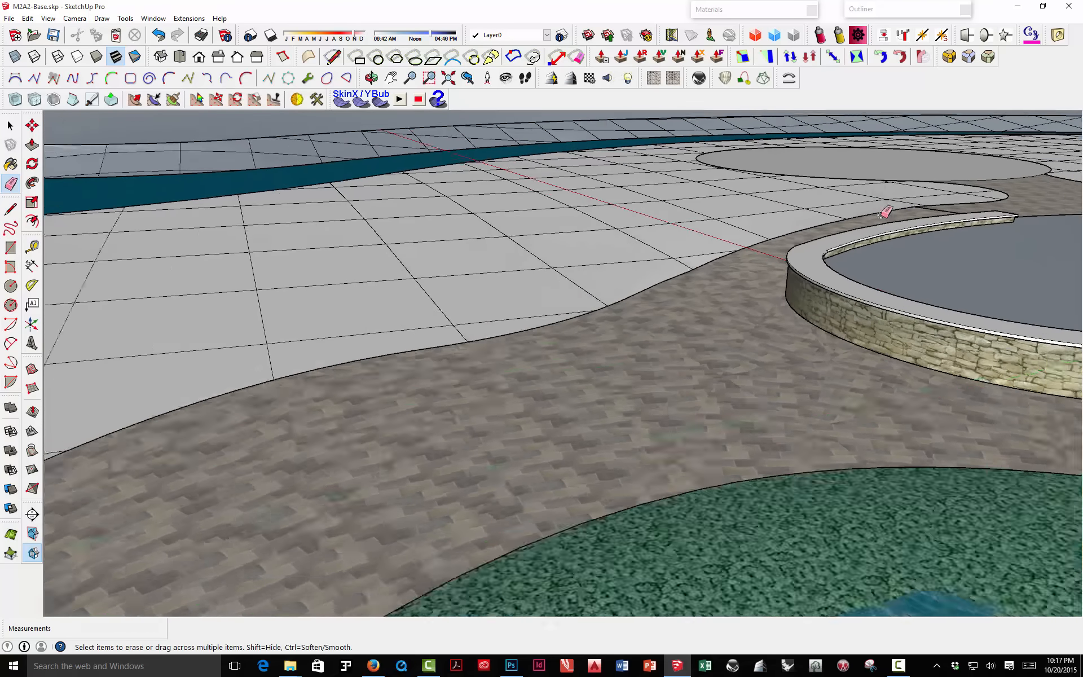
# Step: Open the riverside lawn skin for editing and soften all its mesh edges into one smooth surface
pyautogui.moveTo(825, 254)
pyautogui.mouseDown(button='middle')
pyautogui.moveTo(392, 345)
pyautogui.moveTo(603, 225)
pyautogui.moveTo(406, 235)
pyautogui.moveTo(571, 235)
pyautogui.moveTo(638, 254)
pyautogui.moveTo(577, 249)
pyautogui.moveTo(510, 214)
pyautogui.moveTo(480, 224)
pyautogui.moveTo(546, 257)
pyautogui.moveTo(653, 283)
pyautogui.moveTo(546, 256)
pyautogui.mouseUp(button='middle')
pyautogui.press('space')
pyautogui.doubleClick(505, 248)
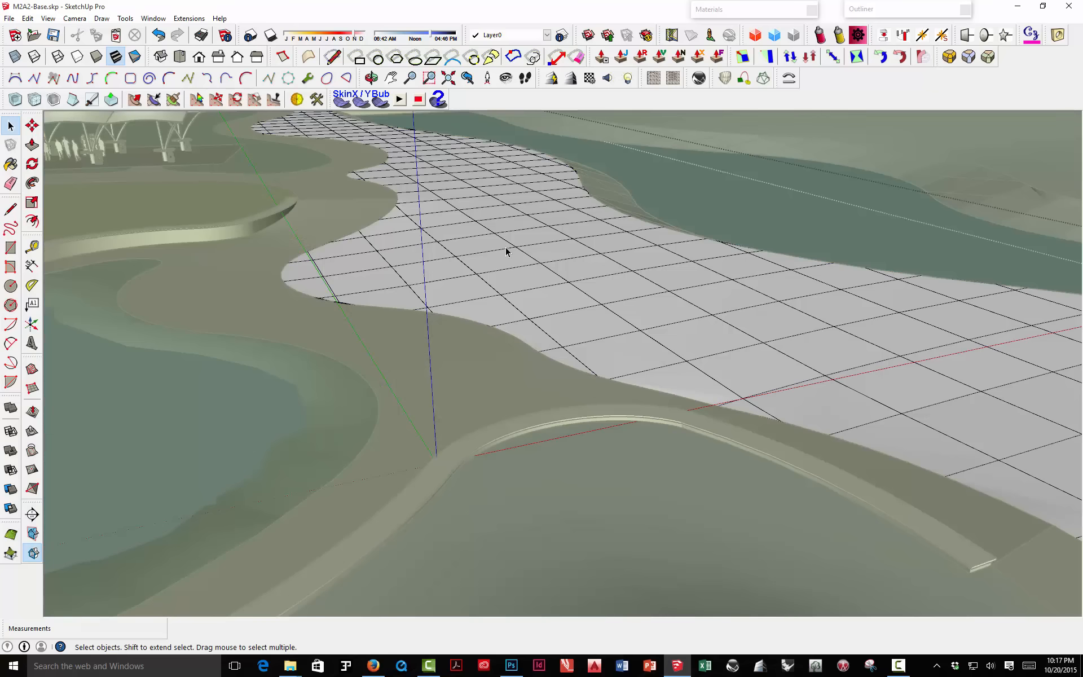
pyautogui.tripleClick(506, 252)
pyautogui.rightClick(506, 251)
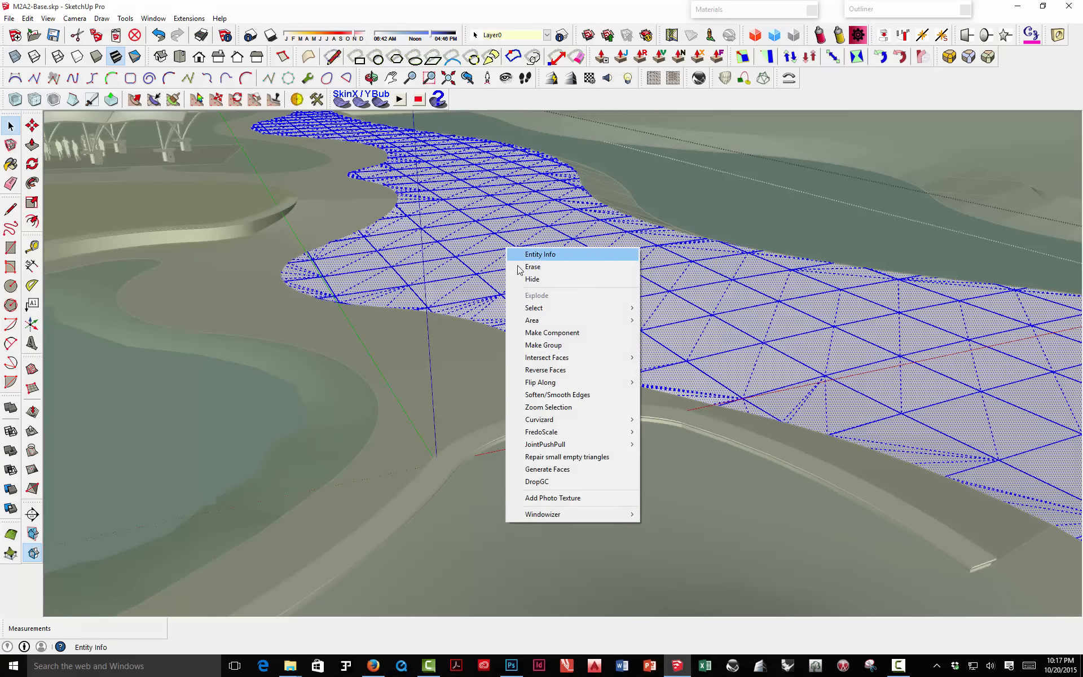
pyautogui.click(544, 381)
pyautogui.click(336, 134)
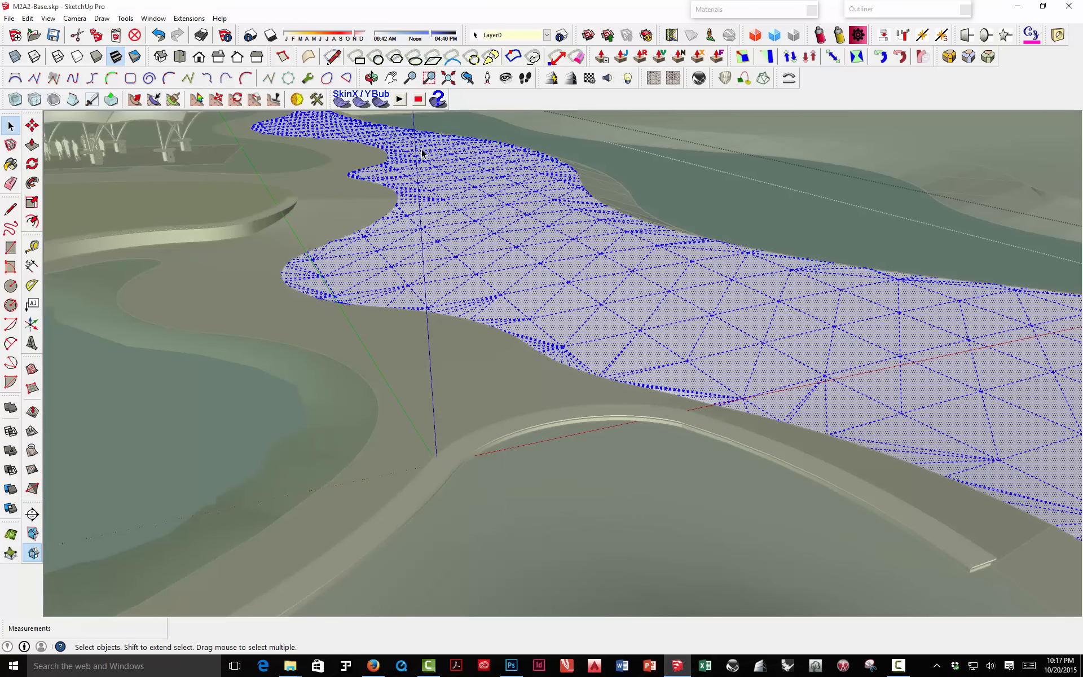
pyautogui.click(670, 160)
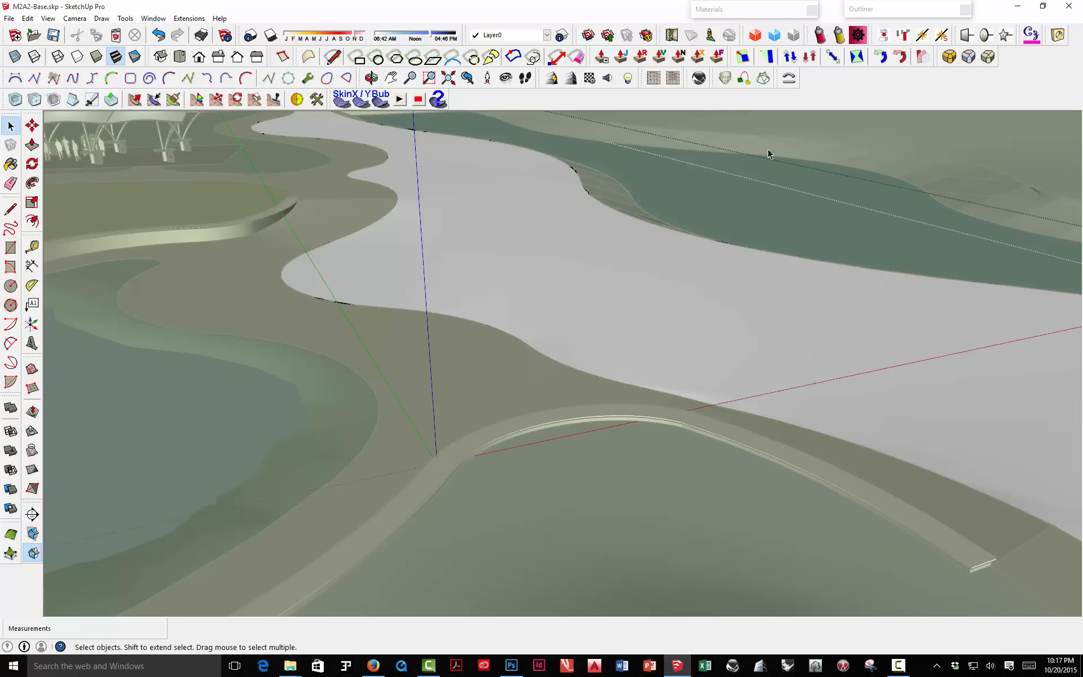
# Step: Inflate the riverside lawn skin with the soap bubble tool using a pressure of 1.0
pyautogui.scroll(-5, 637, 296)
pyautogui.moveTo(638, 296); pyautogui.dragTo(575, 277, button='middle')
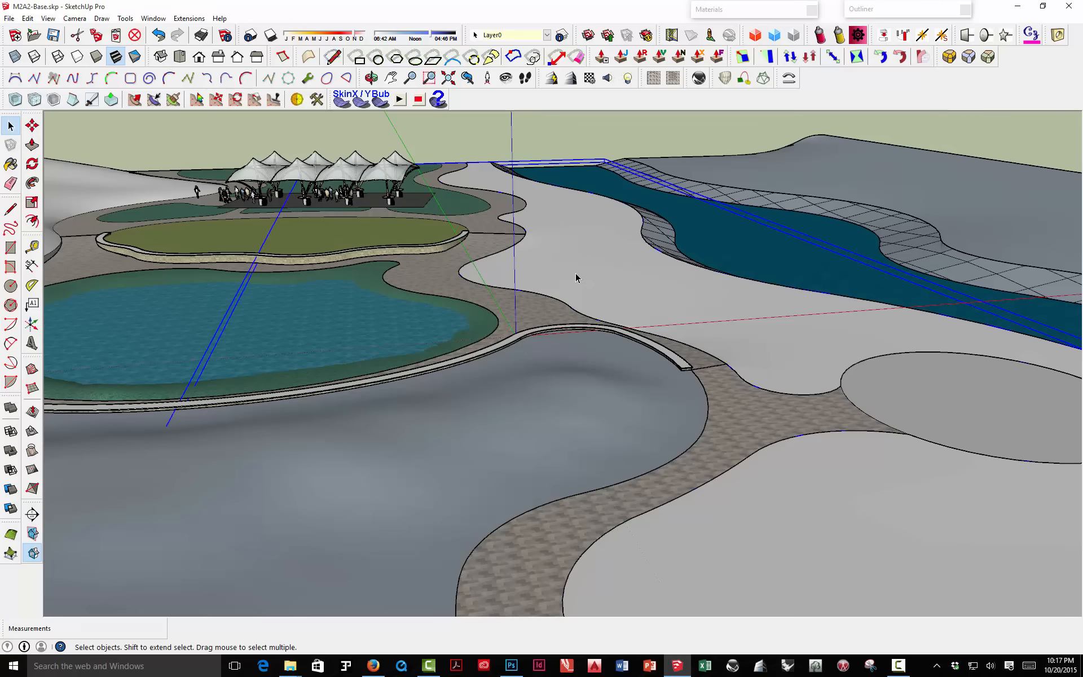
pyautogui.click(382, 102)
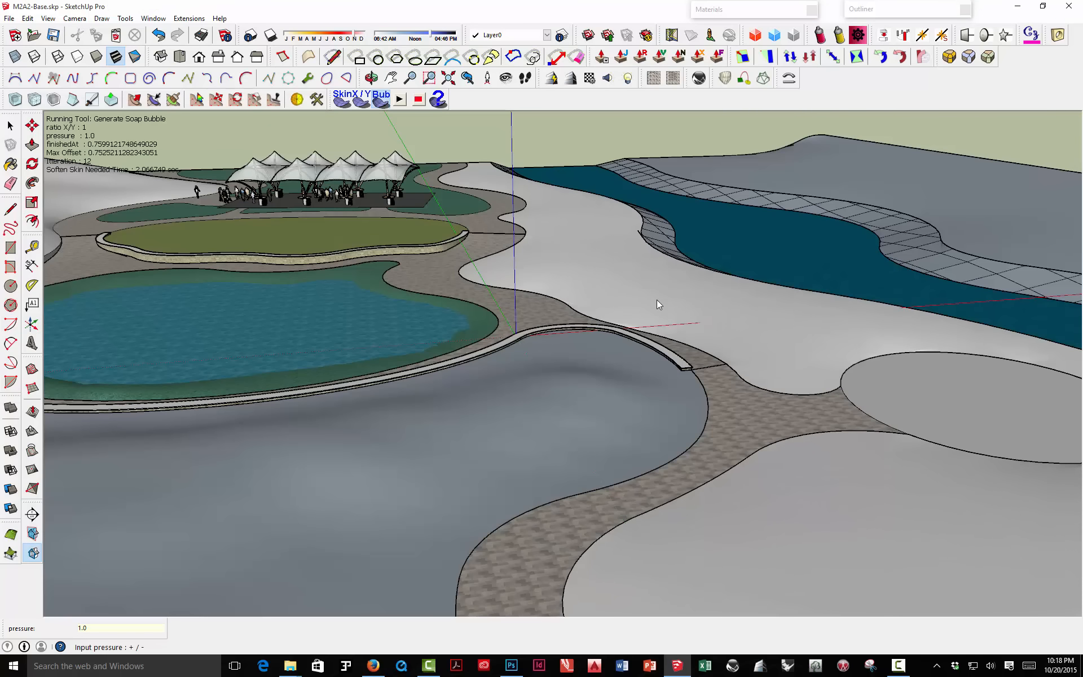
# Step: Examine the inflated riverside lawn, the surrounding mounds and the raised side path beside the pond
pyautogui.moveTo(657, 299); pyautogui.dragTo(634, 259, button='middle')
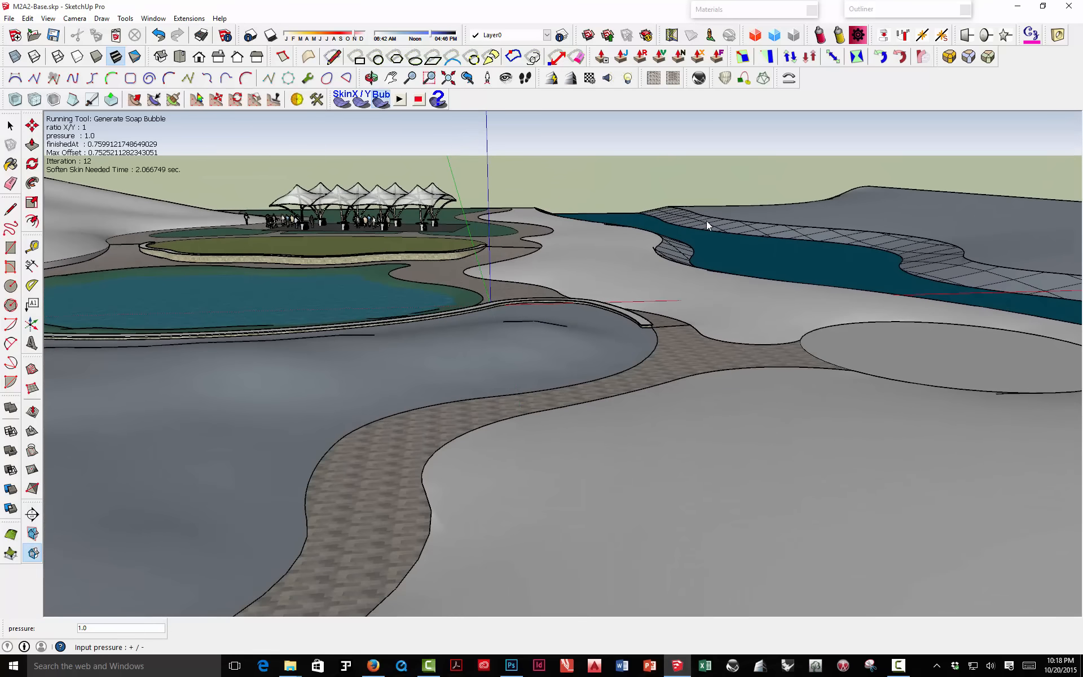
pyautogui.moveTo(604, 257); pyautogui.dragTo(693, 274, button='middle')
pyautogui.scroll(-3, 692, 273)
pyautogui.scroll(-2, 673, 272)
pyautogui.moveTo(581, 333); pyautogui.dragTo(452, 287, button='middle')
pyautogui.scroll(5, 451, 287)
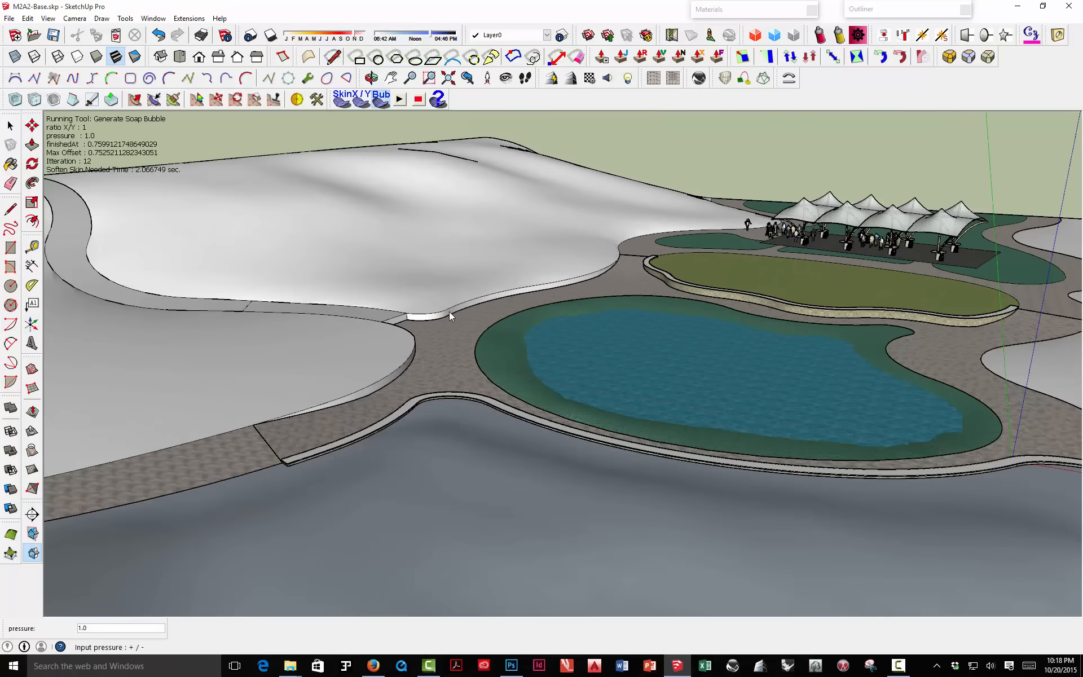
pyautogui.scroll(-5, 447, 300)
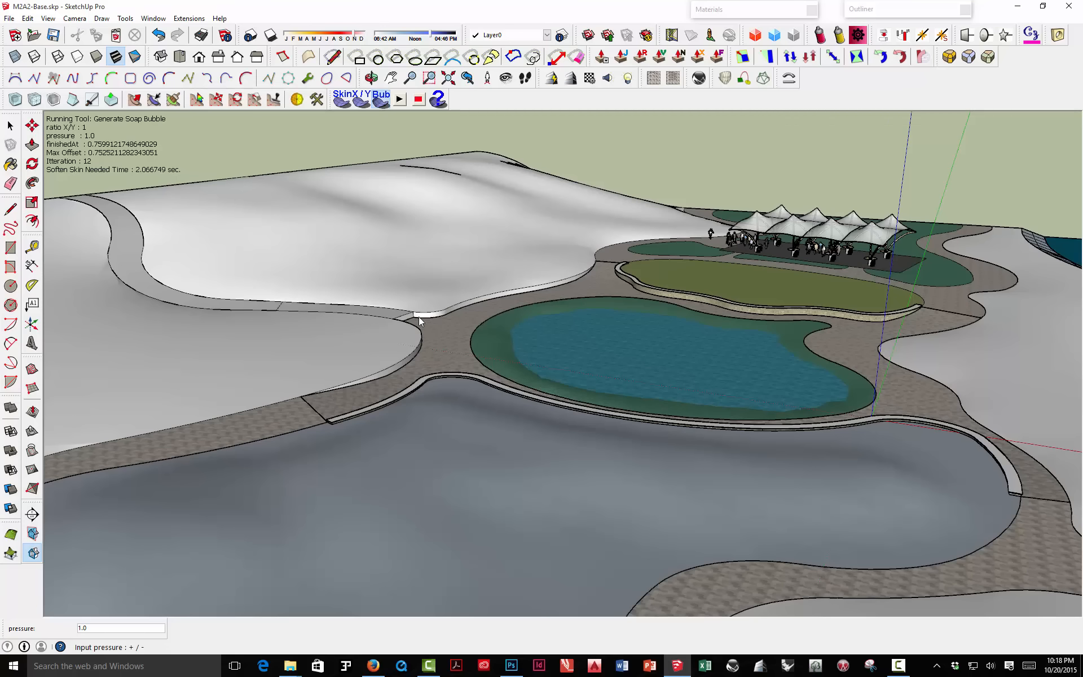
# Step: Delete the top edge of the raised side path's end face where it meets the pond-side paving
pyautogui.moveTo(416, 314); pyautogui.dragTo(357, 333, button='middle')
pyautogui.scroll(6, 445, 297)
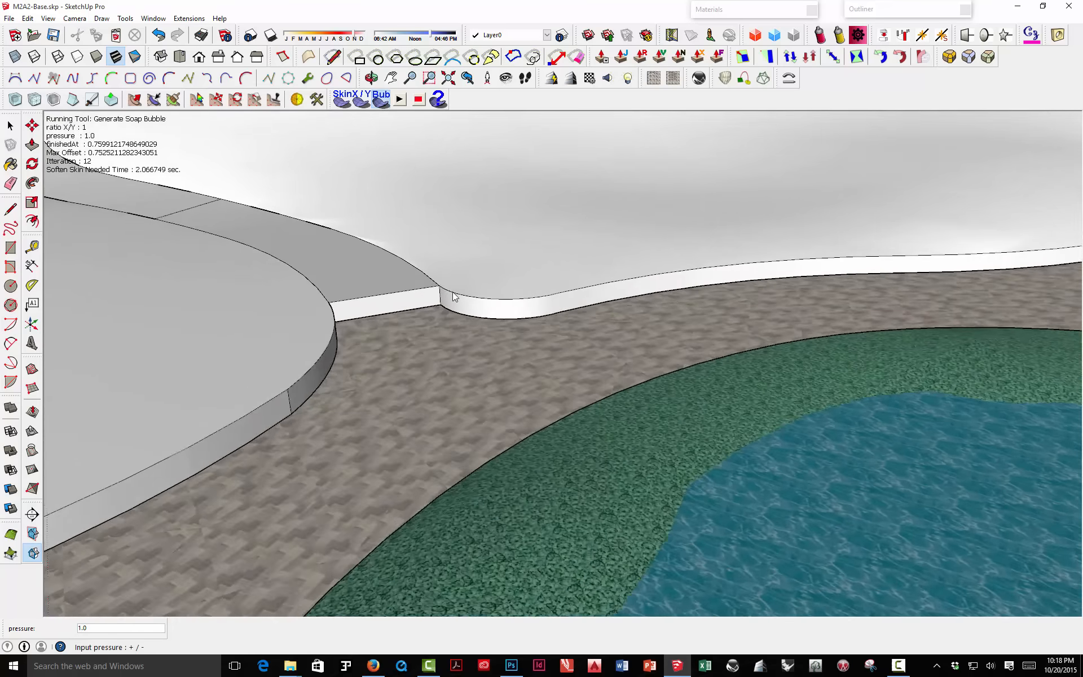
pyautogui.moveTo(454, 296); pyautogui.dragTo(417, 274, button='middle')
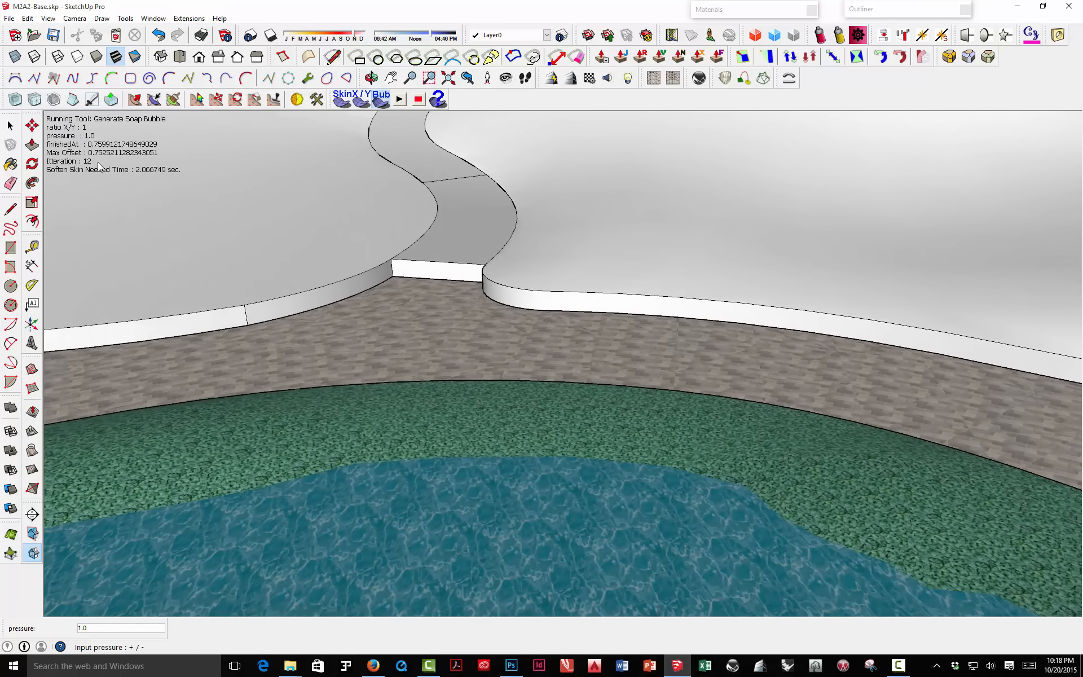
pyautogui.press('space')
pyautogui.click(436, 262)
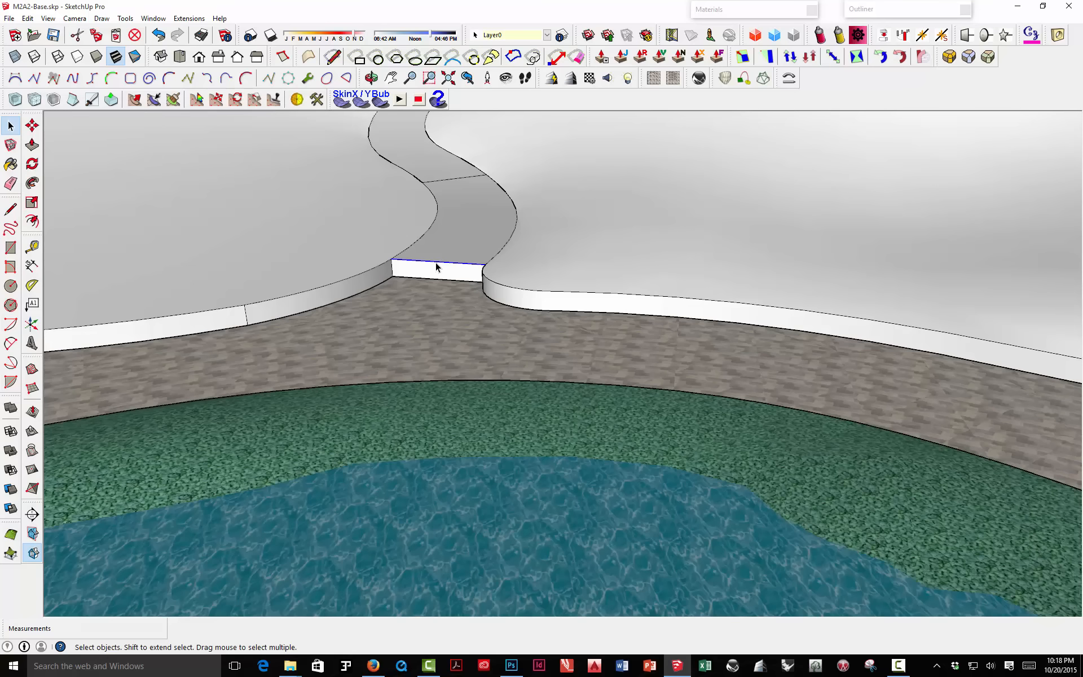
pyautogui.press('Delete')
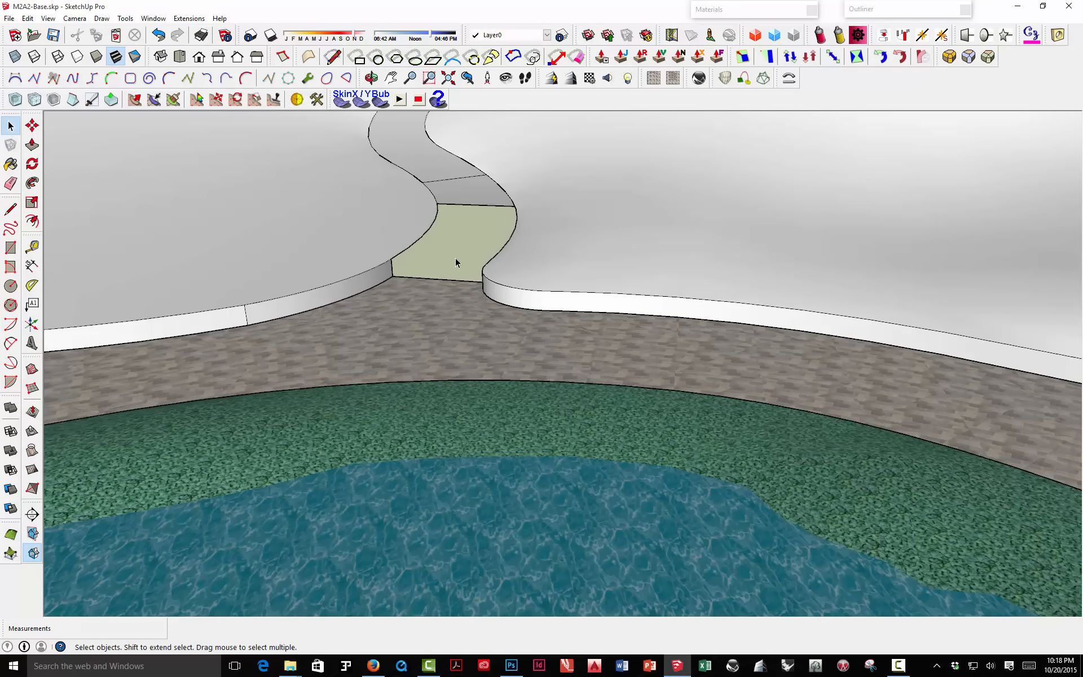
# Step: Delete the successive cross edges of the side path's first stretch, clearing its surface up to the existing seam line
pyautogui.moveTo(456, 263)
pyautogui.mouseDown(button='middle')
pyautogui.moveTo(331, 256)
pyautogui.moveTo(453, 243)
pyautogui.mouseUp(button='middle')
pyautogui.click(466, 241)
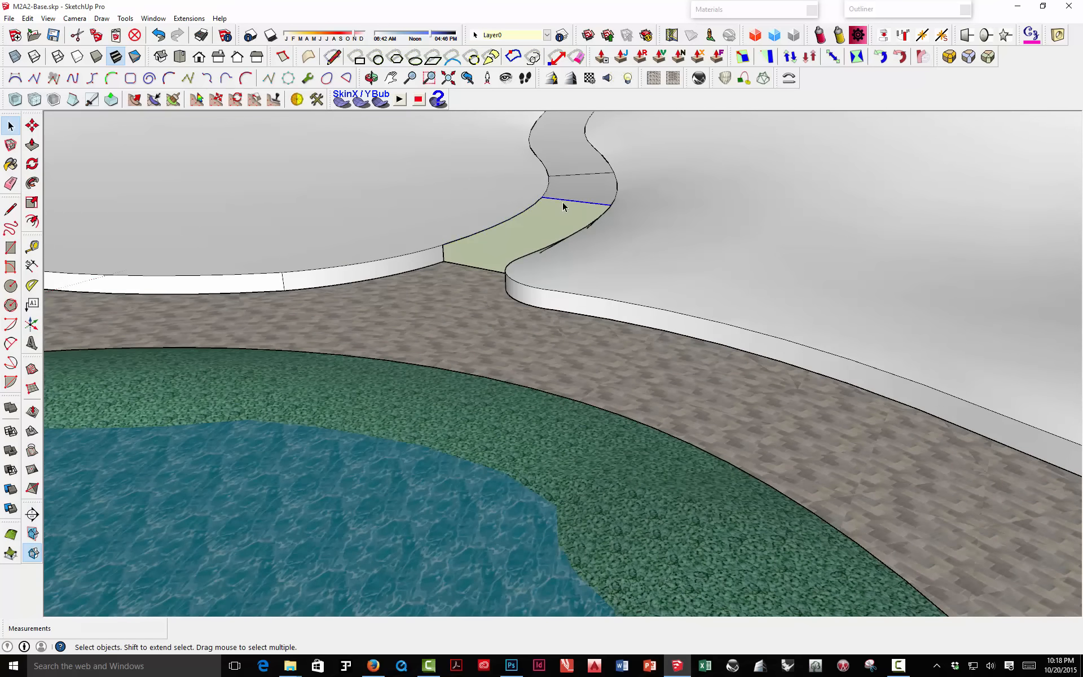
pyautogui.press('Delete')
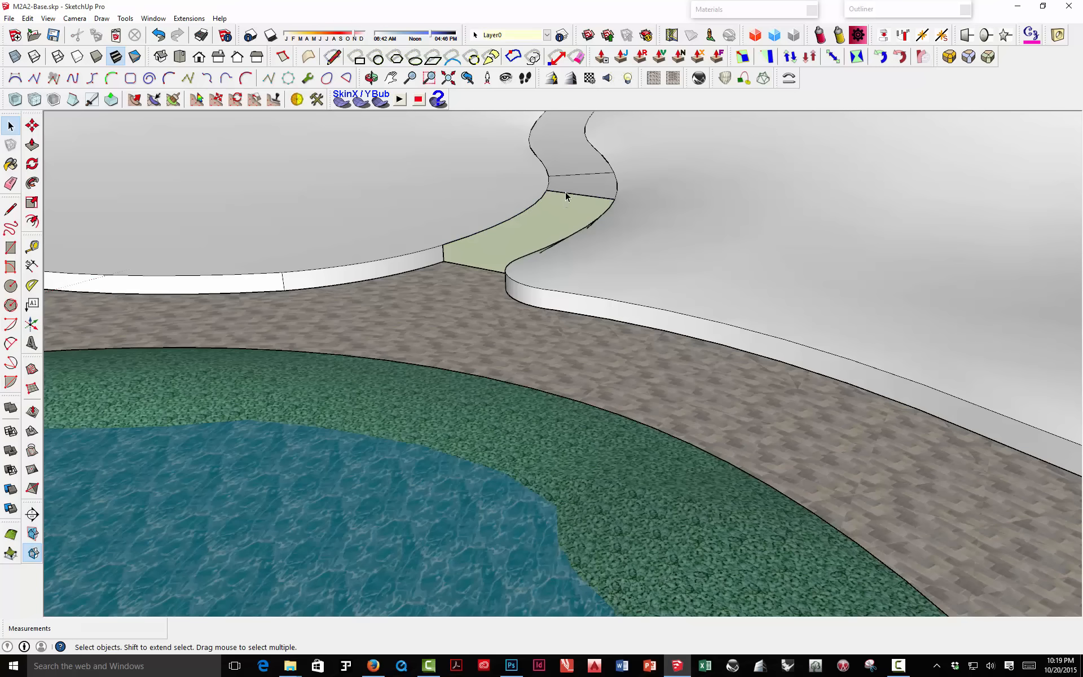
pyautogui.press('Delete')
pyautogui.click(566, 188)
pyautogui.press('Delete')
pyautogui.click(568, 185)
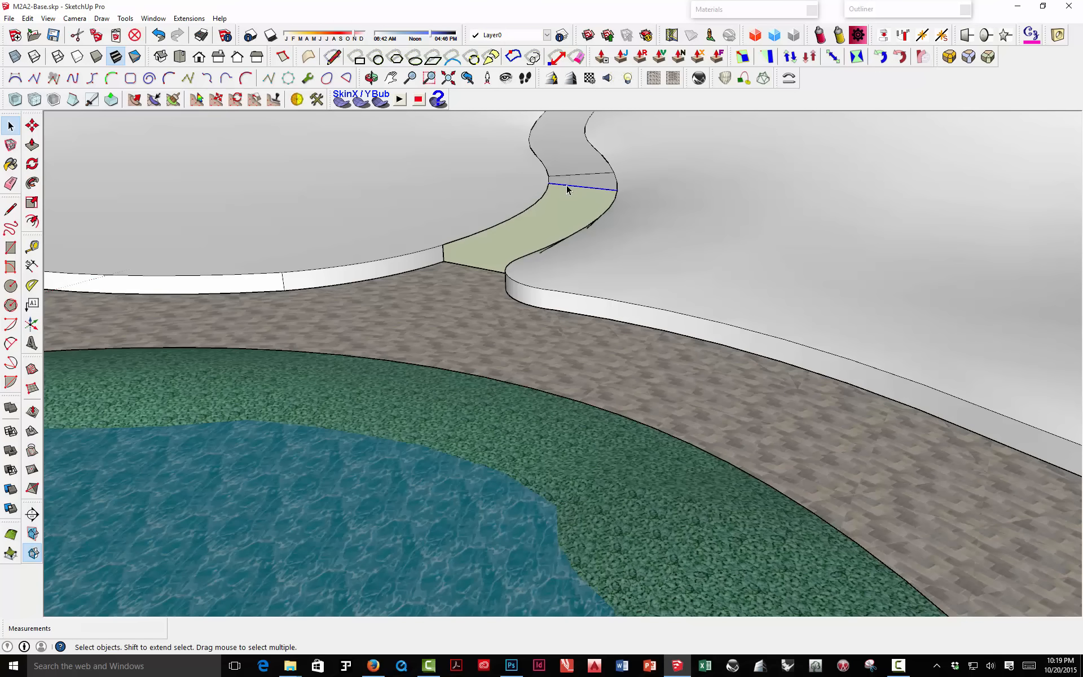
pyautogui.press('Delete')
pyautogui.click(569, 181)
pyautogui.press('Delete')
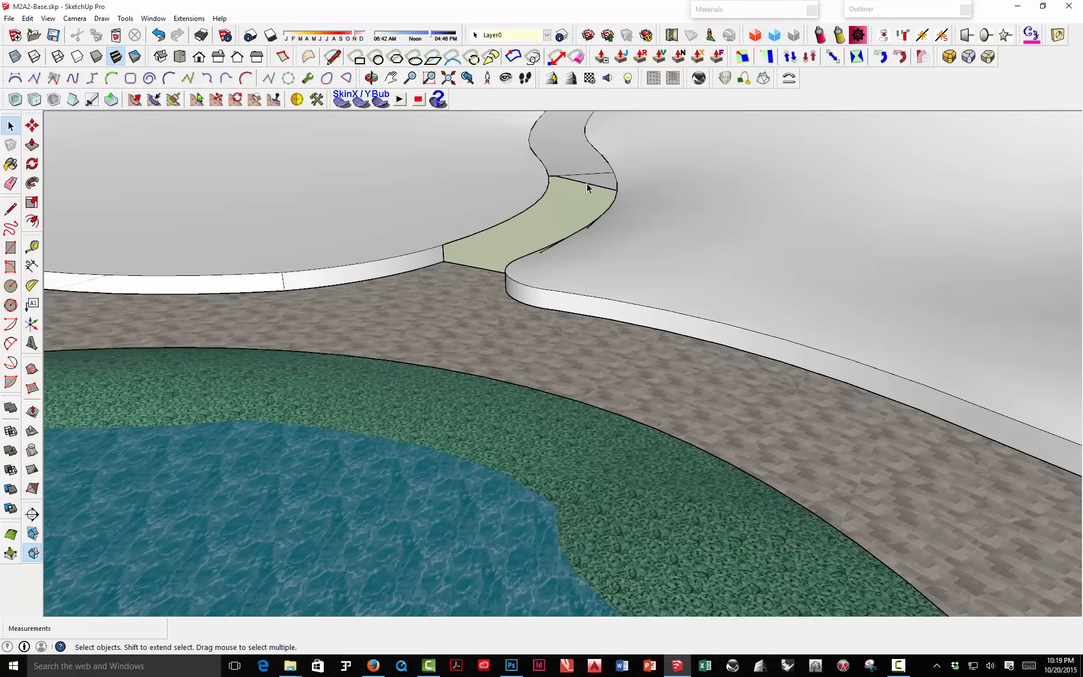
pyautogui.press('Delete')
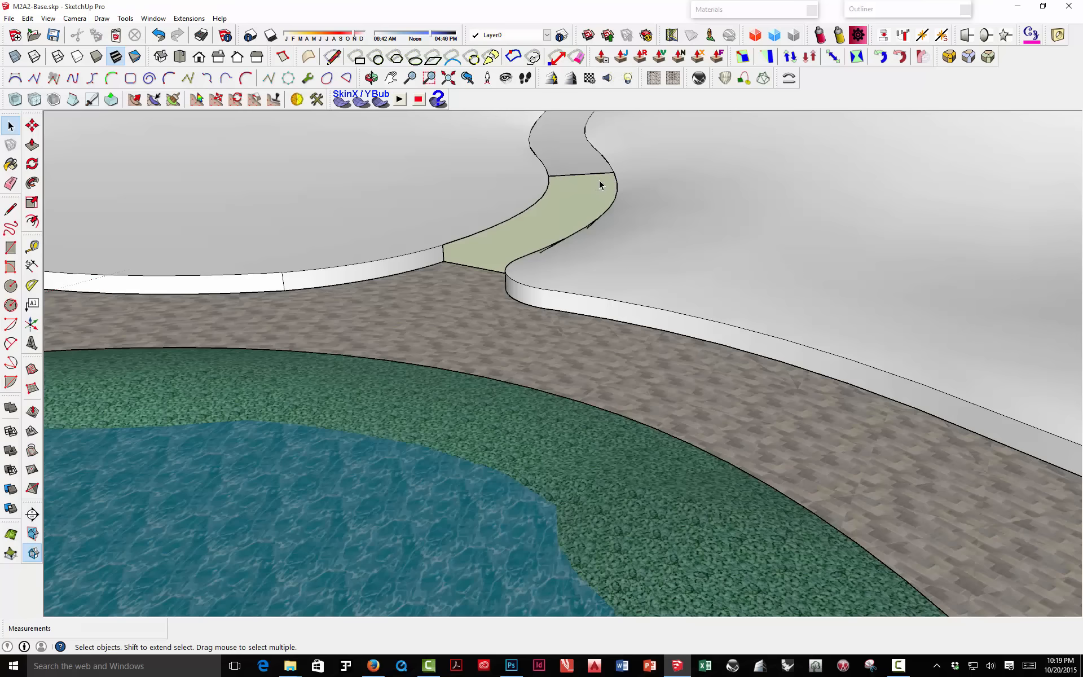
# Step: Copy the curved lawn edge beside the opened path stretch straight up by about 2' 7 5/8"
pyautogui.moveTo(592, 192); pyautogui.dragTo(556, 209, button='middle')
pyautogui.click(564, 211)
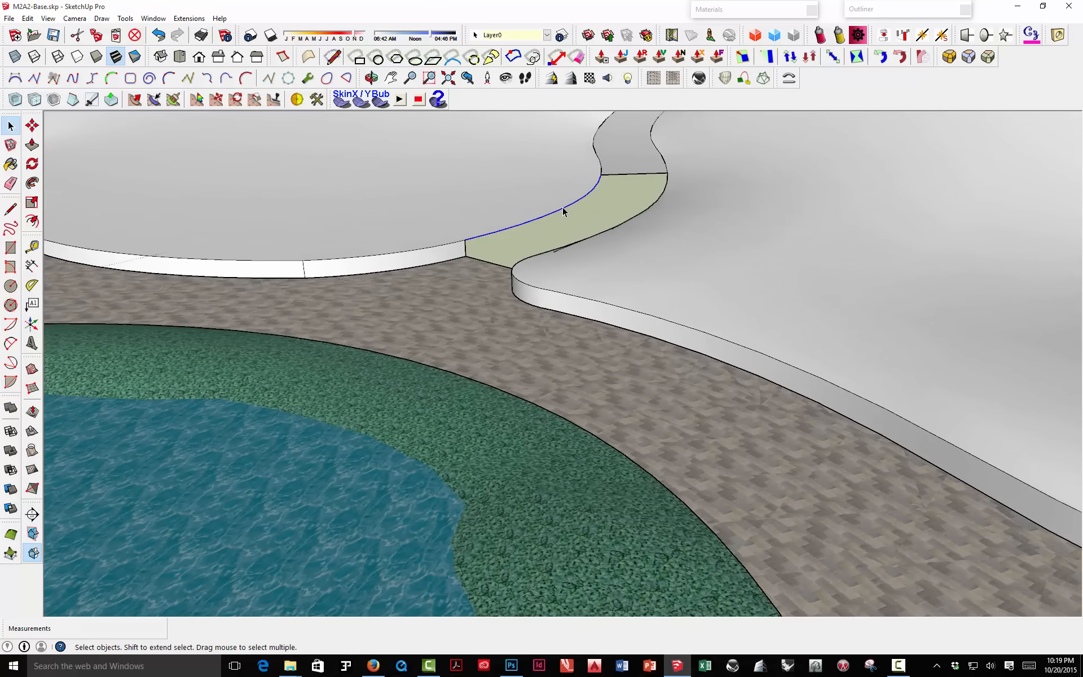
pyautogui.press('m')
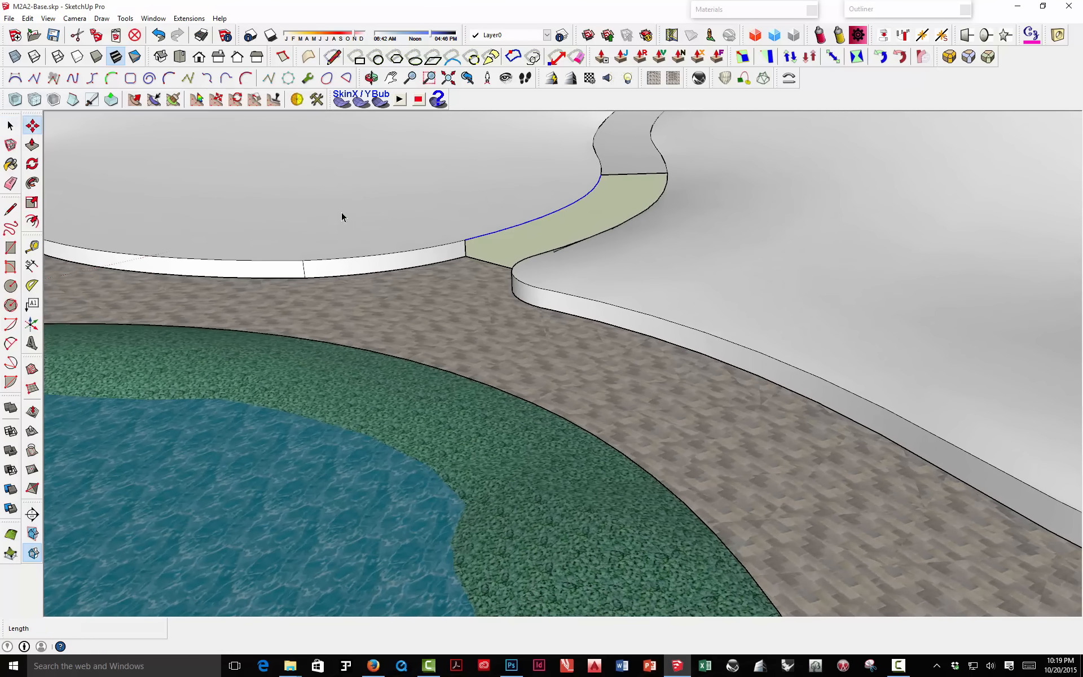
pyautogui.press('ctrl')
pyautogui.click(461, 239)
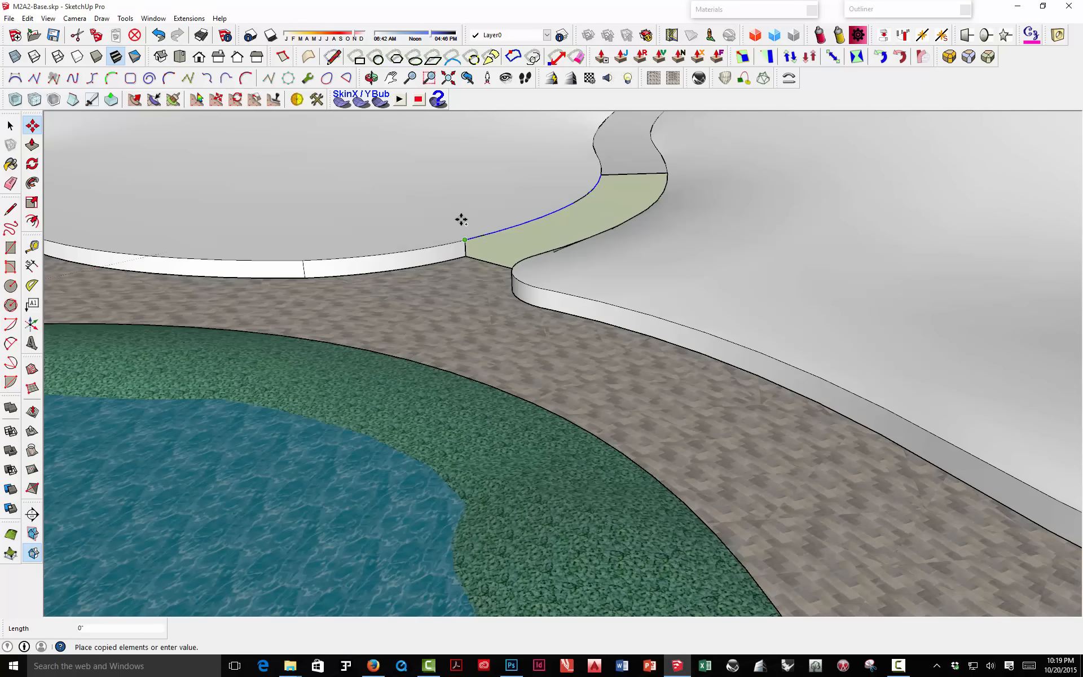
pyautogui.click(460, 218)
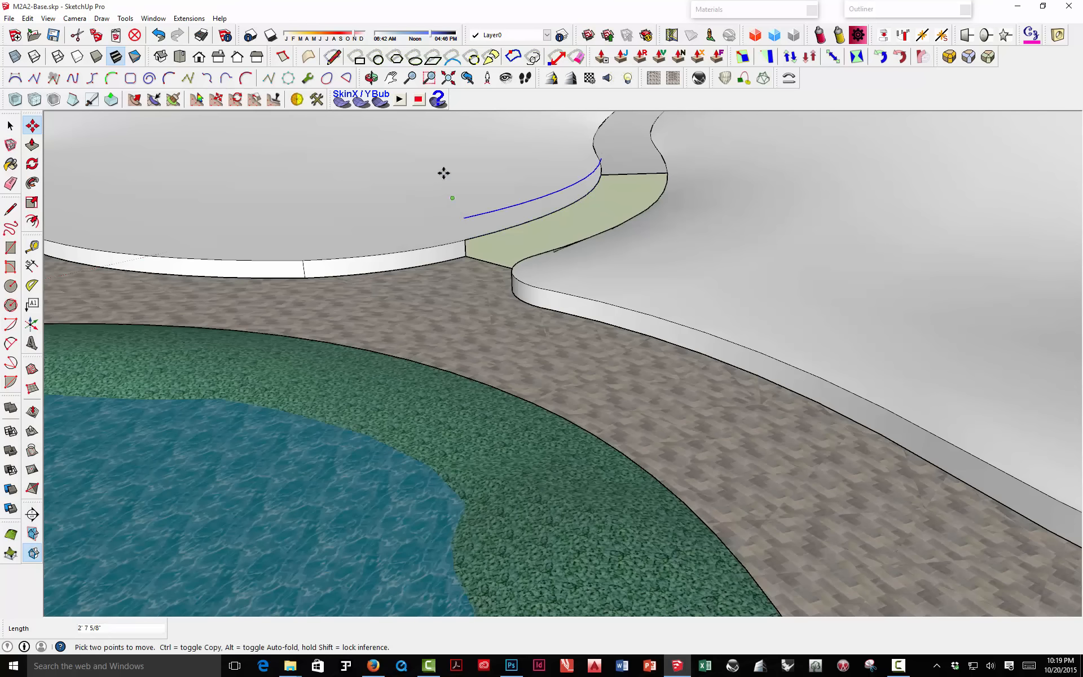
# Step: Weld the copied curve and move its lower end down about 4' 7 5/8" to the corner at paving level
pyautogui.click(189, 18)
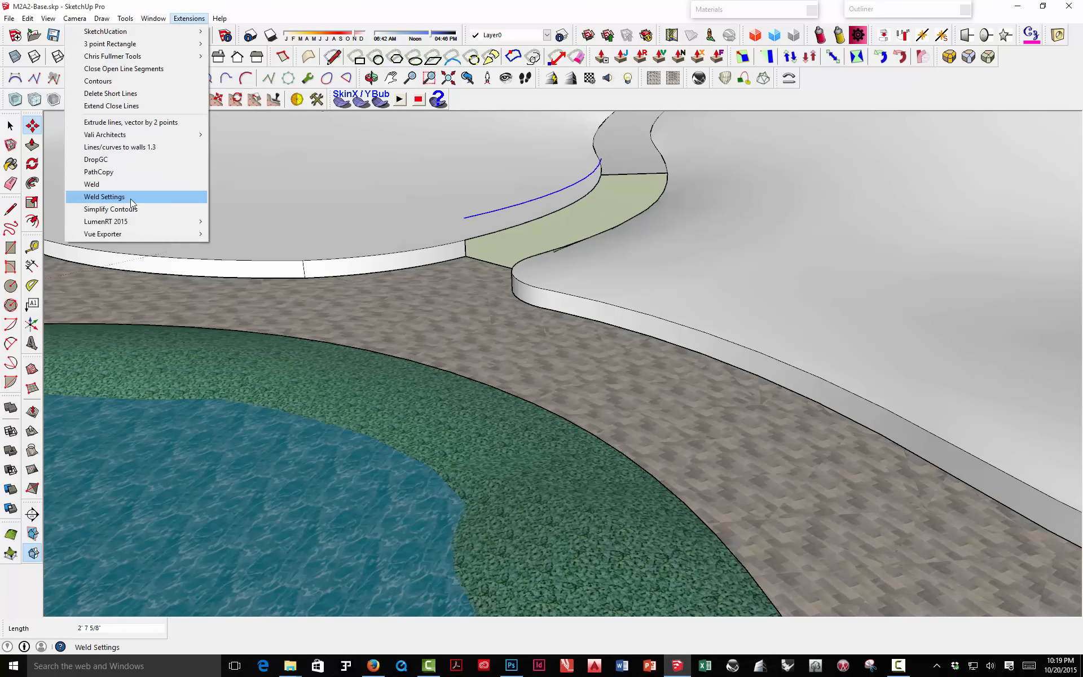
pyautogui.click(127, 184)
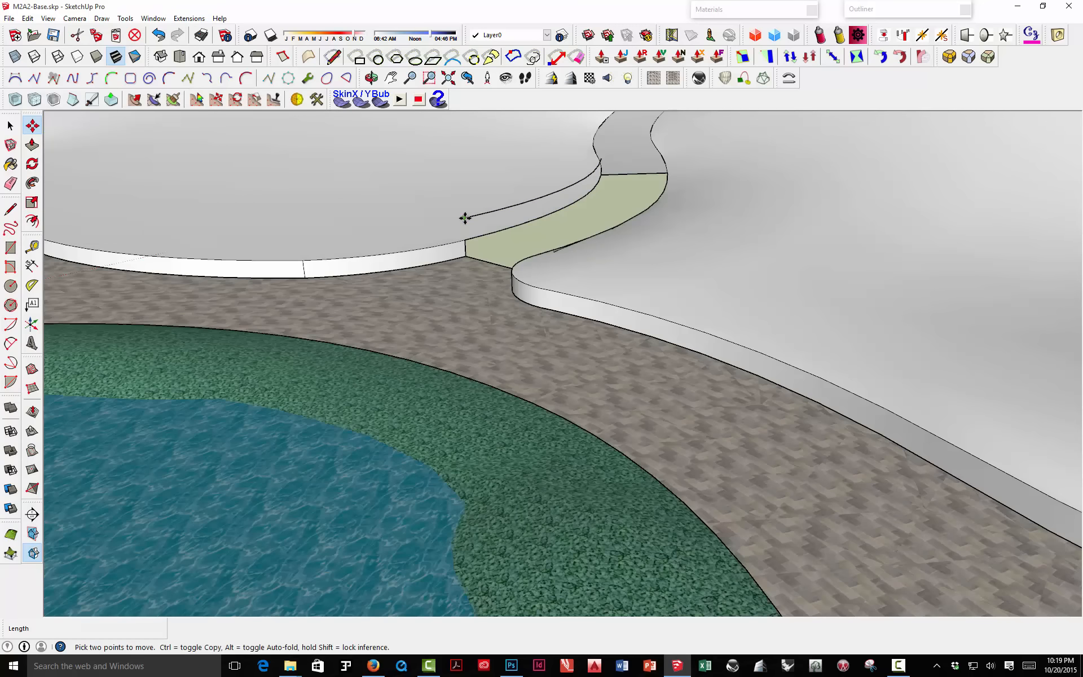
pyautogui.click(465, 217)
pyautogui.click(465, 255)
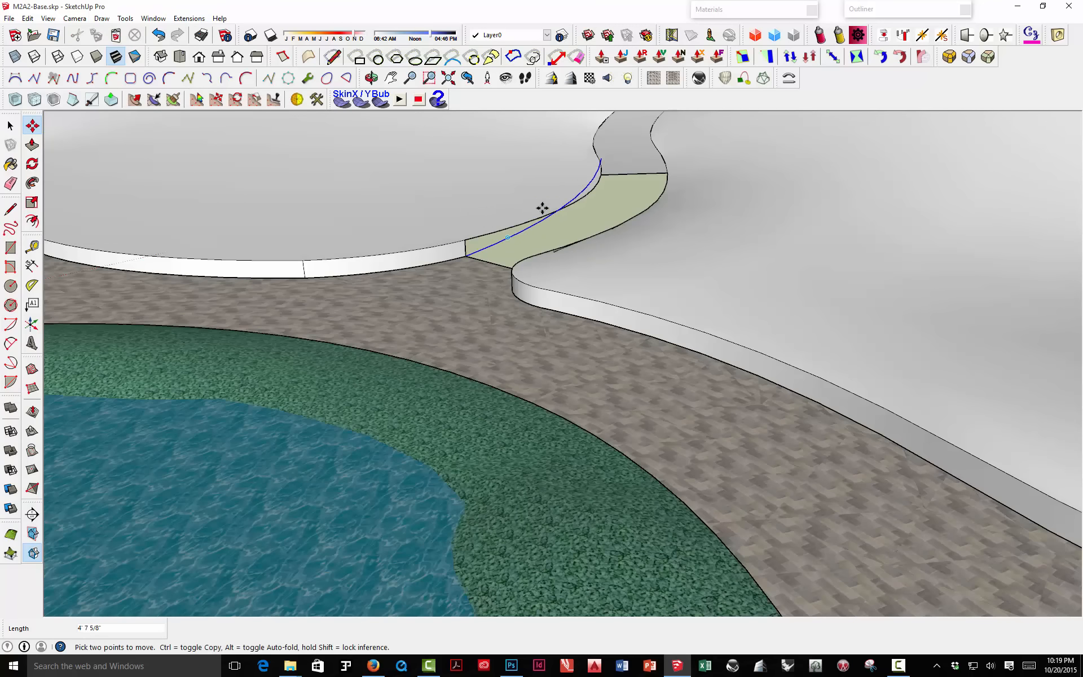
# Step: Move the welded curve's upper end onto the lawn-side corner of the side path's seam line
pyautogui.moveTo(544, 205); pyautogui.dragTo(547, 162, button='middle')
pyautogui.scroll(3, 714, 163)
pyautogui.scroll(1, 714, 162)
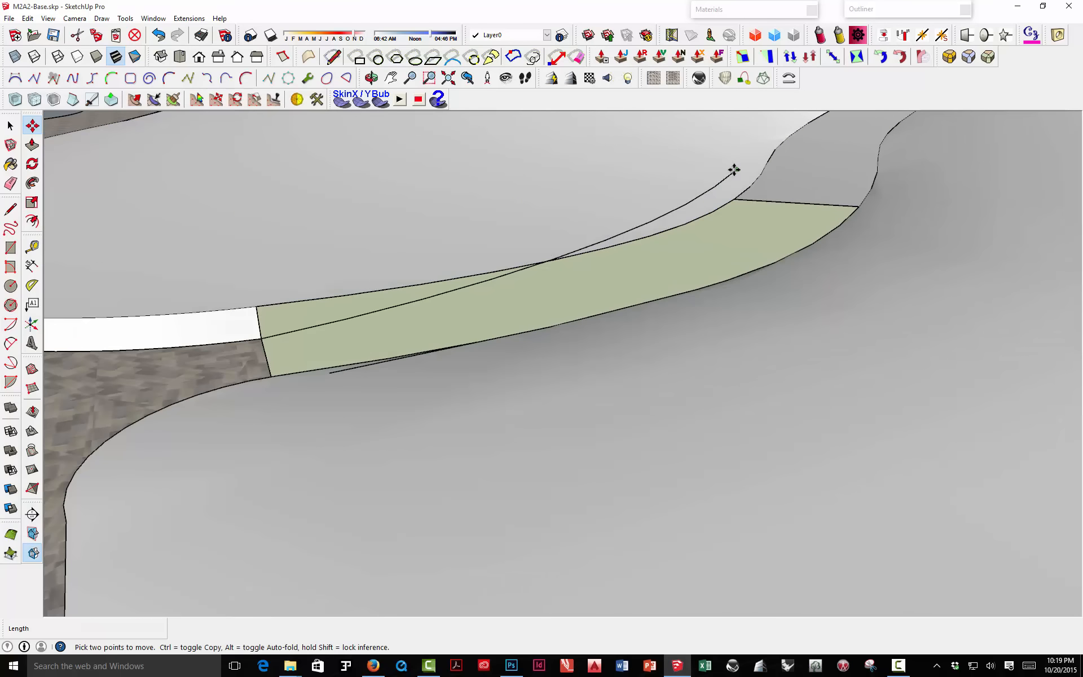
pyautogui.click(733, 169)
pyautogui.click(734, 200)
pyautogui.scroll(-5, 734, 200)
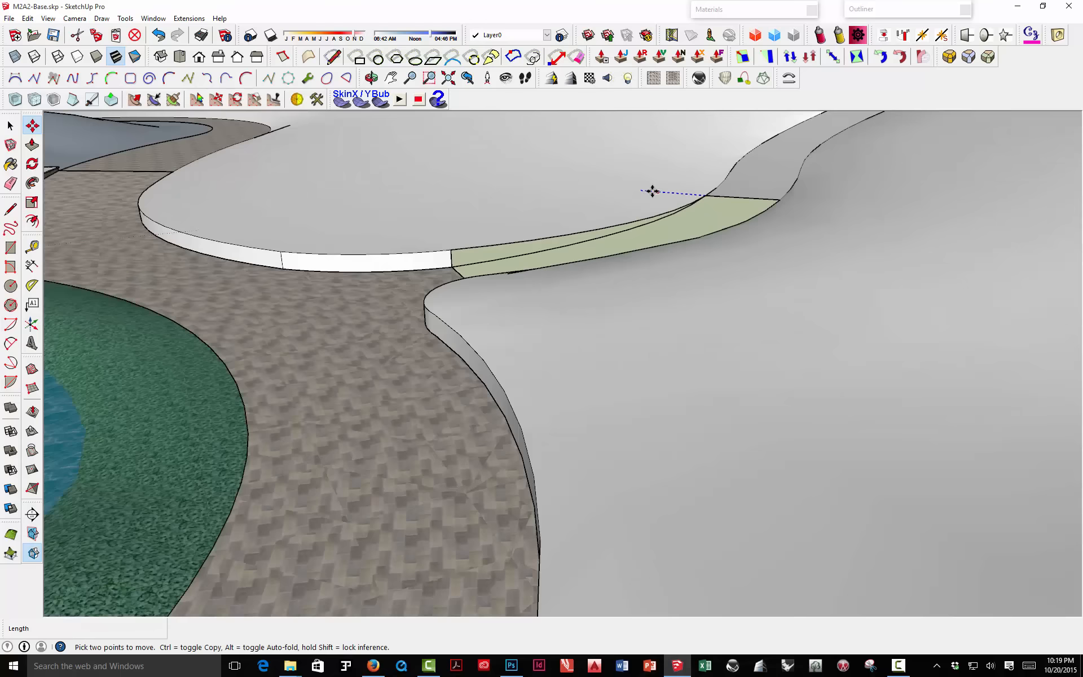
pyautogui.moveTo(652, 189); pyautogui.dragTo(596, 280, button='middle')
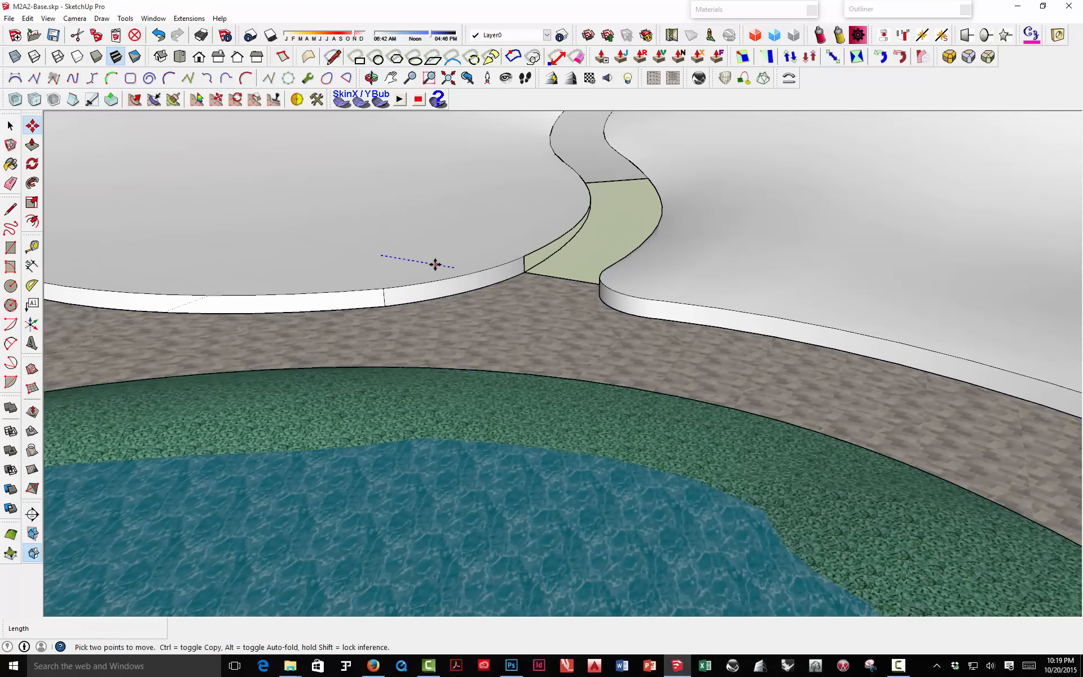
pyautogui.press('space')
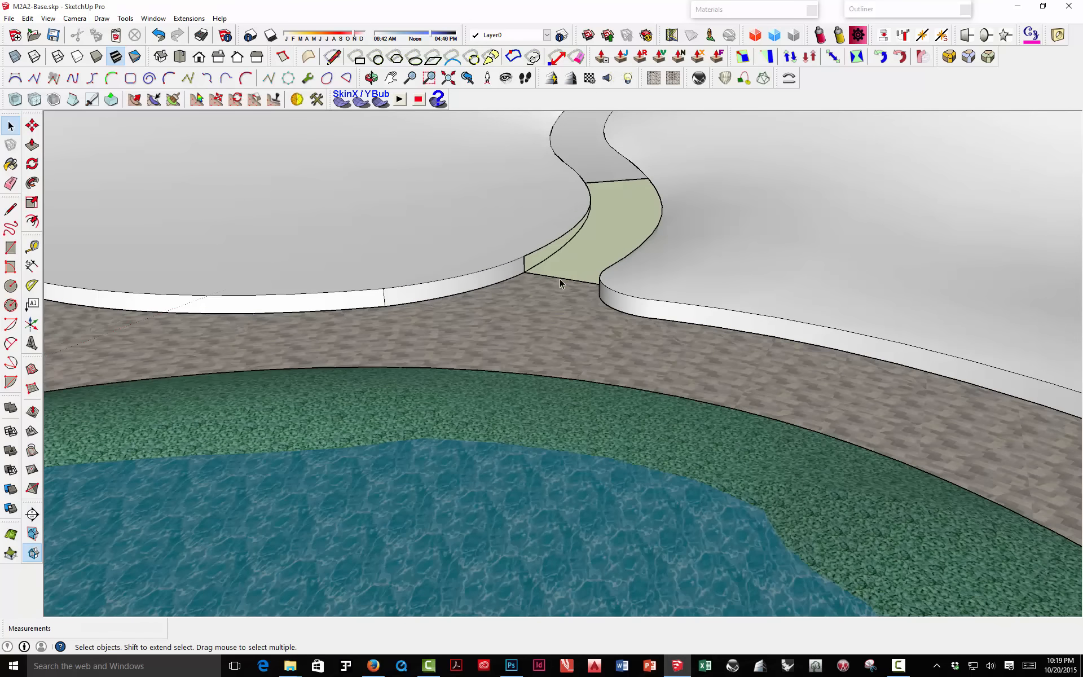
# Step: Examine the lawns, pond, paths and pavilion from above
pyautogui.moveTo(570, 281); pyautogui.dragTo(388, 292, button='middle')
pyautogui.scroll(-5, 520, 250)
pyautogui.scroll(-3, 439, 315)
pyautogui.scroll(3, 388, 294)
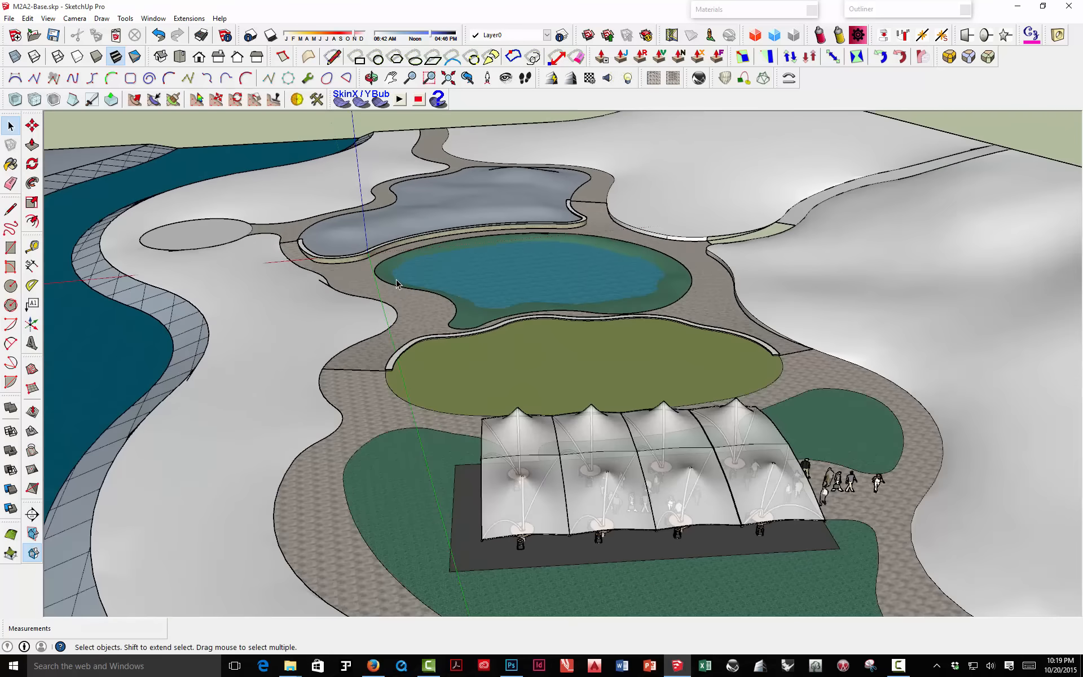
pyautogui.moveTo(411, 249); pyautogui.dragTo(476, 235, button='middle')
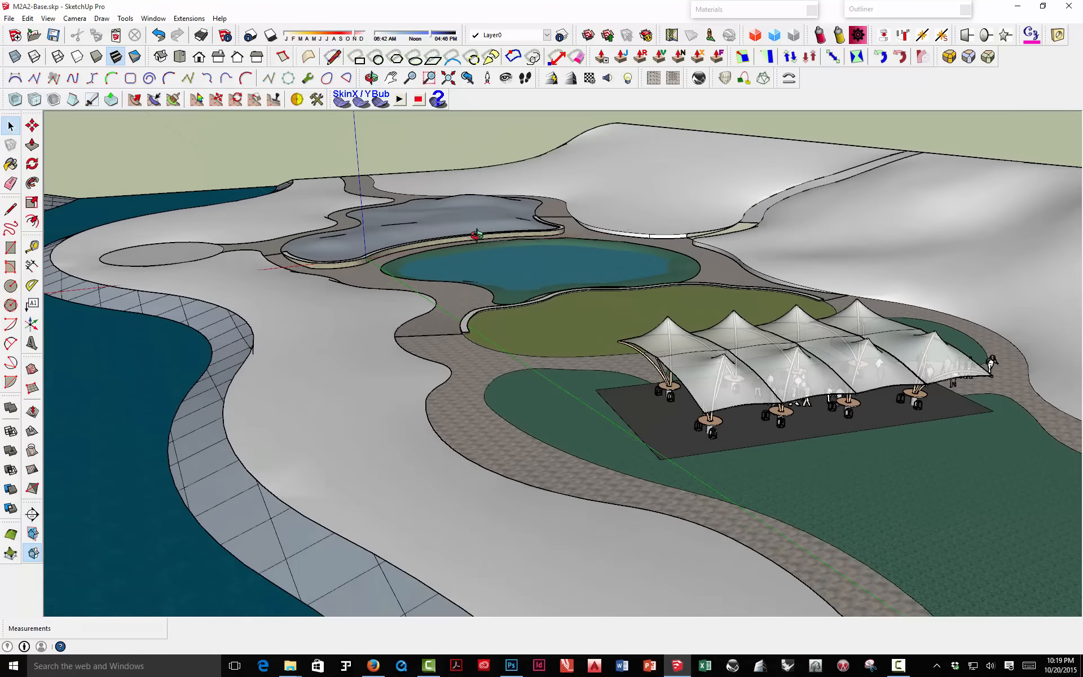